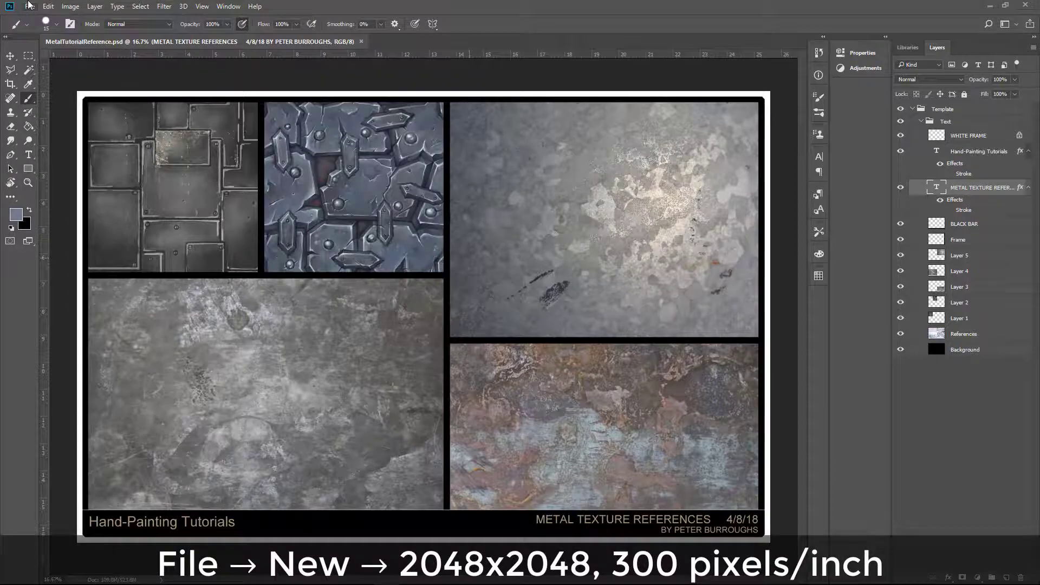
- Create a new 2048×2048 px, 300 ppi document named MetalTexture
{"action": "left_click", "coordinate": [30, 6]}
{"action": "left_click", "coordinate": [39, 19]}
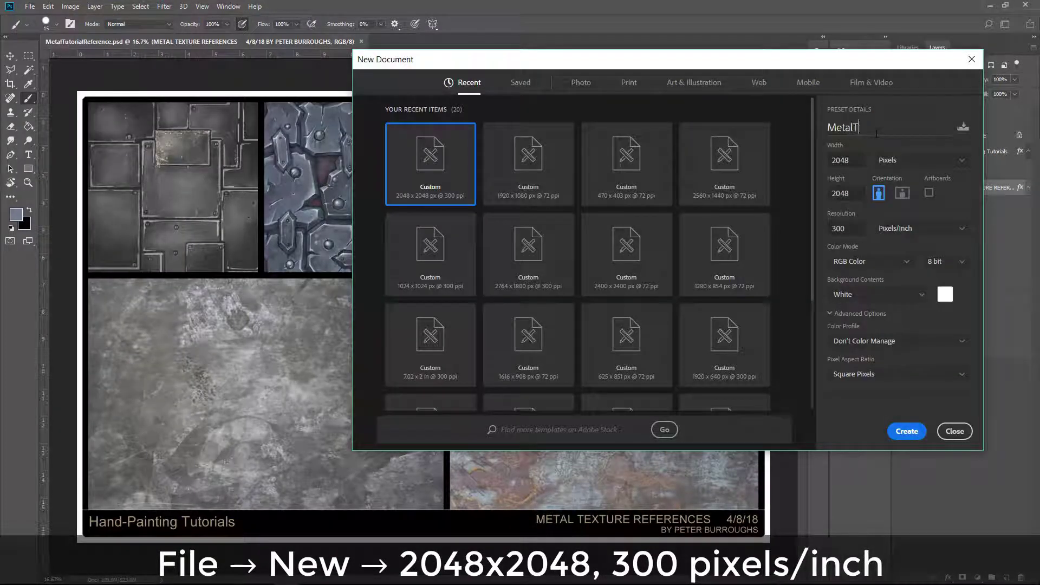
{"action": "left_click", "coordinate": [912, 436]}
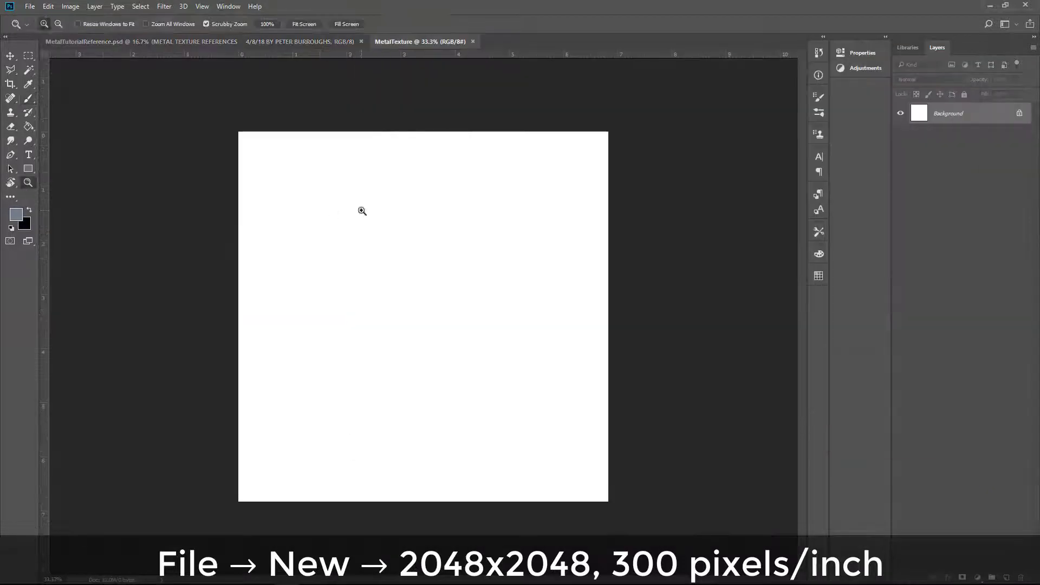
{"action": "key", "text": "ctrl+plus"}
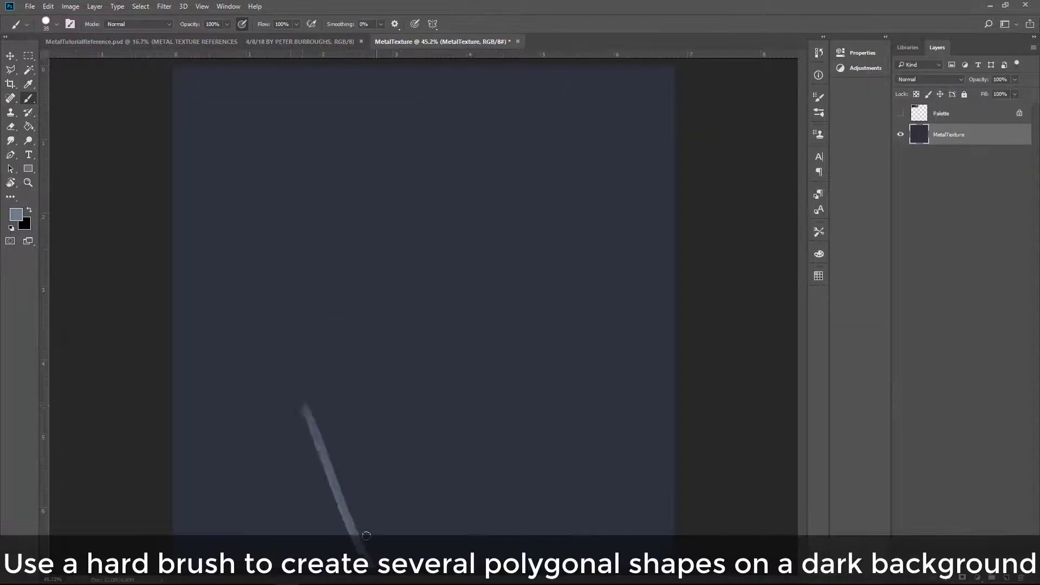
- Paint light outlines of a polygon plate and a top rectangular plate
{"action": "mouse_move", "coordinate": [298, 399]}
{"action": "left_mouse_down"}
{"action": "mouse_move", "coordinate": [534, 295]}
{"action": "mouse_move", "coordinate": [609, 372]}
{"action": "left_mouse_up"}
{"action": "left_click_drag", "start_coordinate": [626, 395], "coordinate": [499, 558]}
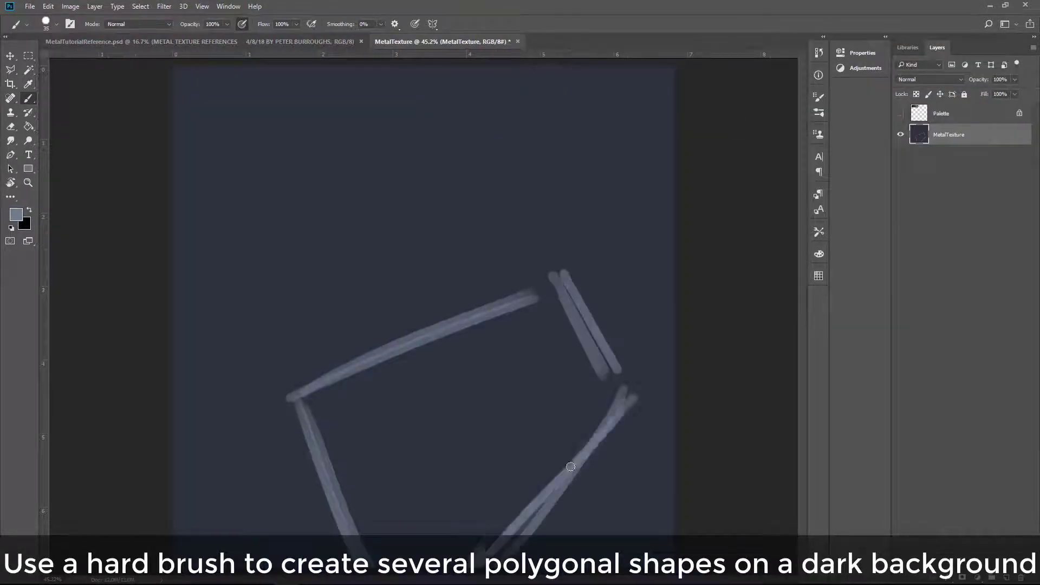
{"action": "left_click_drag", "start_coordinate": [563, 274], "coordinate": [628, 398]}
{"action": "left_click_drag", "start_coordinate": [647, 401], "coordinate": [487, 536]}
{"action": "left_click_drag", "start_coordinate": [290, 400], "coordinate": [507, 293]}
{"action": "left_click_drag", "start_coordinate": [335, 97], "coordinate": [342, 282]}
{"action": "mouse_move", "coordinate": [340, 283]}
{"action": "left_mouse_down"}
{"action": "mouse_move", "coordinate": [547, 237]}
{"action": "mouse_move", "coordinate": [579, 263]}
{"action": "left_mouse_up"}
{"action": "left_click_drag", "start_coordinate": [590, 271], "coordinate": [671, 257]}
{"action": "left_click_drag", "start_coordinate": [336, 93], "coordinate": [672, 86]}
{"action": "left_click_drag", "start_coordinate": [672, 102], "coordinate": [347, 111]}
{"action": "left_click_drag", "start_coordinate": [668, 97], "coordinate": [661, 253]}
- Fill the lower-right, top, tall left and lower-left plates with light blue-grey
{"action": "mouse_move", "coordinate": [641, 332]}
{"action": "left_mouse_down"}
{"action": "mouse_move", "coordinate": [619, 306]}
{"action": "mouse_move", "coordinate": [645, 299]}
{"action": "left_mouse_up"}
{"action": "mouse_move", "coordinate": [352, 109]}
{"action": "left_mouse_down"}
{"action": "mouse_move", "coordinate": [374, 172]}
{"action": "mouse_move", "coordinate": [499, 157]}
{"action": "mouse_move", "coordinate": [350, 117]}
{"action": "mouse_move", "coordinate": [481, 255]}
{"action": "mouse_move", "coordinate": [399, 434]}
{"action": "mouse_move", "coordinate": [325, 422]}
{"action": "mouse_move", "coordinate": [608, 521]}
{"action": "mouse_move", "coordinate": [655, 477]}
{"action": "left_mouse_up"}
{"action": "key", "text": "]"}
{"action": "key", "text": "]"}
{"action": "key", "text": "]"}
{"action": "key", "text": "]"}
{"action": "key", "text": "]"}
{"action": "key", "text": "]"}
{"action": "key", "text": "]"}
{"action": "key", "text": "]"}
{"action": "key", "text": "]"}
{"action": "mouse_move", "coordinate": [186, 116]}
{"action": "left_mouse_down"}
{"action": "mouse_move", "coordinate": [174, 313]}
{"action": "mouse_move", "coordinate": [200, 109]}
{"action": "mouse_move", "coordinate": [290, 318]}
{"action": "mouse_move", "coordinate": [312, 251]}
{"action": "mouse_move", "coordinate": [331, 330]}
{"action": "left_mouse_up"}
{"action": "mouse_move", "coordinate": [173, 401]}
{"action": "left_mouse_down"}
{"action": "mouse_move", "coordinate": [240, 370]}
{"action": "mouse_move", "coordinate": [276, 494]}
{"action": "left_mouse_up"}
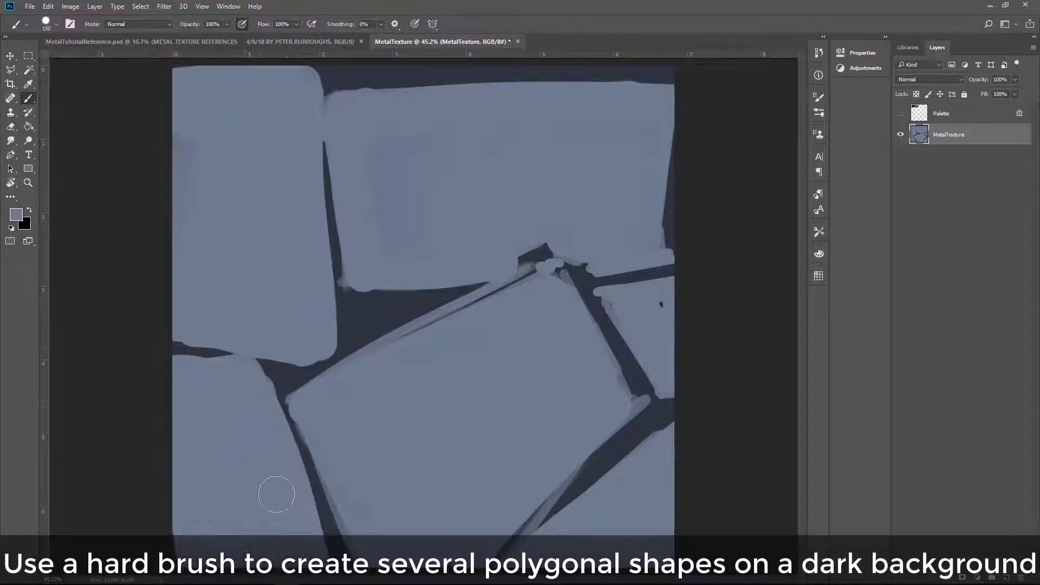
- Paint dark bars across the seams: central, right, tilted top-left and two rounded lower bars
{"action": "left_click_drag", "start_coordinate": [420, 386], "coordinate": [427, 238]}
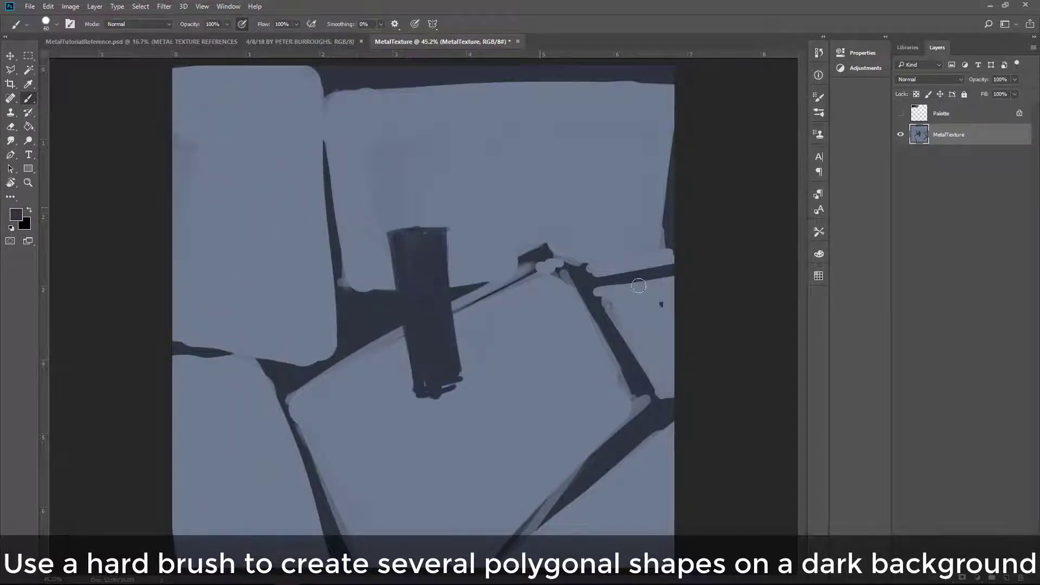
{"action": "left_click_drag", "start_coordinate": [609, 227], "coordinate": [655, 330]}
{"action": "key", "text": "bracketright"}
{"action": "key", "text": "bracketright"}
{"action": "key", "text": "bracketright"}
{"action": "key", "text": "bracketright"}
{"action": "key", "text": "bracketright"}
{"action": "key", "text": "bracketright"}
{"action": "key", "text": "bracketright"}
{"action": "left_click_drag", "start_coordinate": [276, 179], "coordinate": [374, 146]}
{"action": "left_click", "coordinate": [281, 234], "text": "alt"}
{"action": "left_click_drag", "start_coordinate": [417, 391], "coordinate": [460, 380]}
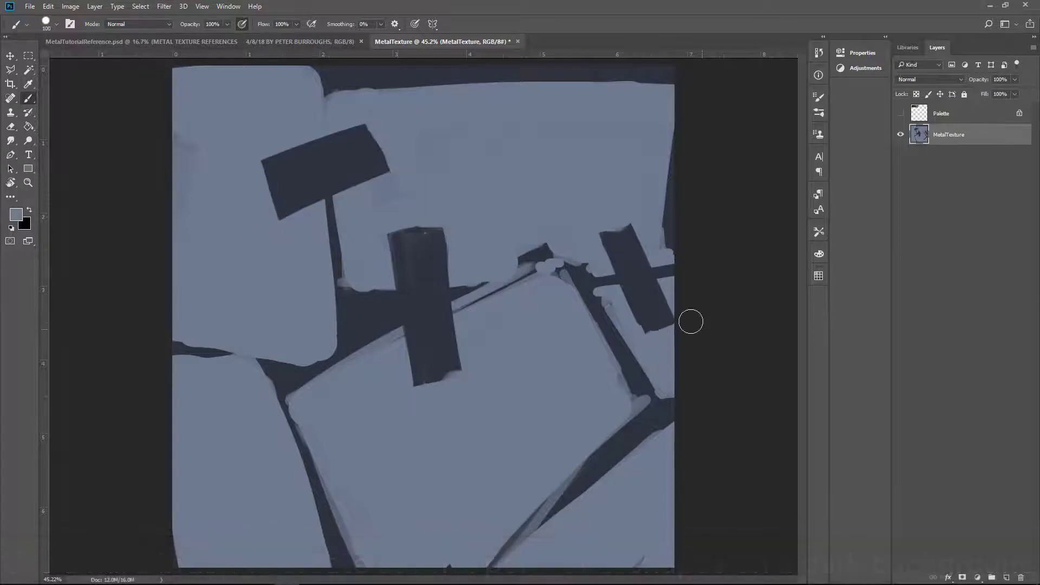
{"action": "left_click", "coordinate": [664, 324], "text": "alt"}
{"action": "key", "text": "bracketright"}
{"action": "key", "text": "bracketright"}
{"action": "key", "text": "bracketright"}
{"action": "left_click_drag", "start_coordinate": [267, 448], "coordinate": [347, 459]}
{"action": "left_click_drag", "start_coordinate": [551, 457], "coordinate": [603, 531]}
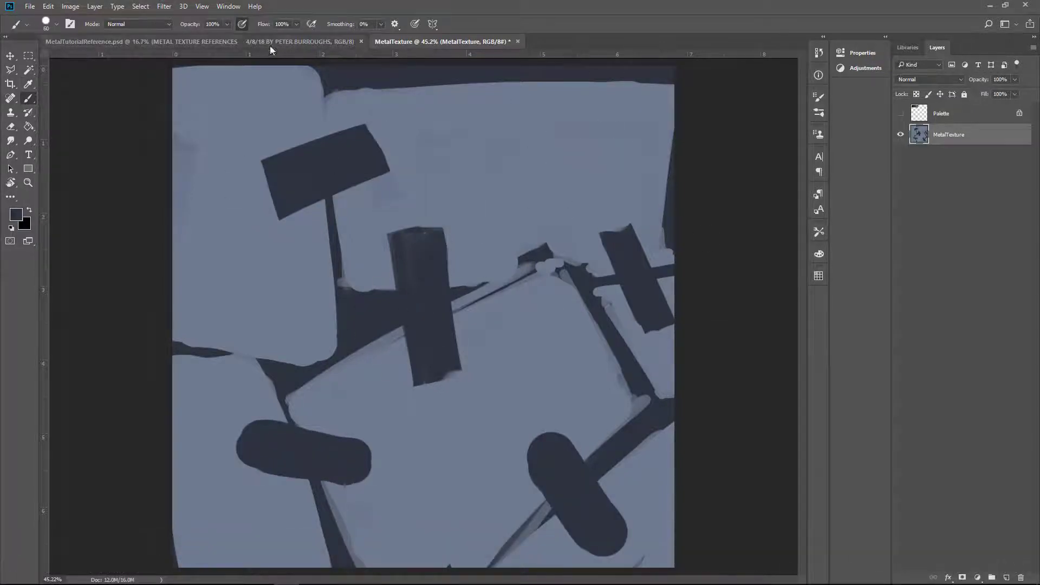
- Apply Filter > Other > Offset to wrap the image edges into the centre
{"action": "left_click", "coordinate": [164, 7]}
{"action": "left_click", "coordinate": [374, 320]}
{"action": "key", "text": "Return"}
{"action": "key", "text": "bracketleft"}
{"action": "key", "text": "bracketleft"}
{"action": "key", "text": "bracketleft"}
{"action": "key", "text": "bracketleft"}
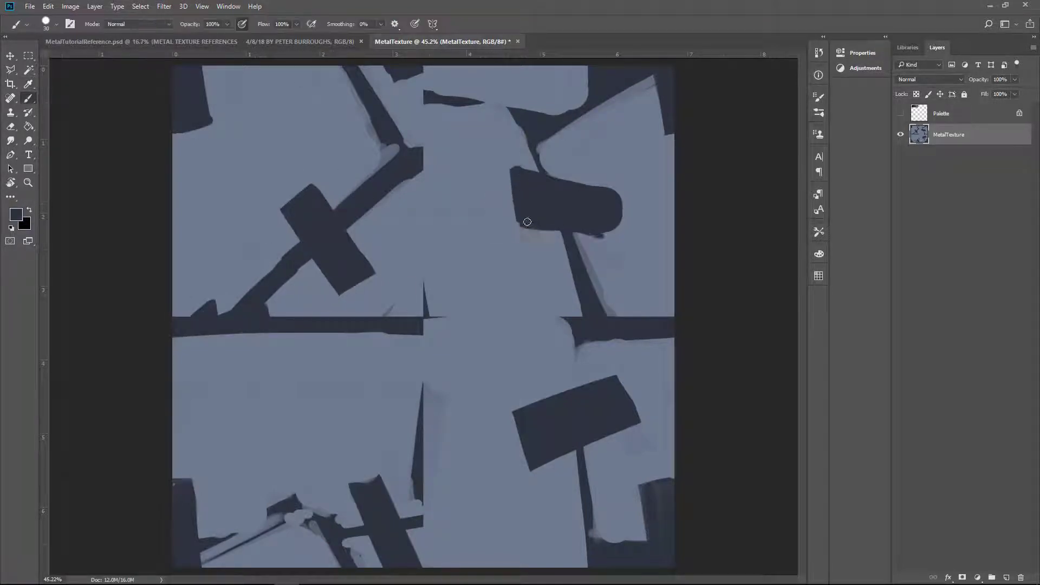
- Extend the dark seams down through the wrapped centre and tidy the horizontal seam's top
{"action": "left_click", "coordinate": [572, 221], "text": "alt"}
{"action": "left_click_drag", "start_coordinate": [423, 325], "coordinate": [419, 393]}
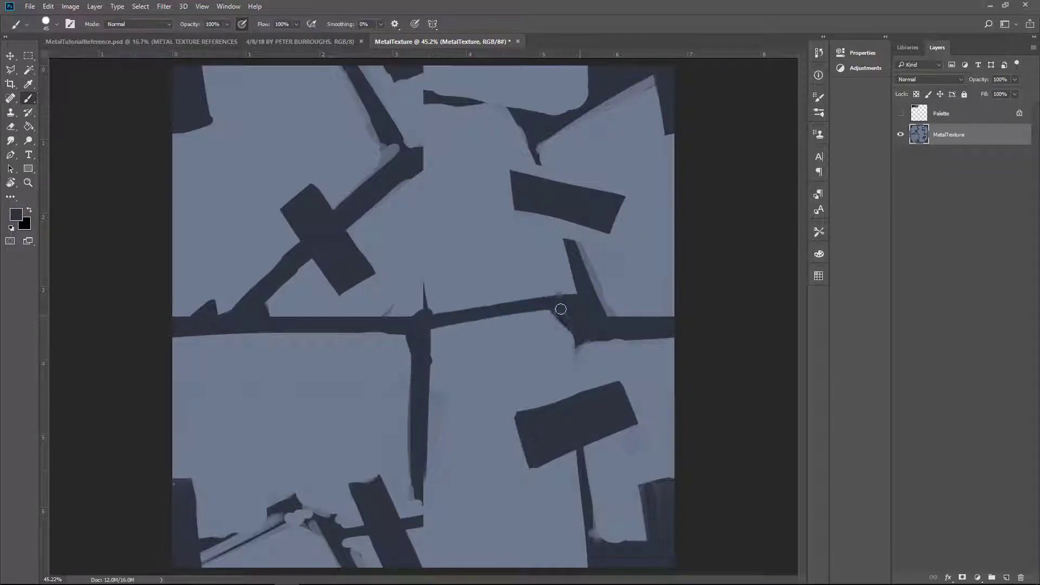
{"action": "left_click", "coordinate": [581, 358], "text": "alt"}
{"action": "left_click_drag", "start_coordinate": [588, 442], "coordinate": [607, 541]}
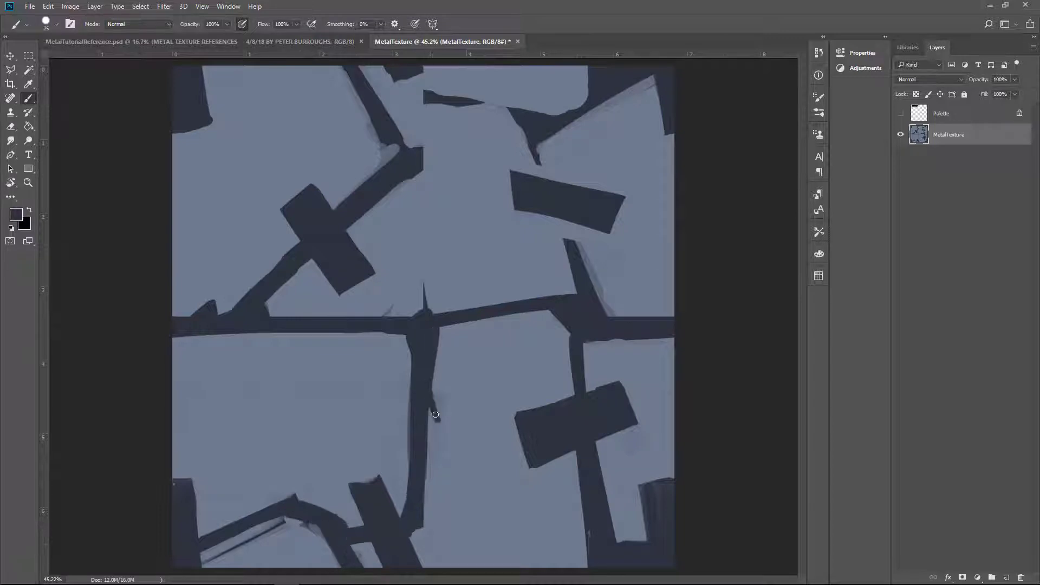
{"action": "key", "text": "]"}
{"action": "left_click", "coordinate": [422, 221], "text": "alt"}
{"action": "left_click_drag", "start_coordinate": [428, 319], "coordinate": [358, 314]}
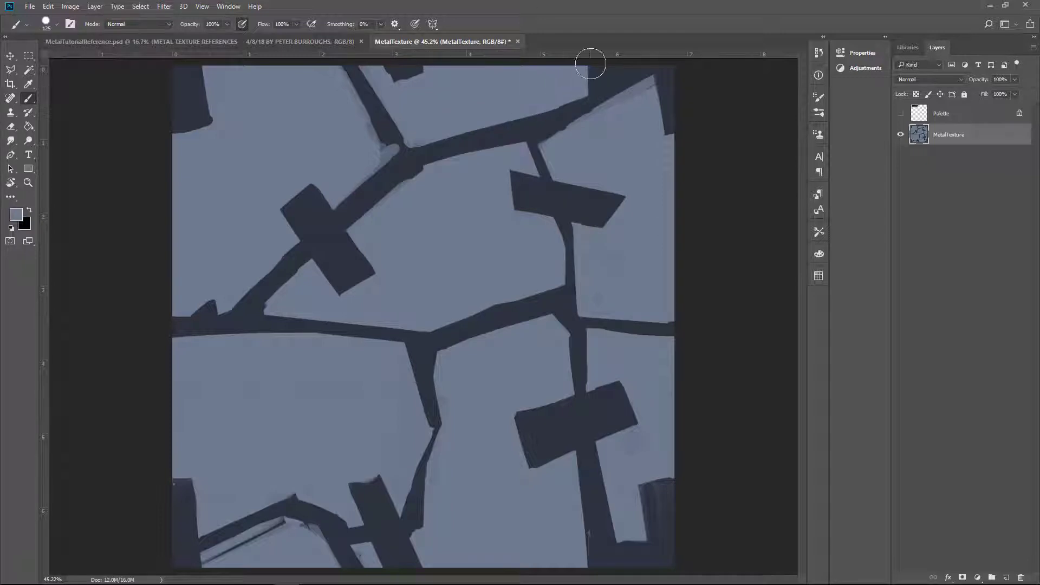
- Add thin dark spikes near the central junction using a smaller brush
{"action": "key", "text": "bracketleft"}
{"action": "key", "text": "bracketleft"}
{"action": "key", "text": "bracketleft"}
{"action": "key", "text": "bracketleft"}
{"action": "left_click", "coordinate": [392, 127], "text": "alt"}
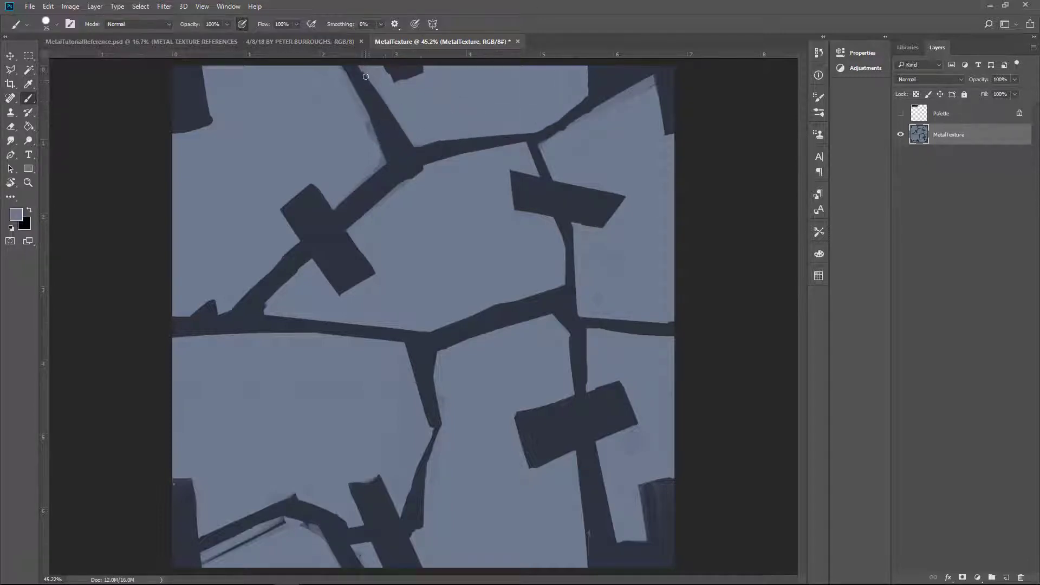
{"action": "key", "text": "bracketleft"}
{"action": "left_click", "coordinate": [532, 142], "text": "alt"}
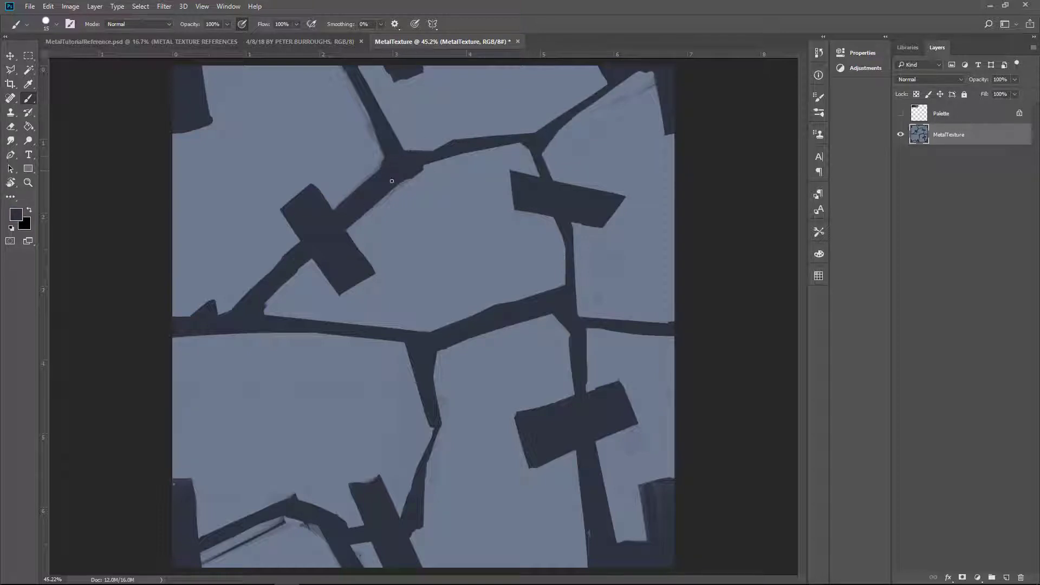
{"action": "left_click", "coordinate": [403, 163], "text": "alt"}
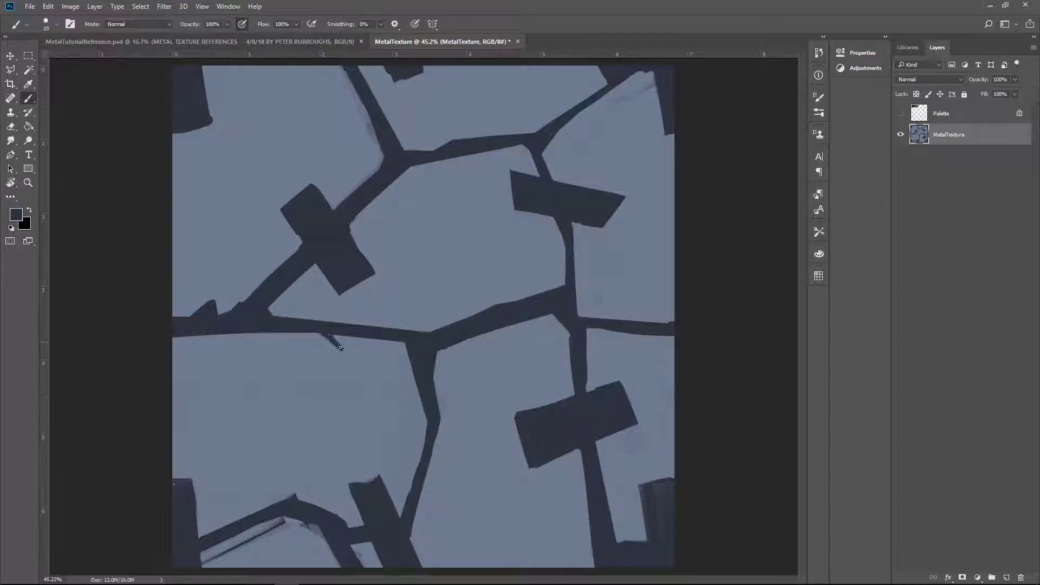
{"action": "left_click", "coordinate": [364, 373], "text": "alt"}
{"action": "left_click_drag", "start_coordinate": [368, 379], "coordinate": [385, 391]}
{"action": "left_click", "coordinate": [536, 316], "text": "alt"}
{"action": "mouse_move", "coordinate": [531, 320]}
{"action": "left_mouse_down"}
{"action": "mouse_move", "coordinate": [521, 367]}
{"action": "mouse_move", "coordinate": [547, 322]}
{"action": "left_mouse_up"}
- Add a short dark spike below the upper crack and thin its top edge
{"action": "left_click", "coordinate": [544, 330], "text": "alt"}
{"action": "left_click", "coordinate": [417, 161], "text": "alt"}
{"action": "left_click_drag", "start_coordinate": [407, 173], "coordinate": [431, 175]}
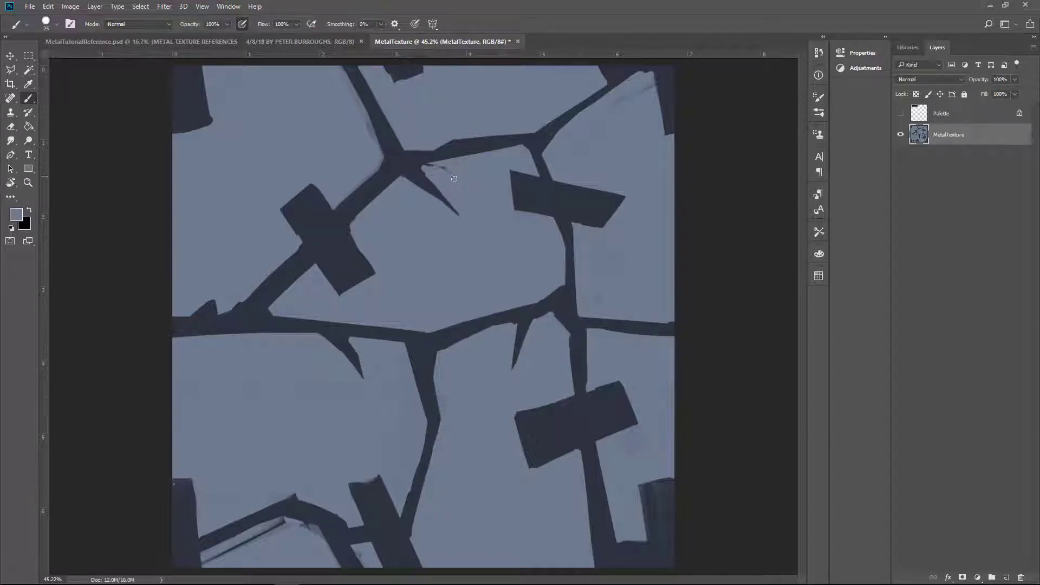
{"action": "left_click", "coordinate": [456, 139], "text": "alt"}
{"action": "key", "text": "bracketright"}
{"action": "left_click_drag", "start_coordinate": [409, 142], "coordinate": [496, 135]}
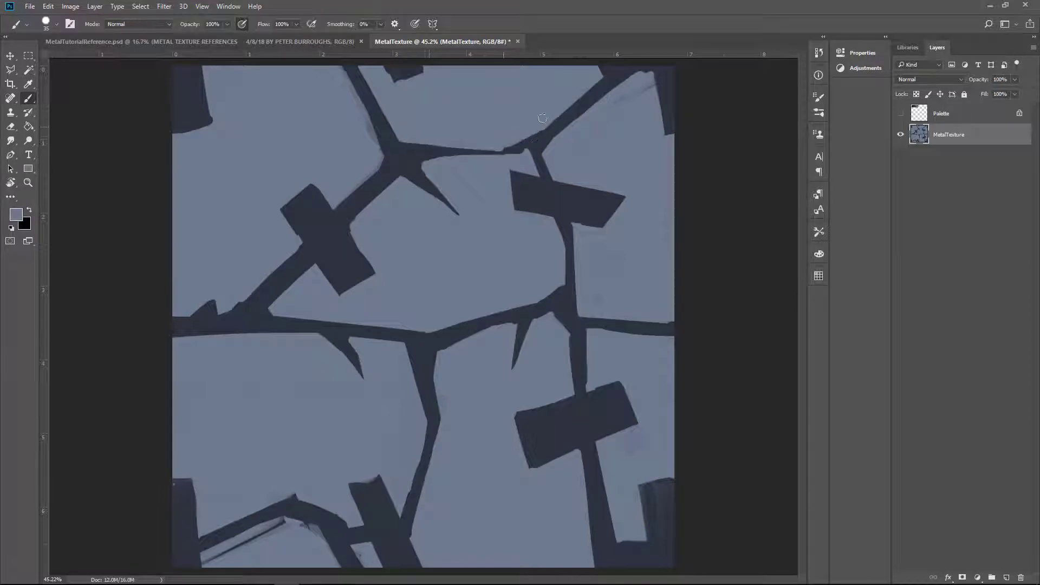
{"action": "left_click", "coordinate": [605, 317], "text": "alt"}
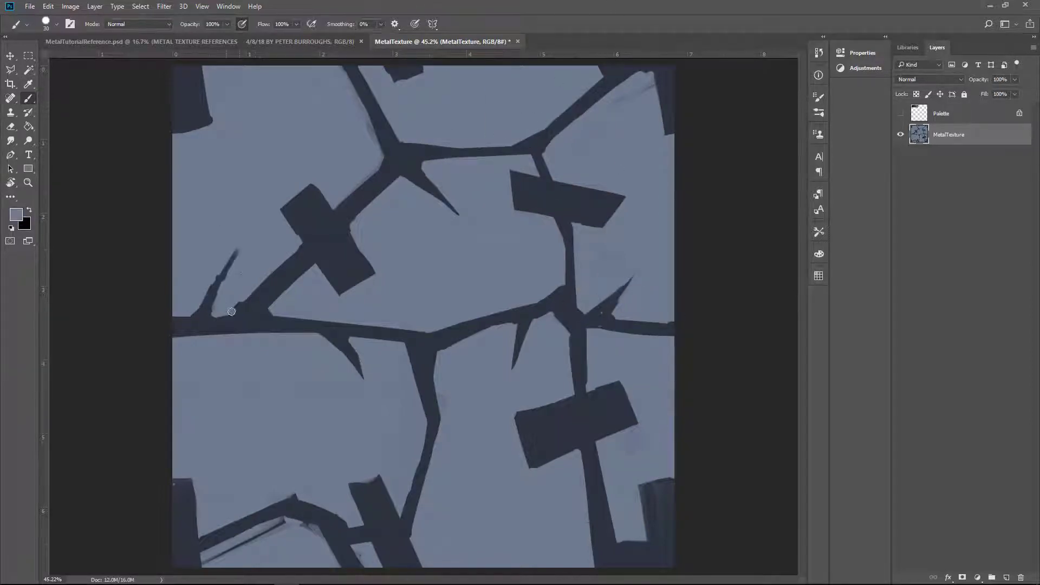
{"action": "key", "text": "bracketleft"}
{"action": "key", "text": "bracketleft"}
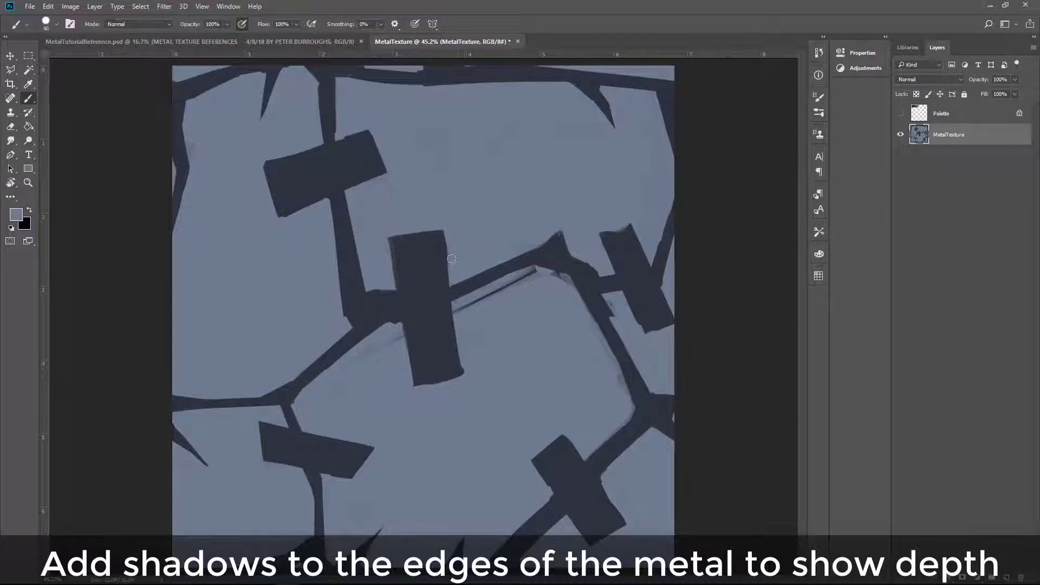
- Repaint the central bar's and diagonal seam's edges with dark and light plate colours
{"action": "left_click_drag", "start_coordinate": [451, 258], "coordinate": [456, 373]}
{"action": "left_click", "coordinate": [531, 251], "text": "alt"}
{"action": "left_click", "coordinate": [487, 244], "text": "alt"}
{"action": "mouse_move", "coordinate": [450, 306]}
{"action": "left_mouse_down"}
{"action": "mouse_move", "coordinate": [536, 264]}
{"action": "mouse_move", "coordinate": [564, 274]}
{"action": "mouse_move", "coordinate": [628, 357]}
{"action": "left_mouse_up"}
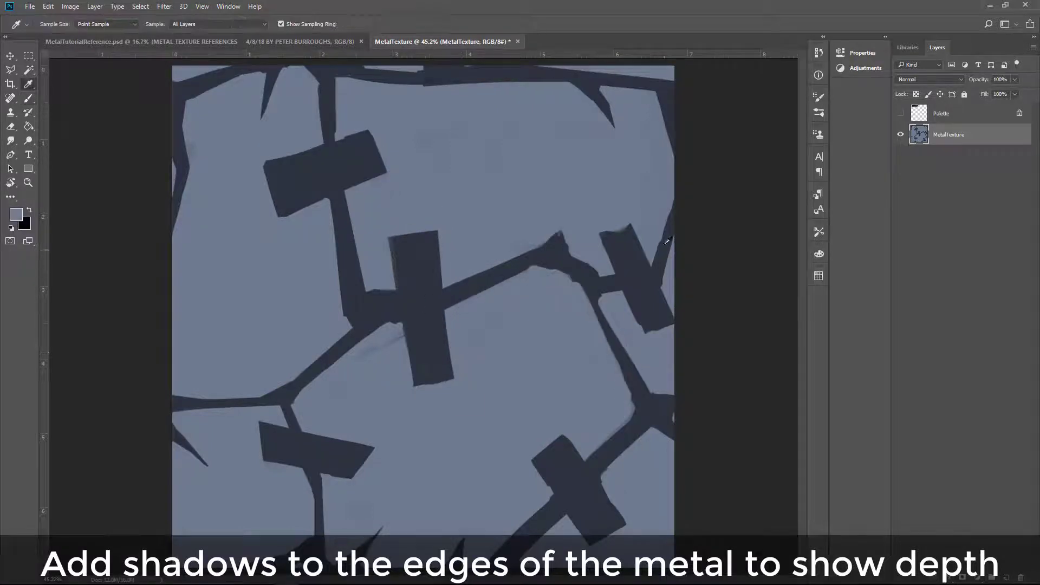
- Brush a mid blue-grey shadow band along plate edges beside each bar and seam
{"action": "left_click", "coordinate": [666, 240], "text": "alt"}
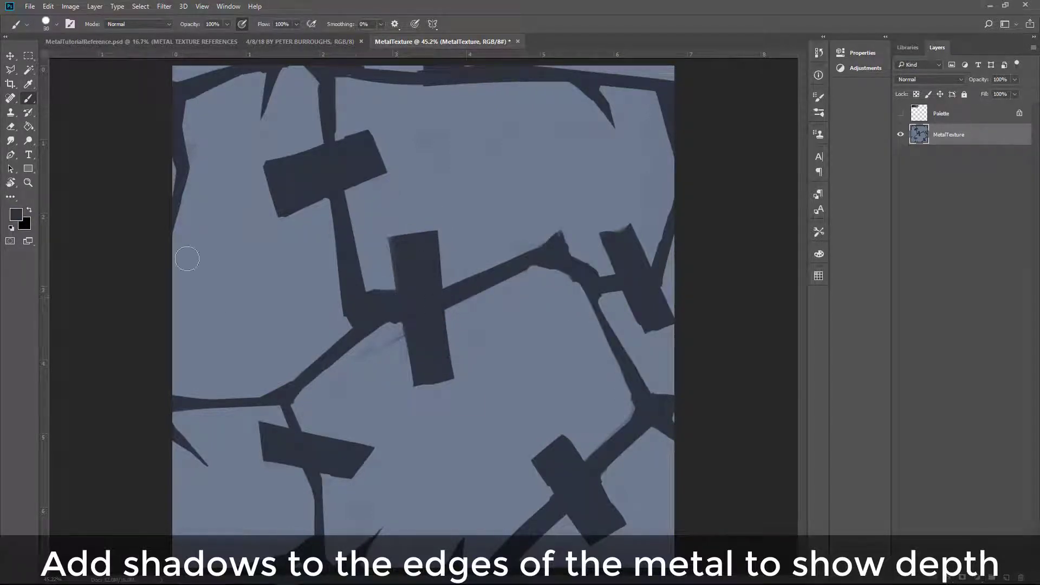
{"action": "left_click_drag", "start_coordinate": [182, 389], "coordinate": [337, 366]}
{"action": "key", "text": "ctrl+z"}
{"action": "mouse_move", "coordinate": [162, 385]}
{"action": "left_mouse_down"}
{"action": "mouse_move", "coordinate": [255, 378]}
{"action": "mouse_move", "coordinate": [333, 289]}
{"action": "mouse_move", "coordinate": [317, 198]}
{"action": "left_mouse_up"}
{"action": "mouse_move", "coordinate": [174, 121]}
{"action": "left_mouse_down"}
{"action": "mouse_move", "coordinate": [262, 74]}
{"action": "mouse_move", "coordinate": [319, 152]}
{"action": "left_mouse_up"}
{"action": "mouse_move", "coordinate": [346, 76]}
{"action": "left_mouse_down"}
{"action": "mouse_move", "coordinate": [349, 138]}
{"action": "mouse_move", "coordinate": [390, 281]}
{"action": "left_mouse_up"}
{"action": "mouse_move", "coordinate": [449, 270]}
{"action": "left_mouse_down"}
{"action": "mouse_move", "coordinate": [605, 267]}
{"action": "mouse_move", "coordinate": [645, 81]}
{"action": "left_mouse_up"}
{"action": "mouse_move", "coordinate": [340, 84]}
{"action": "left_mouse_down"}
{"action": "mouse_move", "coordinate": [571, 97]}
{"action": "mouse_move", "coordinate": [615, 127]}
{"action": "left_mouse_up"}
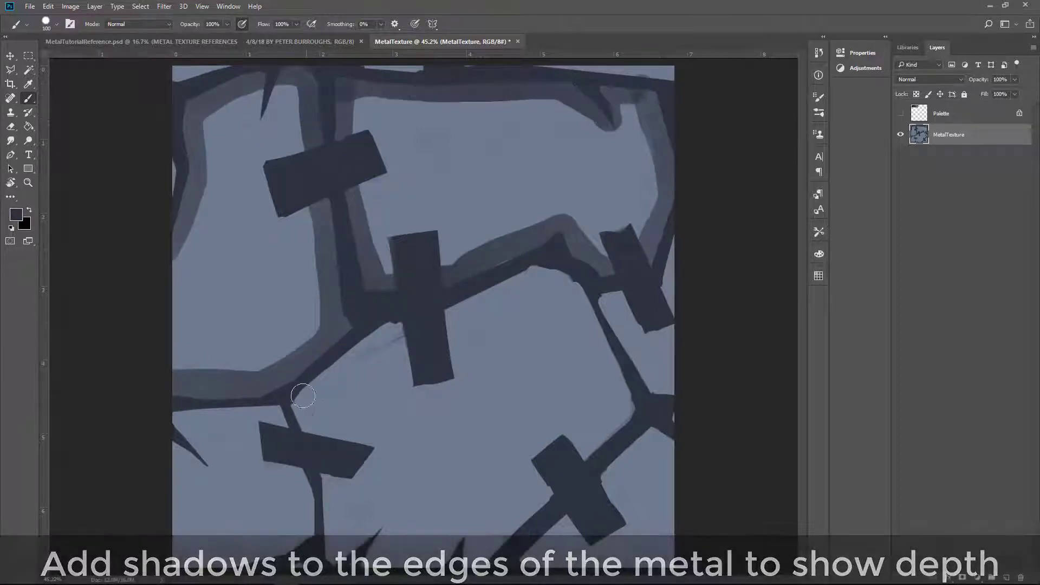
{"action": "left_click_drag", "start_coordinate": [449, 324], "coordinate": [552, 276]}
{"action": "mouse_move", "coordinate": [631, 404]}
{"action": "left_mouse_down"}
{"action": "mouse_move", "coordinate": [460, 563]}
{"action": "mouse_move", "coordinate": [325, 477]}
{"action": "left_mouse_up"}
{"action": "left_click_drag", "start_coordinate": [179, 403], "coordinate": [287, 409]}
{"action": "left_click_drag", "start_coordinate": [320, 471], "coordinate": [184, 564]}
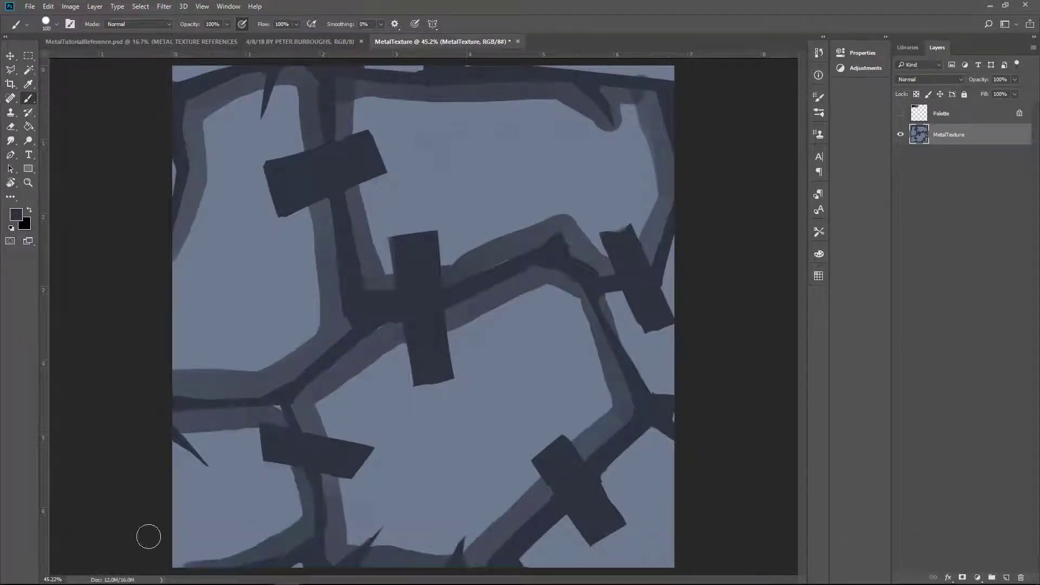
{"action": "mouse_move", "coordinate": [604, 293]}
{"action": "left_mouse_down"}
{"action": "mouse_move", "coordinate": [651, 382]}
{"action": "mouse_move", "coordinate": [663, 238]}
{"action": "left_mouse_up"}
{"action": "left_click_drag", "start_coordinate": [531, 564], "coordinate": [674, 428]}
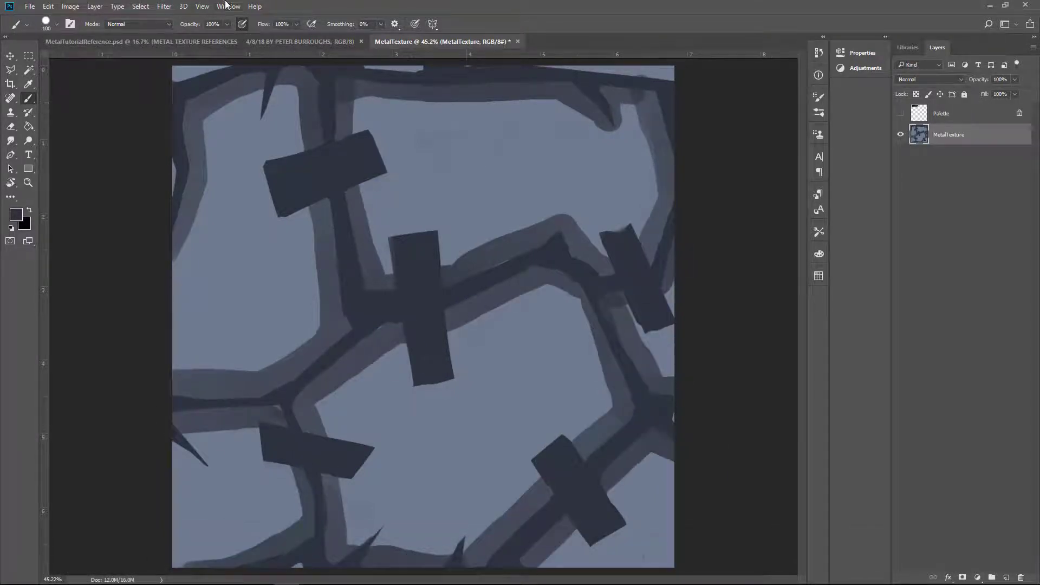
- Re-apply Offset and shade the wrapped horizontal, top and right diagonal seams
{"action": "key", "text": "ctrl+f"}
{"action": "left_click_drag", "start_coordinate": [279, 322], "coordinate": [501, 317]}
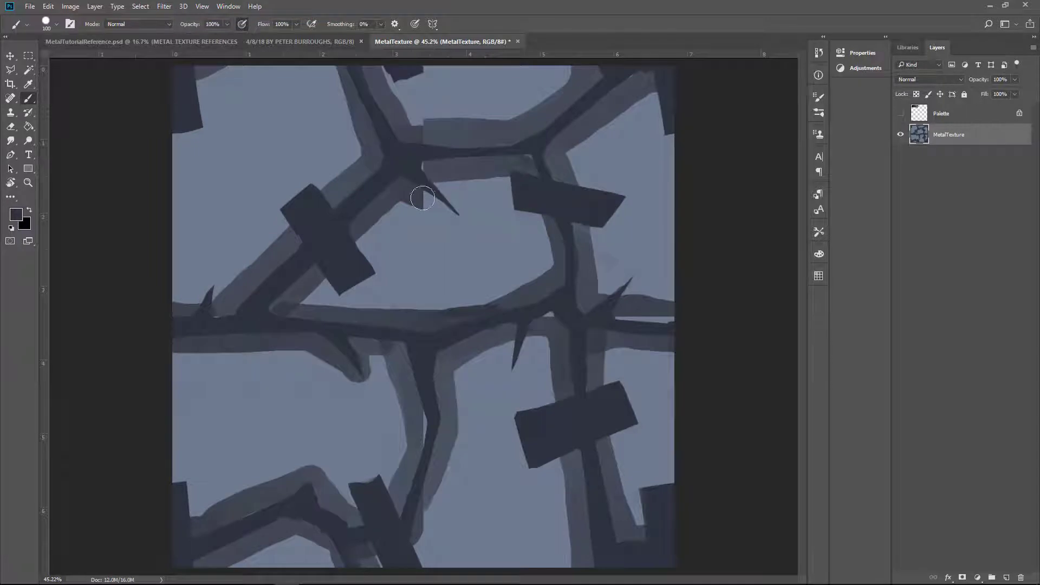
{"action": "mouse_move", "coordinate": [422, 198]}
{"action": "left_mouse_down"}
{"action": "mouse_move", "coordinate": [501, 132]}
{"action": "mouse_move", "coordinate": [542, 123]}
{"action": "left_mouse_up"}
{"action": "left_click", "coordinate": [164, 6]}
{"action": "left_click", "coordinate": [173, 16]}
{"action": "key", "text": "bracketleft"}
{"action": "key", "text": "bracketleft"}
{"action": "key", "text": "bracketleft"}
{"action": "key", "text": "bracketleft"}
{"action": "key", "text": "bracketleft"}
{"action": "key", "text": "bracketleft"}
{"action": "key", "text": "bracketleft"}
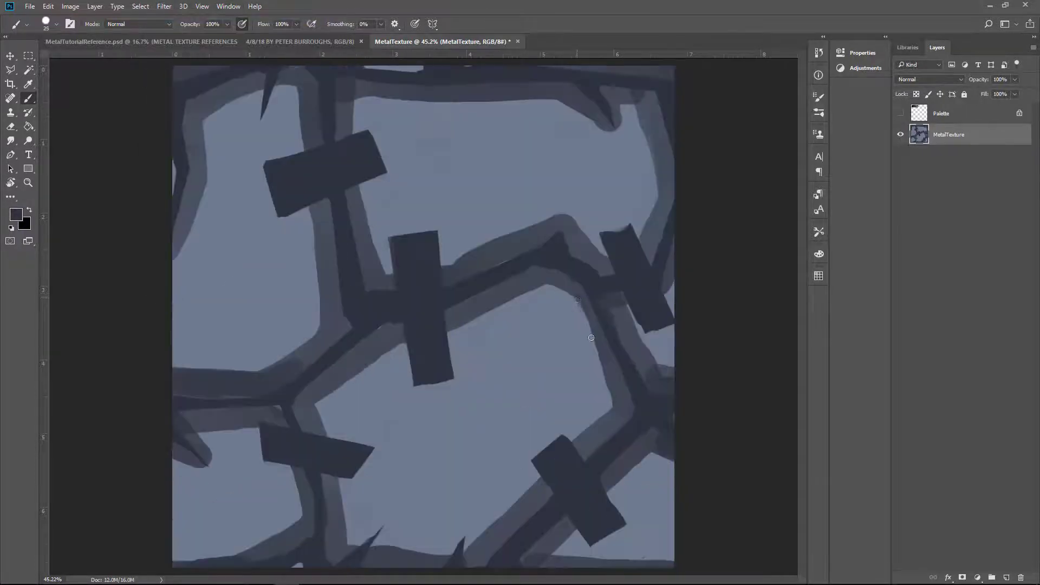
{"action": "left_click_drag", "start_coordinate": [590, 338], "coordinate": [608, 438]}
{"action": "left_click", "coordinate": [427, 211], "text": "alt"}
- Hollow out the central and top-left bars by selecting inside and painting them light
{"action": "key", "text": "l"}
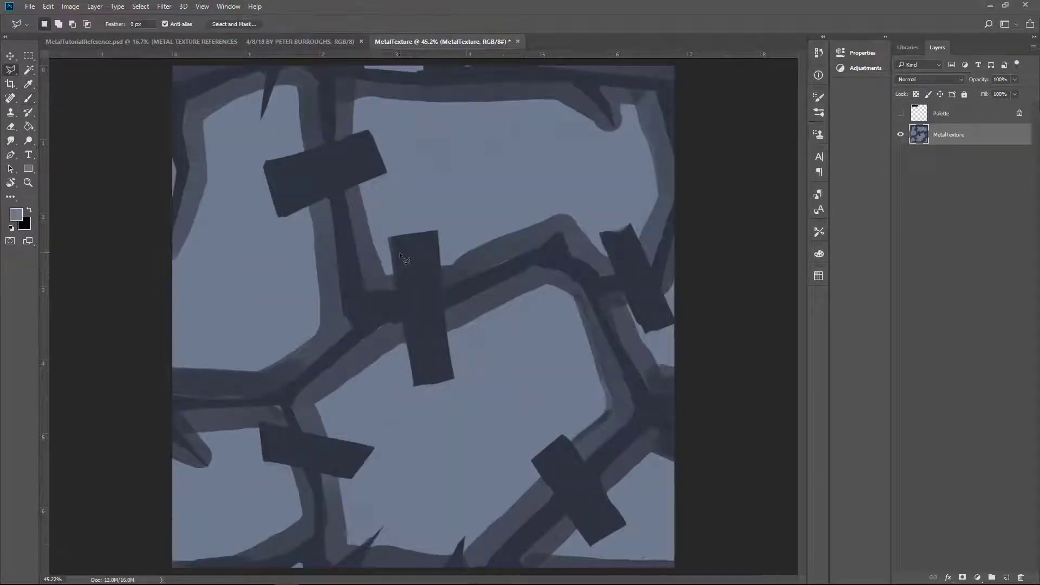
{"action": "left_click", "coordinate": [401, 247]}
{"action": "key", "text": "b"}
{"action": "left_click_drag", "start_coordinate": [411, 255], "coordinate": [441, 359]}
{"action": "key", "text": "l"}
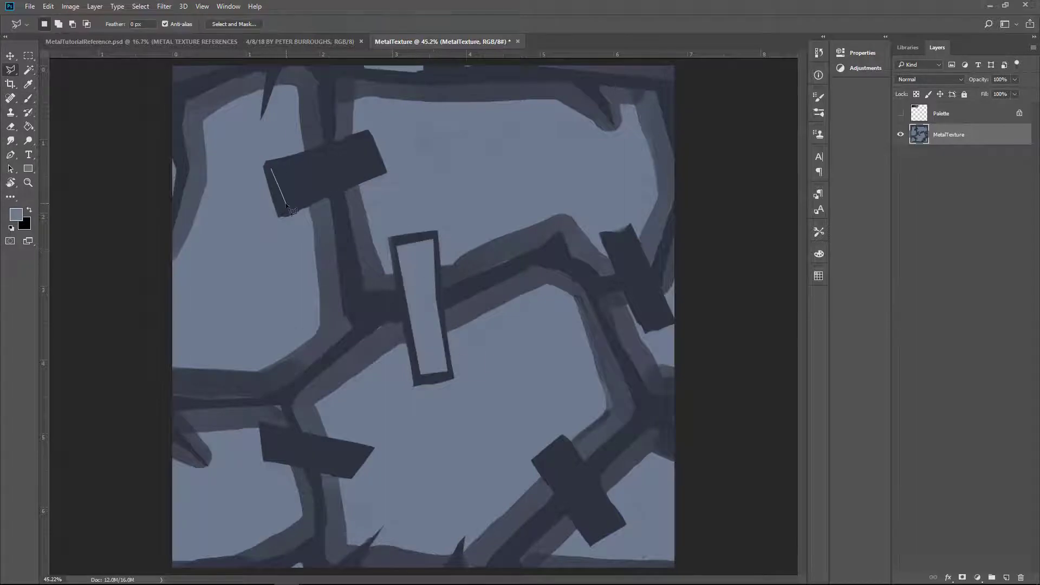
{"action": "left_click", "coordinate": [273, 168]}
{"action": "left_click", "coordinate": [373, 165]}
{"action": "key", "text": "b"}
{"action": "left_click_drag", "start_coordinate": [293, 179], "coordinate": [363, 152]}
- Fill the right, bottom-right and bottom-left bar interiors with the light plate colour
{"action": "key", "text": "l"}
{"action": "left_click", "coordinate": [611, 241]}
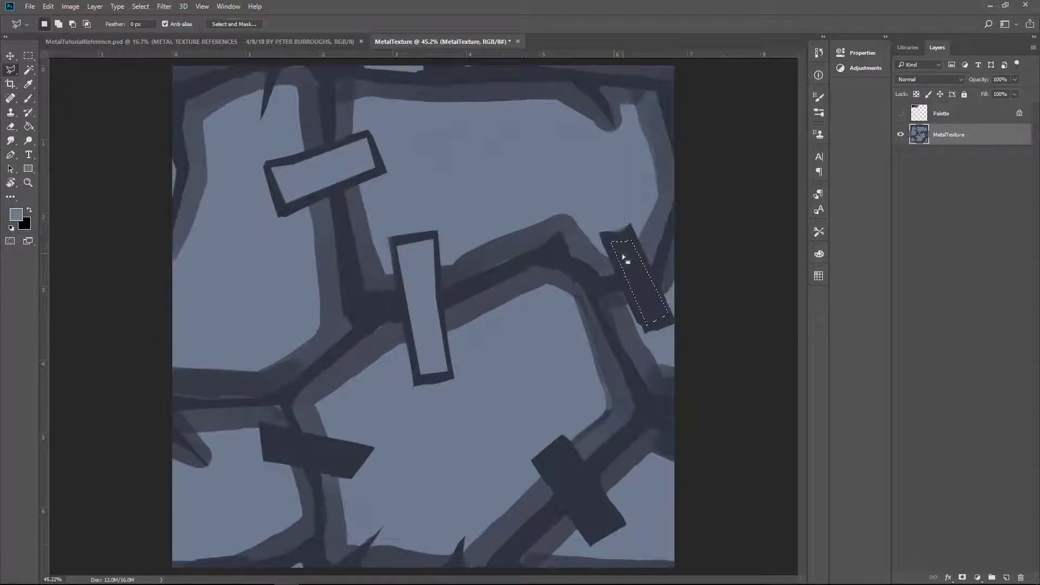
{"action": "key", "text": "b"}
{"action": "left_click_drag", "start_coordinate": [624, 260], "coordinate": [657, 313]}
{"action": "key", "text": "l"}
{"action": "left_click", "coordinate": [543, 460]}
{"action": "key", "text": "b"}
{"action": "left_click_drag", "start_coordinate": [556, 473], "coordinate": [596, 514]}
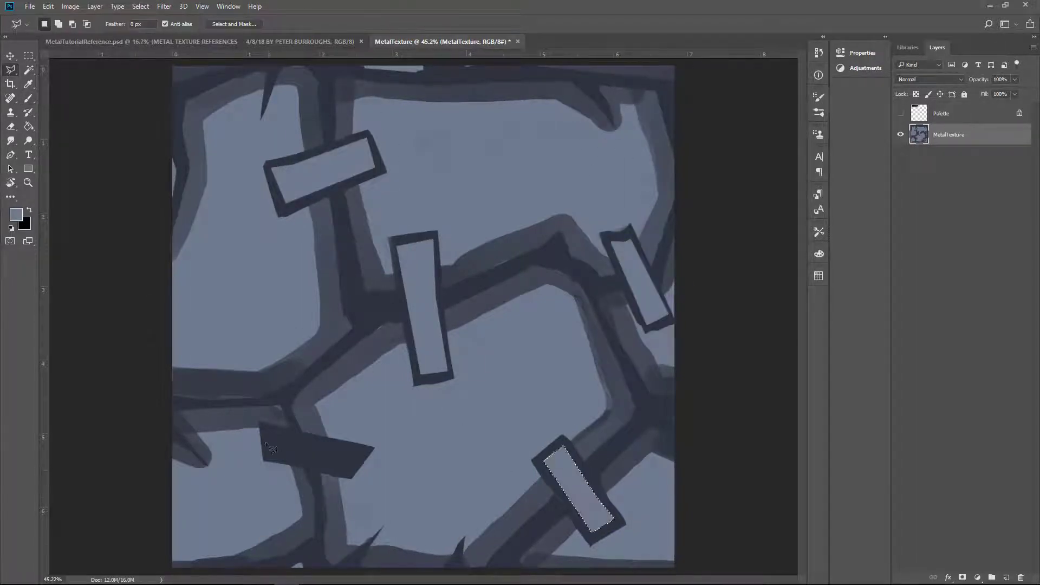
{"action": "mouse_move", "coordinate": [276, 441]}
{"action": "left_mouse_down"}
{"action": "mouse_move", "coordinate": [346, 461]}
{"action": "mouse_move", "coordinate": [355, 424]}
{"action": "left_mouse_up"}
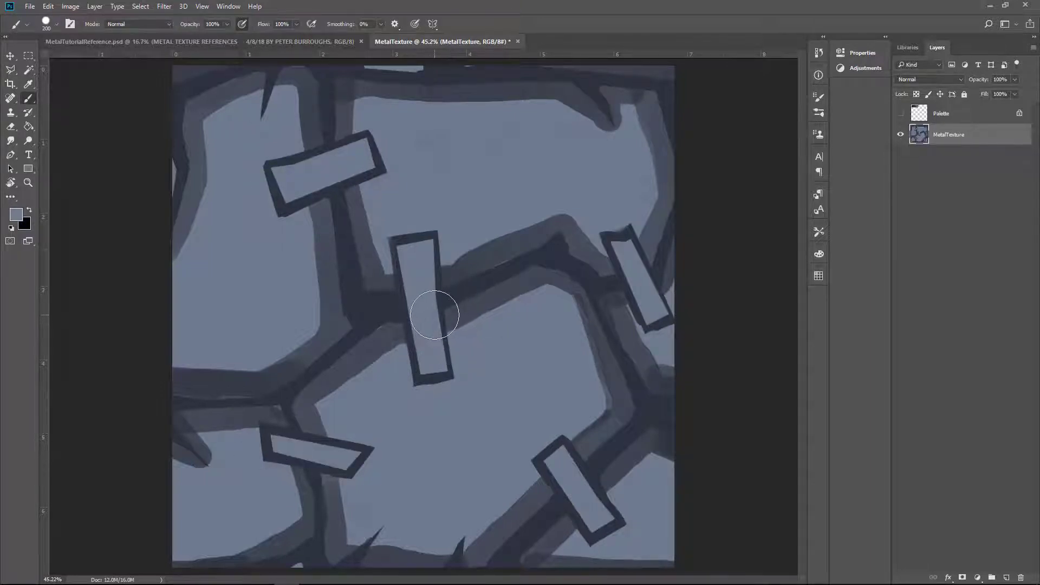
{"action": "key", "text": "alt+bracketright"}
{"action": "key", "text": "bracketleft"}
{"action": "key", "text": "bracketleft"}
{"action": "key", "text": "bracketleft"}
{"action": "key", "text": "bracketleft"}
{"action": "key", "text": "bracketleft"}
{"action": "key", "text": "bracketleft"}
{"action": "key", "text": "bracketleft"}
{"action": "key", "text": "bracketleft"}
{"action": "key", "text": "bracketleft"}
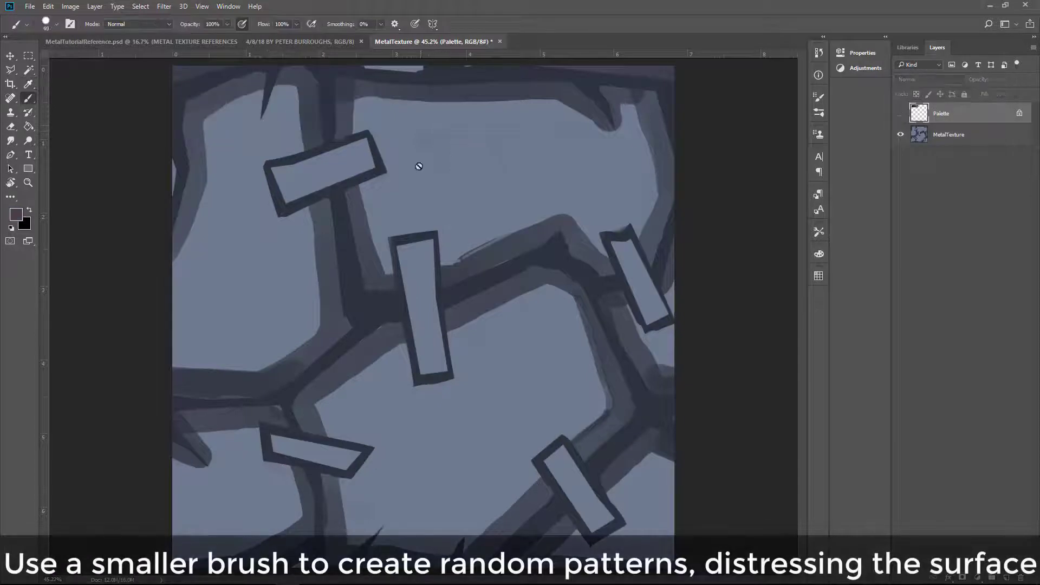
- Dab reddish paint across the plates, then cover it with sampled light blue plate colour
{"action": "key", "text": "alt+bracketleft"}
{"action": "key", "text": "bracketright"}
{"action": "key", "text": "bracketright"}
{"action": "key", "text": "bracketright"}
{"action": "key", "text": "bracketright"}
{"action": "key", "text": "bracketright"}
{"action": "key", "text": "bracketright"}
{"action": "key", "text": "bracketright"}
{"action": "mouse_move", "coordinate": [412, 114]}
{"action": "left_mouse_down"}
{"action": "mouse_move", "coordinate": [425, 133]}
{"action": "mouse_move", "coordinate": [425, 188]}
{"action": "mouse_move", "coordinate": [462, 144]}
{"action": "mouse_move", "coordinate": [534, 120]}
{"action": "mouse_move", "coordinate": [563, 159]}
{"action": "mouse_move", "coordinate": [619, 195]}
{"action": "mouse_move", "coordinate": [510, 185]}
{"action": "mouse_move", "coordinate": [570, 376]}
{"action": "mouse_move", "coordinate": [461, 490]}
{"action": "mouse_move", "coordinate": [394, 416]}
{"action": "mouse_move", "coordinate": [465, 466]}
{"action": "left_mouse_up"}
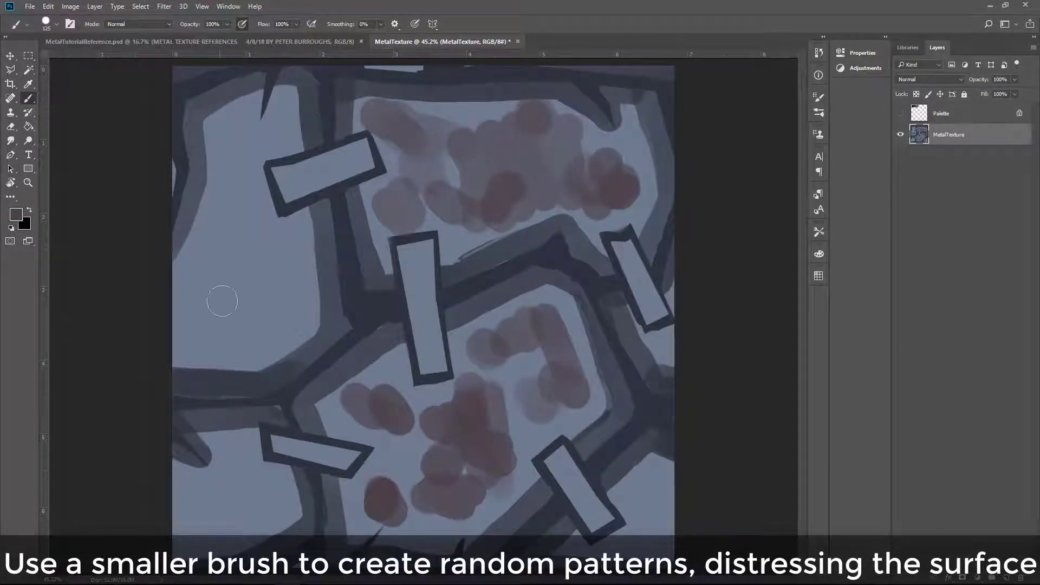
{"action": "mouse_move", "coordinate": [222, 301]}
{"action": "left_mouse_down"}
{"action": "mouse_move", "coordinate": [254, 163]}
{"action": "mouse_move", "coordinate": [212, 520]}
{"action": "left_mouse_up"}
{"action": "key", "text": "bracketright"}
{"action": "key", "text": "bracketright"}
{"action": "left_click", "coordinate": [485, 354], "text": "alt"}
{"action": "mouse_move", "coordinate": [486, 354]}
{"action": "left_mouse_down"}
{"action": "mouse_move", "coordinate": [498, 347]}
{"action": "mouse_move", "coordinate": [516, 410]}
{"action": "mouse_move", "coordinate": [379, 411]}
{"action": "mouse_move", "coordinate": [395, 506]}
{"action": "mouse_move", "coordinate": [525, 359]}
{"action": "mouse_move", "coordinate": [574, 379]}
{"action": "left_mouse_up"}
{"action": "key", "text": "bracketleft"}
{"action": "key", "text": "bracketleft"}
{"action": "key", "text": "bracketleft"}
{"action": "key", "text": "bracketleft"}
{"action": "mouse_move", "coordinate": [189, 520]}
{"action": "left_mouse_down"}
{"action": "mouse_move", "coordinate": [233, 465]}
{"action": "mouse_move", "coordinate": [233, 219]}
{"action": "mouse_move", "coordinate": [448, 174]}
{"action": "mouse_move", "coordinate": [607, 163]}
{"action": "mouse_move", "coordinate": [536, 105]}
{"action": "left_mouse_up"}
- Add small scratch marks on the upper-middle and left plates
{"action": "key", "text": "alt"}
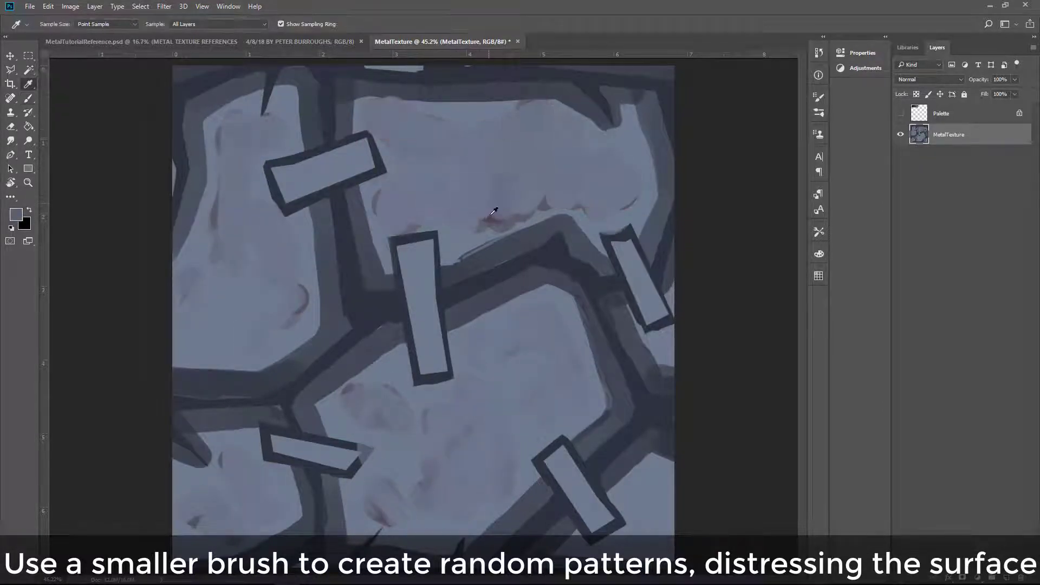
{"action": "key", "text": "bracketleft"}
{"action": "key", "text": "bracketleft"}
{"action": "key", "text": "bracketleft"}
{"action": "key", "text": "bracketleft"}
{"action": "key", "text": "bracketleft"}
{"action": "key", "text": "bracketleft"}
{"action": "key", "text": "bracketleft"}
{"action": "key", "text": "bracketleft"}
{"action": "key", "text": "bracketright"}
{"action": "key", "text": "bracketright"}
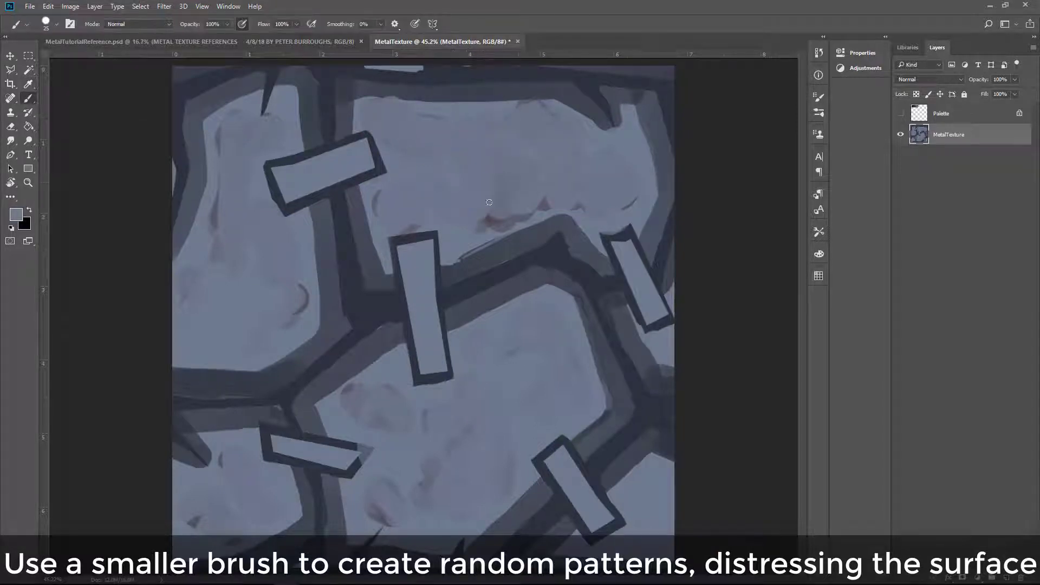
{"action": "left_click_drag", "start_coordinate": [519, 173], "coordinate": [503, 224]}
{"action": "mouse_move", "coordinate": [217, 230]}
{"action": "left_mouse_down"}
{"action": "mouse_move", "coordinate": [272, 280]}
{"action": "mouse_move", "coordinate": [249, 238]}
{"action": "left_mouse_up"}
{"action": "left_click_drag", "start_coordinate": [295, 283], "coordinate": [304, 306]}
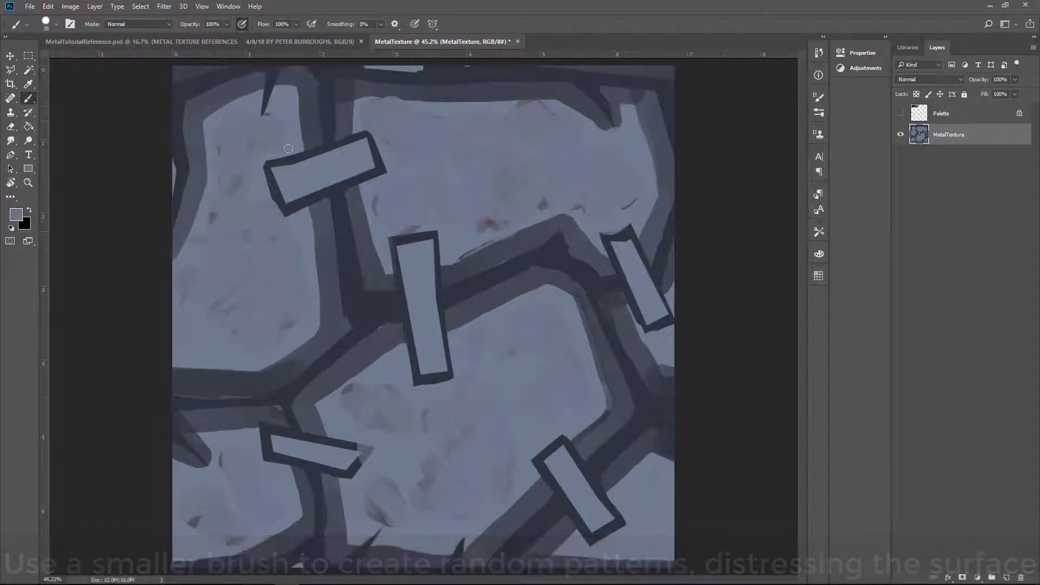
{"action": "key", "text": "bracketright"}
- Paint soft dark blotches across the centre and lower plates, plus light highlights on the bars
{"action": "left_click_drag", "start_coordinate": [501, 370], "coordinate": [517, 351]}
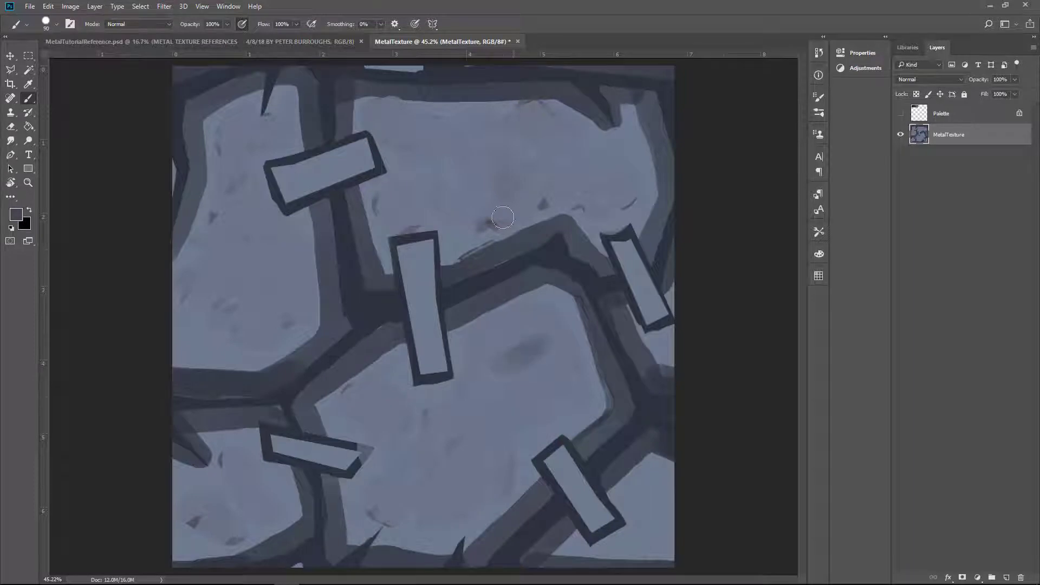
{"action": "key", "text": "bracketright"}
{"action": "key", "text": "bracketright"}
{"action": "key", "text": "bracketright"}
{"action": "key", "text": "bracketright"}
{"action": "key", "text": "bracketright"}
{"action": "mouse_move", "coordinate": [433, 465]}
{"action": "left_mouse_down"}
{"action": "mouse_move", "coordinate": [413, 492]}
{"action": "mouse_move", "coordinate": [346, 401]}
{"action": "left_mouse_up"}
{"action": "mouse_move", "coordinate": [246, 500]}
{"action": "left_mouse_down"}
{"action": "mouse_move", "coordinate": [292, 294]}
{"action": "mouse_move", "coordinate": [240, 129]}
{"action": "mouse_move", "coordinate": [437, 130]}
{"action": "mouse_move", "coordinate": [466, 245]}
{"action": "mouse_move", "coordinate": [625, 116]}
{"action": "mouse_move", "coordinate": [609, 221]}
{"action": "mouse_move", "coordinate": [644, 475]}
{"action": "left_mouse_up"}
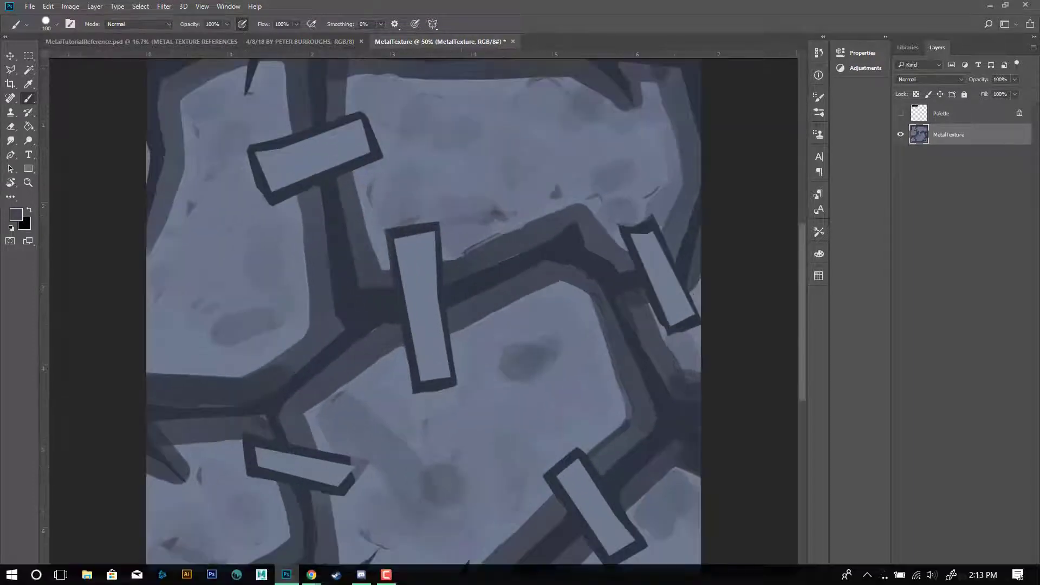
{"action": "mouse_move", "coordinate": [275, 165]}
{"action": "left_mouse_down"}
{"action": "mouse_move", "coordinate": [403, 252]}
{"action": "mouse_move", "coordinate": [423, 320]}
{"action": "mouse_move", "coordinate": [631, 254]}
{"action": "mouse_move", "coordinate": [636, 545]}
{"action": "left_mouse_up"}
- Pick a light blue and trace hard highlights around the top-left and top plate outlines
{"action": "key", "text": "bracketright"}
{"action": "key", "text": "bracketright"}
{"action": "key", "text": "bracketright"}
{"action": "key", "text": "bracketright"}
{"action": "key", "text": "bracketright"}
{"action": "key", "text": "bracketright"}
{"action": "key", "text": "bracketright"}
{"action": "key", "text": "bracketleft"}
{"action": "key", "text": "bracketleft"}
{"action": "key", "text": "bracketleft"}
{"action": "key", "text": "bracketleft"}
{"action": "key", "text": "bracketleft"}
{"action": "key", "text": "bracketleft"}
{"action": "key", "text": "bracketleft"}
{"action": "key", "text": "bracketleft"}
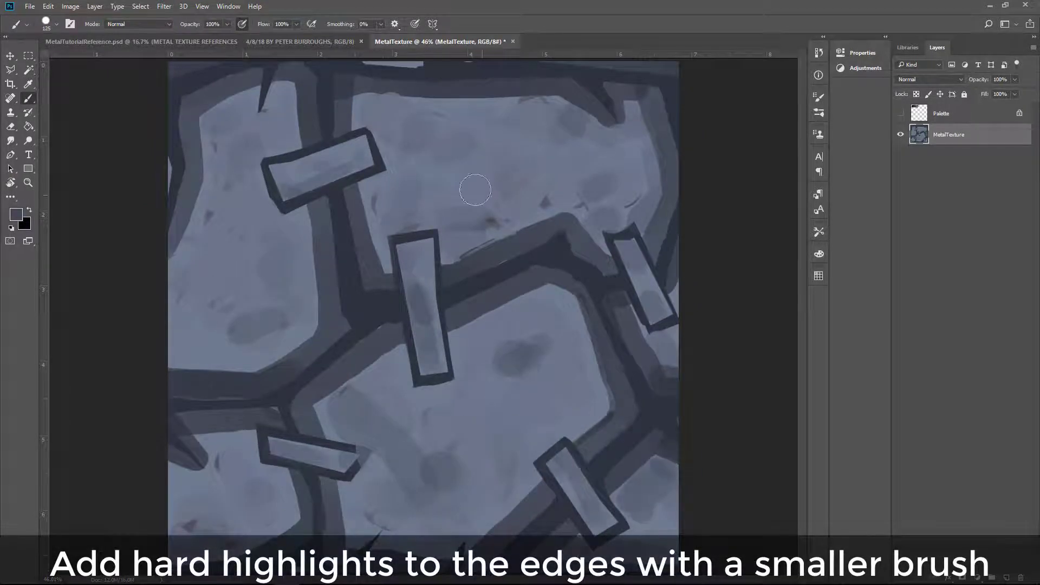
{"action": "left_click", "coordinate": [347, 108], "text": "alt"}
{"action": "key", "text": "bracketleft"}
{"action": "mouse_move", "coordinate": [200, 123]}
{"action": "left_mouse_down"}
{"action": "mouse_move", "coordinate": [170, 260]}
{"action": "mouse_move", "coordinate": [295, 84]}
{"action": "mouse_move", "coordinate": [319, 325]}
{"action": "mouse_move", "coordinate": [172, 364]}
{"action": "left_mouse_up"}
{"action": "left_click_drag", "start_coordinate": [252, 364], "coordinate": [284, 358]}
{"action": "left_click_drag", "start_coordinate": [360, 179], "coordinate": [391, 269]}
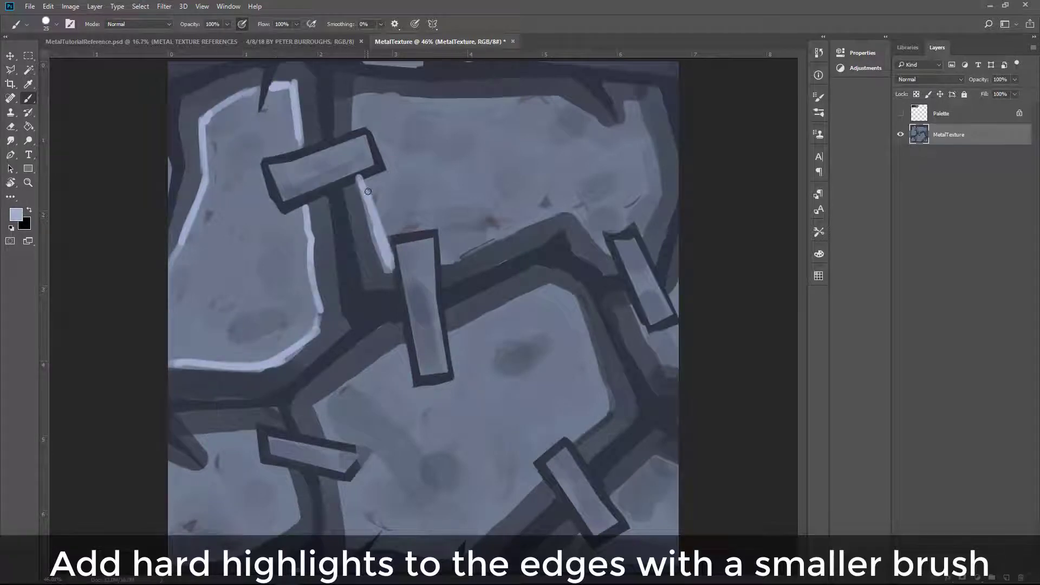
{"action": "mouse_move", "coordinate": [351, 126]}
{"action": "left_mouse_down"}
{"action": "mouse_move", "coordinate": [513, 98]}
{"action": "mouse_move", "coordinate": [628, 104]}
{"action": "left_mouse_up"}
- Continue the pale-blue highlights along the lower plates' edges and the right-hand bars
{"action": "mouse_move", "coordinate": [439, 265]}
{"action": "left_mouse_down"}
{"action": "mouse_move", "coordinate": [574, 215]}
{"action": "mouse_move", "coordinate": [609, 251]}
{"action": "left_mouse_up"}
{"action": "left_click_drag", "start_coordinate": [644, 227], "coordinate": [630, 103]}
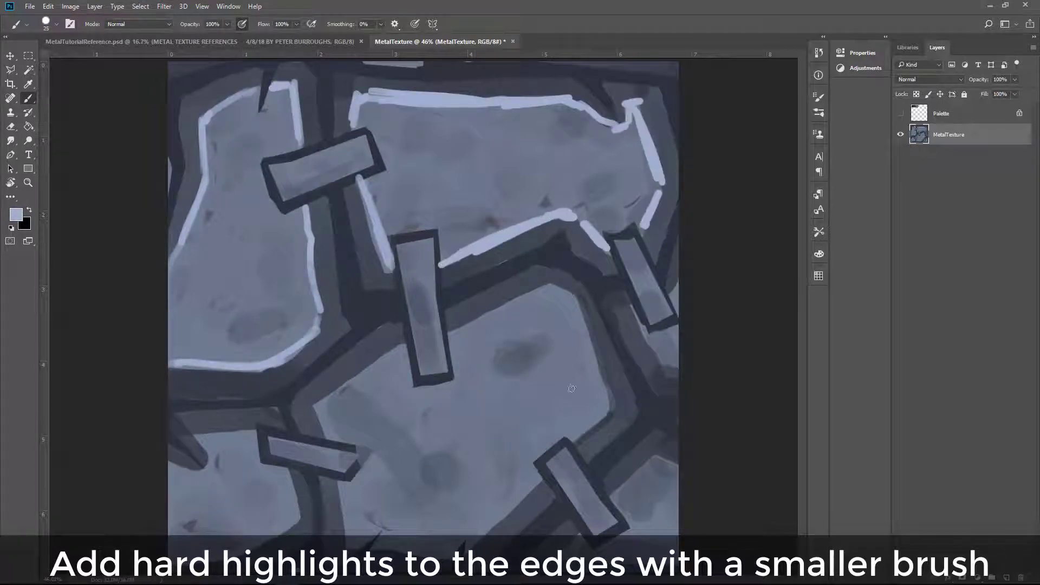
{"action": "mouse_move", "coordinate": [449, 336]}
{"action": "left_mouse_down"}
{"action": "mouse_move", "coordinate": [566, 292]}
{"action": "mouse_move", "coordinate": [574, 433]}
{"action": "left_mouse_up"}
{"action": "left_click_drag", "start_coordinate": [403, 349], "coordinate": [328, 433]}
{"action": "left_click_drag", "start_coordinate": [342, 484], "coordinate": [349, 542]}
{"action": "left_click_drag", "start_coordinate": [537, 484], "coordinate": [475, 536]}
{"action": "left_click_drag", "start_coordinate": [632, 314], "coordinate": [674, 370]}
{"action": "left_click_drag", "start_coordinate": [250, 437], "coordinate": [198, 440]}
{"action": "left_click_drag", "start_coordinate": [282, 476], "coordinate": [299, 521]}
- Trace thin light-blue highlights around the central, upper-left, right and bottom bars
{"action": "key", "text": "y"}
{"action": "key", "text": "b"}
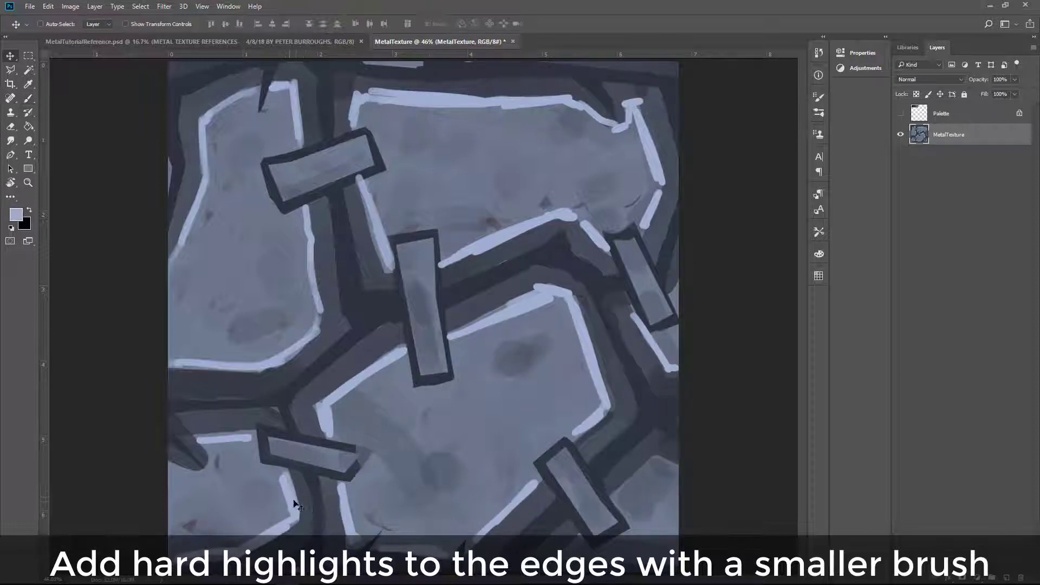
{"action": "left_click", "coordinate": [285, 479], "text": "alt"}
{"action": "left_click_drag", "start_coordinate": [615, 497], "coordinate": [675, 466]}
{"action": "left_click_drag", "start_coordinate": [399, 249], "coordinate": [435, 278]}
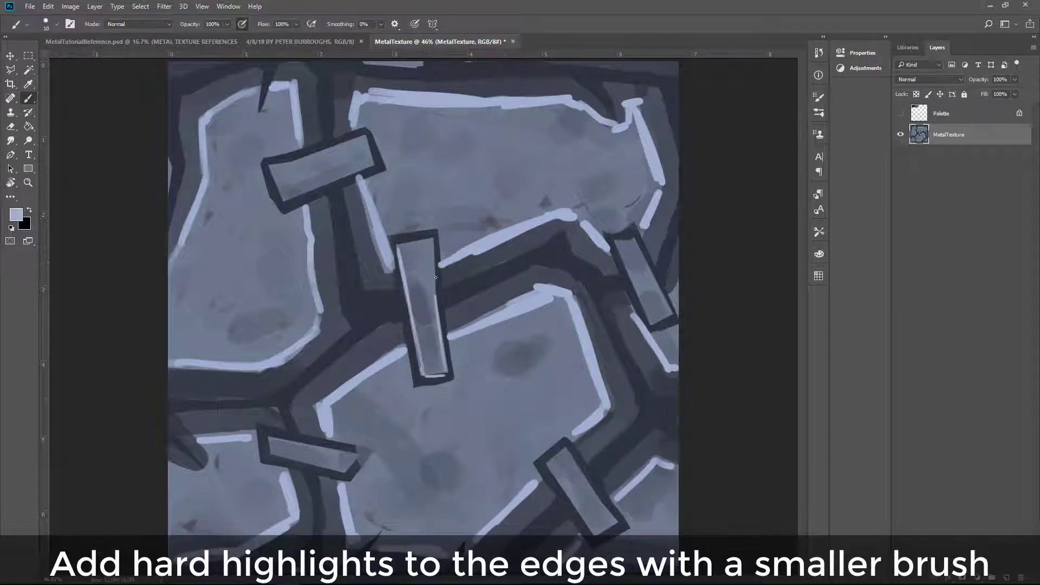
{"action": "mouse_move", "coordinate": [284, 204]}
{"action": "left_mouse_down"}
{"action": "mouse_move", "coordinate": [266, 164]}
{"action": "mouse_move", "coordinate": [370, 162]}
{"action": "left_mouse_up"}
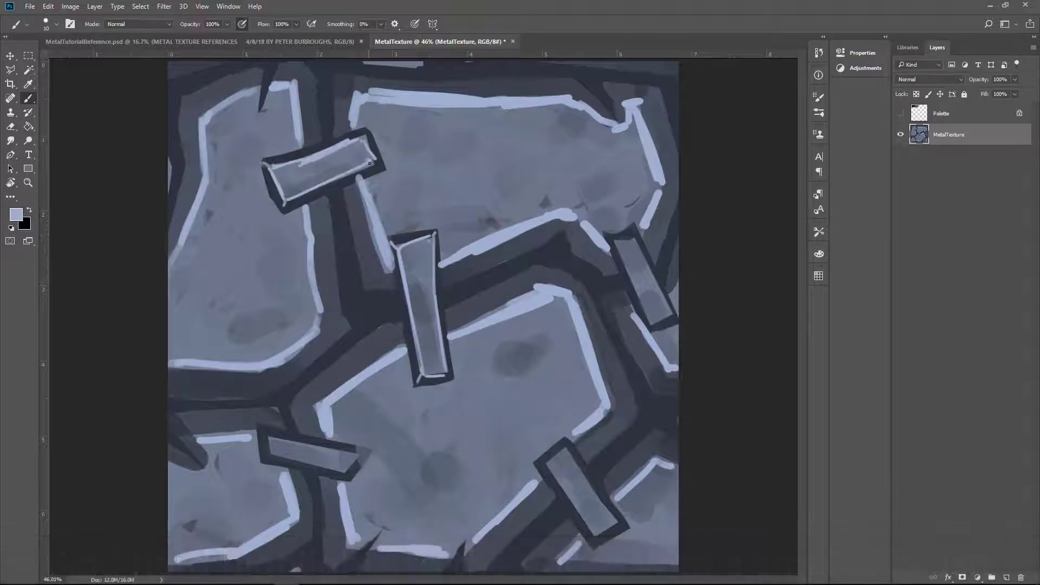
{"action": "left_click_drag", "start_coordinate": [620, 231], "coordinate": [614, 248]}
{"action": "mouse_move", "coordinate": [565, 449]}
{"action": "left_mouse_down"}
{"action": "mouse_move", "coordinate": [617, 528]}
{"action": "mouse_move", "coordinate": [596, 539]}
{"action": "left_mouse_up"}
{"action": "mouse_move", "coordinate": [261, 432]}
{"action": "left_mouse_down"}
{"action": "mouse_move", "coordinate": [268, 464]}
{"action": "mouse_move", "coordinate": [351, 448]}
{"action": "left_mouse_up"}
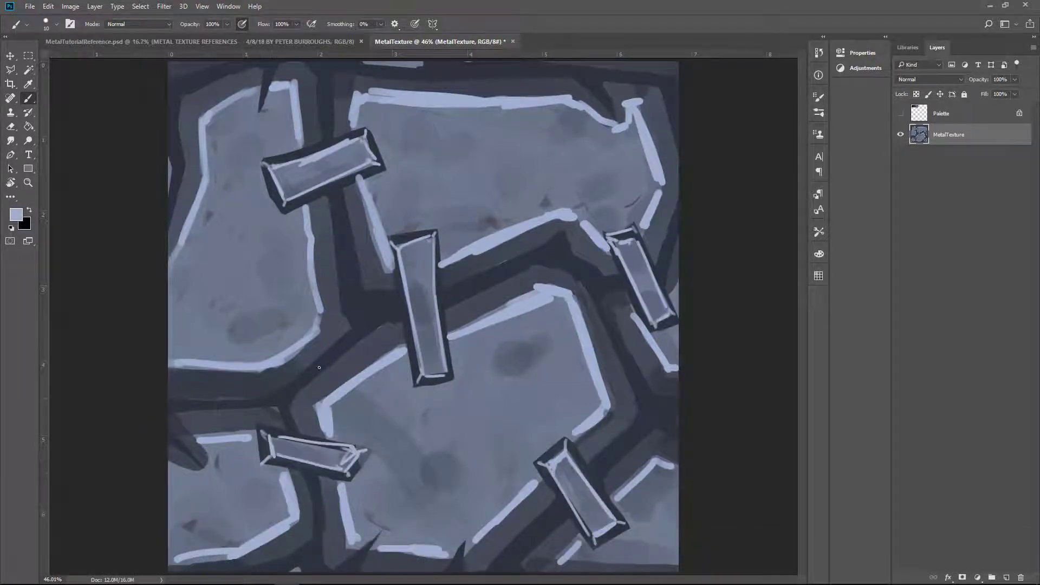
- Re-apply Filter > Offset to confirm the highlighted texture still tiles seamlessly
{"action": "left_click", "coordinate": [164, 6]}
{"action": "left_click", "coordinate": [179, 17]}
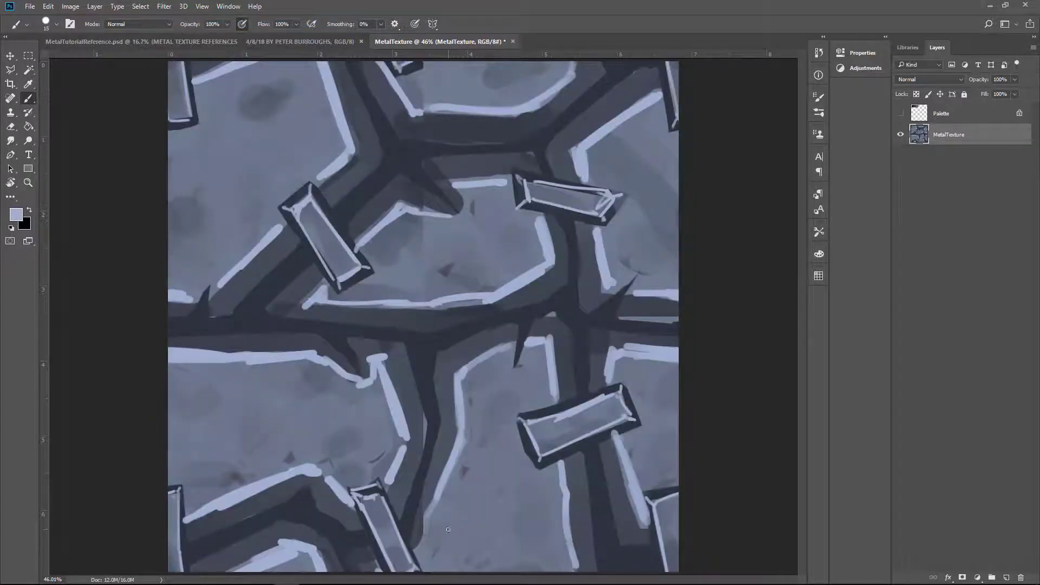
{"action": "key", "text": "ctrl+f"}
- On a new layer, paint broad dark grey shading across the top, left and right plates
{"action": "key", "text": "ctrl+shift+alt+n"}
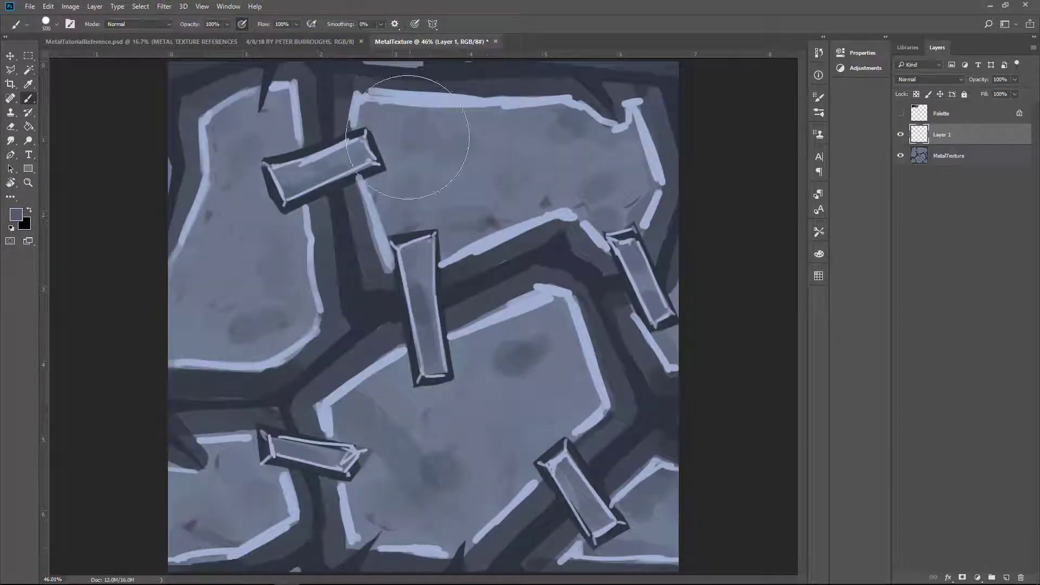
{"action": "left_click_drag", "start_coordinate": [425, 139], "coordinate": [390, 71]}
{"action": "left_click_drag", "start_coordinate": [596, 136], "coordinate": [606, 271]}
{"action": "mouse_move", "coordinate": [449, 471]}
{"action": "left_mouse_down"}
{"action": "mouse_move", "coordinate": [446, 511]}
{"action": "mouse_move", "coordinate": [375, 485]}
{"action": "left_mouse_up"}
{"action": "left_click_drag", "start_coordinate": [498, 515], "coordinate": [557, 320]}
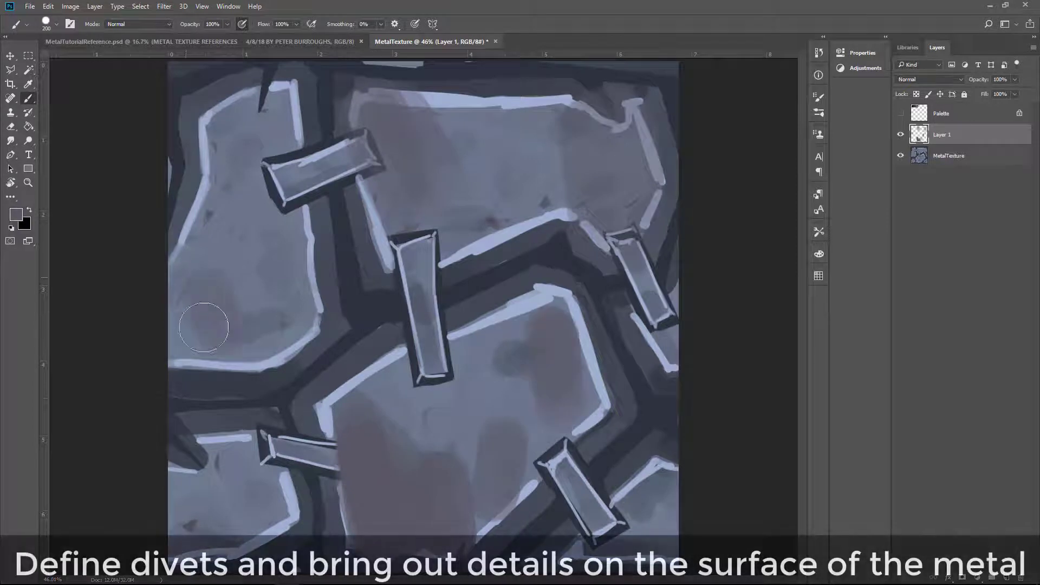
{"action": "key", "text": "bracketright"}
{"action": "key", "text": "bracketright"}
{"action": "mouse_move", "coordinate": [282, 358]}
{"action": "left_mouse_down"}
{"action": "mouse_move", "coordinate": [244, 278]}
{"action": "mouse_move", "coordinate": [347, 303]}
{"action": "left_mouse_up"}
{"action": "mouse_move", "coordinate": [406, 520]}
{"action": "left_mouse_down"}
{"action": "mouse_move", "coordinate": [529, 429]}
{"action": "mouse_move", "coordinate": [406, 174]}
{"action": "mouse_move", "coordinate": [441, 128]}
{"action": "mouse_move", "coordinate": [477, 162]}
{"action": "left_mouse_up"}
- Erase the shading back from the plate edges and bars, then merge into MetalTexture
{"action": "key", "text": "e"}
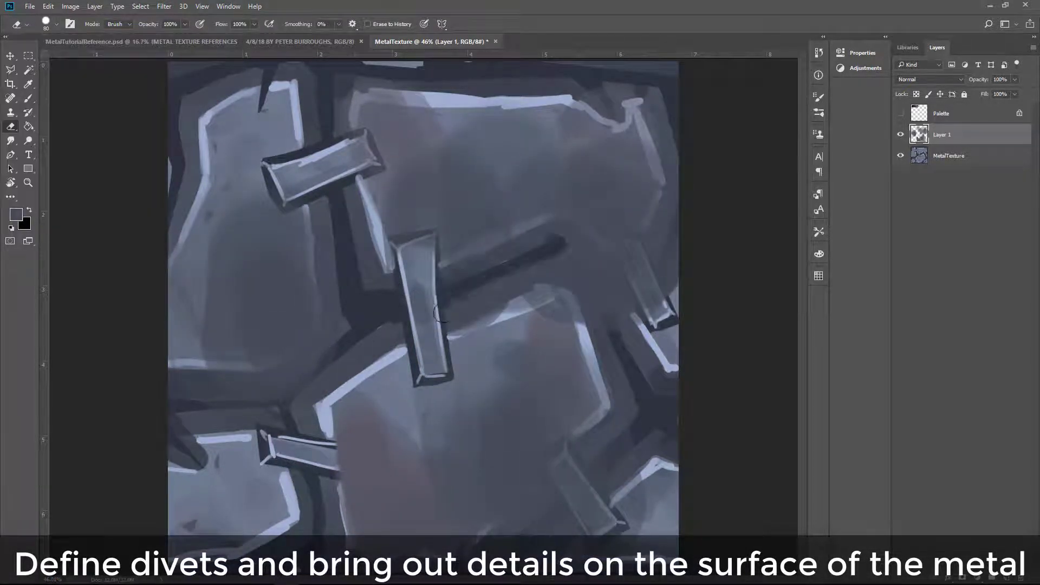
{"action": "left_click_drag", "start_coordinate": [438, 266], "coordinate": [566, 217]}
{"action": "mouse_move", "coordinate": [615, 243]}
{"action": "left_mouse_down"}
{"action": "mouse_move", "coordinate": [666, 319]}
{"action": "mouse_move", "coordinate": [639, 217]}
{"action": "mouse_move", "coordinate": [655, 125]}
{"action": "left_mouse_up"}
{"action": "mouse_move", "coordinate": [334, 217]}
{"action": "left_mouse_down"}
{"action": "mouse_move", "coordinate": [263, 371]}
{"action": "mouse_move", "coordinate": [352, 515]}
{"action": "mouse_move", "coordinate": [400, 441]}
{"action": "mouse_move", "coordinate": [503, 423]}
{"action": "mouse_move", "coordinate": [604, 302]}
{"action": "mouse_move", "coordinate": [595, 498]}
{"action": "left_mouse_up"}
{"action": "key", "text": "bracketright"}
{"action": "key", "text": "bracketright"}
{"action": "key", "text": "bracketright"}
{"action": "key", "text": "bracketright"}
{"action": "key", "text": "bracketright"}
{"action": "key", "text": "bracketright"}
{"action": "key", "text": "bracketright"}
{"action": "key", "text": "bracketright"}
{"action": "key", "text": "bracketright"}
{"action": "key", "text": "bracketright"}
{"action": "mouse_move", "coordinate": [379, 94]}
{"action": "left_mouse_down"}
{"action": "mouse_move", "coordinate": [480, 135]}
{"action": "mouse_move", "coordinate": [355, 100]}
{"action": "mouse_move", "coordinate": [437, 106]}
{"action": "mouse_move", "coordinate": [673, 174]}
{"action": "mouse_move", "coordinate": [622, 233]}
{"action": "left_mouse_up"}
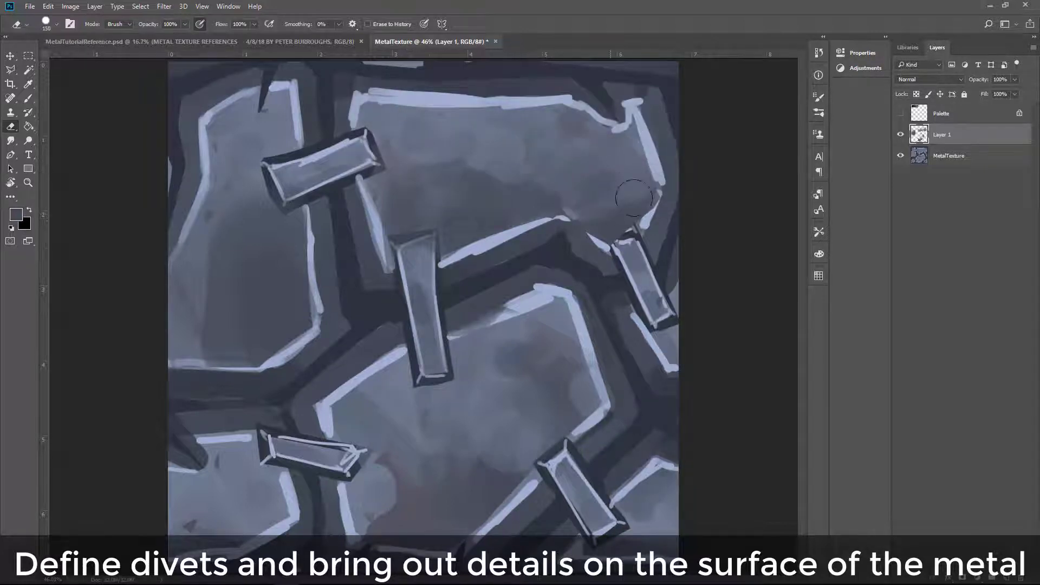
{"action": "key", "text": "bracketleft"}
{"action": "key", "text": "bracketleft"}
{"action": "mouse_move", "coordinate": [203, 293]}
{"action": "left_mouse_down"}
{"action": "mouse_move", "coordinate": [238, 233]}
{"action": "mouse_move", "coordinate": [319, 249]}
{"action": "left_mouse_up"}
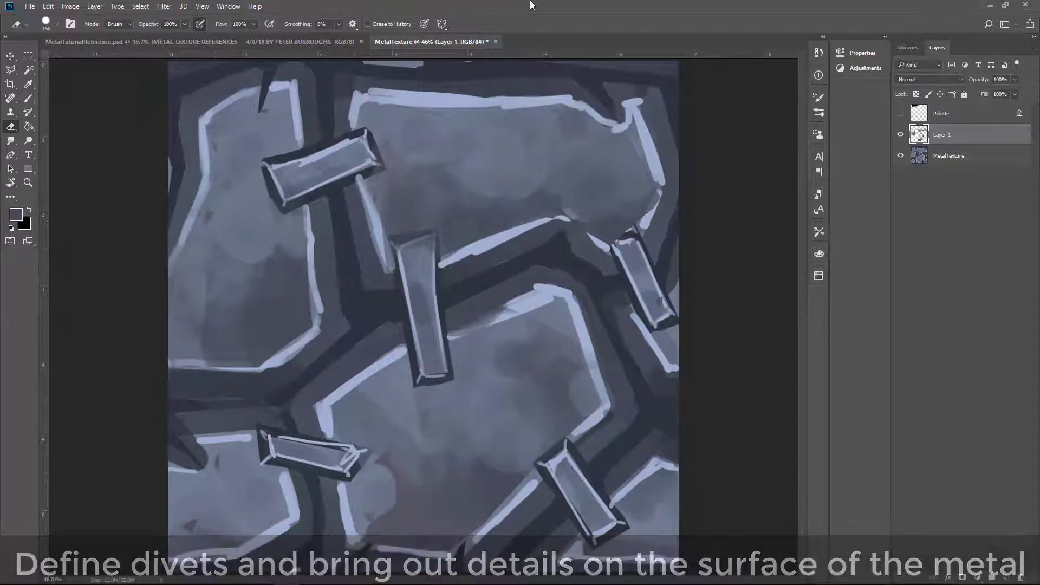
{"action": "key", "text": "bracketright"}
{"action": "key", "text": "bracketright"}
{"action": "key", "text": "bracketright"}
{"action": "key", "text": "ctrl+e"}
- Re-offset the image and paint dark strokes across the central seam
{"action": "key", "text": "ctrl+f"}
{"action": "key", "text": "b"}
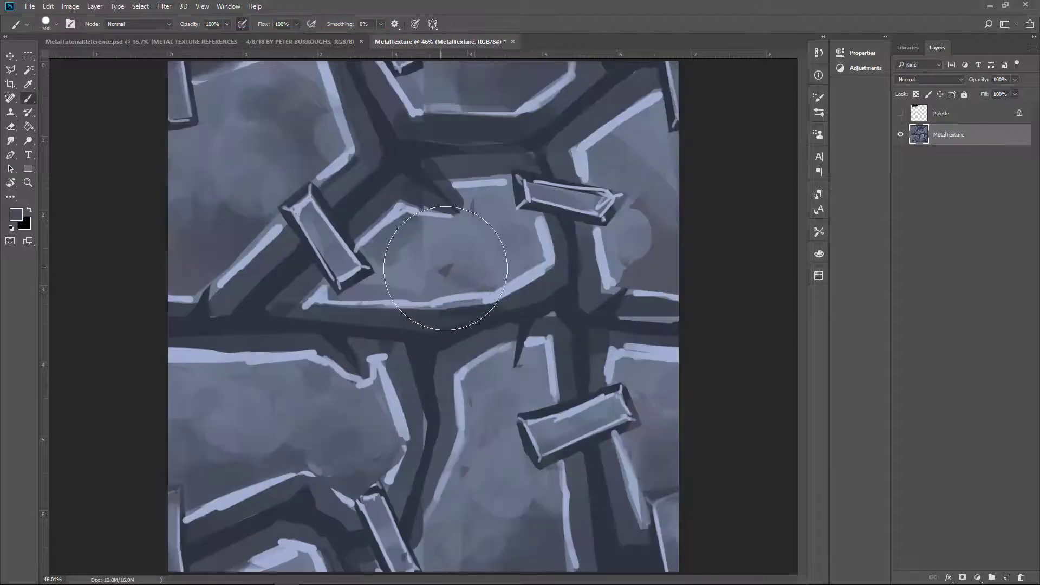
{"action": "mouse_move", "coordinate": [430, 233]}
{"action": "left_mouse_down"}
{"action": "mouse_move", "coordinate": [379, 276]}
{"action": "mouse_move", "coordinate": [499, 226]}
{"action": "mouse_move", "coordinate": [411, 259]}
{"action": "left_mouse_up"}
{"action": "key", "text": "bracketleft"}
{"action": "key", "text": "bracketleft"}
{"action": "key", "text": "bracketleft"}
{"action": "key", "text": "bracketleft"}
{"action": "key", "text": "bracketleft"}
{"action": "key", "text": "bracketleft"}
{"action": "key", "text": "bracketleft"}
{"action": "key", "text": "bracketleft"}
{"action": "key", "text": "bracketleft"}
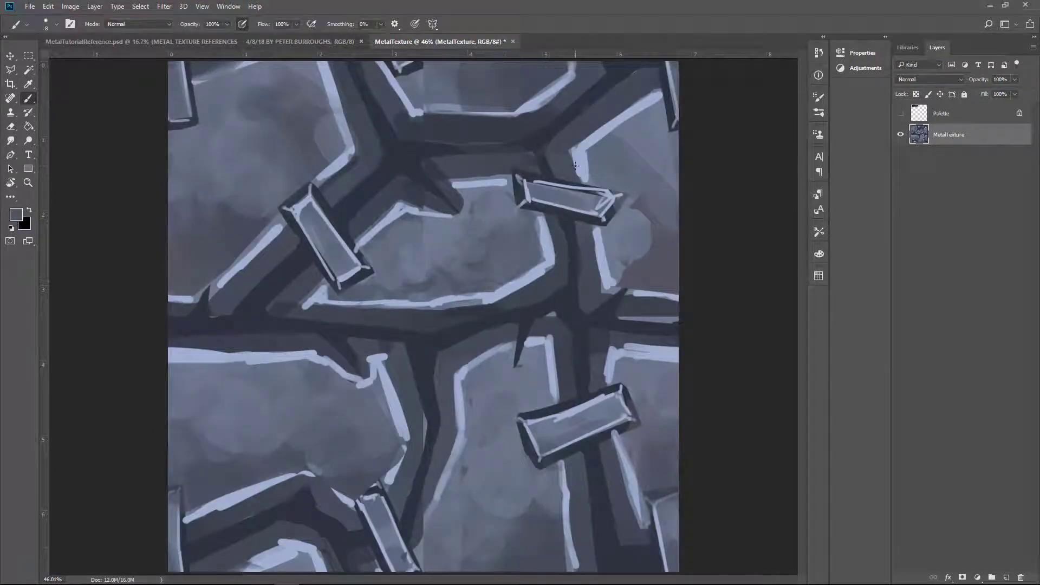
{"action": "key", "text": "bracketleft"}
- Sample blue-grey and pale edge tones, check the reference, and repaint the plate's edge line
{"action": "left_click", "coordinate": [472, 82], "text": "alt"}
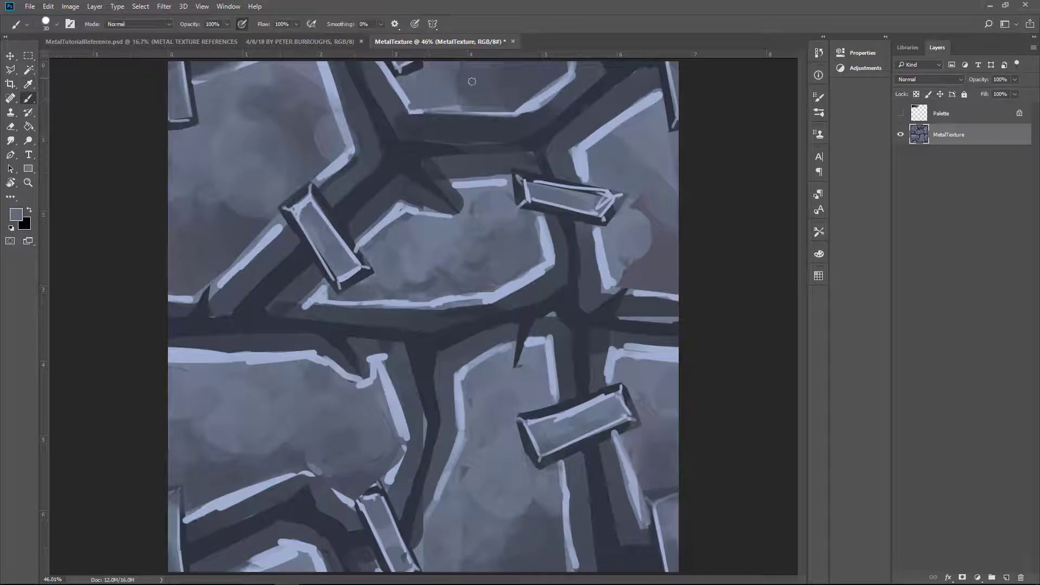
{"action": "key", "text": "bracketleft"}
{"action": "key", "text": "bracketleft"}
{"action": "left_click", "coordinate": [309, 476], "text": "alt"}
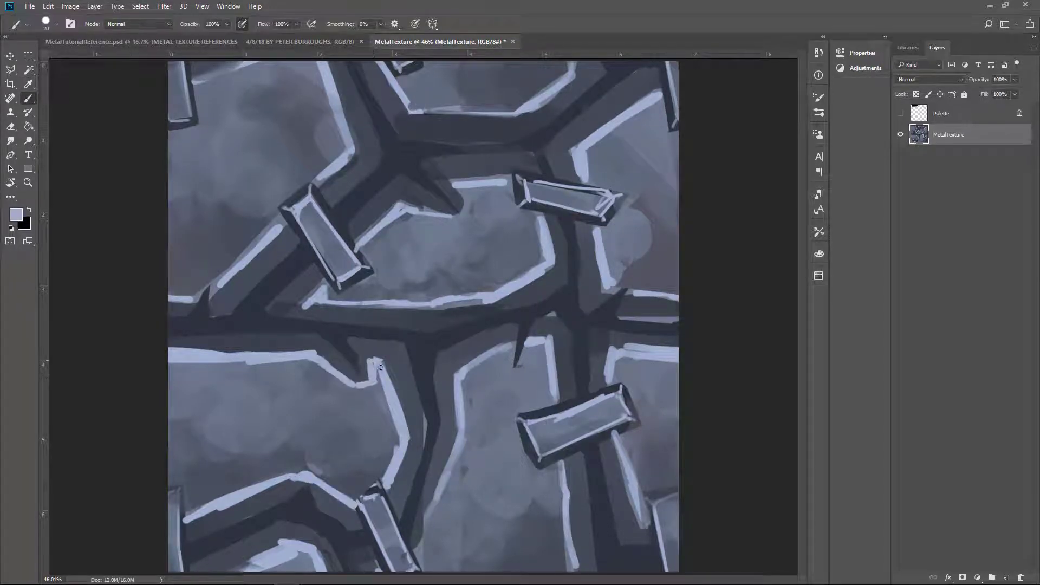
{"action": "key", "text": "bracketleft"}
{"action": "key", "text": "bracketleft"}
{"action": "key", "text": "bracketleft"}
{"action": "key", "text": "bracketleft"}
{"action": "key", "text": "bracketleft"}
{"action": "key", "text": "bracketleft"}
{"action": "left_click", "coordinate": [268, 199], "text": "alt"}
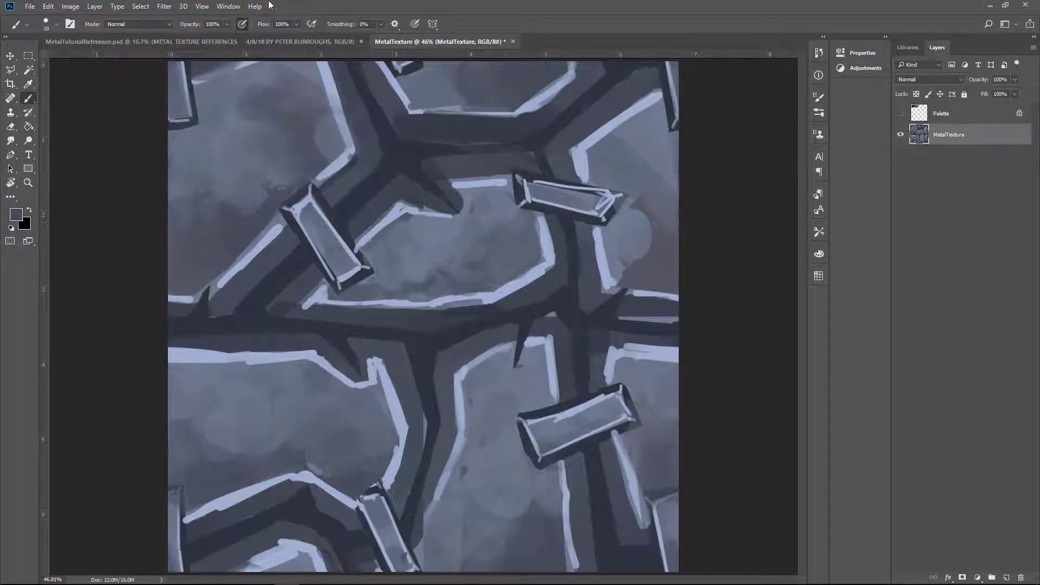
{"action": "left_click", "coordinate": [228, 41]}
{"action": "left_click", "coordinate": [396, 40]}
{"action": "key", "text": "bracketleft"}
{"action": "key", "text": "bracketleft"}
{"action": "key", "text": "bracketleft"}
{"action": "key", "text": "bracketleft"}
{"action": "key", "text": "bracketleft"}
{"action": "mouse_move", "coordinate": [314, 194]}
{"action": "left_mouse_down"}
{"action": "mouse_move", "coordinate": [357, 252]}
{"action": "mouse_move", "coordinate": [318, 190]}
{"action": "left_mouse_up"}
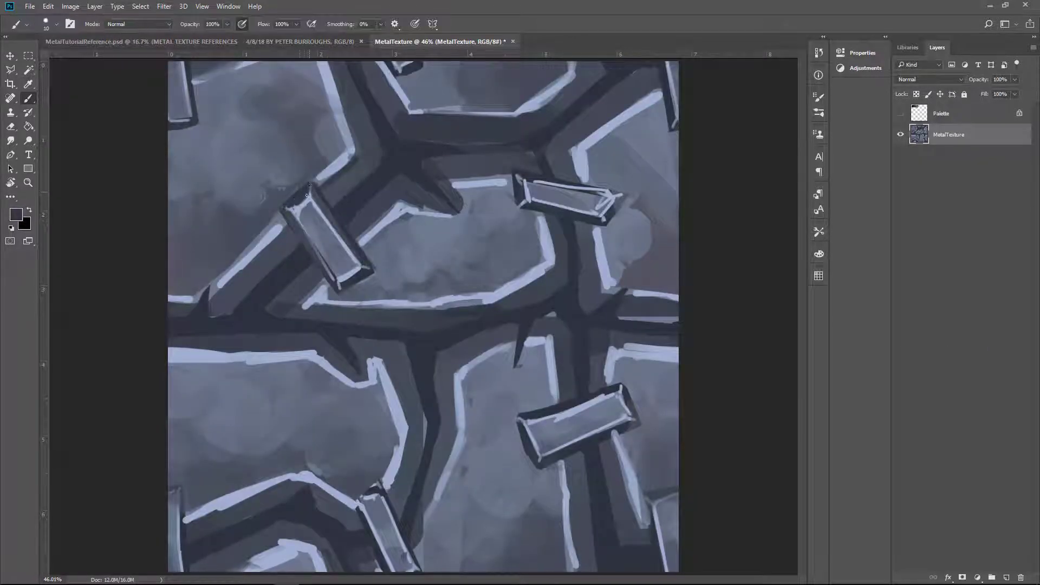
- Block in a flat, lighter blue-grey bar over the upper-left seam
{"action": "left_click", "coordinate": [266, 198], "text": "alt"}
{"action": "mouse_move", "coordinate": [287, 192]}
{"action": "left_mouse_down"}
{"action": "mouse_move", "coordinate": [330, 271]}
{"action": "mouse_move", "coordinate": [287, 173]}
{"action": "left_mouse_up"}
{"action": "left_click_drag", "start_coordinate": [346, 265], "coordinate": [374, 292]}
- Repaint the upper-left bar's edges, outlining its left and right sides in dark seam colour
{"action": "key", "text": "i"}
{"action": "key", "text": "b"}
{"action": "left_click_drag", "start_coordinate": [287, 306], "coordinate": [401, 197]}
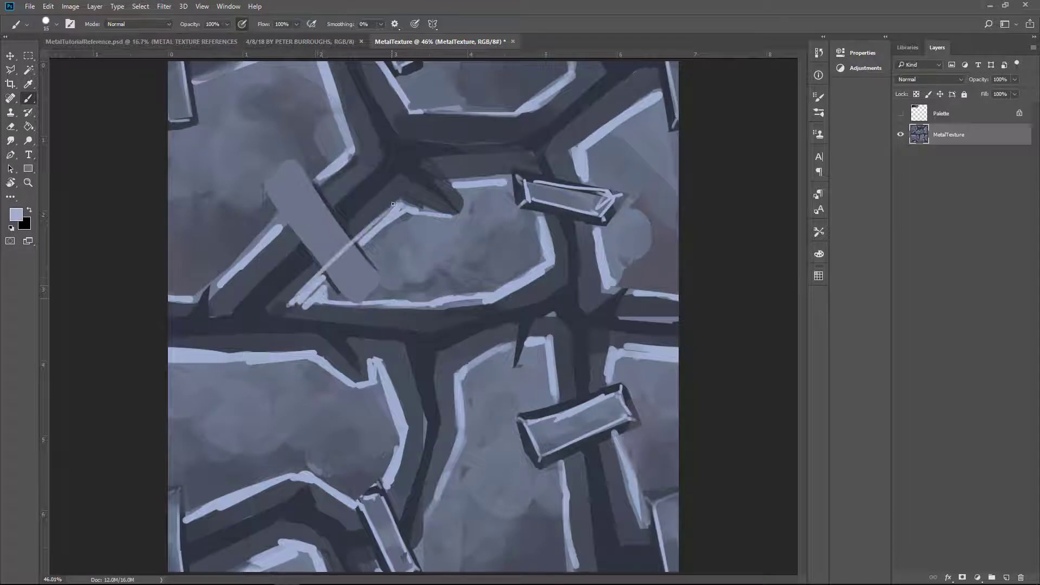
{"action": "left_click_drag", "start_coordinate": [211, 306], "coordinate": [381, 151]}
{"action": "left_click", "coordinate": [260, 179], "text": "alt"}
{"action": "mouse_move", "coordinate": [252, 157]}
{"action": "left_mouse_down"}
{"action": "mouse_move", "coordinate": [295, 203]}
{"action": "mouse_move", "coordinate": [357, 184]}
{"action": "left_mouse_up"}
{"action": "left_click", "coordinate": [292, 211], "text": "alt"}
{"action": "left_click", "coordinate": [301, 254], "text": "alt"}
{"action": "left_click_drag", "start_coordinate": [268, 192], "coordinate": [346, 298]}
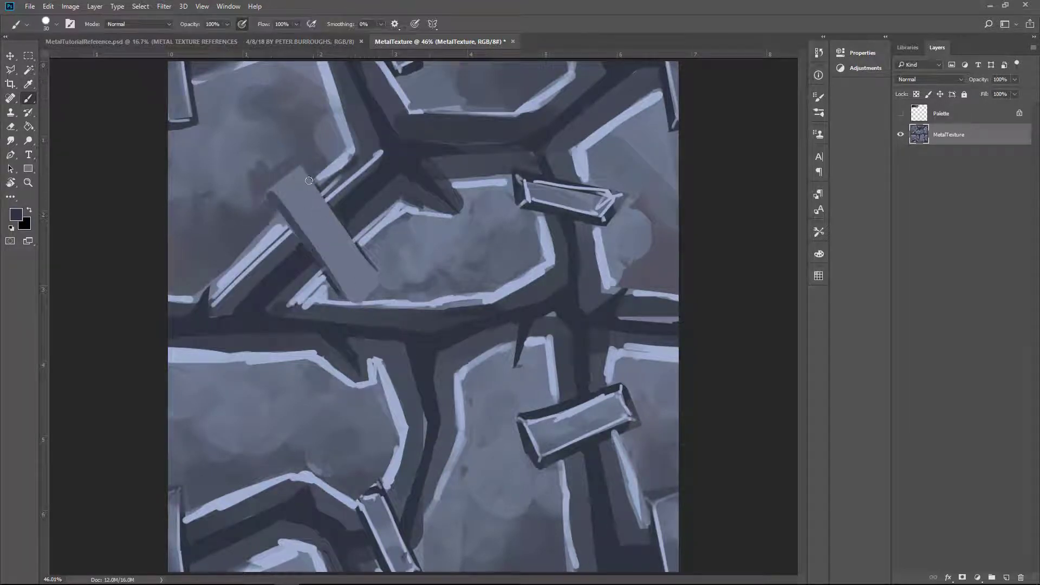
{"action": "left_click_drag", "start_coordinate": [298, 167], "coordinate": [355, 277]}
- Repaint the small upper-right bar flat and add two dark bolts to it
{"action": "left_click_drag", "start_coordinate": [520, 198], "coordinate": [612, 209]}
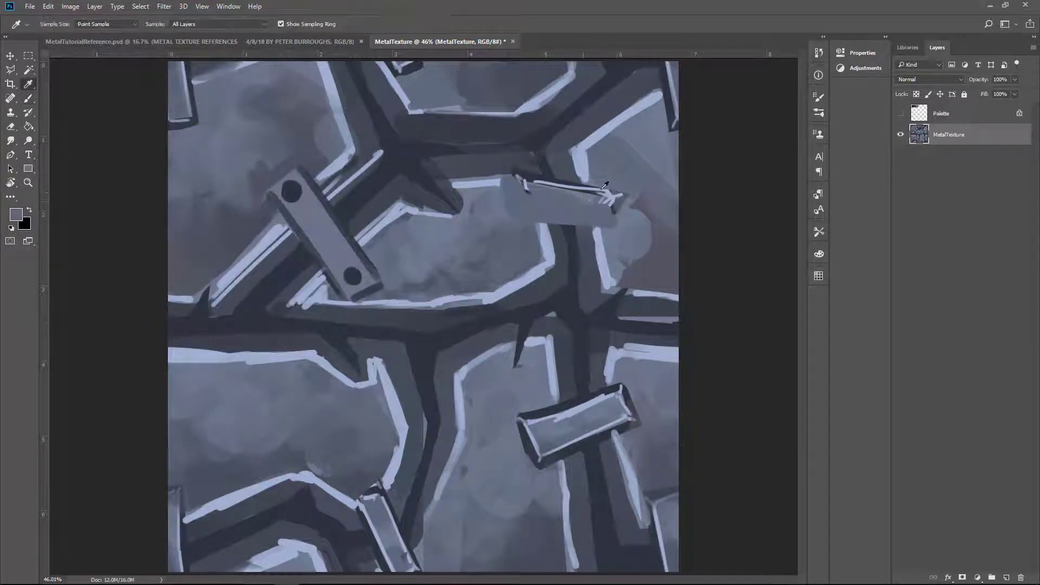
{"action": "left_click", "coordinate": [563, 255], "text": "alt"}
{"action": "left_click", "coordinate": [522, 200]}
{"action": "left_click", "coordinate": [607, 208]}
{"action": "left_click", "coordinate": [472, 147], "text": "alt"}
{"action": "left_click_drag", "start_coordinate": [514, 179], "coordinate": [618, 195]}
- Outline the upper-right bar with light blue-grey highlights
{"action": "key", "text": "i"}
{"action": "left_click", "coordinate": [604, 260]}
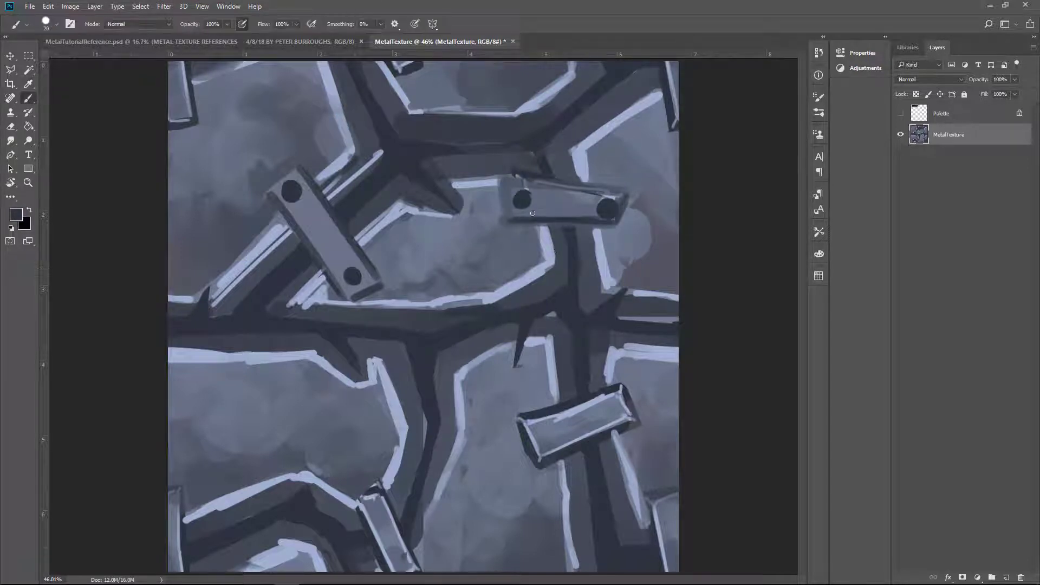
{"action": "key", "text": "b"}
{"action": "left_click_drag", "start_coordinate": [509, 182], "coordinate": [512, 219]}
{"action": "left_click_drag", "start_coordinate": [511, 219], "coordinate": [617, 223]}
{"action": "left_click_drag", "start_coordinate": [509, 179], "coordinate": [629, 193]}
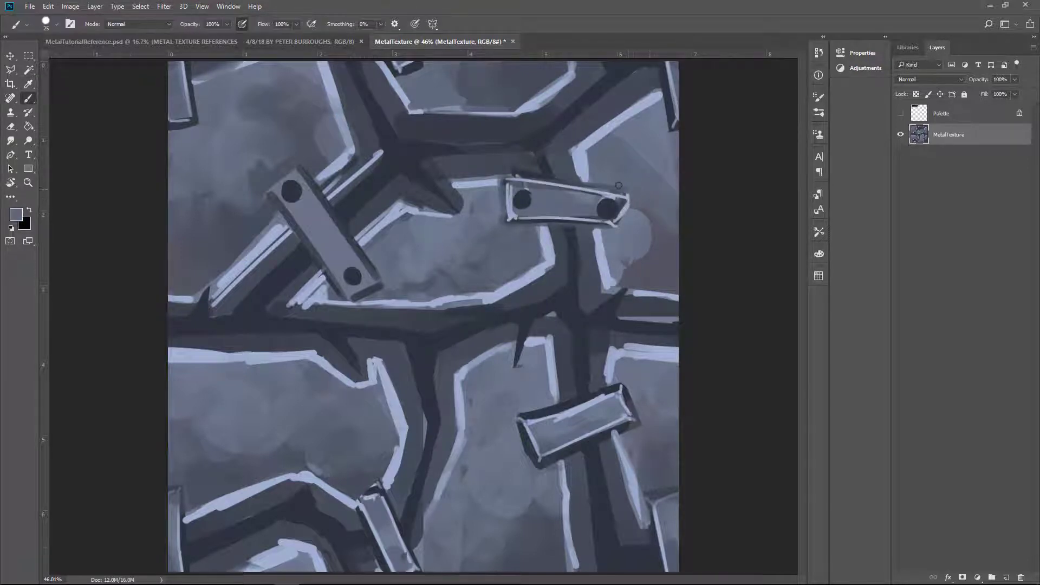
- Outline the lower-right bar with dark seam-coloured strokes
{"action": "key", "text": "bracketright"}
{"action": "key", "text": "bracketright"}
{"action": "key", "text": "bracketright"}
{"action": "left_click", "coordinate": [614, 268], "text": "alt"}
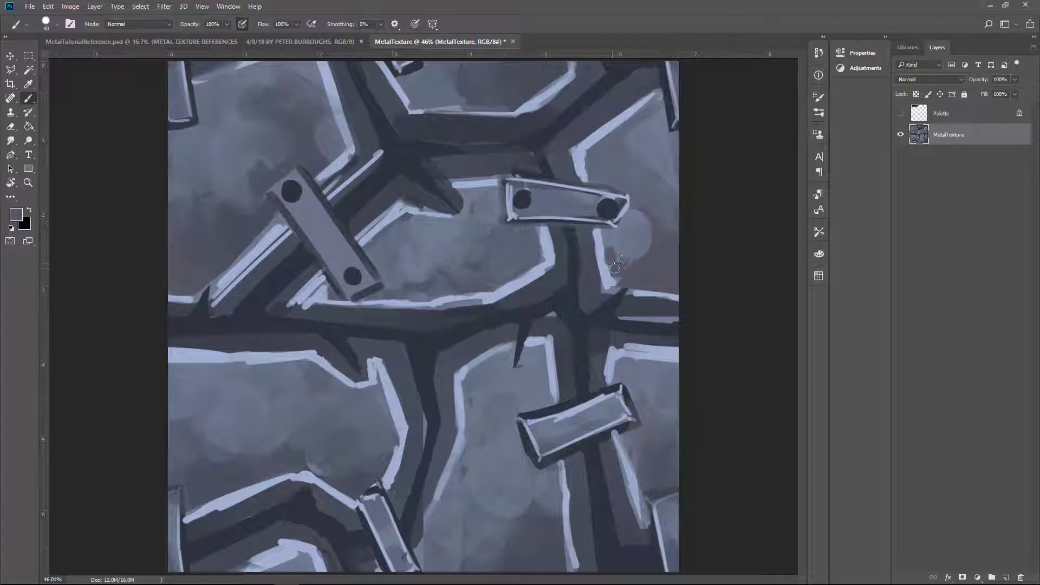
{"action": "key", "text": "bracketleft"}
{"action": "key", "text": "bracketleft"}
{"action": "key", "text": "bracketleft"}
{"action": "left_click", "coordinate": [596, 330], "text": "alt"}
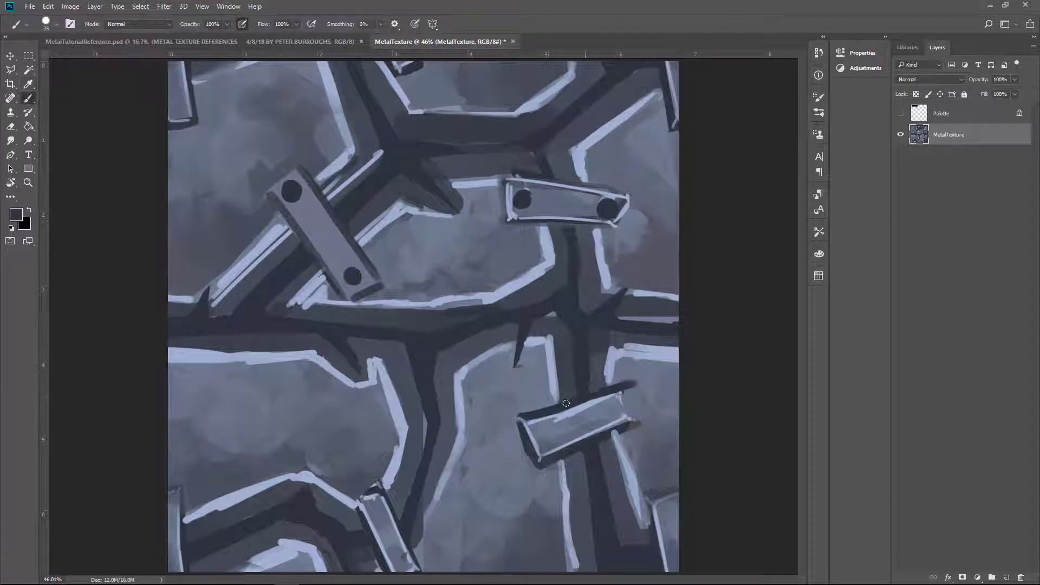
{"action": "left_click_drag", "start_coordinate": [607, 384], "coordinate": [632, 408]}
{"action": "key", "text": "bracketleft"}
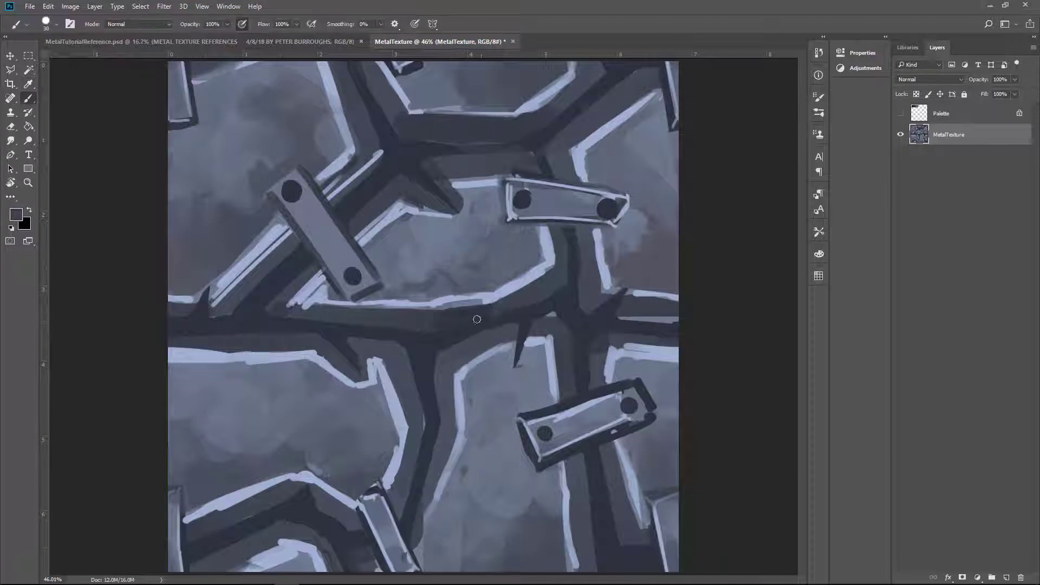
{"action": "key", "text": "bracketright"}
{"action": "key", "text": "bracketright"}
{"action": "key", "text": "bracketright"}
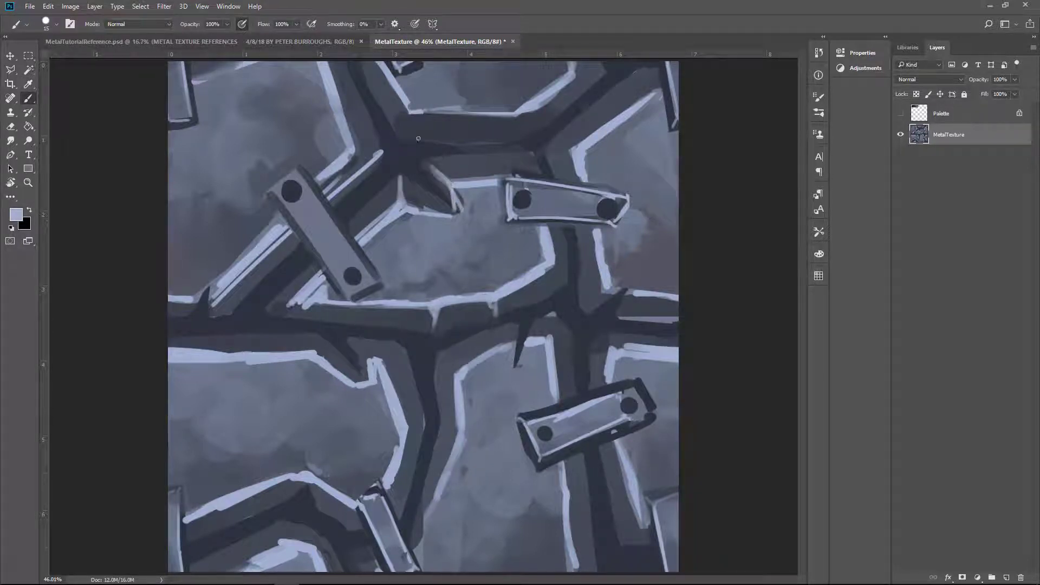
- Paint fine light blue-grey highlights along the slab's top edge
{"action": "key", "text": "bracketleft"}
{"action": "left_click", "coordinate": [455, 208], "text": "alt"}
{"action": "left_click_drag", "start_coordinate": [404, 202], "coordinate": [466, 210]}
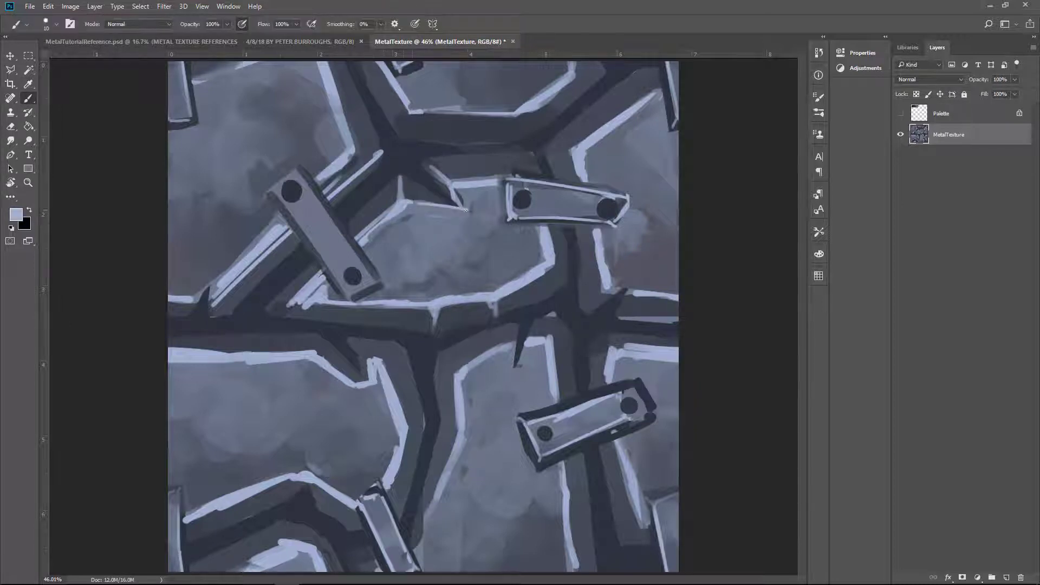
{"action": "key", "text": "bracketright"}
{"action": "key", "text": "bracketright"}
{"action": "key", "text": "bracketright"}
{"action": "key", "text": "bracketright"}
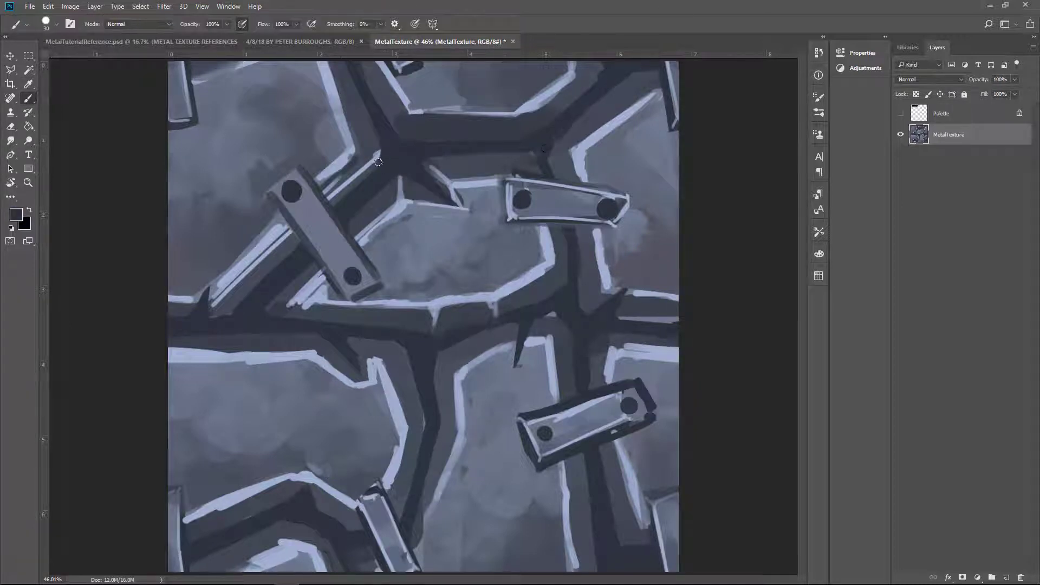
{"action": "left_click", "coordinate": [377, 162], "text": "alt"}
{"action": "key", "text": "bracketleft"}
{"action": "key", "text": "bracketleft"}
{"action": "key", "text": "bracketleft"}
{"action": "key", "text": "bracketleft"}
{"action": "left_click_drag", "start_coordinate": [379, 158], "coordinate": [357, 147]}
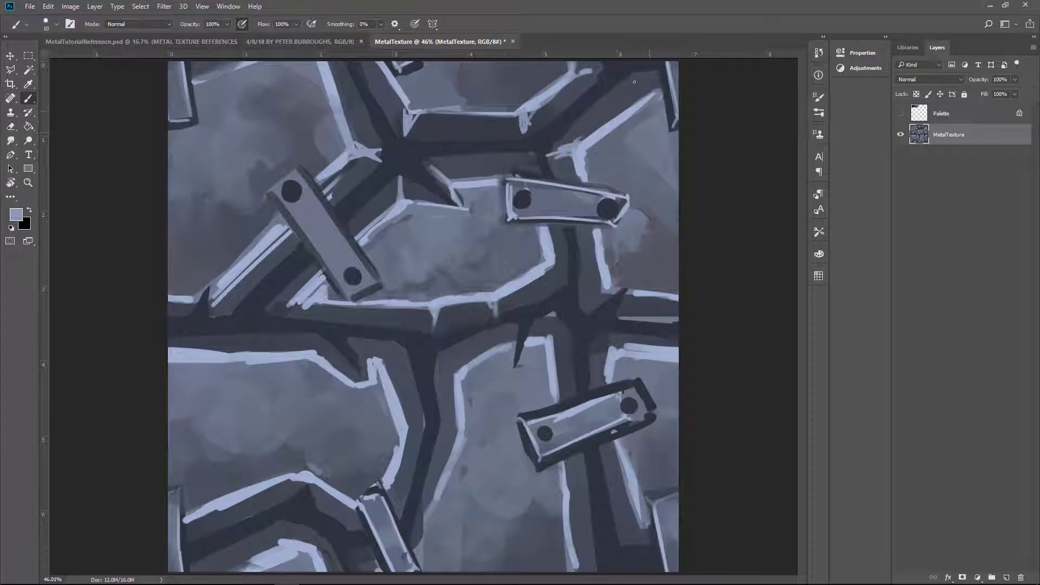
- Widen the dark seam spikes and give their edges small light highlights
{"action": "left_click", "coordinate": [591, 304], "text": "alt"}
{"action": "left_click_drag", "start_coordinate": [642, 278], "coordinate": [618, 300]}
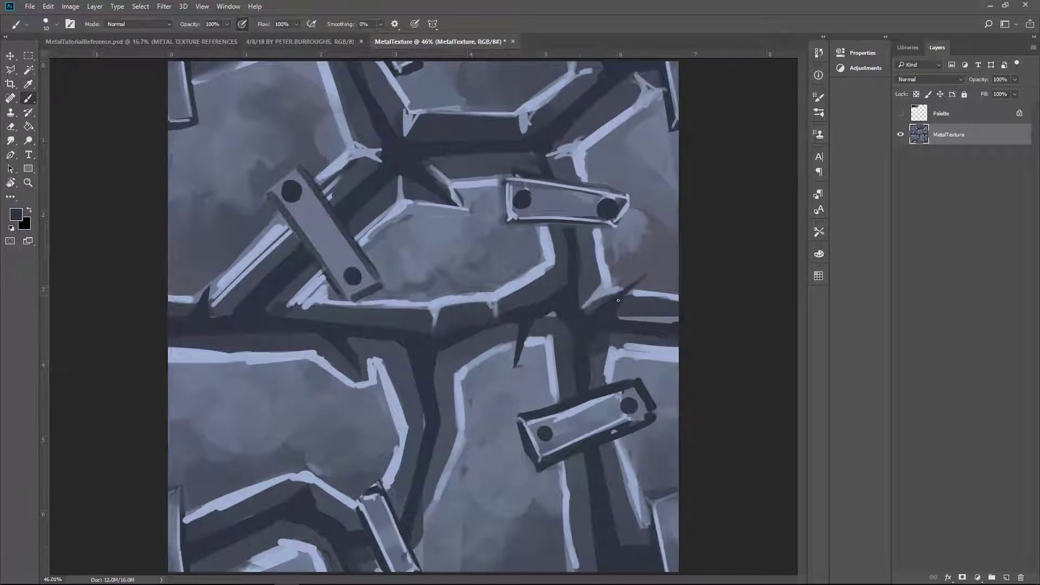
{"action": "left_click_drag", "start_coordinate": [350, 354], "coordinate": [336, 349]}
{"action": "left_click", "coordinate": [309, 351], "text": "alt"}
{"action": "left_click_drag", "start_coordinate": [313, 340], "coordinate": [309, 352]}
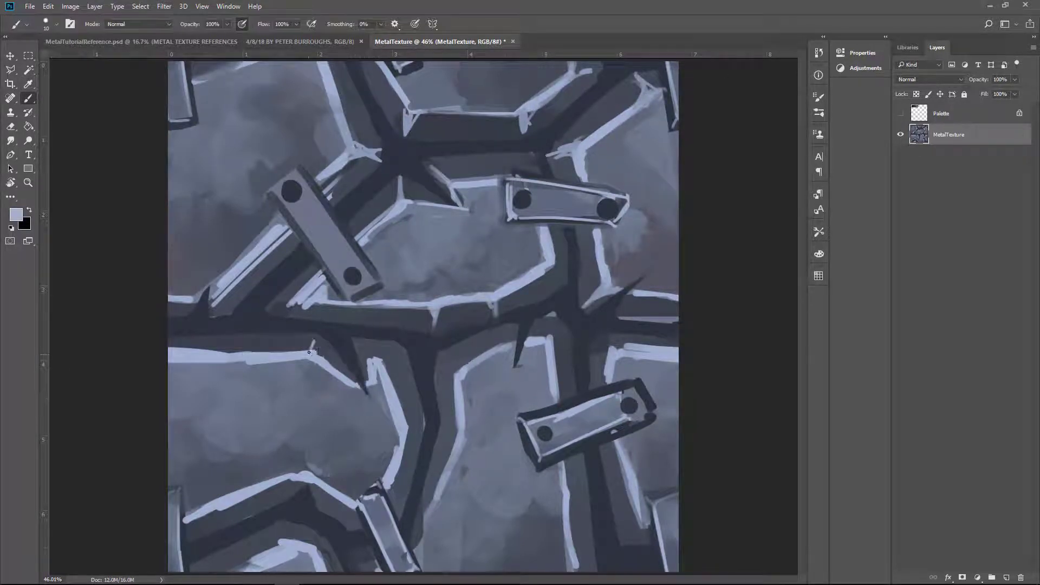
{"action": "left_click_drag", "start_coordinate": [398, 345], "coordinate": [382, 360]}
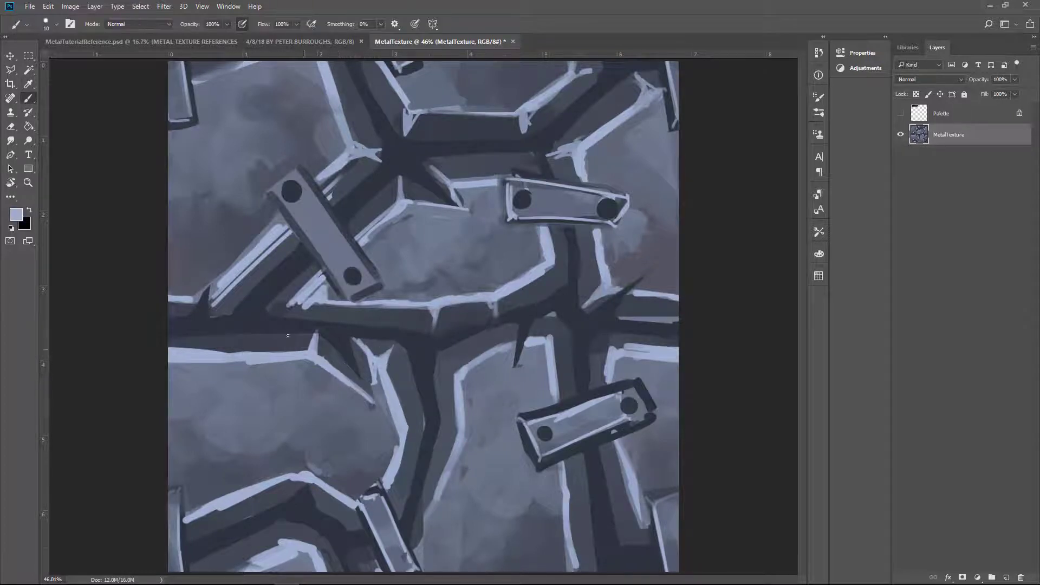
{"action": "key", "text": "bracketleft"}
{"action": "key", "text": "bracketleft"}
{"action": "key", "text": "bracketleft"}
{"action": "key", "text": "bracketleft"}
{"action": "key", "text": "bracketleft"}
{"action": "key", "text": "bracketleft"}
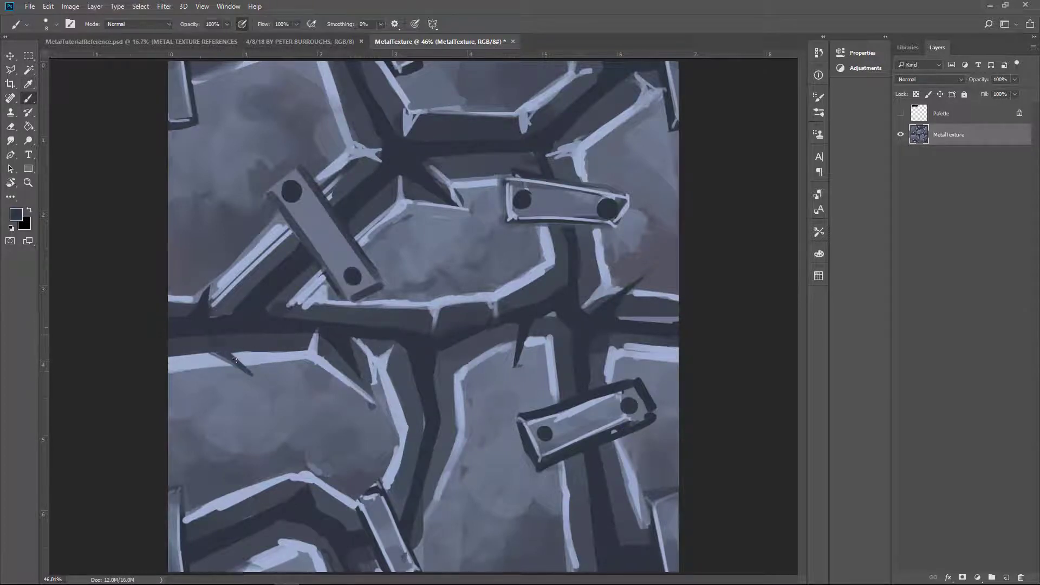
{"action": "left_click", "coordinate": [235, 359], "text": "alt"}
{"action": "left_click_drag", "start_coordinate": [235, 359], "coordinate": [214, 335]}
{"action": "key", "text": "bracketright"}
{"action": "key", "text": "bracketright"}
{"action": "key", "text": "bracketright"}
{"action": "key", "text": "bracketright"}
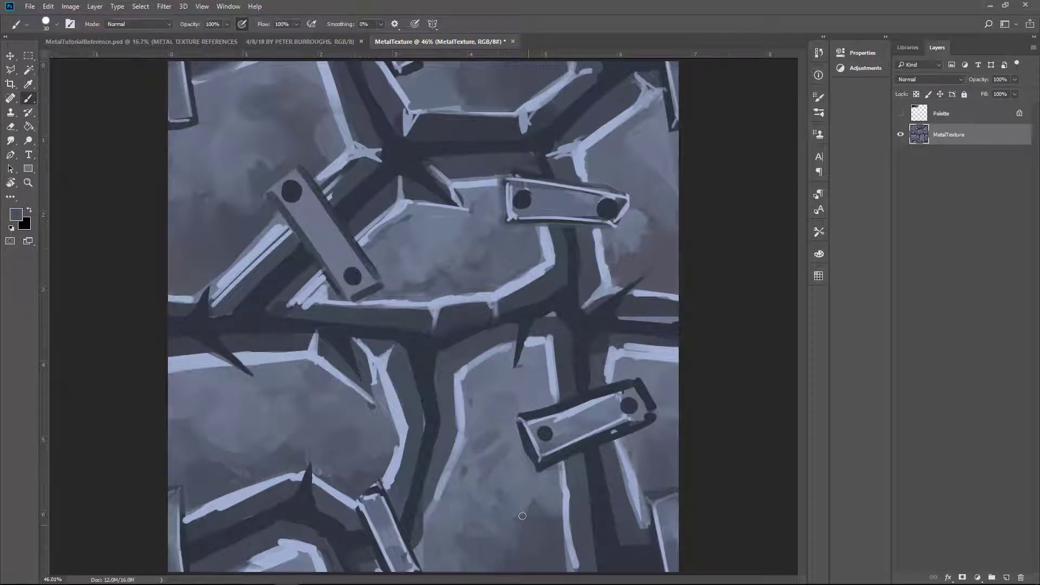
- Add dark reddish grime strokes across the centre plate and left plates
{"action": "left_click_drag", "start_coordinate": [418, 274], "coordinate": [389, 281]}
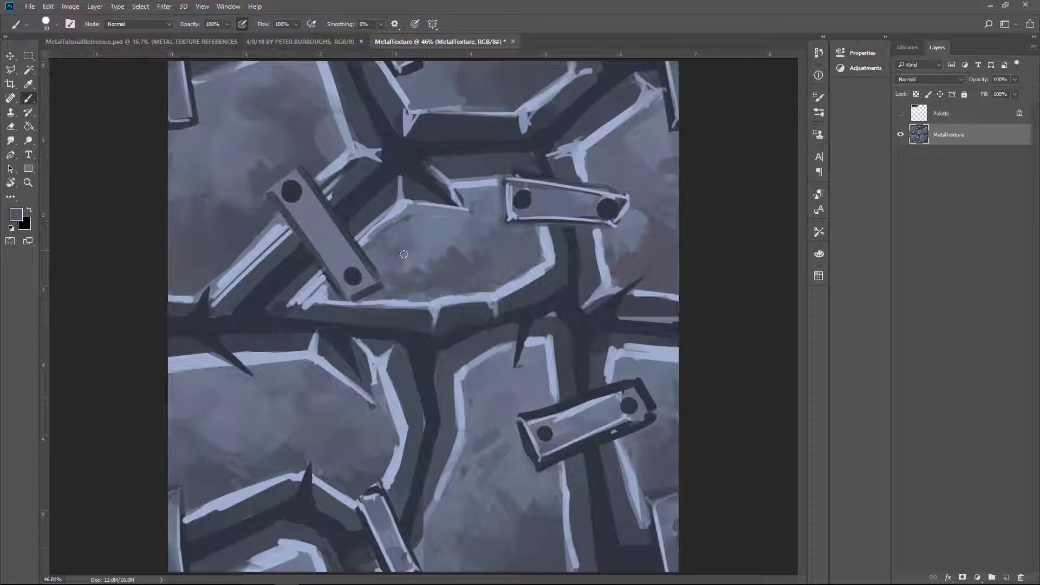
{"action": "left_click", "coordinate": [463, 257], "text": "alt"}
{"action": "left_click_drag", "start_coordinate": [222, 184], "coordinate": [238, 201]}
{"action": "left_click_drag", "start_coordinate": [239, 460], "coordinate": [225, 422]}
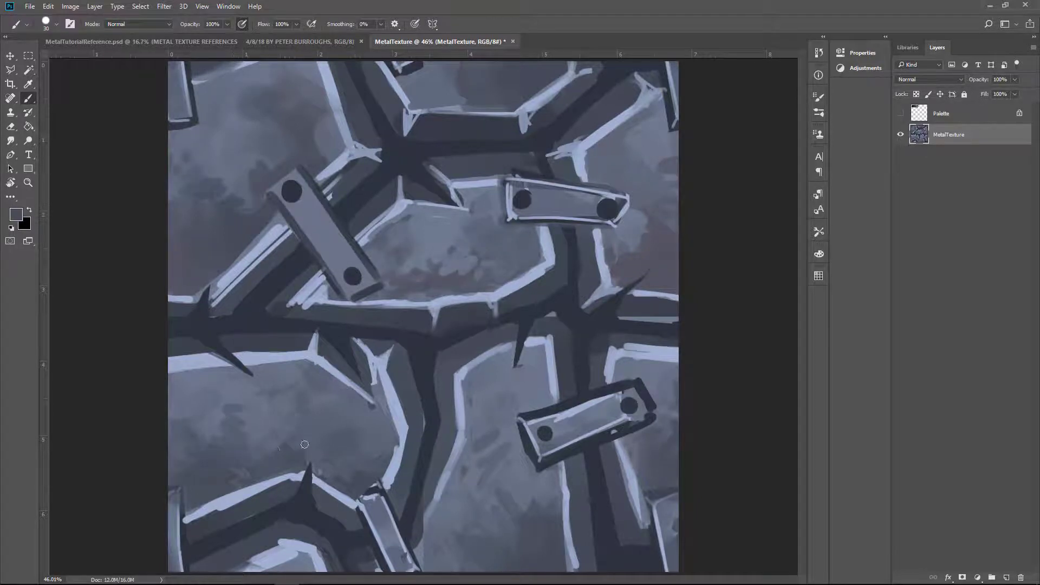
- Highlight along the left dark spike and the angled plate's upper-left face in light blue
{"action": "key", "text": "bracketleft"}
{"action": "left_click", "coordinate": [449, 369], "text": "alt"}
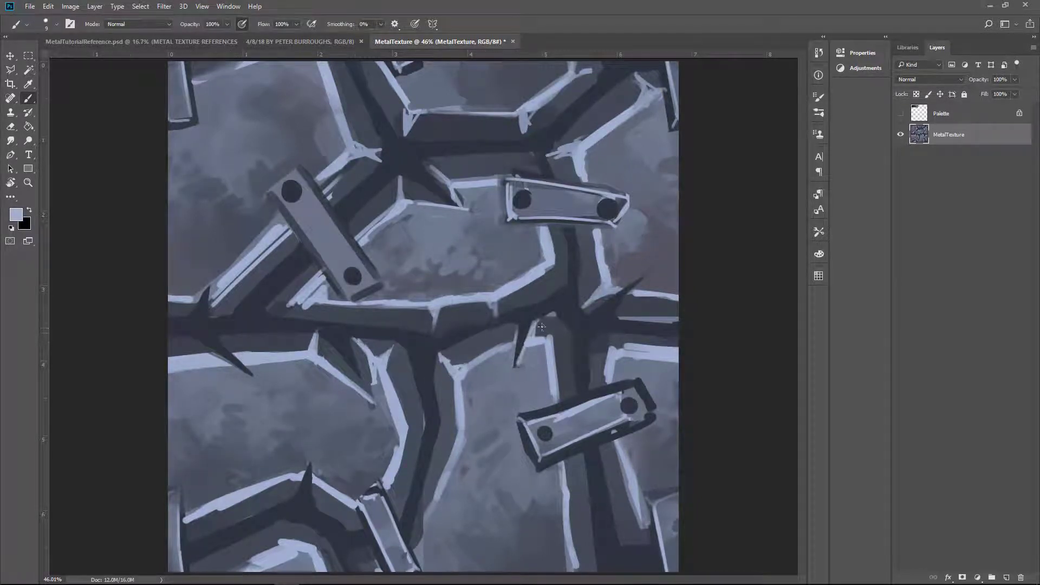
{"action": "left_click_drag", "start_coordinate": [187, 338], "coordinate": [237, 367]}
{"action": "left_click_drag", "start_coordinate": [222, 337], "coordinate": [251, 371]}
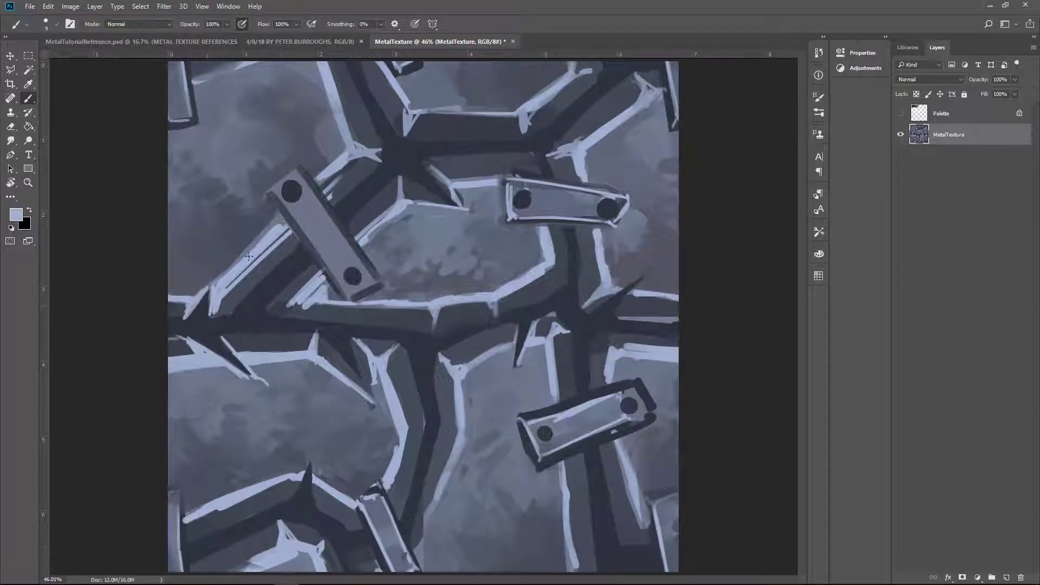
{"action": "left_click_drag", "start_coordinate": [352, 273], "coordinate": [285, 184]}
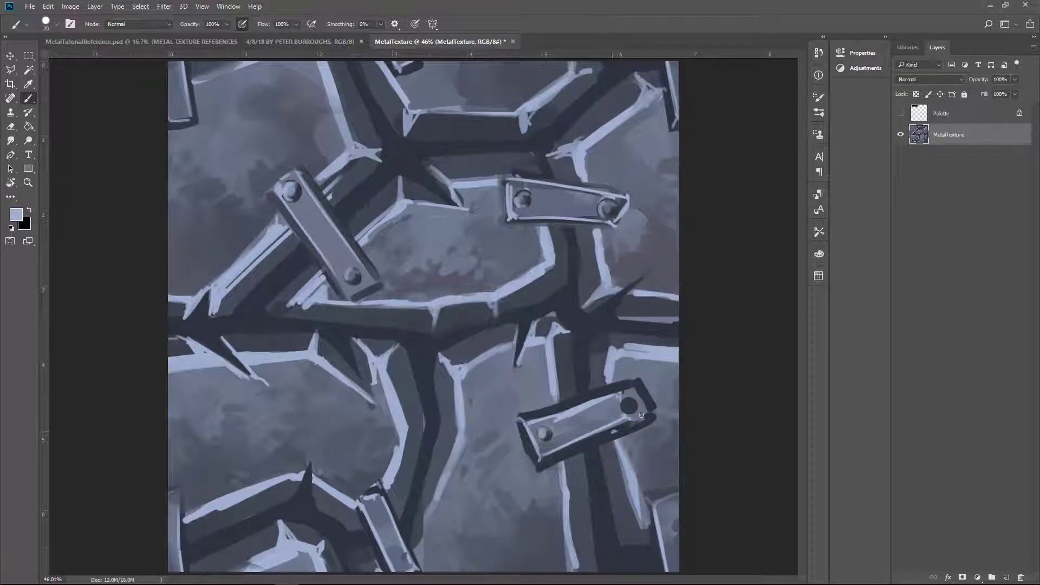
- With a smaller brush, add a light stroke on the right seam and a dark line under the plate
{"action": "key", "text": "bracketleft"}
{"action": "left_click", "coordinate": [570, 328], "text": "alt"}
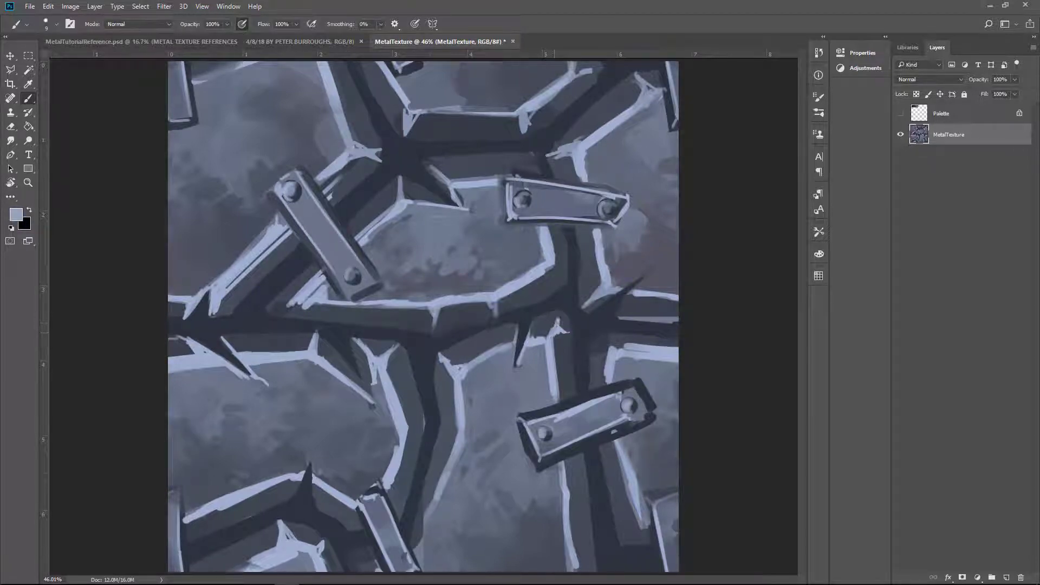
{"action": "left_click_drag", "start_coordinate": [583, 310], "coordinate": [602, 294]}
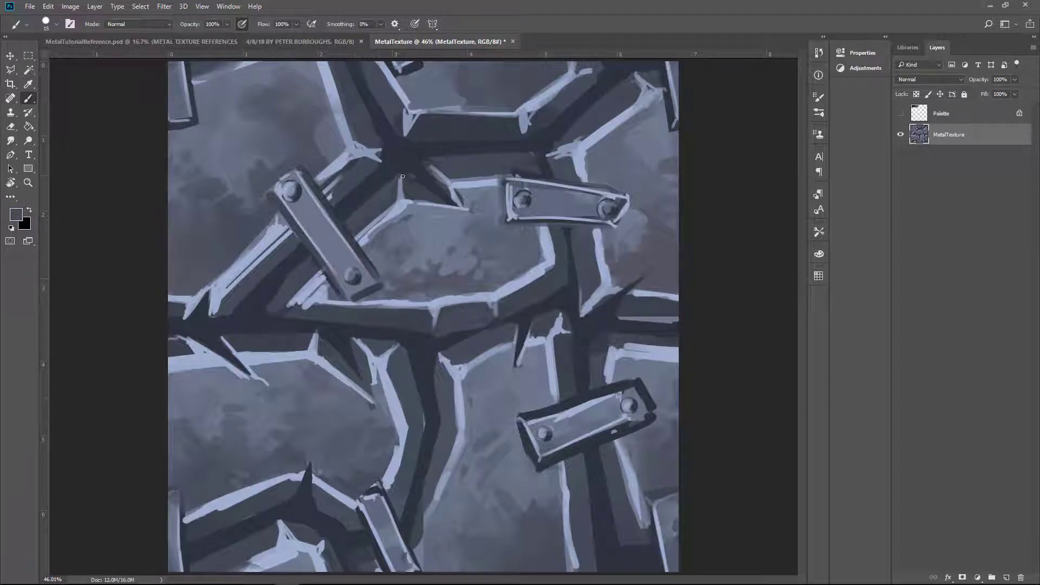
{"action": "left_click_drag", "start_coordinate": [406, 144], "coordinate": [501, 143]}
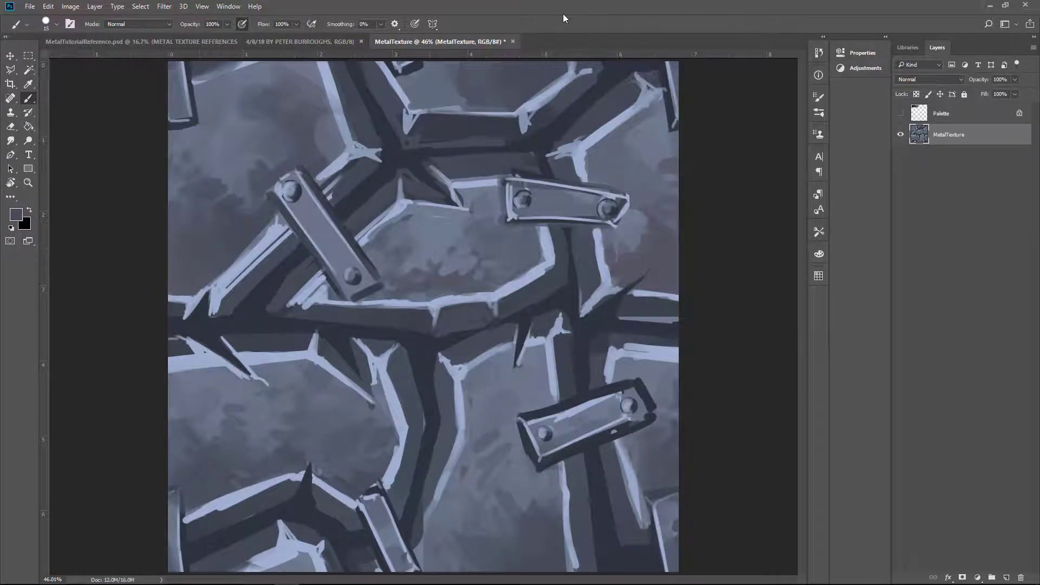
- After checking the reference, paint darker strokes along the plate's upper edges with a larger brush
{"action": "key", "text": "ctrl+Tab"}
{"action": "key", "text": "ctrl+shift+Tab"}
{"action": "key", "text": "bracketright"}
{"action": "key", "text": "bracketright"}
{"action": "key", "text": "bracketright"}
{"action": "mouse_move", "coordinate": [295, 303]}
{"action": "left_mouse_down"}
{"action": "mouse_move", "coordinate": [322, 274]}
{"action": "mouse_move", "coordinate": [462, 304]}
{"action": "mouse_move", "coordinate": [552, 238]}
{"action": "left_mouse_up"}
{"action": "mouse_move", "coordinate": [368, 238]}
{"action": "left_mouse_down"}
{"action": "mouse_move", "coordinate": [507, 173]}
{"action": "mouse_move", "coordinate": [435, 314]}
{"action": "mouse_move", "coordinate": [309, 306]}
{"action": "left_mouse_up"}
- Paint thin light-blue highlights along the plate edges, including the top edge
{"action": "key", "text": "bracketleft"}
{"action": "key", "text": "bracketleft"}
{"action": "key", "text": "bracketleft"}
{"action": "key", "text": "bracketleft"}
{"action": "key", "text": "bracketleft"}
{"action": "left_click", "coordinate": [447, 173], "text": "alt"}
{"action": "mouse_move", "coordinate": [287, 295]}
{"action": "left_mouse_down"}
{"action": "mouse_move", "coordinate": [401, 190]}
{"action": "mouse_move", "coordinate": [457, 197]}
{"action": "left_mouse_up"}
{"action": "left_click_drag", "start_coordinate": [308, 303], "coordinate": [426, 318]}
- Cover stray light edges in the middle, right and upper plate areas with broad dark grey strokes
{"action": "key", "text": "bracketright"}
{"action": "key", "text": "bracketright"}
{"action": "key", "text": "bracketright"}
{"action": "key", "text": "bracketright"}
{"action": "key", "text": "bracketright"}
{"action": "left_click", "coordinate": [476, 379], "text": "alt"}
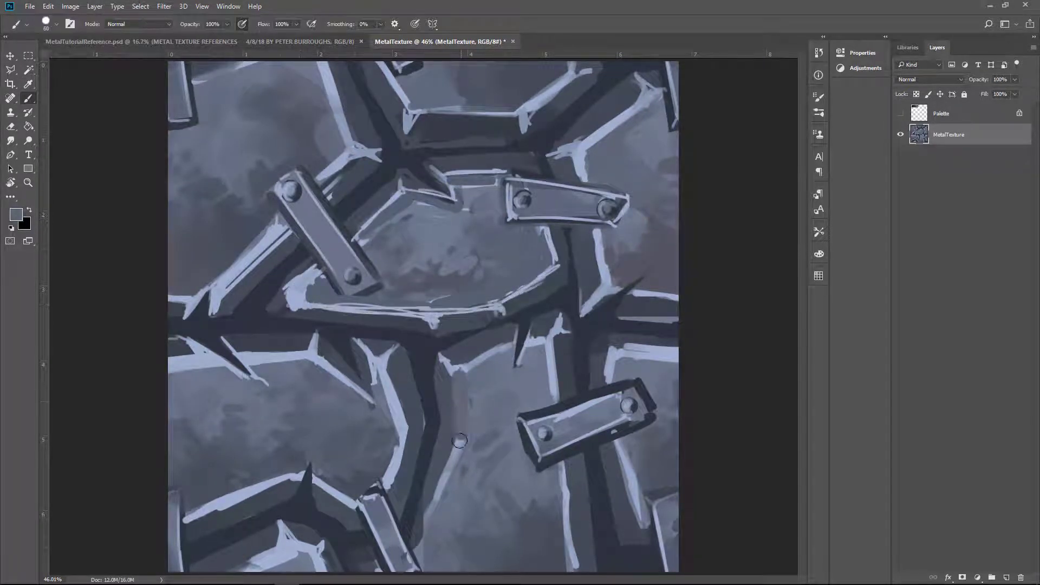
{"action": "left_click_drag", "start_coordinate": [463, 371], "coordinate": [449, 503]}
{"action": "left_click_drag", "start_coordinate": [542, 333], "coordinate": [568, 563]}
{"action": "left_click_drag", "start_coordinate": [606, 352], "coordinate": [672, 374]}
{"action": "left_click_drag", "start_coordinate": [595, 306], "coordinate": [595, 252]}
{"action": "left_click_drag", "start_coordinate": [574, 163], "coordinate": [661, 87]}
- Add fine light-blue edge highlights on the upper-right panel, right post and lower-right plate
{"action": "key", "text": "bracketleft"}
{"action": "key", "text": "bracketleft"}
{"action": "key", "text": "bracketleft"}
{"action": "key", "text": "bracketleft"}
{"action": "key", "text": "bracketleft"}
{"action": "key", "text": "bracketleft"}
{"action": "key", "text": "bracketleft"}
{"action": "key", "text": "bracketleft"}
{"action": "key", "text": "bracketleft"}
{"action": "key", "text": "bracketleft"}
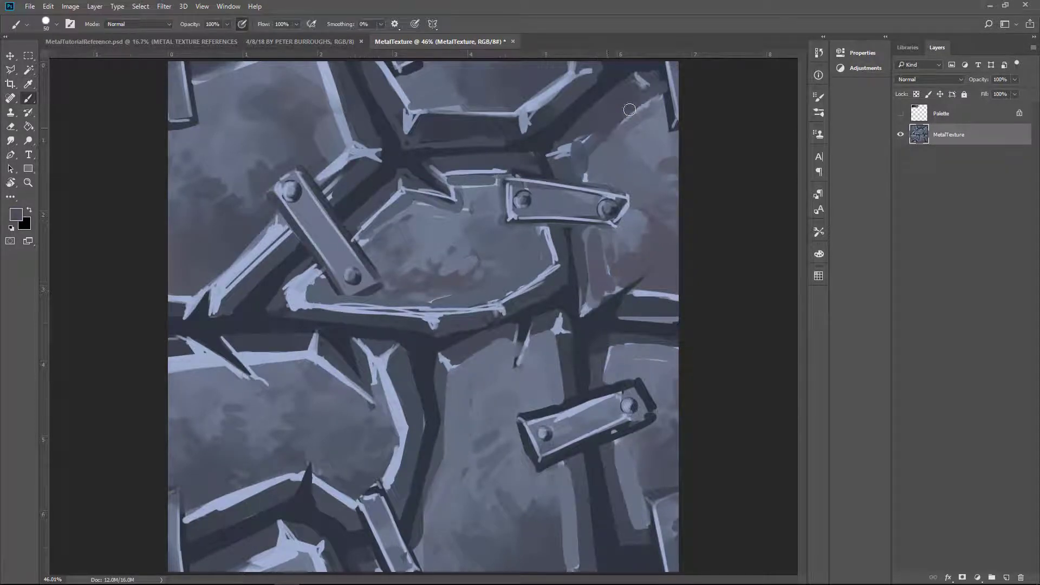
{"action": "left_click", "coordinate": [547, 173], "text": "alt"}
{"action": "left_click_drag", "start_coordinate": [546, 159], "coordinate": [655, 84]}
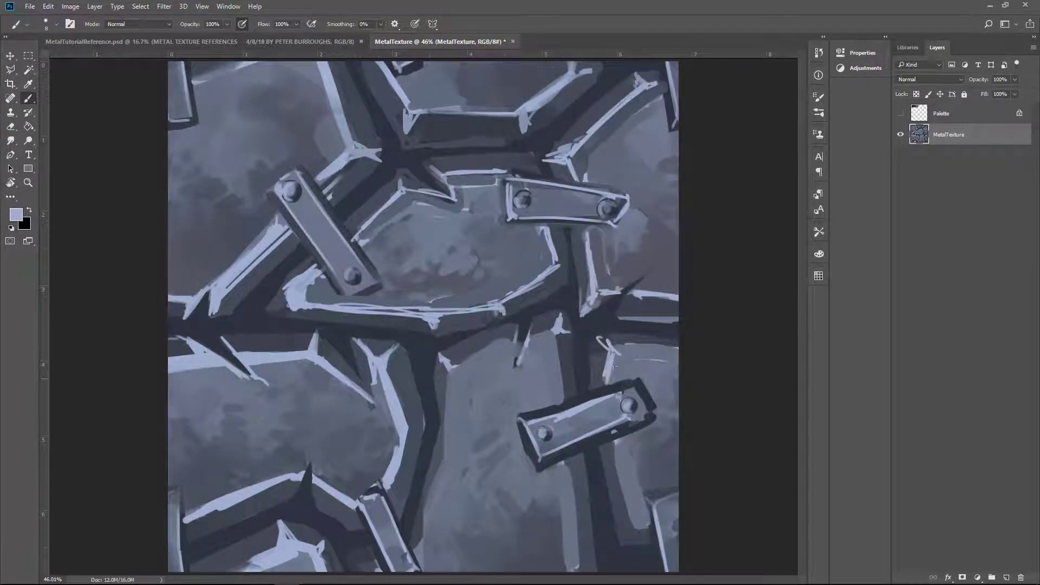
{"action": "left_click_drag", "start_coordinate": [615, 350], "coordinate": [677, 352]}
{"action": "left_click_drag", "start_coordinate": [612, 445], "coordinate": [627, 540]}
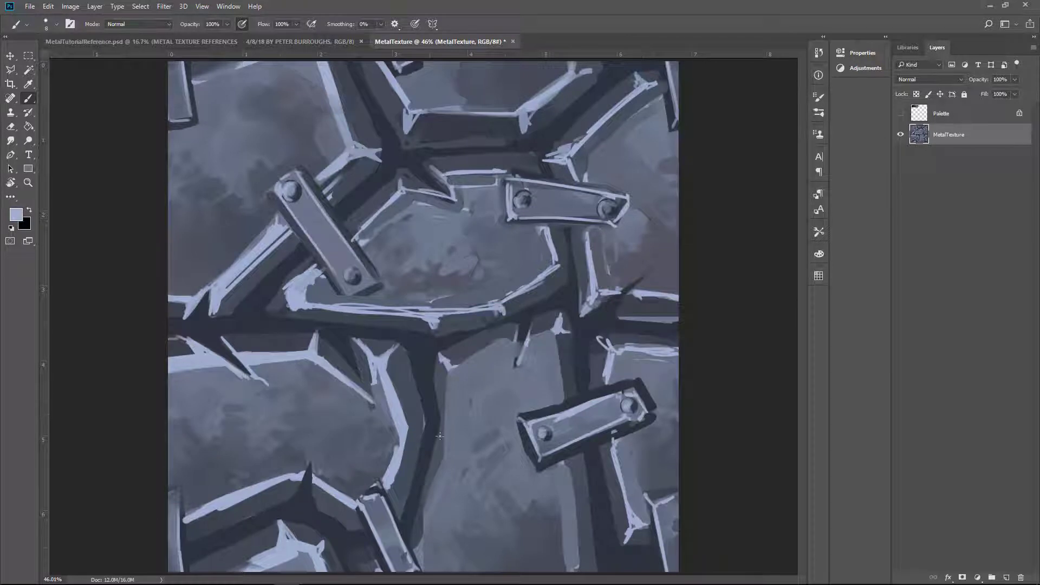
{"action": "mouse_move", "coordinate": [451, 371]}
{"action": "left_mouse_down"}
{"action": "mouse_move", "coordinate": [416, 555]}
{"action": "mouse_move", "coordinate": [491, 351]}
{"action": "left_mouse_up"}
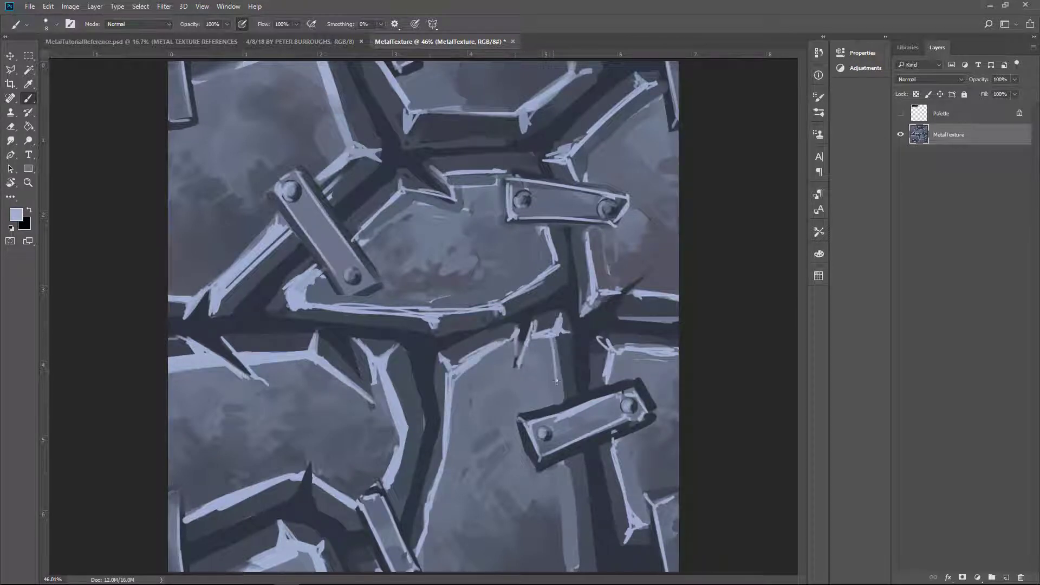
{"action": "left_click_drag", "start_coordinate": [556, 381], "coordinate": [574, 566]}
- Smooth the left and lower-left plates with sampled darker plate colours
{"action": "left_click", "coordinate": [369, 389], "text": "alt"}
{"action": "key", "text": "bracketright"}
{"action": "key", "text": "bracketright"}
{"action": "key", "text": "bracketright"}
{"action": "key", "text": "bracketright"}
{"action": "left_click_drag", "start_coordinate": [301, 473], "coordinate": [203, 504]}
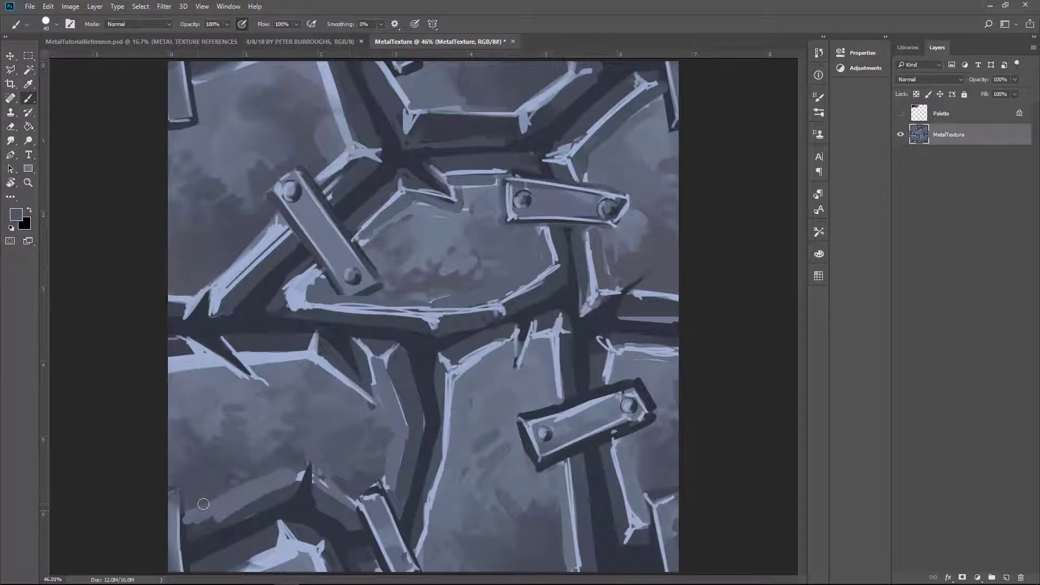
{"action": "left_click", "coordinate": [192, 382], "text": "alt"}
{"action": "left_click_drag", "start_coordinate": [219, 362], "coordinate": [169, 374]}
{"action": "mouse_move", "coordinate": [239, 377]}
{"action": "left_mouse_down"}
{"action": "mouse_move", "coordinate": [311, 347]}
{"action": "mouse_move", "coordinate": [379, 420]}
{"action": "left_mouse_up"}
{"action": "left_click", "coordinate": [333, 383], "text": "alt"}
{"action": "left_click_drag", "start_coordinate": [171, 390], "coordinate": [287, 360]}
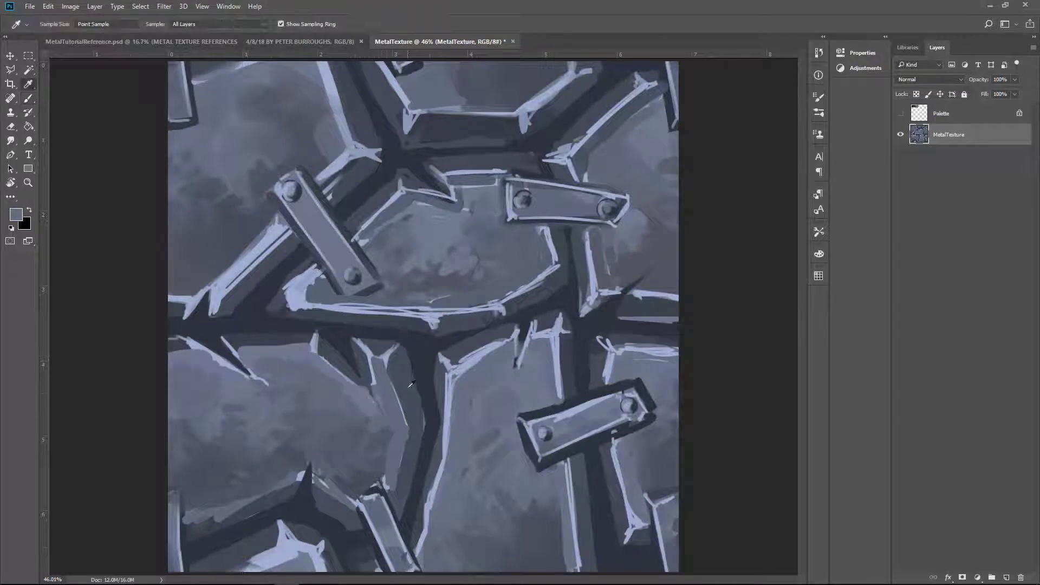
- Even out the light plate's shading and highlight the plate edges at lower left
{"action": "left_click", "coordinate": [411, 384], "text": "alt"}
{"action": "left_click_drag", "start_coordinate": [409, 379], "coordinate": [398, 428]}
{"action": "left_click_drag", "start_coordinate": [379, 352], "coordinate": [403, 482]}
{"action": "mouse_move", "coordinate": [238, 354]}
{"action": "left_mouse_down"}
{"action": "mouse_move", "coordinate": [313, 338]}
{"action": "mouse_move", "coordinate": [379, 395]}
{"action": "left_mouse_up"}
{"action": "mouse_move", "coordinate": [368, 346]}
{"action": "left_mouse_down"}
{"action": "mouse_move", "coordinate": [403, 398]}
{"action": "mouse_move", "coordinate": [389, 495]}
{"action": "left_mouse_up"}
{"action": "mouse_move", "coordinate": [316, 479]}
{"action": "left_mouse_down"}
{"action": "mouse_move", "coordinate": [357, 507]}
{"action": "mouse_move", "coordinate": [190, 523]}
{"action": "left_mouse_up"}
{"action": "left_click_drag", "start_coordinate": [312, 455], "coordinate": [313, 512]}
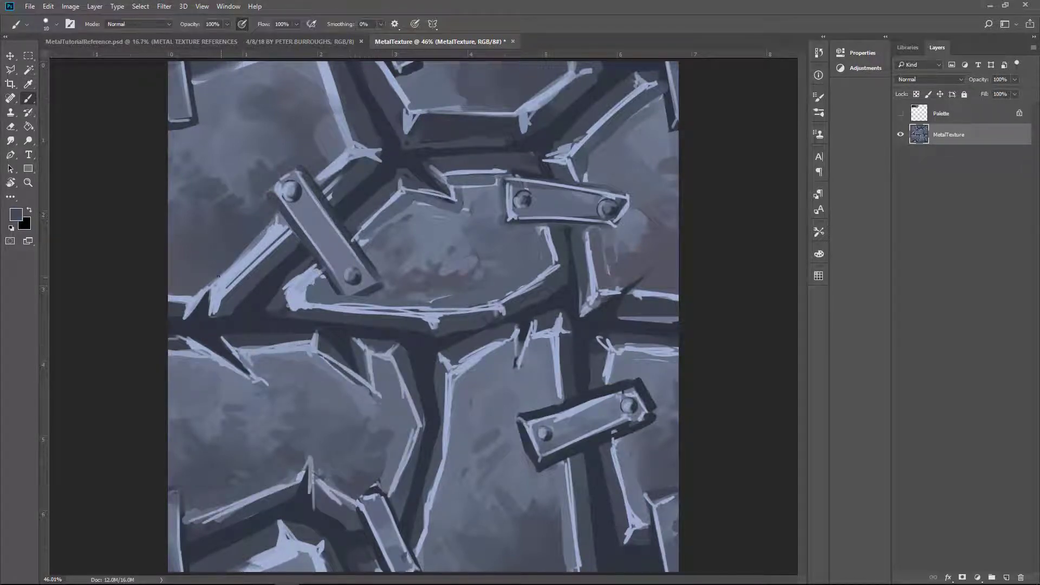
- Repaint a plate edge dark, then restore its light-blue edge highlights
{"action": "mouse_move", "coordinate": [218, 277]}
{"action": "left_mouse_down"}
{"action": "mouse_move", "coordinate": [336, 162]}
{"action": "mouse_move", "coordinate": [333, 65]}
{"action": "left_mouse_up"}
{"action": "left_click", "coordinate": [358, 149], "text": "alt"}
{"action": "left_click_drag", "start_coordinate": [341, 157], "coordinate": [260, 249]}
{"action": "left_click", "coordinate": [347, 163], "text": "alt"}
{"action": "left_click_drag", "start_coordinate": [216, 295], "coordinate": [297, 225]}
{"action": "left_click_drag", "start_coordinate": [379, 189], "coordinate": [362, 126]}
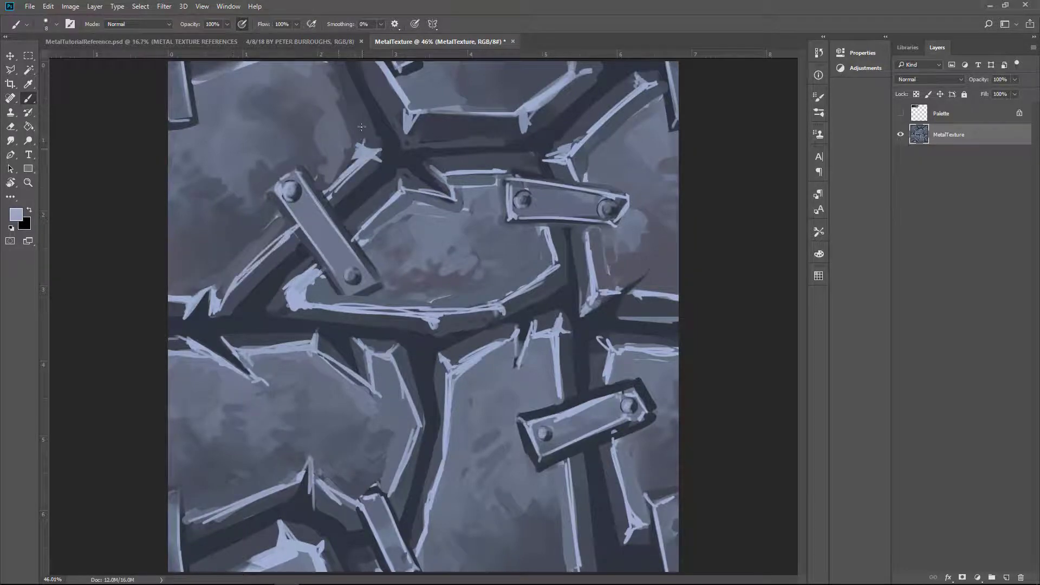
- Offset the texture by half to check the tiling seams
{"action": "key", "text": "alt+d"}
{"action": "key", "text": "Escape"}
{"action": "key", "text": "ctrl+f"}
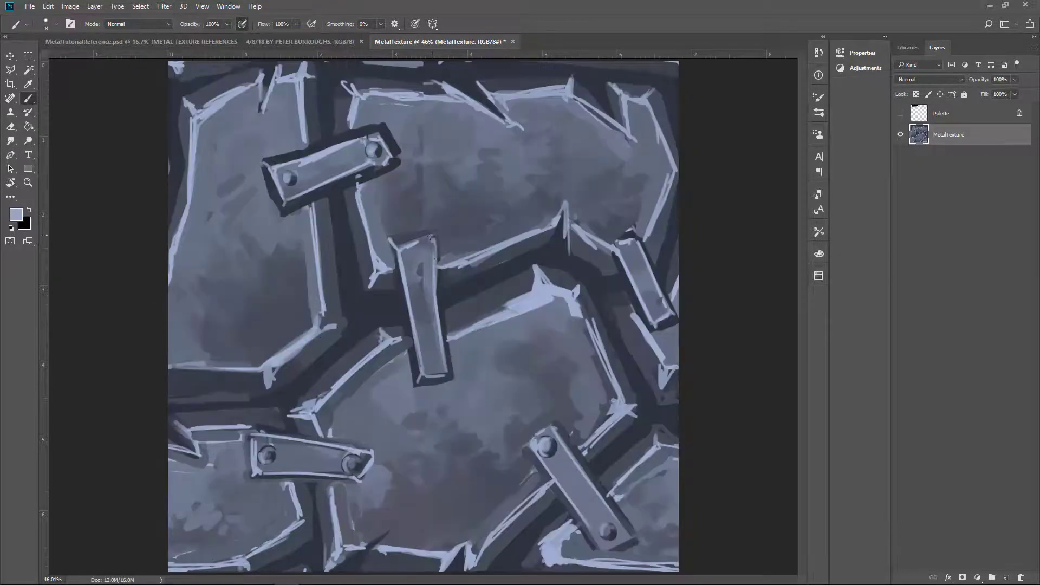
- Shade the exposed plates darker with soft dark grey strokes across the wrapped seams
{"action": "key", "text": "bracketright"}
{"action": "key", "text": "bracketright"}
{"action": "key", "text": "bracketright"}
{"action": "key", "text": "bracketright"}
{"action": "key", "text": "bracketright"}
{"action": "key", "text": "bracketright"}
{"action": "key", "text": "bracketright"}
{"action": "key", "text": "bracketright"}
{"action": "key", "text": "bracketright"}
{"action": "key", "text": "bracketright"}
{"action": "key", "text": "bracketright"}
{"action": "left_click", "coordinate": [417, 195], "text": "alt"}
{"action": "left_click_drag", "start_coordinate": [390, 114], "coordinate": [427, 178]}
{"action": "left_click_drag", "start_coordinate": [455, 173], "coordinate": [539, 178]}
{"action": "mouse_move", "coordinate": [488, 341]}
{"action": "left_mouse_down"}
{"action": "mouse_move", "coordinate": [542, 319]}
{"action": "mouse_move", "coordinate": [596, 422]}
{"action": "left_mouse_up"}
{"action": "left_click_drag", "start_coordinate": [273, 244], "coordinate": [201, 254]}
{"action": "left_click_drag", "start_coordinate": [206, 296], "coordinate": [178, 357]}
{"action": "left_click_drag", "start_coordinate": [287, 233], "coordinate": [266, 206]}
{"action": "left_click_drag", "start_coordinate": [179, 460], "coordinate": [271, 520]}
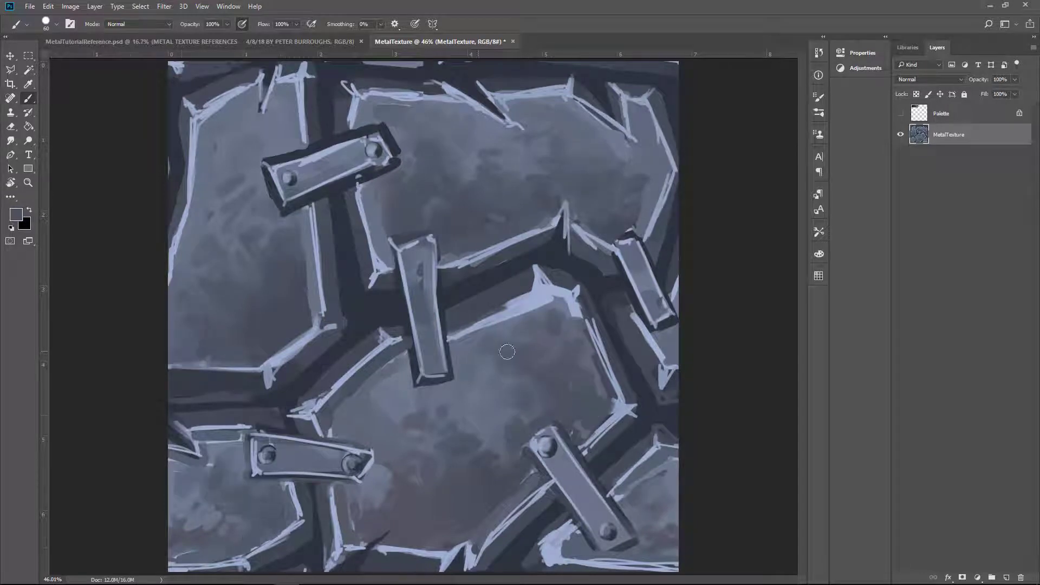
{"action": "left_click_drag", "start_coordinate": [515, 173], "coordinate": [428, 143]}
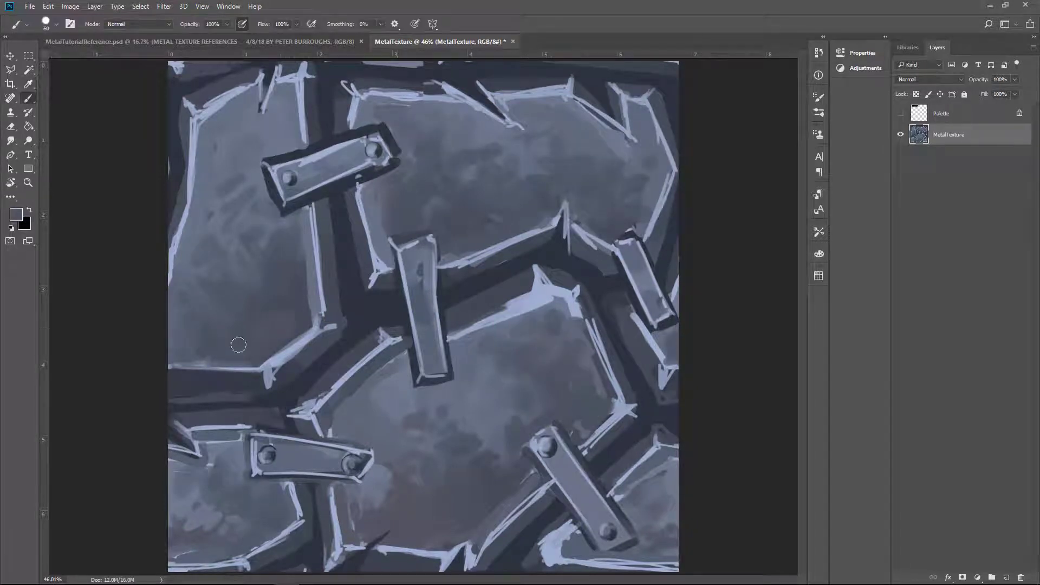
- Offset the texture back and highlight the lower plate's edges in light blue-grey
{"action": "key", "text": "ctrl+f"}
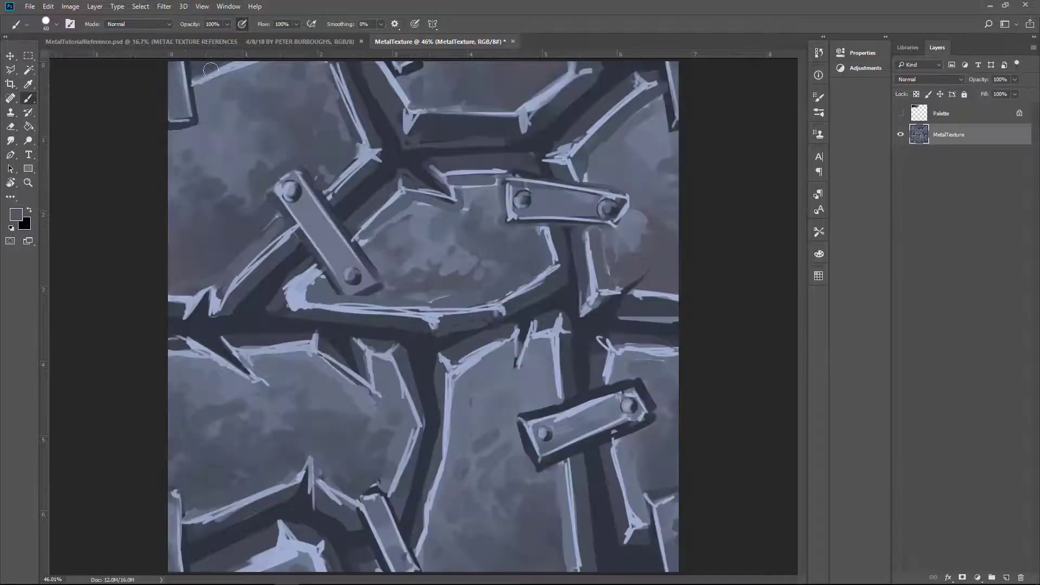
{"action": "key", "text": "bracketleft"}
{"action": "key", "text": "bracketleft"}
{"action": "key", "text": "bracketleft"}
{"action": "key", "text": "bracketleft"}
{"action": "left_click", "coordinate": [347, 481], "text": "alt"}
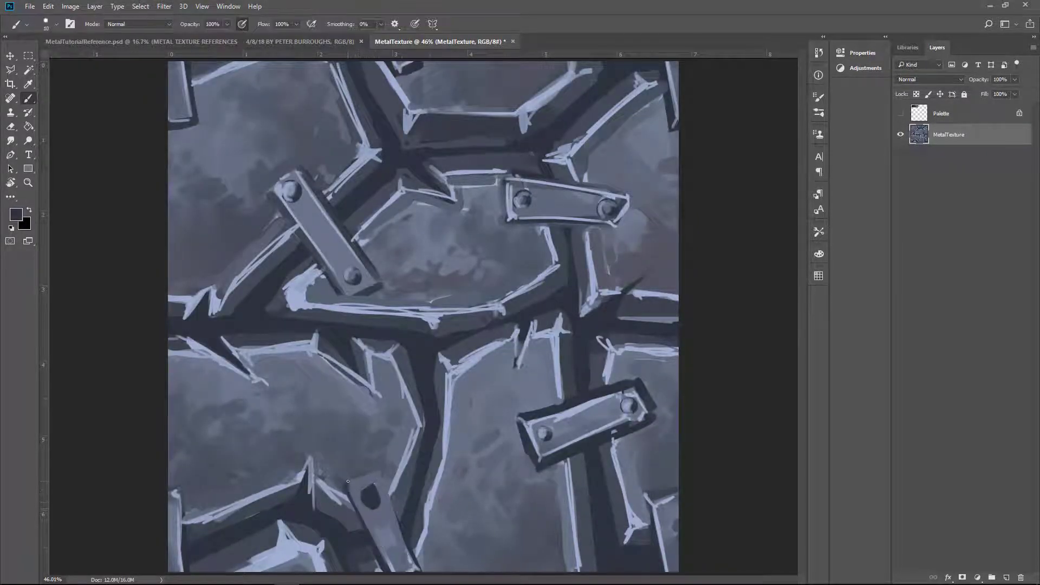
{"action": "left_click", "coordinate": [330, 494], "text": "alt"}
{"action": "left_click_drag", "start_coordinate": [321, 485], "coordinate": [395, 569]}
{"action": "key", "text": "bracketleft"}
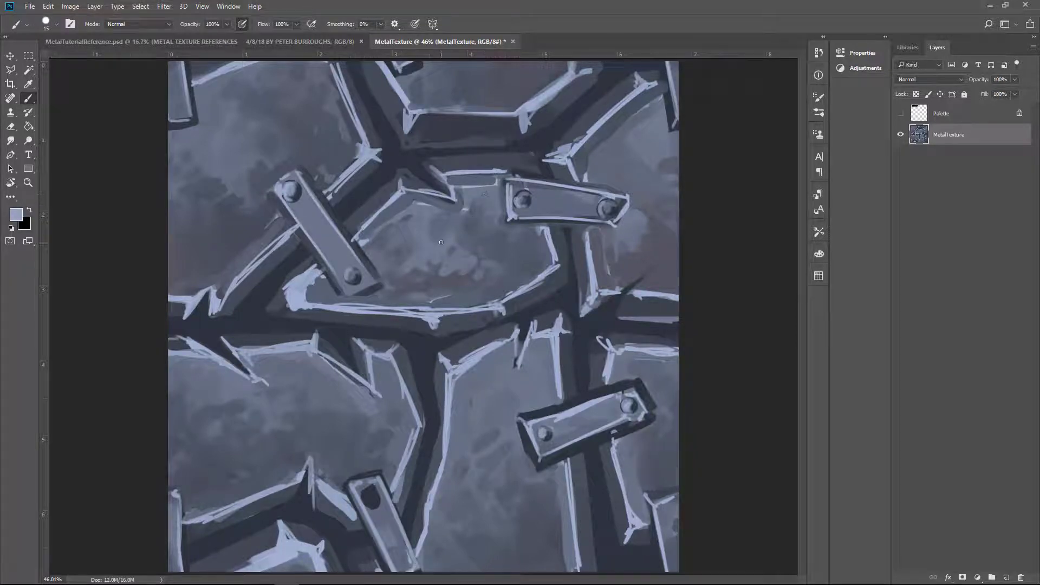
{"action": "scroll", "coordinate": [339, 229], "scroll_direction": "up", "scroll_amount": 3}
- Paint darker shadow tones along the bolted bar's edge
{"action": "key", "text": "bracketleft"}
{"action": "key", "text": "bracketleft"}
{"action": "left_click", "coordinate": [339, 230], "text": "alt"}
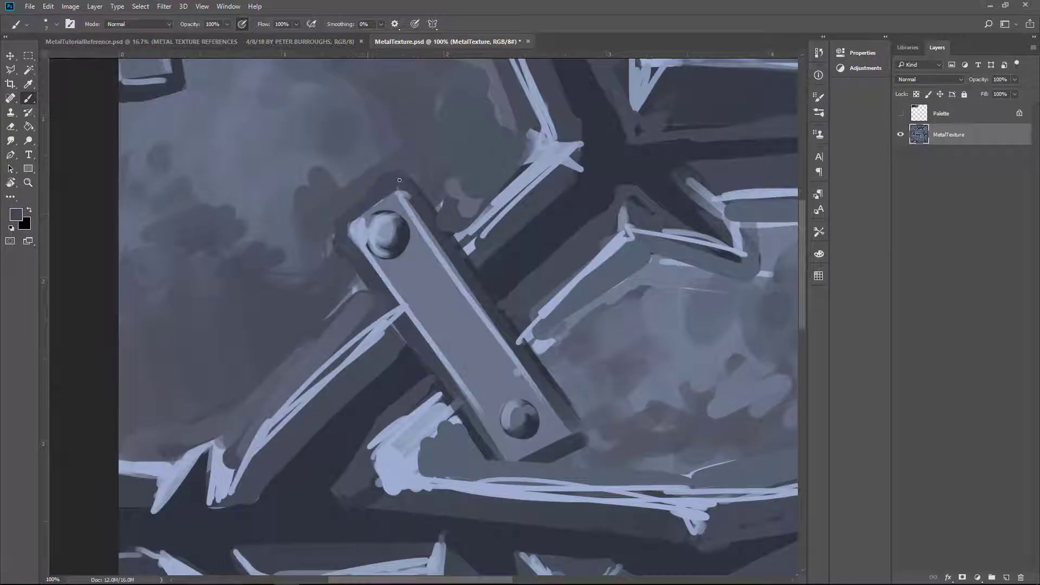
{"action": "left_click", "coordinate": [405, 182], "text": "alt"}
{"action": "left_click_drag", "start_coordinate": [517, 338], "coordinate": [579, 436]}
{"action": "left_click_drag", "start_coordinate": [428, 342], "coordinate": [495, 460]}
{"action": "key", "text": "bracketright"}
{"action": "key", "text": "bracketright"}
{"action": "left_click_drag", "start_coordinate": [384, 304], "coordinate": [431, 365]}
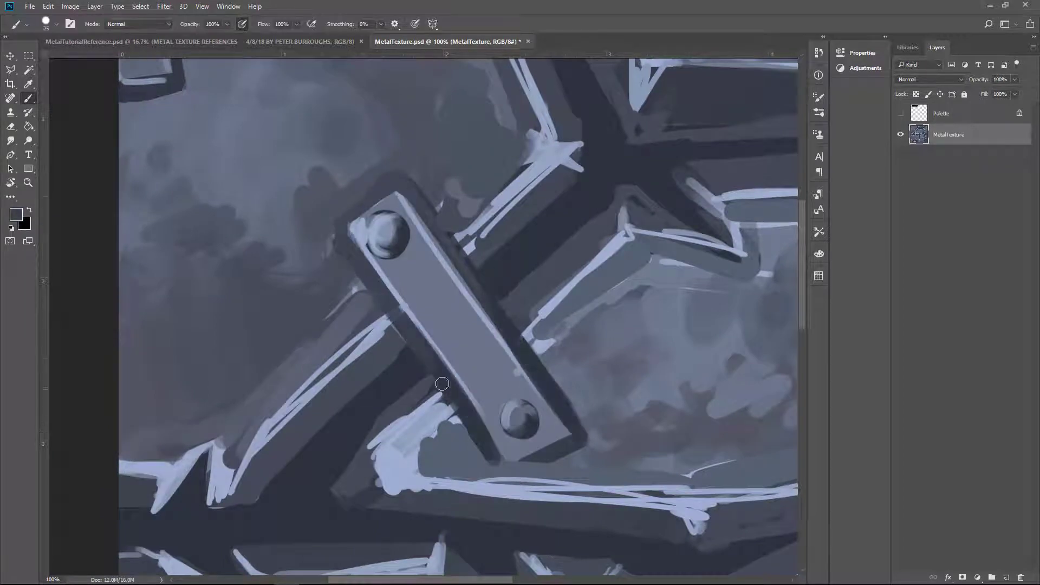
- Repaint the top rivet as a shaded circle using colours sampled beside it
{"action": "left_click", "coordinate": [311, 152], "text": "alt"}
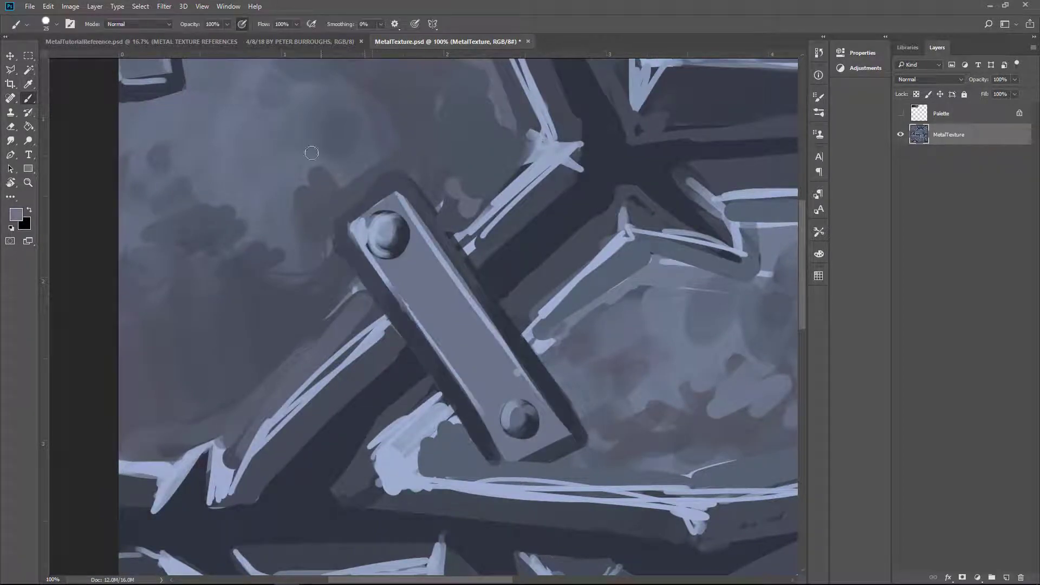
{"action": "key", "text": "bracketright"}
{"action": "key", "text": "bracketright"}
{"action": "key", "text": "bracketright"}
{"action": "left_click", "coordinate": [360, 216], "text": "alt"}
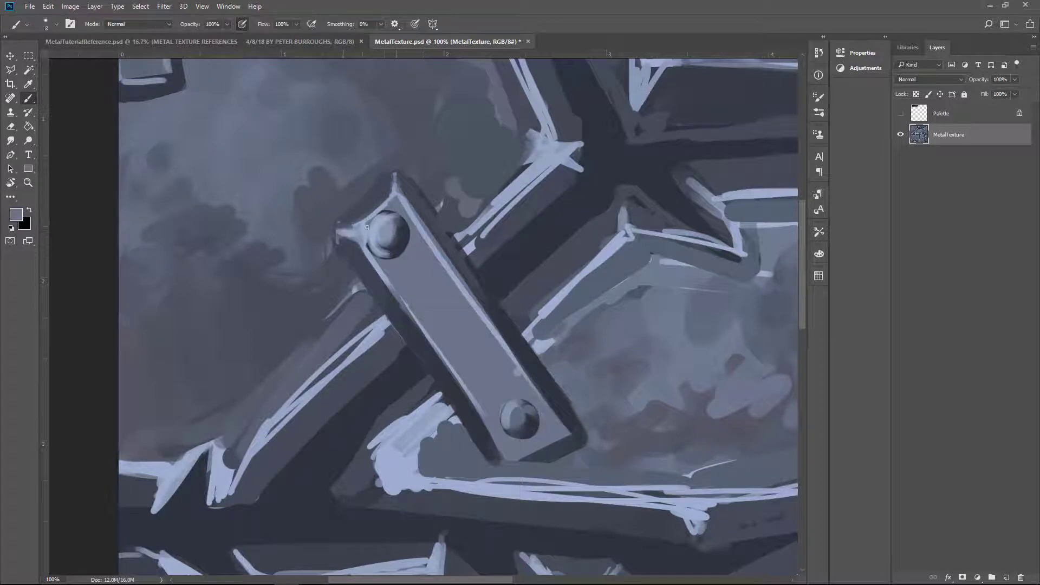
{"action": "mouse_move", "coordinate": [392, 225]}
{"action": "left_mouse_down"}
{"action": "mouse_move", "coordinate": [426, 279]}
{"action": "mouse_move", "coordinate": [379, 243]}
{"action": "mouse_move", "coordinate": [384, 219]}
{"action": "mouse_move", "coordinate": [399, 242]}
{"action": "mouse_move", "coordinate": [375, 226]}
{"action": "mouse_move", "coordinate": [394, 252]}
{"action": "left_mouse_up"}
{"action": "left_click", "coordinate": [522, 338], "text": "alt"}
{"action": "left_click", "coordinate": [394, 244]}
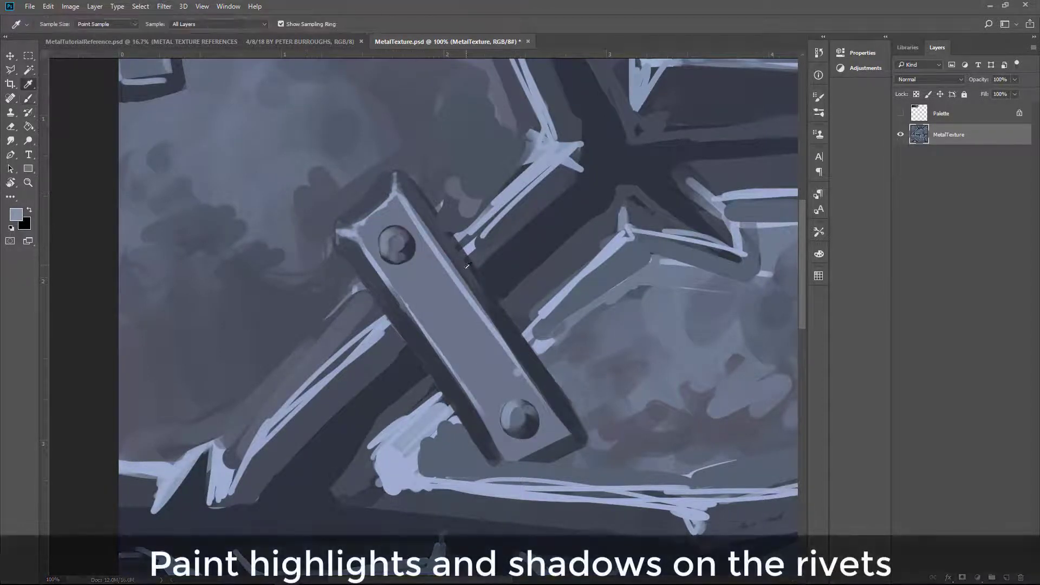
- Add faint dark strokes along the bar's edges
{"action": "left_click", "coordinate": [473, 230], "text": "alt"}
{"action": "left_click_drag", "start_coordinate": [417, 179], "coordinate": [444, 239]}
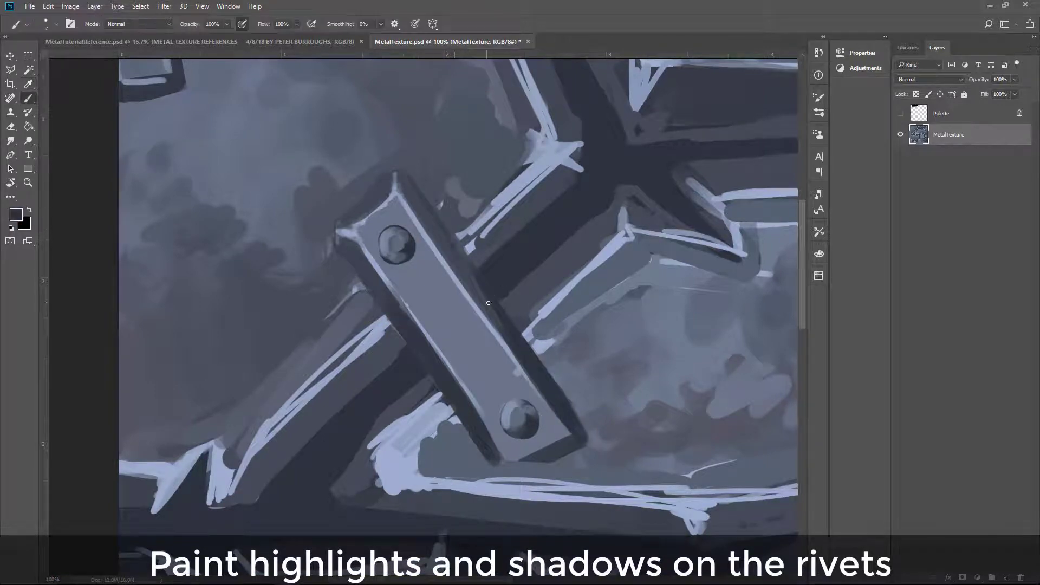
{"action": "left_click_drag", "start_coordinate": [379, 341], "coordinate": [340, 249]}
- Zoomed in, shade the top rivet with a highlight arc and highlight the bar's top-left corner
{"action": "key", "text": "ctrl+plus"}
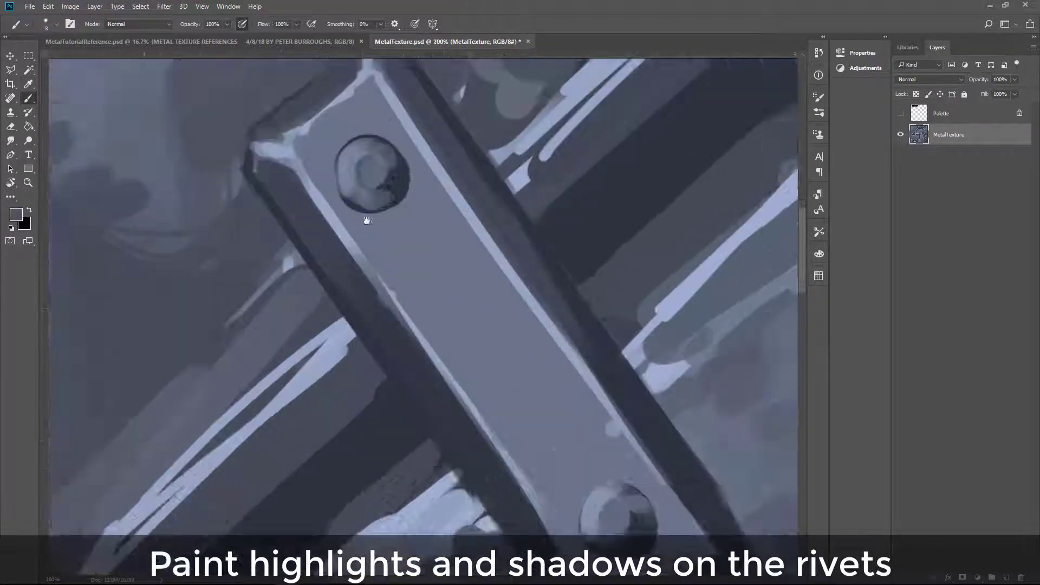
{"action": "key", "text": "bracketright"}
{"action": "mouse_move", "coordinate": [401, 268]}
{"action": "left_mouse_down"}
{"action": "mouse_move", "coordinate": [430, 247]}
{"action": "mouse_move", "coordinate": [405, 242]}
{"action": "left_mouse_up"}
{"action": "key", "text": "bracketleft"}
{"action": "key", "text": "bracketleft"}
{"action": "key", "text": "bracketleft"}
{"action": "key", "text": "bracketleft"}
{"action": "key", "text": "bracketleft"}
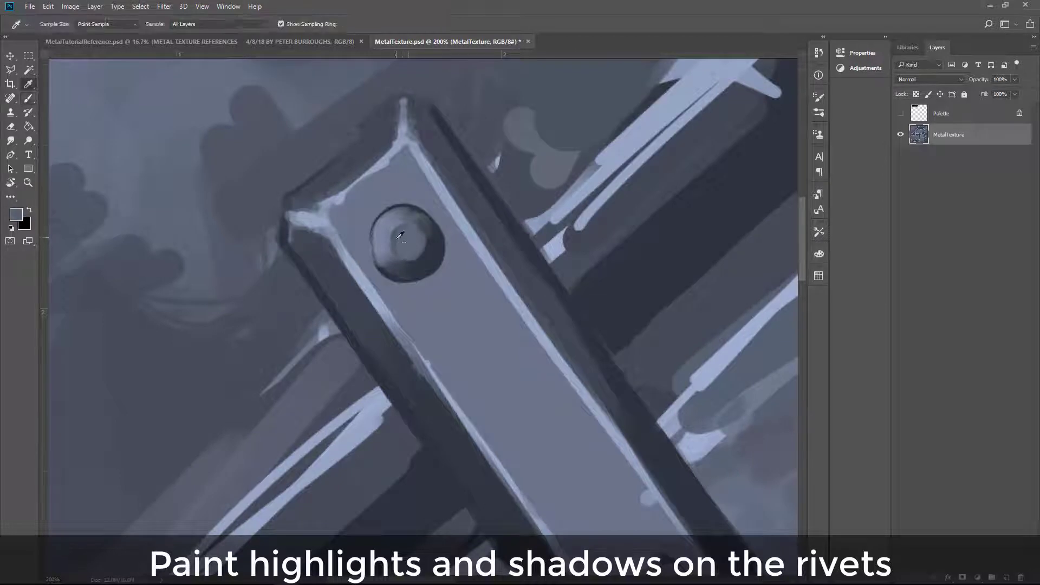
{"action": "left_click", "coordinate": [377, 240], "text": "alt"}
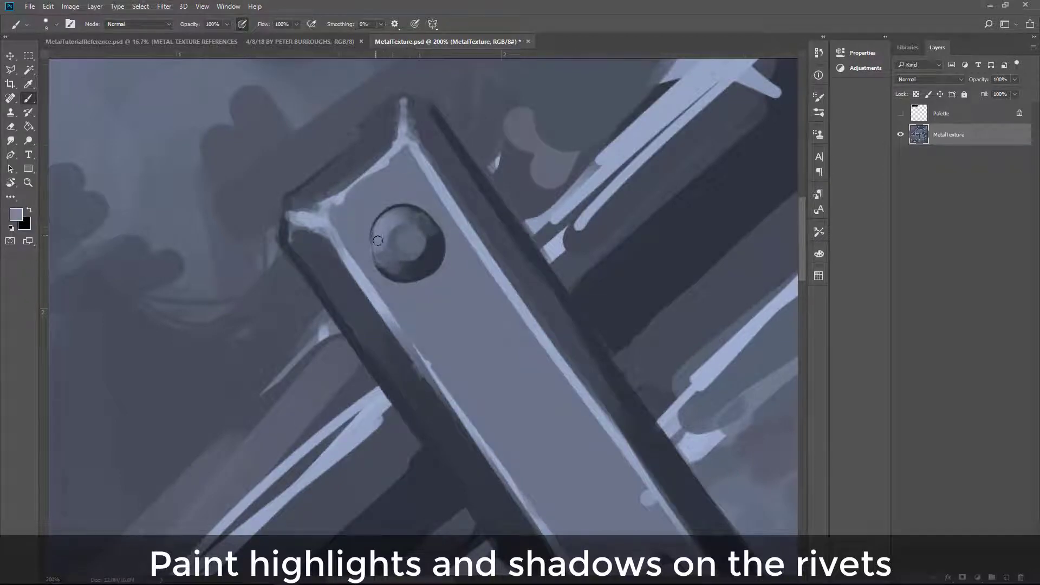
{"action": "left_click_drag", "start_coordinate": [393, 245], "coordinate": [414, 258]}
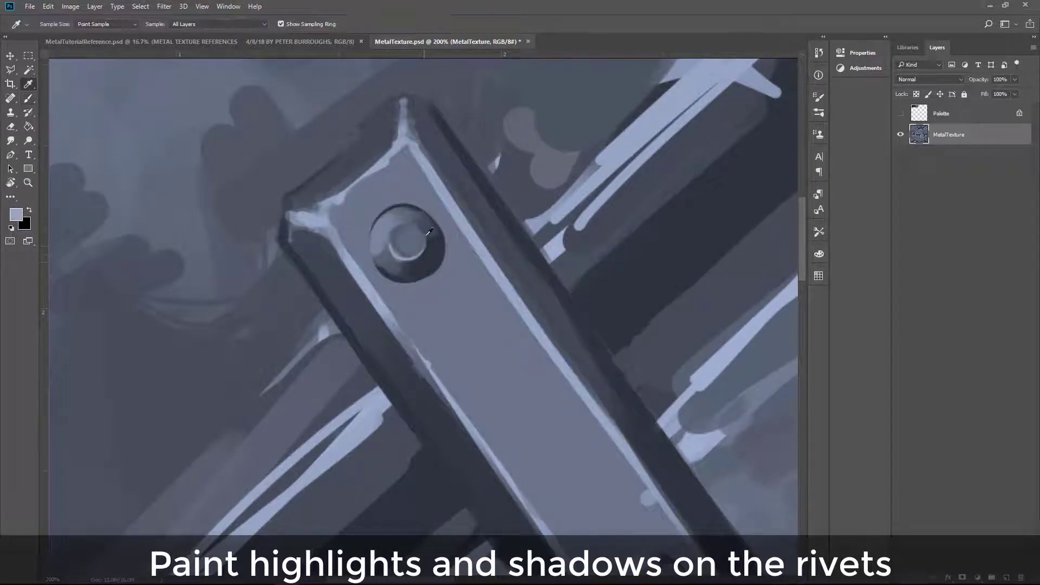
{"action": "left_click", "coordinate": [395, 264], "text": "alt"}
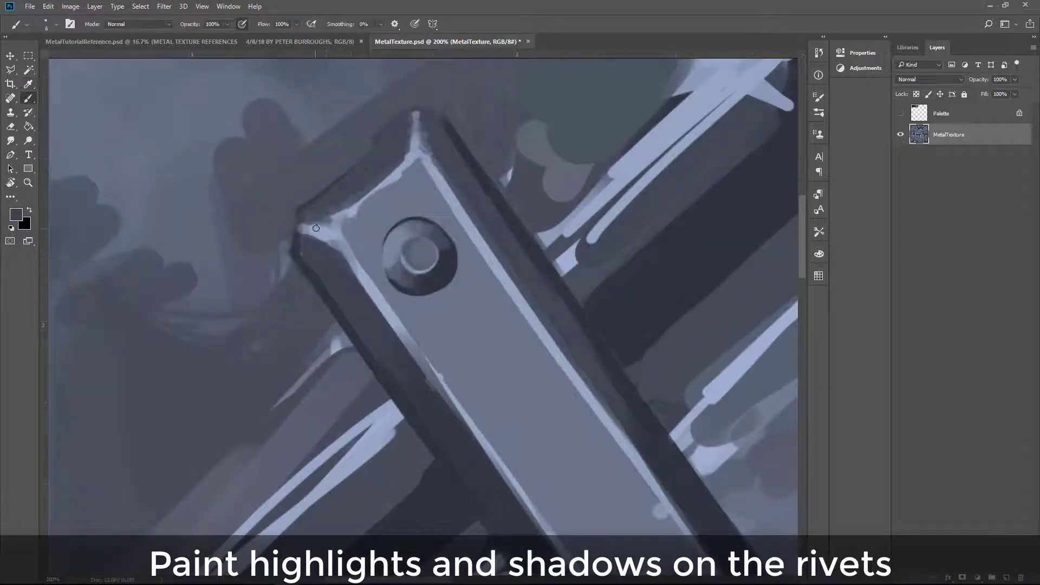
{"action": "mouse_move", "coordinate": [300, 227]}
{"action": "left_mouse_down"}
{"action": "mouse_move", "coordinate": [346, 220]}
{"action": "mouse_move", "coordinate": [408, 158]}
{"action": "mouse_move", "coordinate": [422, 111]}
{"action": "left_mouse_up"}
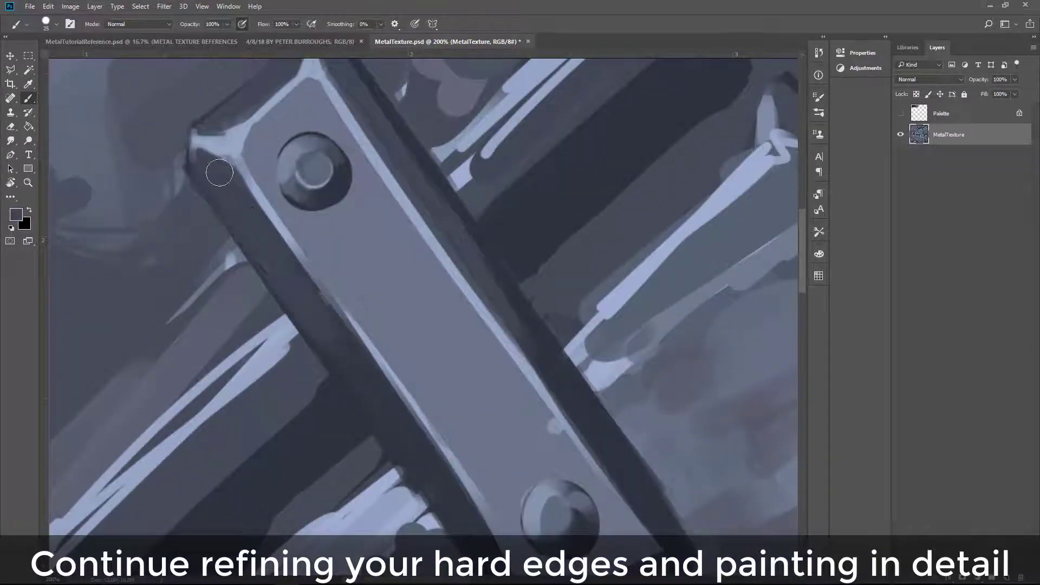
- Dab dark strokes by the lower rivet and brighten the bar's face between the rivets
{"action": "key", "text": "ctrl+minus"}
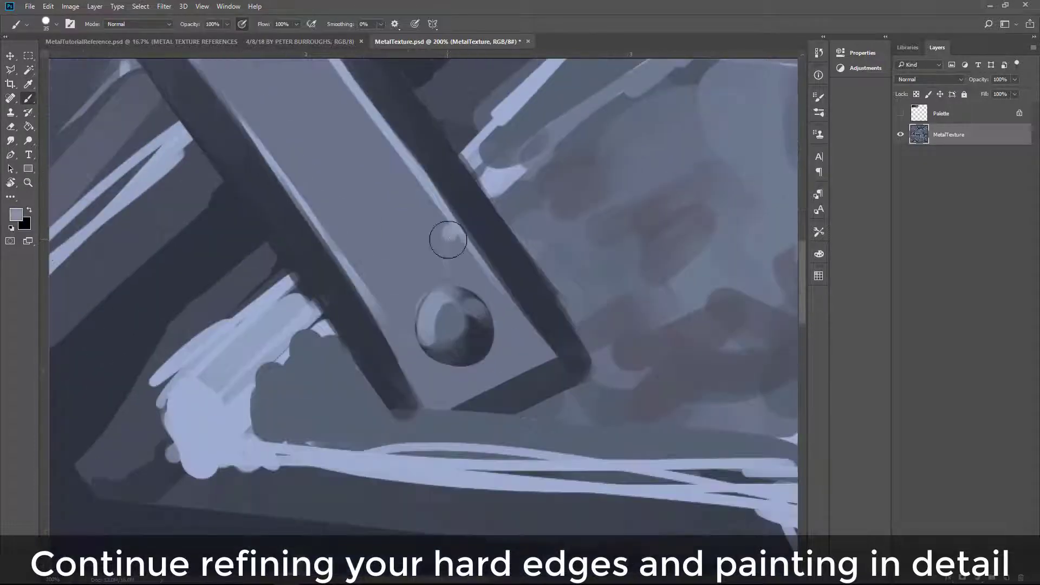
{"action": "left_click_drag", "start_coordinate": [433, 227], "coordinate": [441, 244]}
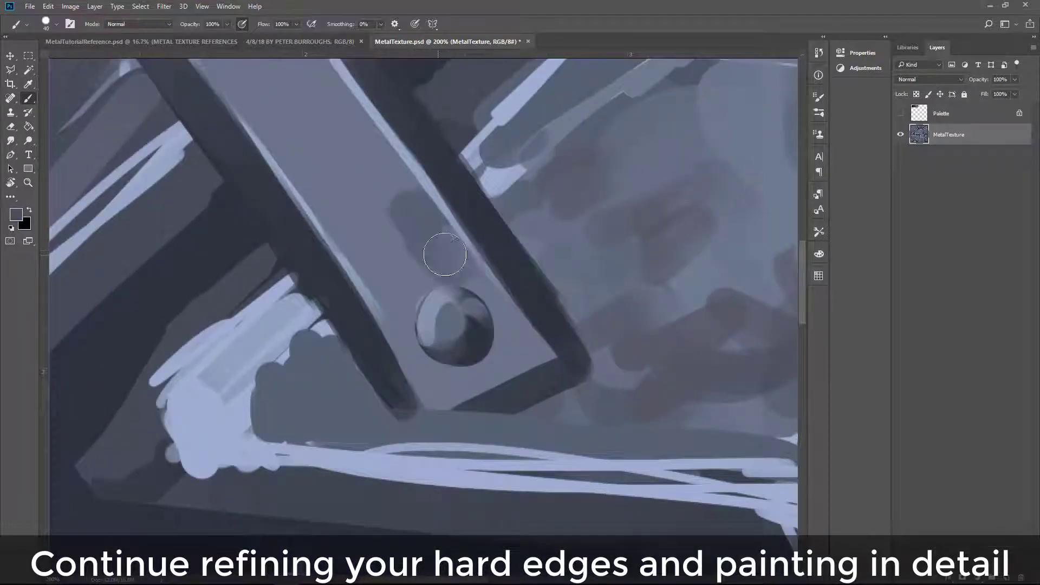
{"action": "left_click_drag", "start_coordinate": [352, 200], "coordinate": [379, 222]}
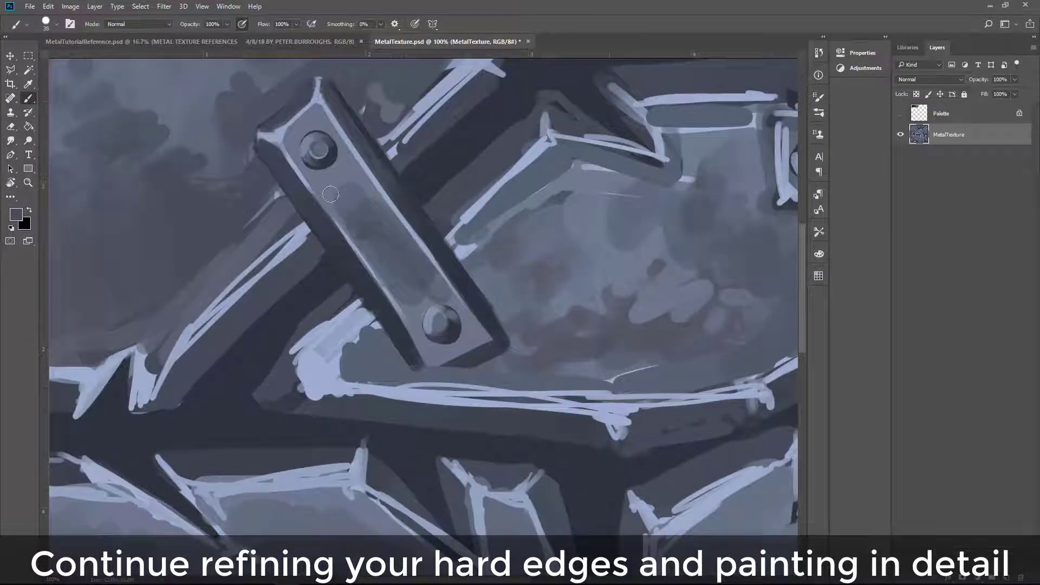
{"action": "mouse_move", "coordinate": [331, 193]}
{"action": "left_mouse_down"}
{"action": "mouse_move", "coordinate": [393, 250]}
{"action": "mouse_move", "coordinate": [364, 237]}
{"action": "left_mouse_up"}
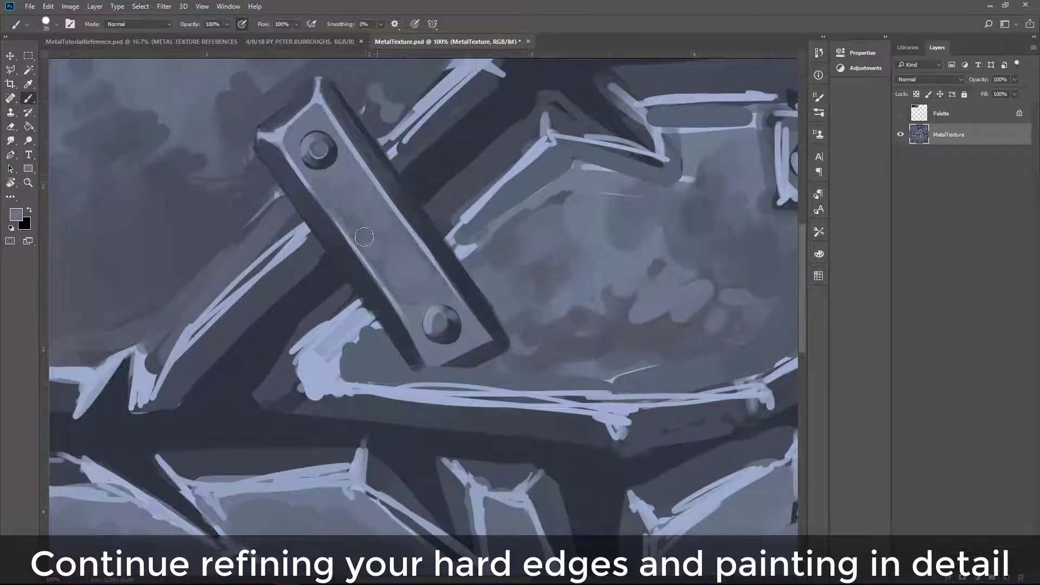
- Zoom in on the bar's lower end and paint dark strokes along its lower edge
{"action": "key", "text": "ctrl+plus"}
{"action": "left_click", "coordinate": [395, 267], "text": "alt"}
{"action": "key", "text": "bracketleft"}
{"action": "key", "text": "bracketleft"}
{"action": "key", "text": "bracketleft"}
{"action": "mouse_move", "coordinate": [417, 404]}
{"action": "left_mouse_down"}
{"action": "mouse_move", "coordinate": [468, 463]}
{"action": "mouse_move", "coordinate": [571, 374]}
{"action": "left_mouse_up"}
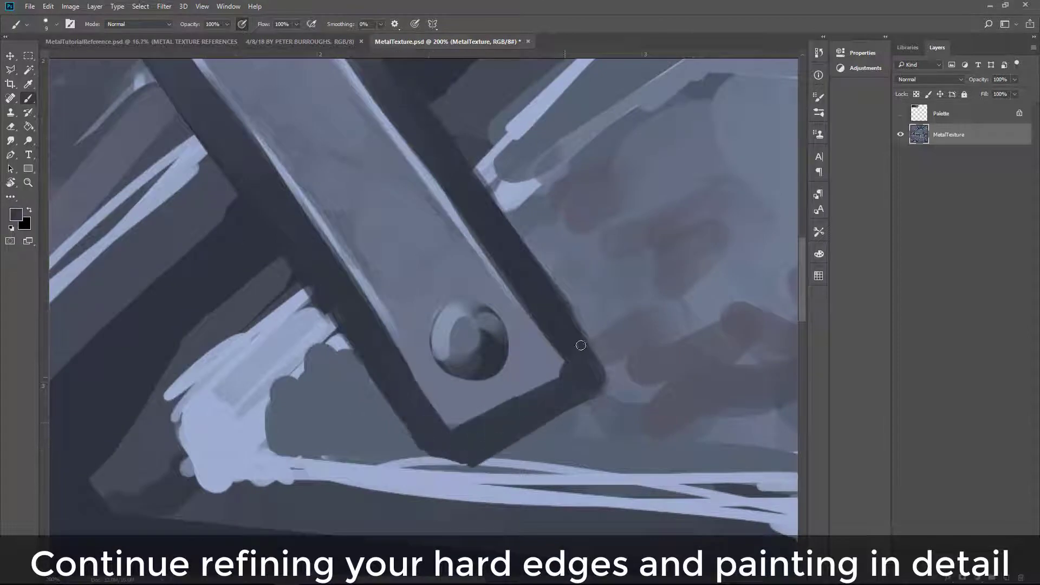
- Paint crisp light rims along the bar's lower border and right edge, then zoom back out
{"action": "left_click", "coordinate": [537, 345], "text": "alt"}
{"action": "key", "text": "bracketleft"}
{"action": "key", "text": "bracketleft"}
{"action": "key", "text": "bracketleft"}
{"action": "key", "text": "bracketleft"}
{"action": "key", "text": "bracketleft"}
{"action": "key", "text": "bracketleft"}
{"action": "mouse_move", "coordinate": [440, 428]}
{"action": "left_mouse_down"}
{"action": "mouse_move", "coordinate": [455, 447]}
{"action": "mouse_move", "coordinate": [442, 434]}
{"action": "mouse_move", "coordinate": [514, 412]}
{"action": "mouse_move", "coordinate": [601, 357]}
{"action": "left_mouse_up"}
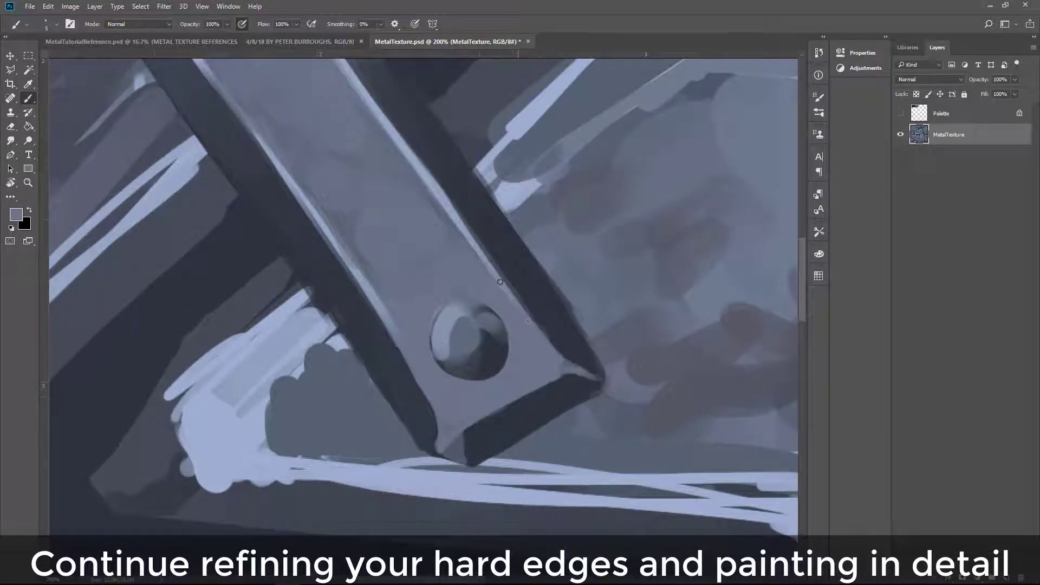
{"action": "mouse_move", "coordinate": [500, 281]}
{"action": "left_mouse_down"}
{"action": "mouse_move", "coordinate": [574, 371]}
{"action": "mouse_move", "coordinate": [449, 450]}
{"action": "mouse_move", "coordinate": [536, 412]}
{"action": "mouse_move", "coordinate": [560, 379]}
{"action": "left_mouse_up"}
{"action": "left_click", "coordinate": [481, 438], "text": "alt"}
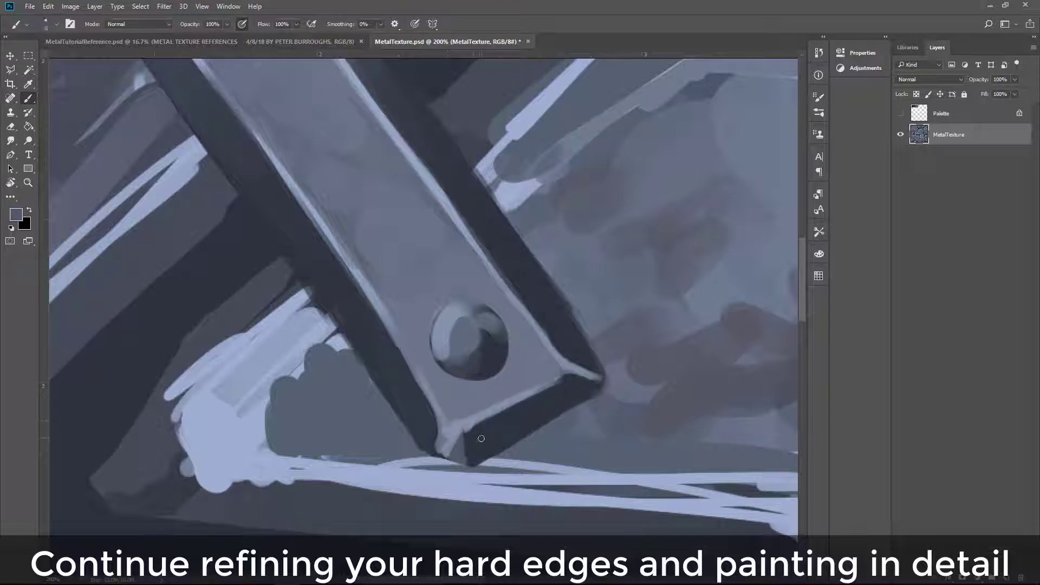
{"action": "key", "text": "ctrl+minus"}
{"action": "key", "text": "ctrl+minus"}
{"action": "key", "text": "ctrl+minus"}
{"action": "key", "text": "ctrl+minus"}
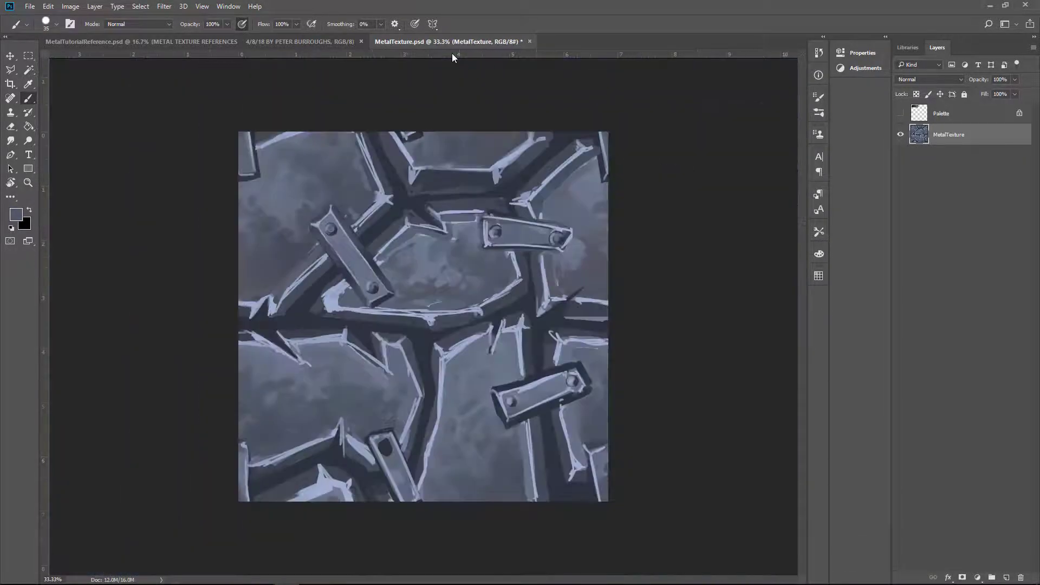
{"action": "scroll", "coordinate": [355, 258], "scroll_direction": "up", "scroll_amount": 4}
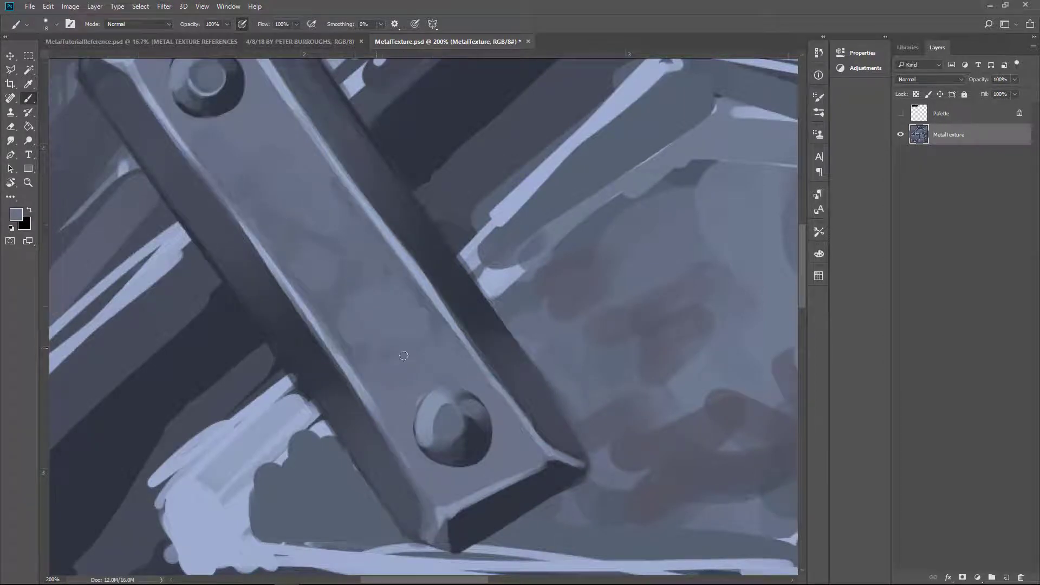
{"action": "key", "text": "ctrl+minus"}
{"action": "key", "text": "bracketleft"}
{"action": "key", "text": "bracketleft"}
{"action": "key", "text": "bracketleft"}
{"action": "key", "text": "bracketleft"}
{"action": "key", "text": "bracketleft"}
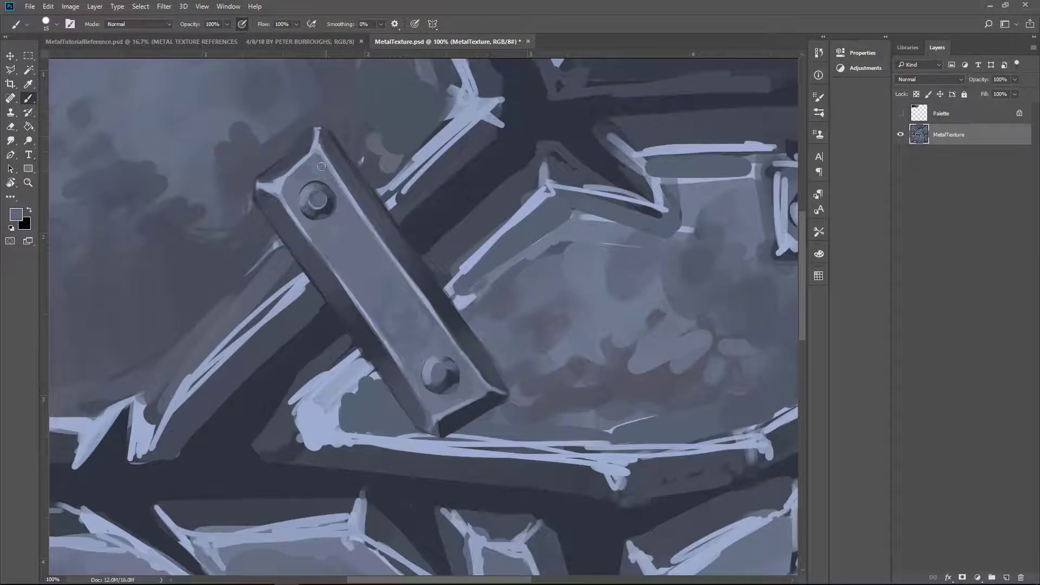
- Pan to the seam below the bar and repaint the lower-left beam edge
{"action": "left_click_drag", "start_coordinate": [330, 136], "coordinate": [295, 186]}
{"action": "scroll", "coordinate": [254, 228], "scroll_direction": "down", "scroll_amount": 3}
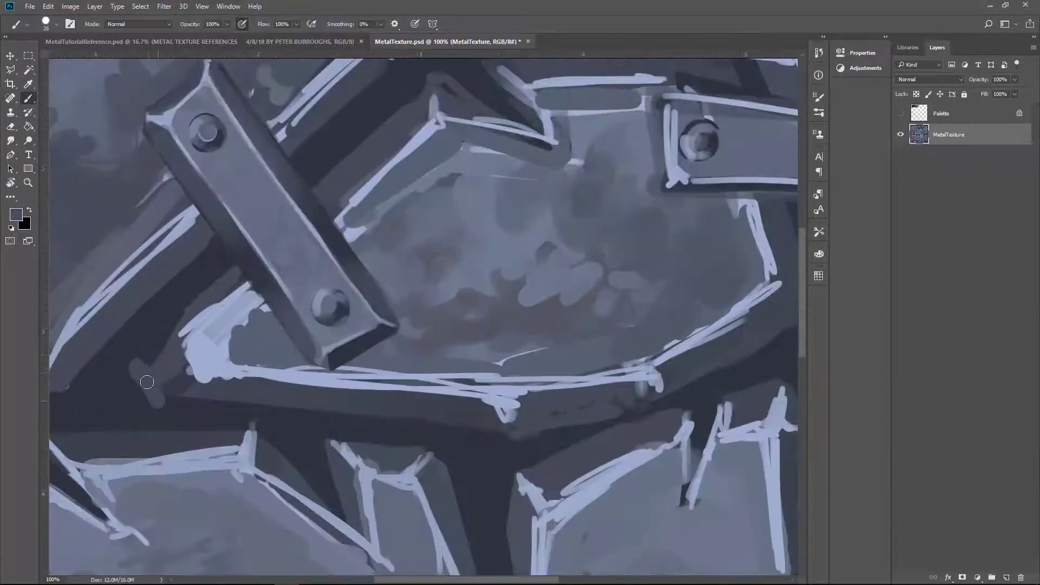
{"action": "key", "text": "bracketright"}
{"action": "key", "text": "bracketright"}
{"action": "key", "text": "bracketright"}
{"action": "mouse_move", "coordinate": [133, 368]}
{"action": "left_mouse_down"}
{"action": "mouse_move", "coordinate": [189, 392]}
{"action": "mouse_move", "coordinate": [215, 300]}
{"action": "mouse_move", "coordinate": [206, 311]}
{"action": "mouse_move", "coordinate": [235, 393]}
{"action": "left_mouse_up"}
{"action": "left_click", "coordinate": [235, 393], "text": "alt"}
{"action": "left_click_drag", "start_coordinate": [138, 403], "coordinate": [222, 392]}
- Darken the band beneath the beam edge and below the lower bolt, adding a light edge line
{"action": "key", "text": "bracketleft"}
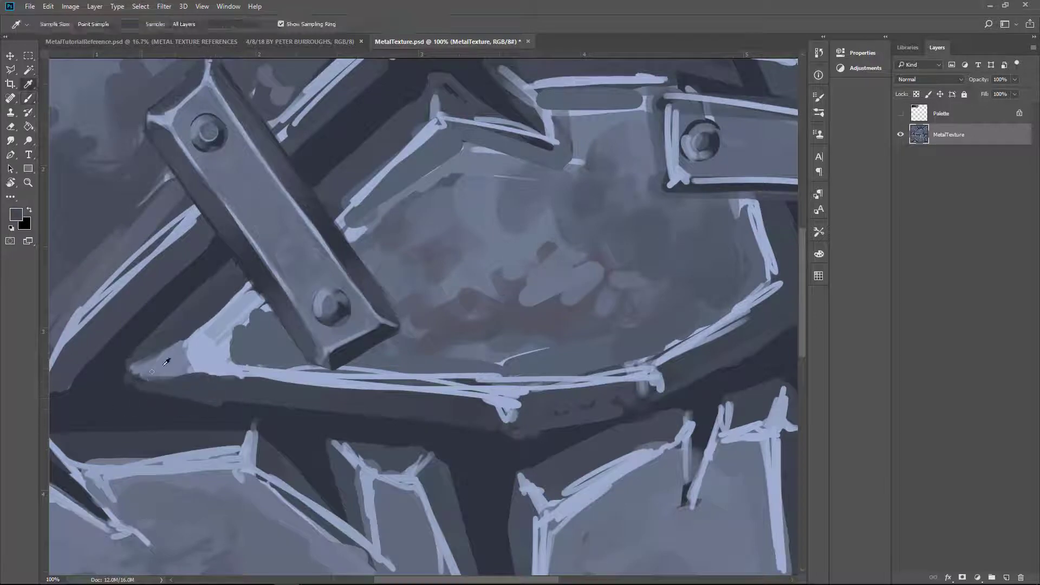
{"action": "mouse_move", "coordinate": [125, 379]}
{"action": "left_mouse_down"}
{"action": "mouse_move", "coordinate": [228, 372]}
{"action": "mouse_move", "coordinate": [378, 413]}
{"action": "left_mouse_up"}
{"action": "left_click_drag", "start_coordinate": [274, 425], "coordinate": [487, 436]}
{"action": "left_click_drag", "start_coordinate": [201, 379], "coordinate": [458, 398]}
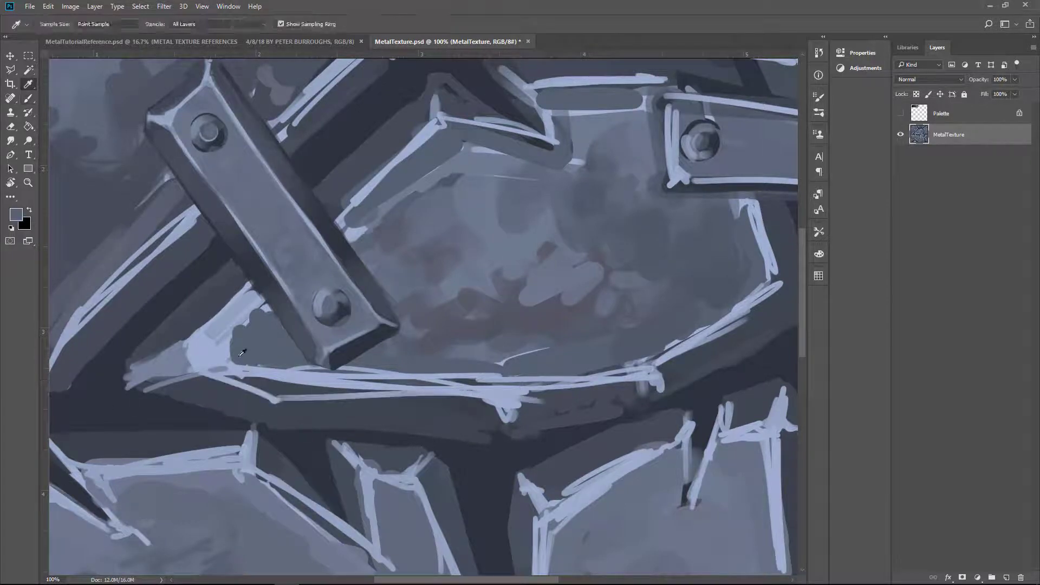
- Repaint the beam's lower edge, darken the fill below the bolt and add a light left rim
{"action": "left_click", "coordinate": [243, 335], "text": "alt"}
{"action": "left_click_drag", "start_coordinate": [205, 314], "coordinate": [270, 368]}
{"action": "mouse_move", "coordinate": [481, 382]}
{"action": "left_mouse_down"}
{"action": "mouse_move", "coordinate": [342, 379]}
{"action": "mouse_move", "coordinate": [514, 386]}
{"action": "left_mouse_up"}
{"action": "left_click_drag", "start_coordinate": [214, 330], "coordinate": [271, 303]}
{"action": "left_click_drag", "start_coordinate": [181, 333], "coordinate": [246, 284]}
- Paint a fine light rim along the left beam, undoing a stray dark stroke
{"action": "left_click", "coordinate": [303, 395], "text": "alt"}
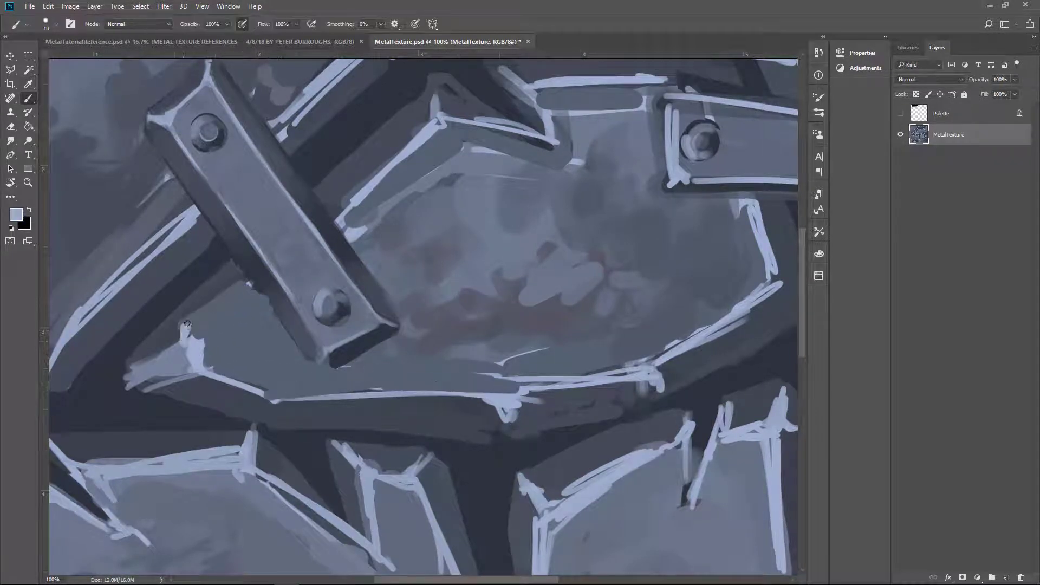
{"action": "key", "text": "bracketleft"}
{"action": "left_click_drag", "start_coordinate": [133, 373], "coordinate": [241, 273]}
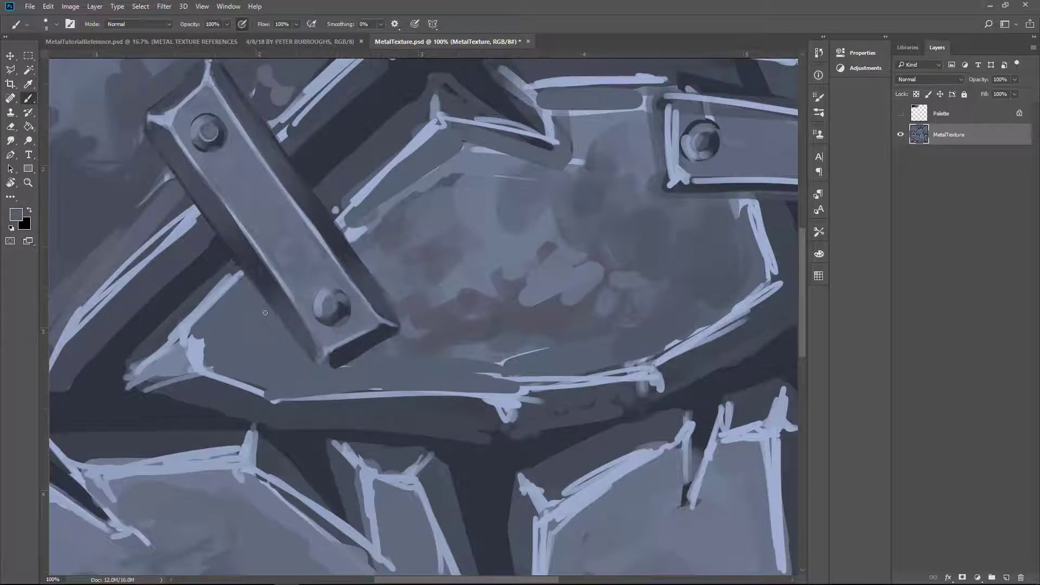
{"action": "key", "text": "ctrl+z"}
{"action": "mouse_move", "coordinate": [314, 360]}
{"action": "left_mouse_down"}
{"action": "mouse_move", "coordinate": [237, 269]}
{"action": "mouse_move", "coordinate": [321, 366]}
{"action": "left_mouse_up"}
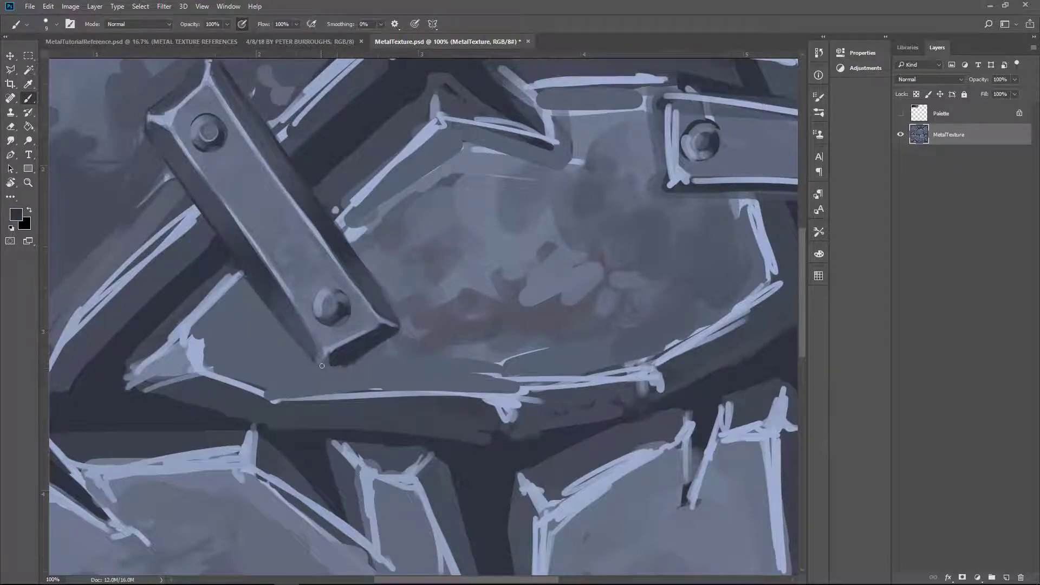
{"action": "key", "text": "ctrl+z"}
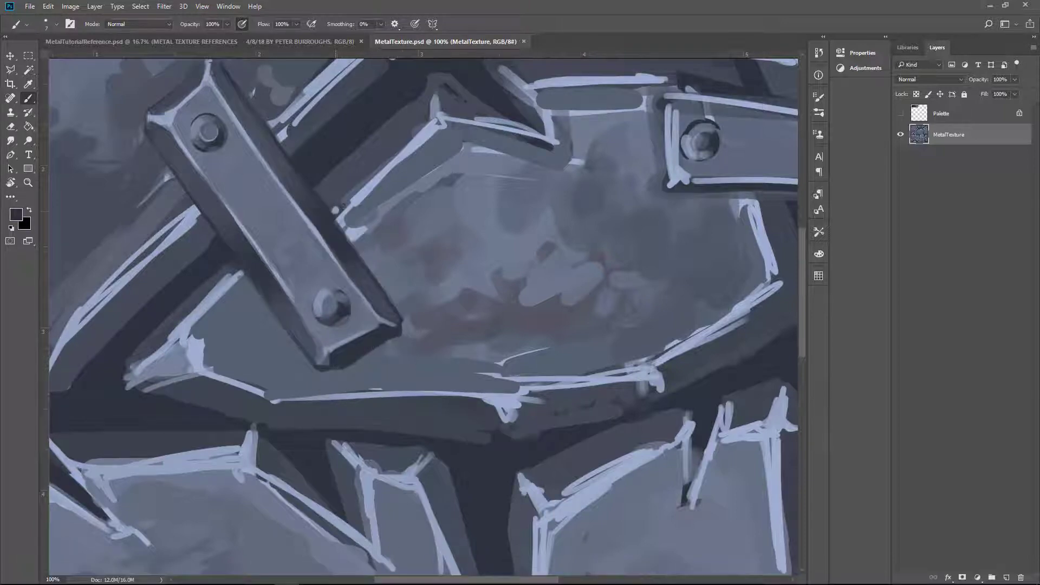
- Hatch long light-blue strokes along the plate's lower edge and cover the dark seam with medium grey
{"action": "left_click", "coordinate": [230, 341], "text": "alt"}
{"action": "left_click_drag", "start_coordinate": [205, 336], "coordinate": [184, 374]}
{"action": "mouse_move", "coordinate": [216, 368]}
{"action": "left_mouse_down"}
{"action": "mouse_move", "coordinate": [446, 385]}
{"action": "mouse_move", "coordinate": [645, 373]}
{"action": "mouse_move", "coordinate": [715, 314]}
{"action": "left_mouse_up"}
{"action": "mouse_move", "coordinate": [591, 193]}
{"action": "left_mouse_down"}
{"action": "mouse_move", "coordinate": [440, 267]}
{"action": "mouse_move", "coordinate": [629, 281]}
{"action": "left_mouse_up"}
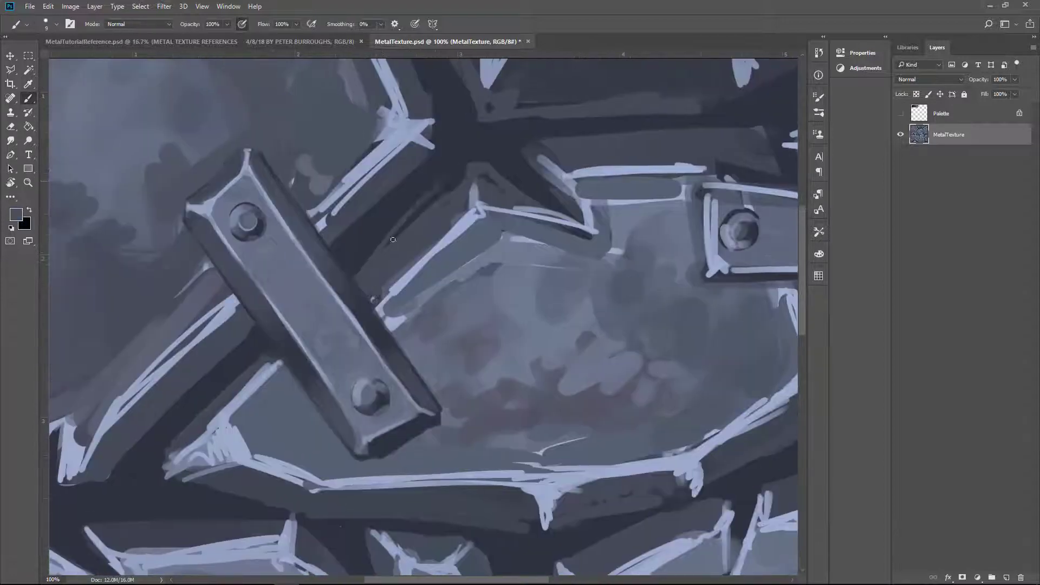
{"action": "mouse_move", "coordinate": [390, 249]}
{"action": "left_mouse_down"}
{"action": "mouse_move", "coordinate": [461, 194]}
{"action": "mouse_move", "coordinate": [448, 267]}
{"action": "left_mouse_up"}
- Sketch thin light rim strokes along the plate edge and around the right-hand bar
{"action": "key", "text": "bracketleft"}
{"action": "key", "text": "bracketleft"}
{"action": "key", "text": "bracketleft"}
{"action": "key", "text": "bracketleft"}
{"action": "key", "text": "bracketleft"}
{"action": "key", "text": "bracketleft"}
{"action": "key", "text": "bracketleft"}
{"action": "left_click_drag", "start_coordinate": [464, 187], "coordinate": [361, 294]}
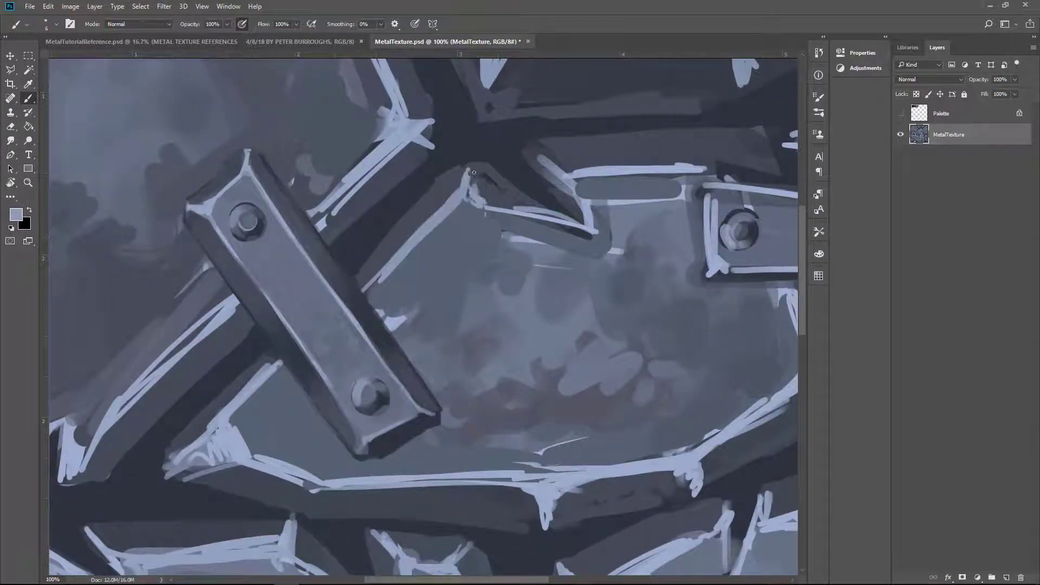
{"action": "left_click_drag", "start_coordinate": [585, 214], "coordinate": [536, 233]}
{"action": "mouse_move", "coordinate": [536, 157]}
{"action": "left_mouse_down"}
{"action": "mouse_move", "coordinate": [704, 170]}
{"action": "mouse_move", "coordinate": [553, 165]}
{"action": "left_mouse_up"}
{"action": "left_click_drag", "start_coordinate": [547, 173], "coordinate": [571, 156]}
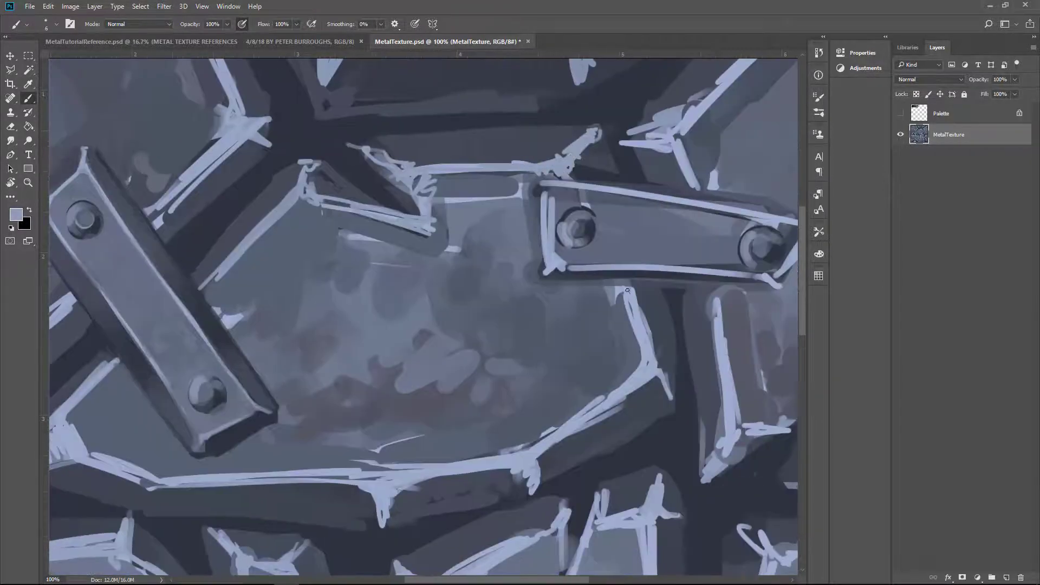
- Paint dark over the sketchy light outlines on the plank and upper board
{"action": "scroll", "coordinate": [151, 125], "scroll_direction": "down", "scroll_amount": 2}
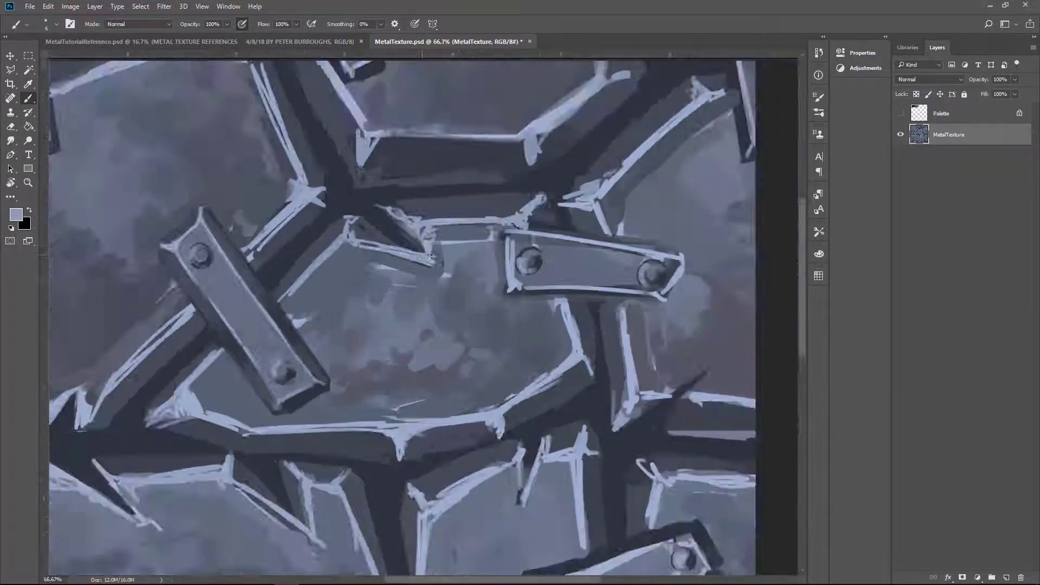
{"action": "scroll", "coordinate": [319, 338], "scroll_direction": "up", "scroll_amount": 4}
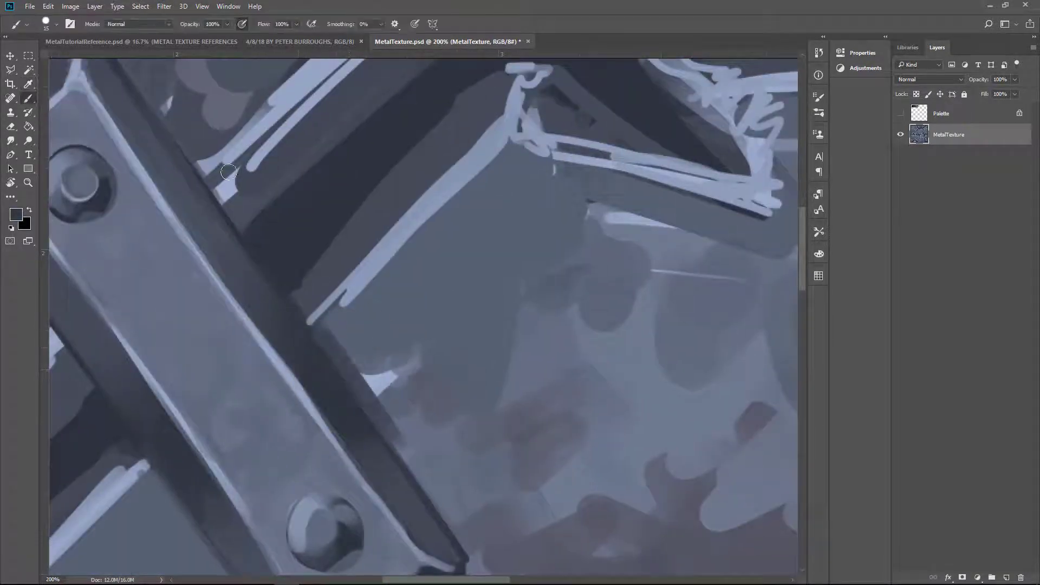
{"action": "key", "text": "bracketleft"}
{"action": "left_click", "coordinate": [228, 172], "text": "alt"}
{"action": "left_click_drag", "start_coordinate": [529, 101], "coordinate": [372, 231]}
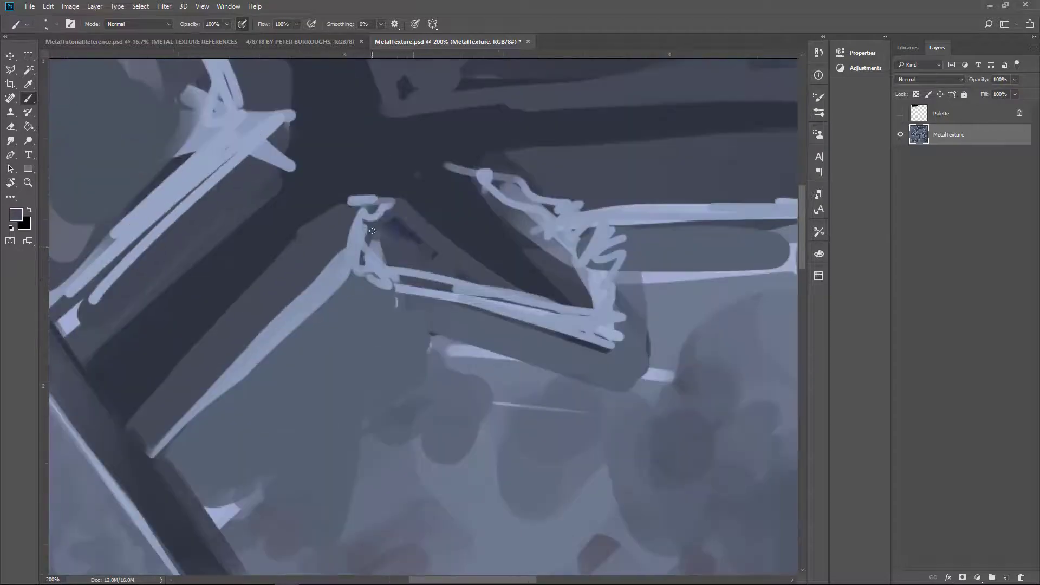
{"action": "key", "text": "bracketright"}
{"action": "key", "text": "bracketright"}
{"action": "key", "text": "bracketright"}
{"action": "key", "text": "bracketright"}
{"action": "key", "text": "bracketright"}
{"action": "key", "text": "bracketright"}
{"action": "key", "text": "bracketright"}
{"action": "key", "text": "bracketright"}
{"action": "key", "text": "bracketright"}
{"action": "key", "text": "bracketright"}
{"action": "left_click_drag", "start_coordinate": [706, 116], "coordinate": [587, 67]}
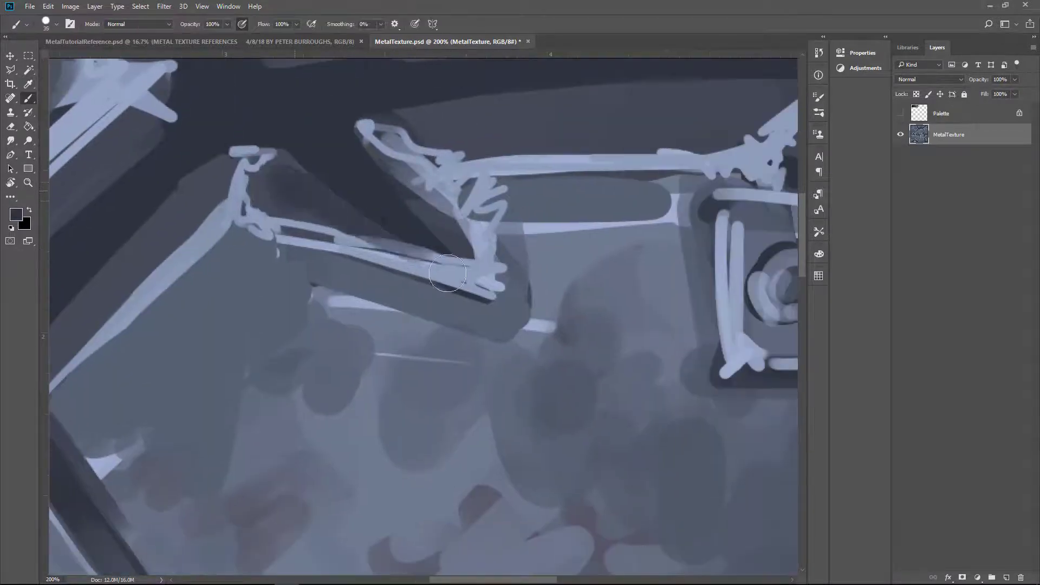
{"action": "left_click_drag", "start_coordinate": [447, 274], "coordinate": [294, 197]}
{"action": "mouse_move", "coordinate": [379, 162]}
{"action": "left_mouse_down"}
{"action": "mouse_move", "coordinate": [466, 260]}
{"action": "mouse_move", "coordinate": [368, 153]}
{"action": "mouse_move", "coordinate": [407, 206]}
{"action": "left_mouse_up"}
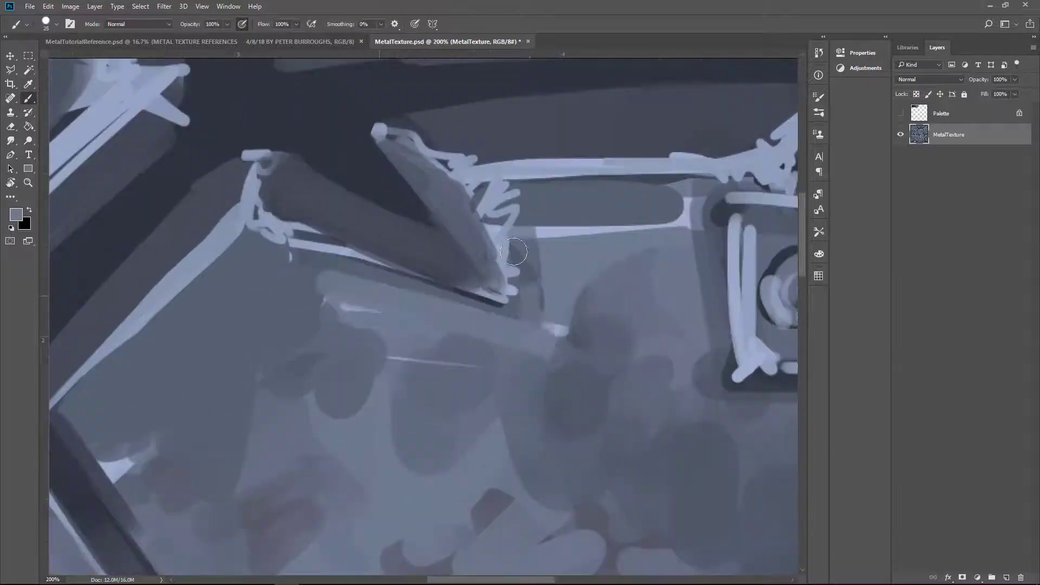
- Lay a lighter tone along the plank's underside and upper bar, then darken the plank's left edge
{"action": "left_click_drag", "start_coordinate": [503, 298], "coordinate": [332, 285]}
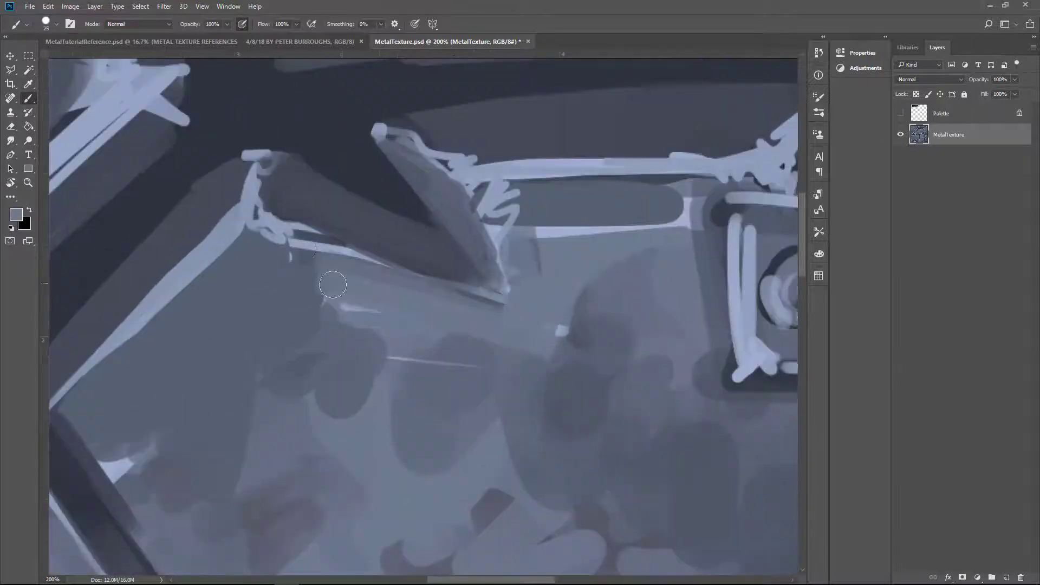
{"action": "left_click_drag", "start_coordinate": [536, 255], "coordinate": [631, 202]}
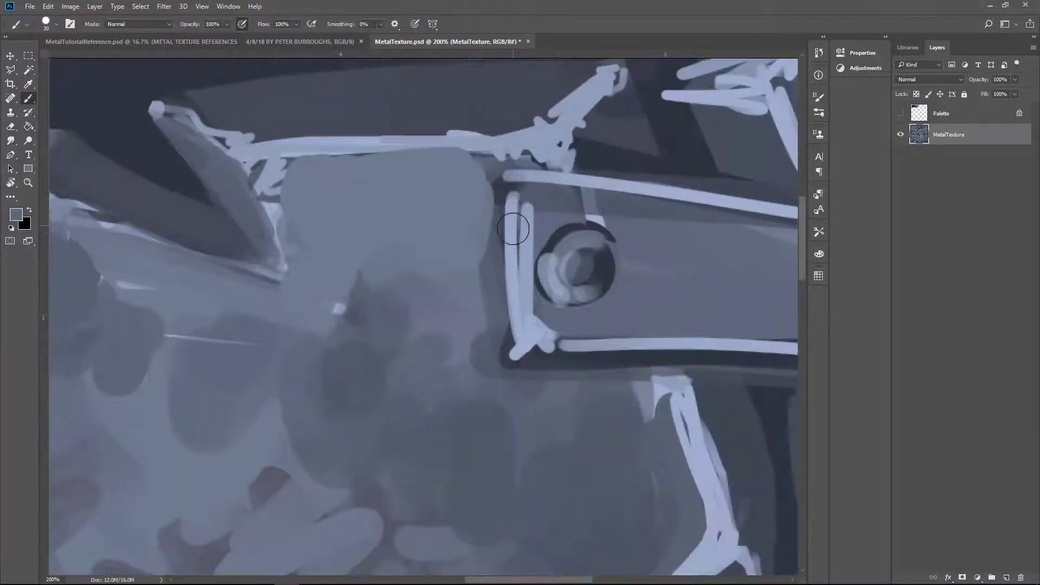
{"action": "key", "text": "bracketleft"}
{"action": "key", "text": "bracketleft"}
{"action": "key", "text": "bracketleft"}
{"action": "key", "text": "bracketleft"}
{"action": "key", "text": "bracketleft"}
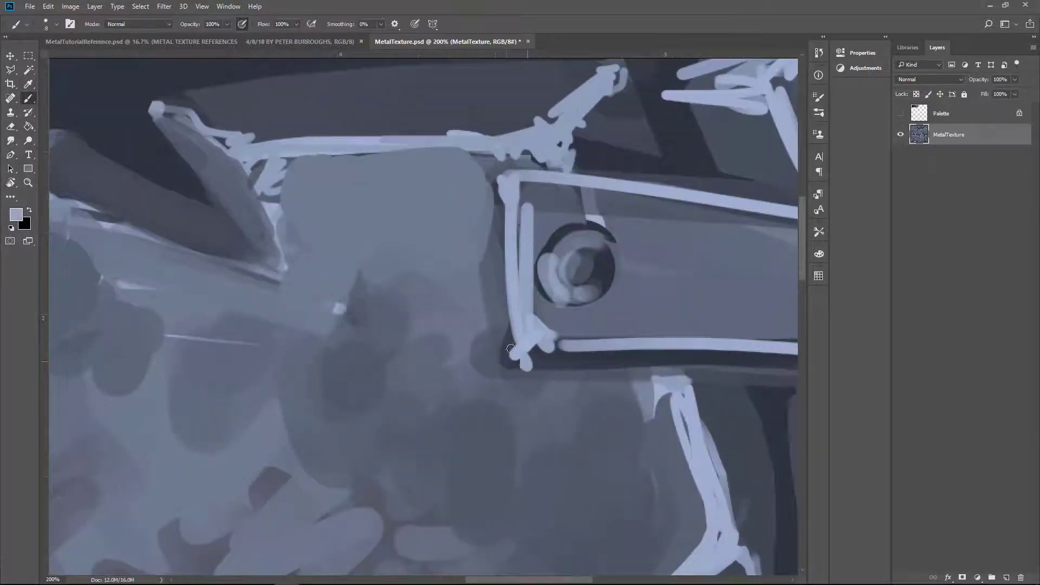
{"action": "left_click_drag", "start_coordinate": [511, 348], "coordinate": [501, 184]}
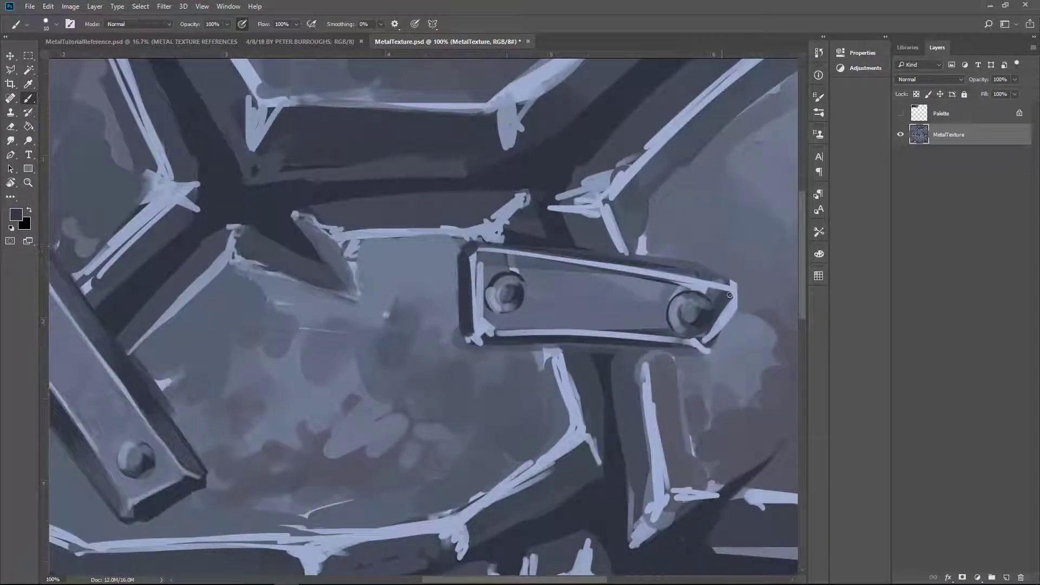
{"action": "mouse_move", "coordinate": [734, 282]}
{"action": "left_mouse_down"}
{"action": "mouse_move", "coordinate": [715, 349]}
{"action": "mouse_move", "coordinate": [672, 287]}
{"action": "left_mouse_up"}
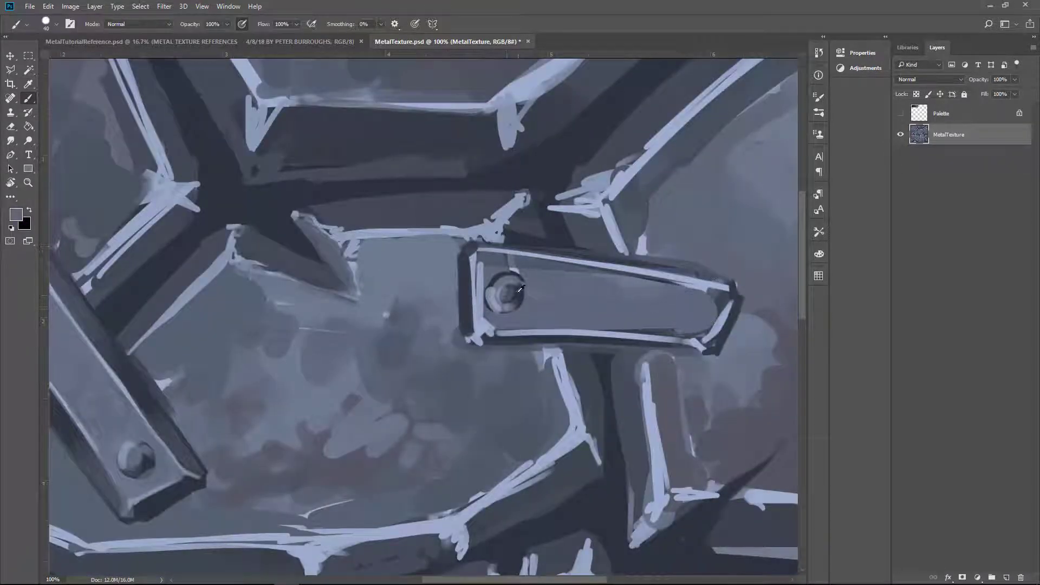
- Sample the bolt's colour and paint darker strokes across the plank and bolt
{"action": "left_click", "coordinate": [519, 289], "text": "alt"}
{"action": "key", "text": "bracketleft"}
{"action": "key", "text": "bracketleft"}
{"action": "mouse_move", "coordinate": [557, 292]}
{"action": "left_mouse_down"}
{"action": "mouse_move", "coordinate": [611, 314]}
{"action": "mouse_move", "coordinate": [655, 319]}
{"action": "mouse_move", "coordinate": [619, 300]}
{"action": "mouse_move", "coordinate": [702, 323]}
{"action": "left_mouse_up"}
{"action": "key", "text": "bracketright"}
{"action": "key", "text": "bracketright"}
{"action": "key", "text": "bracketright"}
{"action": "left_click", "coordinate": [650, 298], "text": "alt"}
{"action": "scroll", "coordinate": [702, 323], "scroll_direction": "down", "scroll_amount": 4}
{"action": "scroll", "coordinate": [368, 188], "scroll_direction": "up", "scroll_amount": 3}
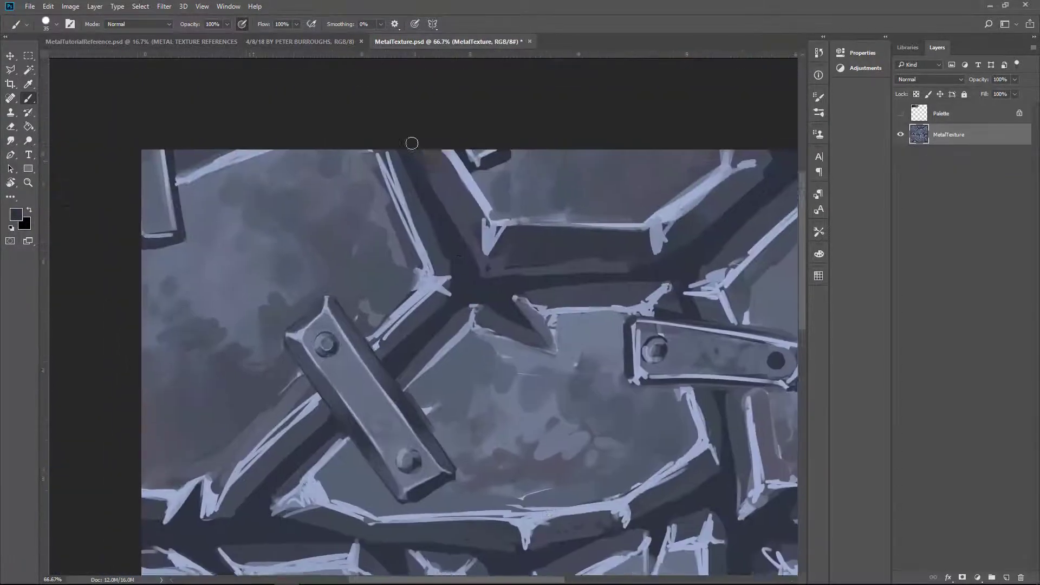
{"action": "scroll", "coordinate": [421, 302], "scroll_direction": "up", "scroll_amount": 3}
- Brush a fine dark streak across the mottled surface below the diagonal bar
{"action": "key", "text": "bracketleft"}
{"action": "key", "text": "bracketleft"}
{"action": "key", "text": "bracketleft"}
{"action": "key", "text": "bracketleft"}
{"action": "key", "text": "bracketleft"}
{"action": "key", "text": "bracketleft"}
{"action": "key", "text": "bracketleft"}
{"action": "key", "text": "bracketleft"}
{"action": "key", "text": "bracketleft"}
{"action": "key", "text": "bracketleft"}
{"action": "key", "text": "bracketleft"}
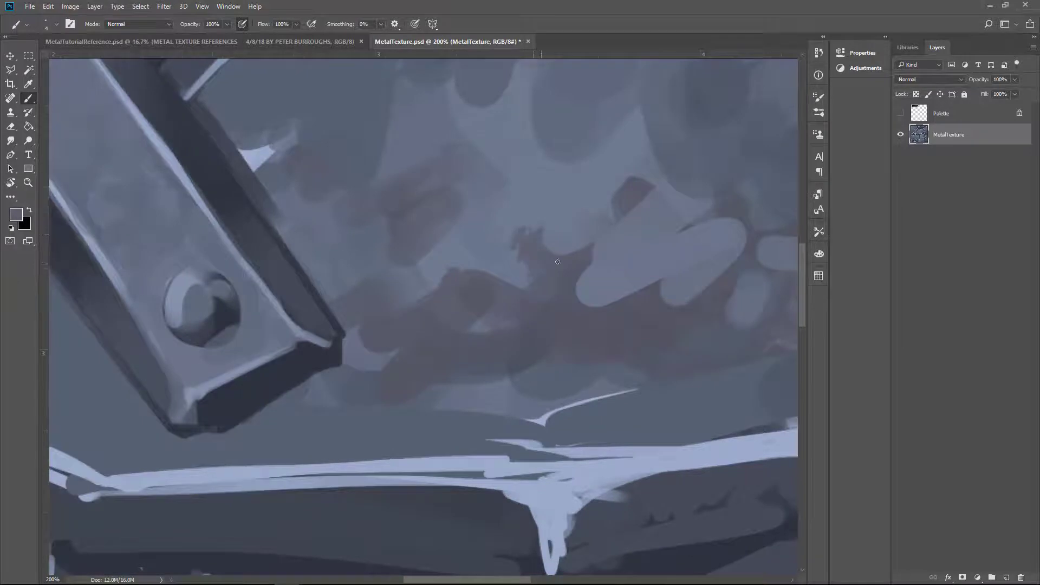
{"action": "scroll", "coordinate": [557, 261], "scroll_direction": "down", "scroll_amount": 3}
{"action": "scroll", "coordinate": [546, 236], "scroll_direction": "up", "scroll_amount": 3}
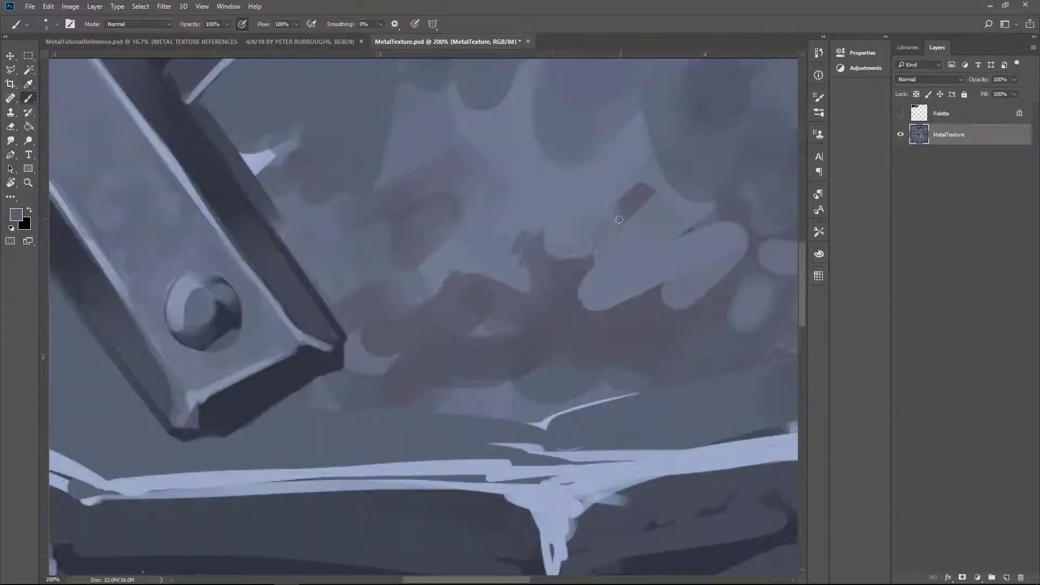
{"action": "mouse_move", "coordinate": [619, 219]}
{"action": "left_mouse_down"}
{"action": "mouse_move", "coordinate": [591, 269]}
{"action": "mouse_move", "coordinate": [593, 317]}
{"action": "left_mouse_up"}
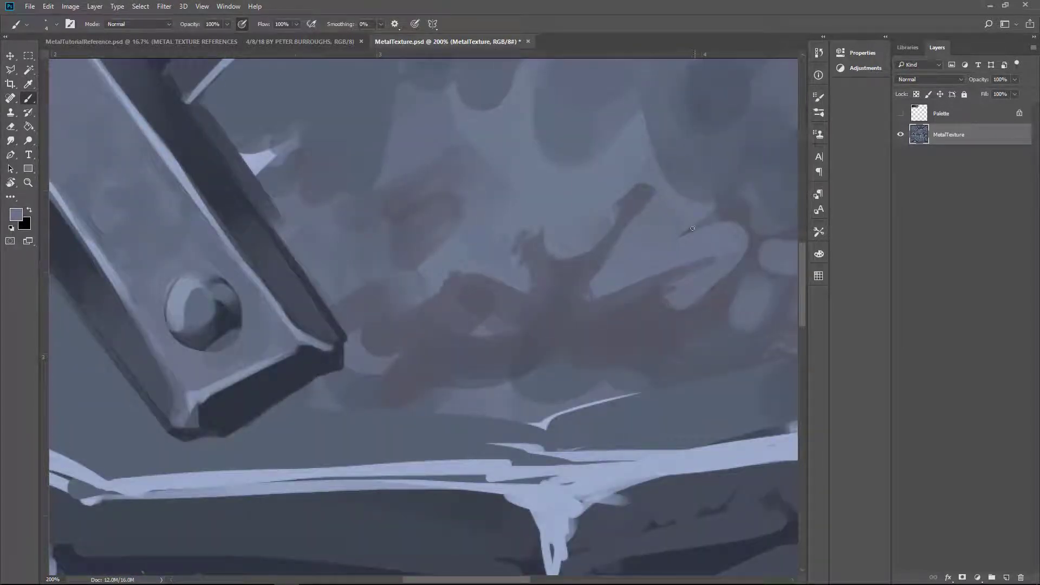
- Centre on the diagonal bolted bar and add a small plate-coloured mark near its highlight
{"action": "key", "text": "ctrl+minus"}
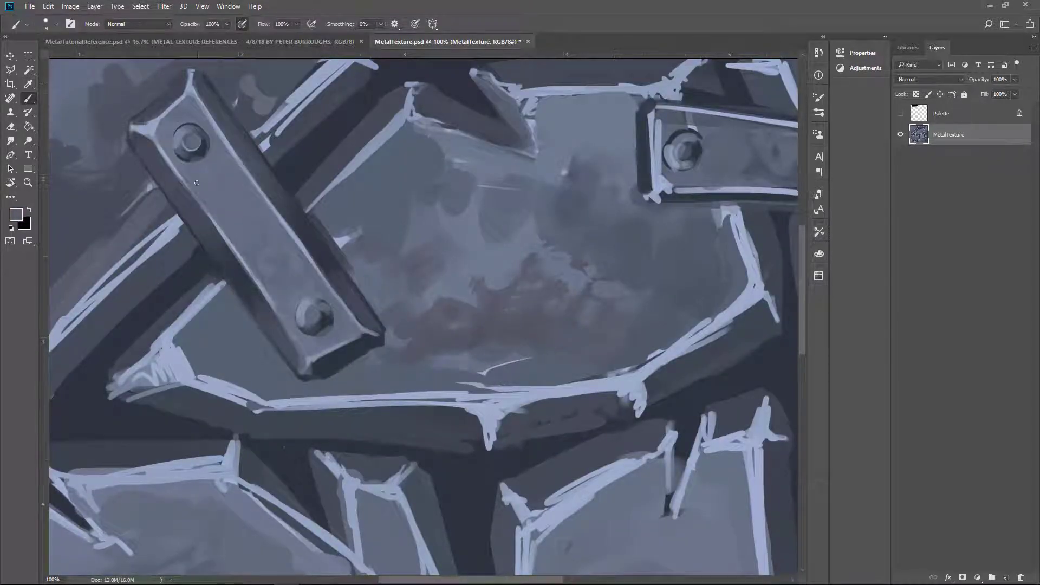
{"action": "left_click_drag", "start_coordinate": [197, 182], "coordinate": [296, 185]}
{"action": "key", "text": "bracketleft"}
{"action": "key", "text": "bracketleft"}
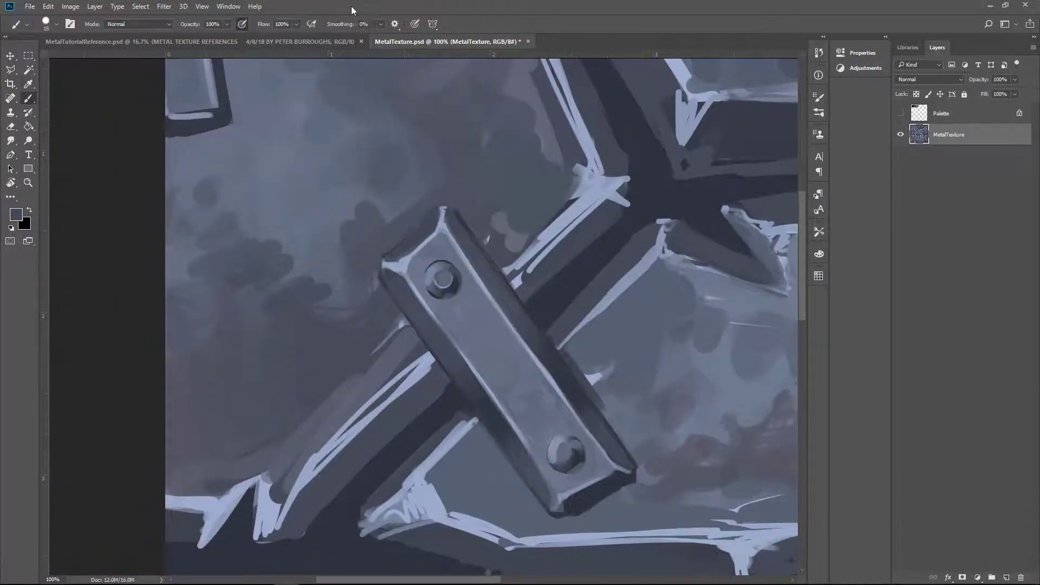
{"action": "key", "text": "bracketleft"}
{"action": "key", "text": "bracketleft"}
{"action": "key", "text": "bracketright"}
{"action": "key", "text": "bracketright"}
{"action": "key", "text": "bracketright"}
{"action": "key", "text": "bracketright"}
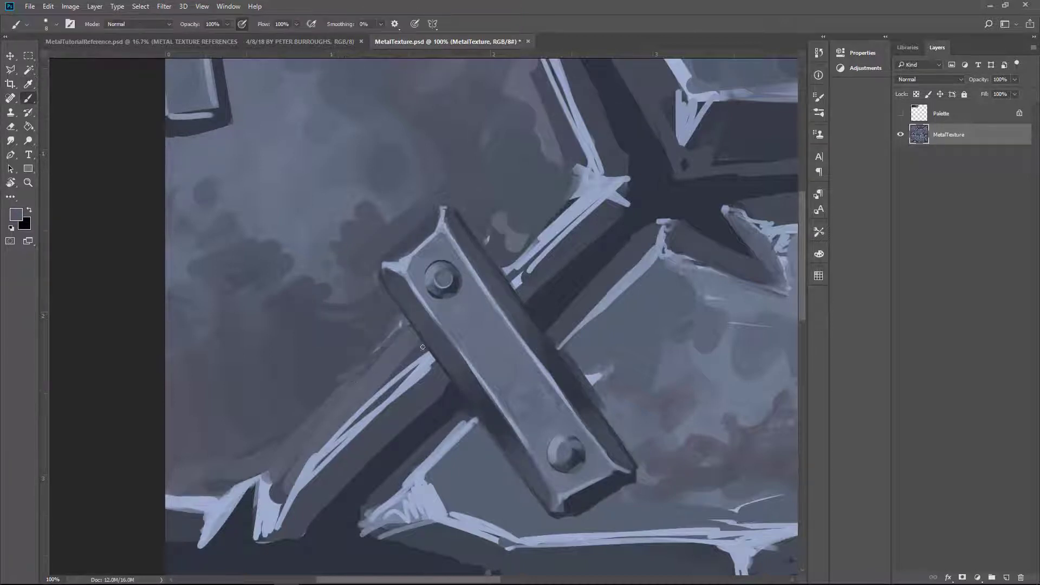
{"action": "left_click", "coordinate": [393, 395], "text": "alt"}
{"action": "left_click_drag", "start_coordinate": [411, 356], "coordinate": [428, 361]}
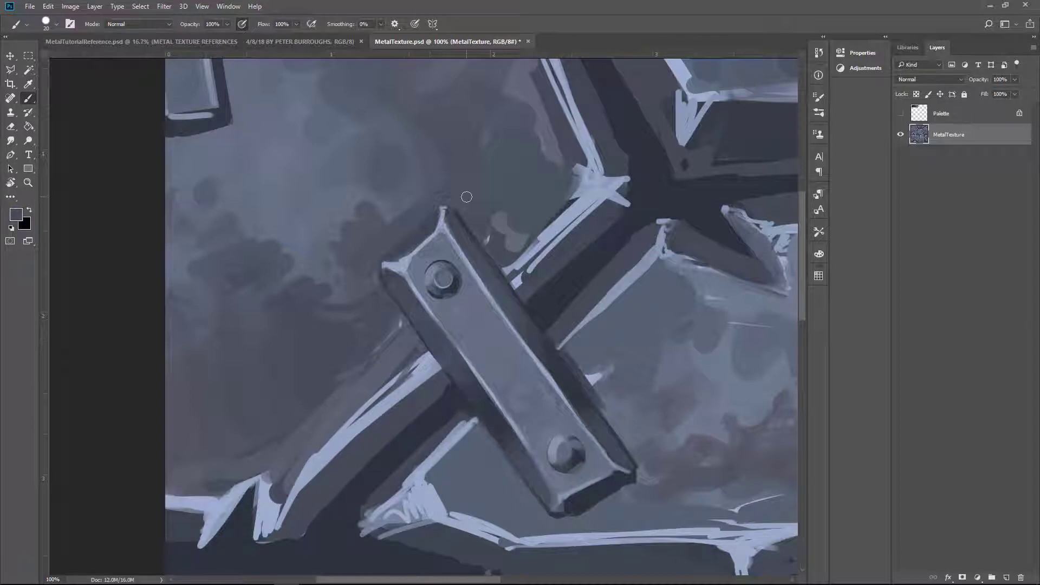
- Resample blue-grey tones from the plate and pick up the light blue highlight colour
{"action": "left_click", "coordinate": [258, 171], "text": "alt"}
{"action": "key", "text": "bracketleft"}
{"action": "left_click", "coordinate": [197, 204], "text": "alt"}
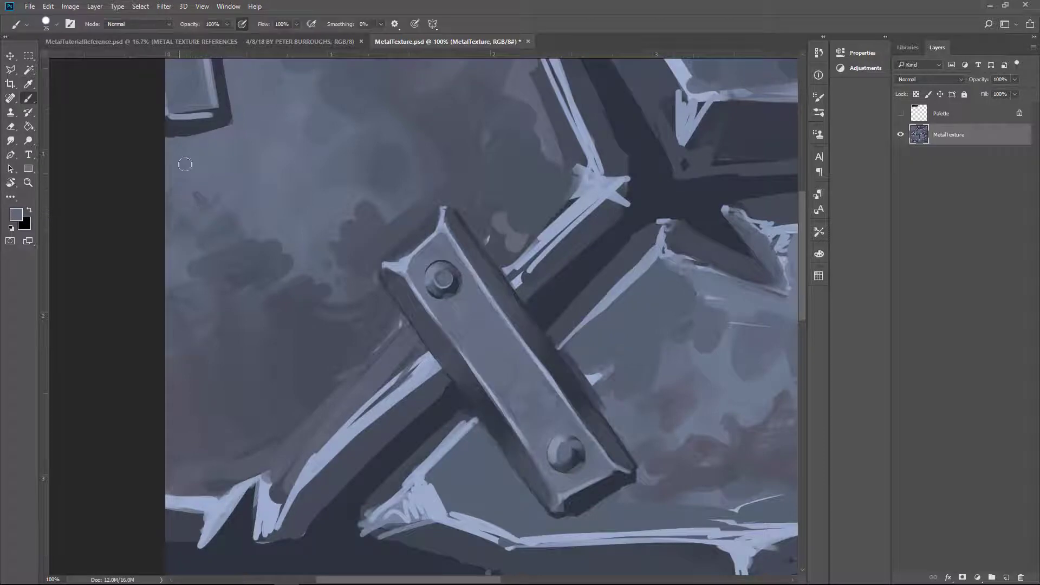
{"action": "left_click", "coordinate": [244, 213], "text": "alt"}
{"action": "left_click", "coordinate": [214, 387], "text": "alt"}
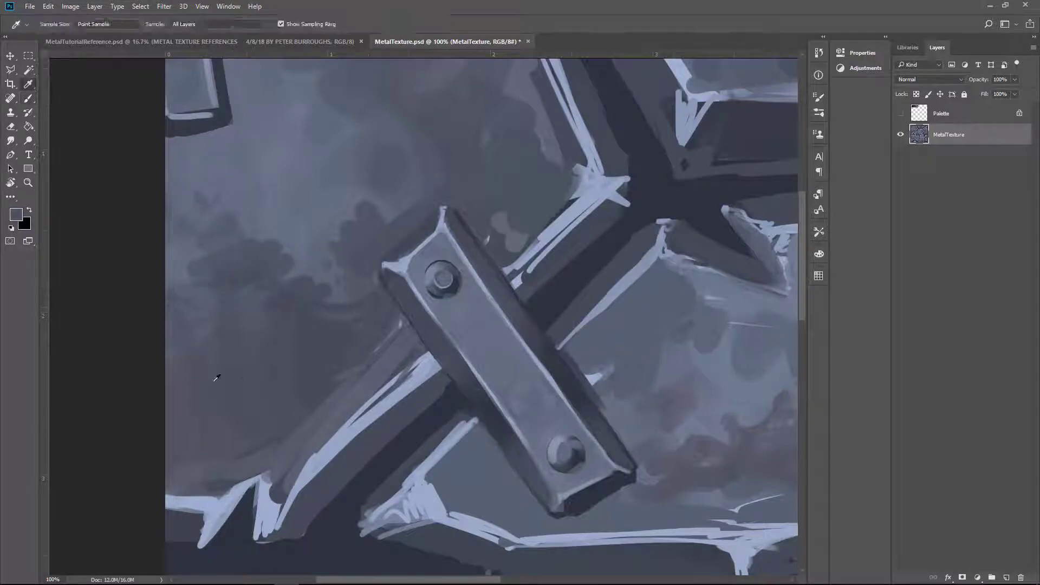
{"action": "key", "text": "bracketright"}
{"action": "key", "text": "bracketright"}
{"action": "key", "text": "bracketright"}
{"action": "key", "text": "bracketright"}
{"action": "key", "text": "bracketright"}
{"action": "key", "text": "bracketright"}
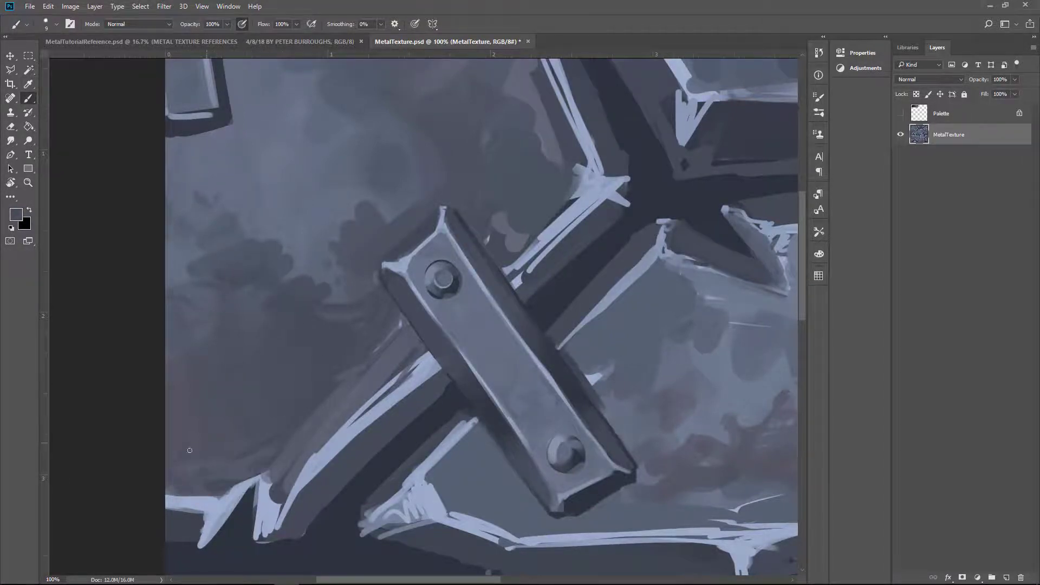
{"action": "scroll", "coordinate": [189, 450], "scroll_direction": "down", "scroll_amount": 2}
{"action": "scroll", "coordinate": [238, 174], "scroll_direction": "up", "scroll_amount": 1}
{"action": "left_click", "coordinate": [207, 370], "text": "alt"}
- Cover the stray light spike in dark blue-grey and redraw a thin highlight along it
{"action": "left_click", "coordinate": [231, 392], "text": "alt"}
{"action": "left_click_drag", "start_coordinate": [232, 392], "coordinate": [272, 353]}
{"action": "key", "text": "bracketleft"}
{"action": "key", "text": "bracketleft"}
{"action": "key", "text": "bracketleft"}
{"action": "key", "text": "bracketleft"}
{"action": "left_click_drag", "start_coordinate": [272, 353], "coordinate": [279, 396]}
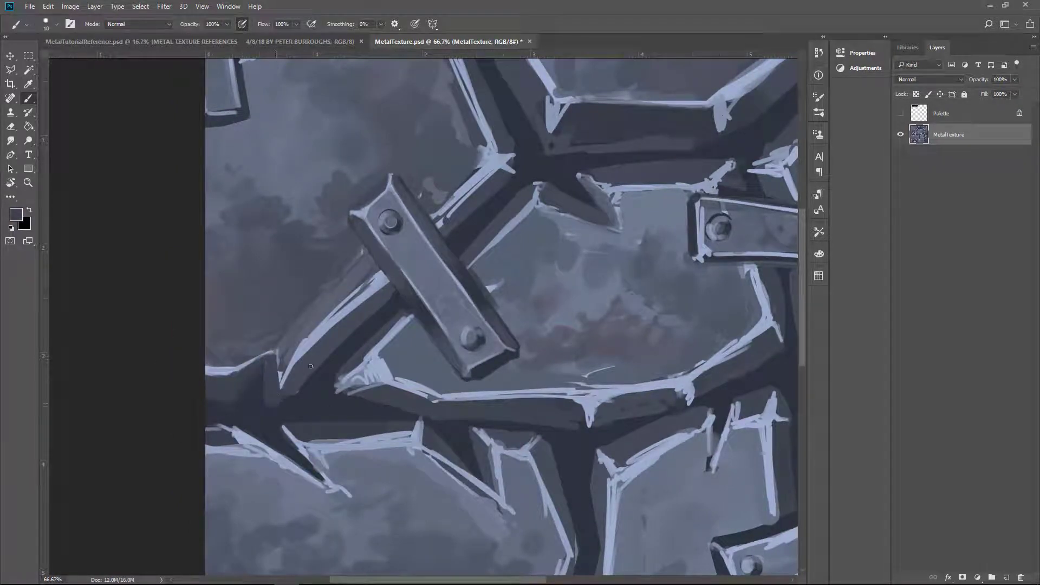
- Paint dark over the spiky light strokes and darken the area around the seam junction
{"action": "key", "text": "bracketleft"}
{"action": "key", "text": "bracketleft"}
{"action": "key", "text": "bracketleft"}
{"action": "key", "text": "bracketleft"}
{"action": "key", "text": "bracketleft"}
{"action": "left_click_drag", "start_coordinate": [259, 356], "coordinate": [279, 381]}
{"action": "left_click", "coordinate": [308, 337], "text": "alt"}
{"action": "key", "text": "bracketright"}
{"action": "key", "text": "bracketright"}
{"action": "key", "text": "bracketright"}
{"action": "left_click_drag", "start_coordinate": [306, 341], "coordinate": [367, 286]}
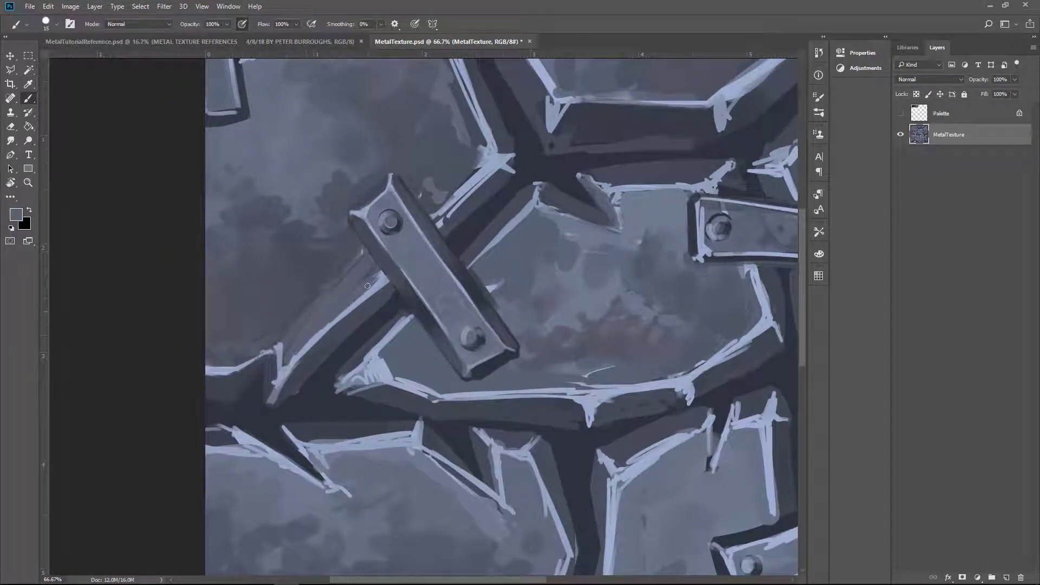
{"action": "key", "text": "bracketleft"}
{"action": "key", "text": "bracketleft"}
{"action": "key", "text": "bracketleft"}
{"action": "left_click_drag", "start_coordinate": [306, 348], "coordinate": [219, 429]}
{"action": "scroll", "coordinate": [522, 280], "scroll_direction": "up", "scroll_amount": 1}
{"action": "key", "text": "bracketright"}
{"action": "key", "text": "bracketright"}
{"action": "key", "text": "bracketright"}
{"action": "key", "text": "bracketright"}
{"action": "left_click", "coordinate": [522, 280], "text": "alt"}
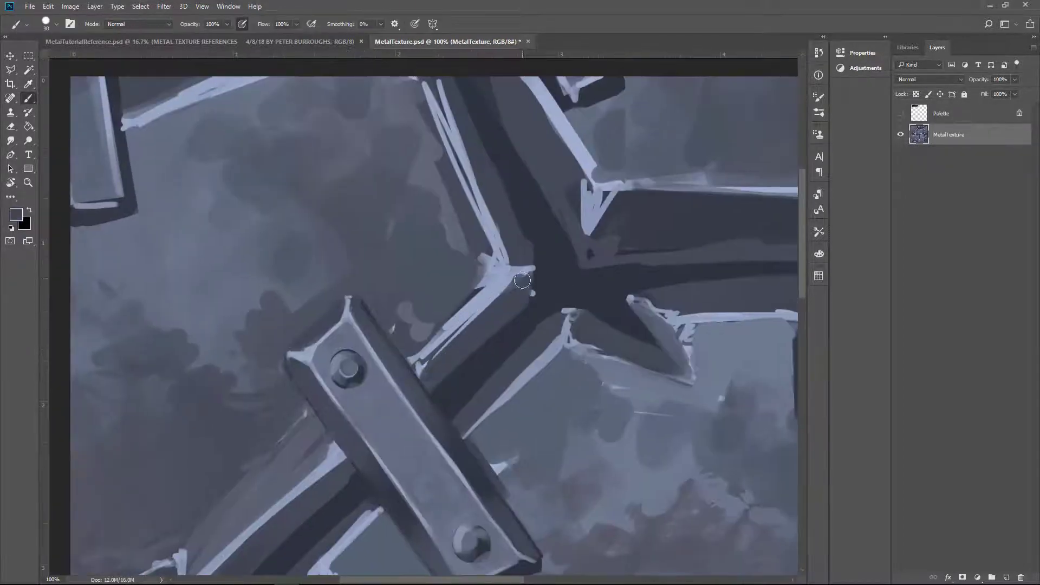
{"action": "mouse_move", "coordinate": [522, 280]}
{"action": "left_mouse_down"}
{"action": "mouse_move", "coordinate": [480, 332]}
{"action": "mouse_move", "coordinate": [464, 376]}
{"action": "left_mouse_up"}
- Repaint the beam junction's highlight edges in light blue-grey
{"action": "scroll", "coordinate": [464, 376], "scroll_direction": "down", "scroll_amount": 1}
{"action": "key", "text": "bracketright"}
{"action": "key", "text": "bracketright"}
{"action": "key", "text": "bracketright"}
{"action": "key", "text": "bracketright"}
{"action": "scroll", "coordinate": [359, 436], "scroll_direction": "down", "scroll_amount": 1}
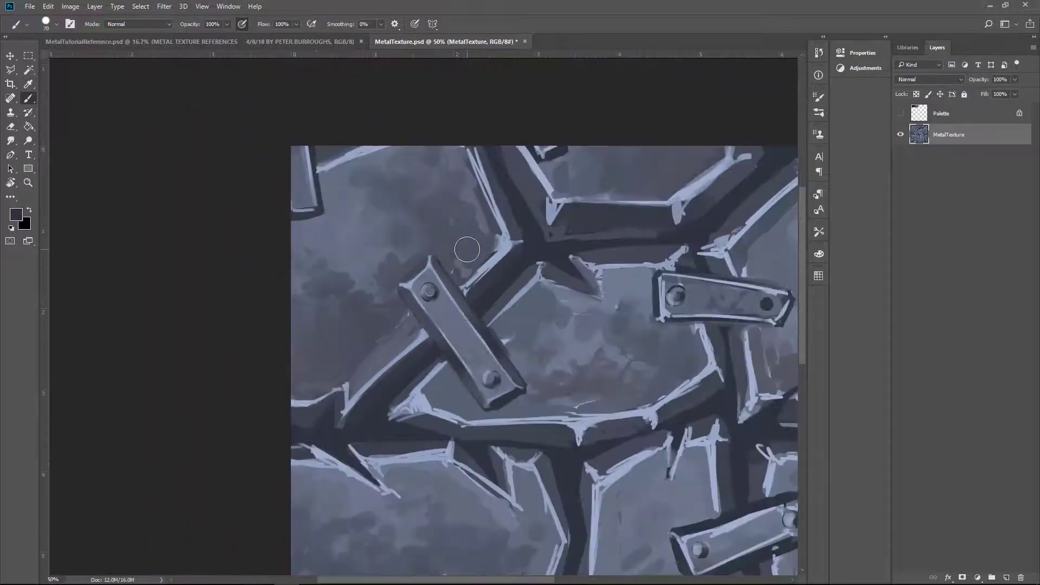
{"action": "scroll", "coordinate": [467, 250], "scroll_direction": "up", "scroll_amount": 1}
{"action": "key", "text": "bracketleft"}
{"action": "key", "text": "bracketleft"}
{"action": "key", "text": "bracketleft"}
{"action": "key", "text": "bracketleft"}
{"action": "left_click", "coordinate": [517, 304], "text": "alt"}
{"action": "scroll", "coordinate": [525, 201], "scroll_direction": "up", "scroll_amount": 1}
{"action": "key", "text": "bracketleft"}
{"action": "left_click", "coordinate": [458, 320], "text": "alt"}
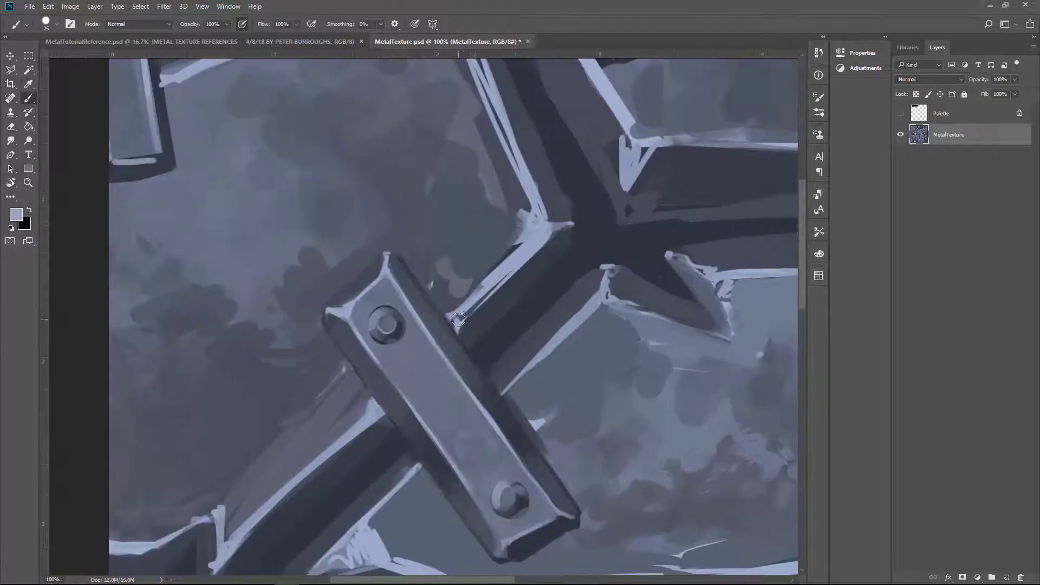
{"action": "left_click_drag", "start_coordinate": [511, 269], "coordinate": [471, 312]}
{"action": "left_click_drag", "start_coordinate": [536, 195], "coordinate": [465, 298]}
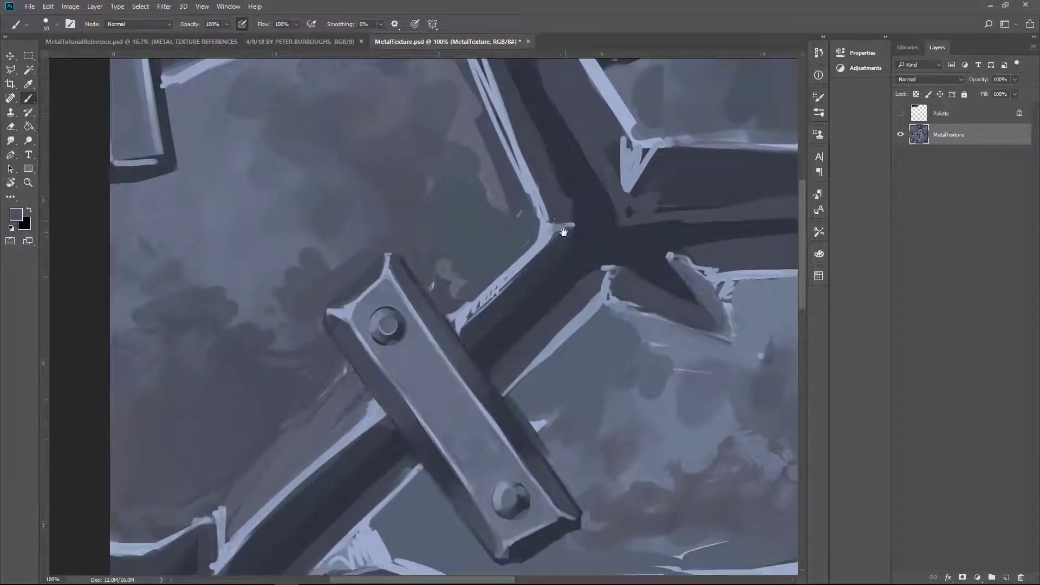
- Touch up the beam junction's edge with freshly sampled colours
{"action": "key", "text": "bracketright"}
{"action": "key", "text": "bracketright"}
{"action": "key", "text": "bracketright"}
{"action": "key", "text": "bracketright"}
{"action": "key", "text": "bracketright"}
{"action": "key", "text": "bracketright"}
{"action": "left_click", "coordinate": [564, 237], "text": "alt"}
{"action": "left_click_drag", "start_coordinate": [563, 237], "coordinate": [567, 239]}
{"action": "left_click", "coordinate": [561, 231], "text": "alt"}
{"action": "left_click", "coordinate": [557, 202], "text": "alt"}
{"action": "left_click_drag", "start_coordinate": [558, 202], "coordinate": [566, 234]}
- Deepen the beam's shadow toward the junction and add a light highlight up its vertical edge
{"action": "key", "text": "bracketright"}
{"action": "left_click", "coordinate": [529, 284], "text": "alt"}
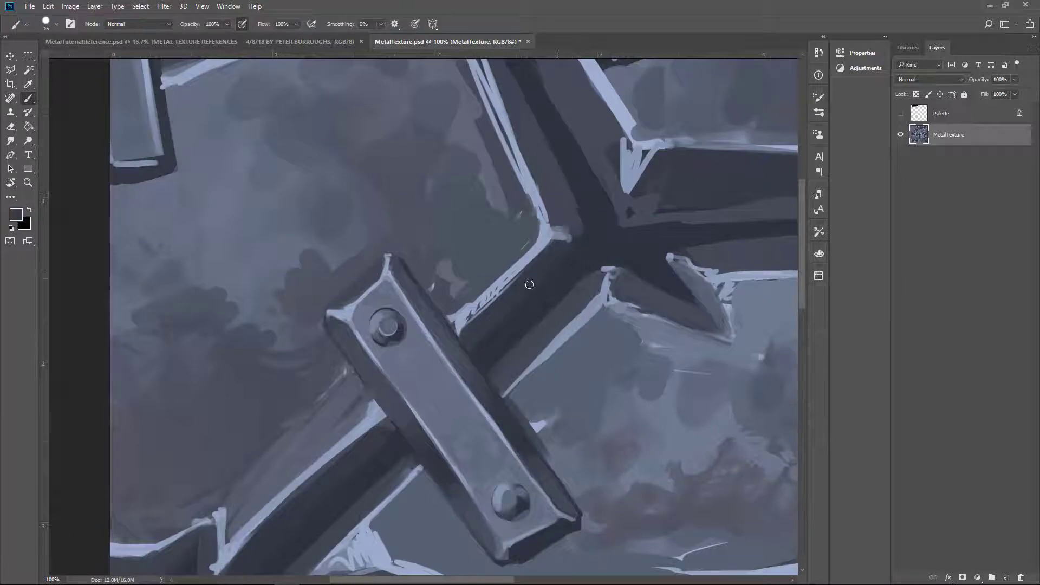
{"action": "key", "text": "bracketleft"}
{"action": "key", "text": "bracketleft"}
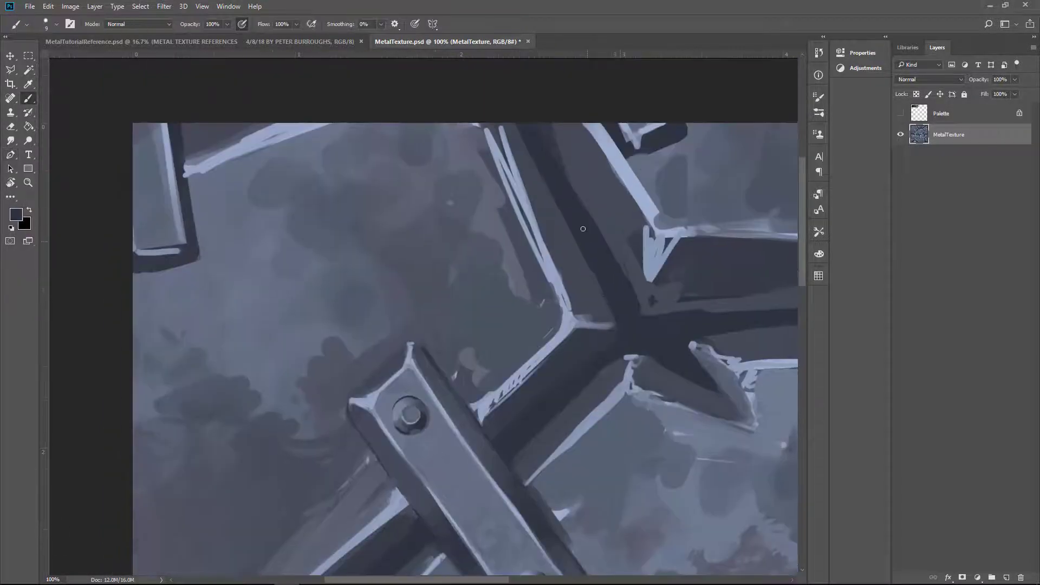
{"action": "left_click_drag", "start_coordinate": [520, 86], "coordinate": [542, 150]}
{"action": "left_click_drag", "start_coordinate": [563, 411], "coordinate": [694, 337]}
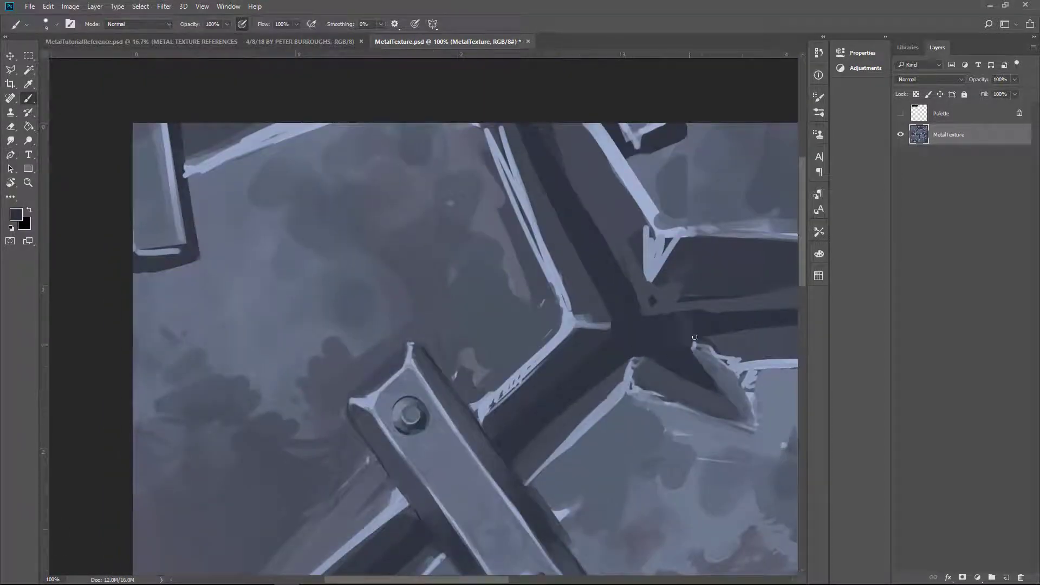
{"action": "left_click_drag", "start_coordinate": [655, 278], "coordinate": [656, 208]}
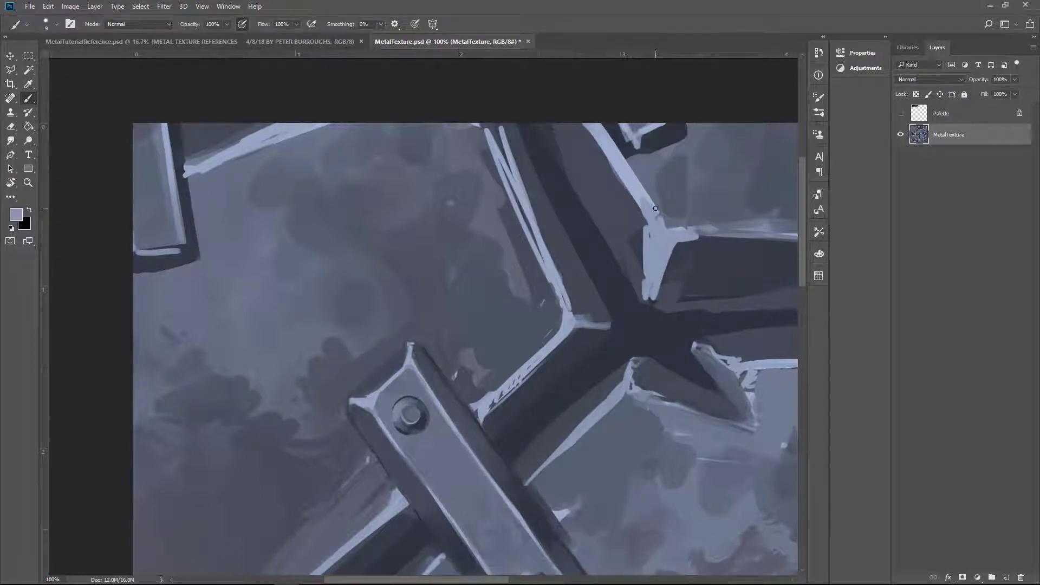
- Turn the beam's dotted top-left highlight into a clean, sharp edge
{"action": "key", "text": "bracketleft"}
{"action": "key", "text": "bracketleft"}
{"action": "mouse_move", "coordinate": [504, 124]}
{"action": "left_mouse_down"}
{"action": "mouse_move", "coordinate": [563, 303]}
{"action": "mouse_move", "coordinate": [557, 276]}
{"action": "left_mouse_up"}
{"action": "left_click_drag", "start_coordinate": [498, 149], "coordinate": [569, 304]}
{"action": "key", "text": "bracketright"}
{"action": "key", "text": "bracketright"}
{"action": "key", "text": "bracketright"}
{"action": "left_click_drag", "start_coordinate": [501, 205], "coordinate": [542, 297]}
- Darken the top-left beam's edge above the diagonal highlight
{"action": "key", "text": "bracketleft"}
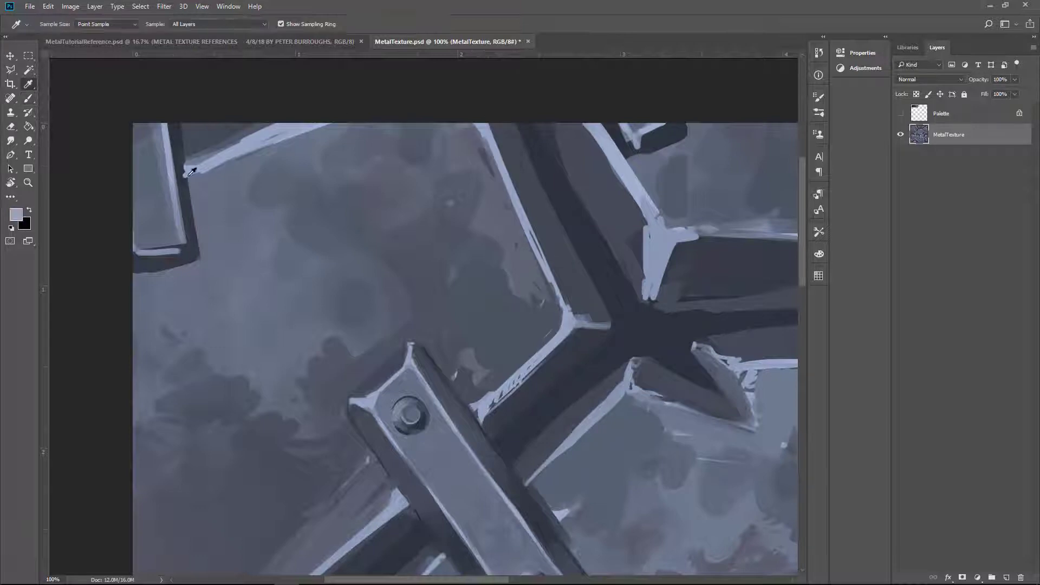
{"action": "left_click_drag", "start_coordinate": [187, 212], "coordinate": [187, 163]}
{"action": "left_click_drag", "start_coordinate": [193, 255], "coordinate": [195, 126]}
{"action": "left_click_drag", "start_coordinate": [276, 143], "coordinate": [198, 172]}
{"action": "left_click_drag", "start_coordinate": [336, 118], "coordinate": [206, 144]}
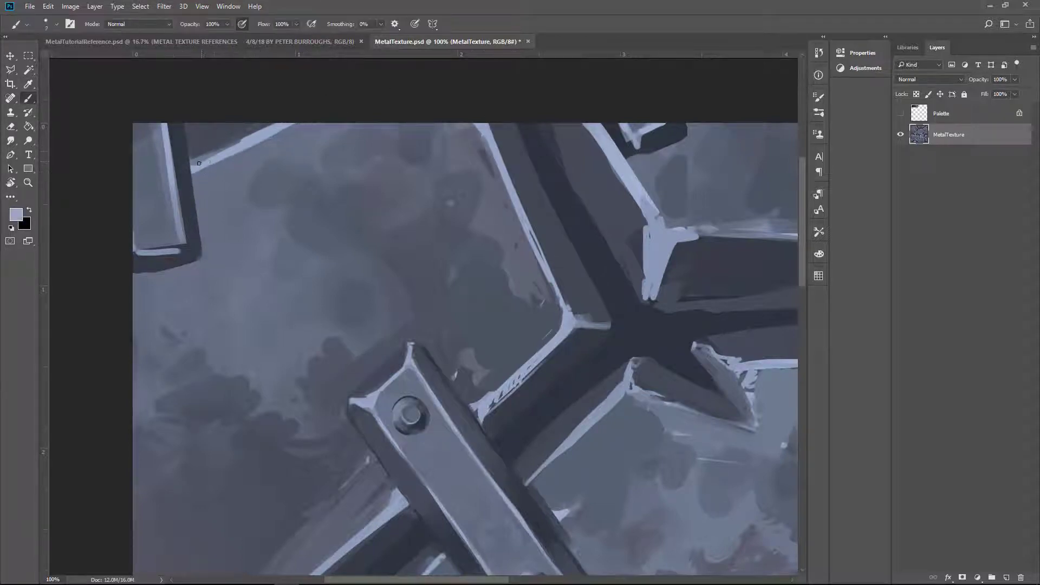
{"action": "key", "text": "ctrl+minus"}
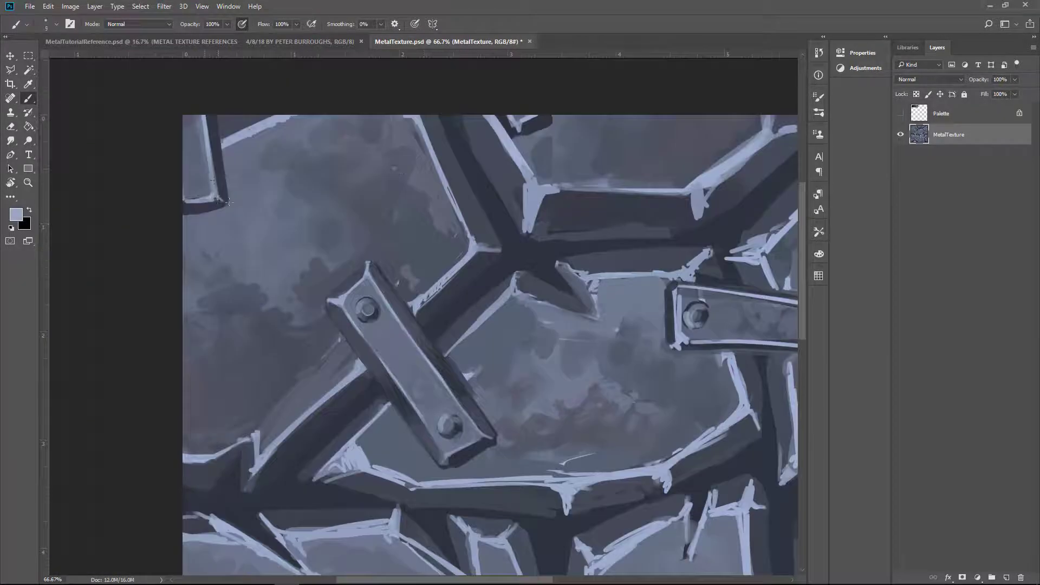
{"action": "scroll", "coordinate": [329, 150], "scroll_direction": "right", "scroll_amount": 3}
{"action": "key", "text": "ctrl+plus"}
- Paint light strokes along the beam highlight and cover its light lower band in dark
{"action": "mouse_move", "coordinate": [387, 238]}
{"action": "left_mouse_down"}
{"action": "mouse_move", "coordinate": [401, 196]}
{"action": "mouse_move", "coordinate": [468, 208]}
{"action": "left_mouse_up"}
{"action": "key", "text": "bracketleft"}
{"action": "key", "text": "bracketleft"}
{"action": "key", "text": "bracketleft"}
{"action": "key", "text": "bracketleft"}
{"action": "key", "text": "bracketleft"}
{"action": "key", "text": "bracketleft"}
{"action": "key", "text": "bracketleft"}
{"action": "key", "text": "b"}
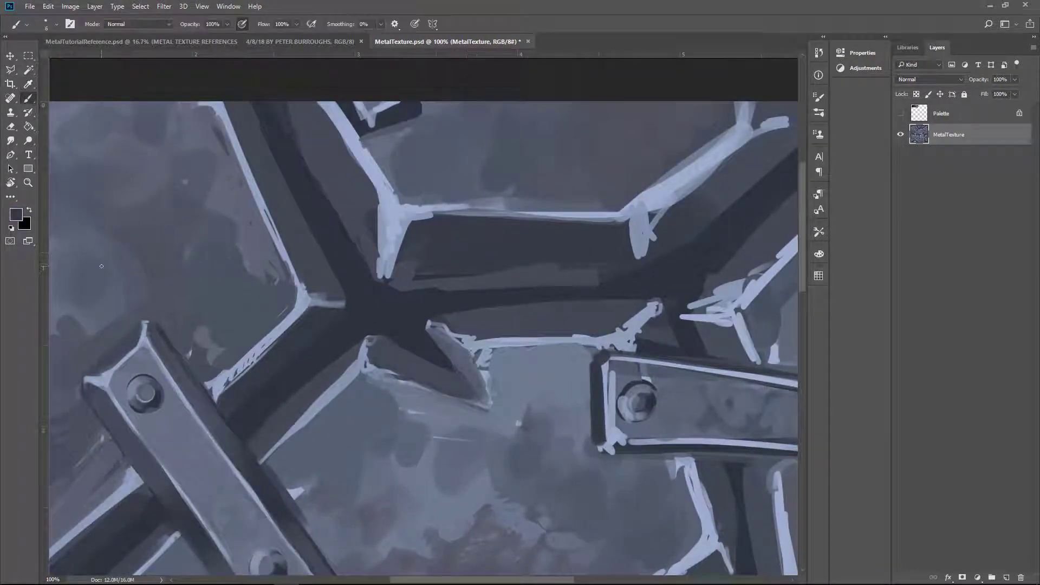
{"action": "mouse_move", "coordinate": [390, 287]}
{"action": "left_mouse_down"}
{"action": "mouse_move", "coordinate": [601, 287]}
{"action": "mouse_move", "coordinate": [390, 277]}
{"action": "left_mouse_up"}
- Repaint the beam's top edge highlight in a lighter colour up to its upper-right corner
{"action": "left_click", "coordinate": [639, 213], "text": "alt"}
{"action": "left_click_drag", "start_coordinate": [650, 260], "coordinate": [622, 211]}
{"action": "mouse_move", "coordinate": [628, 212]}
{"action": "left_mouse_down"}
{"action": "mouse_move", "coordinate": [417, 214]}
{"action": "mouse_move", "coordinate": [425, 217]}
{"action": "left_mouse_up"}
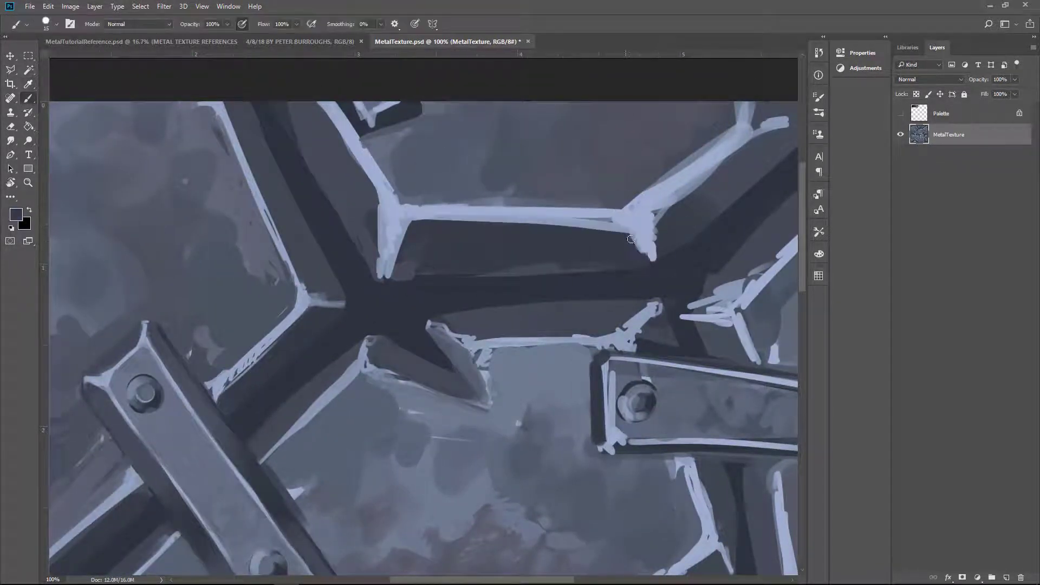
{"action": "left_click_drag", "start_coordinate": [656, 222], "coordinate": [526, 290]}
{"action": "key", "text": "bracketleft"}
{"action": "key", "text": "bracketleft"}
{"action": "left_click_drag", "start_coordinate": [622, 184], "coordinate": [668, 194]}
{"action": "left_click", "coordinate": [689, 192], "text": "alt"}
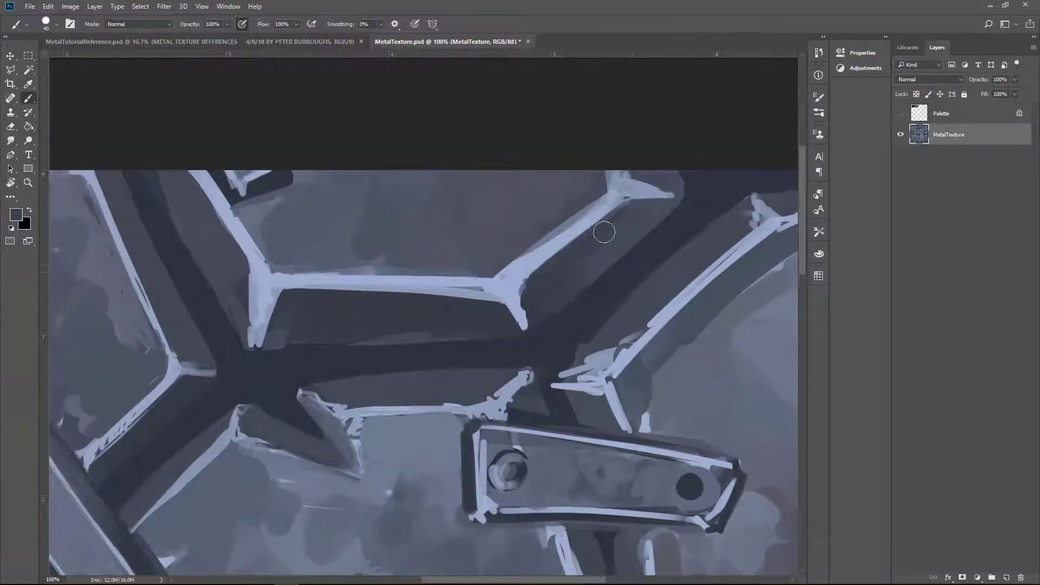
- Pick up light blue-grey and paint fine highlights along the angled bar's edges
{"action": "key", "text": "ctrl+minus"}
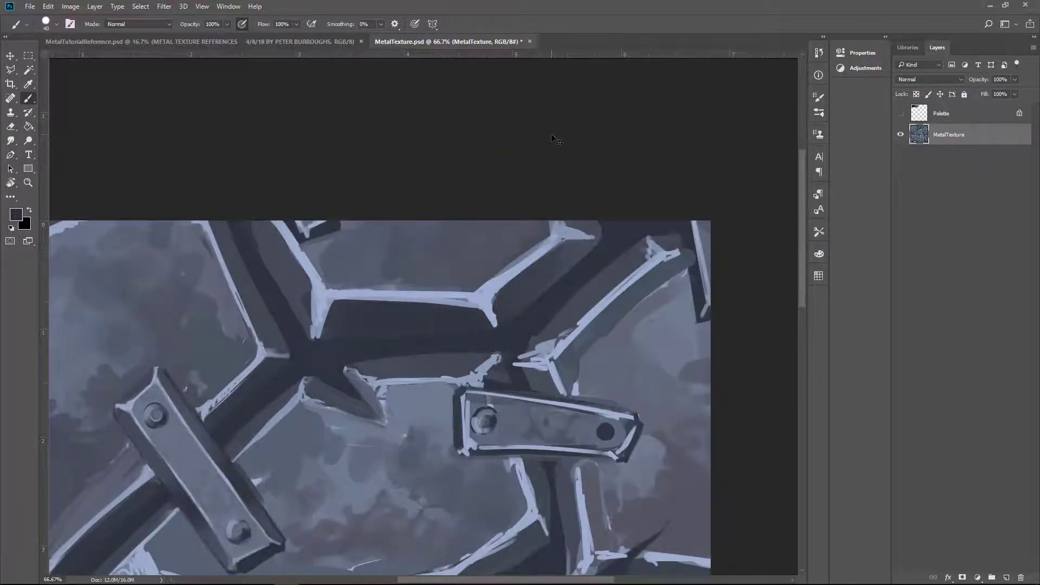
{"action": "key", "text": "ctrl+plus"}
{"action": "key", "text": "bracketleft"}
{"action": "key", "text": "bracketleft"}
{"action": "key", "text": "bracketleft"}
{"action": "key", "text": "bracketleft"}
{"action": "key", "text": "bracketleft"}
{"action": "key", "text": "bracketleft"}
{"action": "key", "text": "bracketleft"}
{"action": "left_click", "coordinate": [252, 324], "text": "alt"}
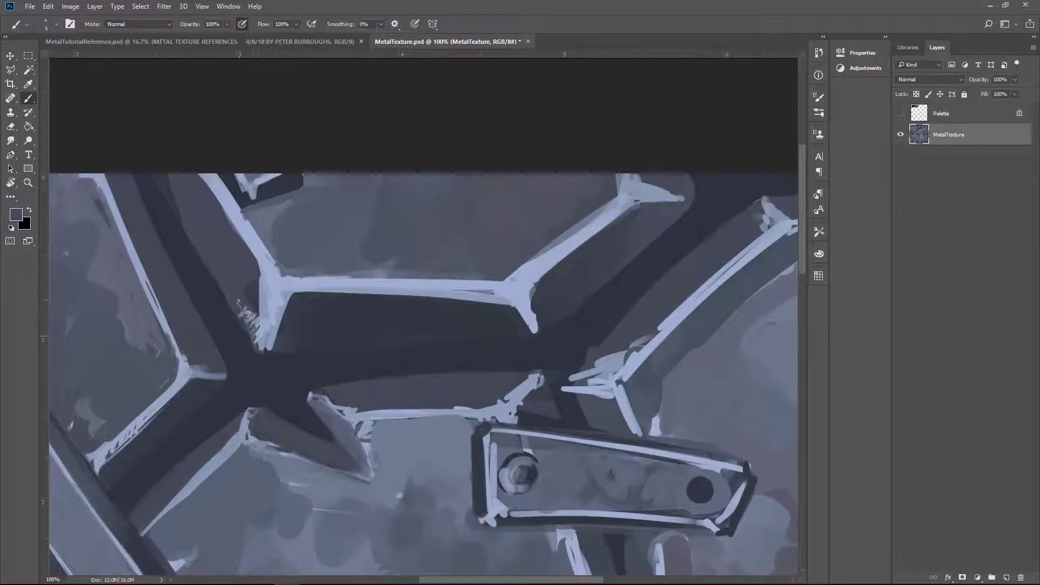
{"action": "left_click", "coordinate": [269, 248], "text": "alt"}
{"action": "mouse_move", "coordinate": [341, 413]}
{"action": "left_mouse_down"}
{"action": "mouse_move", "coordinate": [360, 405]}
{"action": "mouse_move", "coordinate": [442, 175]}
{"action": "mouse_move", "coordinate": [458, 190]}
{"action": "left_mouse_up"}
{"action": "mouse_move", "coordinate": [476, 244]}
{"action": "left_mouse_down"}
{"action": "mouse_move", "coordinate": [349, 203]}
{"action": "mouse_move", "coordinate": [368, 211]}
{"action": "left_mouse_up"}
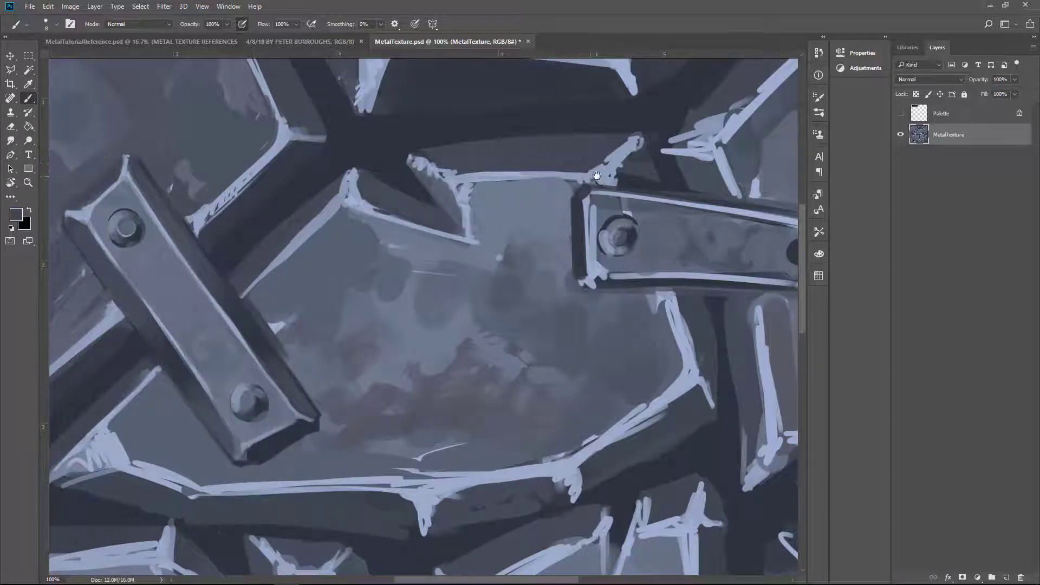
- Raise the angled bar's top edge highlight and brush soft light patches across the central plate
{"action": "mouse_move", "coordinate": [596, 175]}
{"action": "left_mouse_down"}
{"action": "mouse_move", "coordinate": [565, 188]}
{"action": "mouse_move", "coordinate": [584, 203]}
{"action": "mouse_move", "coordinate": [396, 204]}
{"action": "mouse_move", "coordinate": [523, 208]}
{"action": "left_mouse_up"}
{"action": "left_click", "coordinate": [572, 179], "text": "alt"}
{"action": "left_click", "coordinate": [541, 201], "text": "alt"}
{"action": "left_click", "coordinate": [597, 187], "text": "alt"}
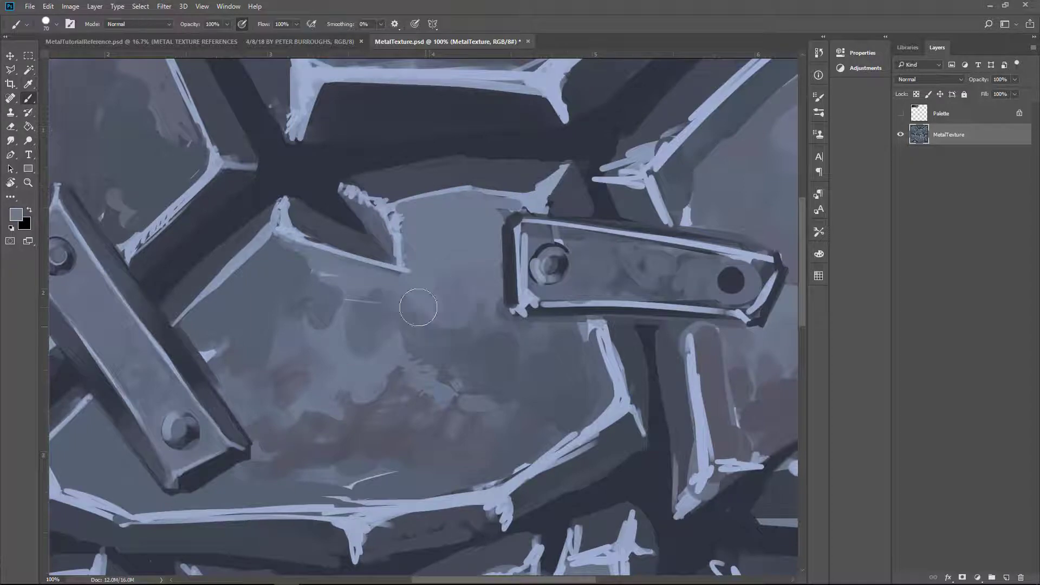
{"action": "key", "text": "]"}
{"action": "mouse_move", "coordinate": [466, 271]}
{"action": "left_mouse_down"}
{"action": "mouse_move", "coordinate": [441, 355]}
{"action": "mouse_move", "coordinate": [306, 309]}
{"action": "mouse_move", "coordinate": [277, 313]}
{"action": "left_mouse_up"}
{"action": "key", "text": "ctrl+minus"}
{"action": "key", "text": "ctrl+minus"}
{"action": "key", "text": "ctrl+minus"}
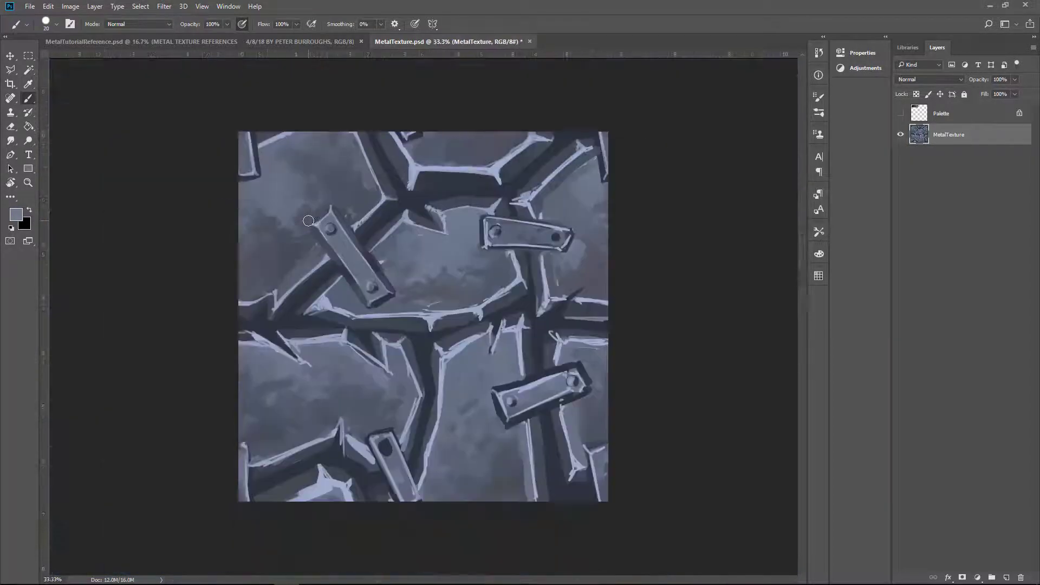
{"action": "key", "text": "ctrl+plus"}
{"action": "key", "text": "ctrl+plus"}
{"action": "key", "text": "]"}
{"action": "key", "text": "]"}
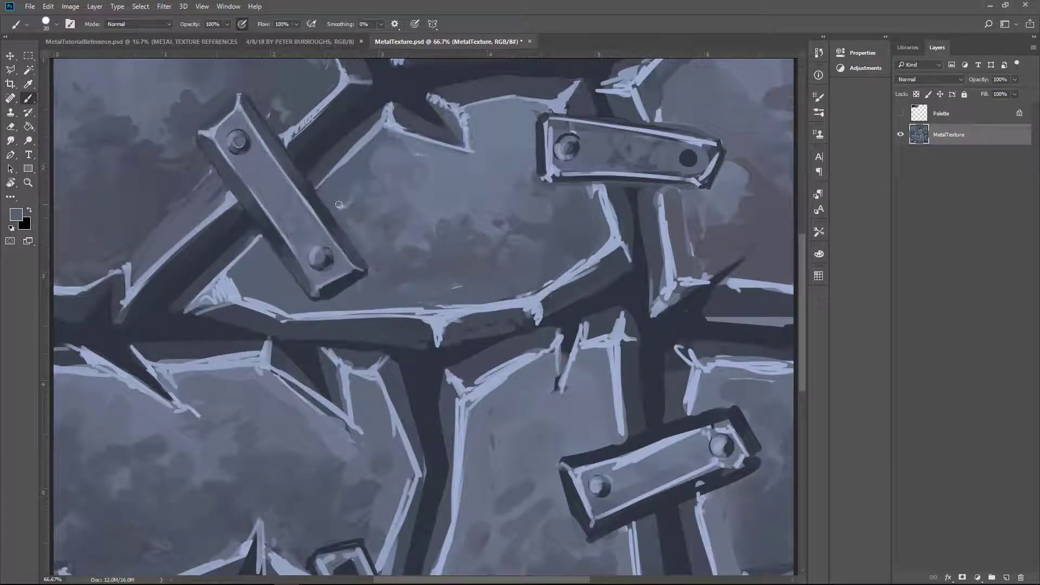
- Paint over the bar's top highlight with the darker plate grey
{"action": "key", "text": "["}
{"action": "key", "text": "["}
{"action": "key", "text": "["}
{"action": "key", "text": "["}
{"action": "left_click", "coordinate": [359, 91], "text": "alt"}
{"action": "key", "text": "bracketright"}
{"action": "key", "text": "bracketright"}
{"action": "scroll", "coordinate": [368, 136], "scroll_direction": "up", "scroll_amount": 6}
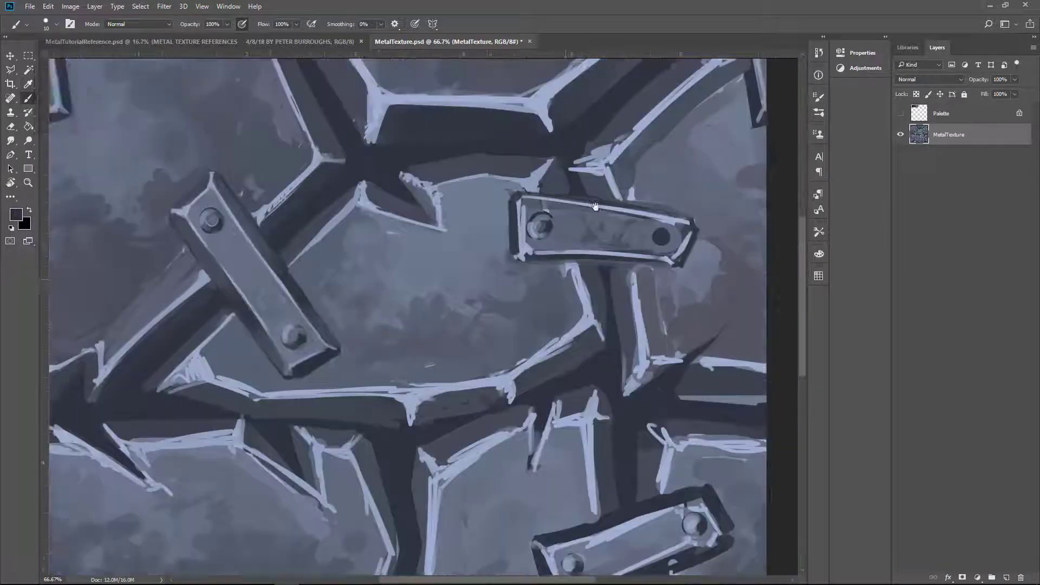
{"action": "scroll", "coordinate": [369, 135], "scroll_direction": "right", "scroll_amount": 2}
{"action": "mouse_move", "coordinate": [349, 187]}
{"action": "left_mouse_down"}
{"action": "mouse_move", "coordinate": [365, 201]}
{"action": "mouse_move", "coordinate": [595, 132]}
{"action": "mouse_move", "coordinate": [577, 155]}
{"action": "mouse_move", "coordinate": [480, 209]}
{"action": "mouse_move", "coordinate": [345, 199]}
{"action": "left_mouse_up"}
- Paint light blue highlights at the bar junction at 100% zoom
{"action": "key", "text": "bracketleft"}
{"action": "key", "text": "bracketleft"}
{"action": "key", "text": "bracketleft"}
{"action": "key", "text": "bracketleft"}
{"action": "key", "text": "bracketleft"}
{"action": "key", "text": "bracketleft"}
{"action": "key", "text": "bracketleft"}
{"action": "key", "text": "bracketleft"}
{"action": "left_click", "coordinate": [598, 138], "text": "alt"}
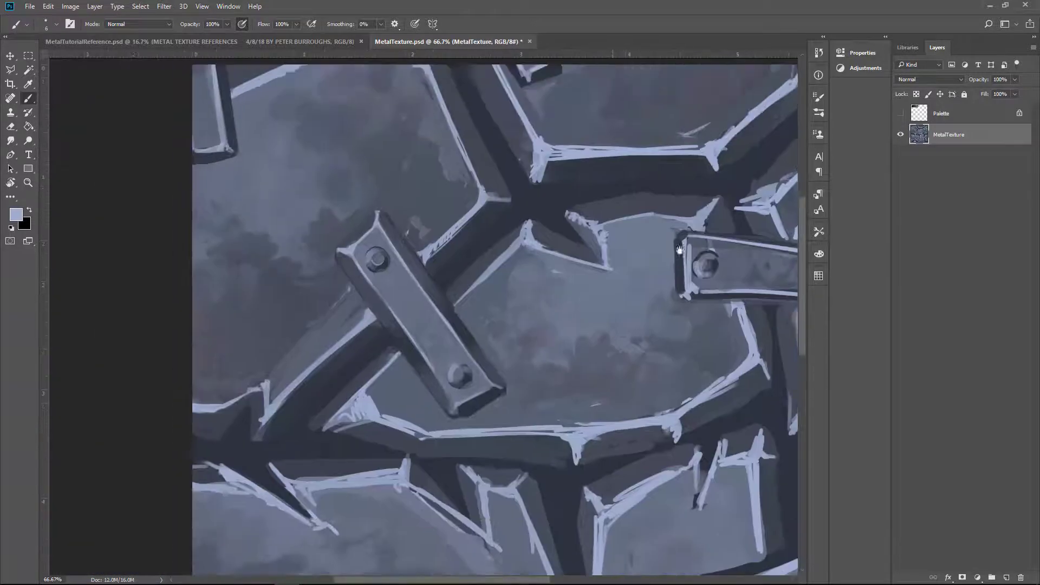
{"action": "key", "text": "ctrl+plus"}
{"action": "left_click", "coordinate": [332, 187], "text": "alt"}
{"action": "mouse_move", "coordinate": [399, 323]}
{"action": "left_mouse_down"}
{"action": "mouse_move", "coordinate": [578, 296]}
{"action": "mouse_move", "coordinate": [405, 125]}
{"action": "mouse_move", "coordinate": [427, 270]}
{"action": "mouse_move", "coordinate": [528, 246]}
{"action": "left_mouse_up"}
{"action": "left_click", "coordinate": [405, 125], "text": "alt"}
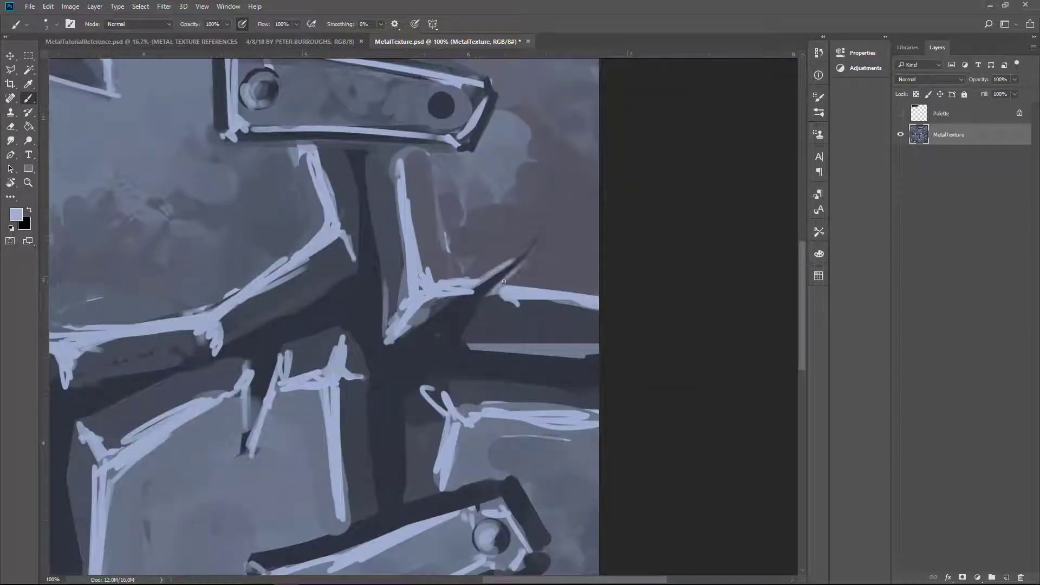
{"action": "left_click_drag", "start_coordinate": [459, 343], "coordinate": [489, 292]}
- Rework the junction highlights, covering some in grey and repainting them light blue
{"action": "key", "text": "bracketright"}
{"action": "key", "text": "bracketright"}
{"action": "key", "text": "bracketright"}
{"action": "key", "text": "bracketright"}
{"action": "key", "text": "bracketright"}
{"action": "left_click", "coordinate": [530, 325], "text": "alt"}
{"action": "mouse_move", "coordinate": [598, 303]}
{"action": "left_mouse_down"}
{"action": "mouse_move", "coordinate": [492, 297]}
{"action": "mouse_move", "coordinate": [413, 330]}
{"action": "mouse_move", "coordinate": [465, 296]}
{"action": "left_mouse_up"}
{"action": "left_click", "coordinate": [429, 297], "text": "alt"}
{"action": "left_click_drag", "start_coordinate": [401, 334], "coordinate": [506, 287]}
{"action": "left_click", "coordinate": [488, 293], "text": "alt"}
{"action": "key", "text": "bracketright"}
{"action": "left_click_drag", "start_coordinate": [390, 336], "coordinate": [425, 244]}
- Extend the vertical highlight to the bar edge and paint grey along the seam's left edge
{"action": "left_click", "coordinate": [366, 148], "text": "alt"}
{"action": "mouse_move", "coordinate": [399, 176]}
{"action": "left_mouse_down"}
{"action": "mouse_move", "coordinate": [397, 147]}
{"action": "mouse_move", "coordinate": [423, 279]}
{"action": "mouse_move", "coordinate": [477, 284]}
{"action": "left_mouse_up"}
{"action": "key", "text": "bracketleft"}
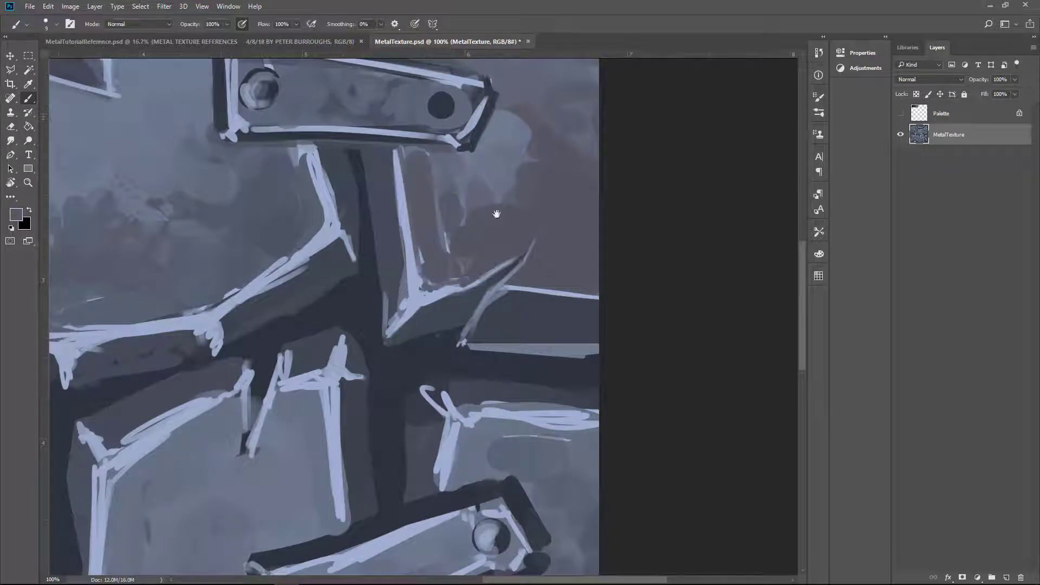
{"action": "key", "text": "ctrl+z"}
{"action": "mouse_move", "coordinate": [245, 139]}
{"action": "left_mouse_down"}
{"action": "mouse_move", "coordinate": [465, 147]}
{"action": "mouse_move", "coordinate": [441, 145]}
{"action": "left_mouse_up"}
{"action": "mouse_move", "coordinate": [338, 239]}
{"action": "left_mouse_down"}
{"action": "mouse_move", "coordinate": [358, 246]}
{"action": "mouse_move", "coordinate": [418, 160]}
{"action": "left_mouse_up"}
{"action": "left_click", "coordinate": [358, 246], "text": "alt"}
{"action": "key", "text": "bracketright"}
{"action": "key", "text": "bracketright"}
{"action": "left_click", "coordinate": [431, 187], "text": "alt"}
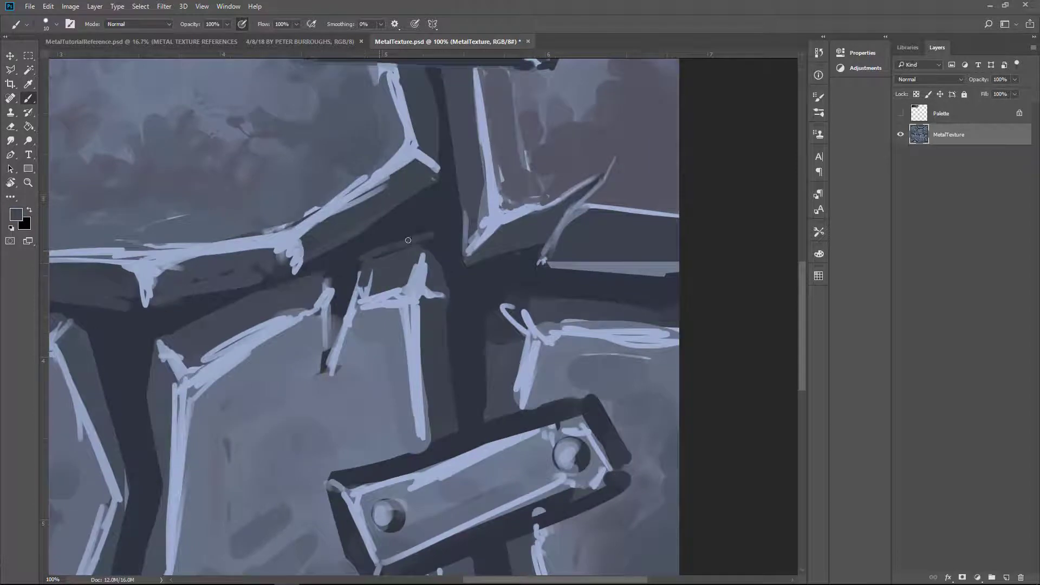
{"action": "left_click_drag", "start_coordinate": [449, 257], "coordinate": [452, 417]}
- Cover stray light highlights in grey and highlight the plate's top and right edges
{"action": "key", "text": "ctrl+0"}
{"action": "scroll", "coordinate": [439, 349], "scroll_direction": "up", "scroll_amount": 3}
{"action": "mouse_move", "coordinate": [427, 304]}
{"action": "left_mouse_down"}
{"action": "mouse_move", "coordinate": [433, 398]}
{"action": "mouse_move", "coordinate": [455, 401]}
{"action": "left_mouse_up"}
{"action": "left_click", "coordinate": [324, 380], "text": "alt"}
{"action": "mouse_move", "coordinate": [295, 353]}
{"action": "left_mouse_down"}
{"action": "mouse_move", "coordinate": [382, 311]}
{"action": "mouse_move", "coordinate": [454, 401]}
{"action": "left_mouse_up"}
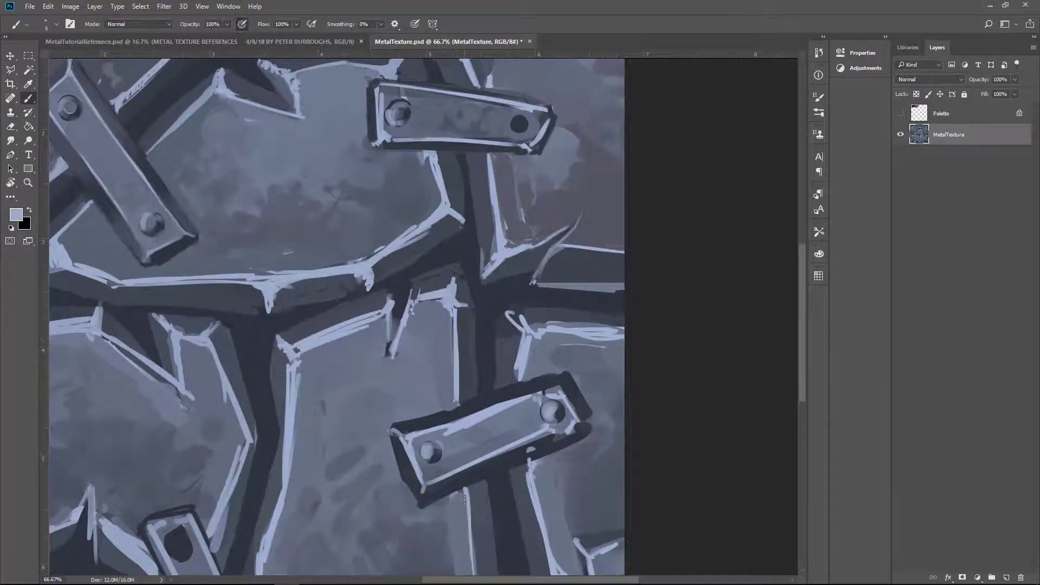
- Paint a dark rivet dot on the bar and check it against the whole tile
{"action": "scroll", "coordinate": [463, 498], "scroll_direction": "down", "scroll_amount": 3}
{"action": "scroll", "coordinate": [365, 399], "scroll_direction": "left", "scroll_amount": 3}
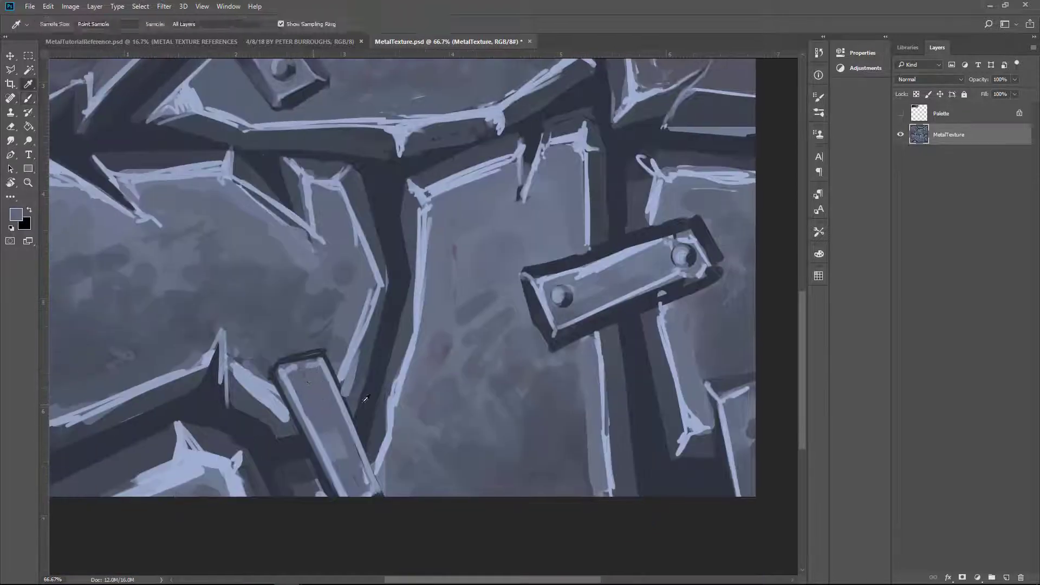
{"action": "left_click", "coordinate": [365, 399], "text": "alt"}
{"action": "left_click", "coordinate": [308, 385]}
{"action": "left_click", "coordinate": [301, 388], "text": "alt"}
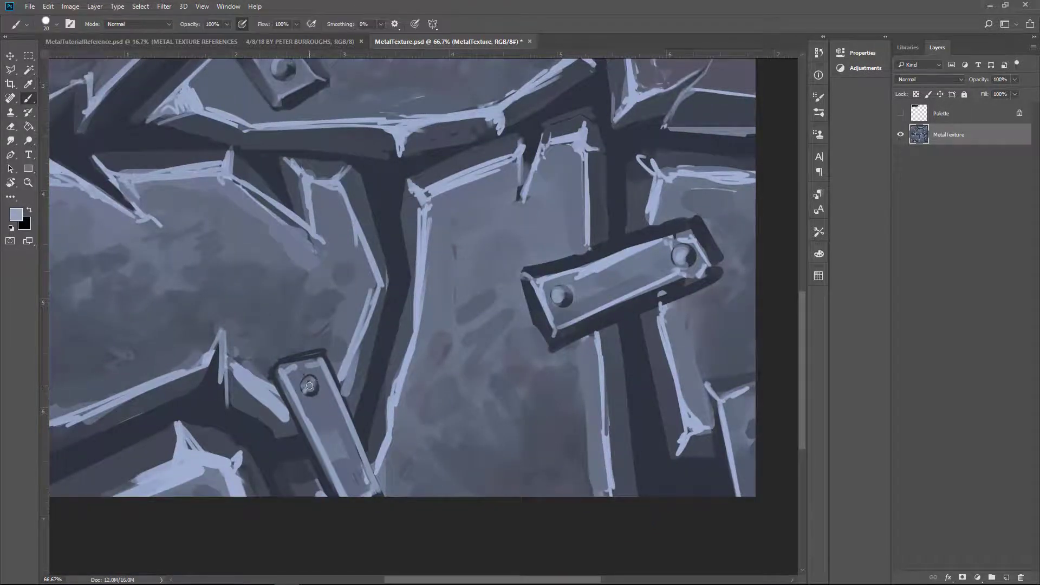
{"action": "key", "text": "ctrl+minus"}
{"action": "key", "text": "ctrl+minus"}
{"action": "key", "text": "ctrl+plus"}
{"action": "key", "text": "ctrl+plus"}
{"action": "key", "text": "ctrl+plus"}
{"action": "key", "text": "ctrl+minus"}
{"action": "key", "text": "ctrl+minus"}
{"action": "key", "text": "ctrl+minus"}
{"action": "left_click", "coordinate": [628, 295], "text": "alt"}
{"action": "key", "text": "ctrl+minus"}
{"action": "key", "text": "ctrl+minus"}
{"action": "key", "text": "ctrl+minus"}
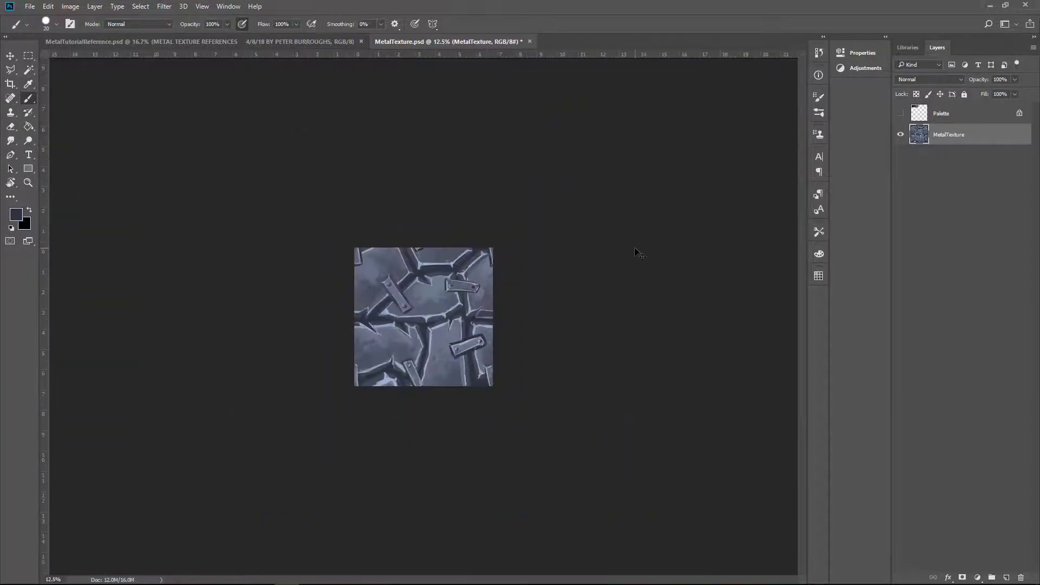
{"action": "key", "text": "ctrl+plus"}
{"action": "key", "text": "ctrl+plus"}
{"action": "key", "text": "ctrl+plus"}
{"action": "key", "text": "ctrl+plus"}
{"action": "key", "text": "ctrl+plus"}
{"action": "key", "text": "ctrl+plus"}
{"action": "key", "text": "ctrl+plus"}
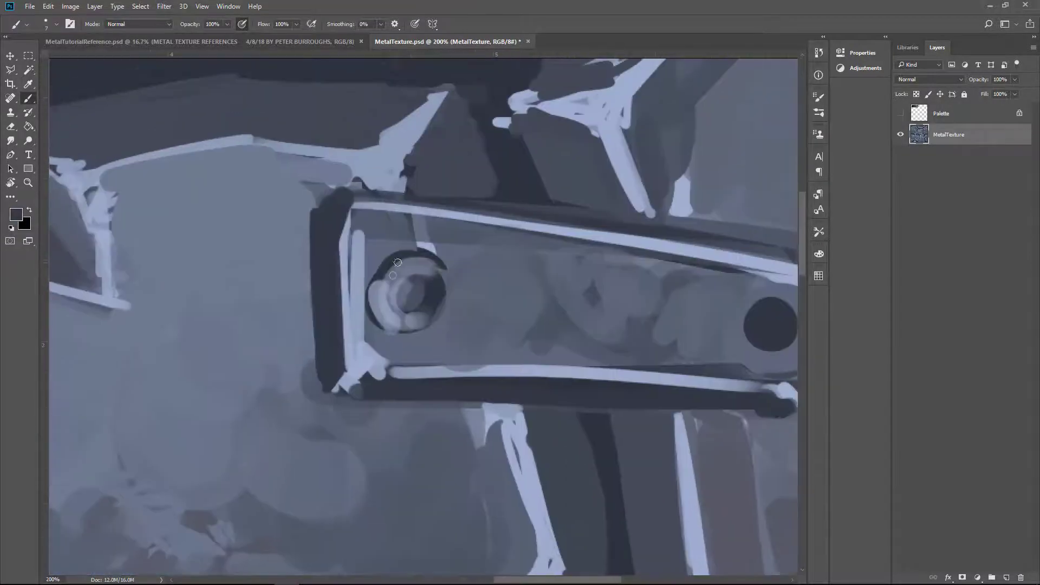
- Shade the rivet as a ring with light strokes, a dark centre and darkened left side
{"action": "left_click", "coordinate": [385, 300], "text": "alt"}
{"action": "key", "text": "bracketright"}
{"action": "key", "text": "bracketright"}
{"action": "key", "text": "bracketright"}
{"action": "mouse_move", "coordinate": [389, 259]}
{"action": "left_mouse_down"}
{"action": "mouse_move", "coordinate": [384, 288]}
{"action": "mouse_move", "coordinate": [416, 298]}
{"action": "mouse_move", "coordinate": [396, 224]}
{"action": "mouse_move", "coordinate": [435, 298]}
{"action": "mouse_move", "coordinate": [397, 317]}
{"action": "mouse_move", "coordinate": [431, 254]}
{"action": "left_mouse_up"}
{"action": "left_click", "coordinate": [412, 295], "text": "alt"}
{"action": "key", "text": "bracketright"}
{"action": "left_click", "coordinate": [433, 325], "text": "alt"}
{"action": "left_click", "coordinate": [388, 292], "text": "alt"}
{"action": "key", "text": "bracketleft"}
{"action": "key", "text": "bracketleft"}
{"action": "key", "text": "bracketleft"}
{"action": "key", "text": "bracketleft"}
{"action": "key", "text": "bracketleft"}
{"action": "key", "text": "bracketleft"}
{"action": "key", "text": "bracketleft"}
{"action": "key", "text": "bracketleft"}
{"action": "key", "text": "bracketleft"}
{"action": "left_click", "coordinate": [381, 299]}
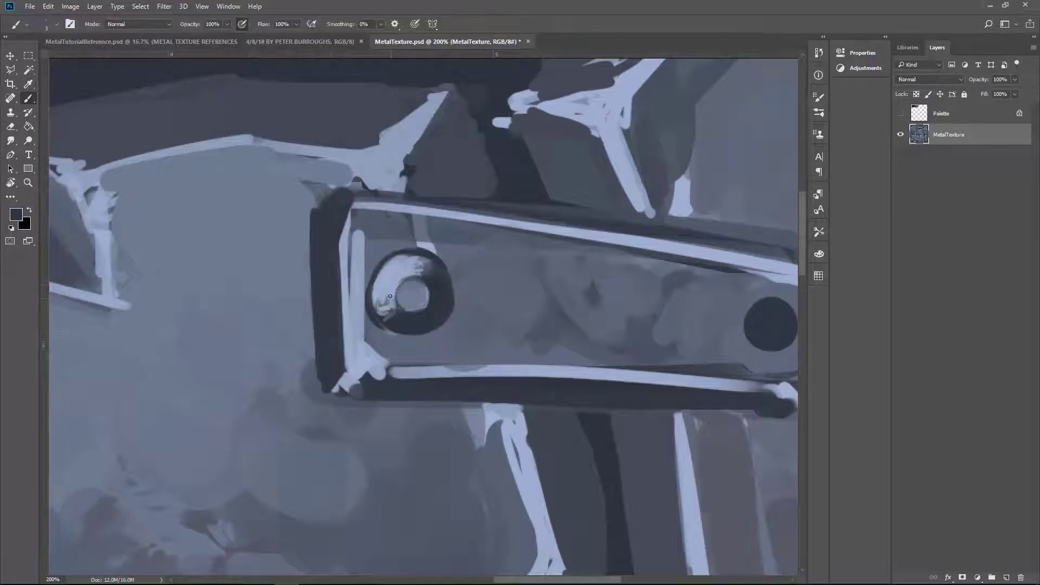
{"action": "key", "text": "bracketright"}
{"action": "key", "text": "bracketright"}
{"action": "key", "text": "bracketright"}
{"action": "key", "text": "bracketright"}
{"action": "mouse_move", "coordinate": [381, 325]}
{"action": "left_mouse_down"}
{"action": "mouse_move", "coordinate": [403, 271]}
{"action": "mouse_move", "coordinate": [436, 259]}
{"action": "left_mouse_up"}
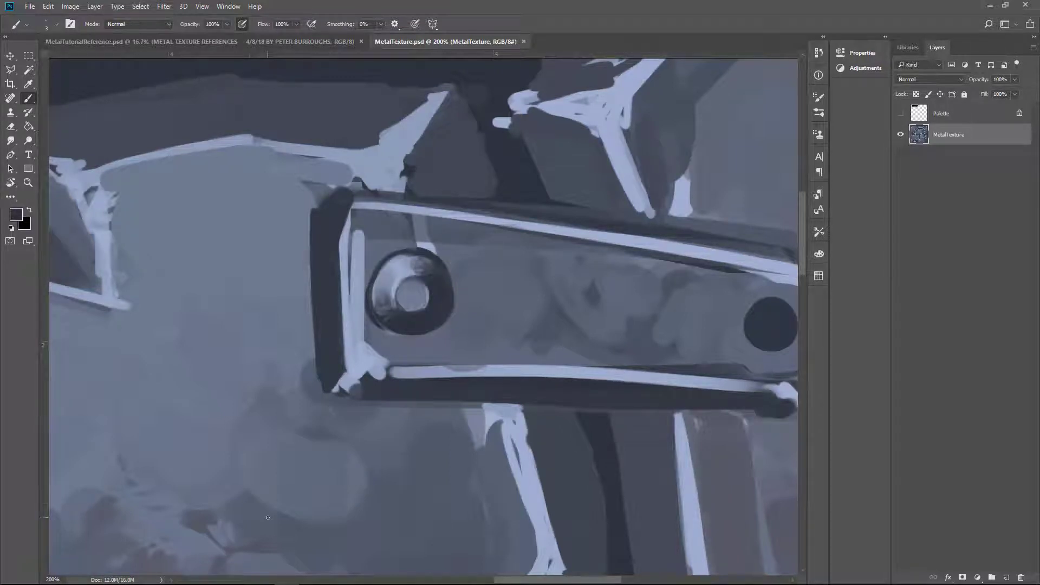
- Touch up the bar's upper-left corner and top edge, and repaint the area above the bolt
{"action": "key", "text": "bracketright"}
{"action": "left_click", "coordinate": [325, 228], "text": "alt"}
{"action": "mouse_move", "coordinate": [315, 201]}
{"action": "left_mouse_down"}
{"action": "mouse_move", "coordinate": [339, 187]}
{"action": "mouse_move", "coordinate": [361, 203]}
{"action": "mouse_move", "coordinate": [322, 188]}
{"action": "left_mouse_up"}
{"action": "left_click", "coordinate": [379, 206], "text": "alt"}
{"action": "left_click", "coordinate": [408, 193], "text": "alt"}
{"action": "left_click", "coordinate": [379, 233], "text": "alt"}
{"action": "key", "text": "bracketright"}
{"action": "key", "text": "bracketright"}
{"action": "key", "text": "bracketright"}
{"action": "key", "text": "bracketright"}
{"action": "left_click_drag", "start_coordinate": [361, 227], "coordinate": [362, 315]}
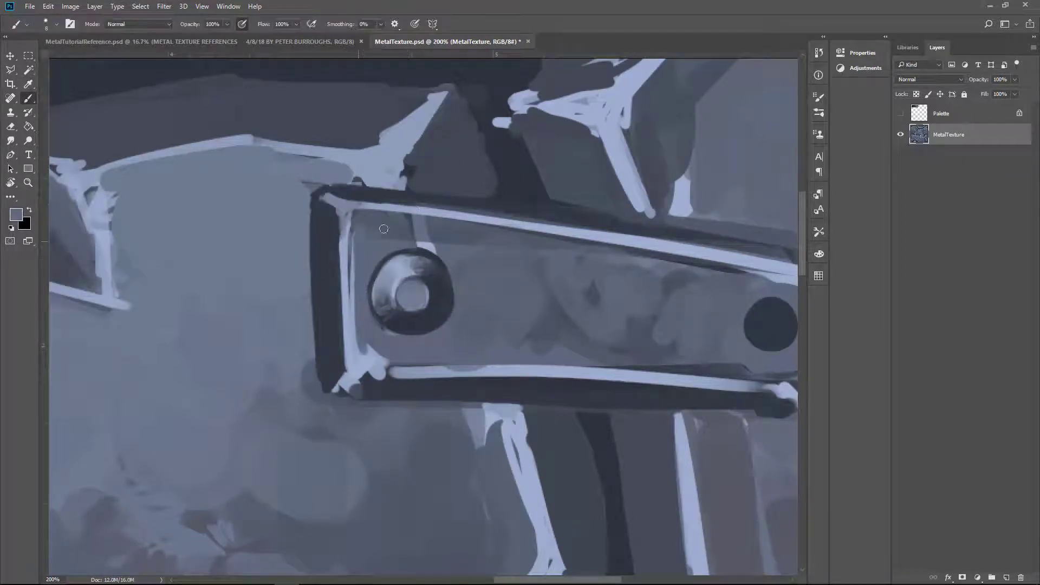
{"action": "left_click_drag", "start_coordinate": [383, 229], "coordinate": [494, 242]}
{"action": "left_click_drag", "start_coordinate": [452, 283], "coordinate": [464, 288]}
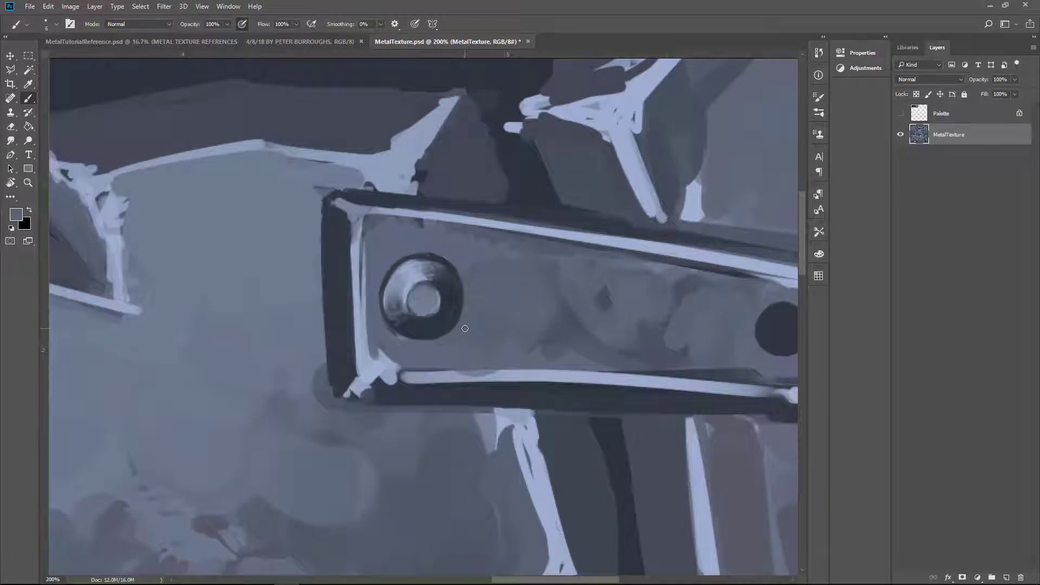
- Paint pale blue-grey highlights on the bar's lower-left and upper-left corners
{"action": "left_click", "coordinate": [401, 374], "text": "alt"}
{"action": "key", "text": "bracketleft"}
{"action": "key", "text": "bracketleft"}
{"action": "key", "text": "bracketleft"}
{"action": "key", "text": "bracketleft"}
{"action": "key", "text": "bracketleft"}
{"action": "left_click_drag", "start_coordinate": [379, 342], "coordinate": [340, 394]}
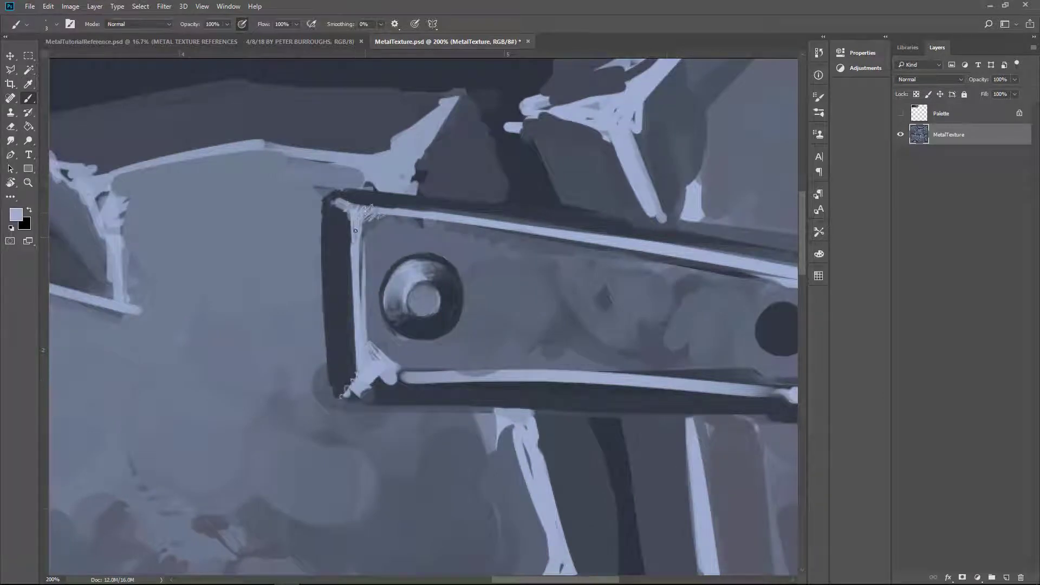
{"action": "left_click_drag", "start_coordinate": [355, 231], "coordinate": [393, 217]}
{"action": "key", "text": "ctrl+minus"}
{"action": "key", "text": "ctrl+plus"}
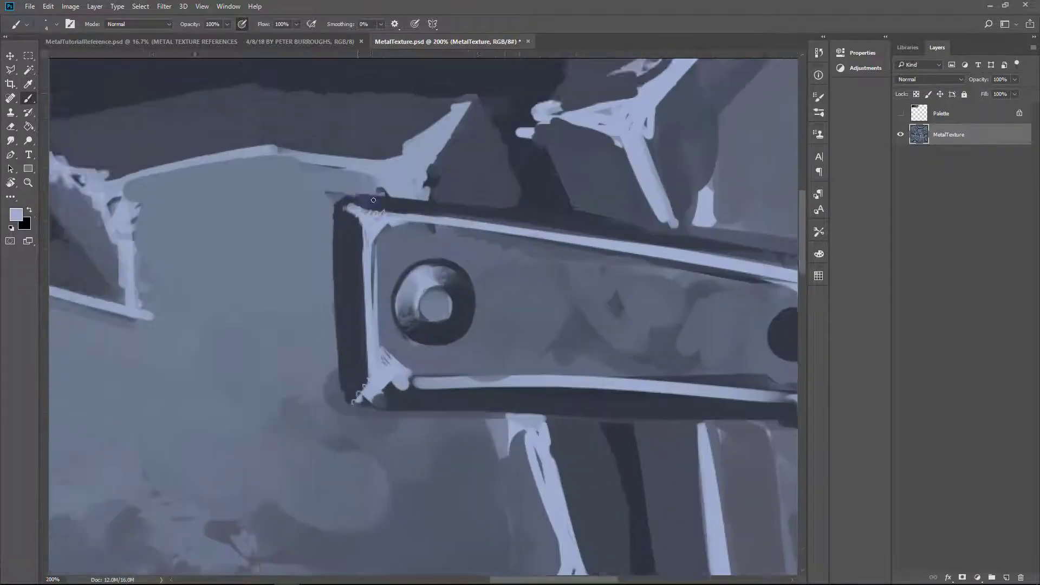
{"action": "mouse_move", "coordinate": [385, 243]}
{"action": "left_mouse_down"}
{"action": "mouse_move", "coordinate": [475, 227]}
{"action": "mouse_move", "coordinate": [413, 230]}
{"action": "mouse_move", "coordinate": [499, 190]}
{"action": "mouse_move", "coordinate": [505, 248]}
{"action": "left_mouse_up"}
{"action": "key", "text": "bracketright"}
- Paint the dark area beside the diagonal bolted bar in medium grey
{"action": "key", "text": "ctrl+minus"}
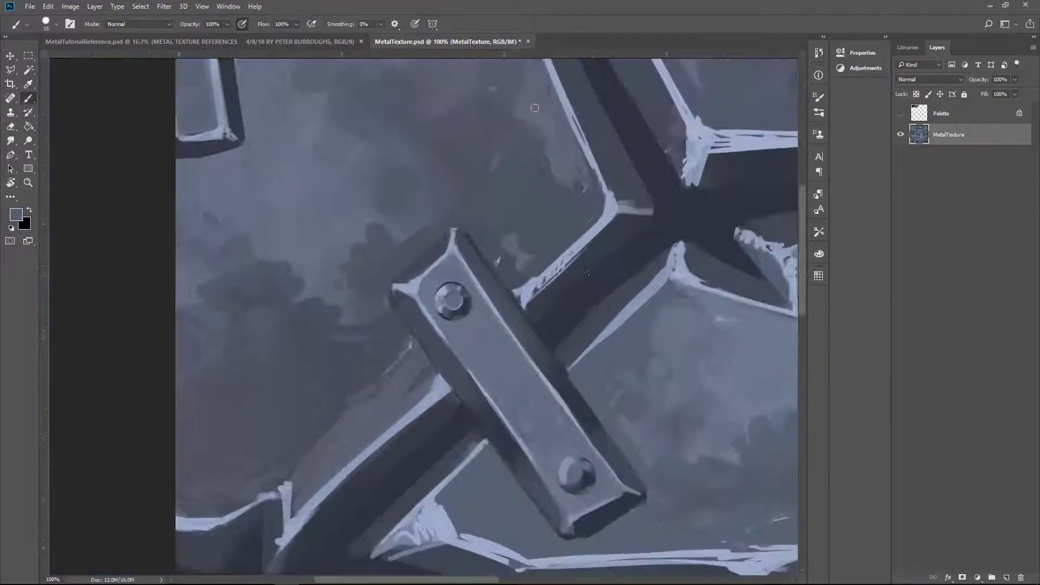
{"action": "scroll", "coordinate": [557, 251], "scroll_direction": "right", "scroll_amount": 3}
{"action": "key", "text": "bracketleft"}
{"action": "key", "text": "bracketleft"}
{"action": "key", "text": "bracketleft"}
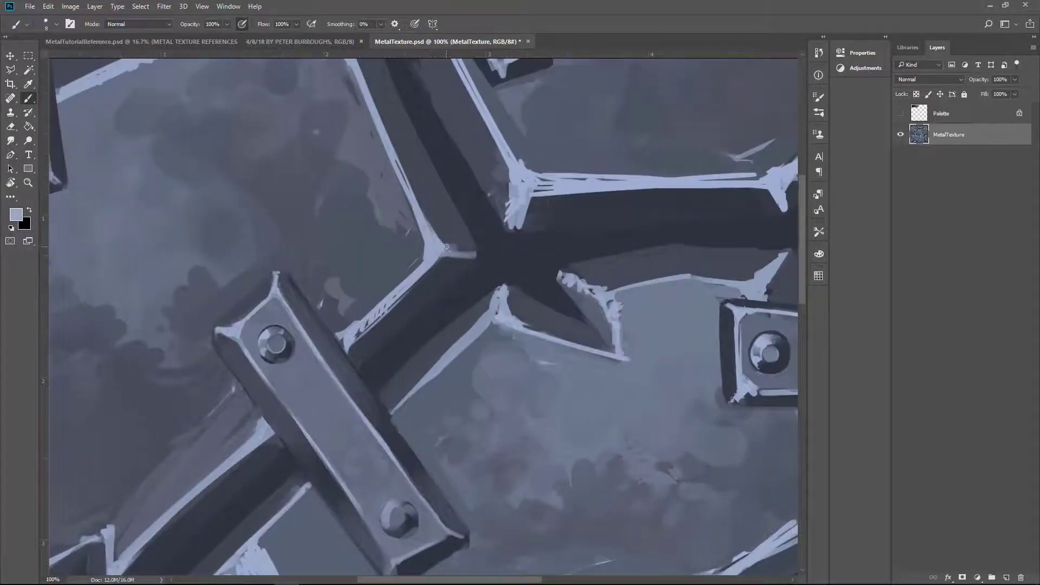
{"action": "scroll", "coordinate": [446, 246], "scroll_direction": "up", "scroll_amount": 3}
{"action": "scroll", "coordinate": [515, 186], "scroll_direction": "down", "scroll_amount": 6}
{"action": "scroll", "coordinate": [515, 186], "scroll_direction": "right", "scroll_amount": 6}
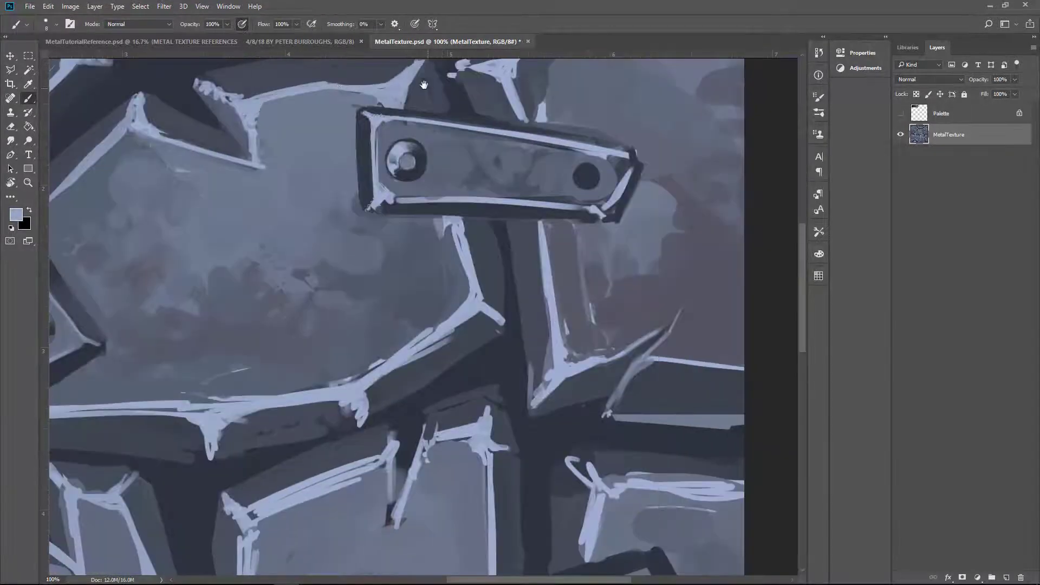
{"action": "left_click_drag", "start_coordinate": [423, 84], "coordinate": [435, 121]}
{"action": "left_click_drag", "start_coordinate": [515, 100], "coordinate": [500, 225]}
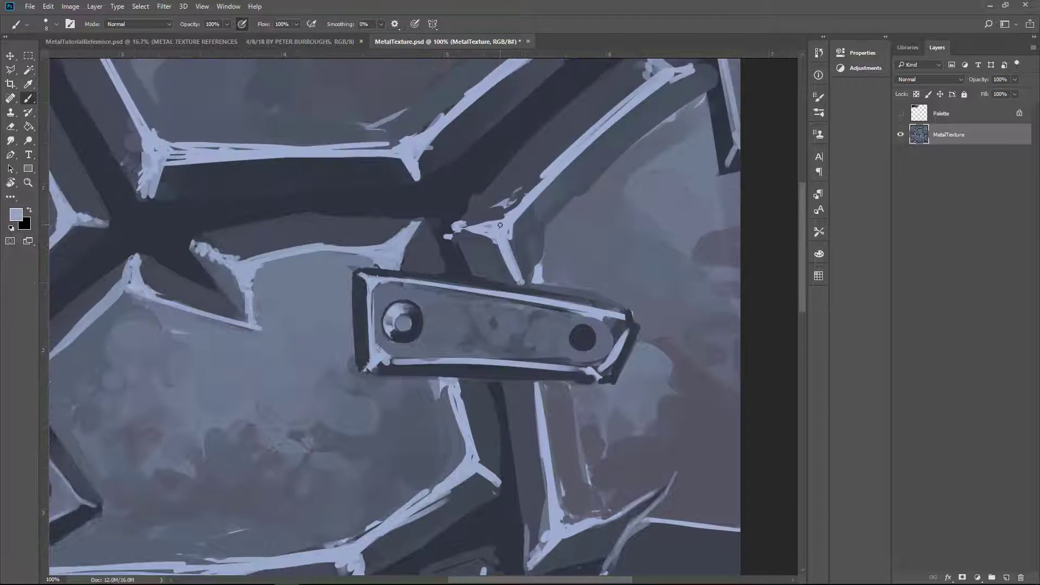
{"action": "left_click", "coordinate": [515, 162], "text": "alt"}
{"action": "mouse_move", "coordinate": [536, 273]}
{"action": "left_mouse_down"}
{"action": "mouse_move", "coordinate": [547, 214]}
{"action": "mouse_move", "coordinate": [687, 92]}
{"action": "mouse_move", "coordinate": [710, 85]}
{"action": "left_mouse_up"}
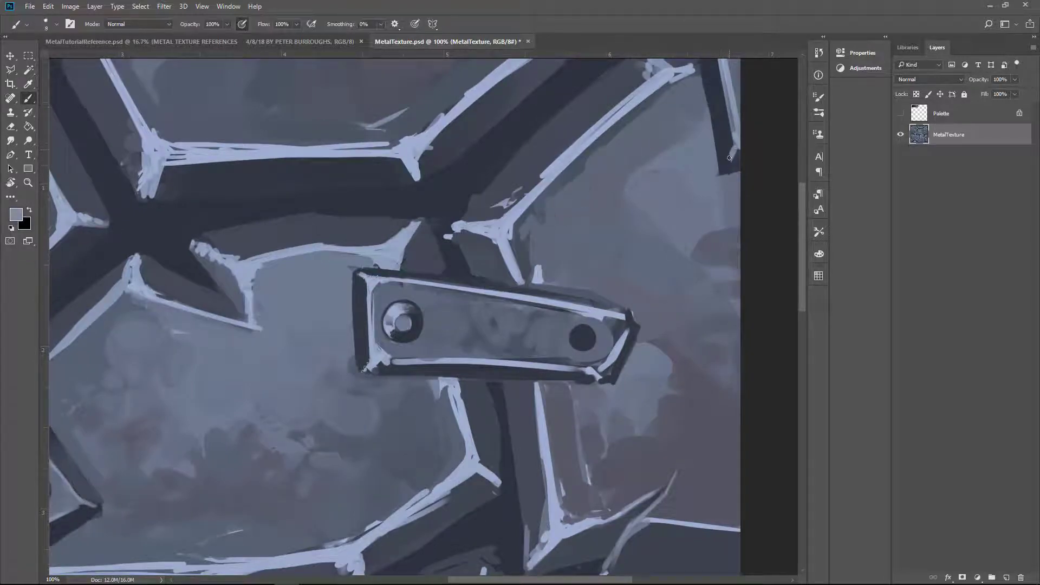
- Fill the bar's dark bolt hole and lighten its interior and lower edge
{"action": "scroll", "coordinate": [650, 162], "scroll_direction": "down", "scroll_amount": 3}
{"action": "key", "text": "bracketright"}
{"action": "left_click", "coordinate": [562, 198], "text": "alt"}
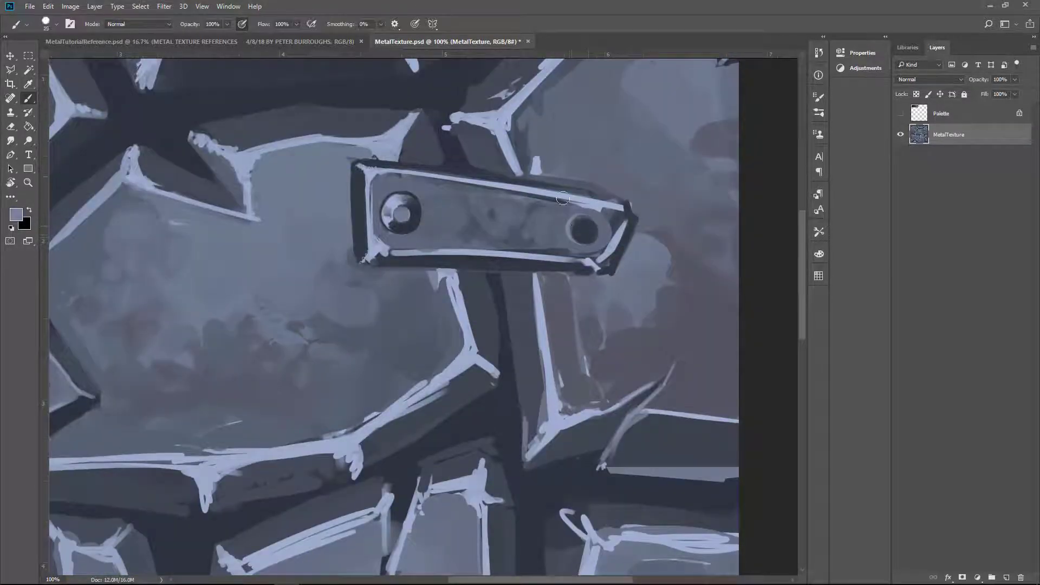
{"action": "key", "text": "bracketright"}
{"action": "key", "text": "bracketright"}
{"action": "left_click_drag", "start_coordinate": [593, 225], "coordinate": [583, 230]}
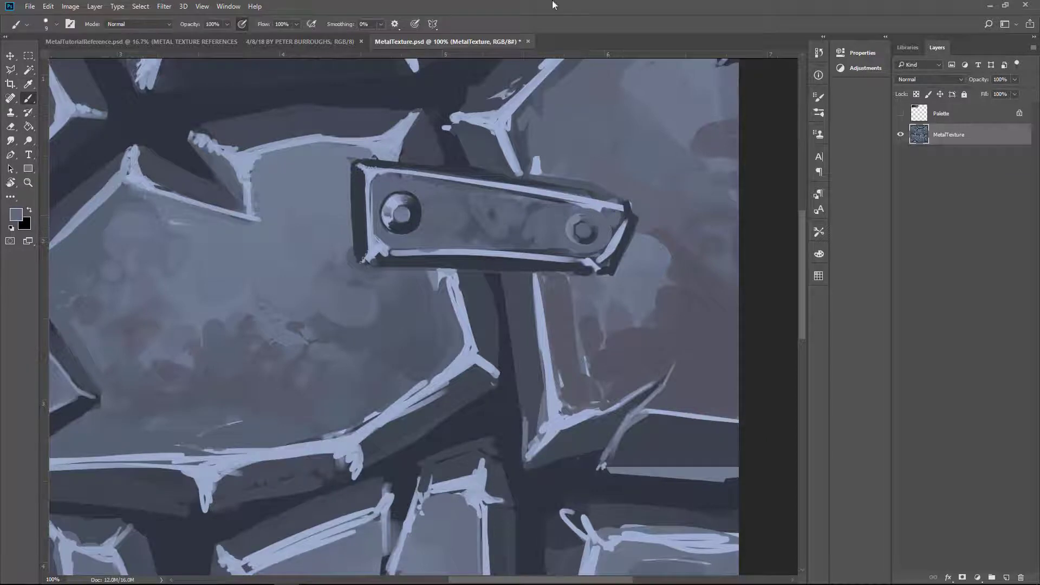
{"action": "left_click_drag", "start_coordinate": [509, 200], "coordinate": [585, 255]}
- Darken the bar's right and bottom edges and run a dark line along its top
{"action": "left_click", "coordinate": [606, 260], "text": "alt"}
{"action": "left_click_drag", "start_coordinate": [623, 222], "coordinate": [595, 268]}
{"action": "key", "text": "bracketright"}
{"action": "mouse_move", "coordinate": [525, 268]}
{"action": "left_mouse_down"}
{"action": "mouse_move", "coordinate": [604, 275]}
{"action": "mouse_move", "coordinate": [627, 213]}
{"action": "left_mouse_up"}
{"action": "left_click", "coordinate": [601, 261], "text": "alt"}
{"action": "key", "text": "bracketleft"}
{"action": "key", "text": "bracketleft"}
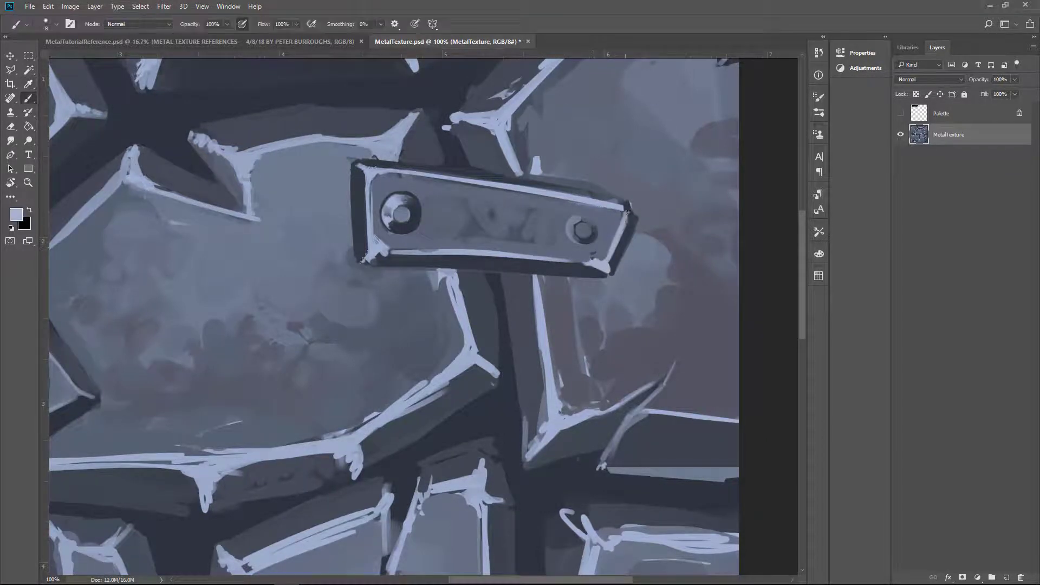
{"action": "mouse_move", "coordinate": [540, 170]}
{"action": "left_mouse_down"}
{"action": "mouse_move", "coordinate": [636, 204]}
{"action": "mouse_move", "coordinate": [380, 163]}
{"action": "left_mouse_up"}
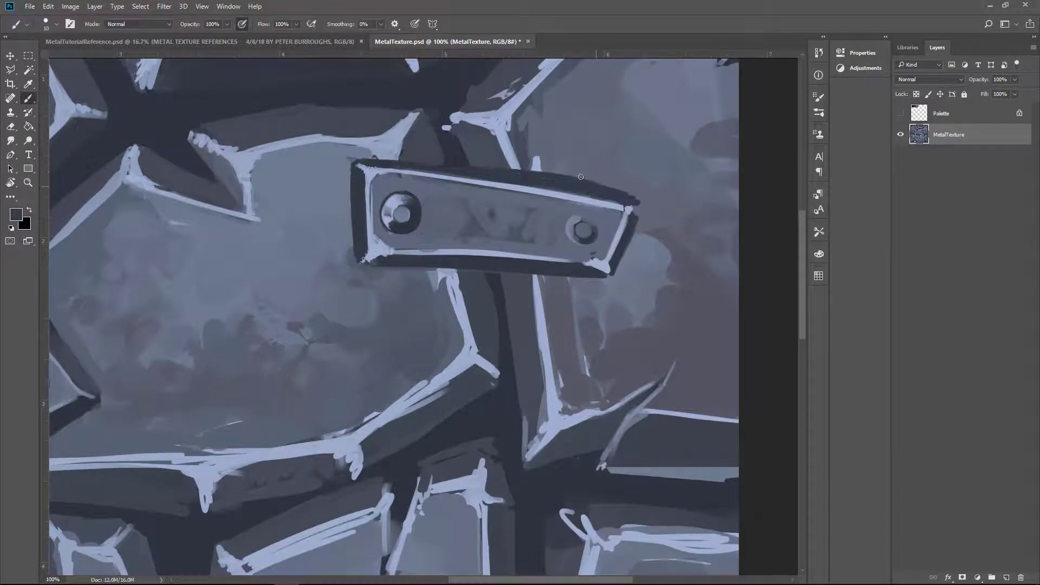
- Paint dark over the blob beside the bar's corner
{"action": "key", "text": "alt"}
{"action": "left_click", "coordinate": [568, 173], "text": "alt"}
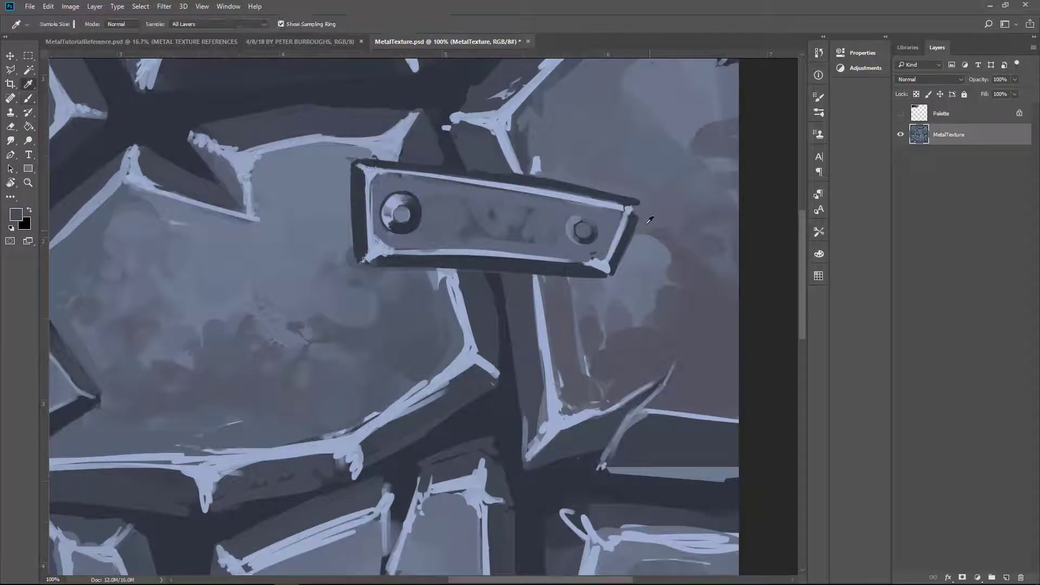
{"action": "left_click", "coordinate": [632, 252], "text": "alt"}
{"action": "left_click_drag", "start_coordinate": [644, 238], "coordinate": [655, 266]}
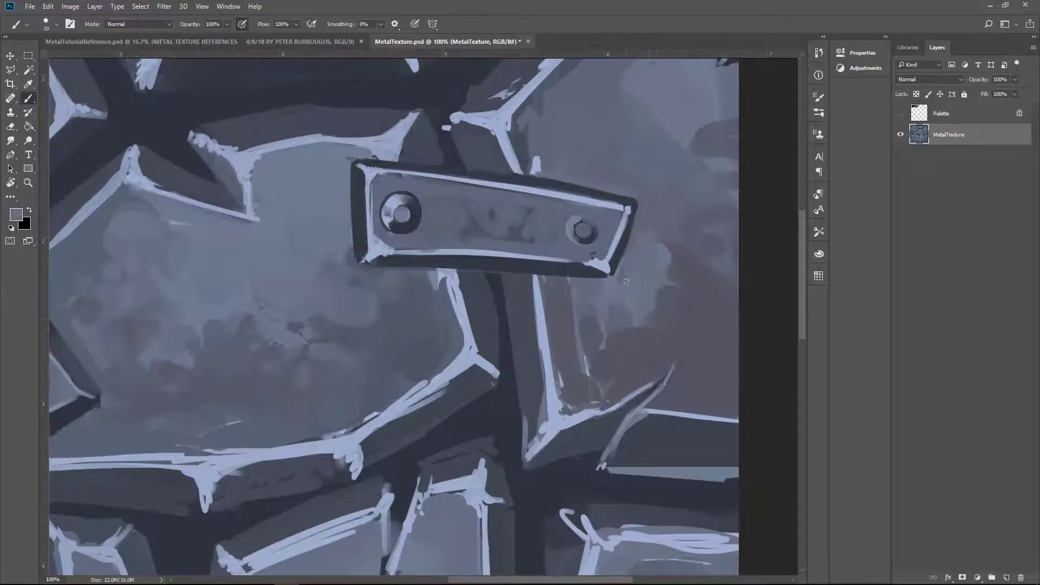
- Shade dark around the bar's right rivet, then sample light and dark tones for it
{"action": "scroll", "coordinate": [626, 281], "scroll_direction": "down", "scroll_amount": 5}
{"action": "scroll", "coordinate": [589, 246], "scroll_direction": "up", "scroll_amount": 8}
{"action": "mouse_move", "coordinate": [513, 217]}
{"action": "left_mouse_down"}
{"action": "mouse_move", "coordinate": [487, 247]}
{"action": "mouse_move", "coordinate": [472, 237]}
{"action": "mouse_move", "coordinate": [520, 222]}
{"action": "mouse_move", "coordinate": [484, 252]}
{"action": "left_mouse_up"}
{"action": "scroll", "coordinate": [504, 189], "scroll_direction": "down", "scroll_amount": 3}
{"action": "scroll", "coordinate": [509, 200], "scroll_direction": "up", "scroll_amount": 3}
{"action": "left_click", "coordinate": [494, 213], "text": "alt"}
{"action": "key", "text": "bracketright"}
{"action": "key", "text": "bracketright"}
{"action": "key", "text": "bracketleft"}
{"action": "key", "text": "bracketleft"}
{"action": "left_click", "coordinate": [520, 252], "text": "alt"}
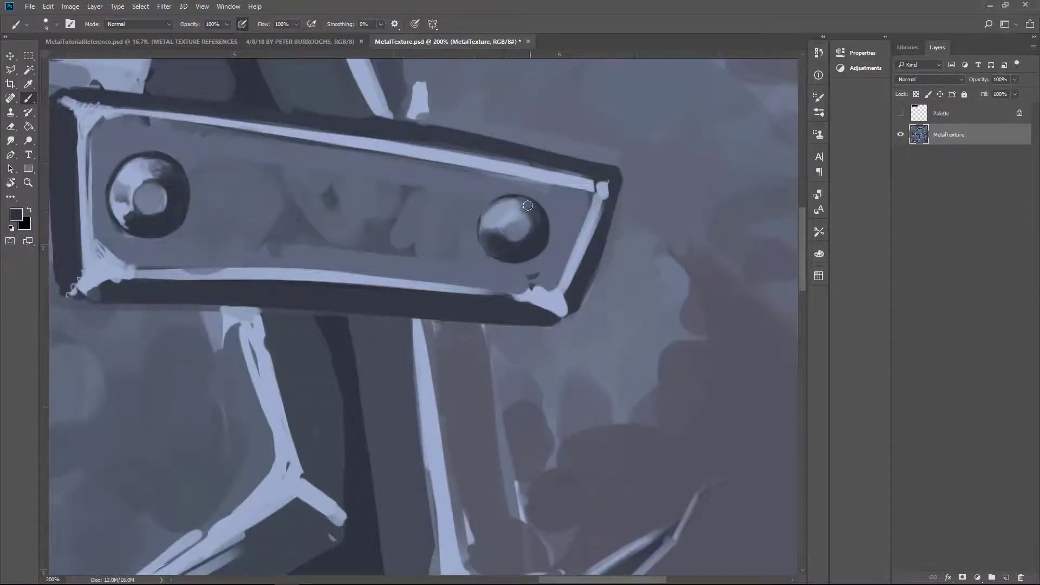
{"action": "key", "text": "ctrl+minus"}
{"action": "key", "text": "ctrl+minus"}
{"action": "key", "text": "ctrl+minus"}
{"action": "key", "text": "ctrl+minus"}
{"action": "key", "text": "ctrl+plus"}
{"action": "key", "text": "ctrl+plus"}
- Paint light highlights along the upper-right plate's top edge and the lower-right plate's edges
{"action": "left_click", "coordinate": [540, 139], "text": "alt"}
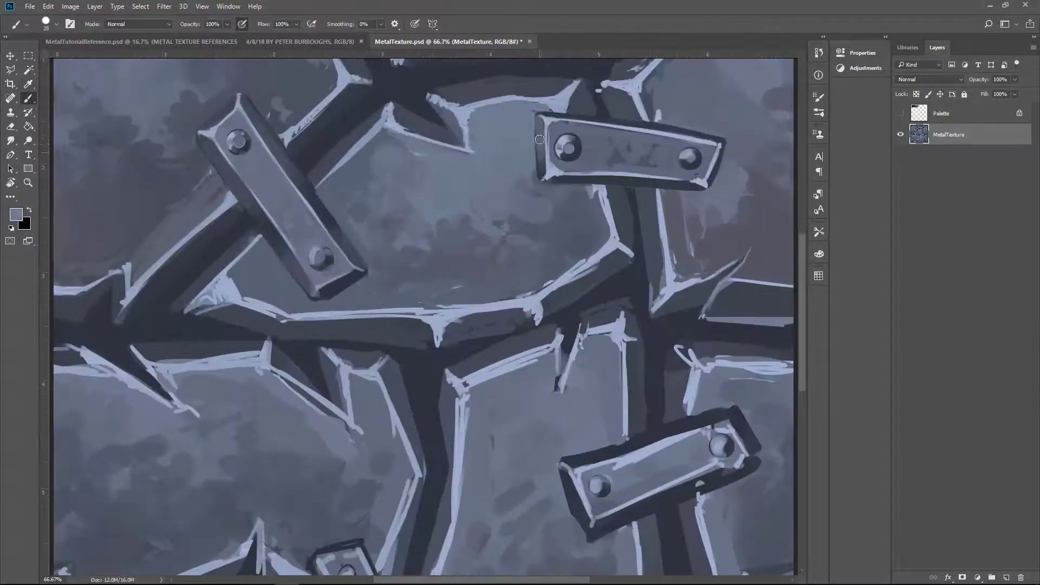
{"action": "key", "text": "bracketleft"}
{"action": "left_click_drag", "start_coordinate": [536, 115], "coordinate": [645, 123]}
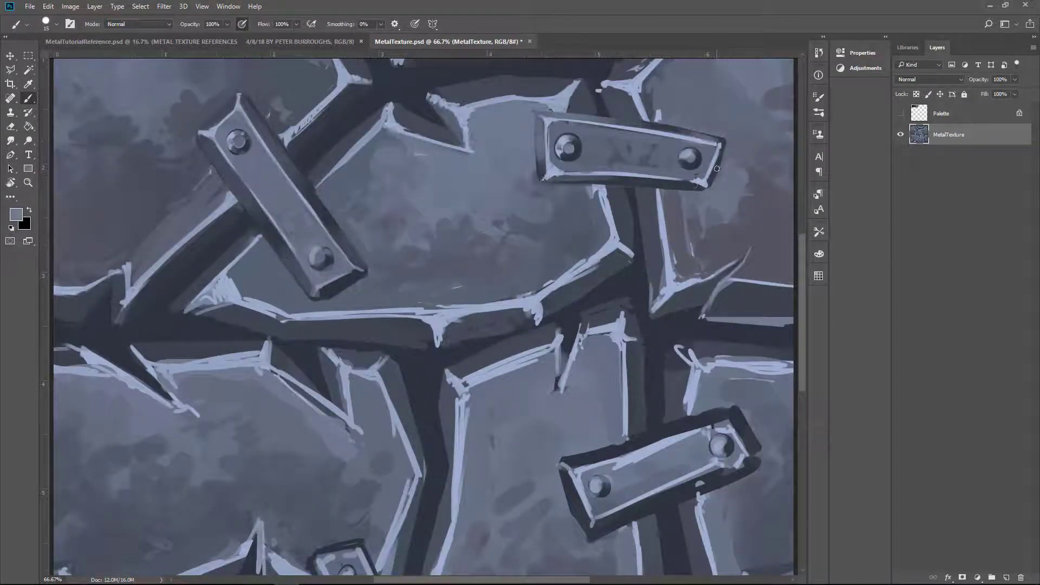
{"action": "mouse_move", "coordinate": [569, 463]}
{"action": "left_mouse_down"}
{"action": "mouse_move", "coordinate": [734, 415]}
{"action": "mouse_move", "coordinate": [588, 523]}
{"action": "left_mouse_up"}
- At 50% zoom, highlight the bottom plate's top edge in light blue-grey with a 6 px brush
{"action": "key", "text": "ctrl+minus"}
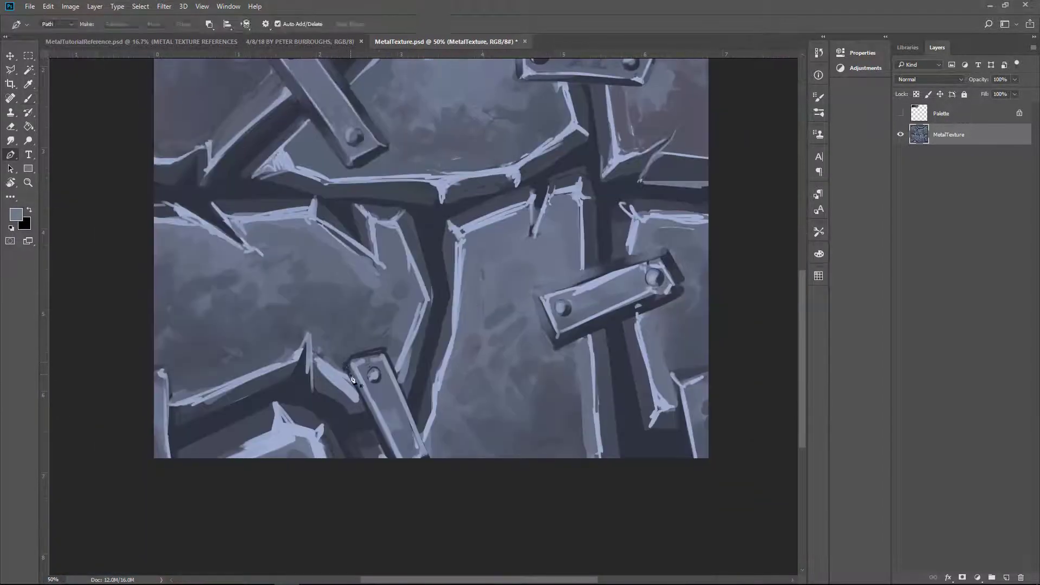
{"action": "key", "text": "bracketleft"}
{"action": "key", "text": "bracketleft"}
{"action": "left_click_drag", "start_coordinate": [379, 427], "coordinate": [372, 364]}
{"action": "key", "text": "ctrl+z"}
{"action": "key", "text": "bracketleft"}
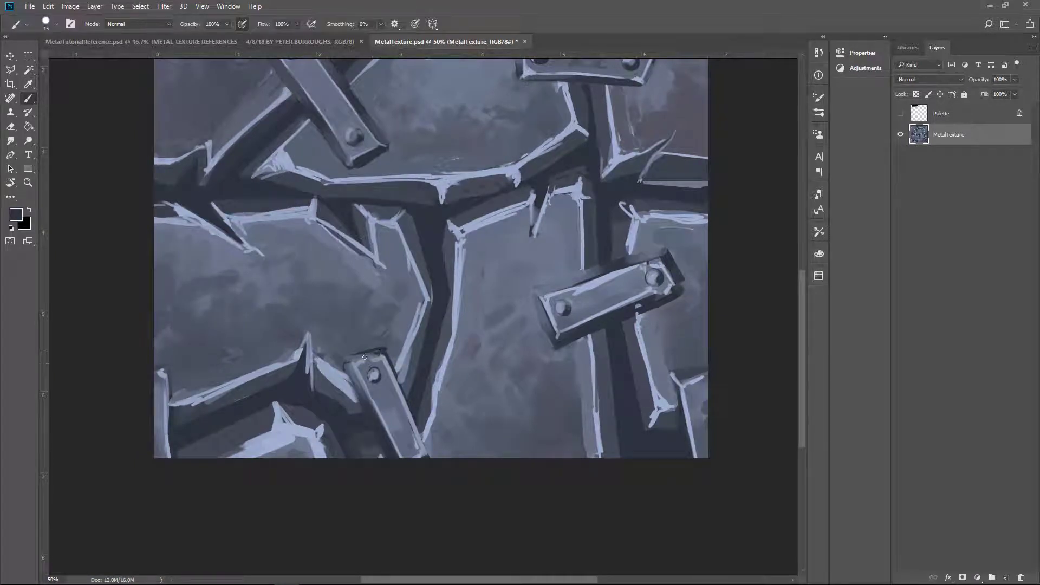
{"action": "left_click", "coordinate": [350, 361], "text": "alt"}
{"action": "key", "text": "bracketleft"}
{"action": "key", "text": "bracketleft"}
{"action": "key", "text": "bracketleft"}
{"action": "key", "text": "bracketleft"}
{"action": "key", "text": "bracketleft"}
{"action": "left_click_drag", "start_coordinate": [379, 356], "coordinate": [358, 360]}
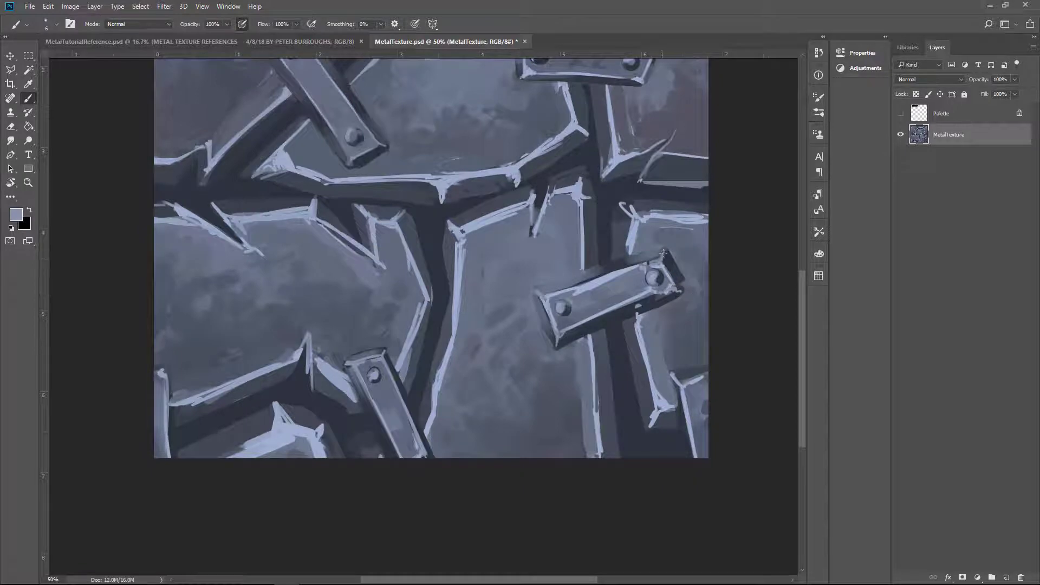
- Bring the lower area into view and pick a dark seam grey with a larger brush
{"action": "key", "text": "h"}
{"action": "left_click_drag", "start_coordinate": [707, 213], "coordinate": [569, 327]}
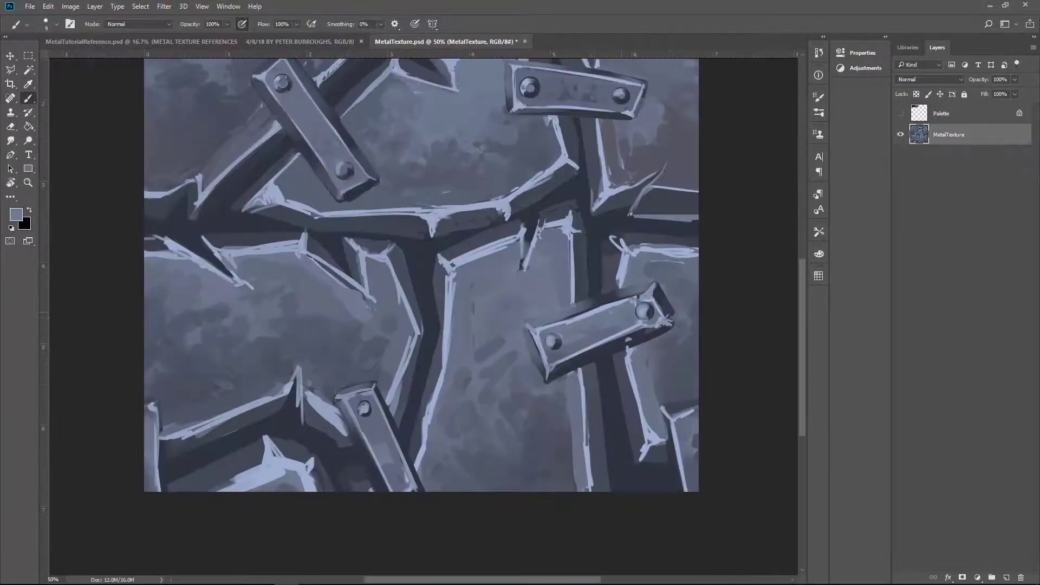
{"action": "key", "text": "bracketright"}
{"action": "key", "text": "bracketright"}
{"action": "key", "text": "bracketright"}
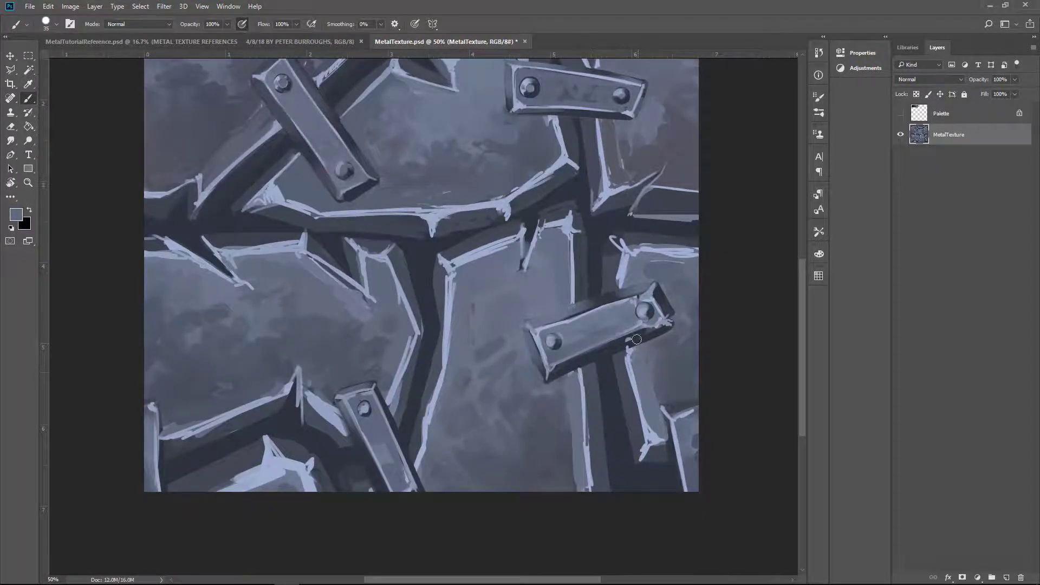
{"action": "key", "text": "h"}
{"action": "left_click_drag", "start_coordinate": [636, 339], "coordinate": [450, 390]}
{"action": "key", "text": "bracketleft"}
{"action": "left_click", "coordinate": [453, 358], "text": "alt"}
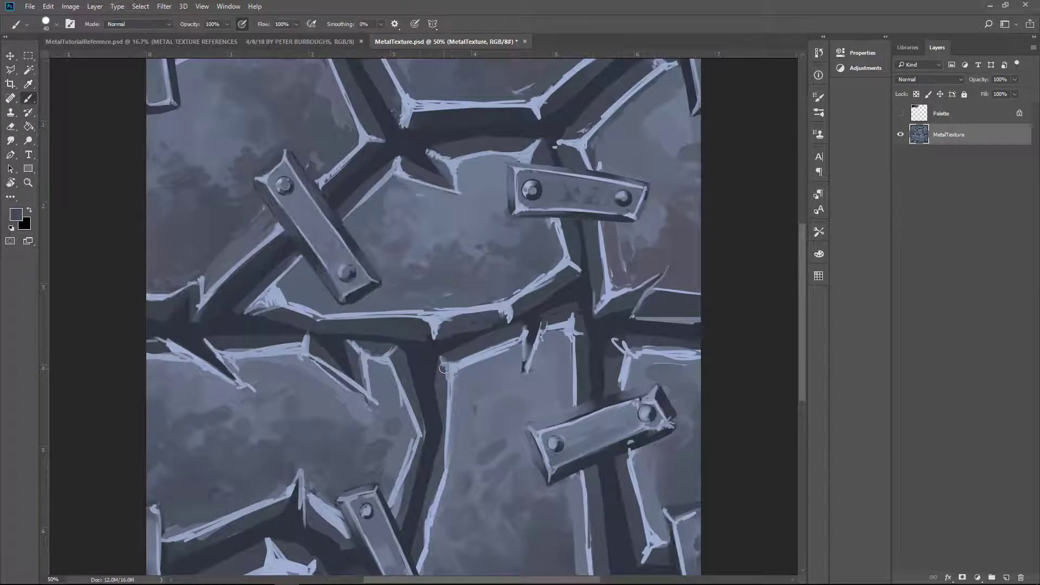
{"action": "key", "text": "bracketright"}
{"action": "key", "text": "bracketright"}
{"action": "key", "text": "bracketright"}
{"action": "key", "text": "bracketright"}
- Paint short dark touch-up strokes beside the lower-right bolted bar with a 10 px brush
{"action": "scroll", "coordinate": [623, 531], "scroll_direction": "down", "scroll_amount": 3}
{"action": "key", "text": "bracketleft"}
{"action": "key", "text": "bracketleft"}
{"action": "key", "text": "bracketleft"}
{"action": "key", "text": "bracketleft"}
{"action": "key", "text": "bracketleft"}
{"action": "key", "text": "bracketleft"}
{"action": "left_click", "coordinate": [645, 414], "text": "alt"}
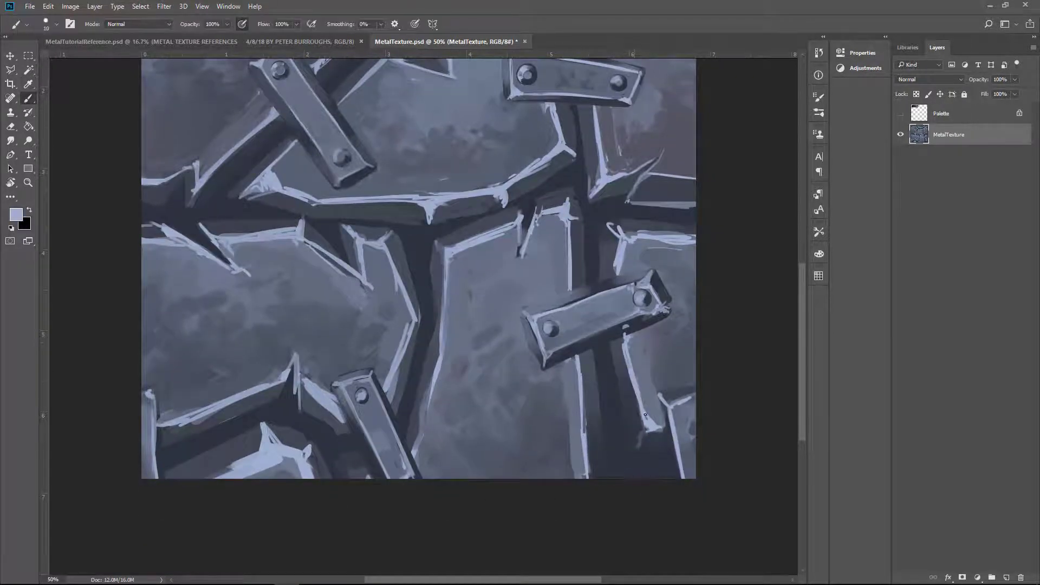
{"action": "left_click", "coordinate": [652, 396], "text": "alt"}
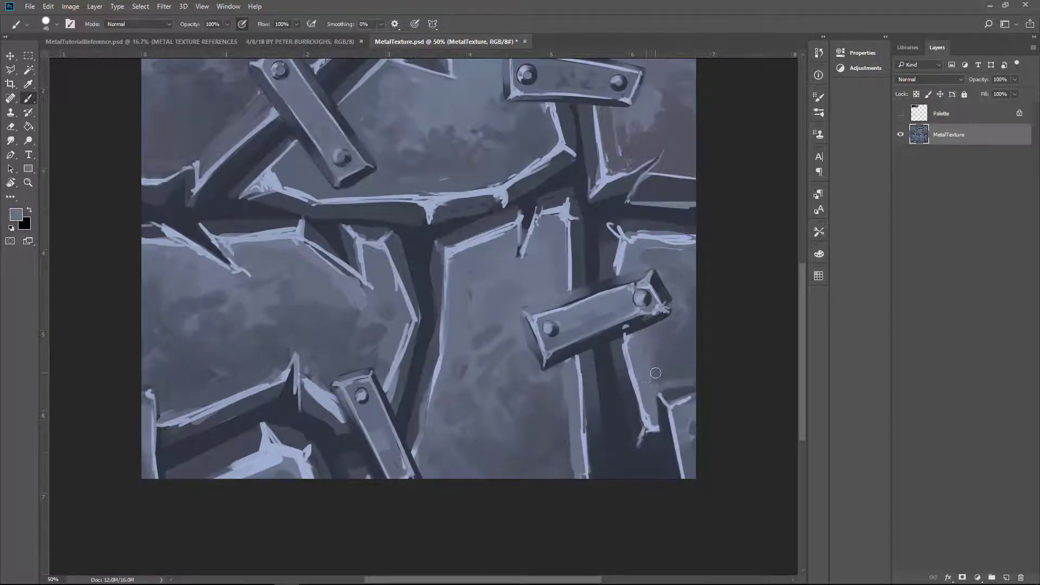
{"action": "left_click", "coordinate": [655, 372], "text": "alt"}
{"action": "left_click_drag", "start_coordinate": [652, 374], "coordinate": [644, 406]}
- Paint dark and light blue-grey strokes along the lower-left plank and plate edges
{"action": "left_click", "coordinate": [170, 434], "text": "alt"}
{"action": "mouse_move", "coordinate": [279, 390]}
{"action": "left_mouse_down"}
{"action": "mouse_move", "coordinate": [165, 430]}
{"action": "mouse_move", "coordinate": [286, 387]}
{"action": "mouse_move", "coordinate": [301, 407]}
{"action": "left_mouse_up"}
{"action": "key", "text": "bracketright"}
{"action": "left_click", "coordinate": [294, 360], "text": "alt"}
{"action": "left_click_drag", "start_coordinate": [293, 362], "coordinate": [290, 399]}
{"action": "left_click", "coordinate": [292, 380], "text": "alt"}
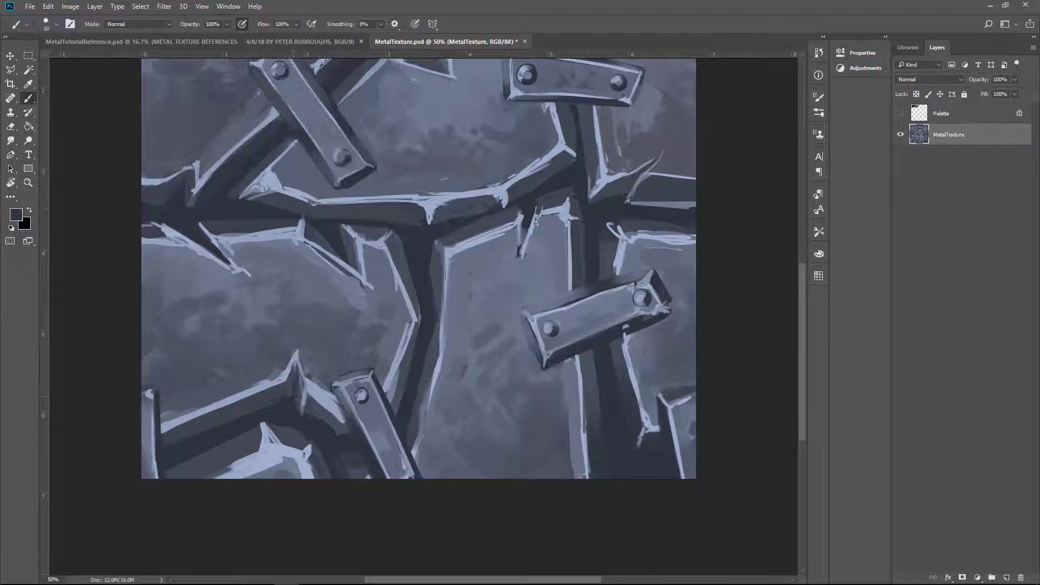
{"action": "left_click_drag", "start_coordinate": [292, 364], "coordinate": [301, 415]}
{"action": "key", "text": "ctrl+minus"}
- At 50% zoom, highlight the central bar's left edge in light blue-grey
{"action": "key", "text": "ctrl+plus"}
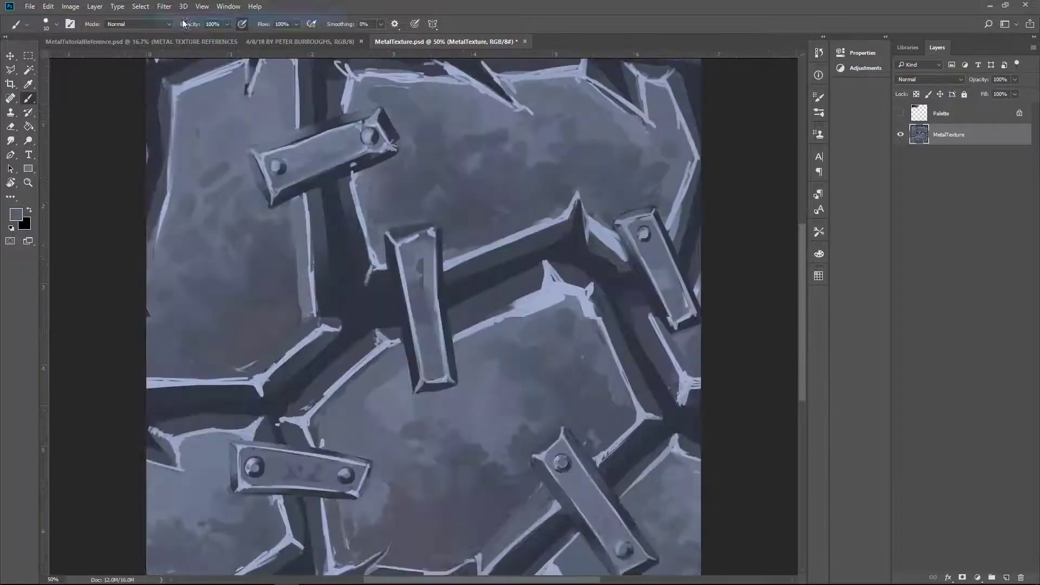
{"action": "key", "text": "i"}
{"action": "left_click", "coordinate": [629, 253]}
{"action": "key", "text": "b"}
{"action": "left_click_drag", "start_coordinate": [620, 225], "coordinate": [672, 319]}
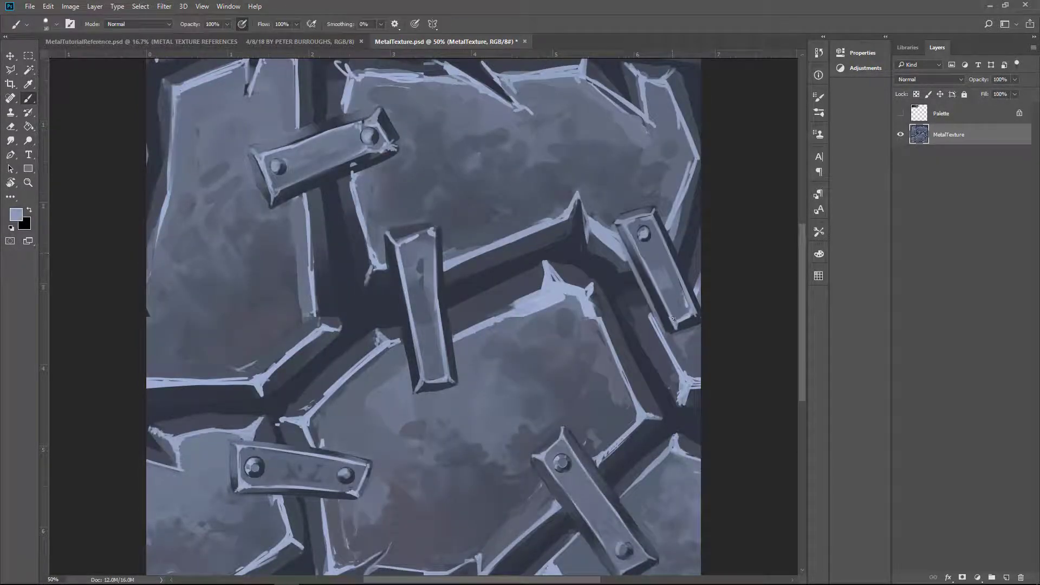
- Cover the light crack edge with plate grey using a 45 px brush
{"action": "left_click", "coordinate": [322, 308], "text": "alt"}
{"action": "left_click", "coordinate": [304, 329], "text": "alt"}
{"action": "key", "text": "bracketright"}
{"action": "key", "text": "bracketright"}
{"action": "key", "text": "bracketright"}
{"action": "mouse_move", "coordinate": [305, 329]}
{"action": "left_mouse_down"}
{"action": "mouse_move", "coordinate": [293, 314]}
{"action": "mouse_move", "coordinate": [303, 232]}
{"action": "left_mouse_up"}
{"action": "key", "text": "bracketleft"}
{"action": "key", "text": "bracketleft"}
{"action": "key", "text": "bracketleft"}
{"action": "key", "text": "bracketleft"}
{"action": "key", "text": "bracketleft"}
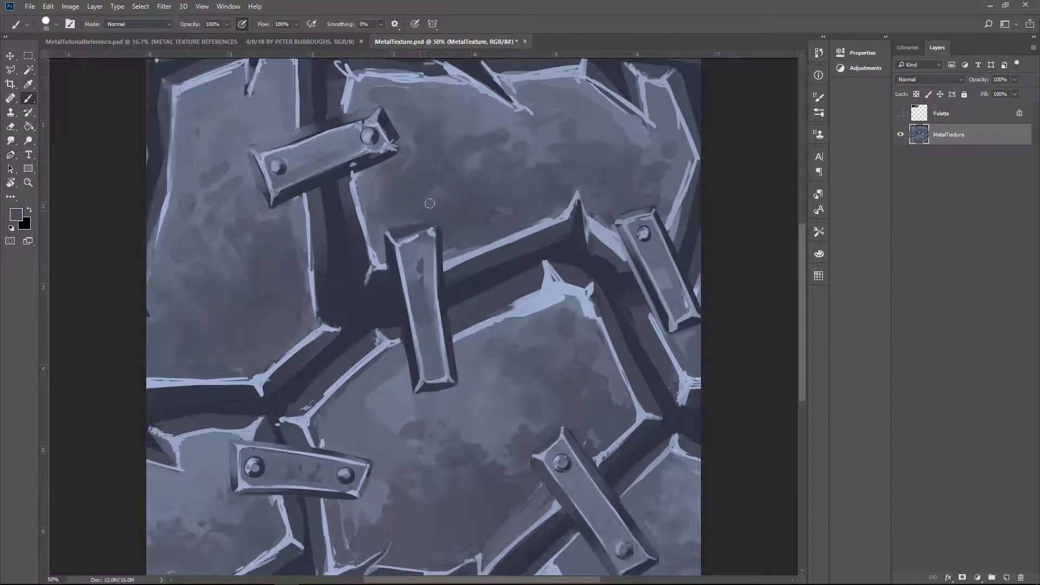
- Paint the central bar's right side, two dark rivet holes, and light highlight dabs in them
{"action": "left_click", "coordinate": [425, 267], "text": "alt"}
{"action": "left_click_drag", "start_coordinate": [426, 270], "coordinate": [432, 331]}
{"action": "left_click", "coordinate": [412, 303], "text": "alt"}
{"action": "left_click", "coordinate": [417, 252]}
{"action": "left_click", "coordinate": [432, 361]}
{"action": "left_click", "coordinate": [432, 364]}
{"action": "key", "text": "ctrl+plus"}
{"action": "key", "text": "bracketleft"}
{"action": "key", "text": "bracketleft"}
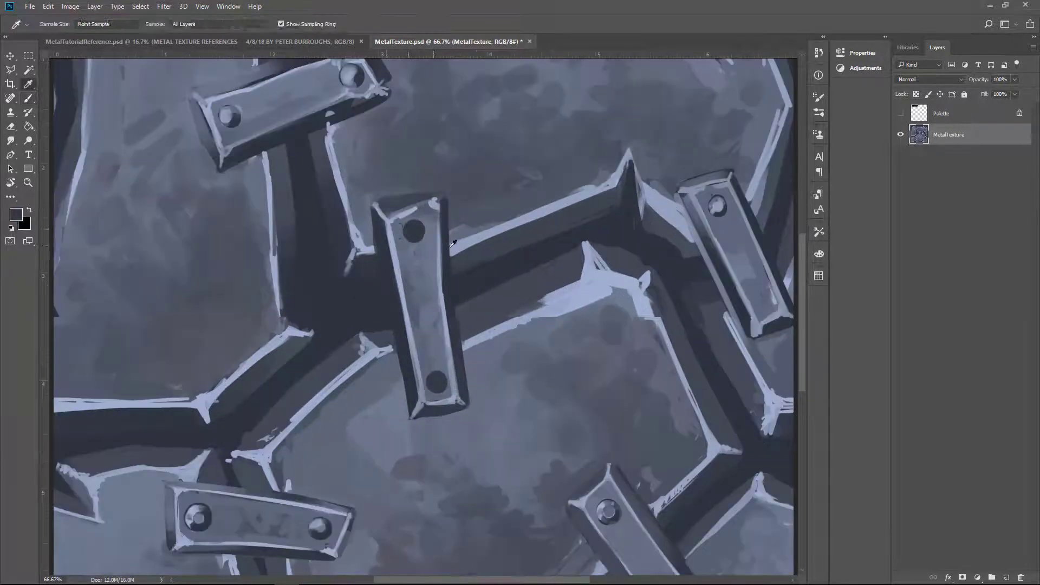
{"action": "left_click", "coordinate": [418, 250]}
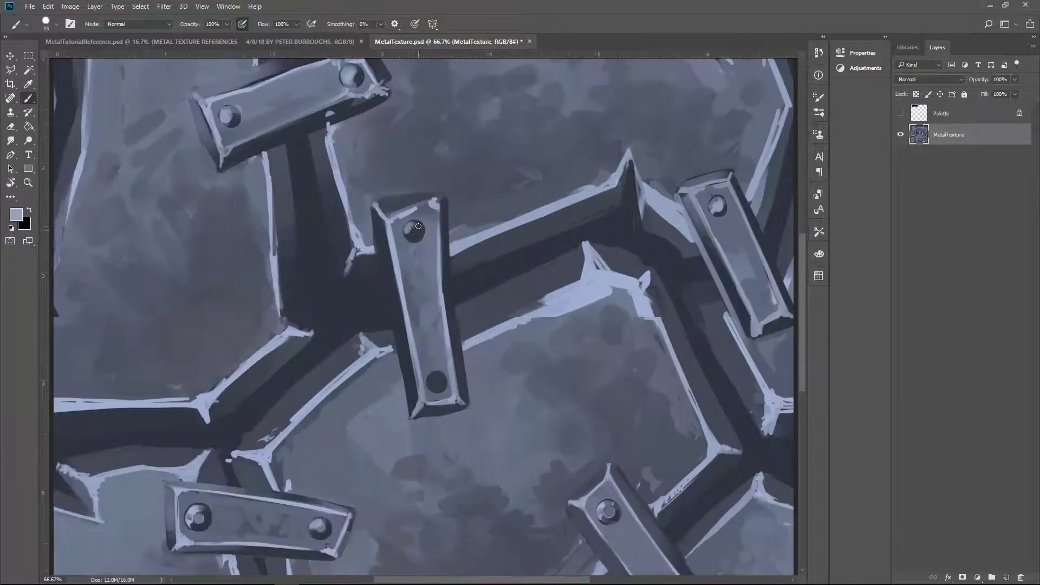
- Darken the light edge highlight beside the central bar with a dark navy from the seam
{"action": "left_click", "coordinate": [432, 381], "text": "alt"}
{"action": "key", "text": "bracketright"}
{"action": "key", "text": "bracketright"}
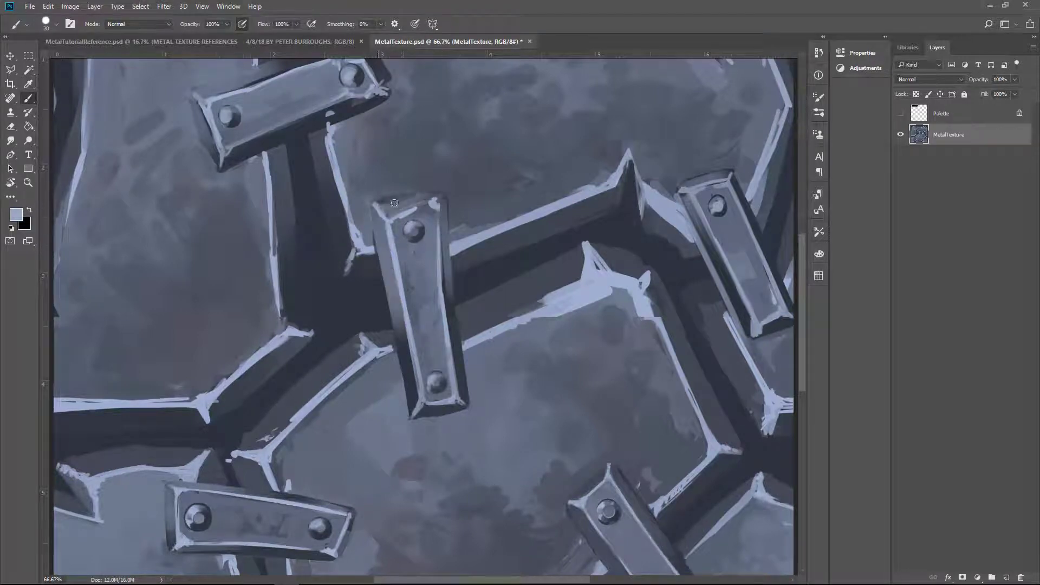
{"action": "key", "text": "bracketright"}
{"action": "left_click", "coordinate": [393, 383], "text": "alt"}
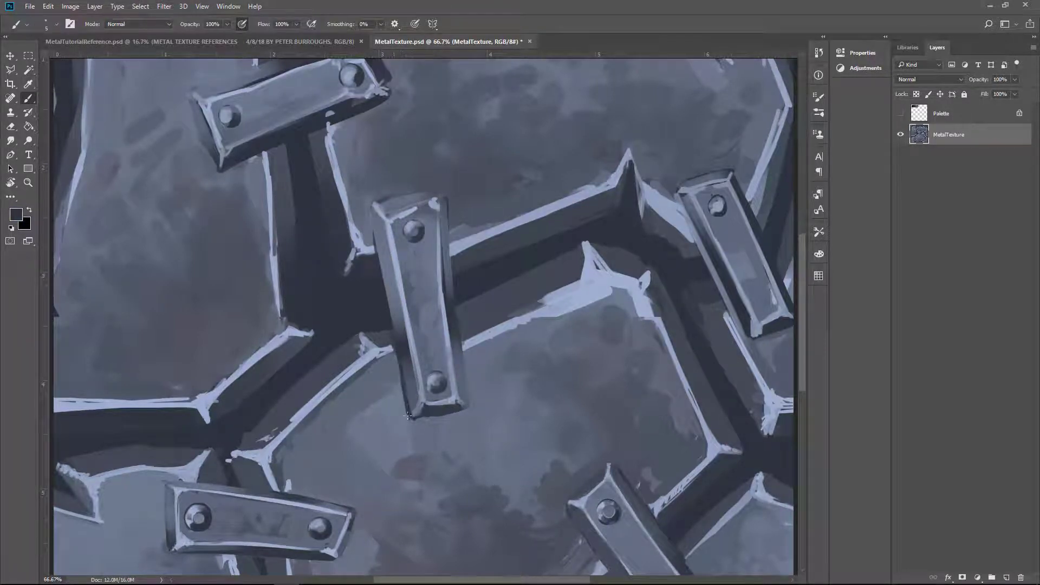
{"action": "key", "text": "bracketright"}
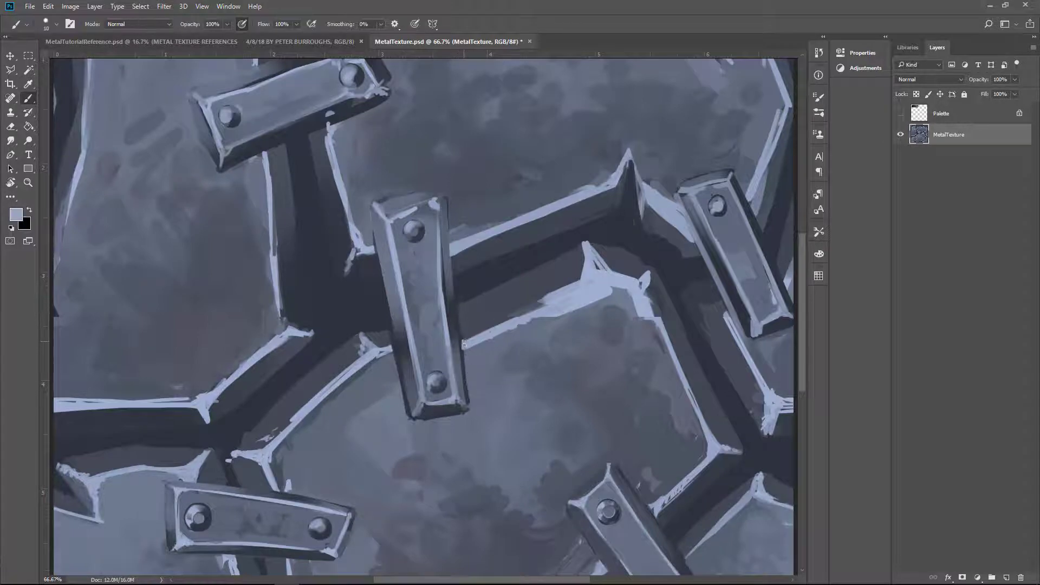
{"action": "mouse_move", "coordinate": [536, 303]}
{"action": "left_mouse_down"}
{"action": "mouse_move", "coordinate": [563, 287]}
{"action": "mouse_move", "coordinate": [622, 284]}
{"action": "mouse_move", "coordinate": [658, 319]}
{"action": "left_mouse_up"}
- Check the whole texture and sample light blue and dark grey tones from it
{"action": "left_click", "coordinate": [668, 296], "text": "alt"}
{"action": "left_click", "coordinate": [670, 299], "text": "alt"}
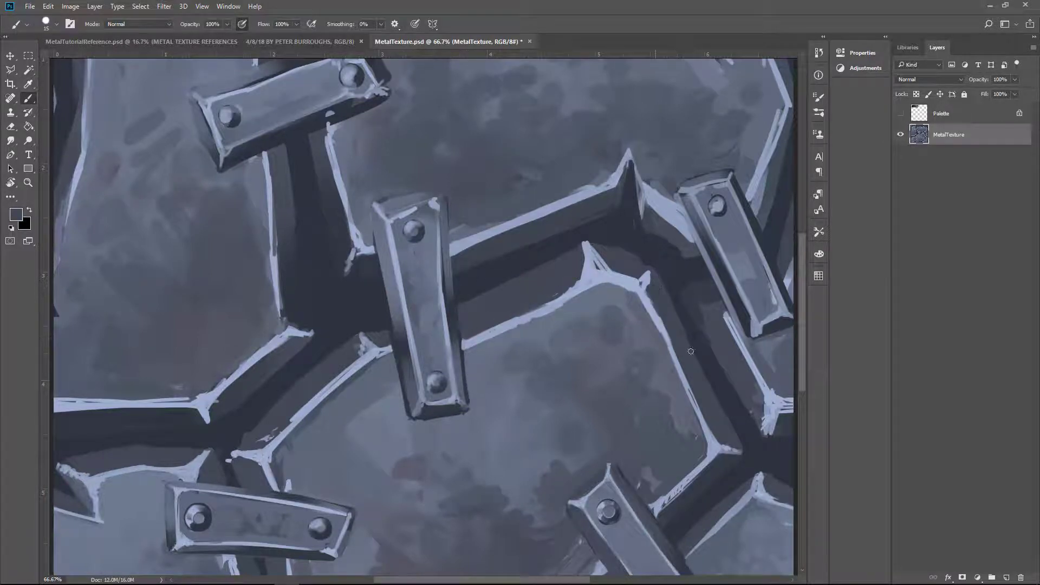
{"action": "key", "text": "h"}
{"action": "left_click", "coordinate": [647, 280]}
{"action": "left_click", "coordinate": [466, 368], "text": "alt"}
{"action": "left_click", "coordinate": [466, 363], "text": "alt"}
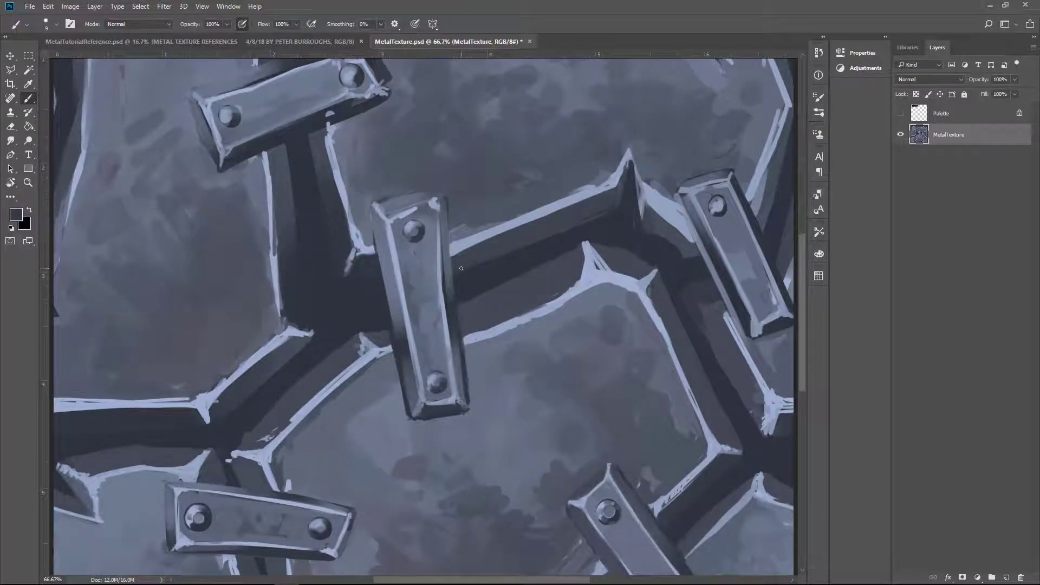
- At 100% zoom, paint a long pale highlight along the diagonal seam under the upper-right bar
{"action": "key", "text": "ctrl+plus"}
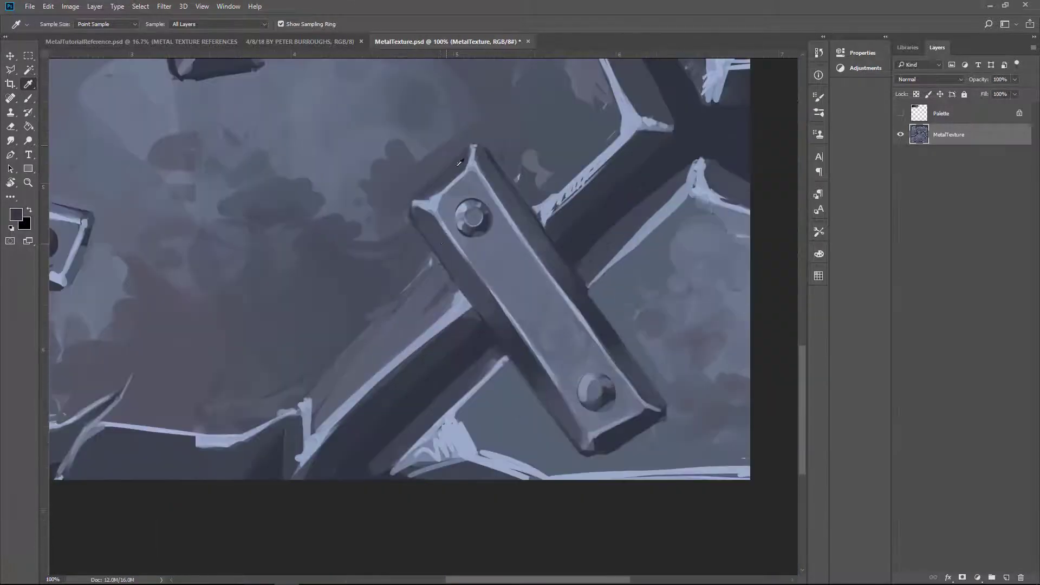
{"action": "key", "text": "bracketright"}
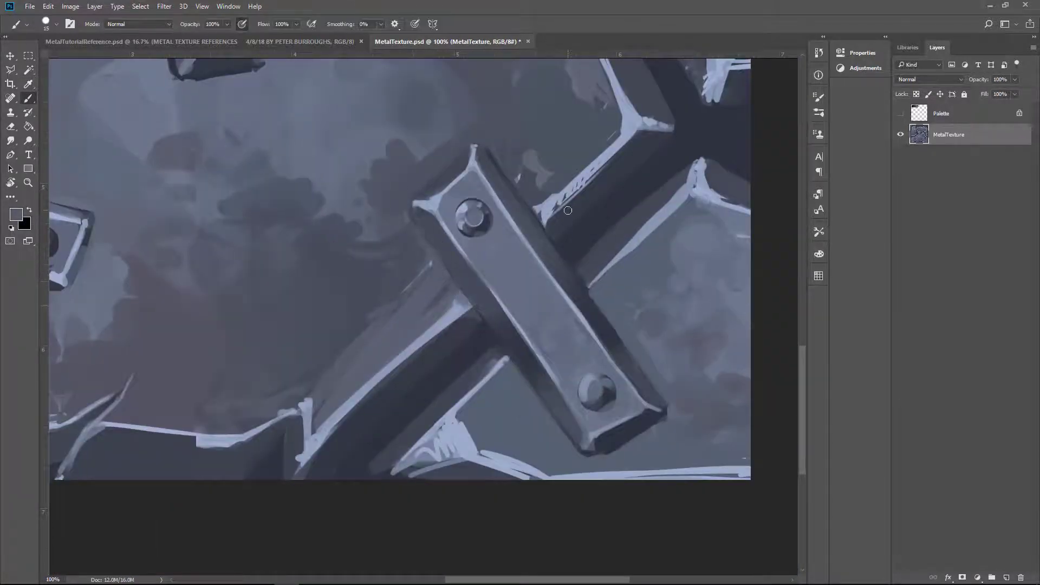
{"action": "scroll", "coordinate": [541, 266], "scroll_direction": "up", "scroll_amount": 4}
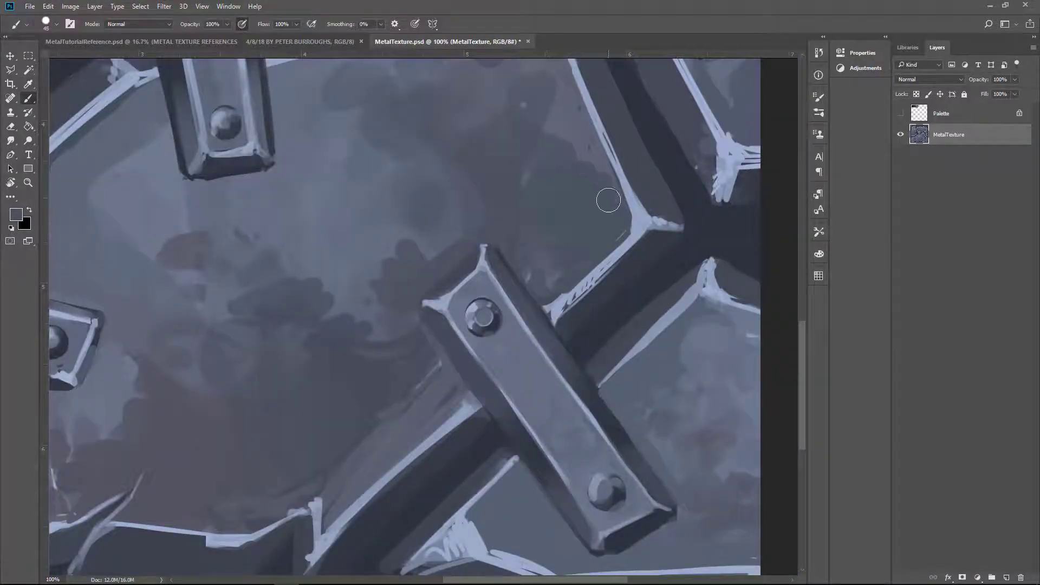
{"action": "scroll", "coordinate": [590, 227], "scroll_direction": "up", "scroll_amount": 12}
{"action": "key", "text": "alt"}
{"action": "left_click", "coordinate": [620, 304], "text": "alt"}
{"action": "mouse_move", "coordinate": [571, 255]}
{"action": "left_mouse_down"}
{"action": "mouse_move", "coordinate": [633, 297]}
{"action": "mouse_move", "coordinate": [699, 421]}
{"action": "left_mouse_up"}
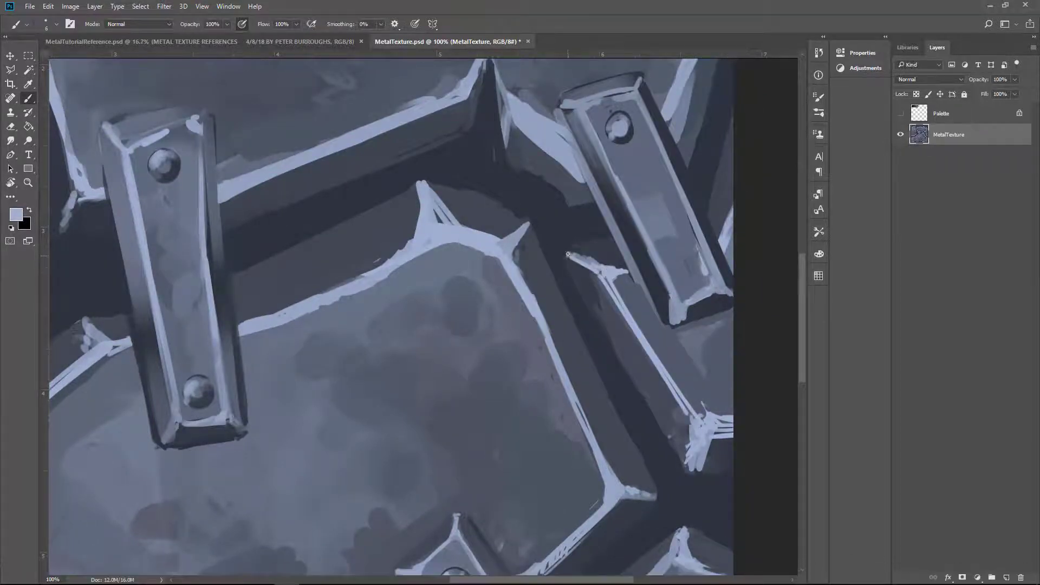
- Paint a sampled dark tone over the light plate corner with a larger brush
{"action": "left_click", "coordinate": [455, 179], "text": "alt"}
{"action": "key", "text": "bracketright"}
{"action": "key", "text": "bracketright"}
{"action": "key", "text": "bracketright"}
{"action": "key", "text": "bracketright"}
{"action": "key", "text": "bracketright"}
{"action": "mouse_move", "coordinate": [416, 238]}
{"action": "left_mouse_down"}
{"action": "mouse_move", "coordinate": [425, 189]}
{"action": "mouse_move", "coordinate": [455, 219]}
{"action": "mouse_move", "coordinate": [498, 187]}
{"action": "left_mouse_up"}
{"action": "scroll", "coordinate": [546, 234], "scroll_direction": "down", "scroll_amount": 5}
{"action": "scroll", "coordinate": [564, 178], "scroll_direction": "up", "scroll_amount": 3}
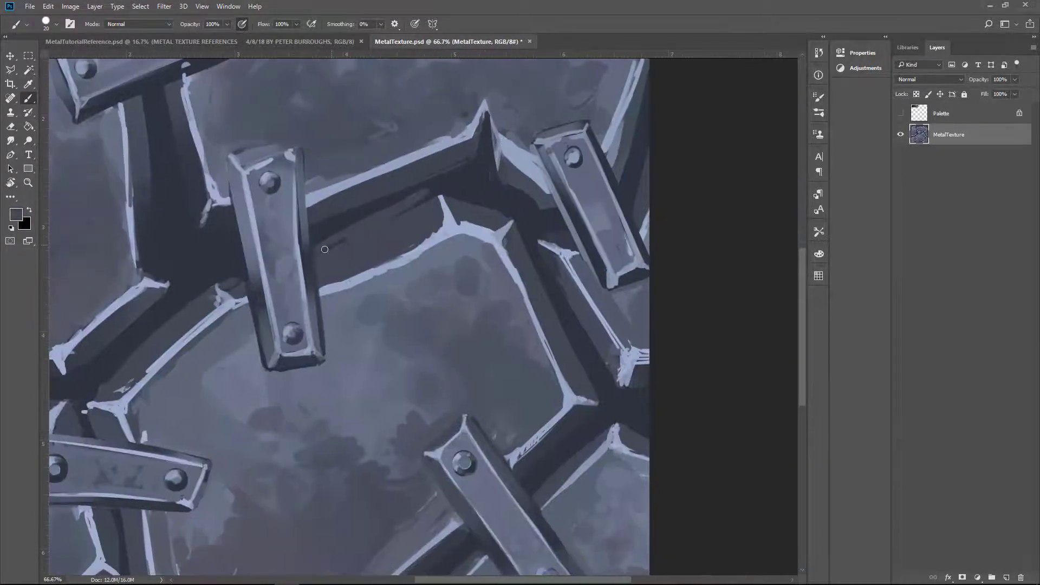
- Paint a light blue highlight along the seam edge and check the whole texture
{"action": "left_click", "coordinate": [506, 229], "text": "alt"}
{"action": "left_click_drag", "start_coordinate": [506, 227], "coordinate": [459, 189]}
{"action": "key", "text": "bracketleft"}
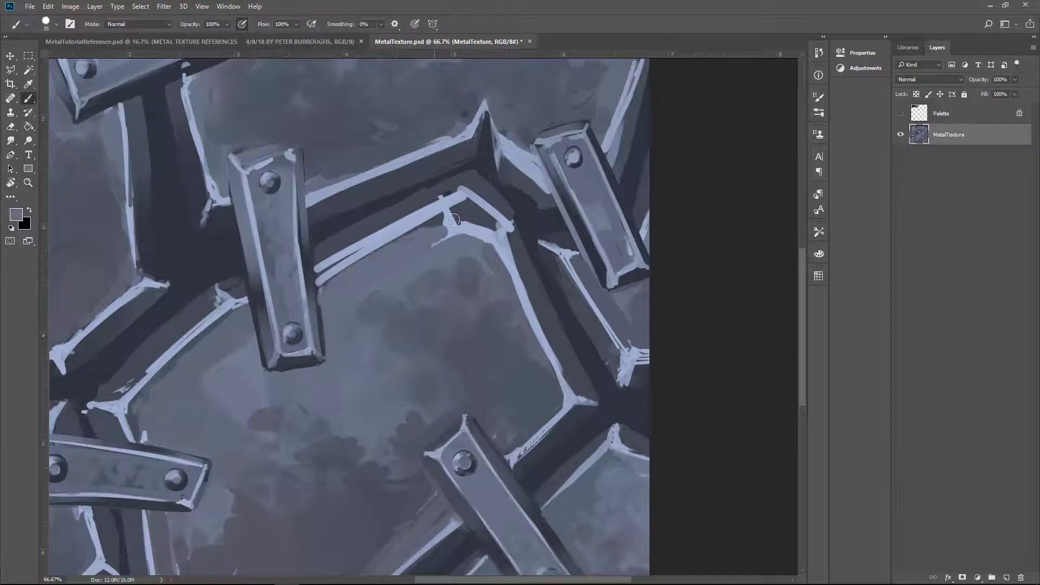
{"action": "key", "text": "ctrl+minus"}
{"action": "key", "text": "ctrl+minus"}
{"action": "key", "text": "ctrl+minus"}
{"action": "key", "text": "ctrl+minus"}
{"action": "key", "text": "ctrl+plus"}
{"action": "key", "text": "ctrl+plus"}
{"action": "key", "text": "ctrl+plus"}
{"action": "key", "text": "ctrl+plus"}
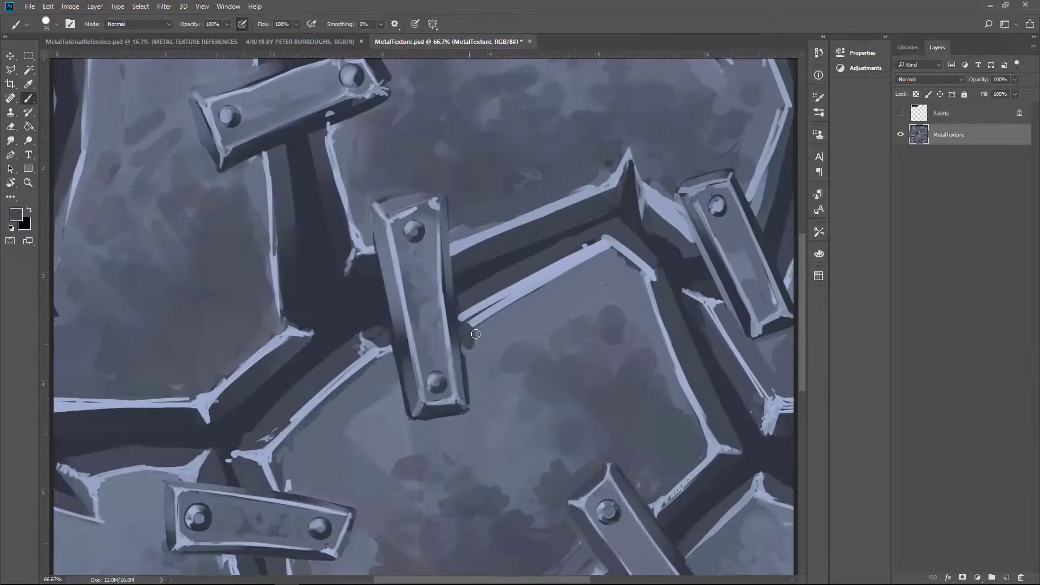
{"action": "key", "text": "ctrl+minus"}
{"action": "key", "text": "ctrl+minus"}
{"action": "key", "text": "ctrl+plus"}
{"action": "key", "text": "ctrl+plus"}
- Paint a soft stroke across the plate with the chosen brush tip
{"action": "left_click", "coordinate": [56, 24]}
{"action": "key", "text": "Return"}
{"action": "key", "text": "ctrl+plus"}
{"action": "key", "text": "ctrl+plus"}
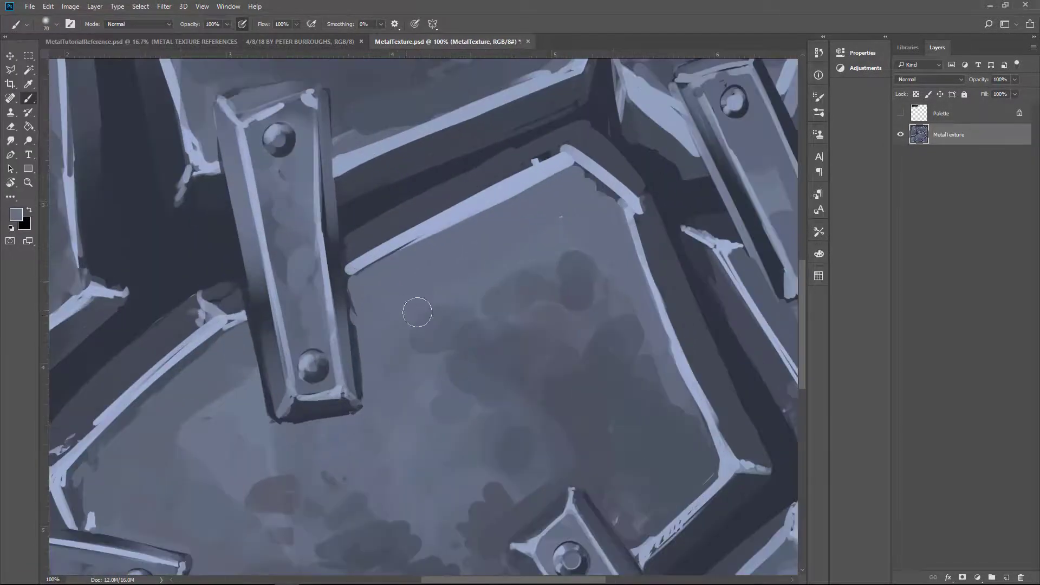
{"action": "left_click_drag", "start_coordinate": [502, 295], "coordinate": [593, 243]}
{"action": "key", "text": "ctrl+minus"}
{"action": "key", "text": "ctrl+minus"}
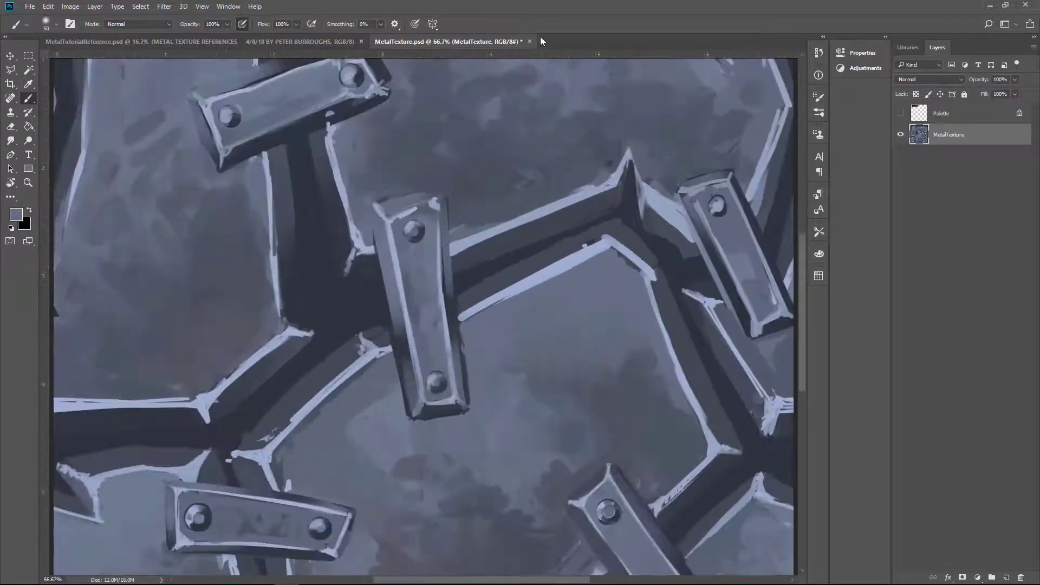
- Try a size 9 hard-brush highlight along the bracket bar's lower edge, then undo it
{"action": "left_click", "coordinate": [56, 24]}
{"action": "key", "text": "Return"}
{"action": "key", "text": "ctrl+plus"}
{"action": "mouse_move", "coordinate": [365, 208]}
{"action": "left_mouse_down"}
{"action": "mouse_move", "coordinate": [522, 452]}
{"action": "mouse_move", "coordinate": [582, 492]}
{"action": "left_mouse_up"}
{"action": "key", "text": "bracketleft"}
{"action": "key", "text": "bracketleft"}
{"action": "key", "text": "bracketleft"}
{"action": "key", "text": "bracketleft"}
{"action": "key", "text": "bracketleft"}
{"action": "left_click", "coordinate": [549, 273], "text": "shift"}
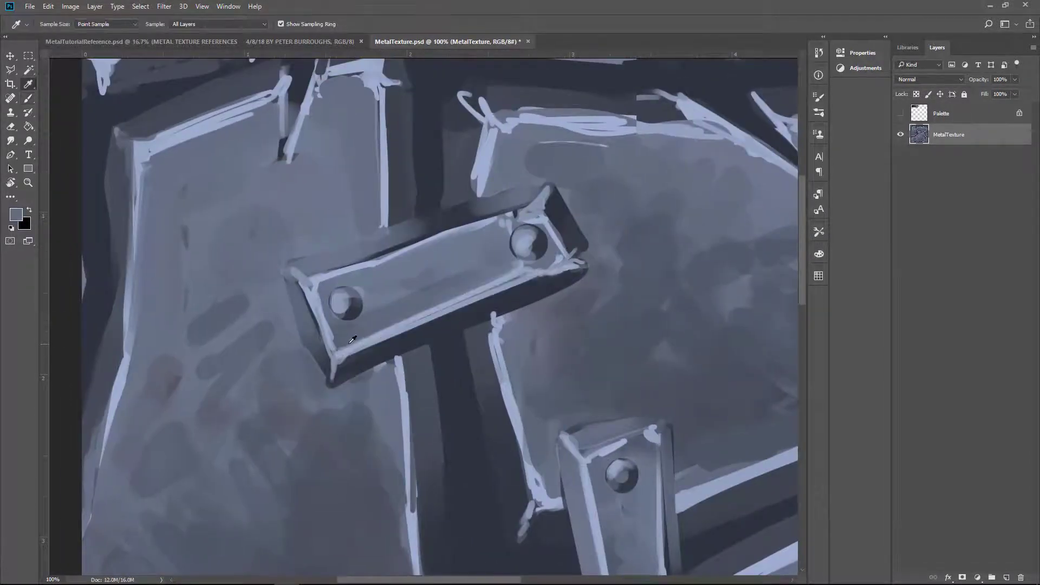
{"action": "key", "text": "ctrl+z"}
- Paint dark grey along the bar's upper-right edge with a size 15 brush
{"action": "key", "text": "bracketright"}
{"action": "key", "text": "bracketright"}
{"action": "left_click", "coordinate": [590, 247], "text": "alt"}
{"action": "key", "text": "ctrl+0"}
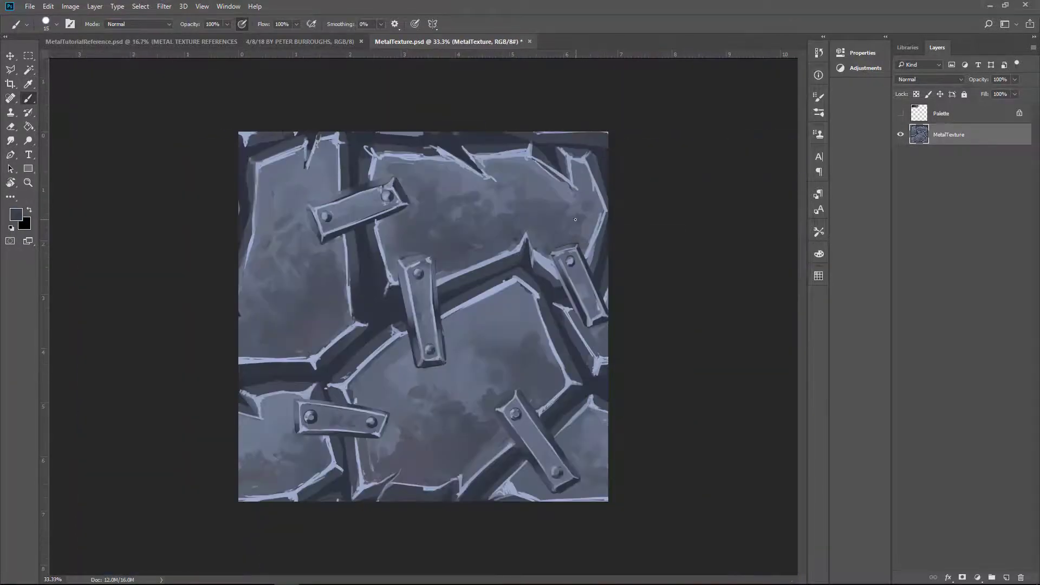
{"action": "key", "text": "ctrl+1"}
{"action": "scroll", "coordinate": [479, 230], "scroll_direction": "down", "scroll_amount": 3}
{"action": "mouse_move", "coordinate": [477, 224]}
{"action": "left_mouse_down"}
{"action": "mouse_move", "coordinate": [604, 160]}
{"action": "mouse_move", "coordinate": [753, 155]}
{"action": "mouse_move", "coordinate": [549, 304]}
{"action": "left_mouse_up"}
- Add a thin highlight along another plate's top edge, then view the whole texture
{"action": "mouse_move", "coordinate": [585, 199]}
{"action": "left_mouse_down"}
{"action": "mouse_move", "coordinate": [572, 162]}
{"action": "mouse_move", "coordinate": [603, 170]}
{"action": "left_mouse_up"}
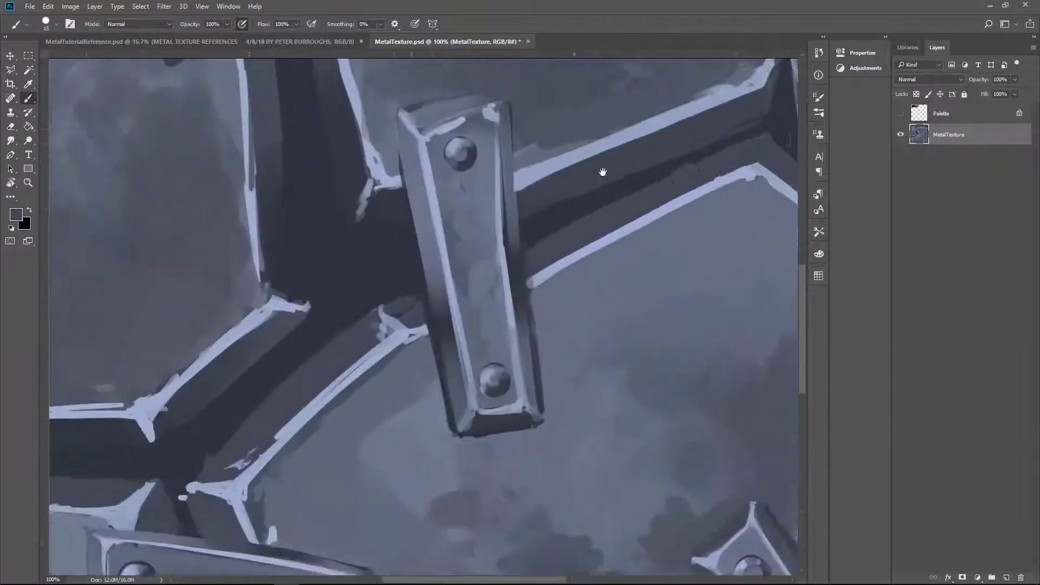
{"action": "key", "text": "ctrl+equal"}
{"action": "mouse_move", "coordinate": [487, 149]}
{"action": "left_mouse_down"}
{"action": "mouse_move", "coordinate": [379, 206]}
{"action": "mouse_move", "coordinate": [515, 157]}
{"action": "mouse_move", "coordinate": [447, 175]}
{"action": "left_mouse_up"}
{"action": "key", "text": "bracketleft"}
{"action": "key", "text": "bracketright"}
{"action": "key", "text": "bracketright"}
{"action": "key", "text": "bracketright"}
{"action": "key", "text": "bracketright"}
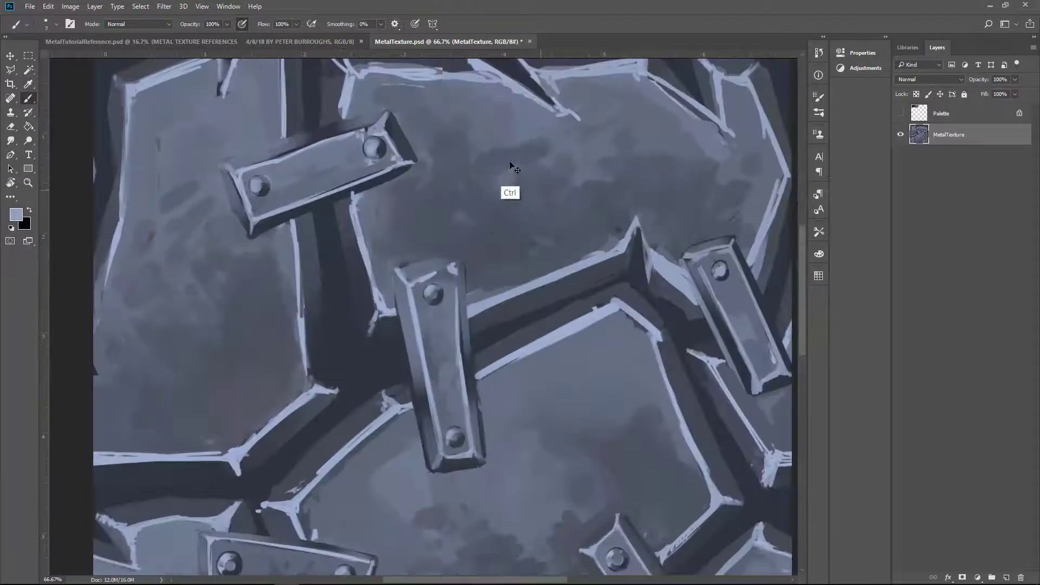
{"action": "key", "text": "ctrl+minus"}
{"action": "key", "text": "ctrl+minus"}
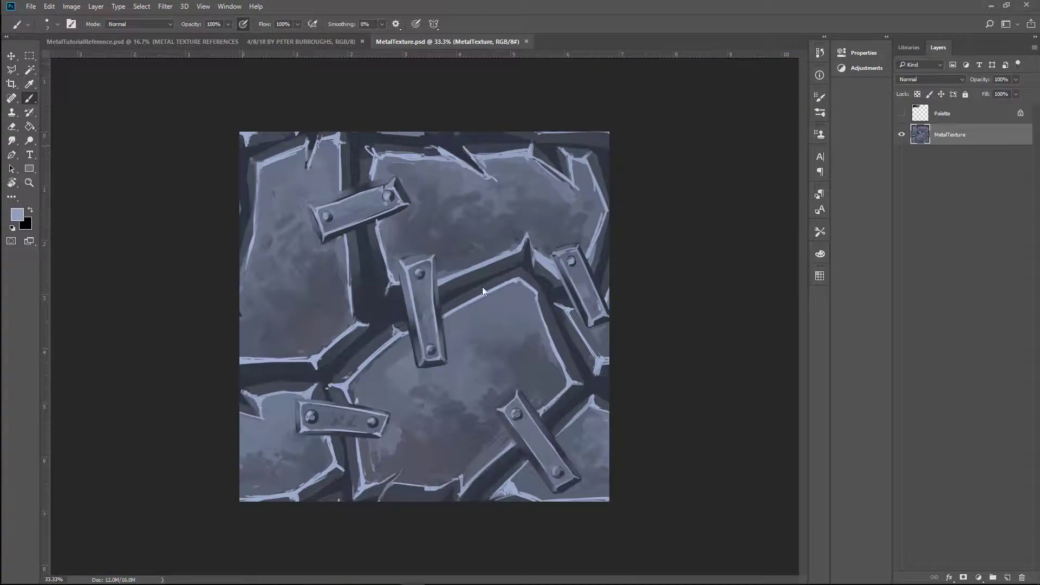
- Zoom in on the upper-left plate corner and sample its dark and light blue-greys
{"action": "key", "text": "ctrl+equal"}
{"action": "left_click_drag", "start_coordinate": [509, 325], "coordinate": [342, 165]}
{"action": "scroll", "coordinate": [314, 236], "scroll_direction": "left", "scroll_amount": 4}
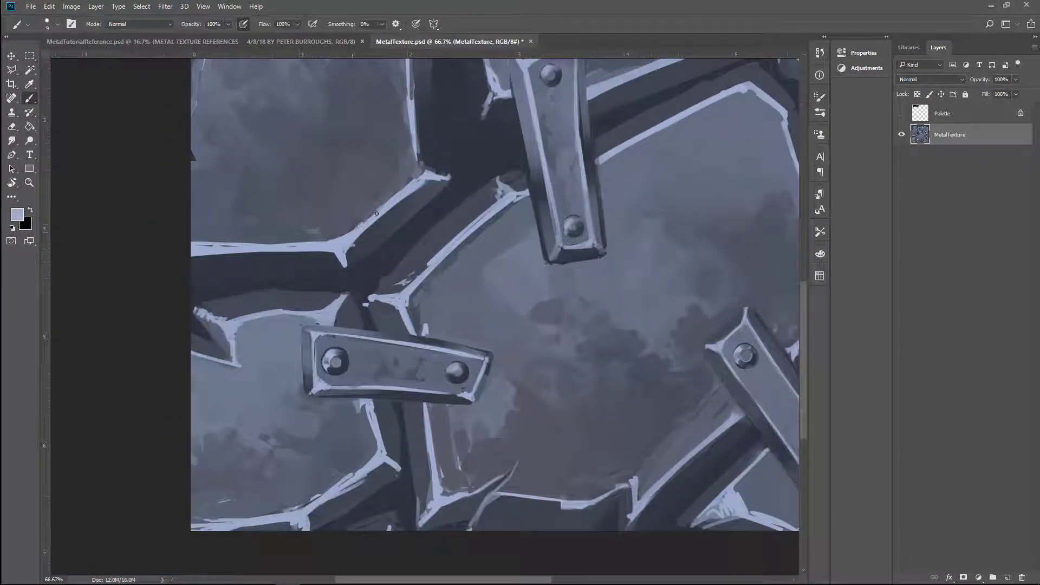
{"action": "scroll", "coordinate": [376, 213], "scroll_direction": "up", "scroll_amount": 2}
{"action": "key", "text": "ctrl+equal"}
{"action": "key", "text": "ctrl+equal"}
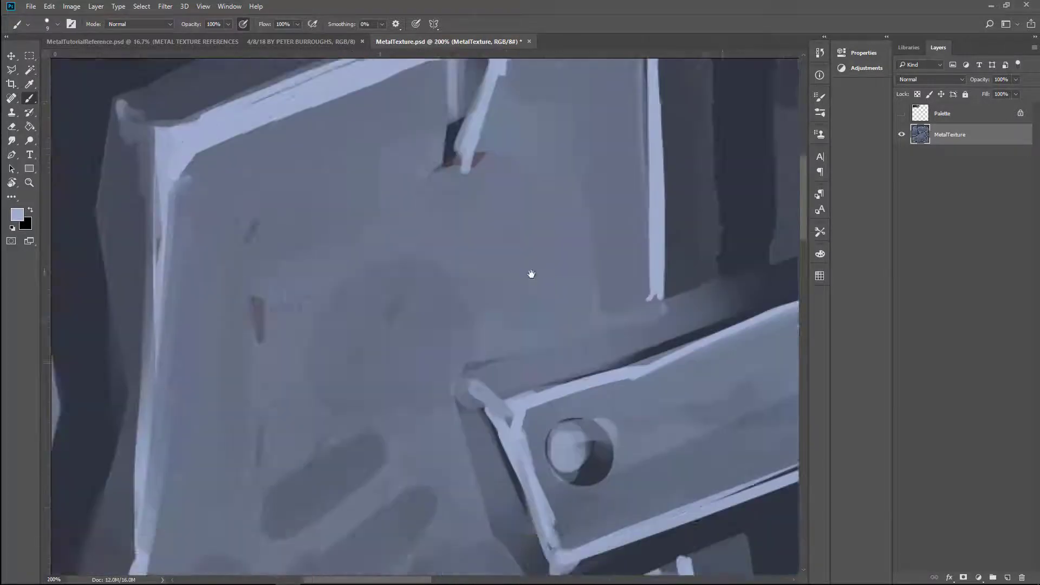
{"action": "left_click_drag", "start_coordinate": [531, 274], "coordinate": [646, 385]}
{"action": "left_click", "coordinate": [239, 209], "text": "alt"}
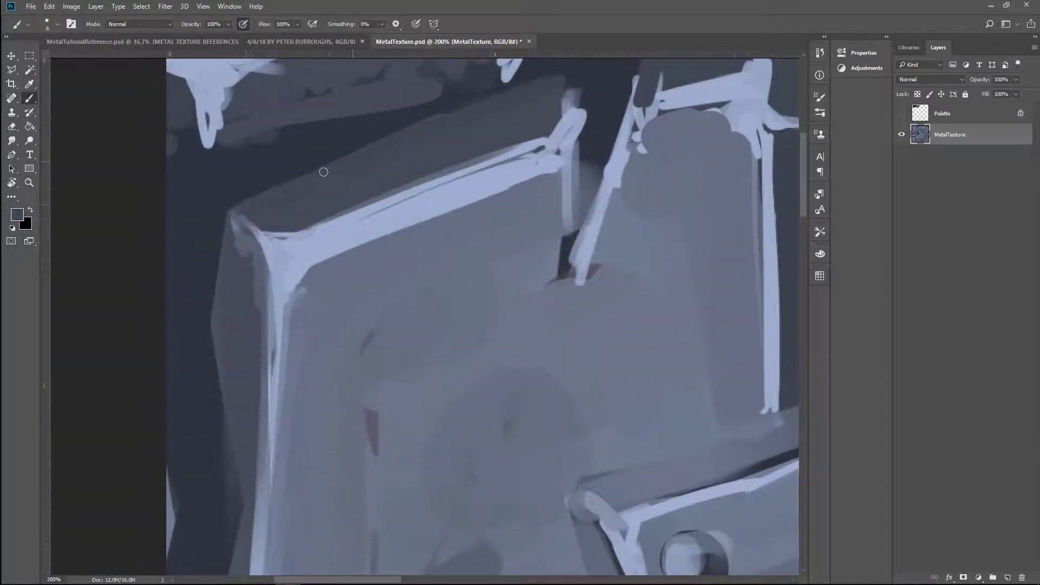
{"action": "left_click", "coordinate": [233, 208], "text": "alt"}
- Paint thin light blue strokes along the diagonal edge with a size 15 brush
{"action": "key", "text": "bracketright"}
{"action": "scroll", "coordinate": [345, 146], "scroll_direction": "up", "scroll_amount": 2}
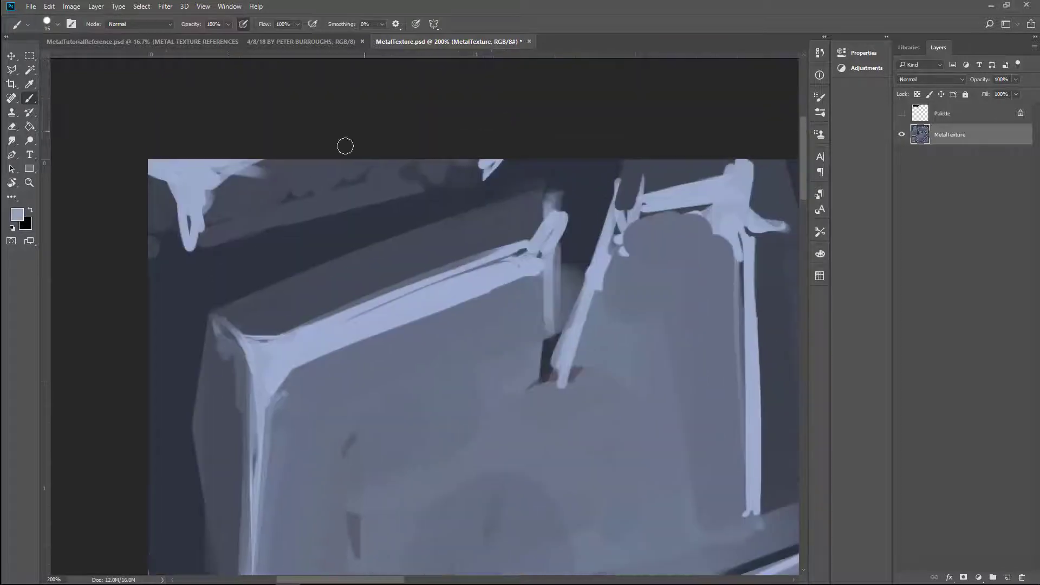
{"action": "left_click", "coordinate": [203, 170], "text": "alt"}
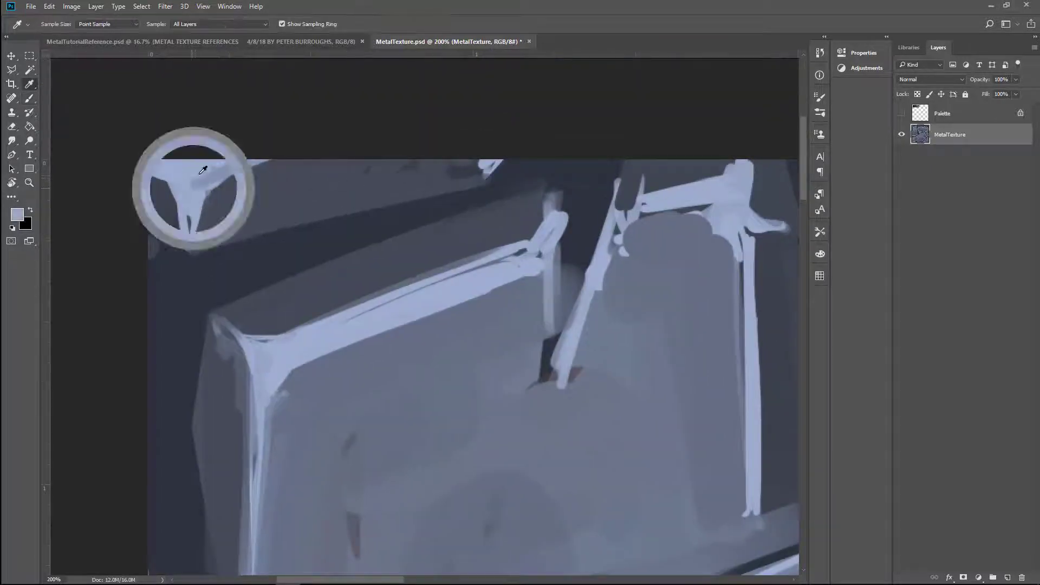
{"action": "left_click", "coordinate": [210, 221], "text": "alt"}
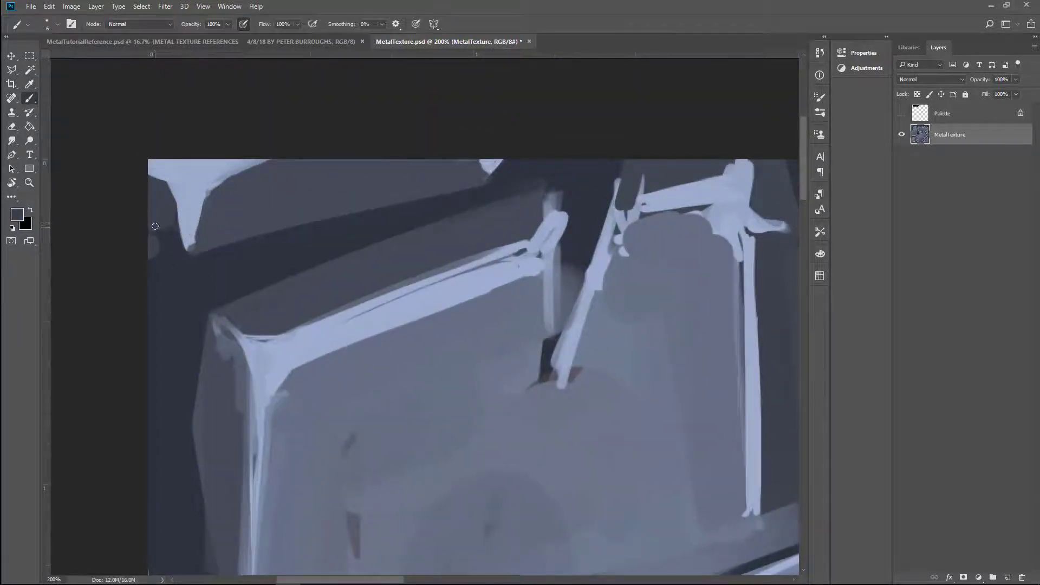
{"action": "key", "text": "ctrl+minus"}
{"action": "key", "text": "ctrl+minus"}
{"action": "key", "text": "ctrl+plus"}
{"action": "key", "text": "ctrl+plus"}
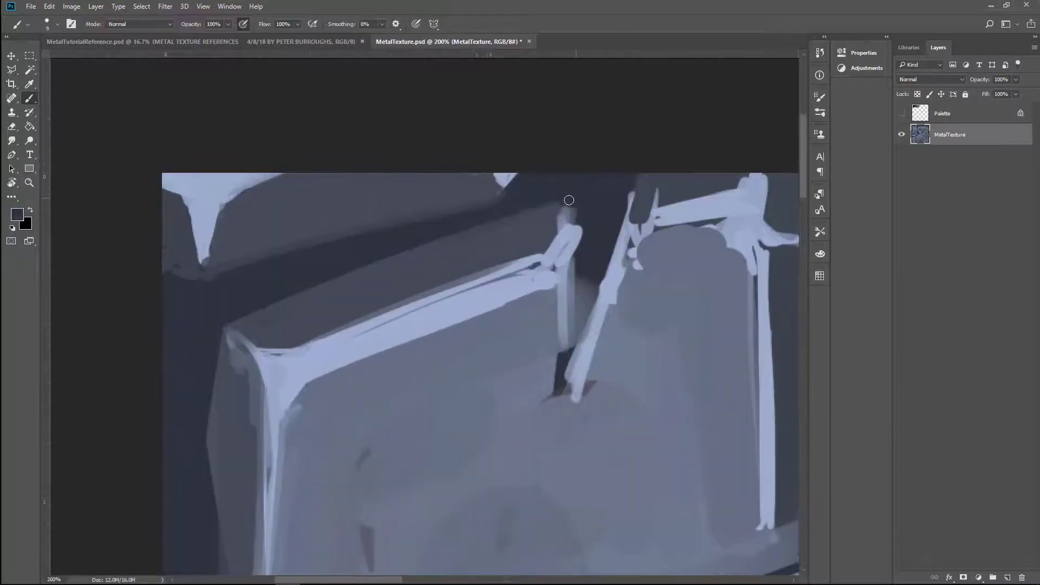
{"action": "left_click", "coordinate": [596, 282], "text": "alt"}
{"action": "mouse_move", "coordinate": [566, 208]}
{"action": "left_mouse_down"}
{"action": "mouse_move", "coordinate": [601, 279]}
{"action": "mouse_move", "coordinate": [577, 336]}
{"action": "mouse_move", "coordinate": [585, 271]}
{"action": "mouse_move", "coordinate": [570, 221]}
{"action": "mouse_move", "coordinate": [600, 278]}
{"action": "left_mouse_up"}
- Layer grey-blue dark and light strokes along the diagonal edge
{"action": "left_click", "coordinate": [653, 314], "text": "alt"}
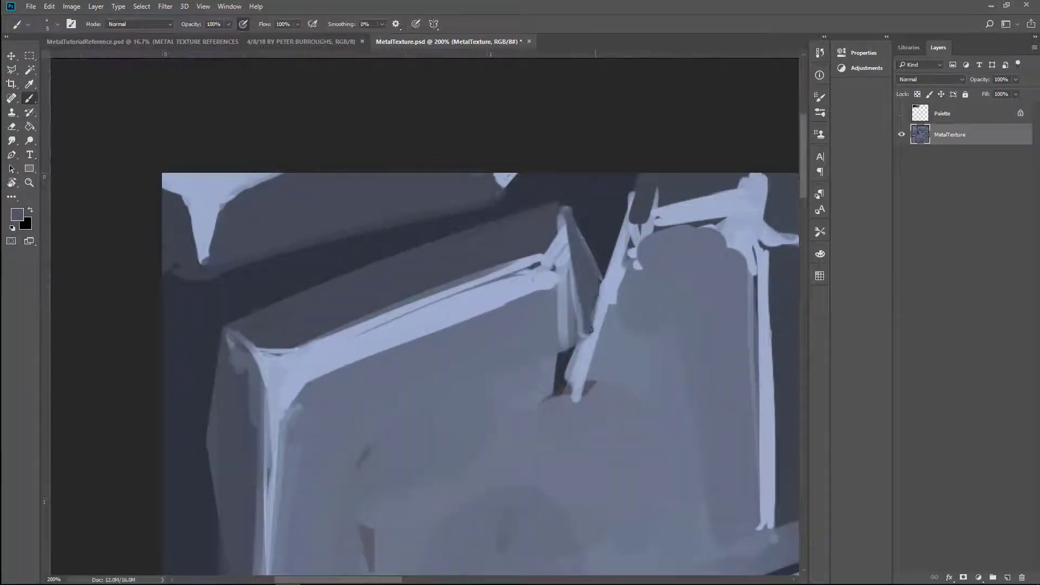
{"action": "left_click_drag", "start_coordinate": [636, 187], "coordinate": [593, 330]}
{"action": "left_click", "coordinate": [552, 270], "text": "alt"}
{"action": "left_click_drag", "start_coordinate": [566, 252], "coordinate": [588, 333]}
{"action": "mouse_move", "coordinate": [554, 277]}
{"action": "left_mouse_down"}
{"action": "mouse_move", "coordinate": [567, 292]}
{"action": "mouse_move", "coordinate": [493, 173]}
{"action": "mouse_move", "coordinate": [517, 279]}
{"action": "left_mouse_up"}
- Darken the gap beside the wedge with a sampled dark tone
{"action": "left_click", "coordinate": [533, 136], "text": "alt"}
{"action": "left_click_drag", "start_coordinate": [533, 157], "coordinate": [514, 282]}
{"action": "left_click", "coordinate": [496, 239], "text": "alt"}
{"action": "left_click_drag", "start_coordinate": [495, 244], "coordinate": [514, 295]}
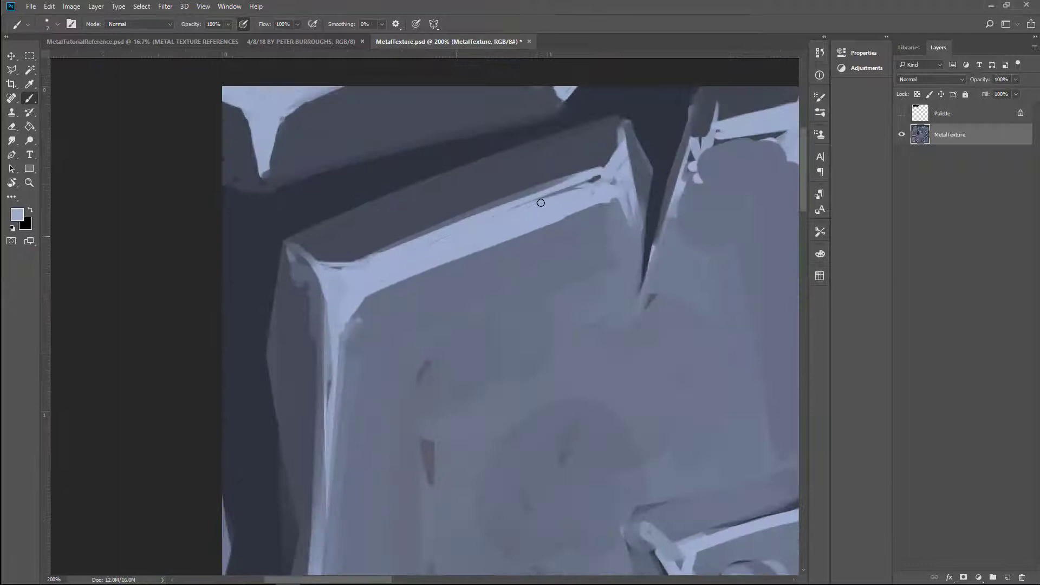
- Narrow the light diagonal strip with dark grey and deepen the wedge's edge
{"action": "left_click", "coordinate": [534, 173], "text": "alt"}
{"action": "key", "text": "bracketright"}
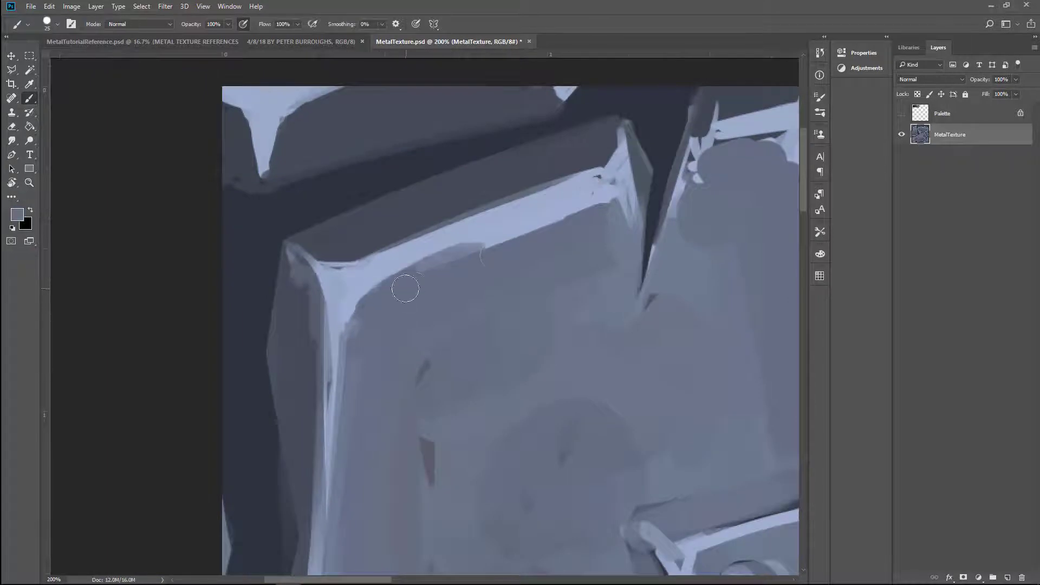
{"action": "left_click_drag", "start_coordinate": [402, 285], "coordinate": [601, 200]}
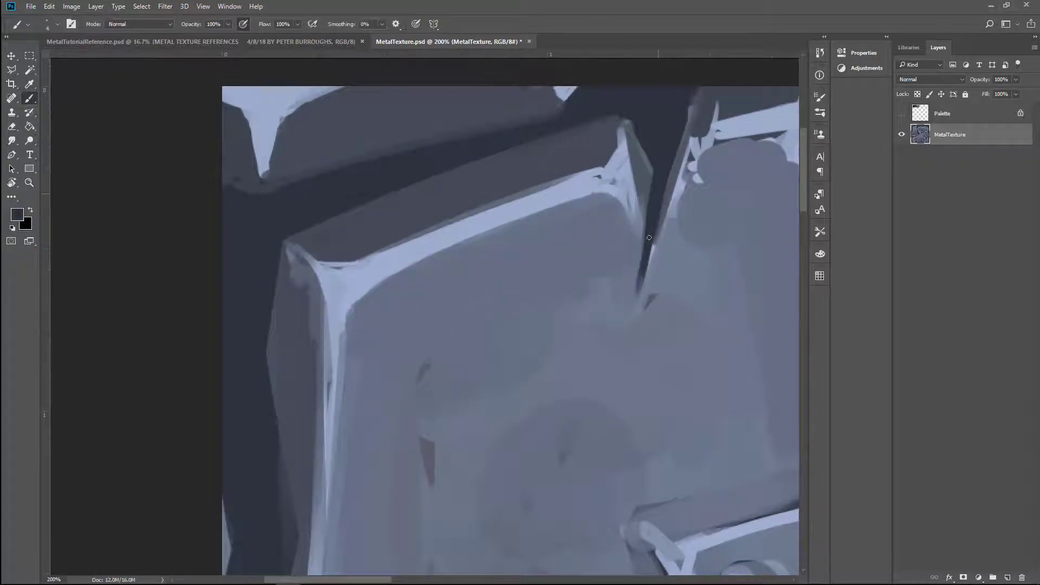
{"action": "key", "text": "bracketright"}
{"action": "mouse_move", "coordinate": [648, 273]}
{"action": "left_mouse_down"}
{"action": "mouse_move", "coordinate": [689, 128]}
{"action": "mouse_move", "coordinate": [570, 122]}
{"action": "left_mouse_up"}
{"action": "mouse_move", "coordinate": [522, 206]}
{"action": "left_mouse_down"}
{"action": "mouse_move", "coordinate": [525, 147]}
{"action": "mouse_move", "coordinate": [509, 119]}
{"action": "left_mouse_up"}
- Paint a size 2 light line down the wedge edge and grey along the plate's top edge
{"action": "left_click", "coordinate": [507, 135], "text": "alt"}
{"action": "key", "text": "bracketleft"}
{"action": "key", "text": "bracketleft"}
{"action": "key", "text": "bracketleft"}
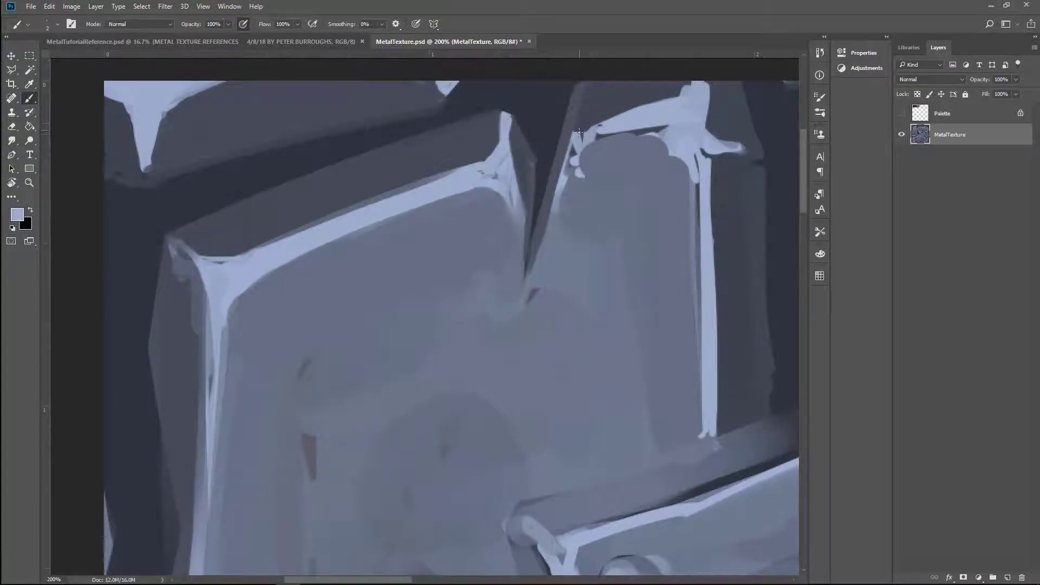
{"action": "left_click_drag", "start_coordinate": [578, 131], "coordinate": [525, 277]}
{"action": "left_click", "coordinate": [591, 163], "text": "alt"}
{"action": "key", "text": "bracketright"}
{"action": "key", "text": "bracketright"}
{"action": "key", "text": "bracketright"}
{"action": "key", "text": "bracketright"}
{"action": "key", "text": "bracketright"}
{"action": "mouse_move", "coordinate": [566, 184]}
{"action": "left_mouse_down"}
{"action": "mouse_move", "coordinate": [582, 154]}
{"action": "mouse_move", "coordinate": [639, 133]}
{"action": "left_mouse_up"}
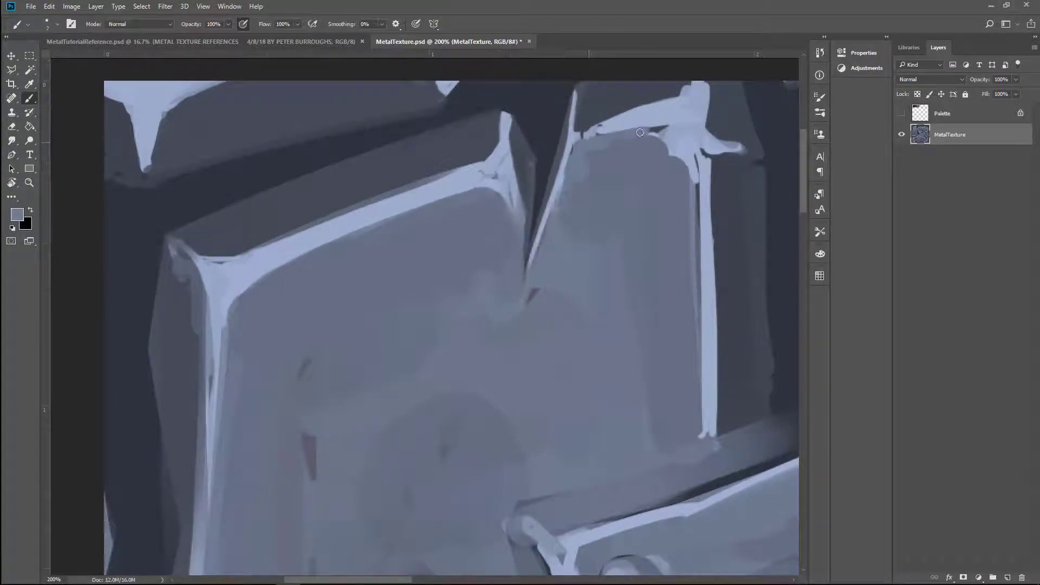
- Paint a darker grey stroke on the plate area further left
{"action": "scroll", "coordinate": [601, 227], "scroll_direction": "left", "scroll_amount": 3}
{"action": "left_click", "coordinate": [307, 244], "text": "alt"}
{"action": "left_click_drag", "start_coordinate": [313, 279], "coordinate": [307, 220]}
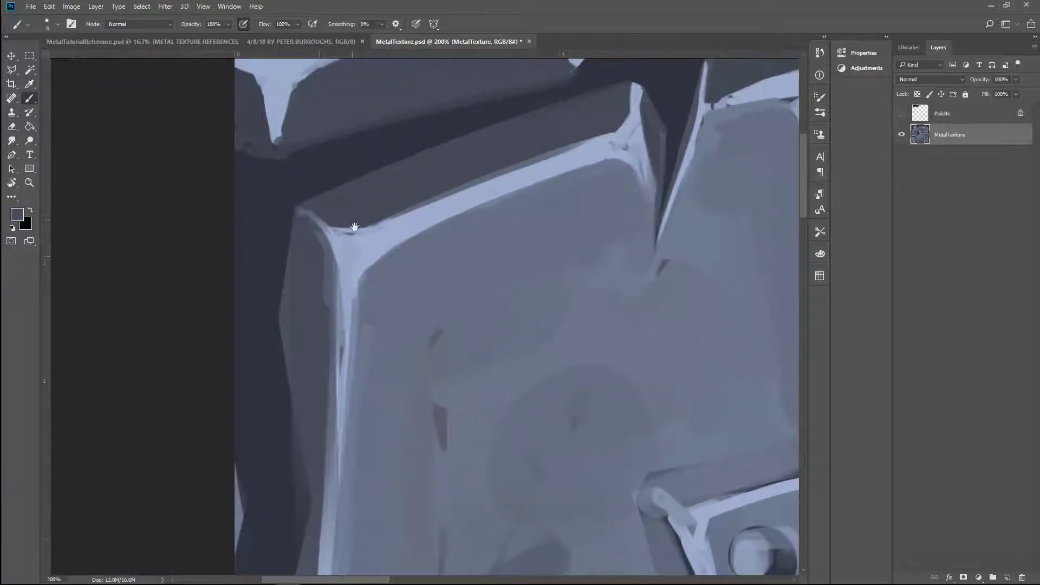
{"action": "scroll", "coordinate": [354, 226], "scroll_direction": "down", "scroll_amount": 3}
{"action": "scroll", "coordinate": [319, 347], "scroll_direction": "down", "scroll_amount": 3}
- At 100% zoom, paint a size 10 light grey stroke down the plate's left edge
{"action": "key", "text": "ctrl+minus"}
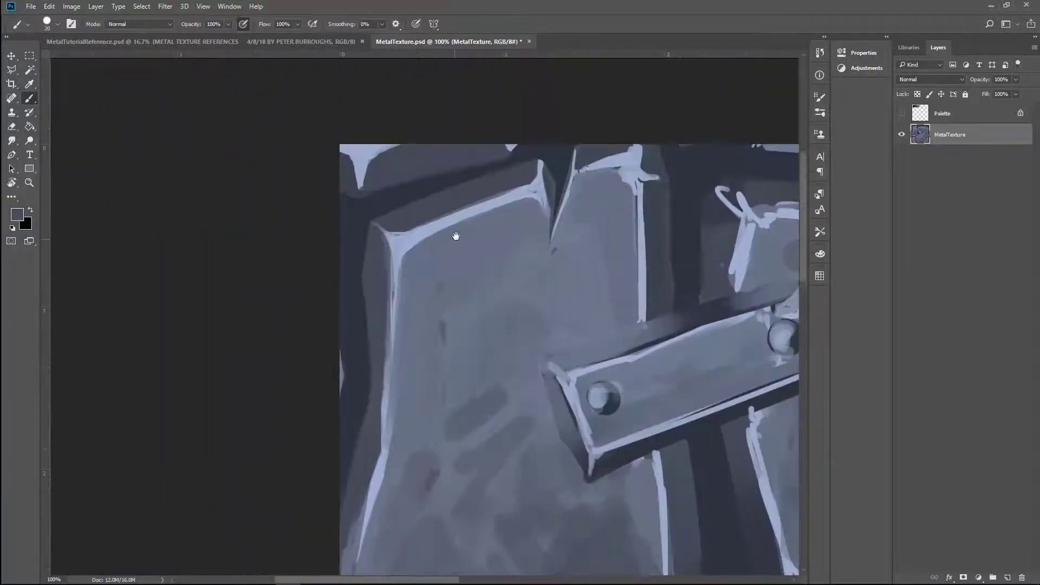
{"action": "scroll", "coordinate": [458, 234], "scroll_direction": "right", "scroll_amount": 2}
{"action": "left_click", "coordinate": [578, 193], "text": "alt"}
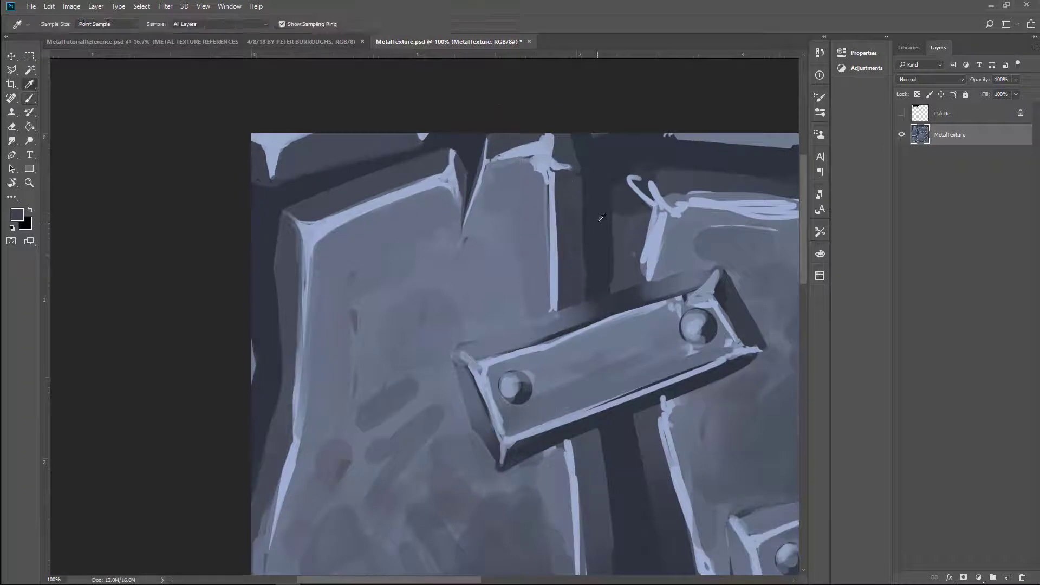
{"action": "key", "text": "ctrl+minus"}
{"action": "key", "text": "ctrl+plus"}
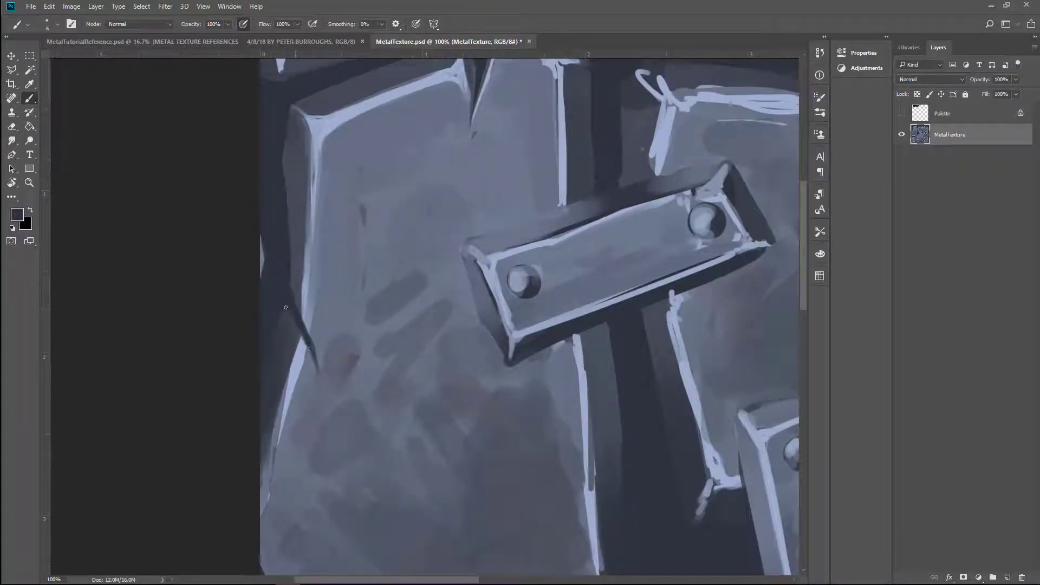
{"action": "left_click", "coordinate": [286, 307], "text": "alt"}
{"action": "key", "text": "bracketright"}
{"action": "key", "text": "bracketright"}
{"action": "key", "text": "bracketright"}
{"action": "key", "text": "bracketright"}
{"action": "left_click_drag", "start_coordinate": [288, 296], "coordinate": [288, 158]}
- Darken the plate's left edge with a size 7 brush, toning down the highlight
{"action": "left_click", "coordinate": [311, 329], "text": "alt"}
{"action": "key", "text": "bracketleft"}
{"action": "key", "text": "bracketleft"}
{"action": "key", "text": "bracketleft"}
{"action": "mouse_move", "coordinate": [288, 313]}
{"action": "left_mouse_down"}
{"action": "mouse_move", "coordinate": [312, 330]}
{"action": "mouse_move", "coordinate": [321, 381]}
{"action": "mouse_move", "coordinate": [318, 343]}
{"action": "mouse_move", "coordinate": [279, 276]}
{"action": "mouse_move", "coordinate": [326, 369]}
{"action": "mouse_move", "coordinate": [307, 308]}
{"action": "mouse_move", "coordinate": [316, 199]}
{"action": "left_mouse_up"}
{"action": "left_click", "coordinate": [320, 365], "text": "alt"}
{"action": "left_click", "coordinate": [320, 368], "text": "alt"}
- Rebalance the left bevel with size 5 lighter and toned blue-grey strokes
{"action": "left_click", "coordinate": [307, 296], "text": "alt"}
{"action": "key", "text": "bracketleft"}
{"action": "key", "text": "bracketleft"}
{"action": "key", "text": "bracketleft"}
{"action": "key", "text": "bracketleft"}
{"action": "key", "text": "bracketleft"}
{"action": "left_click_drag", "start_coordinate": [314, 368], "coordinate": [298, 302]}
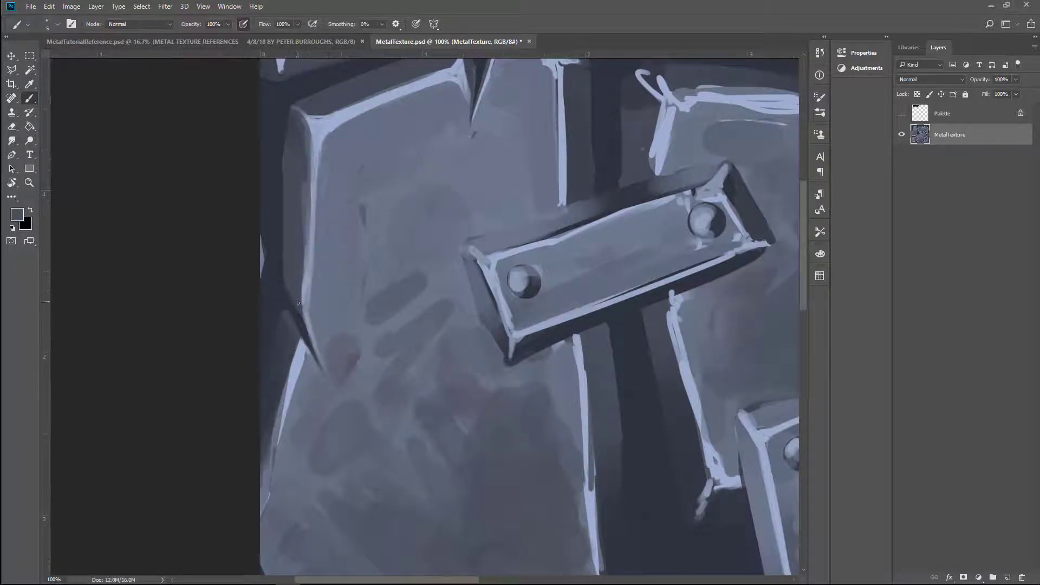
{"action": "left_click", "coordinate": [320, 371], "text": "alt"}
{"action": "left_click_drag", "start_coordinate": [311, 168], "coordinate": [306, 303]}
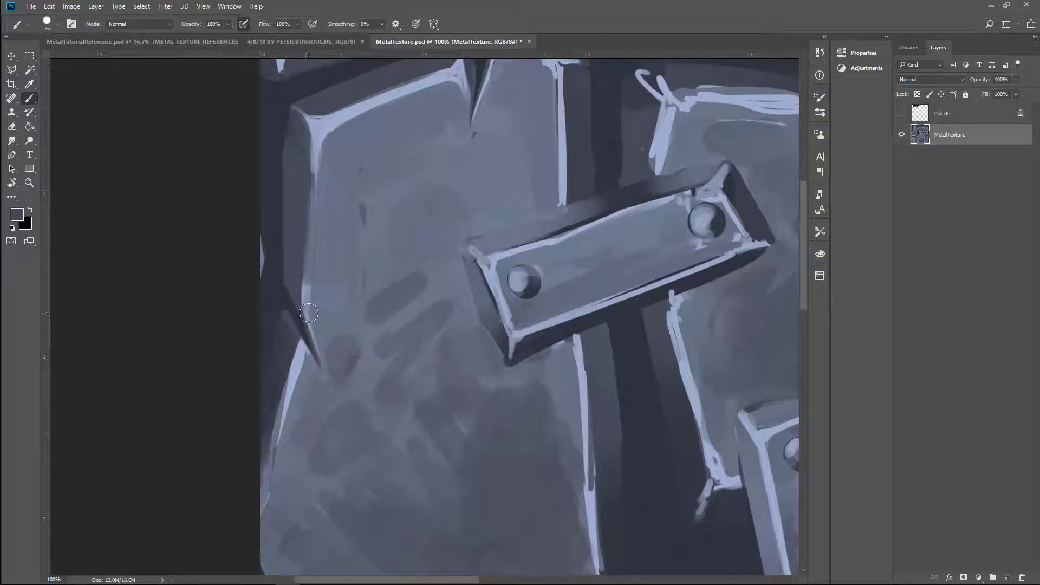
{"action": "left_click", "coordinate": [311, 159], "text": "alt"}
{"action": "mouse_move", "coordinate": [313, 228]}
{"action": "left_mouse_down"}
{"action": "mouse_move", "coordinate": [308, 304]}
{"action": "mouse_move", "coordinate": [310, 227]}
{"action": "left_mouse_up"}
- Paint a sampled dark tone over the stray highlight at the bar's top
{"action": "left_click_drag", "start_coordinate": [312, 290], "coordinate": [320, 298]}
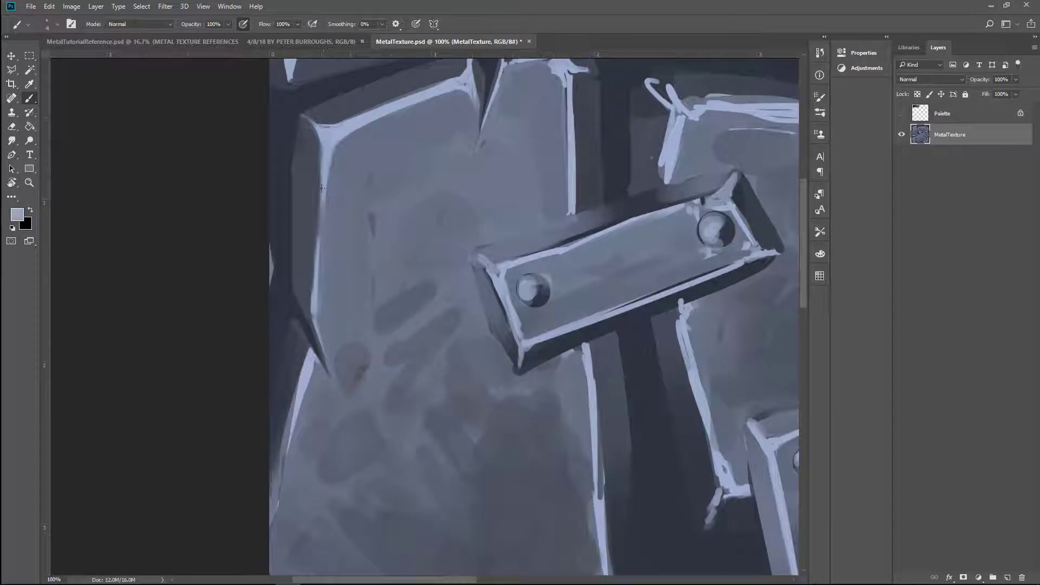
{"action": "left_click_drag", "start_coordinate": [308, 120], "coordinate": [317, 182]}
{"action": "key", "text": "bracketleft"}
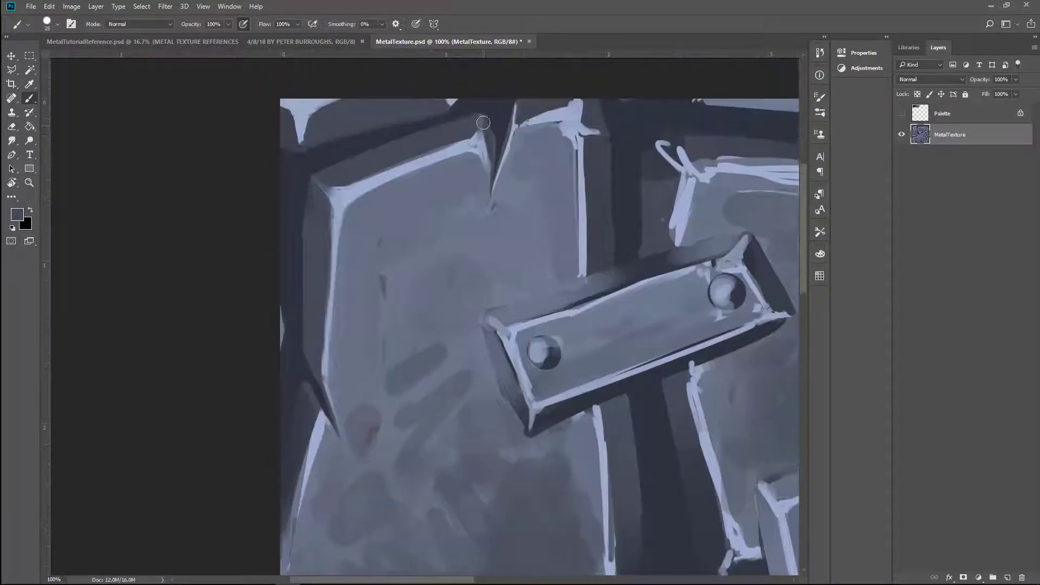
{"action": "left_click", "coordinate": [477, 108], "text": "alt"}
{"action": "mouse_move", "coordinate": [570, 108]}
{"action": "left_mouse_down"}
{"action": "mouse_move", "coordinate": [602, 132]}
{"action": "mouse_move", "coordinate": [599, 173]}
{"action": "left_mouse_up"}
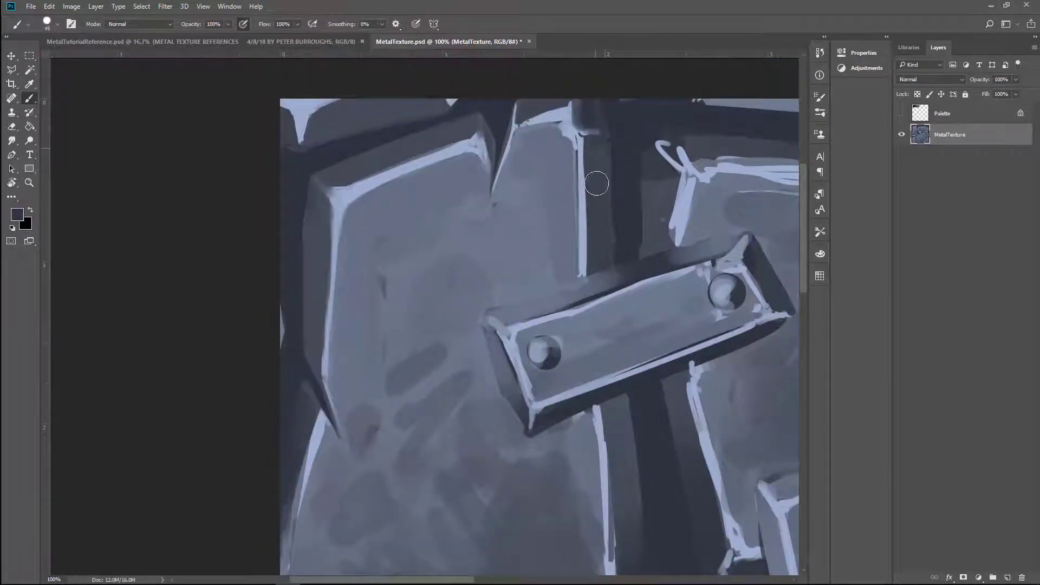
{"action": "left_click", "coordinate": [583, 134], "text": "alt"}
{"action": "scroll", "coordinate": [603, 135], "scroll_direction": "down", "scroll_amount": 3, "text": "alt"}
- Paint a light stroke along the vertical bar using a colour sampled from the beam
{"action": "scroll", "coordinate": [553, 244], "scroll_direction": "up", "scroll_amount": 3, "text": "alt"}
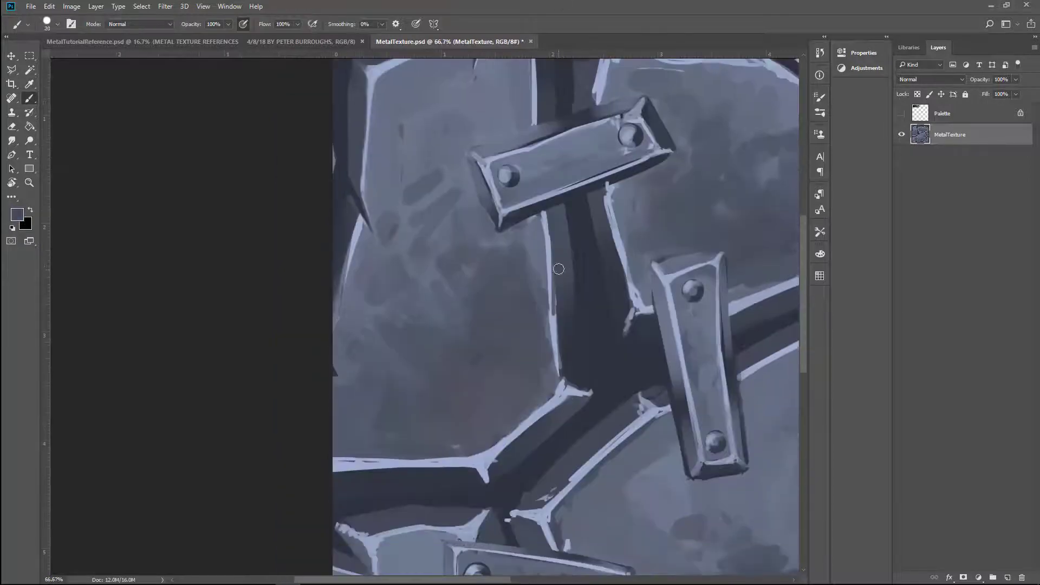
{"action": "left_click", "coordinate": [552, 260], "text": "alt"}
{"action": "mouse_move", "coordinate": [548, 279]}
{"action": "left_mouse_down"}
{"action": "mouse_move", "coordinate": [546, 237]}
{"action": "mouse_move", "coordinate": [569, 385]}
{"action": "mouse_move", "coordinate": [592, 337]}
{"action": "left_mouse_up"}
{"action": "left_click", "coordinate": [594, 367], "text": "alt"}
- Darken the lower end of the light edge stroke with a sampled dark tone
{"action": "scroll", "coordinate": [593, 336], "scroll_direction": "down", "scroll_amount": 3, "text": "alt"}
{"action": "scroll", "coordinate": [463, 285], "scroll_direction": "up", "scroll_amount": 3, "text": "alt"}
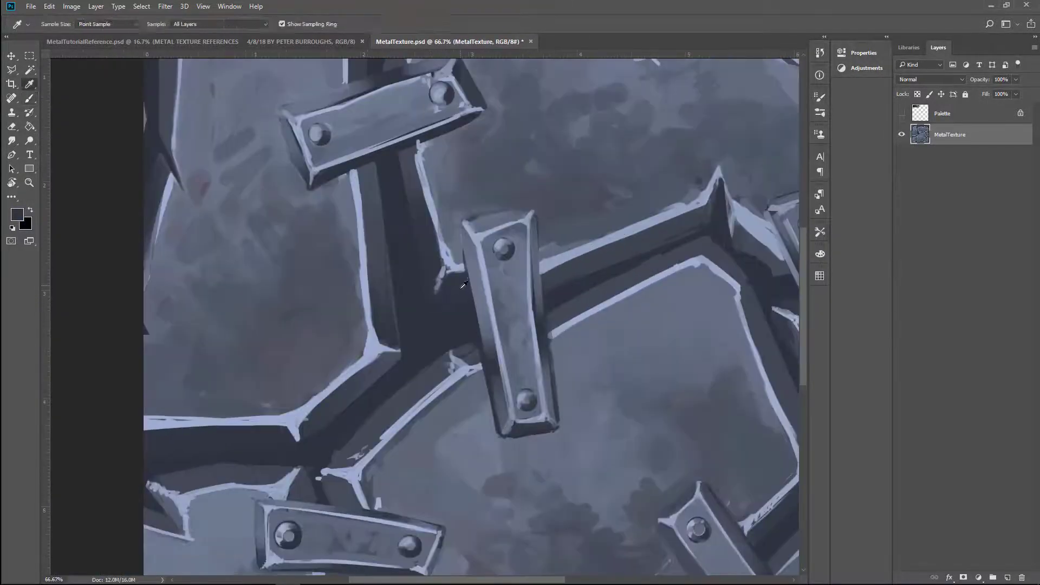
{"action": "left_click", "coordinate": [463, 284], "text": "alt"}
{"action": "scroll", "coordinate": [469, 216], "scroll_direction": "down", "scroll_amount": 3, "text": "alt"}
{"action": "scroll", "coordinate": [459, 213], "scroll_direction": "up", "scroll_amount": 3, "text": "alt"}
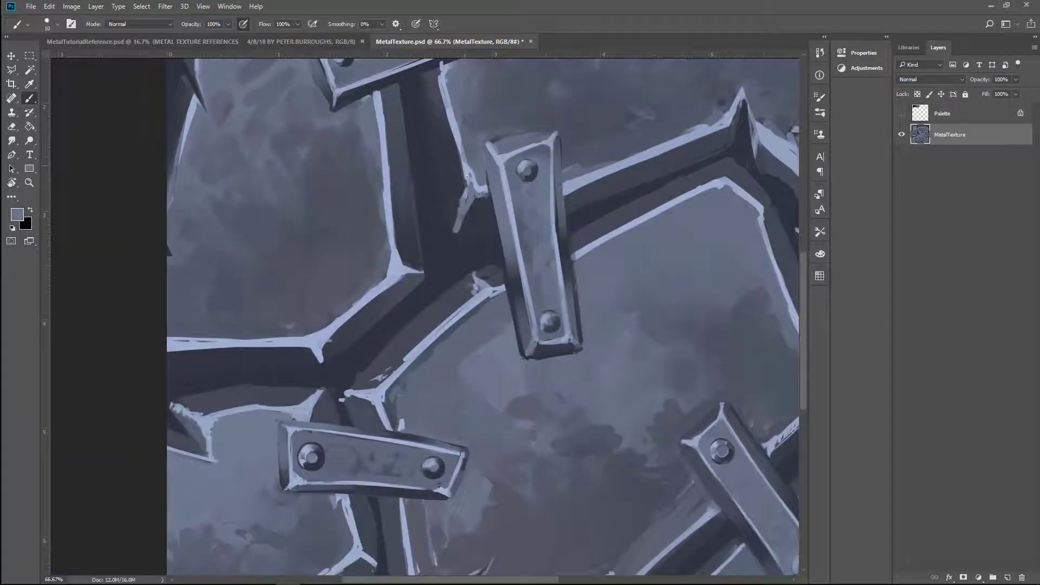
{"action": "left_click", "coordinate": [472, 201], "text": "alt"}
{"action": "left_click_drag", "start_coordinate": [463, 219], "coordinate": [455, 233]}
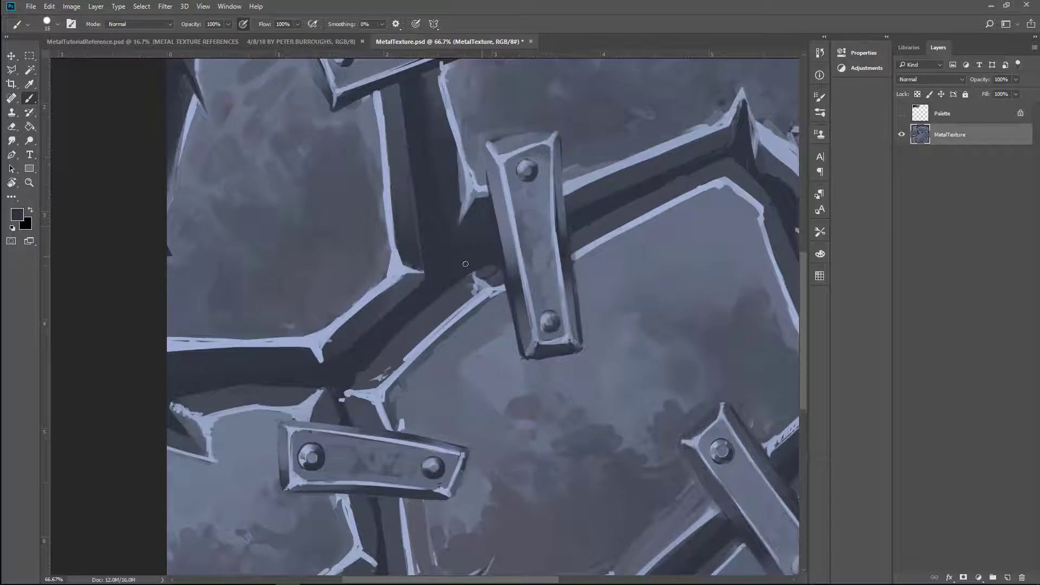
- Add a small light blue-grey highlight at the beam's upper-right joint
{"action": "scroll", "coordinate": [455, 173], "scroll_direction": "up", "scroll_amount": 2}
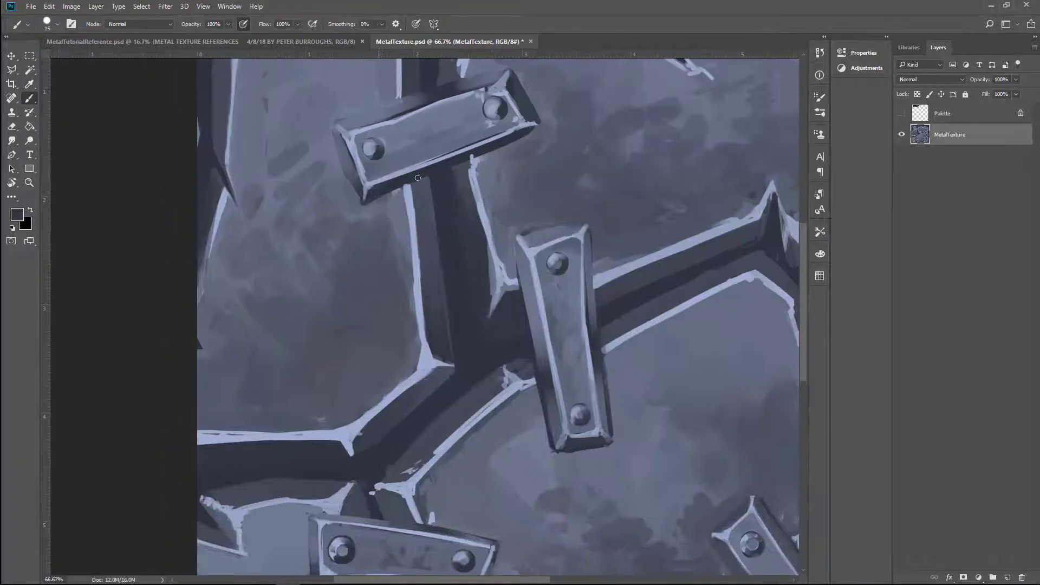
{"action": "key", "text": "bracketleft"}
{"action": "scroll", "coordinate": [465, 229], "scroll_direction": "down", "scroll_amount": 2}
{"action": "scroll", "coordinate": [464, 229], "scroll_direction": "up", "scroll_amount": 3}
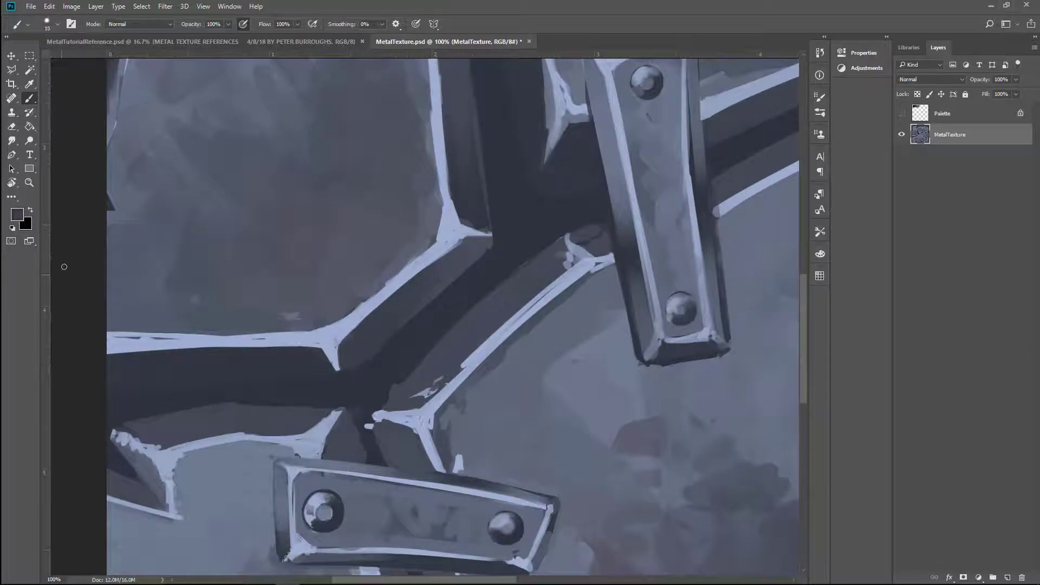
{"action": "left_click", "coordinate": [332, 361], "text": "alt"}
{"action": "scroll", "coordinate": [429, 283], "scroll_direction": "down", "scroll_amount": 3}
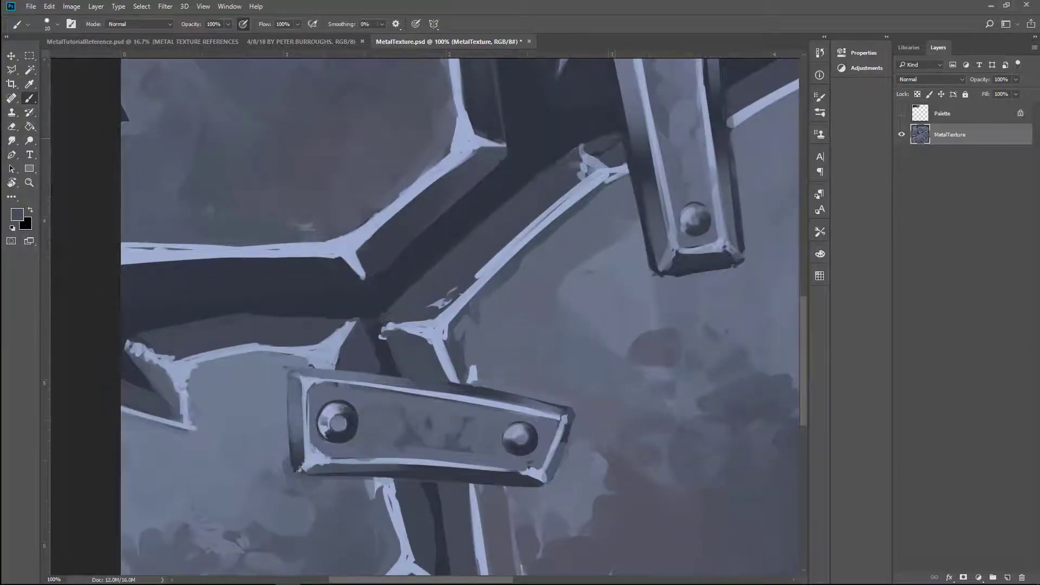
{"action": "scroll", "coordinate": [382, 321], "scroll_direction": "up", "scroll_amount": 2}
{"action": "left_click_drag", "start_coordinate": [541, 274], "coordinate": [553, 248]}
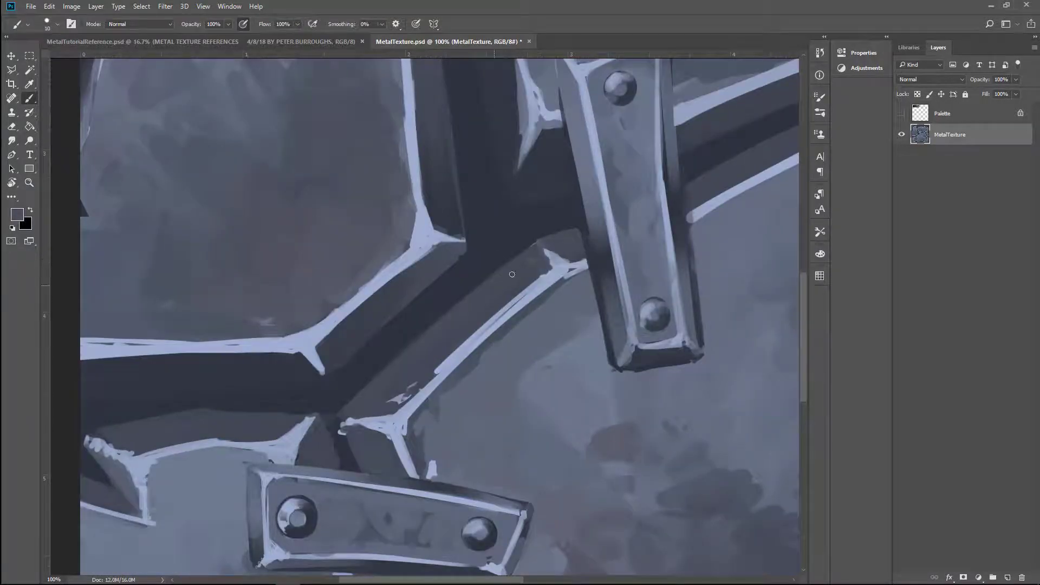
- Paint a dark stroke along the beam's lower edge near the lower bracket
{"action": "left_click_drag", "start_coordinate": [336, 393], "coordinate": [359, 323]}
{"action": "key", "text": "bracketright"}
{"action": "key", "text": "bracketright"}
{"action": "key", "text": "bracketright"}
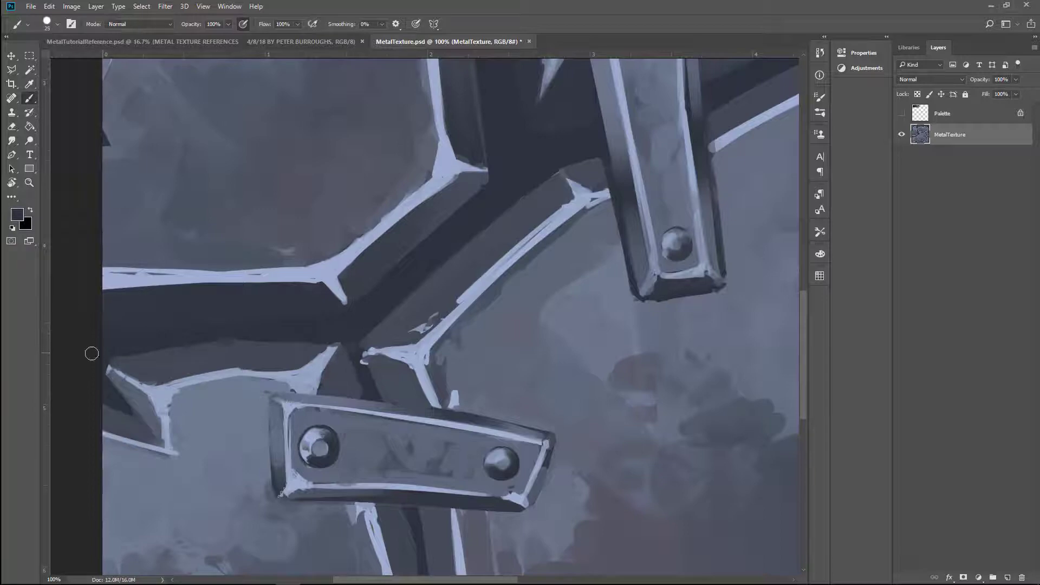
{"action": "left_click_drag", "start_coordinate": [91, 353], "coordinate": [225, 346]}
{"action": "key", "text": "bracketleft"}
{"action": "key", "text": "bracketleft"}
{"action": "key", "text": "bracketleft"}
{"action": "key", "text": "bracketleft"}
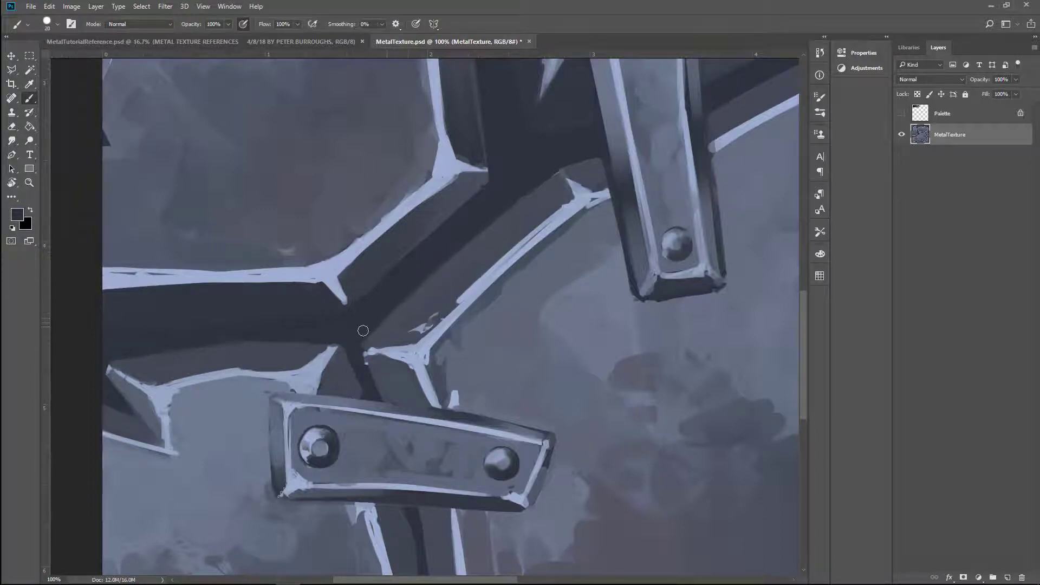
- Paint broad light edging along the lower seams of the texture
{"action": "key", "text": "ctrl+minus"}
{"action": "key", "text": "ctrl+minus"}
{"action": "key", "text": "ctrl+plus"}
{"action": "left_click_drag", "start_coordinate": [412, 254], "coordinate": [583, 87]}
{"action": "key", "text": "bracketright"}
{"action": "key", "text": "bracketright"}
{"action": "key", "text": "bracketright"}
{"action": "key", "text": "bracketright"}
{"action": "key", "text": "bracketright"}
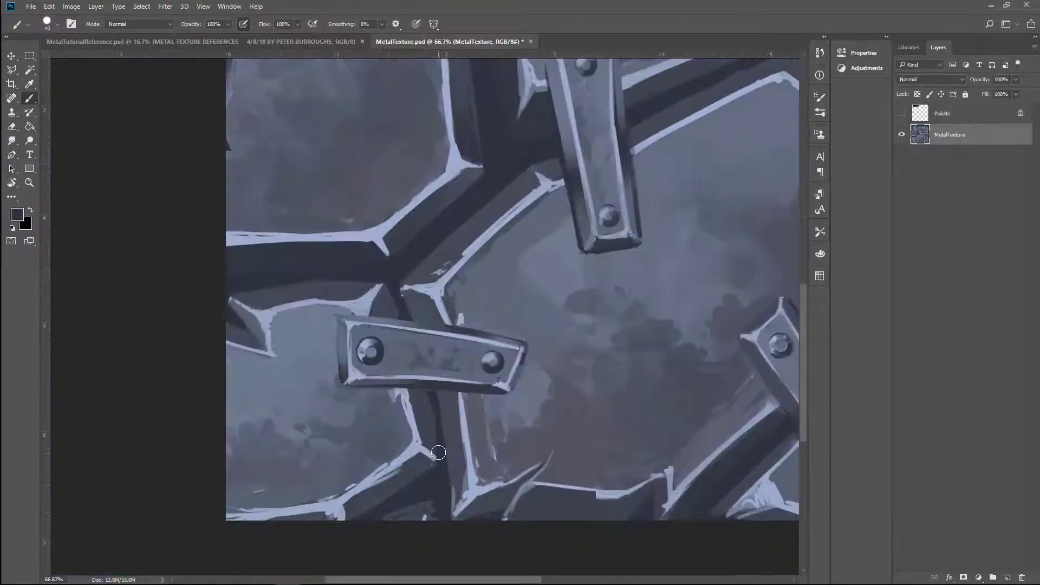
{"action": "mouse_move", "coordinate": [428, 406]}
{"action": "left_mouse_down"}
{"action": "mouse_move", "coordinate": [434, 455]}
{"action": "mouse_move", "coordinate": [504, 509]}
{"action": "left_mouse_up"}
{"action": "mouse_move", "coordinate": [411, 465]}
{"action": "left_mouse_down"}
{"action": "mouse_move", "coordinate": [352, 509]}
{"action": "mouse_move", "coordinate": [395, 482]}
{"action": "mouse_move", "coordinate": [427, 438]}
{"action": "left_mouse_up"}
{"action": "key", "text": "bracketleft"}
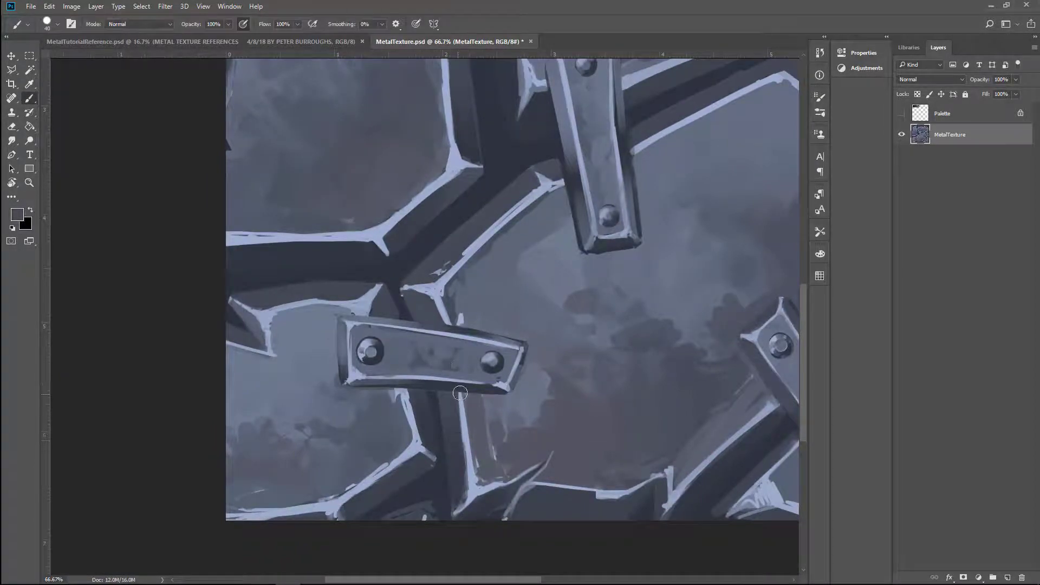
- Darken the riveted bracket plate's lower-right edge, then soften it with light grey
{"action": "key", "text": "ctrl+plus"}
{"action": "key", "text": "bracketleft"}
{"action": "key", "text": "bracketleft"}
{"action": "key", "text": "bracketleft"}
{"action": "key", "text": "bracketleft"}
{"action": "key", "text": "bracketleft"}
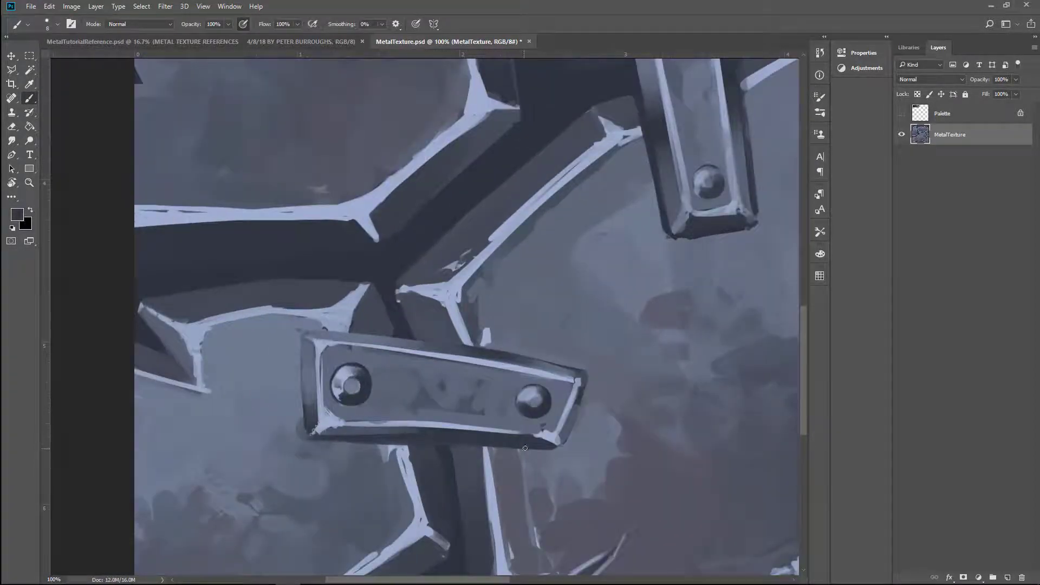
{"action": "left_click_drag", "start_coordinate": [524, 448], "coordinate": [534, 358]}
{"action": "key", "text": "bracketright"}
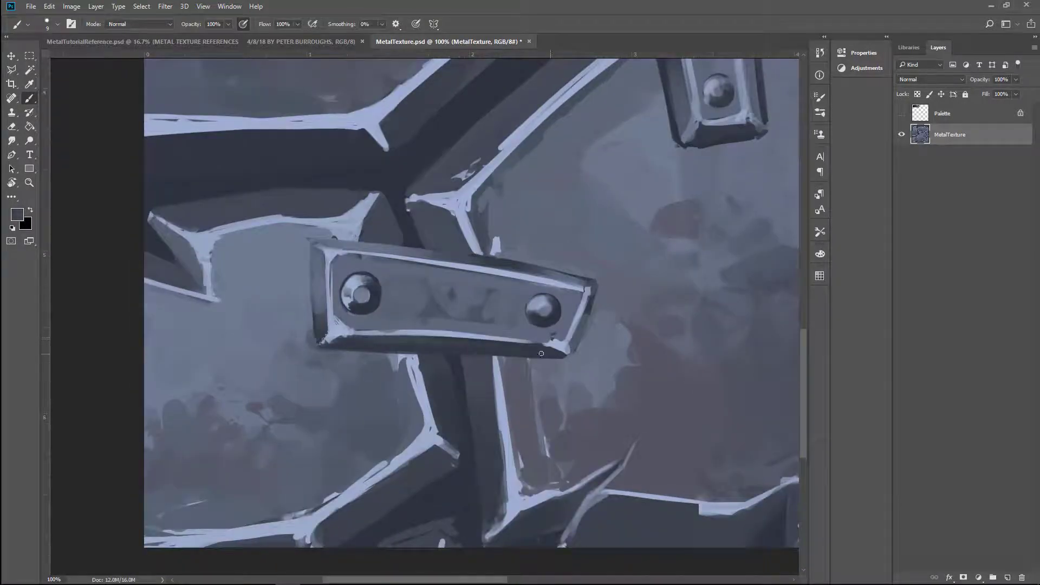
{"action": "left_click", "coordinate": [487, 343], "text": "alt"}
{"action": "mouse_move", "coordinate": [575, 342]}
{"action": "left_mouse_down"}
{"action": "mouse_move", "coordinate": [598, 290]}
{"action": "mouse_move", "coordinate": [568, 355]}
{"action": "left_mouse_up"}
{"action": "left_click", "coordinate": [601, 279], "text": "alt"}
{"action": "key", "text": "bracketright"}
{"action": "key", "text": "bracketright"}
{"action": "left_click_drag", "start_coordinate": [595, 287], "coordinate": [576, 359]}
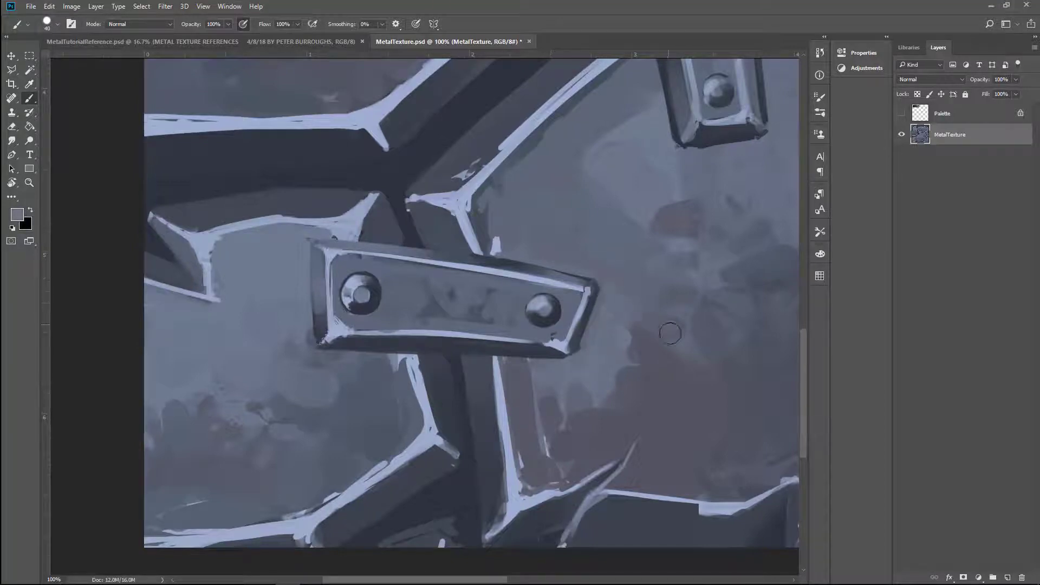
- Zoom to 100% on the riveted bracket and sample darker and lighter greys
{"action": "key", "text": "ctrl+0"}
{"action": "scroll", "coordinate": [440, 222], "scroll_direction": "up", "scroll_amount": 2}
{"action": "left_click", "coordinate": [545, 238], "text": "alt"}
{"action": "key", "text": "bracketleft"}
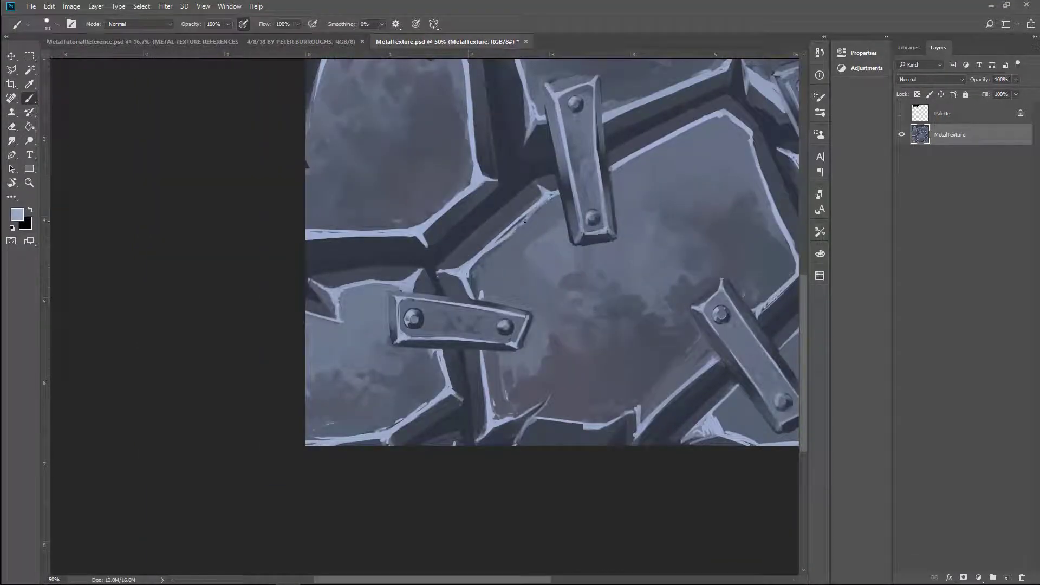
{"action": "left_click", "coordinate": [550, 188], "text": "alt"}
{"action": "key", "text": "bracketright"}
{"action": "left_click", "coordinate": [550, 188]}
{"action": "key", "text": "bracketleft"}
{"action": "key", "text": "bracketleft"}
{"action": "key", "text": "bracketleft"}
{"action": "key", "text": "bracketleft"}
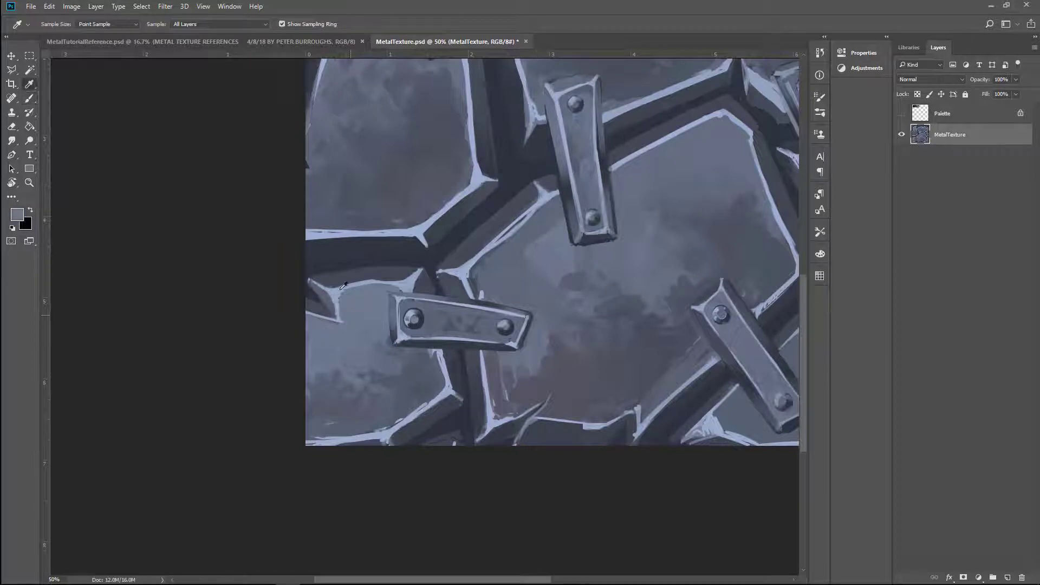
{"action": "left_click", "coordinate": [335, 308], "text": "alt"}
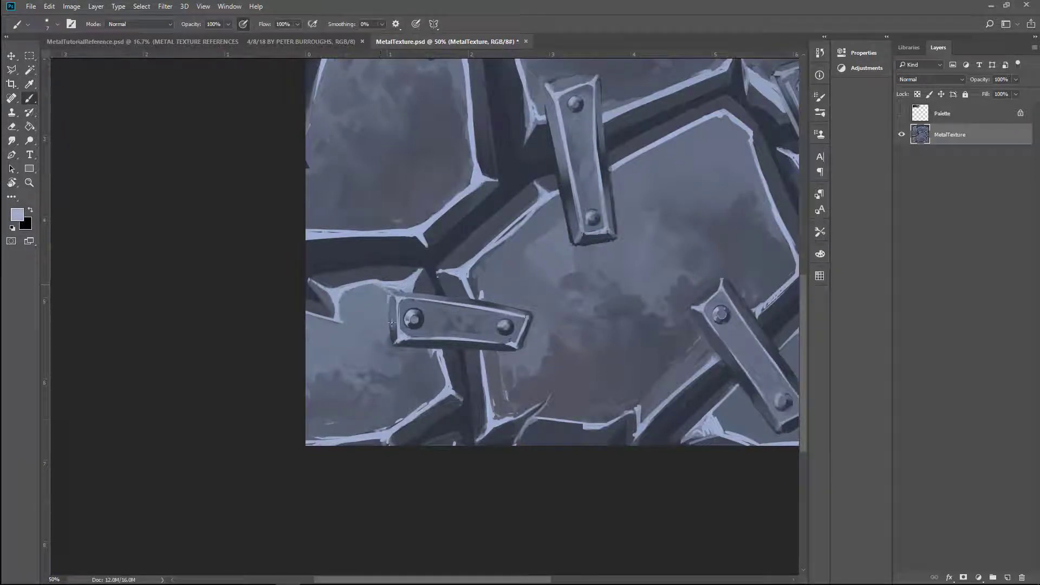
{"action": "key", "text": "ctrl+1"}
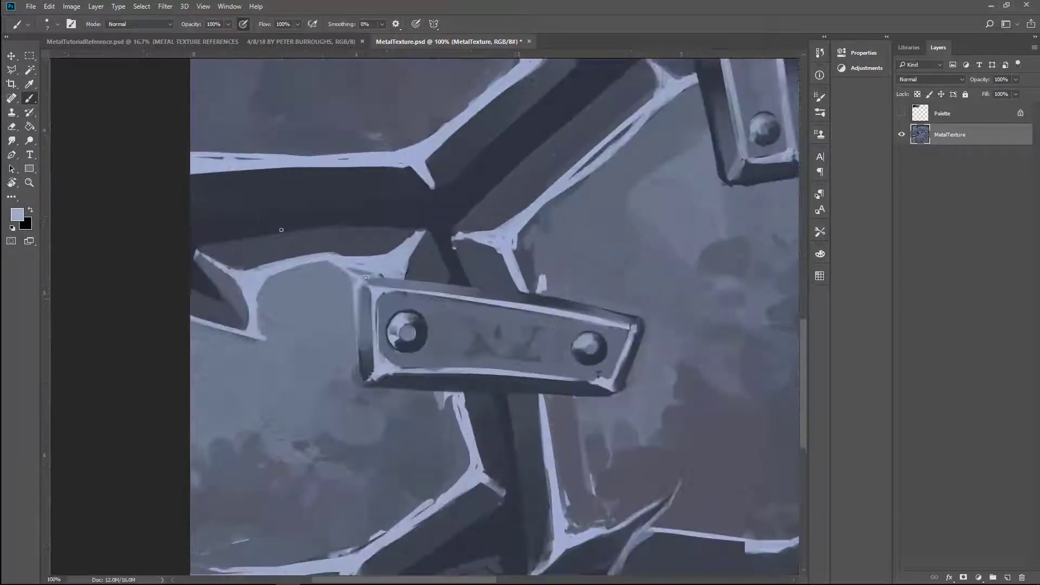
- Paint dark strokes along the beam above the bracket using resampled beam colour
{"action": "left_click_drag", "start_coordinate": [592, 297], "coordinate": [546, 271]}
{"action": "key", "text": "bracketright"}
{"action": "key", "text": "bracketright"}
{"action": "key", "text": "bracketright"}
{"action": "key", "text": "bracketright"}
{"action": "left_click", "coordinate": [546, 271], "text": "alt"}
{"action": "key", "text": "bracketleft"}
{"action": "key", "text": "bracketleft"}
{"action": "key", "text": "bracketleft"}
{"action": "key", "text": "bracketleft"}
{"action": "key", "text": "bracketleft"}
{"action": "key", "text": "bracketleft"}
{"action": "key", "text": "bracketleft"}
{"action": "key", "text": "bracketleft"}
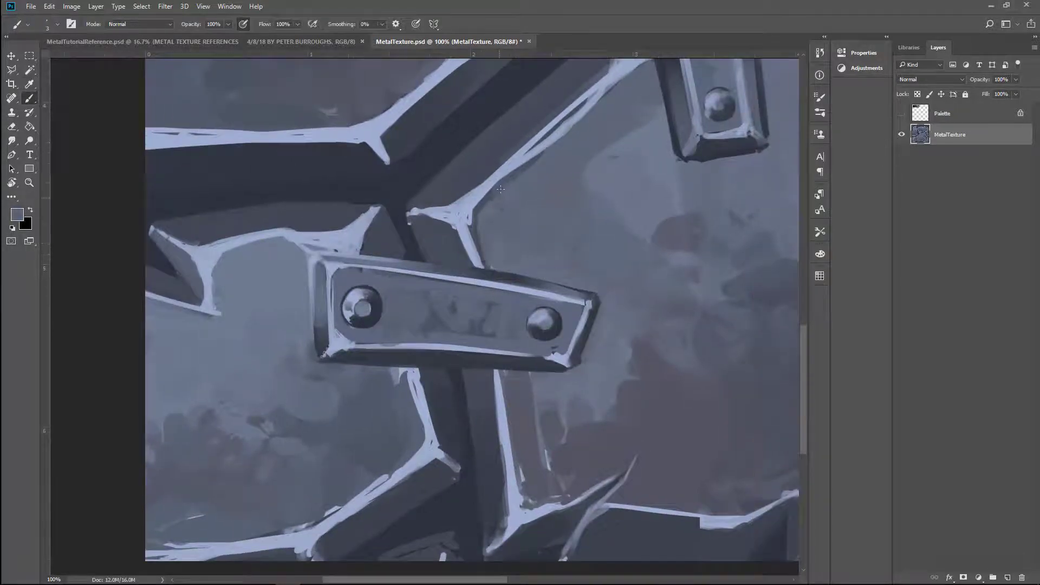
{"action": "left_click", "coordinate": [438, 204], "text": "alt"}
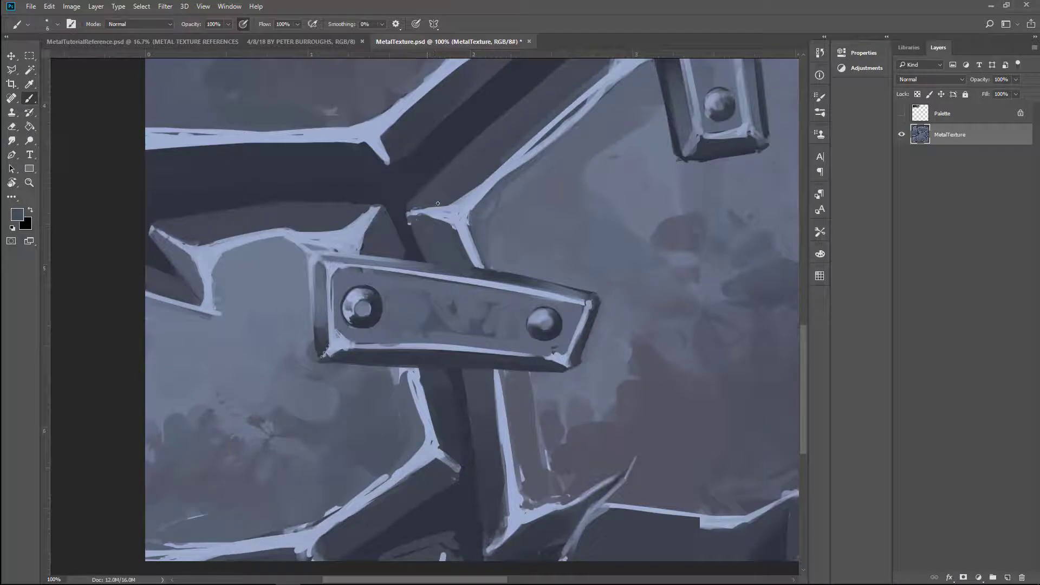
{"action": "scroll", "coordinate": [494, 171], "scroll_direction": "up", "scroll_amount": 3}
{"action": "key", "text": "bracketright"}
{"action": "key", "text": "bracketright"}
{"action": "key", "text": "bracketright"}
{"action": "key", "text": "bracketright"}
{"action": "key", "text": "bracketright"}
{"action": "key", "text": "bracketright"}
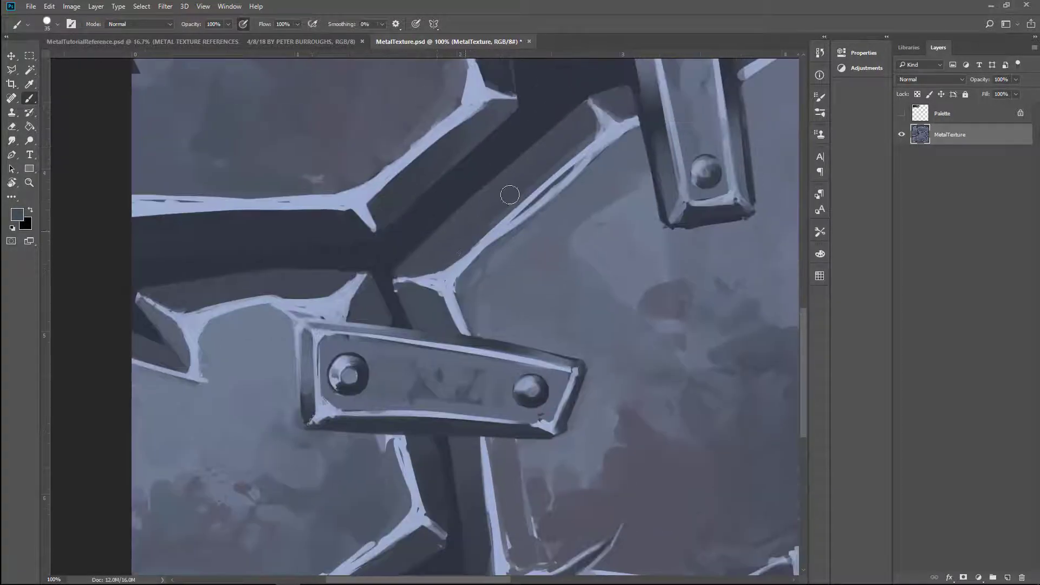
{"action": "left_click", "coordinate": [425, 249], "text": "alt"}
{"action": "mouse_move", "coordinate": [425, 248]}
{"action": "left_mouse_down"}
{"action": "mouse_move", "coordinate": [537, 176]}
{"action": "mouse_move", "coordinate": [514, 185]}
{"action": "left_mouse_up"}
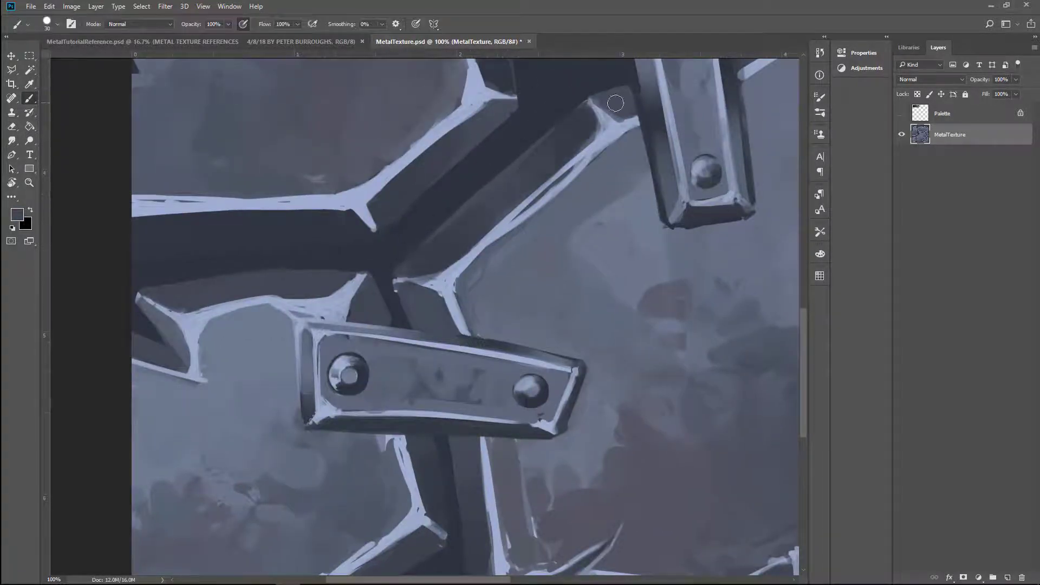
- Add light paint at the upper joint and brighten the vertical beam's left edge
{"action": "left_click", "coordinate": [598, 111], "text": "alt"}
{"action": "mouse_move", "coordinate": [597, 110]}
{"action": "left_mouse_down"}
{"action": "mouse_move", "coordinate": [597, 140]}
{"action": "mouse_move", "coordinate": [626, 125]}
{"action": "left_mouse_up"}
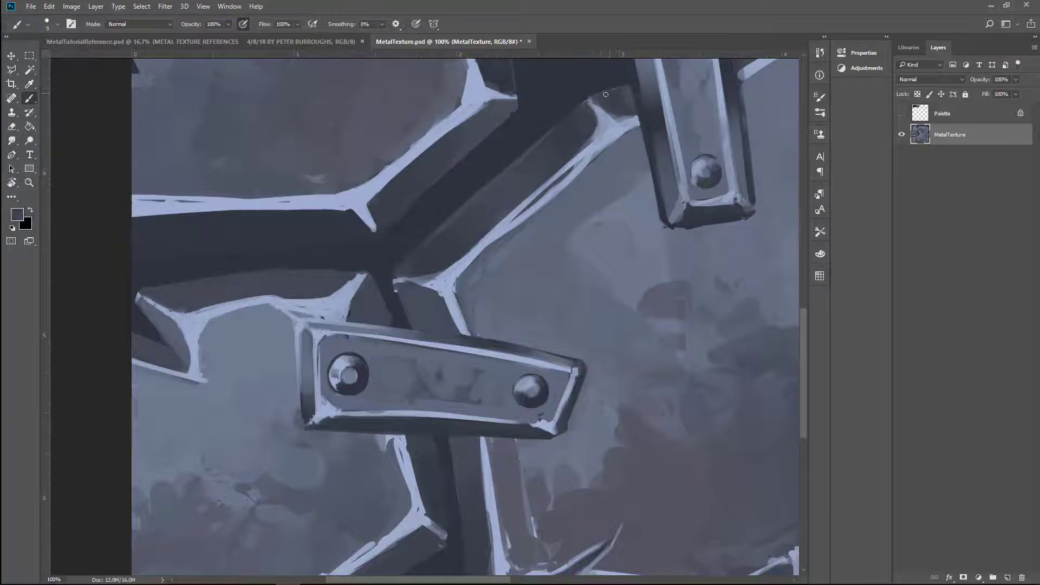
{"action": "left_click", "coordinate": [453, 267], "text": "alt"}
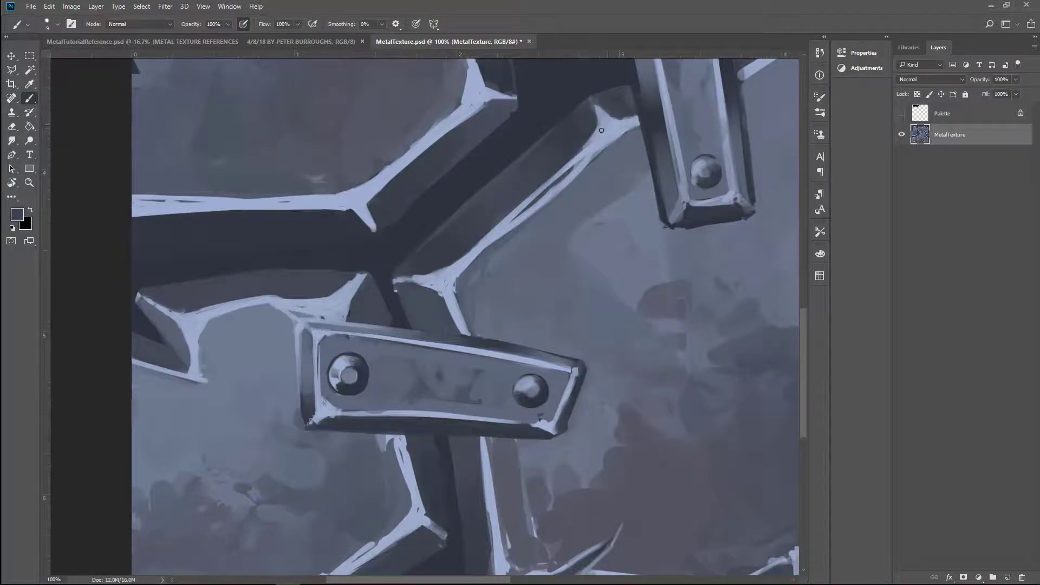
{"action": "left_click_drag", "start_coordinate": [505, 317], "coordinate": [402, 356]}
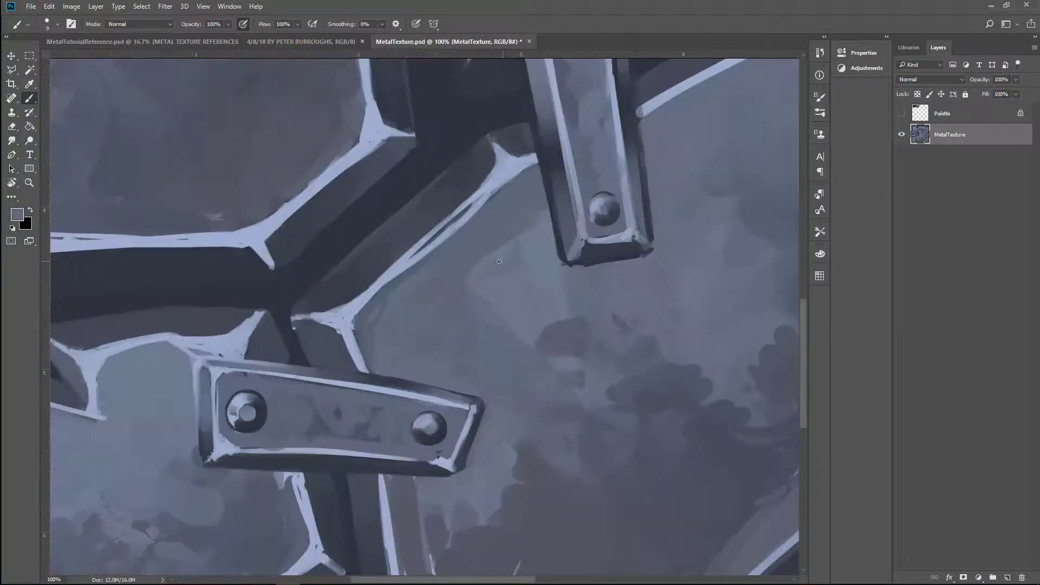
{"action": "left_click_drag", "start_coordinate": [561, 260], "coordinate": [556, 209]}
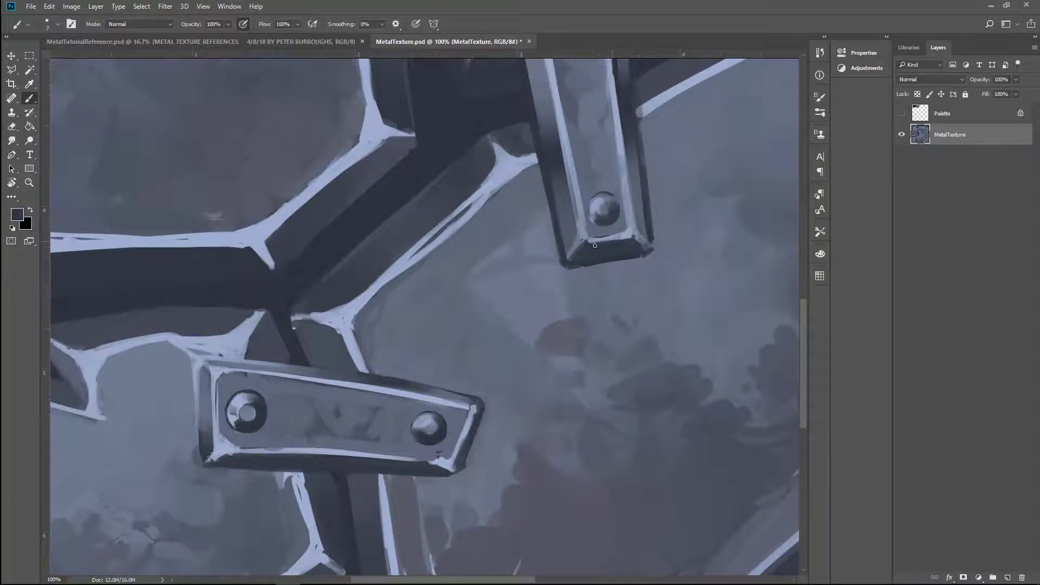
- Brighten the vertical beam's lower-left edge and rim with a tone sampled near the bolt
{"action": "left_click", "coordinate": [586, 226], "text": "alt"}
{"action": "left_click_drag", "start_coordinate": [591, 147], "coordinate": [588, 248]}
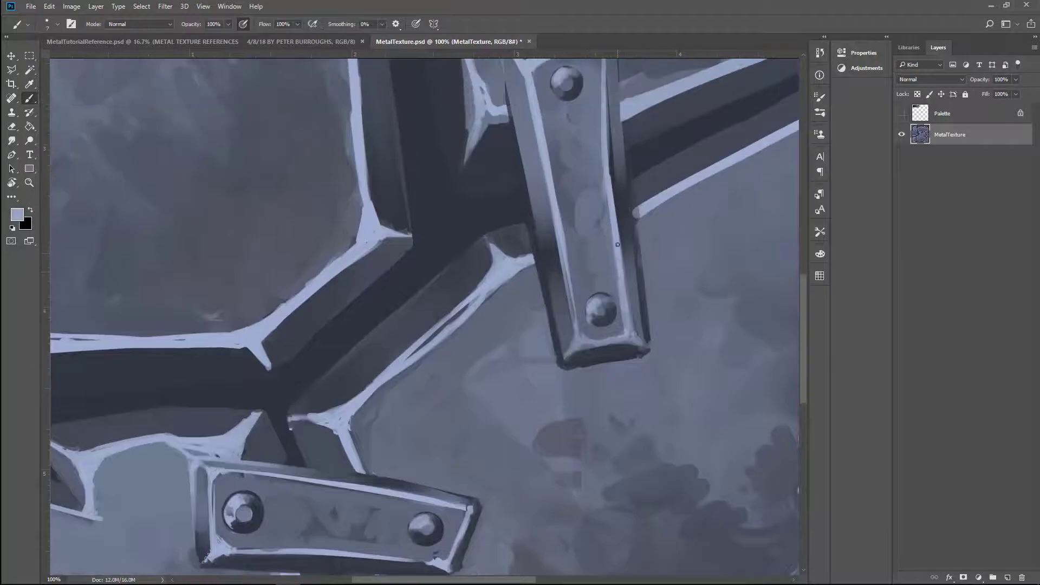
{"action": "left_click_drag", "start_coordinate": [576, 337], "coordinate": [564, 261]}
{"action": "key", "text": "bracketright"}
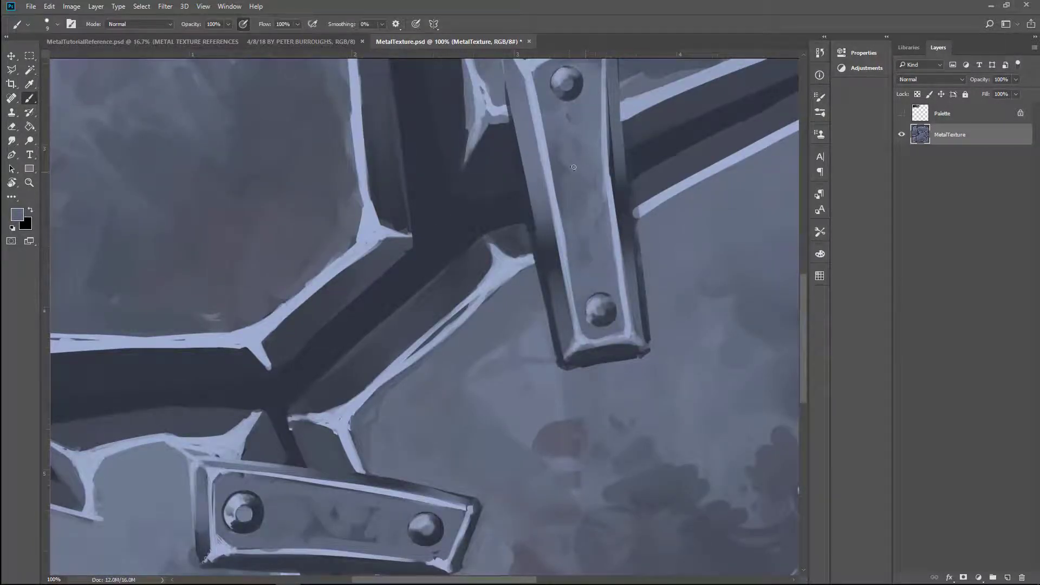
- Shade the lower bracket's right and top edges with a larger brush and greyer blue
{"action": "scroll", "coordinate": [604, 198], "scroll_direction": "down", "scroll_amount": 4}
{"action": "scroll", "coordinate": [542, 259], "scroll_direction": "up", "scroll_amount": 6}
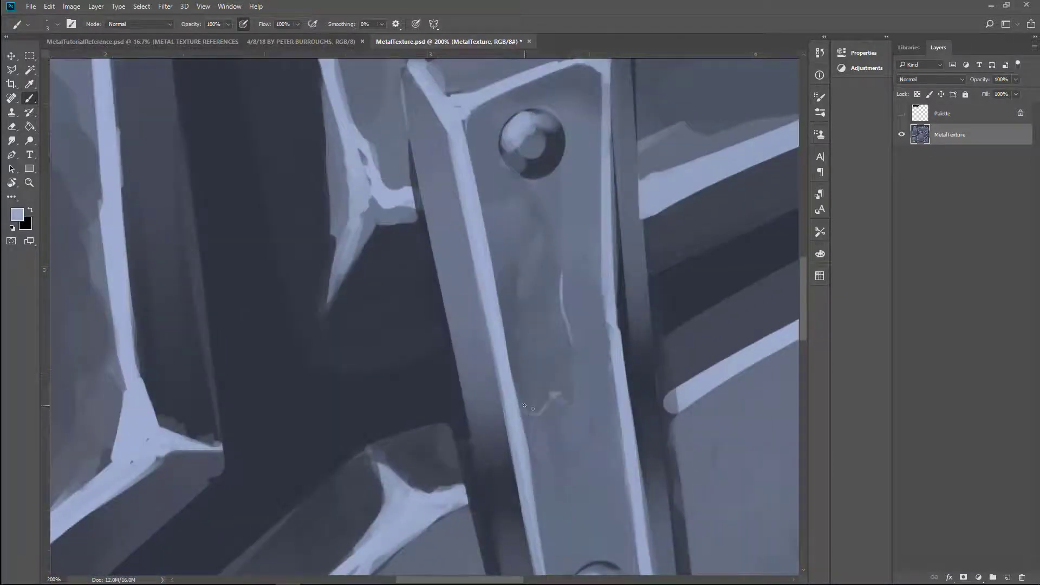
{"action": "key", "text": "bracketright"}
{"action": "key", "text": "bracketright"}
{"action": "key", "text": "bracketright"}
{"action": "key", "text": "bracketright"}
{"action": "key", "text": "bracketright"}
{"action": "key", "text": "bracketright"}
{"action": "key", "text": "bracketright"}
{"action": "key", "text": "bracketright"}
{"action": "key", "text": "bracketright"}
{"action": "key", "text": "bracketright"}
{"action": "key", "text": "bracketright"}
{"action": "left_click", "coordinate": [548, 232], "text": "alt"}
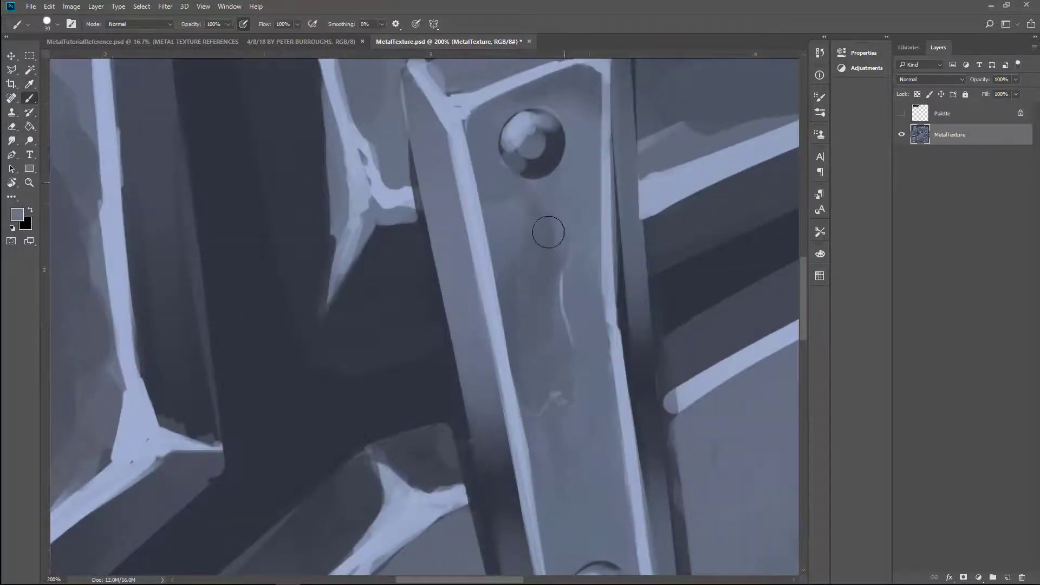
{"action": "scroll", "coordinate": [595, 223], "scroll_direction": "down", "scroll_amount": 4}
{"action": "scroll", "coordinate": [441, 179], "scroll_direction": "up", "scroll_amount": 4}
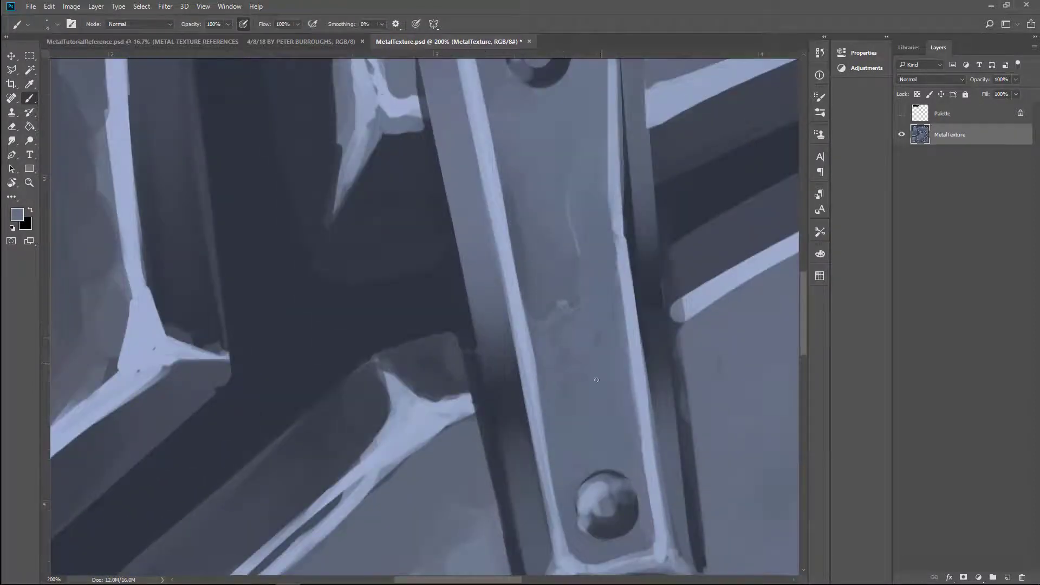
{"action": "scroll", "coordinate": [596, 380], "scroll_direction": "down", "scroll_amount": 2}
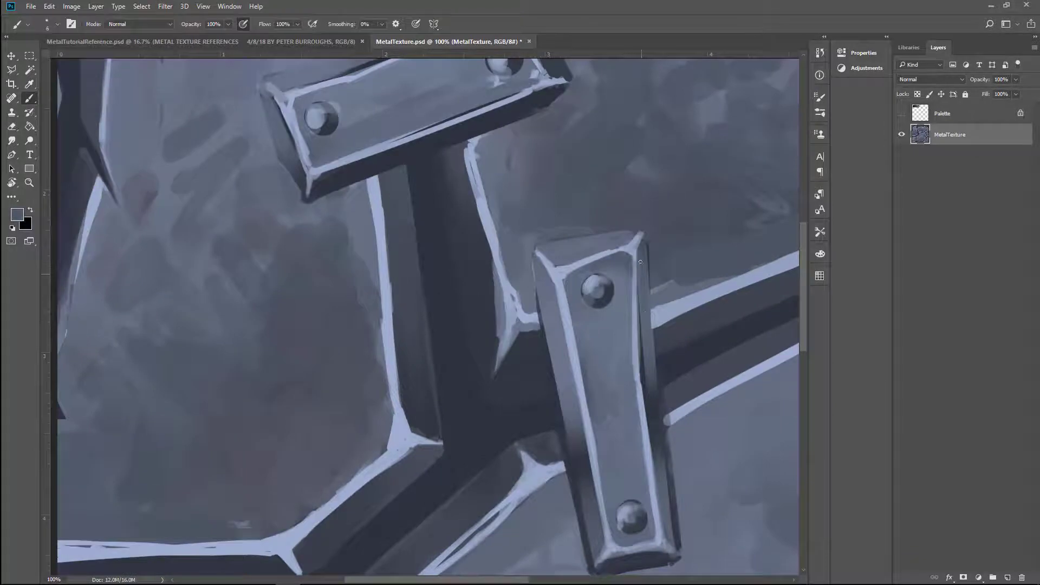
{"action": "left_click_drag", "start_coordinate": [644, 242], "coordinate": [650, 339]}
{"action": "mouse_move", "coordinate": [555, 243]}
{"action": "left_mouse_down"}
{"action": "mouse_move", "coordinate": [547, 259]}
{"action": "mouse_move", "coordinate": [595, 246]}
{"action": "left_mouse_up"}
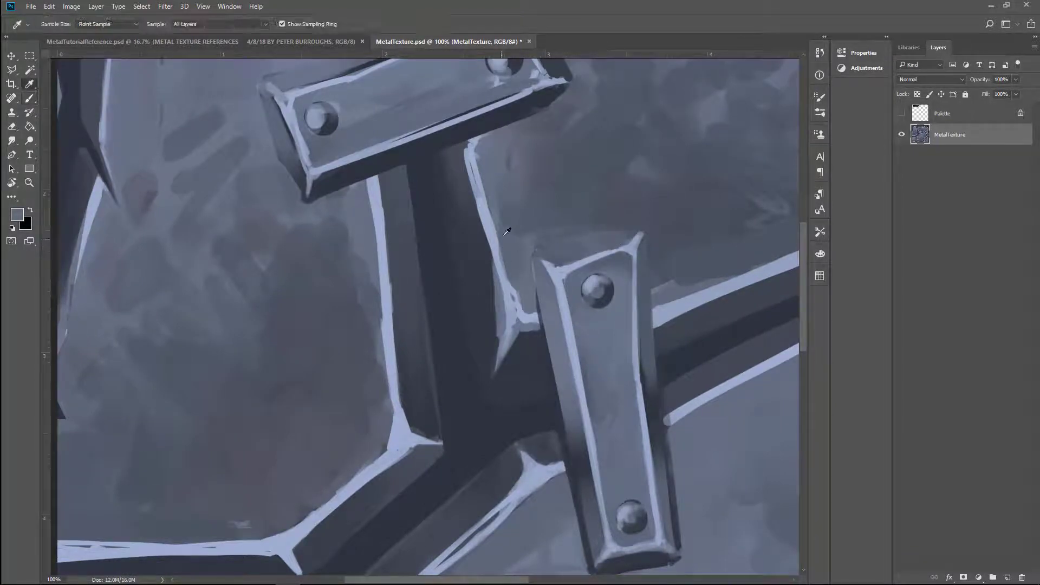
- Line the bracket's top edge with a finer dark stroke
{"action": "key", "text": "bracketleft"}
{"action": "key", "text": "bracketleft"}
{"action": "right_click", "coordinate": [635, 207]}
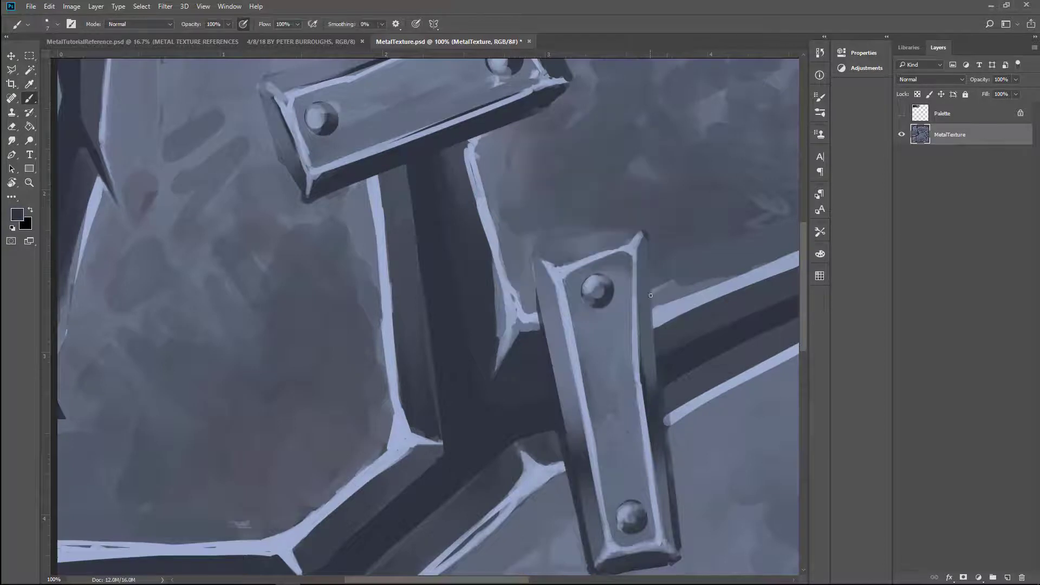
{"action": "left_click_drag", "start_coordinate": [653, 380], "coordinate": [640, 233]}
{"action": "left_click_drag", "start_coordinate": [535, 245], "coordinate": [630, 233]}
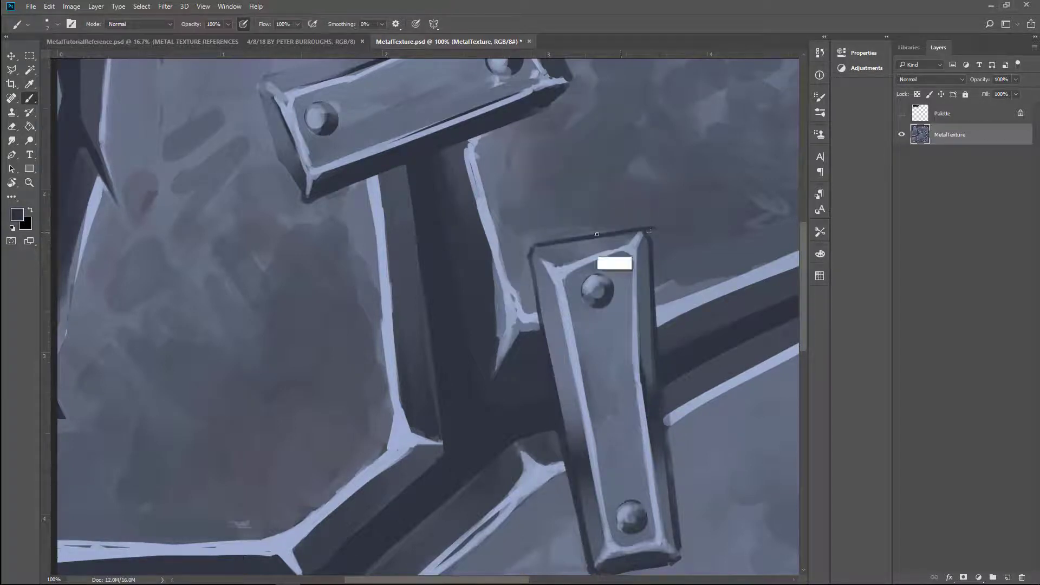
- Sample lighter blue-grey tones near the bracket corner for edge highlights
{"action": "left_click", "coordinate": [645, 209], "text": "alt"}
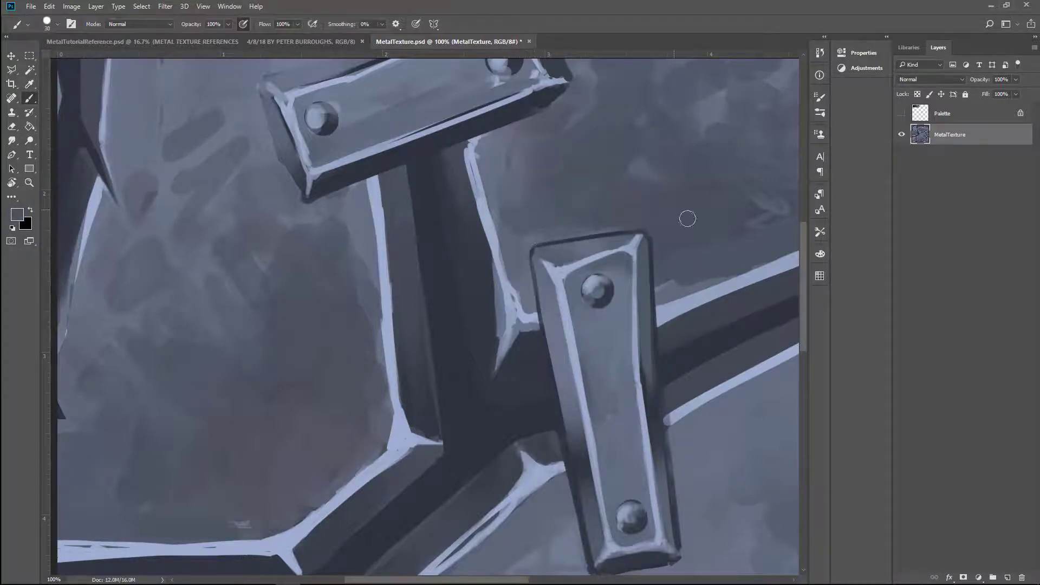
{"action": "scroll", "coordinate": [686, 215], "scroll_direction": "down", "scroll_amount": 3}
{"action": "scroll", "coordinate": [441, 249], "scroll_direction": "up", "scroll_amount": 2}
{"action": "left_click", "coordinate": [455, 290], "text": "alt"}
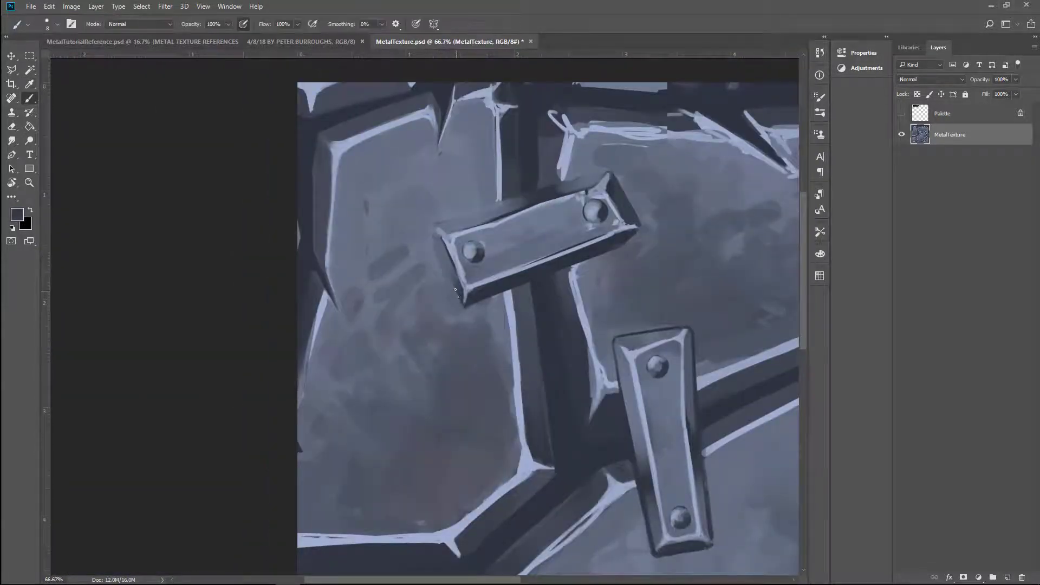
{"action": "key", "text": "bracketright"}
{"action": "key", "text": "bracketright"}
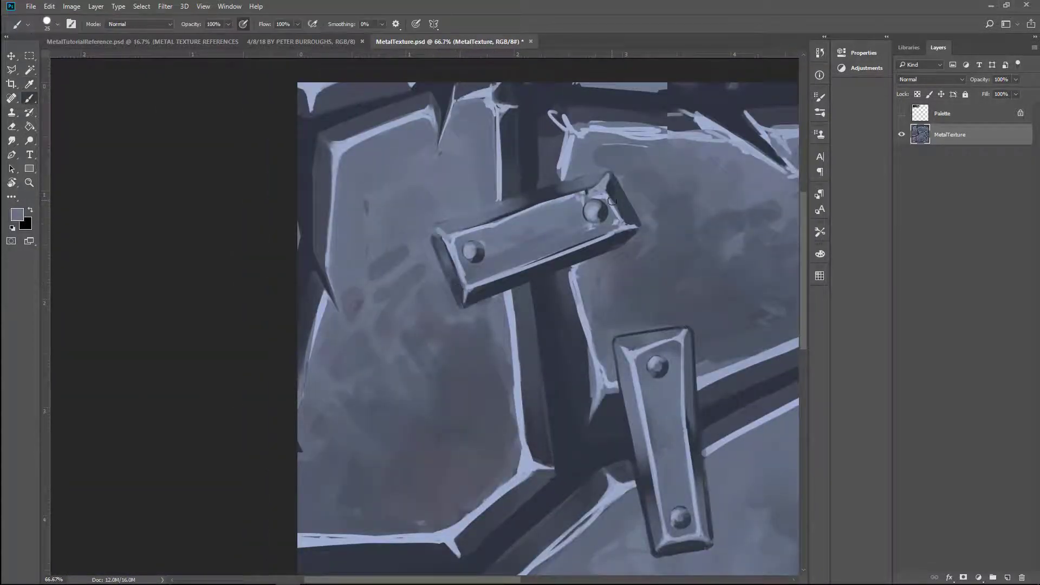
{"action": "left_click", "coordinate": [611, 201], "text": "alt"}
{"action": "left_click", "coordinate": [608, 184], "text": "alt"}
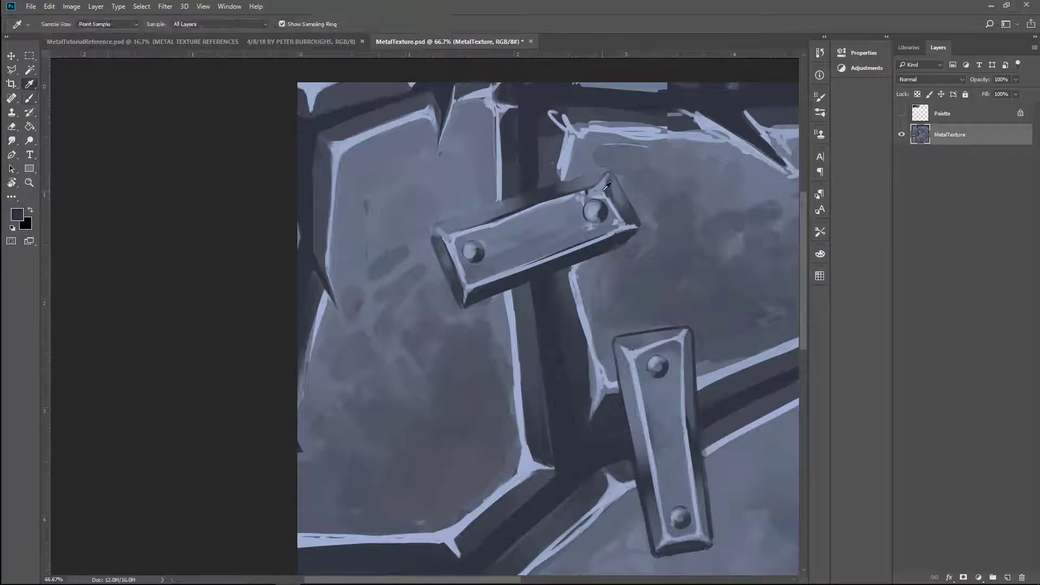
{"action": "scroll", "coordinate": [579, 196], "scroll_direction": "down", "scroll_amount": 5}
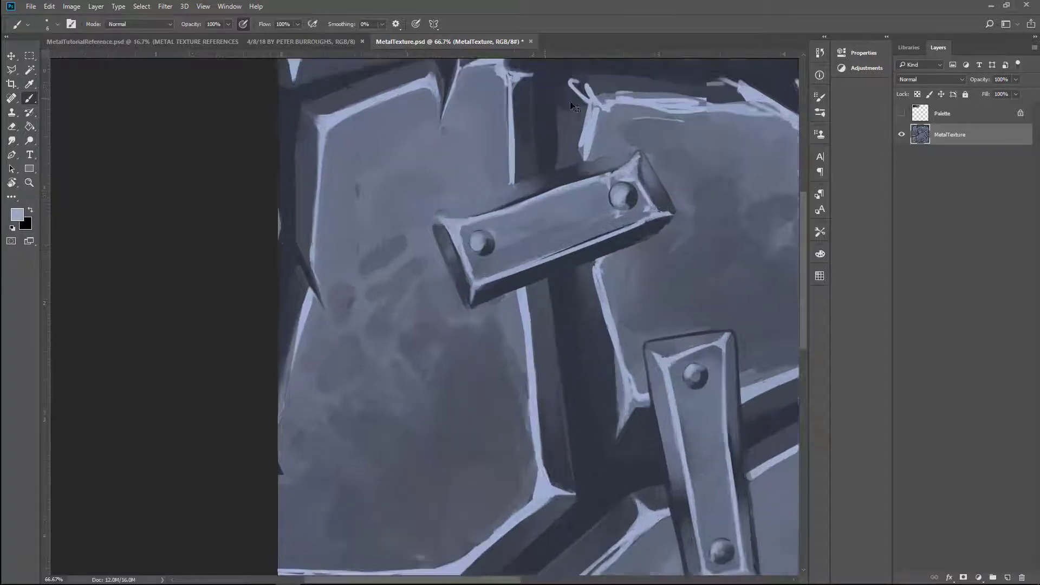
{"action": "scroll", "coordinate": [574, 185], "scroll_direction": "up", "scroll_amount": 2}
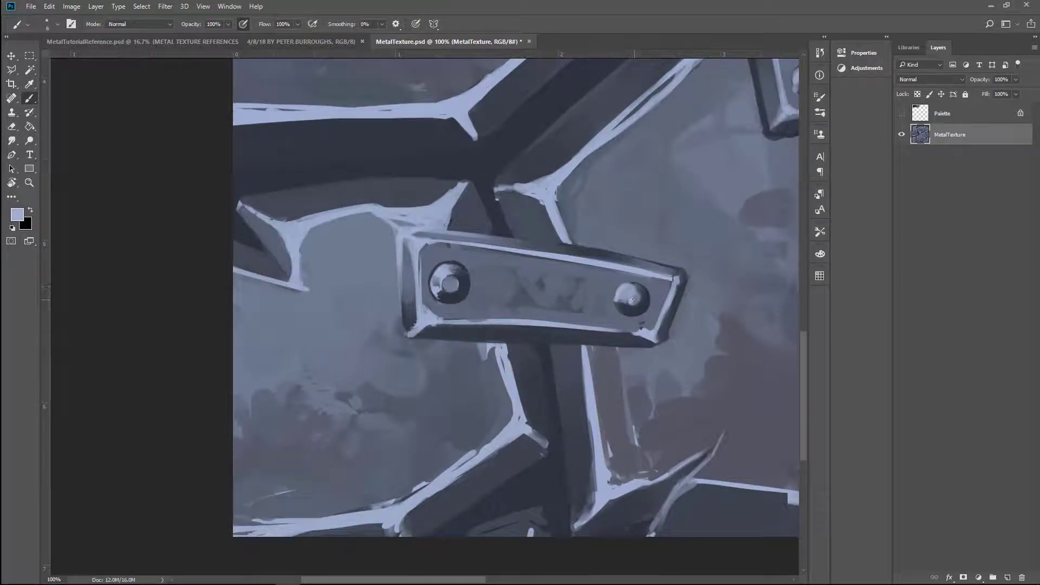
- Highlight the right rivet and the bracket's bottom edge, right edge and lower right face
{"action": "key", "text": "bracketleft"}
{"action": "left_click_drag", "start_coordinate": [631, 300], "coordinate": [621, 298]}
{"action": "scroll", "coordinate": [652, 295], "scroll_direction": "down", "scroll_amount": 3}
{"action": "scroll", "coordinate": [657, 251], "scroll_direction": "up", "scroll_amount": 5}
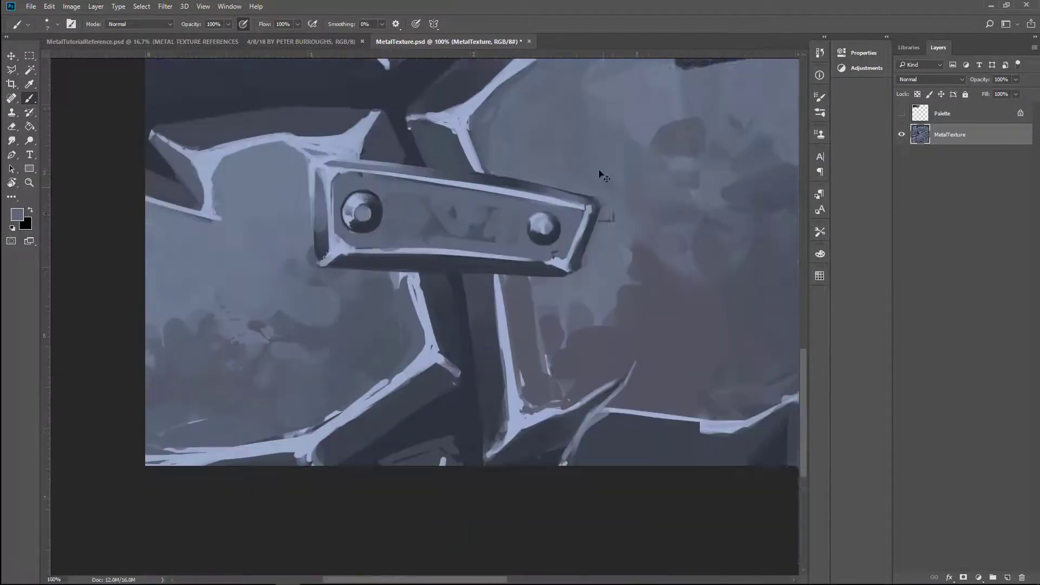
{"action": "key", "text": "bracketleft"}
{"action": "mouse_move", "coordinate": [521, 291]}
{"action": "left_mouse_down"}
{"action": "mouse_move", "coordinate": [620, 290]}
{"action": "mouse_move", "coordinate": [671, 187]}
{"action": "left_mouse_up"}
{"action": "mouse_move", "coordinate": [633, 320]}
{"action": "left_mouse_down"}
{"action": "mouse_move", "coordinate": [696, 172]}
{"action": "mouse_move", "coordinate": [644, 277]}
{"action": "left_mouse_up"}
{"action": "left_click", "coordinate": [685, 178], "text": "alt"}
{"action": "left_click_drag", "start_coordinate": [673, 244], "coordinate": [645, 314]}
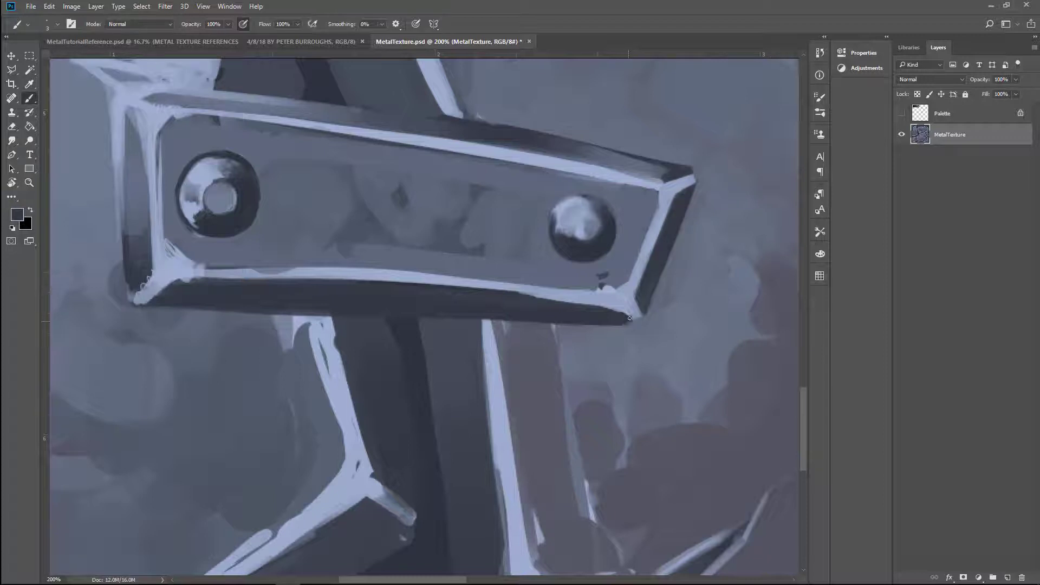
{"action": "scroll", "coordinate": [688, 178], "scroll_direction": "down", "scroll_amount": 2}
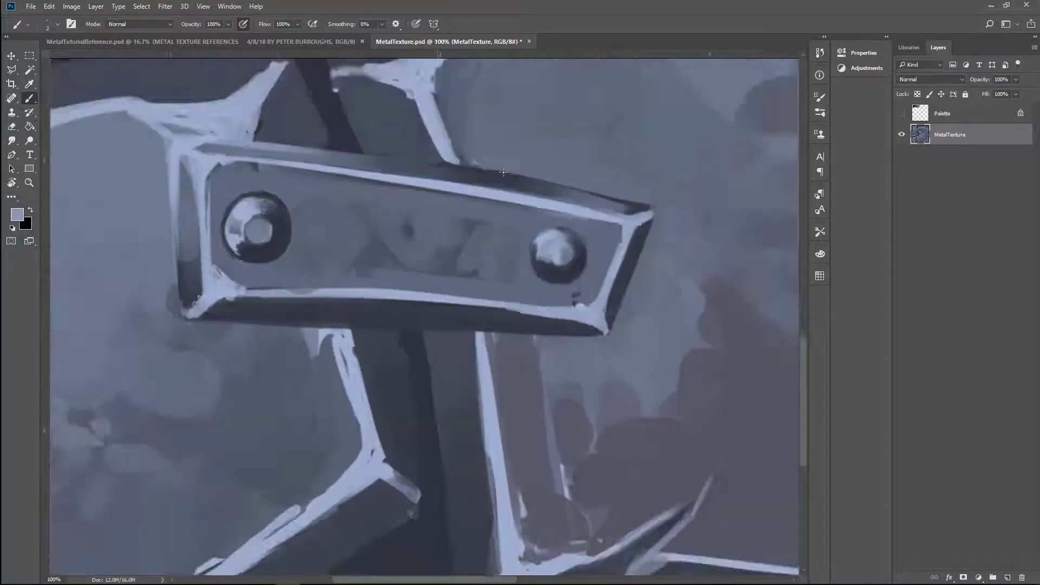
{"action": "scroll", "coordinate": [514, 303], "scroll_direction": "up", "scroll_amount": 2}
{"action": "key", "text": "bracketright"}
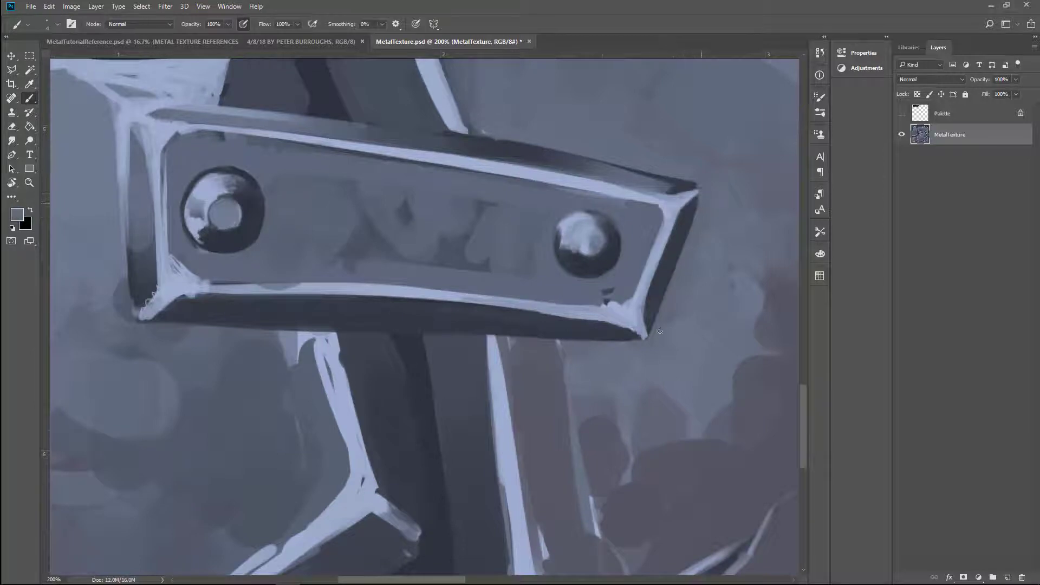
- Repaint the bracket's left edge and corner using colours sampled nearby
{"action": "left_click_drag", "start_coordinate": [660, 330], "coordinate": [519, 190]}
{"action": "left_click", "coordinate": [396, 310], "text": "alt"}
{"action": "left_click_drag", "start_coordinate": [394, 293], "coordinate": [406, 324]}
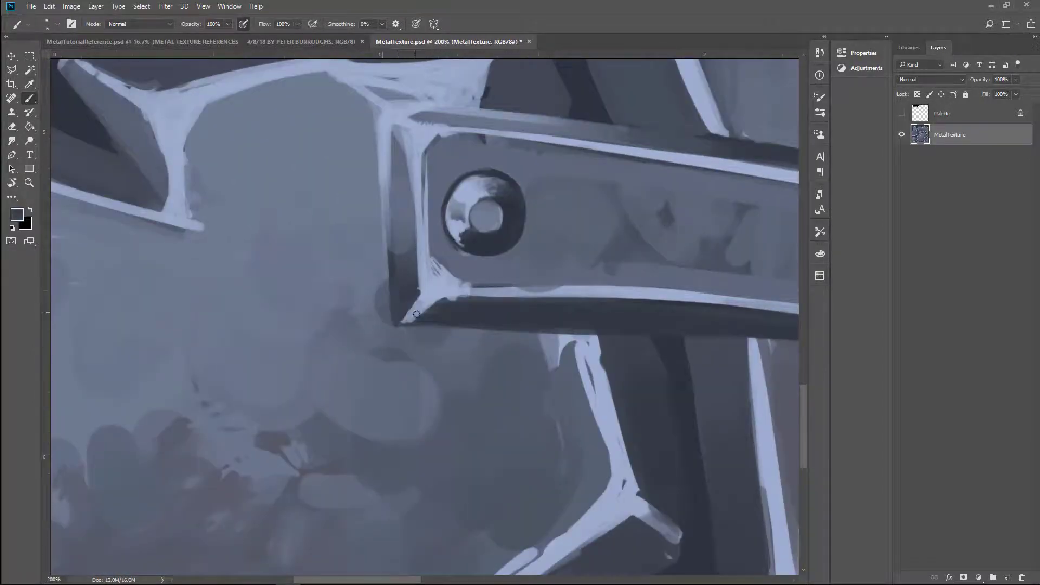
{"action": "left_click_drag", "start_coordinate": [385, 184], "coordinate": [392, 284]}
{"action": "left_click", "coordinate": [360, 171], "text": "alt"}
{"action": "left_click_drag", "start_coordinate": [383, 208], "coordinate": [394, 323]}
{"action": "key", "text": "bracketleft"}
{"action": "key", "text": "bracketleft"}
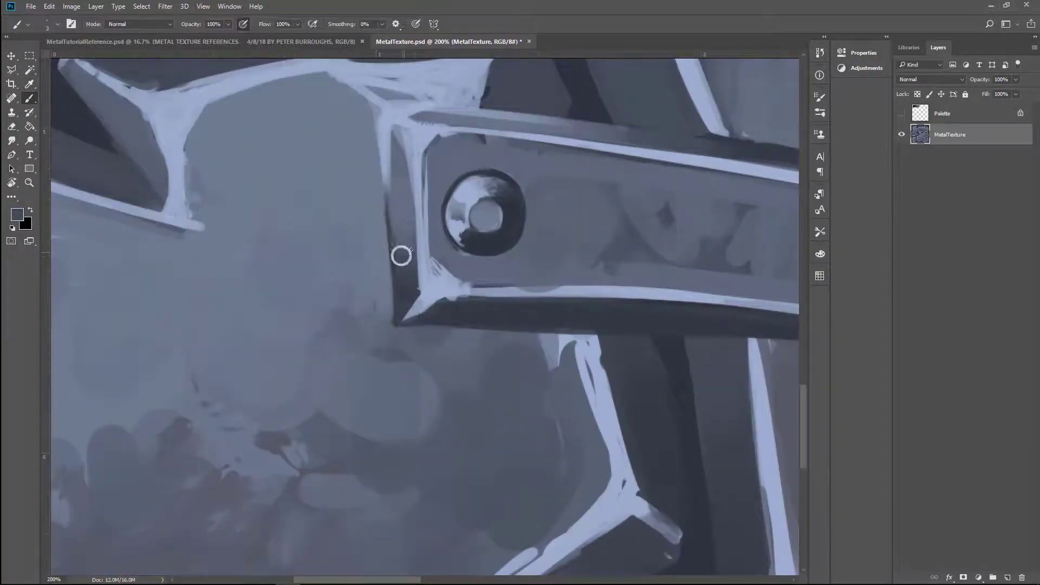
{"action": "left_click_drag", "start_coordinate": [401, 255], "coordinate": [414, 142]}
{"action": "left_click", "coordinate": [416, 276], "text": "alt"}
{"action": "left_click_drag", "start_coordinate": [417, 207], "coordinate": [407, 139]}
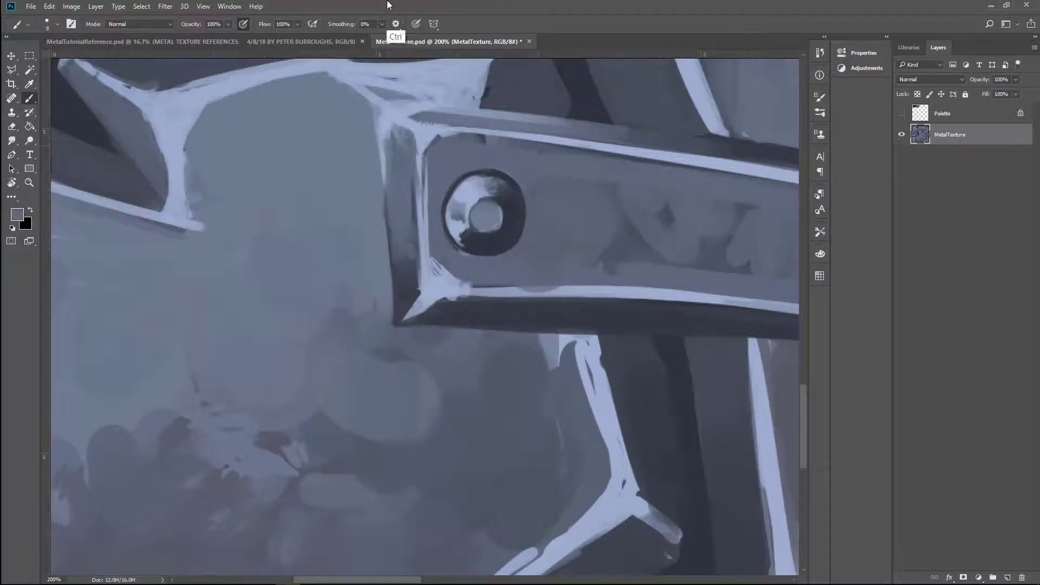
- Smooth the dark shading beside the strut's light edge with a larger brush
{"action": "left_click_drag", "start_coordinate": [413, 247], "coordinate": [478, 98]}
{"action": "scroll", "coordinate": [547, 158], "scroll_direction": "up", "scroll_amount": 1}
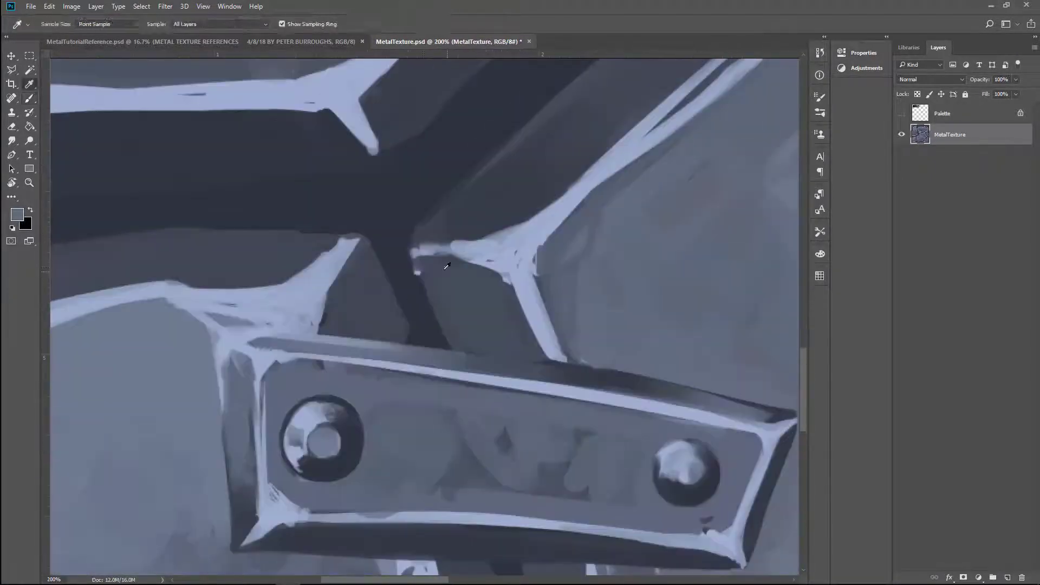
{"action": "key", "text": "bracketright"}
{"action": "key", "text": "bracketright"}
{"action": "key", "text": "bracketright"}
{"action": "scroll", "coordinate": [355, 460], "scroll_direction": "down", "scroll_amount": 1}
{"action": "left_click_drag", "start_coordinate": [475, 336], "coordinate": [449, 353]}
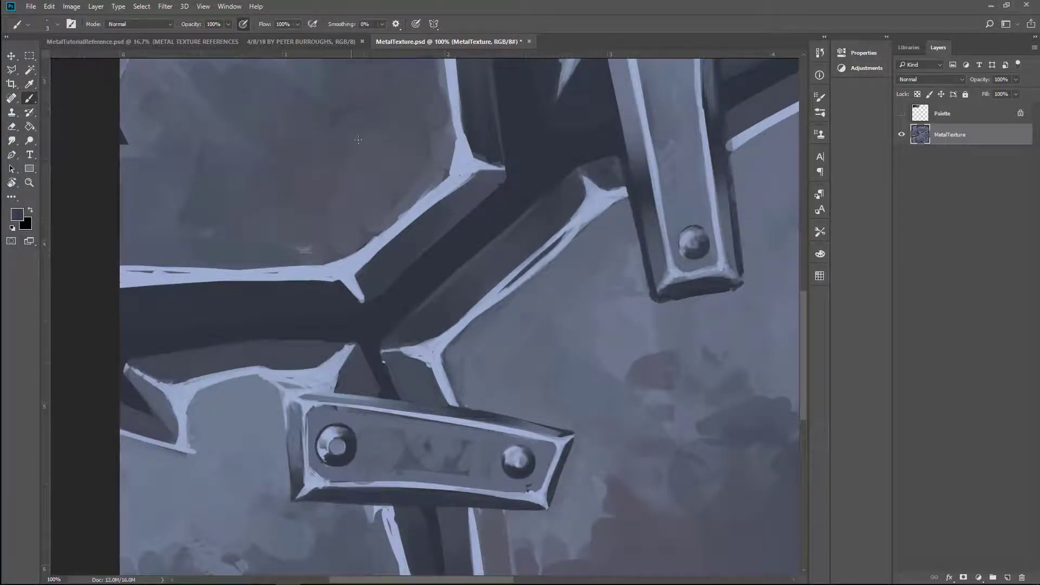
{"action": "scroll", "coordinate": [519, 273], "scroll_direction": "down", "scroll_amount": 1}
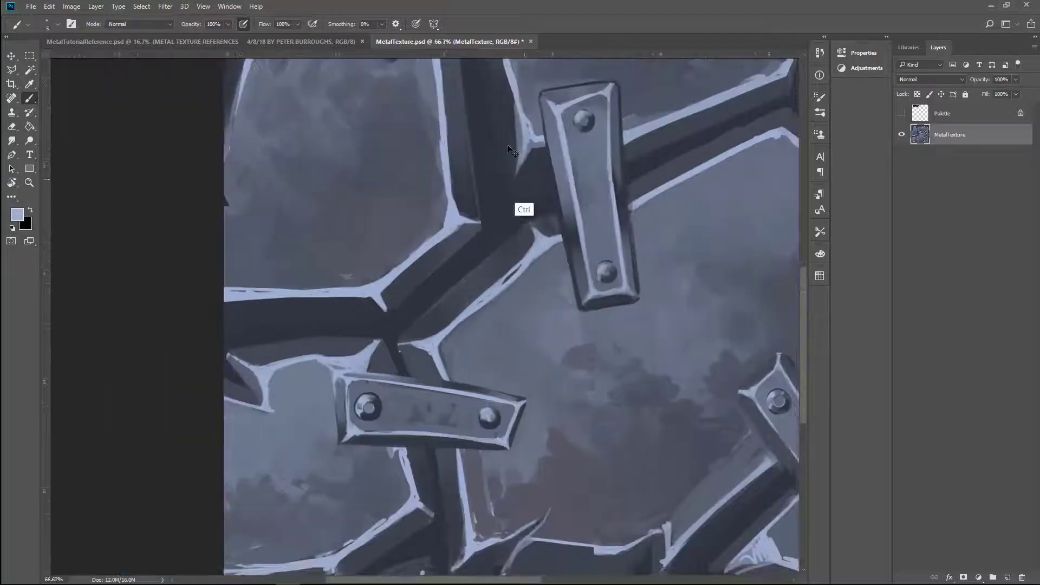
{"action": "left_click_drag", "start_coordinate": [659, 328], "coordinate": [589, 222]}
{"action": "scroll", "coordinate": [589, 222], "scroll_direction": "up", "scroll_amount": 1}
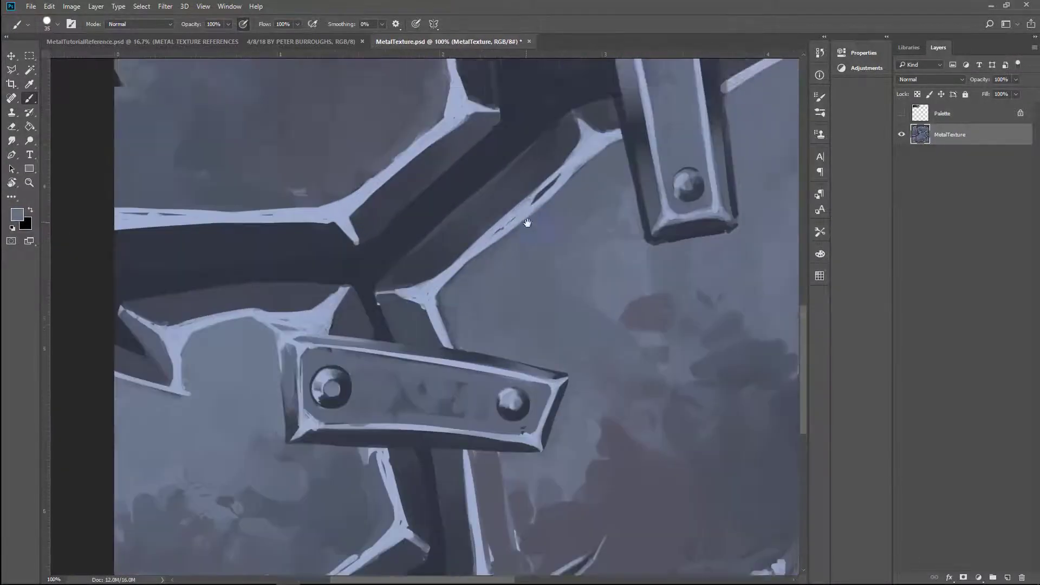
{"action": "scroll", "coordinate": [365, 394], "scroll_direction": "down", "scroll_amount": 3}
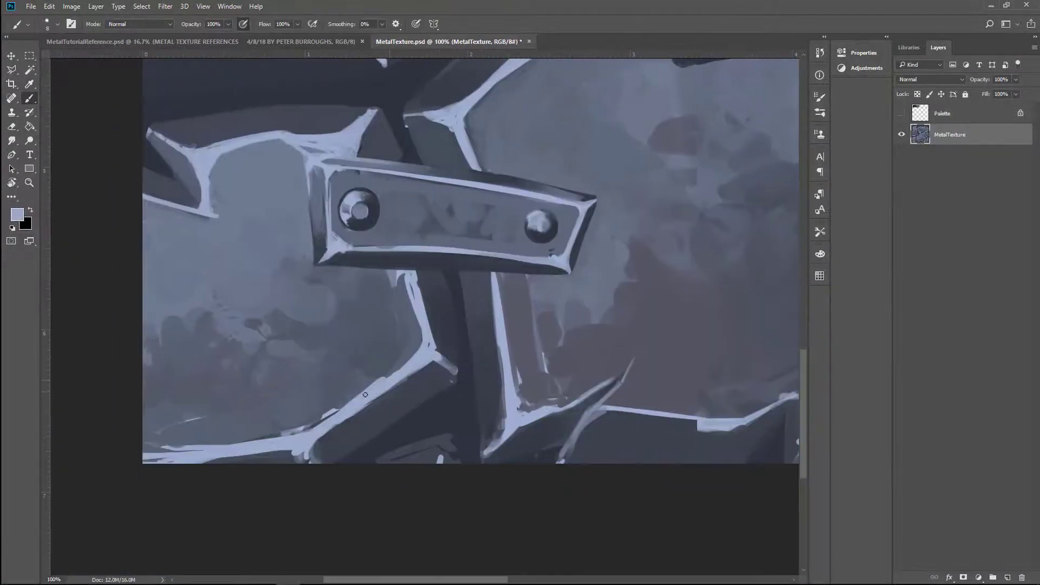
- Paint a straight dark line down the bracket's left edge, then sample a lighter blue
{"action": "left_click", "coordinate": [313, 260], "text": "shift"}
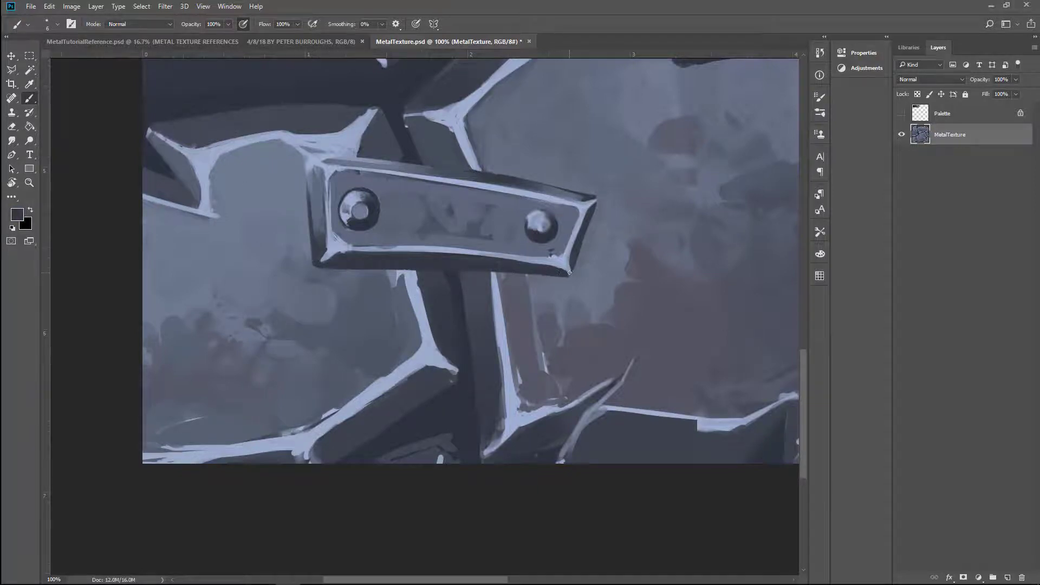
{"action": "scroll", "coordinate": [496, 198], "scroll_direction": "down", "scroll_amount": 3}
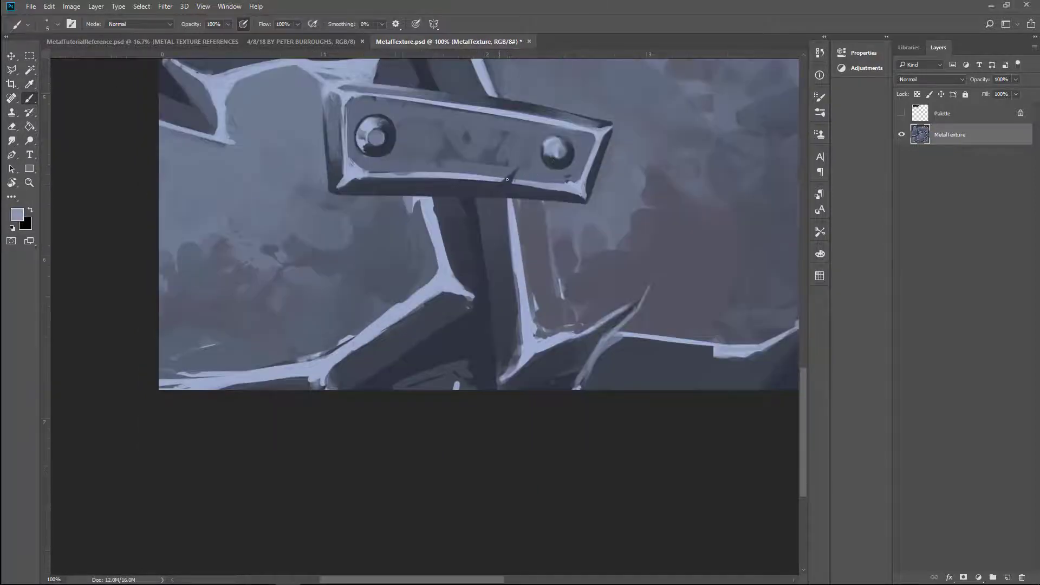
{"action": "scroll", "coordinate": [509, 185], "scroll_direction": "up", "scroll_amount": 1}
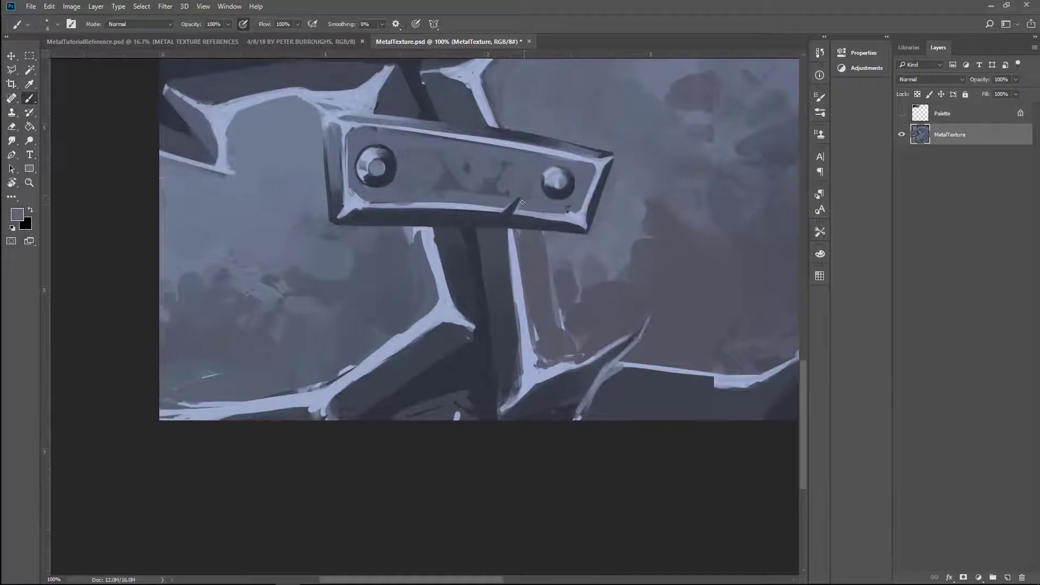
{"action": "scroll", "coordinate": [536, 255], "scroll_direction": "up", "scroll_amount": 3}
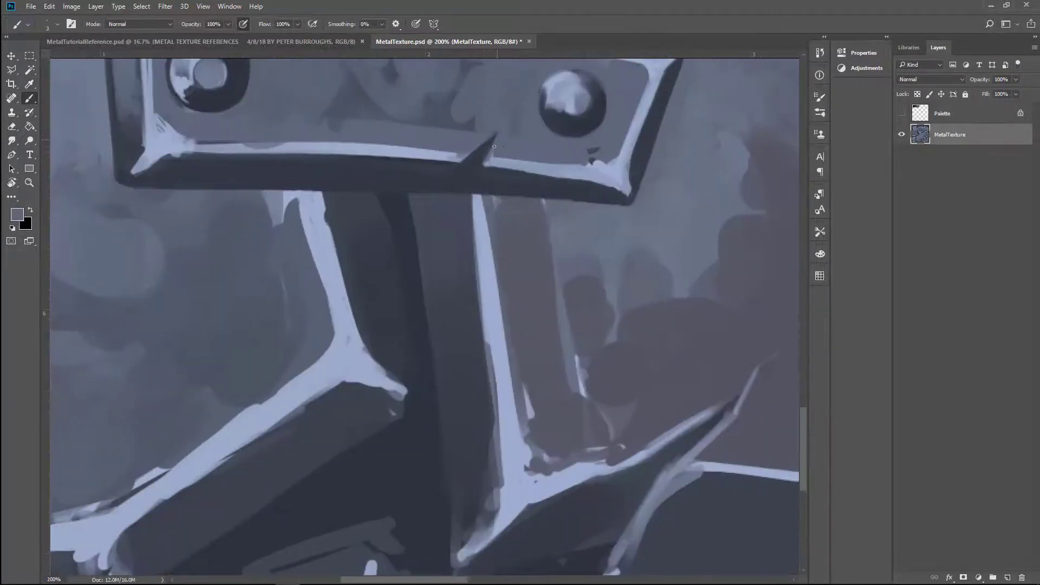
{"action": "key", "text": "bracketleft"}
{"action": "key", "text": "bracketleft"}
{"action": "key", "text": "bracketleft"}
{"action": "left_click", "coordinate": [487, 159], "text": "alt"}
{"action": "scroll", "coordinate": [490, 89], "scroll_direction": "down", "scroll_amount": 4}
{"action": "scroll", "coordinate": [348, 212], "scroll_direction": "up", "scroll_amount": 2}
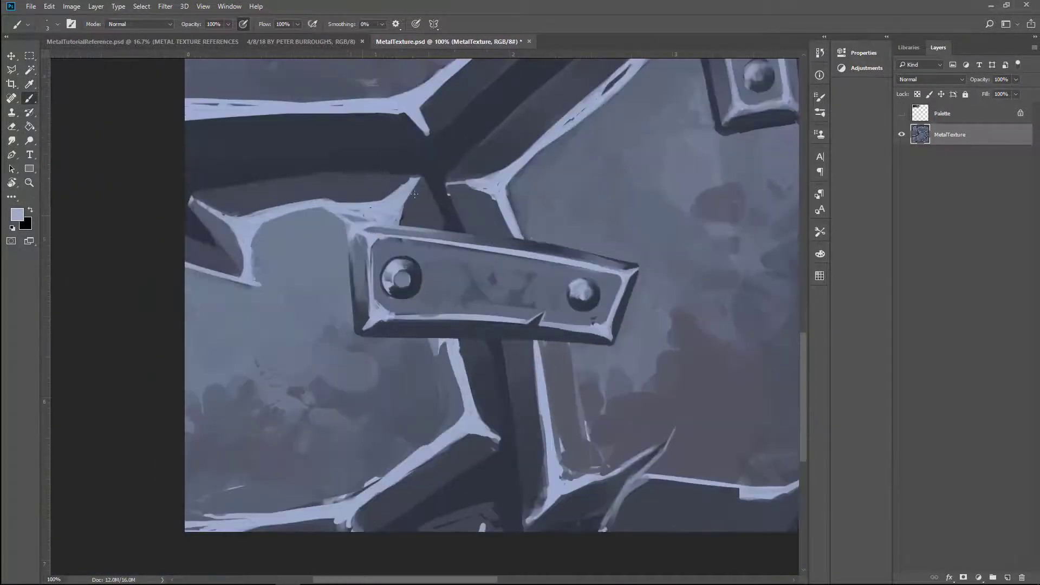
- Sample a lighter blue and a new plate colour with a broader brush
{"action": "key", "text": "bracketright"}
{"action": "key", "text": "bracketright"}
{"action": "key", "text": "bracketright"}
{"action": "left_click", "coordinate": [346, 220], "text": "alt"}
{"action": "key", "text": "bracketright"}
{"action": "key", "text": "bracketright"}
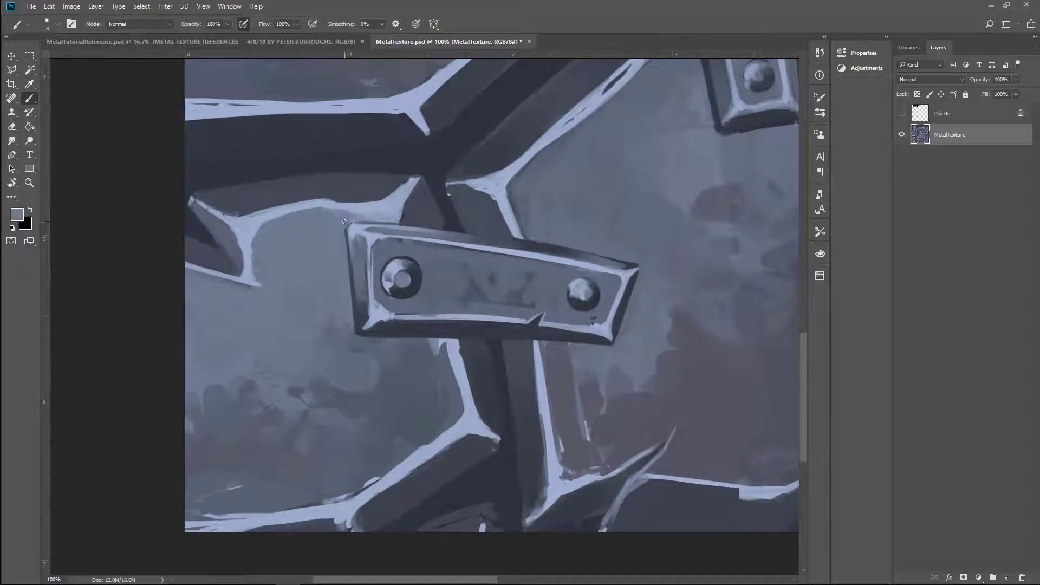
{"action": "key", "text": "bracketright"}
{"action": "key", "text": "bracketright"}
{"action": "key", "text": "bracketright"}
{"action": "key", "text": "bracketright"}
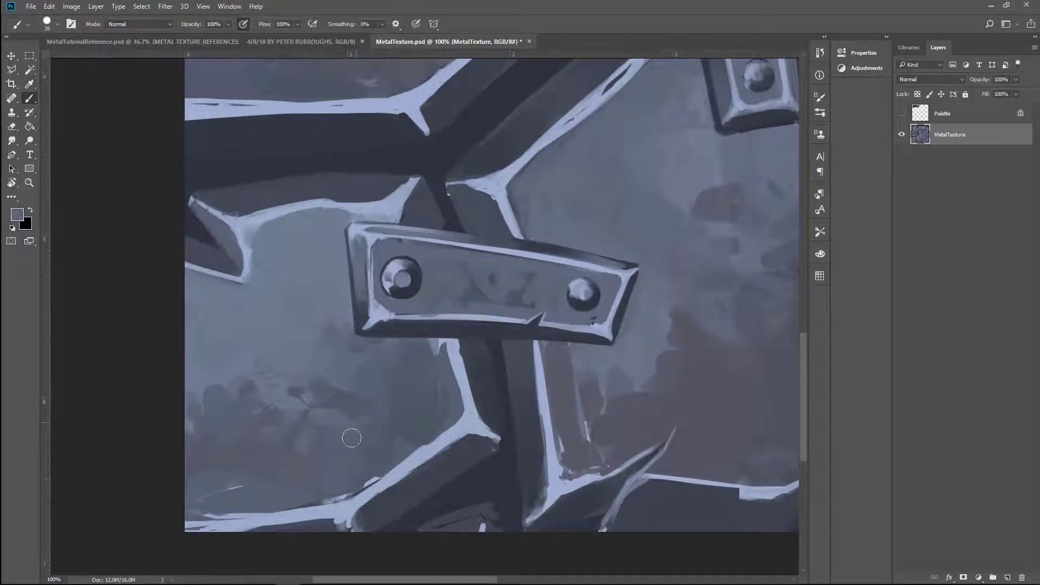
{"action": "key", "text": "bracketright"}
{"action": "key", "text": "bracketright"}
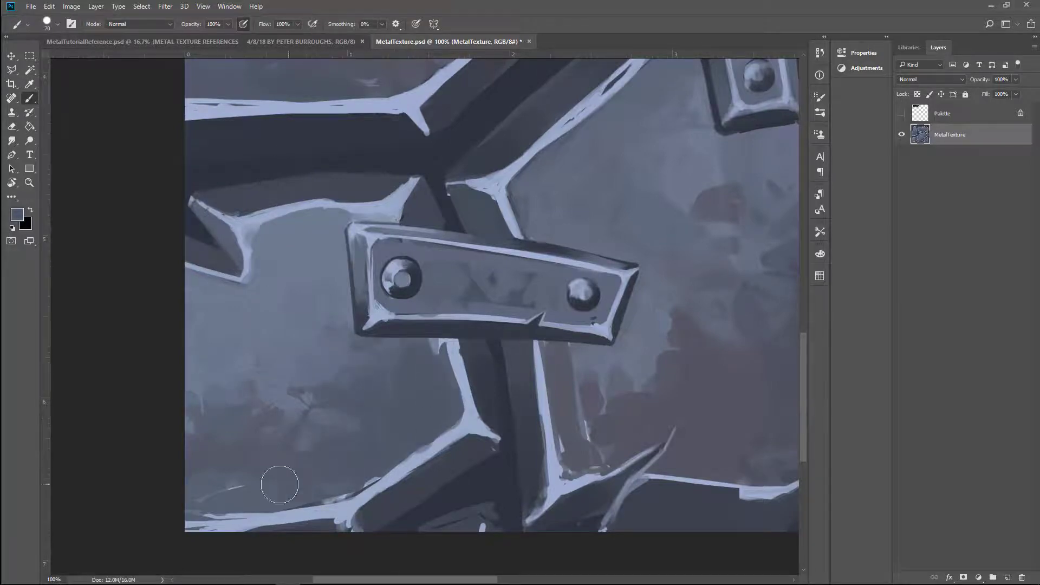
{"action": "key", "text": "ctrl+minus"}
{"action": "key", "text": "ctrl+minus"}
{"action": "key", "text": "ctrl+minus"}
{"action": "key", "text": "ctrl+plus"}
{"action": "key", "text": "bracketright"}
{"action": "key", "text": "bracketright"}
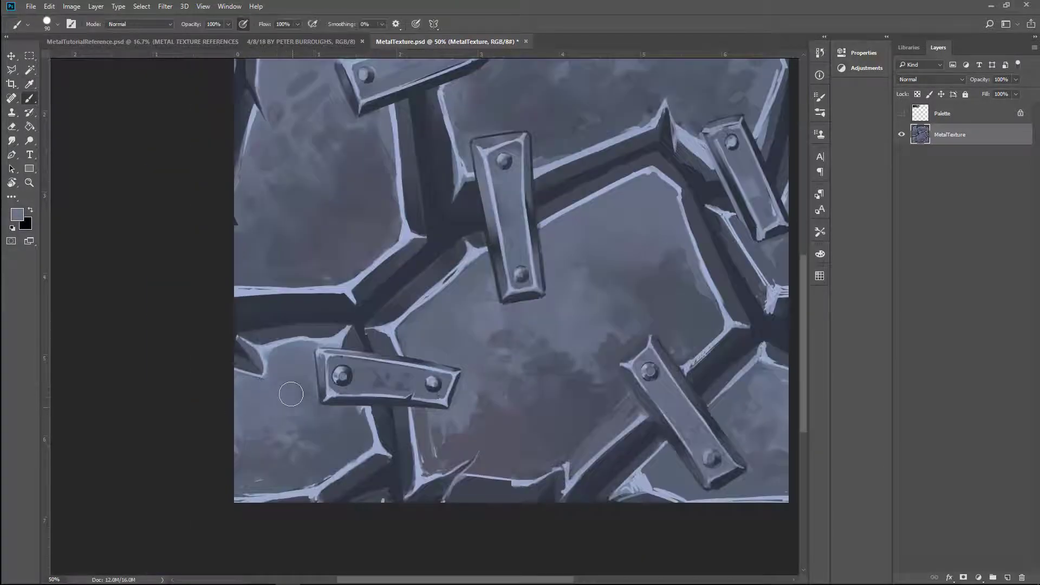
{"action": "left_click_drag", "start_coordinate": [239, 392], "coordinate": [424, 316]}
{"action": "key", "text": "alt"}
{"action": "left_click_drag", "start_coordinate": [387, 523], "coordinate": [499, 476]}
{"action": "key", "text": "ctrl+minus"}
{"action": "key", "text": "ctrl+minus"}
{"action": "key", "text": "ctrl+plus"}
{"action": "key", "text": "ctrl+plus"}
{"action": "key", "text": "ctrl+plus"}
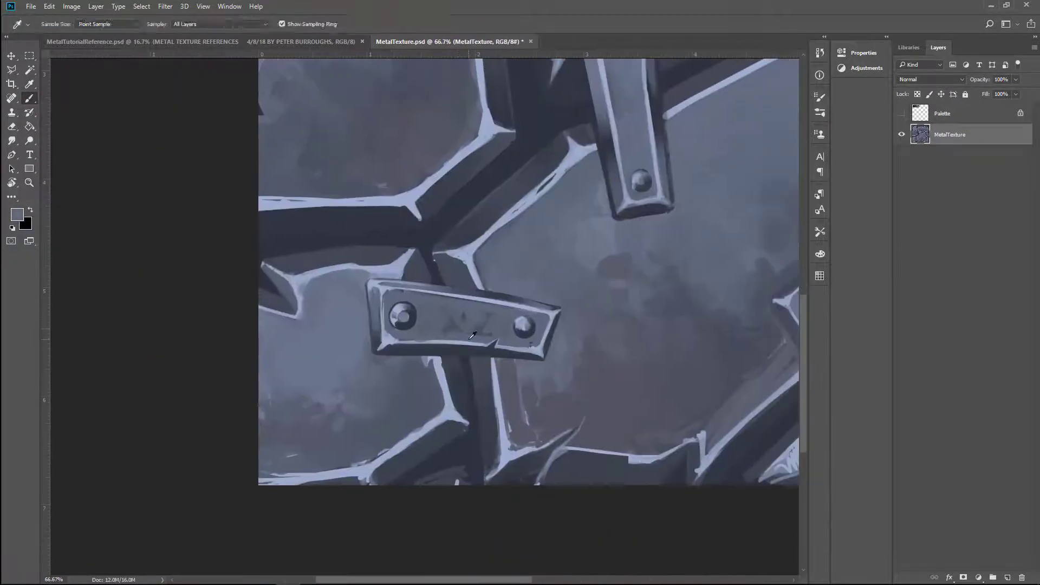
- Paint dark strokes at the post's base and light strokes along the lower-left bracket's diagonal edge
{"action": "key", "text": "bracketleft"}
{"action": "key", "text": "bracketleft"}
{"action": "key", "text": "bracketleft"}
{"action": "key", "text": "bracketleft"}
{"action": "key", "text": "bracketleft"}
{"action": "key", "text": "bracketleft"}
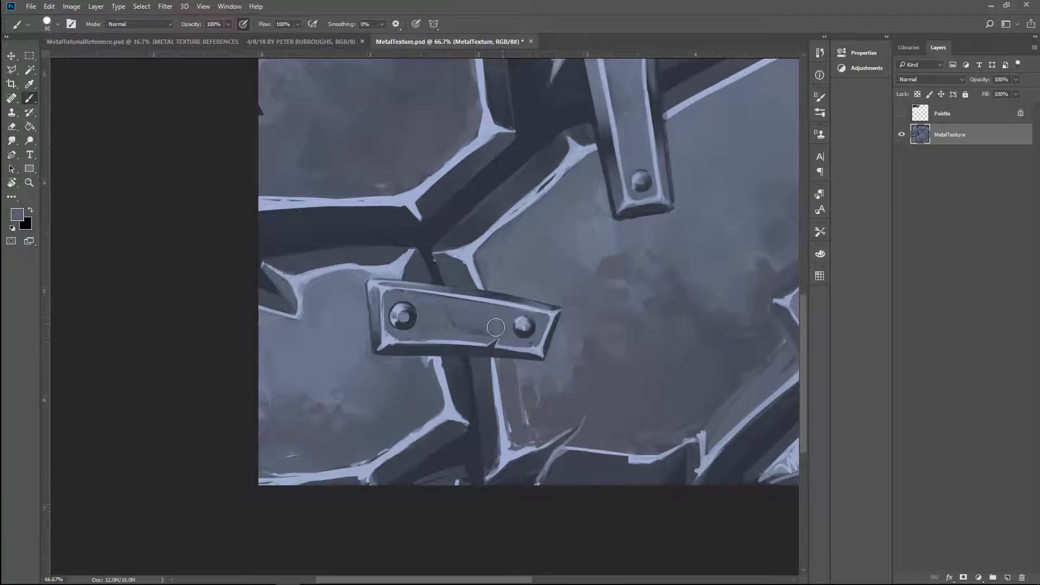
{"action": "key", "text": "ctrl+plus"}
{"action": "key", "text": "ctrl+plus"}
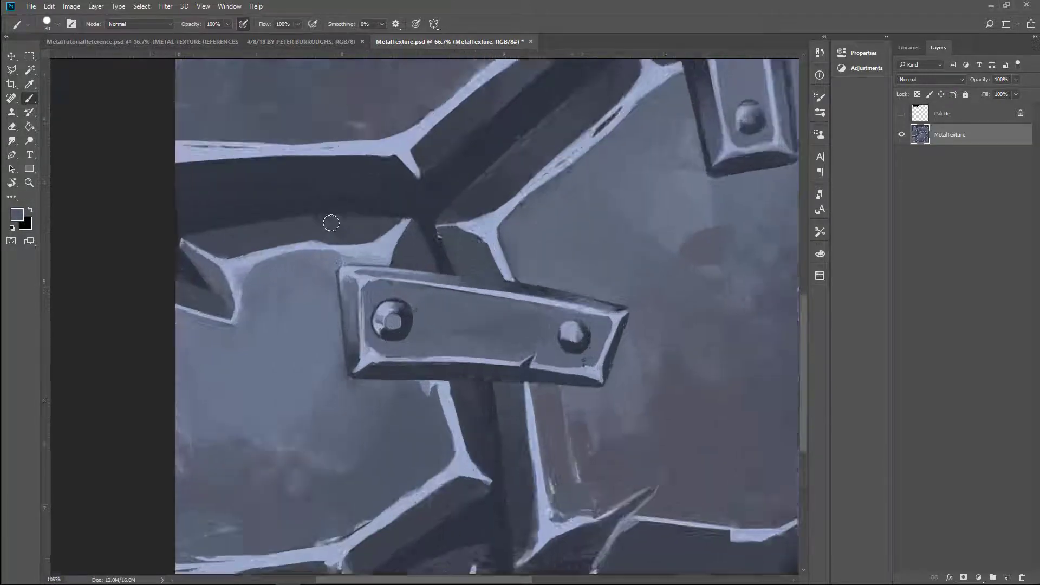
{"action": "key", "text": "bracketleft"}
{"action": "key", "text": "bracketleft"}
{"action": "key", "text": "bracketleft"}
{"action": "key", "text": "bracketleft"}
{"action": "key", "text": "bracketleft"}
{"action": "key", "text": "bracketleft"}
{"action": "key", "text": "bracketleft"}
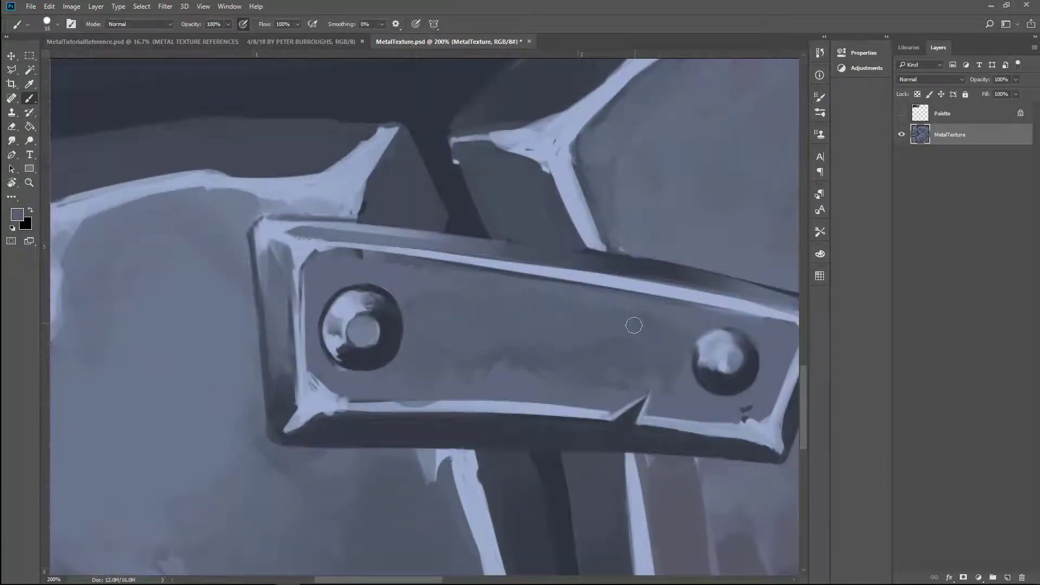
{"action": "key", "text": "ctrl+minus"}
{"action": "key", "text": "ctrl+minus"}
{"action": "key", "text": "ctrl+minus"}
{"action": "key", "text": "ctrl+minus"}
{"action": "key", "text": "ctrl+plus"}
{"action": "key", "text": "ctrl+plus"}
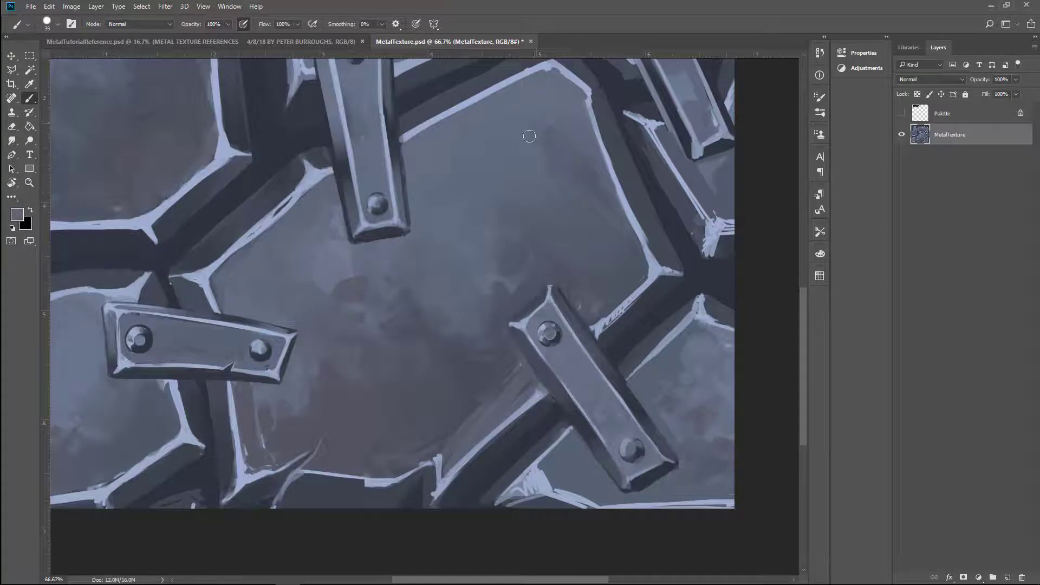
{"action": "key", "text": "ctrl+plus"}
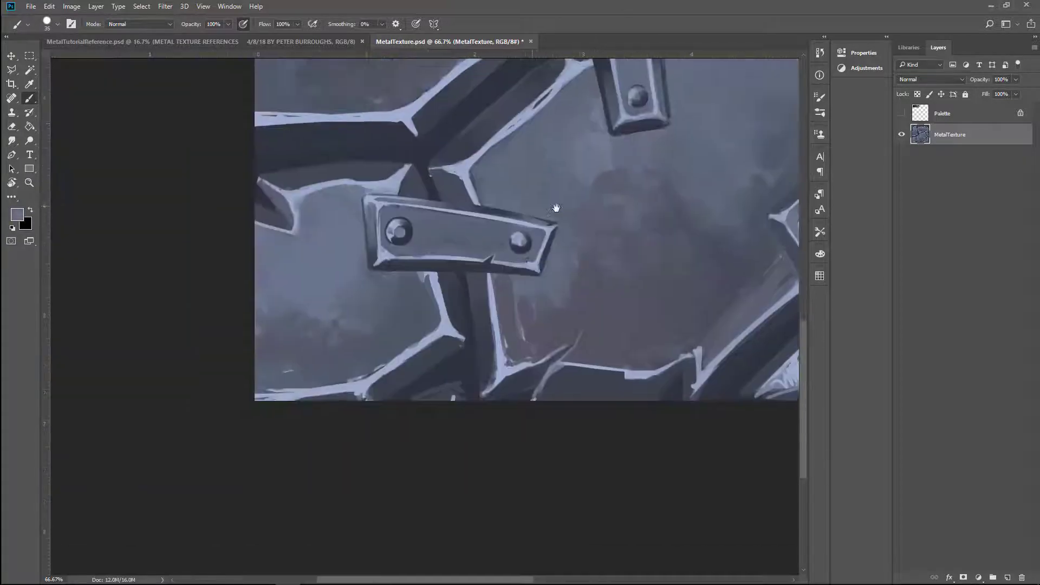
{"action": "scroll", "coordinate": [424, 274], "scroll_direction": "down", "scroll_amount": 1}
{"action": "scroll", "coordinate": [423, 274], "scroll_direction": "right", "scroll_amount": 1}
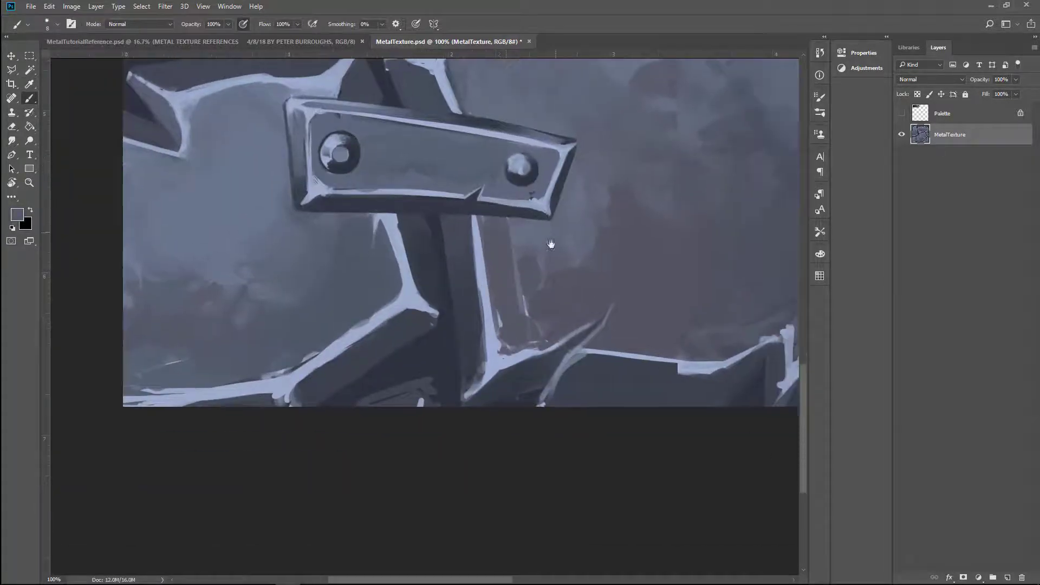
{"action": "left_click", "coordinate": [488, 347], "text": "alt"}
{"action": "mouse_move", "coordinate": [503, 357]}
{"action": "left_mouse_down"}
{"action": "mouse_move", "coordinate": [556, 354]}
{"action": "mouse_move", "coordinate": [531, 352]}
{"action": "mouse_move", "coordinate": [591, 325]}
{"action": "mouse_move", "coordinate": [621, 294]}
{"action": "left_mouse_up"}
{"action": "left_click", "coordinate": [558, 352], "text": "alt"}
{"action": "left_click", "coordinate": [617, 301], "text": "alt"}
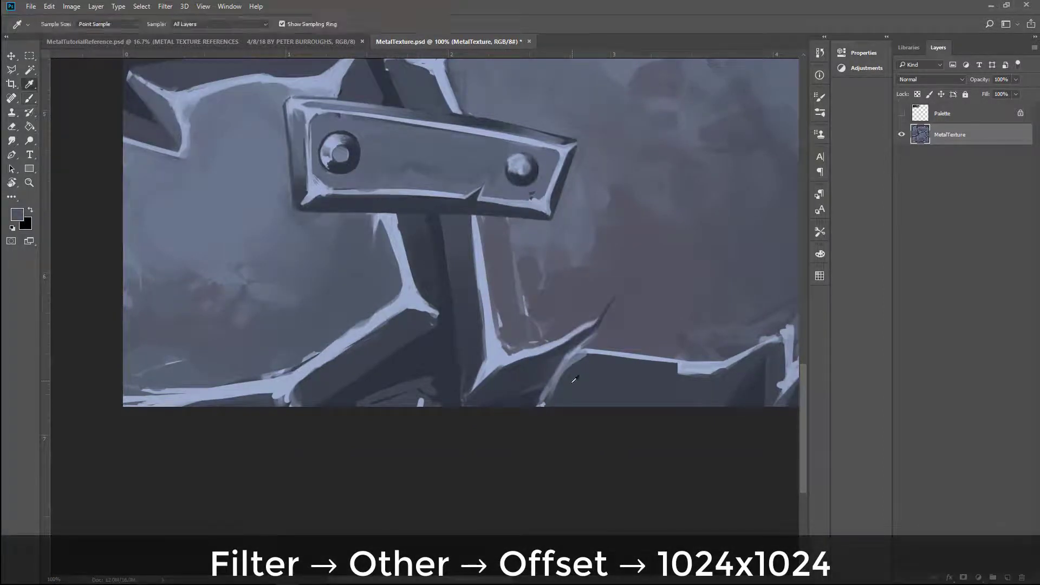
- Paint a thin highlight along the lower diagonal edge and up the dark spike
{"action": "key", "text": "ctrl+plus"}
{"action": "key", "text": "bracketleft"}
{"action": "key", "text": "bracketleft"}
{"action": "key", "text": "bracketleft"}
{"action": "key", "text": "bracketleft"}
{"action": "key", "text": "bracketleft"}
{"action": "key", "text": "bracketleft"}
{"action": "key", "text": "bracketleft"}
{"action": "left_click_drag", "start_coordinate": [379, 271], "coordinate": [314, 352]}
{"action": "mouse_move", "coordinate": [370, 295]}
{"action": "left_mouse_down"}
{"action": "mouse_move", "coordinate": [399, 246]}
{"action": "mouse_move", "coordinate": [394, 222]}
{"action": "mouse_move", "coordinate": [444, 183]}
{"action": "left_mouse_up"}
{"action": "key", "text": "ctrl+minus"}
{"action": "key", "text": "ctrl+plus"}
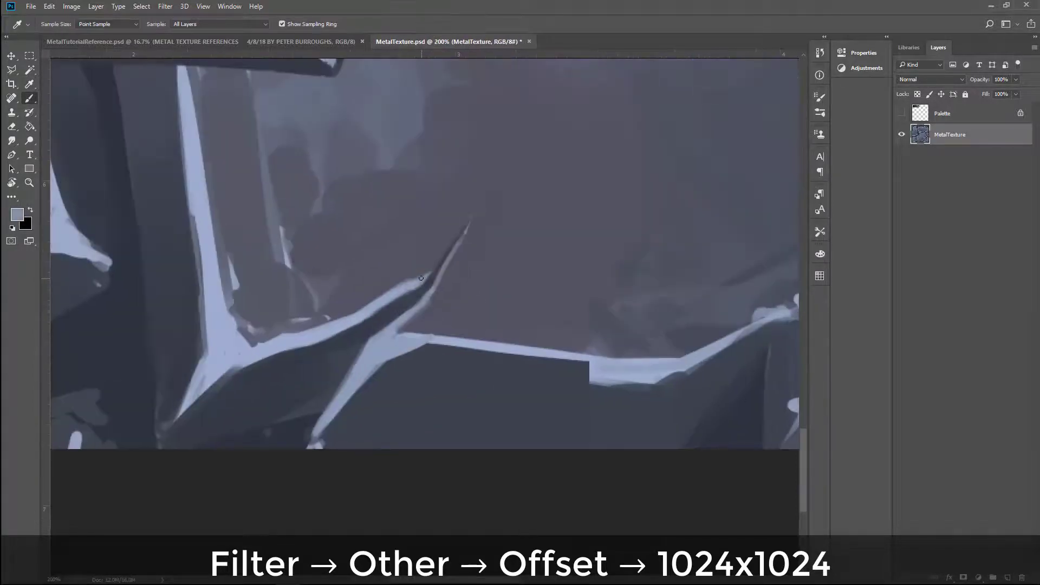
- Thicken the horizontal light seam band and thin its lower edge with darker plate colour
{"action": "key", "text": "ctrl+minus"}
{"action": "key", "text": "ctrl+plus"}
{"action": "key", "text": "bracketright"}
{"action": "key", "text": "bracketright"}
{"action": "key", "text": "bracketright"}
{"action": "key", "text": "bracketright"}
{"action": "key", "text": "bracketright"}
{"action": "key", "text": "bracketright"}
{"action": "key", "text": "bracketright"}
{"action": "mouse_move", "coordinate": [542, 304]}
{"action": "left_mouse_down"}
{"action": "mouse_move", "coordinate": [357, 287]}
{"action": "mouse_move", "coordinate": [531, 309]}
{"action": "left_mouse_up"}
{"action": "key", "text": "bracketright"}
{"action": "key", "text": "bracketright"}
{"action": "key", "text": "bracketright"}
{"action": "key", "text": "bracketright"}
{"action": "key", "text": "bracketright"}
{"action": "left_click", "coordinate": [350, 318], "text": "alt"}
{"action": "left_click_drag", "start_coordinate": [350, 318], "coordinate": [385, 318]}
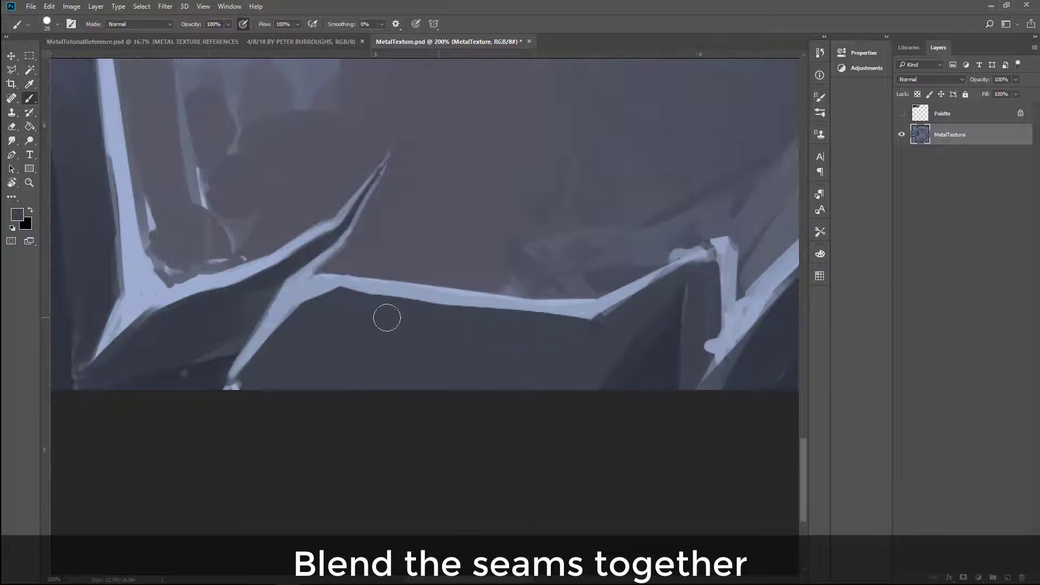
- Paint dark over the band's lower edge and the right-hand seam
{"action": "left_click", "coordinate": [614, 338], "text": "alt"}
{"action": "mouse_move", "coordinate": [624, 334]}
{"action": "left_mouse_down"}
{"action": "mouse_move", "coordinate": [576, 339]}
{"action": "mouse_move", "coordinate": [646, 367]}
{"action": "left_mouse_up"}
{"action": "left_click", "coordinate": [623, 347], "text": "alt"}
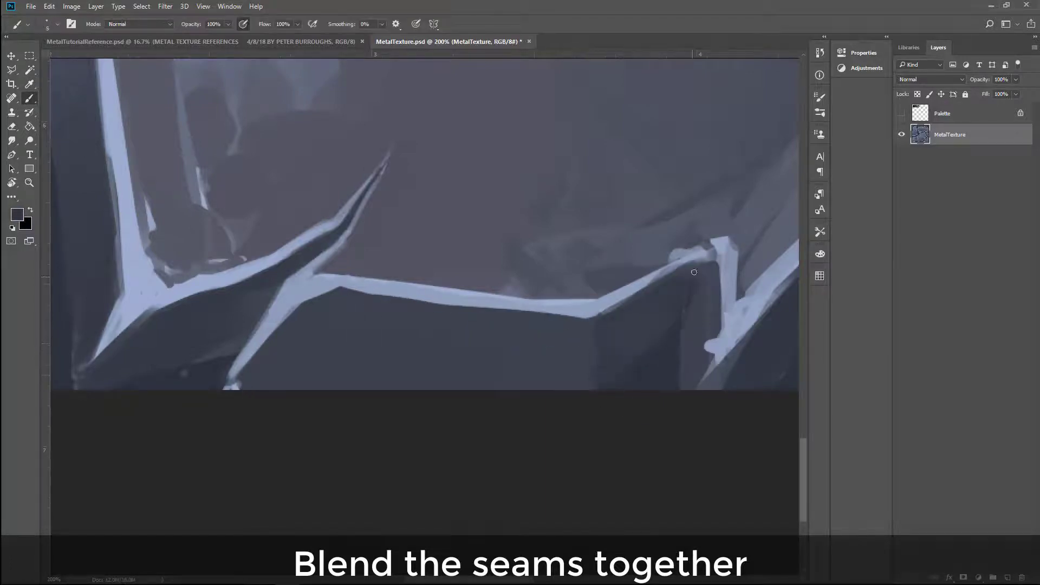
{"action": "key", "text": "bracketright"}
{"action": "key", "text": "bracketright"}
{"action": "key", "text": "bracketright"}
{"action": "key", "text": "bracketright"}
{"action": "key", "text": "bracketright"}
{"action": "key", "text": "bracketleft"}
{"action": "key", "text": "bracketleft"}
{"action": "key", "text": "bracketleft"}
{"action": "key", "text": "bracketleft"}
{"action": "key", "text": "bracketleft"}
{"action": "left_click_drag", "start_coordinate": [703, 260], "coordinate": [715, 357]}
{"action": "key", "text": "ctrl+minus"}
{"action": "key", "text": "ctrl+minus"}
{"action": "key", "text": "ctrl+minus"}
{"action": "key", "text": "ctrl+plus"}
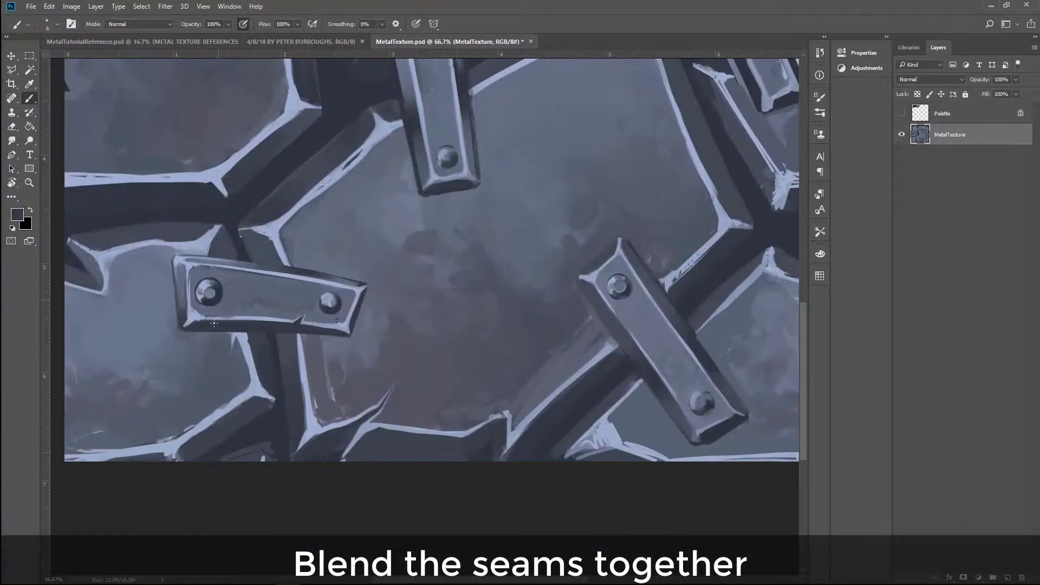
- Extend the seam highlight upward with a light lavender colour
{"action": "key", "text": "bracketleft"}
{"action": "key", "text": "bracketleft"}
{"action": "key", "text": "bracketleft"}
{"action": "key", "text": "bracketleft"}
{"action": "key", "text": "ctrl+plus"}
{"action": "left_click", "coordinate": [443, 369], "text": "alt"}
{"action": "left_click_drag", "start_coordinate": [443, 368], "coordinate": [451, 391]}
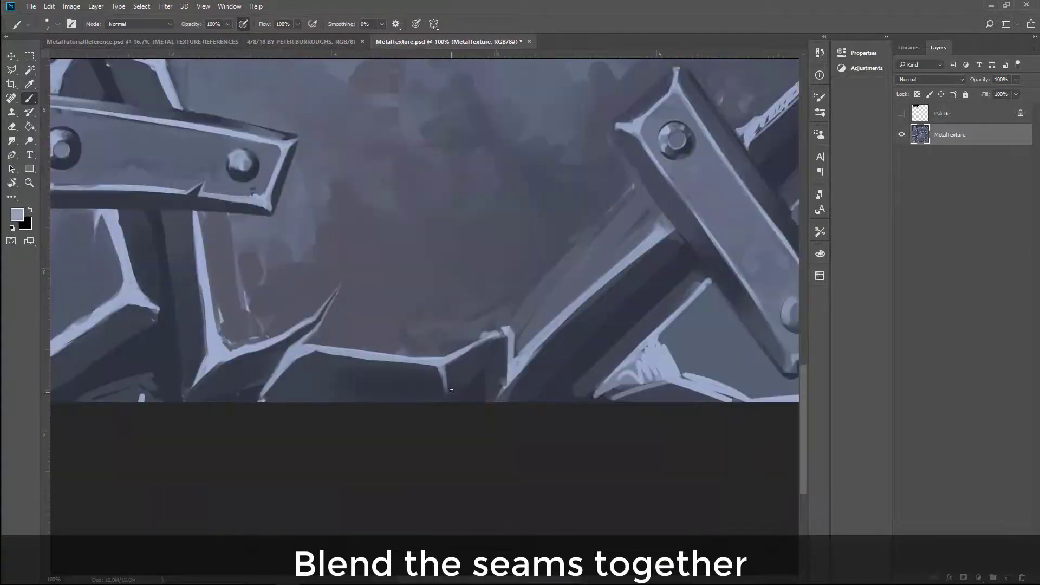
{"action": "key", "text": "bracketleft"}
{"action": "left_click", "coordinate": [482, 338], "text": "alt"}
{"action": "left_click_drag", "start_coordinate": [482, 338], "coordinate": [577, 297]}
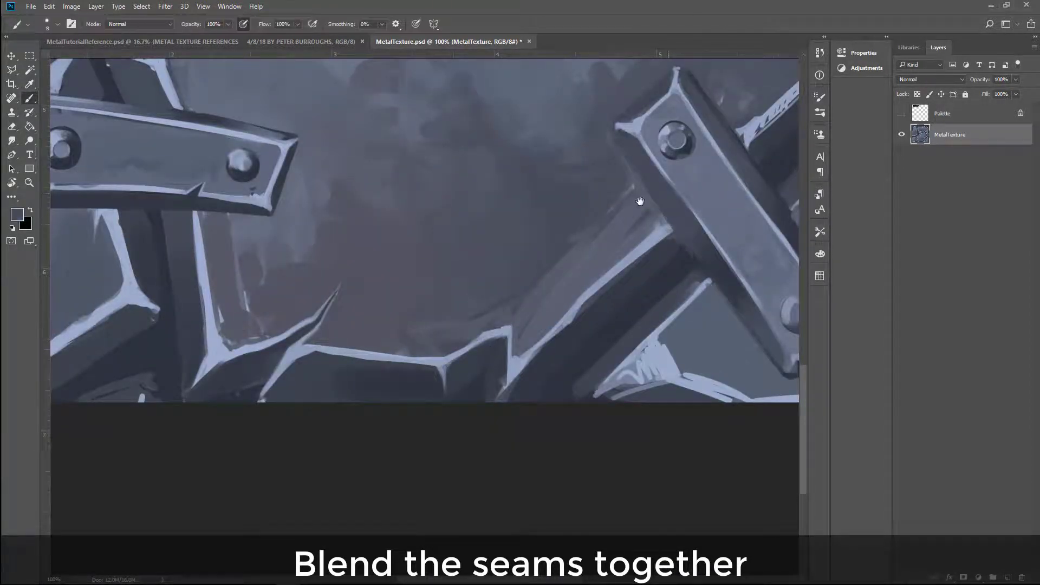
{"action": "left_click_drag", "start_coordinate": [640, 202], "coordinate": [564, 227]}
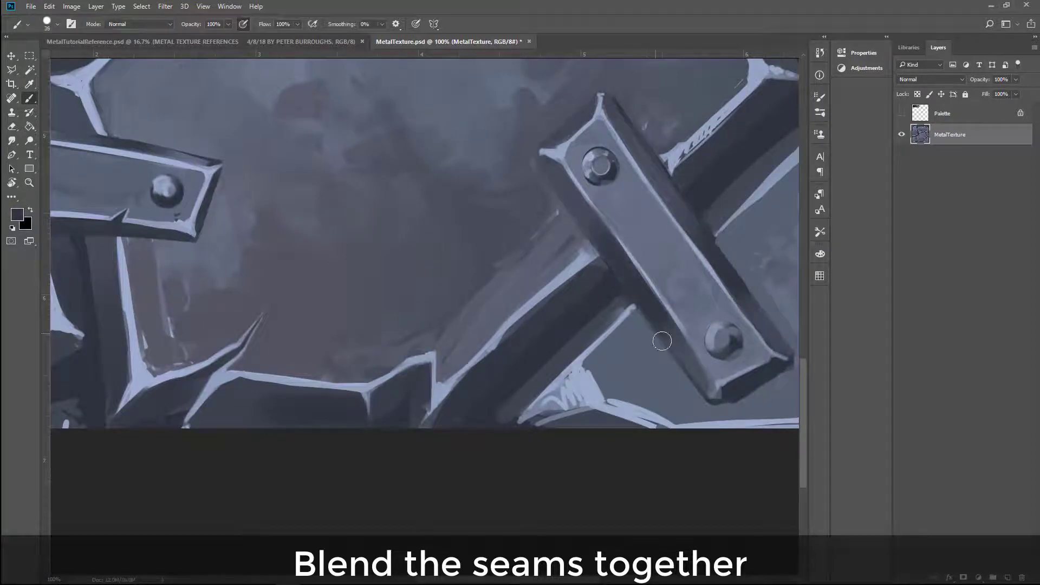
{"action": "left_click_drag", "start_coordinate": [661, 339], "coordinate": [625, 225]}
- Sample a darker blue-purple and zoom in on the lower-left plank
{"action": "key", "text": "i"}
{"action": "key", "text": "b"}
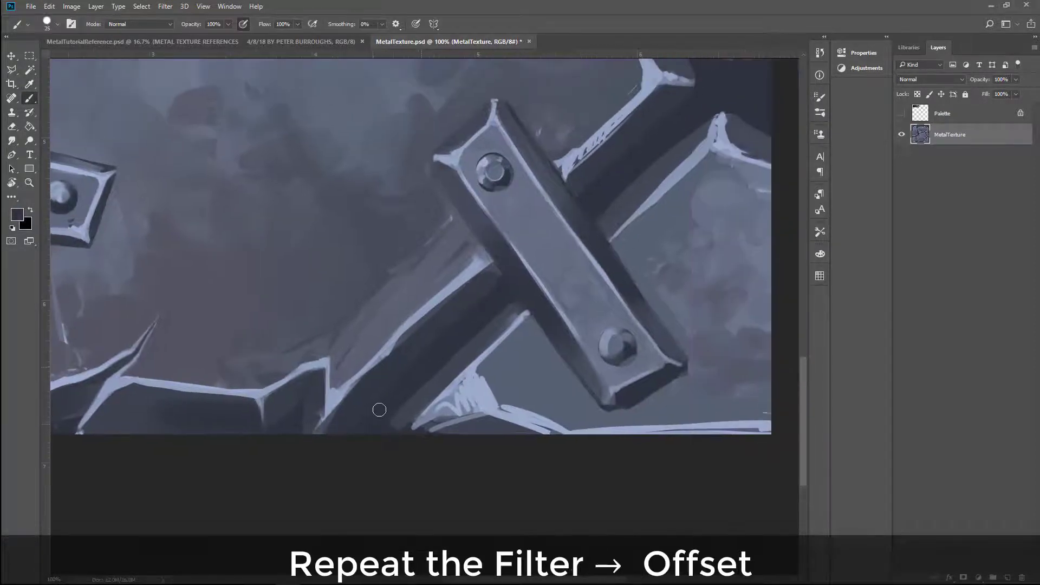
{"action": "left_click", "coordinate": [427, 137], "text": "alt"}
{"action": "key", "text": "bracketleft"}
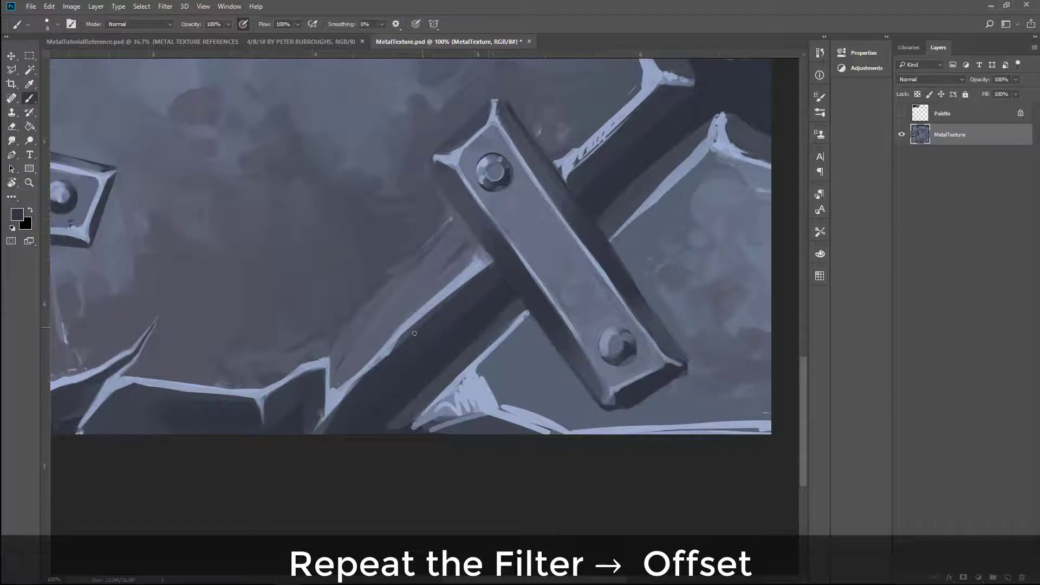
{"action": "key", "text": "bracketright"}
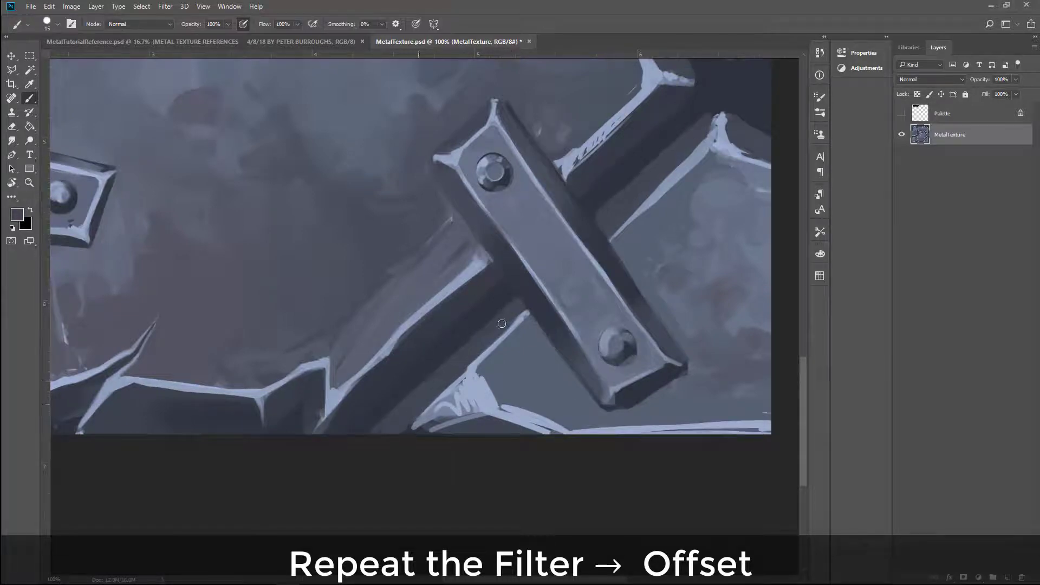
{"action": "key", "text": "ctrl+minus"}
{"action": "key", "text": "ctrl+minus"}
{"action": "key", "text": "ctrl+minus"}
{"action": "key", "text": "ctrl+plus"}
{"action": "key", "text": "ctrl+plus"}
{"action": "key", "text": "ctrl+plus"}
{"action": "key", "text": "bracketleft"}
{"action": "key", "text": "bracketleft"}
{"action": "key", "text": "bracketleft"}
{"action": "key", "text": "bracketleft"}
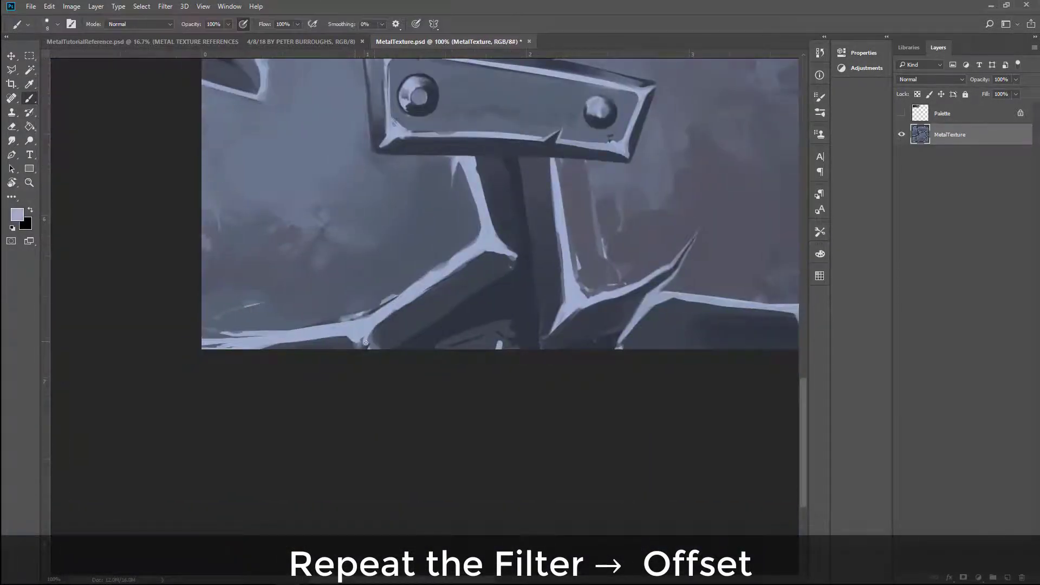
- Darken the plank's upper light edge with a sampled darker plate colour
{"action": "left_click", "coordinate": [367, 328], "text": "alt"}
{"action": "left_click", "coordinate": [405, 283], "text": "alt"}
{"action": "key", "text": "bracketright"}
{"action": "key", "text": "bracketright"}
{"action": "key", "text": "bracketright"}
{"action": "left_click_drag", "start_coordinate": [385, 299], "coordinate": [474, 238]}
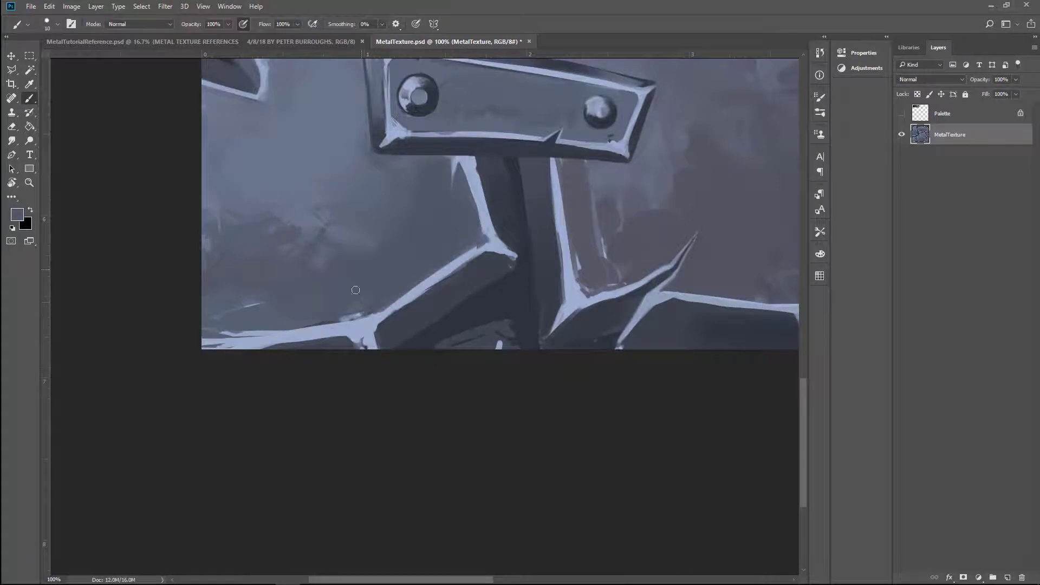
{"action": "key", "text": "bracketright"}
{"action": "left_click_drag", "start_coordinate": [220, 328], "coordinate": [364, 312]}
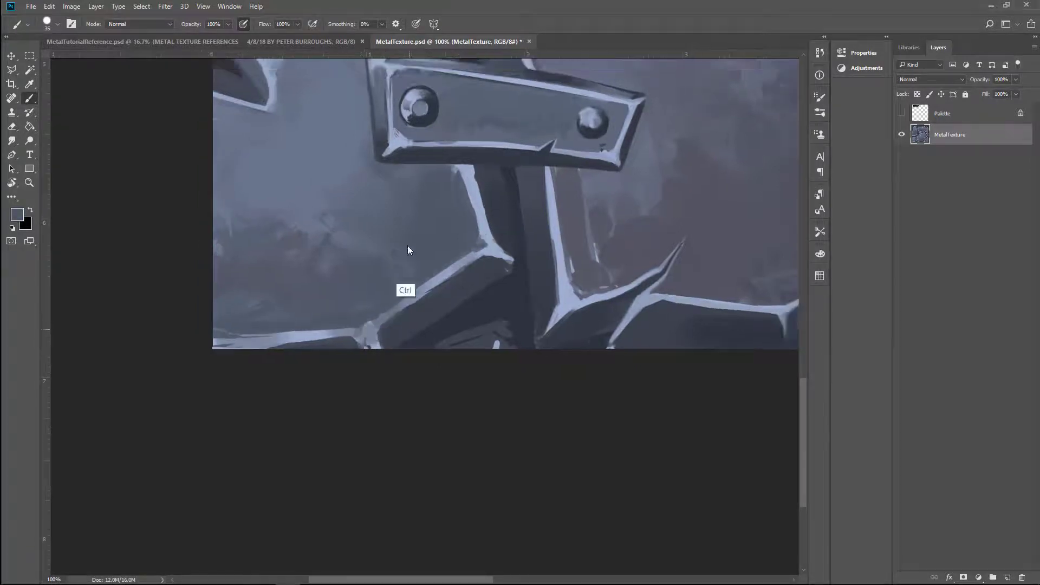
- Sample the beam's light blue, a dark grey-blue and another plate shade
{"action": "key", "text": "ctrl+minus"}
{"action": "key", "text": "bracketleft"}
{"action": "key", "text": "bracketleft"}
{"action": "key", "text": "bracketleft"}
{"action": "key", "text": "bracketleft"}
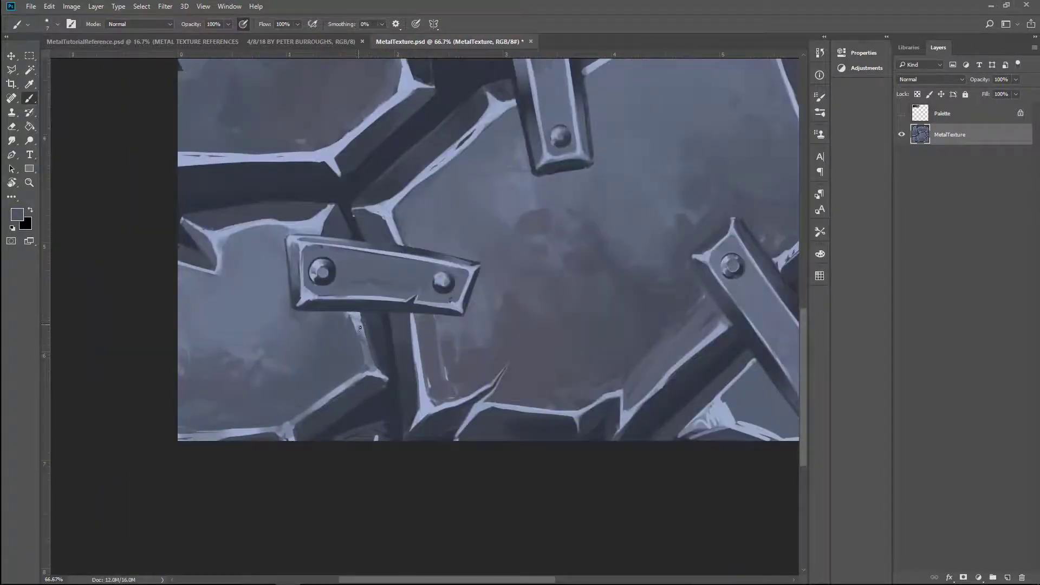
{"action": "left_click", "coordinate": [362, 332], "text": "alt"}
{"action": "key", "text": "bracketright"}
{"action": "key", "text": "bracketright"}
{"action": "key", "text": "bracketright"}
{"action": "left_click", "coordinate": [196, 263], "text": "alt"}
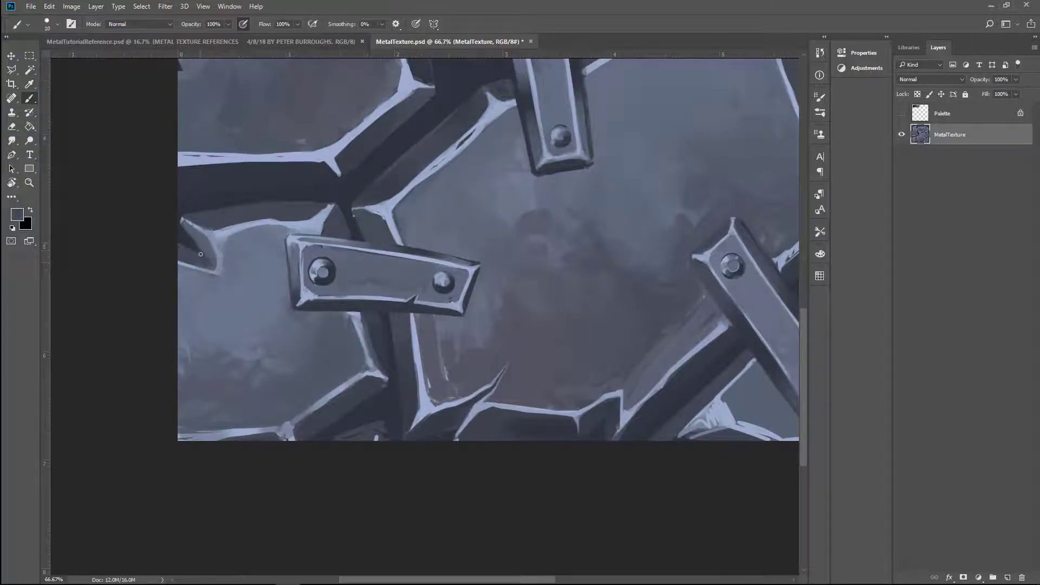
{"action": "scroll", "coordinate": [213, 259], "scroll_direction": "down", "scroll_amount": 3}
{"action": "scroll", "coordinate": [252, 278], "scroll_direction": "up", "scroll_amount": 5}
{"action": "key", "text": "bracketleft"}
{"action": "key", "text": "bracketleft"}
{"action": "key", "text": "bracketleft"}
{"action": "key", "text": "bracketleft"}
{"action": "key", "text": "bracketleft"}
{"action": "key", "text": "bracketleft"}
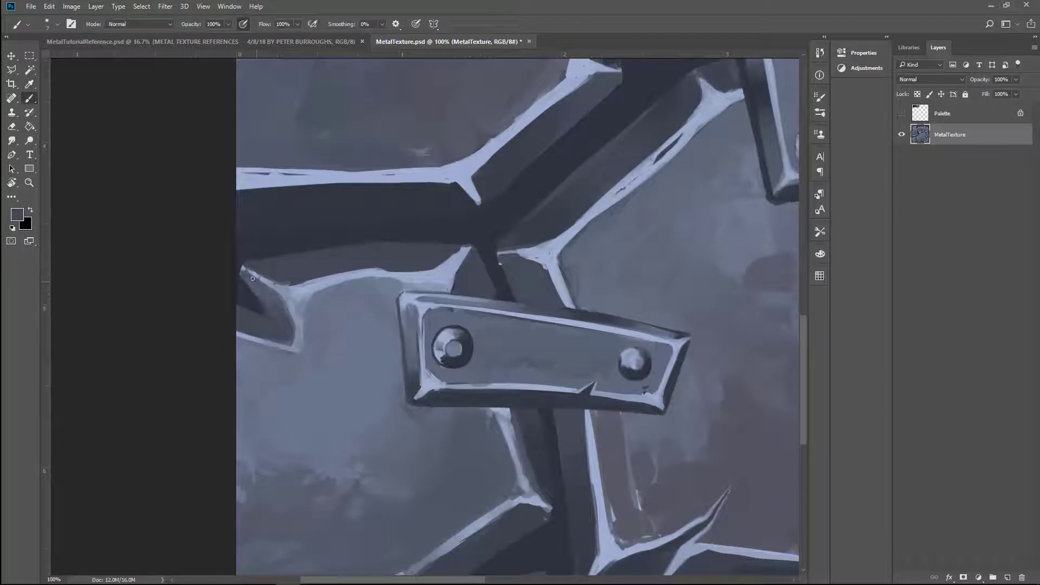
{"action": "left_click", "coordinate": [268, 307], "text": "alt"}
- Zoom in on the bracket's upper area with a fine brush tip
{"action": "key", "text": "ctrl+plus"}
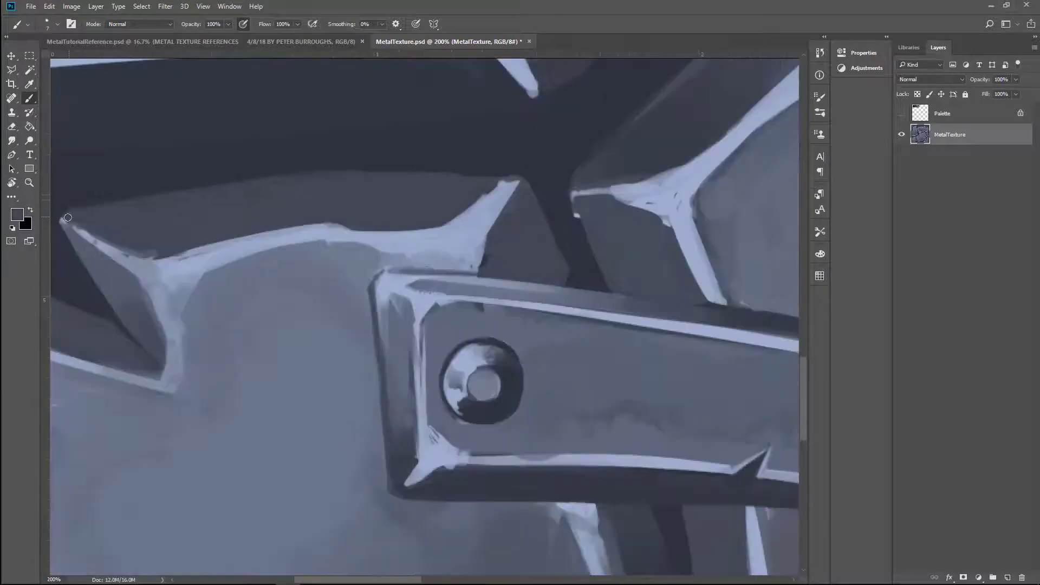
{"action": "key", "text": "ctrl+minus"}
{"action": "key", "text": "bracketright"}
{"action": "key", "text": "bracketright"}
{"action": "key", "text": "bracketright"}
{"action": "key", "text": "bracketright"}
{"action": "key", "text": "bracketright"}
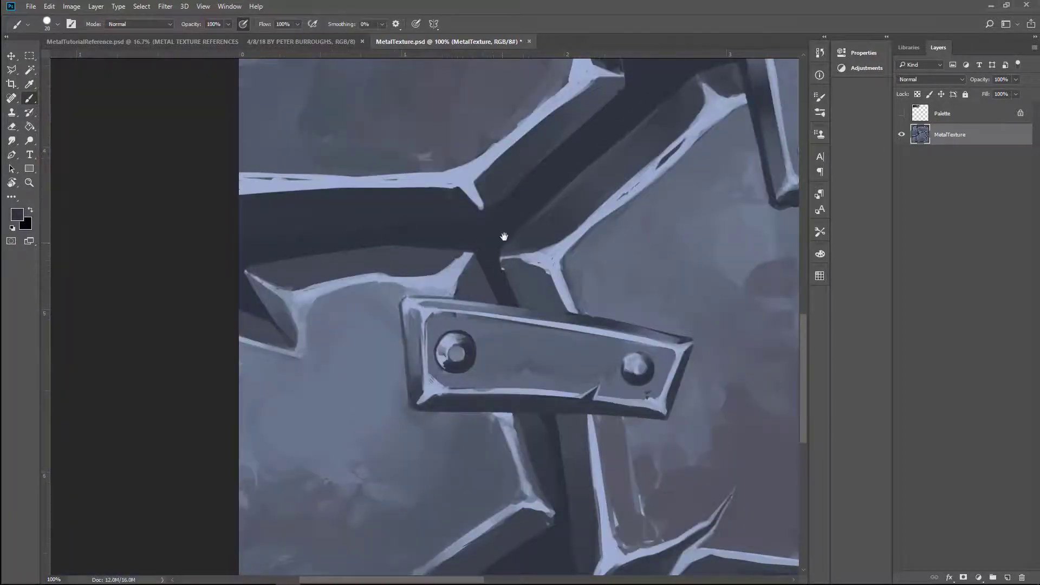
{"action": "left_click_drag", "start_coordinate": [504, 237], "coordinate": [462, 105]}
{"action": "key", "text": "ctrl+plus"}
{"action": "key", "text": "bracketleft"}
{"action": "key", "text": "bracketleft"}
{"action": "key", "text": "bracketleft"}
{"action": "key", "text": "bracketleft"}
{"action": "key", "text": "bracketleft"}
{"action": "key", "text": "bracketleft"}
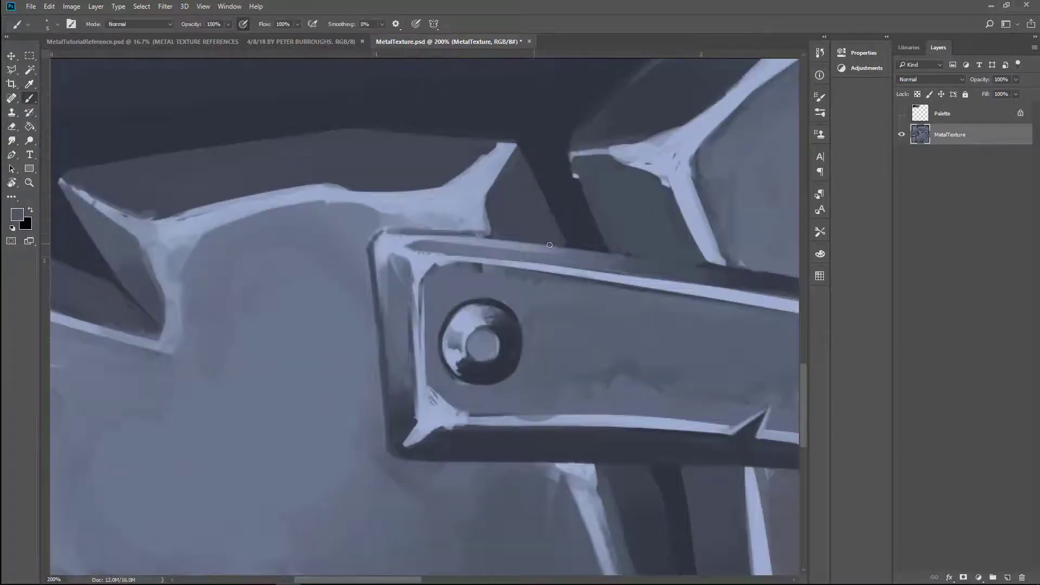
{"action": "scroll", "coordinate": [549, 245], "scroll_direction": "right", "scroll_amount": 3}
{"action": "scroll", "coordinate": [424, 283], "scroll_direction": "up", "scroll_amount": 2}
{"action": "key", "text": "bracketleft"}
{"action": "key", "text": "bracketleft"}
{"action": "key", "text": "bracketleft"}
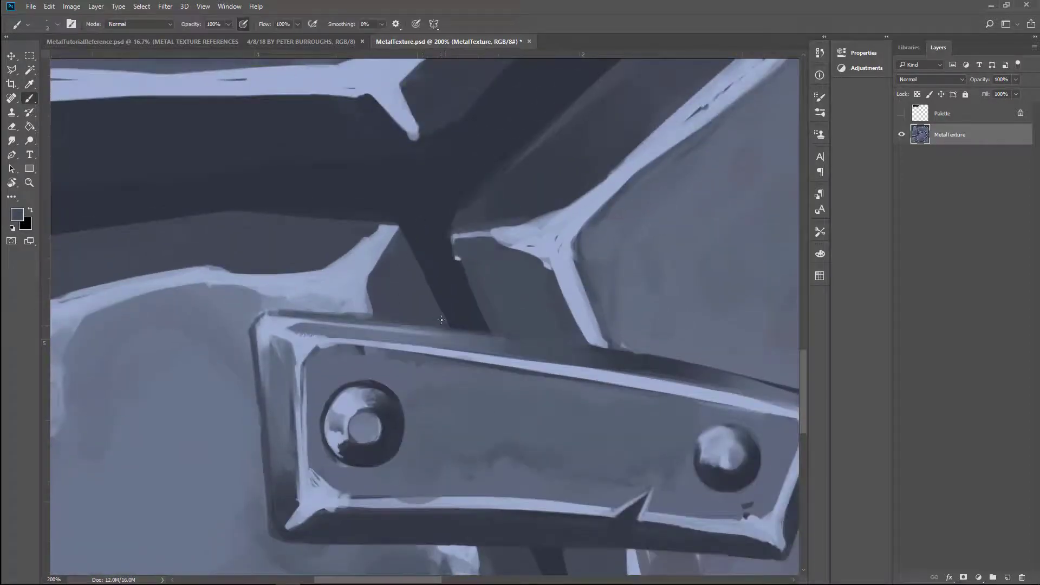
- Pan across the texture with a much larger brush, then zoom out to review
{"action": "scroll", "coordinate": [441, 320], "scroll_direction": "left", "scroll_amount": 3}
{"action": "key", "text": "bracketright"}
{"action": "key", "text": "bracketright"}
{"action": "key", "text": "bracketright"}
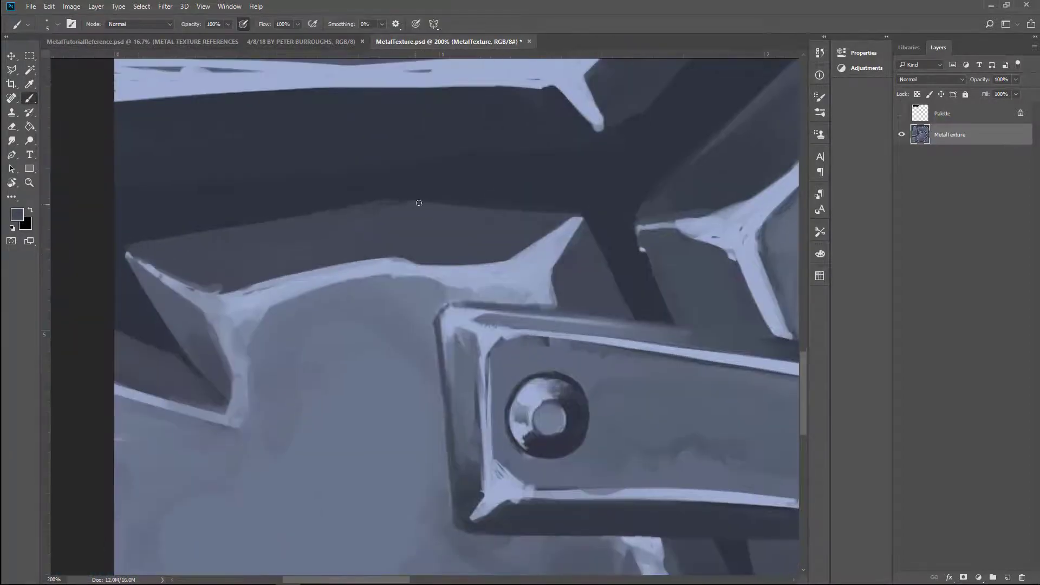
{"action": "scroll", "coordinate": [445, 195], "scroll_direction": "right", "scroll_amount": 3}
{"action": "scroll", "coordinate": [427, 230], "scroll_direction": "up", "scroll_amount": 3}
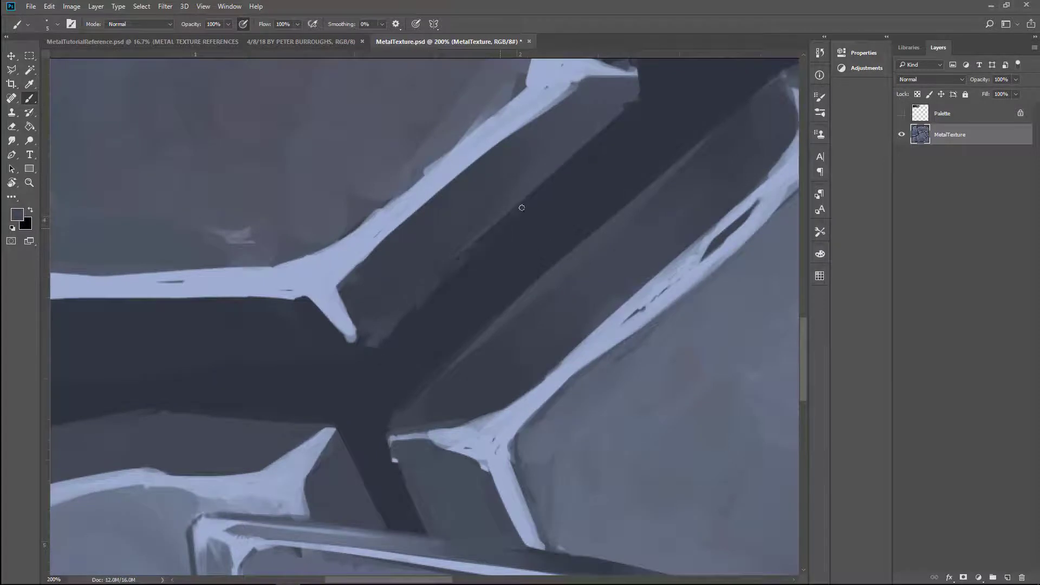
{"action": "scroll", "coordinate": [555, 251], "scroll_direction": "right", "scroll_amount": 1}
{"action": "scroll", "coordinate": [555, 250], "scroll_direction": "up", "scroll_amount": 2}
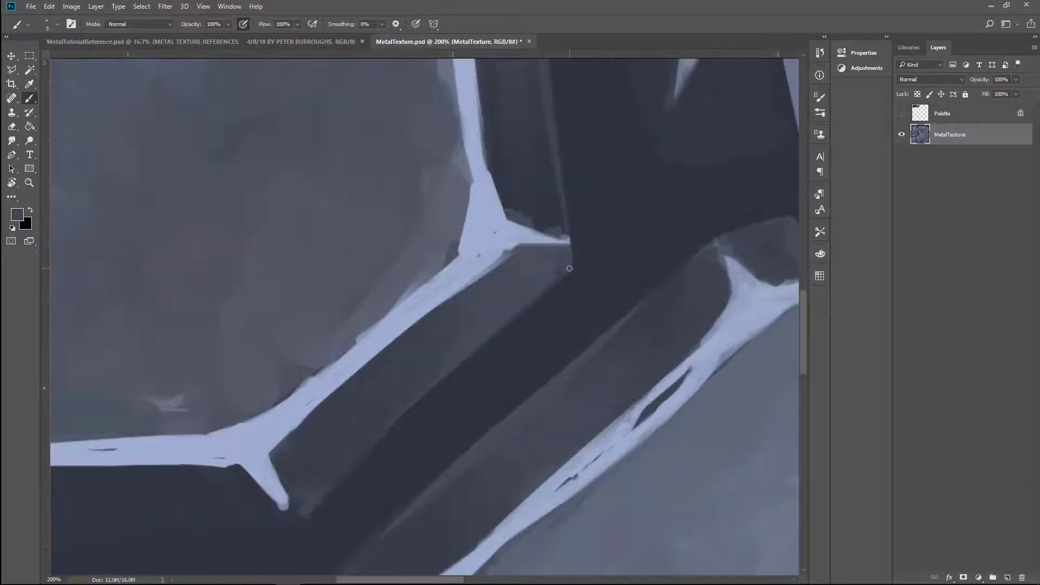
{"action": "key", "text": "bracketright"}
{"action": "key", "text": "bracketright"}
{"action": "key", "text": "bracketright"}
{"action": "key", "text": "bracketright"}
{"action": "key", "text": "bracketright"}
{"action": "key", "text": "ctrl+minus"}
{"action": "key", "text": "ctrl+minus"}
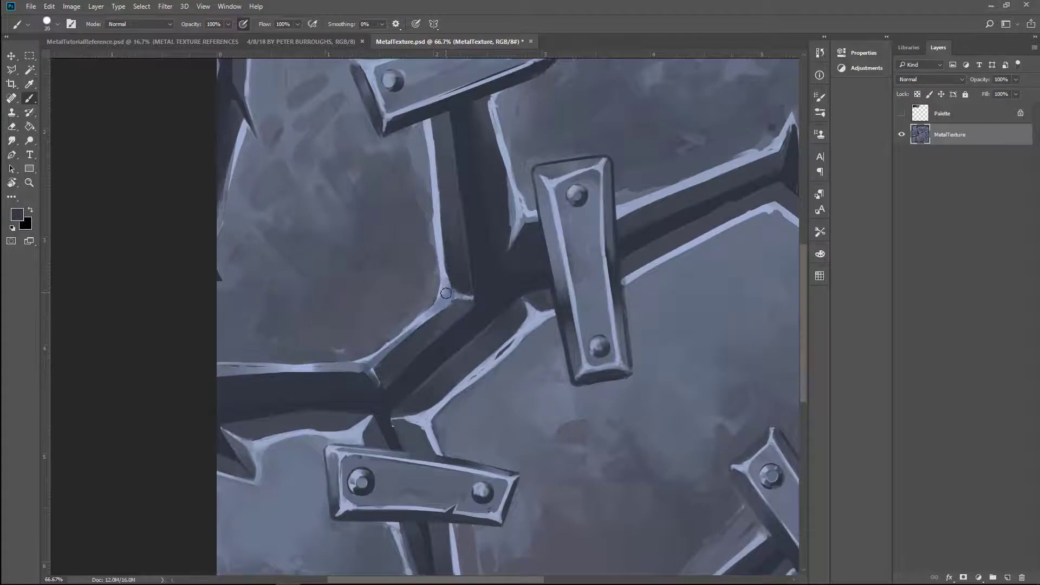
- Sample a light blue from the canvas and paint light strokes near the lower bracket
{"action": "key", "text": "i"}
{"action": "scroll", "coordinate": [350, 286], "scroll_direction": "down", "scroll_amount": 2}
{"action": "scroll", "coordinate": [349, 285], "scroll_direction": "right", "scroll_amount": 1}
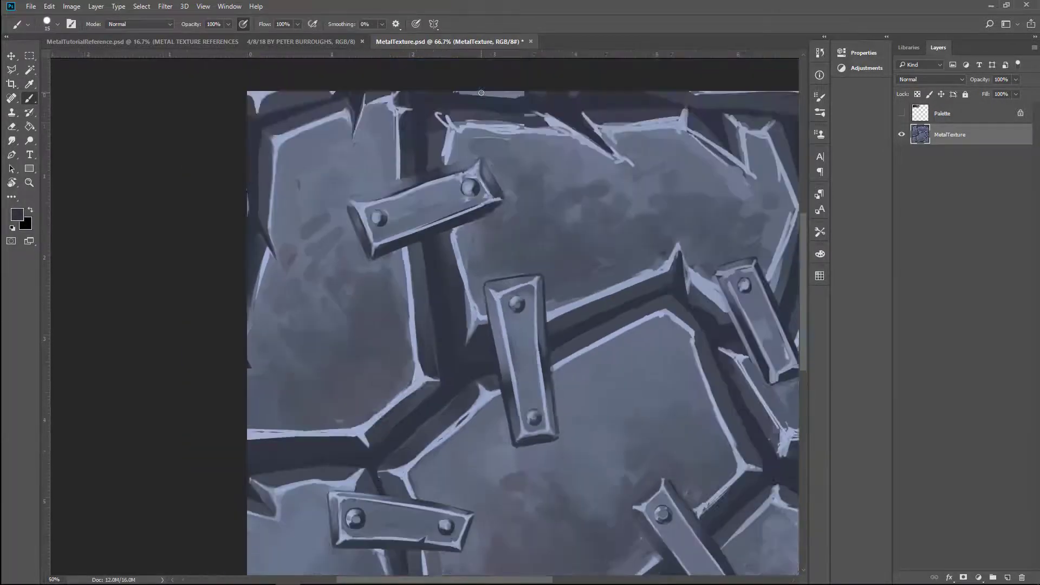
{"action": "left_click", "coordinate": [349, 285]}
{"action": "key", "text": "b"}
{"action": "mouse_move", "coordinate": [379, 450]}
{"action": "left_mouse_down"}
{"action": "mouse_move", "coordinate": [385, 504]}
{"action": "mouse_move", "coordinate": [376, 440]}
{"action": "left_mouse_up"}
- Zoom in on the bracket and sample darker blue-grey tones with a resized brush
{"action": "left_click", "coordinate": [399, 278], "text": "alt"}
{"action": "key", "text": "bracketleft"}
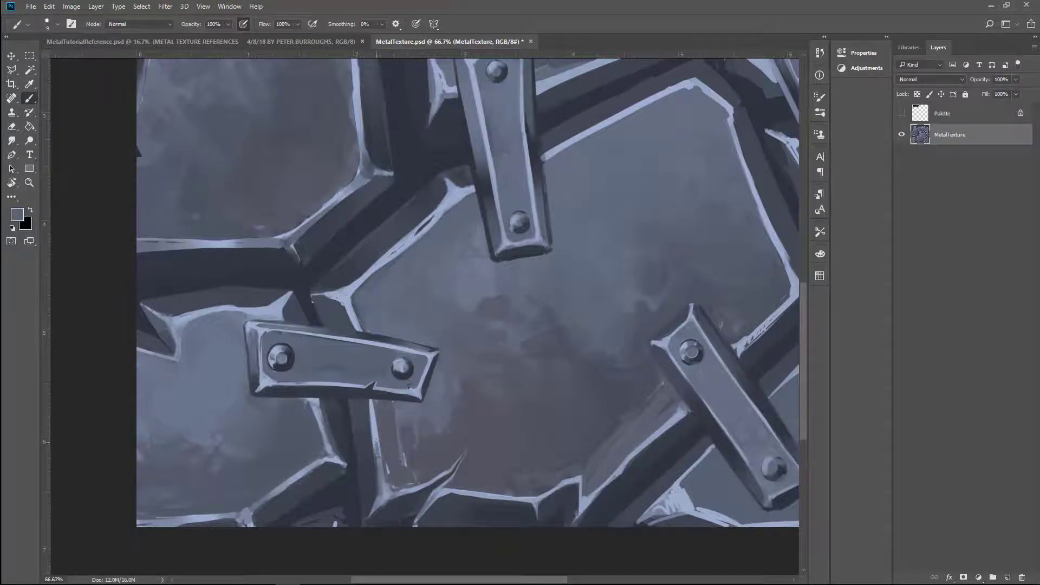
{"action": "key", "text": "bracketleft"}
{"action": "key", "text": "bracketleft"}
{"action": "key", "text": "bracketleft"}
{"action": "key", "text": "bracketleft"}
{"action": "key", "text": "bracketleft"}
{"action": "key", "text": "ctrl+plus"}
{"action": "scroll", "coordinate": [363, 325], "scroll_direction": "down", "scroll_amount": 2}
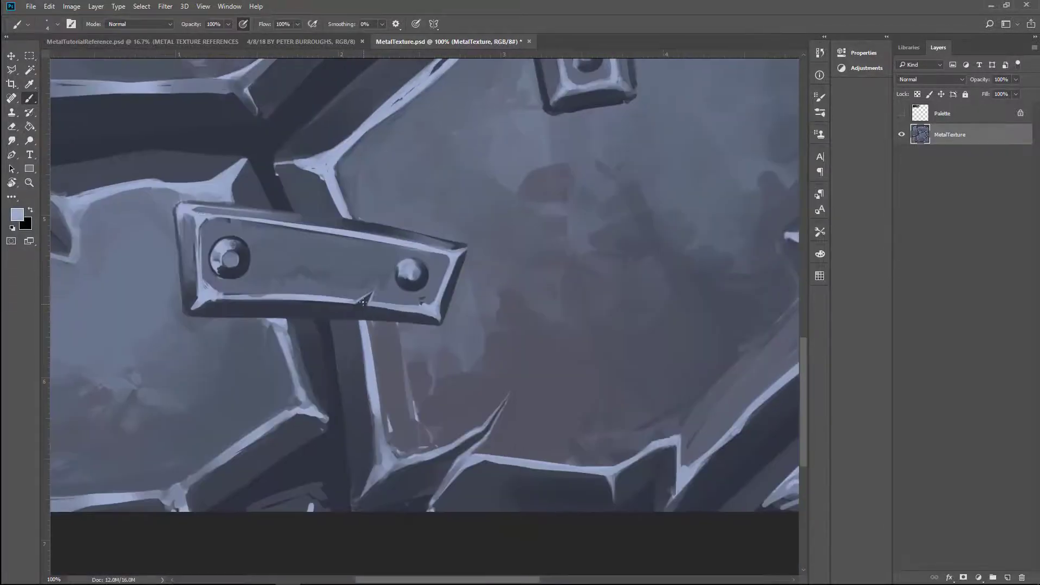
{"action": "left_click_drag", "start_coordinate": [349, 210], "coordinate": [355, 222]}
{"action": "left_click", "coordinate": [355, 222], "text": "alt"}
{"action": "key", "text": "bracketright"}
{"action": "key", "text": "bracketright"}
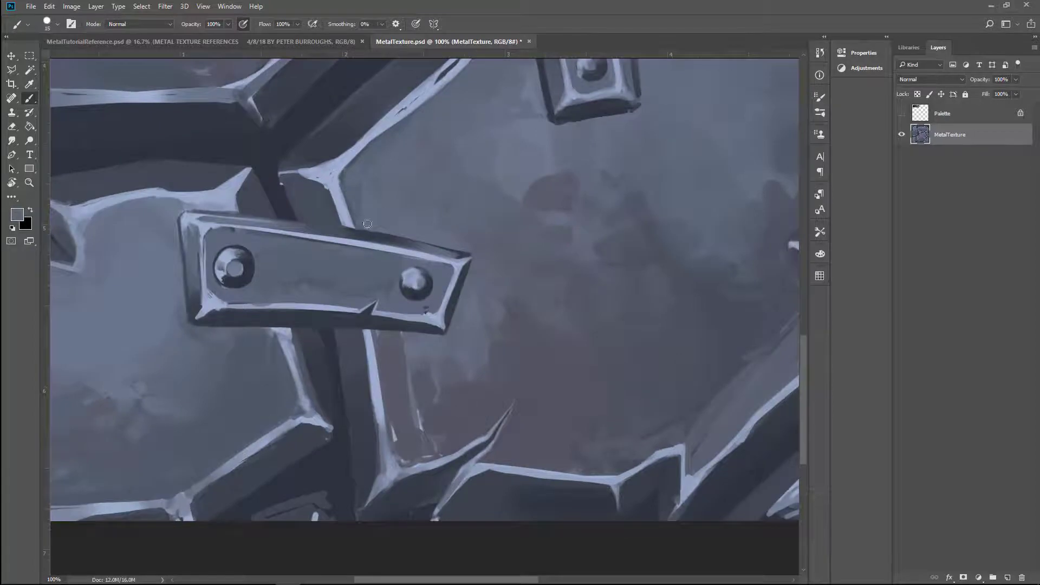
- Paint a dark stroke along the bolt plate edge and a light stroke on its inner right edge
{"action": "key", "text": "h"}
{"action": "left_click_drag", "start_coordinate": [414, 166], "coordinate": [492, 144]}
{"action": "key", "text": "ctrl+plus"}
{"action": "left_click_drag", "start_coordinate": [538, 205], "coordinate": [655, 238]}
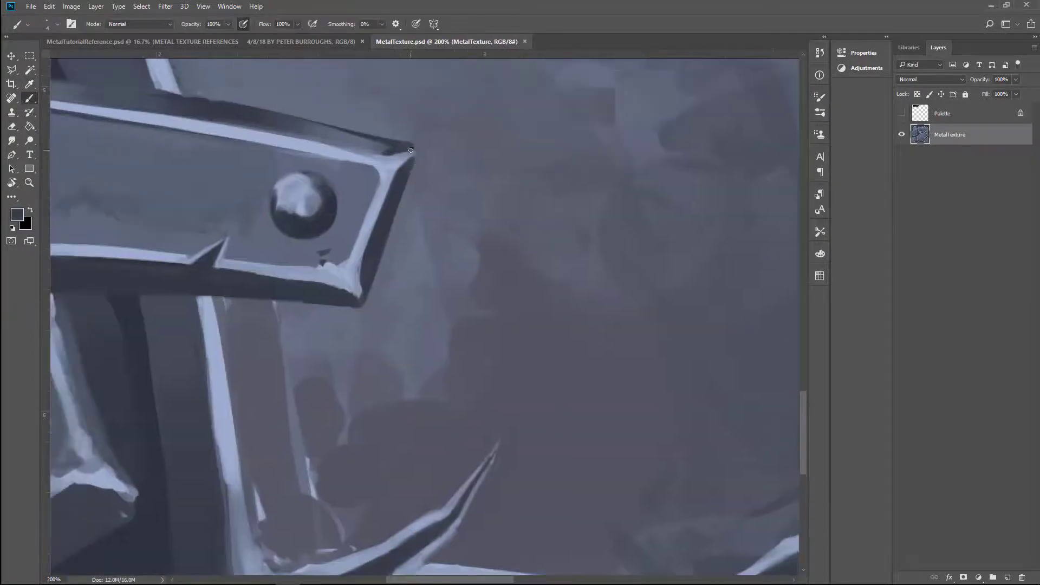
{"action": "left_click_drag", "start_coordinate": [411, 162], "coordinate": [379, 284]}
{"action": "left_click", "coordinate": [357, 280], "text": "alt"}
{"action": "left_click_drag", "start_coordinate": [358, 234], "coordinate": [366, 162]}
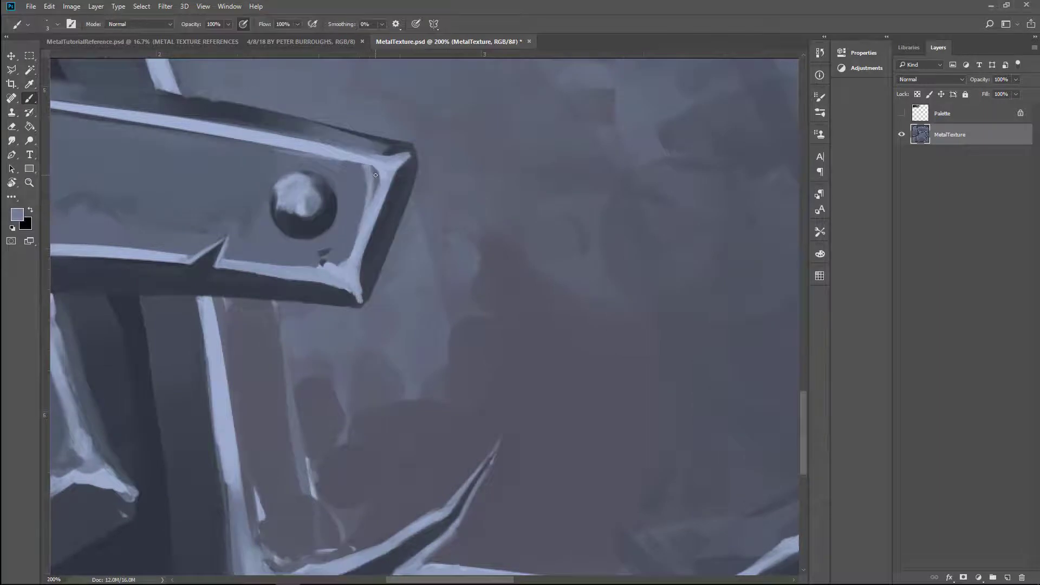
- Add a light stroke, then draw a straight dark line along the crossing bracket's plate left edge
{"action": "left_click", "coordinate": [374, 174], "text": "alt"}
{"action": "left_click_drag", "start_coordinate": [344, 266], "coordinate": [434, 259]}
{"action": "key", "text": "bracketright"}
{"action": "key", "text": "bracketright"}
{"action": "key", "text": "bracketright"}
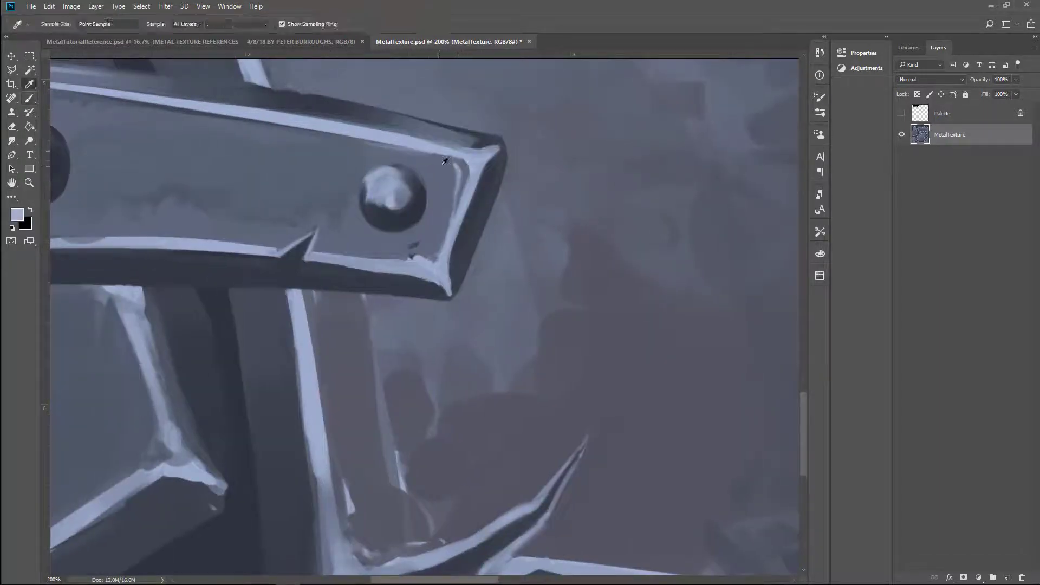
{"action": "mouse_move", "coordinate": [801, 171]}
{"action": "left_mouse_down"}
{"action": "mouse_move", "coordinate": [466, 134]}
{"action": "mouse_move", "coordinate": [426, 366]}
{"action": "left_mouse_up"}
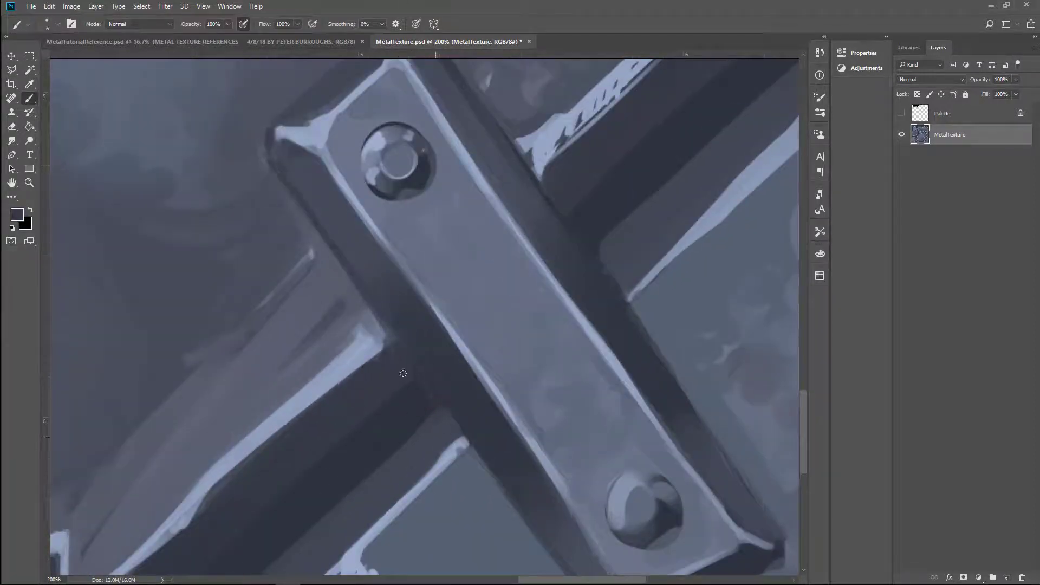
{"action": "left_click", "coordinate": [278, 162]}
{"action": "left_click", "coordinate": [374, 299], "text": "shift"}
- Paint a light blue highlight along the lower V edge with a smaller brush
{"action": "left_click_drag", "start_coordinate": [589, 247], "coordinate": [534, 190]}
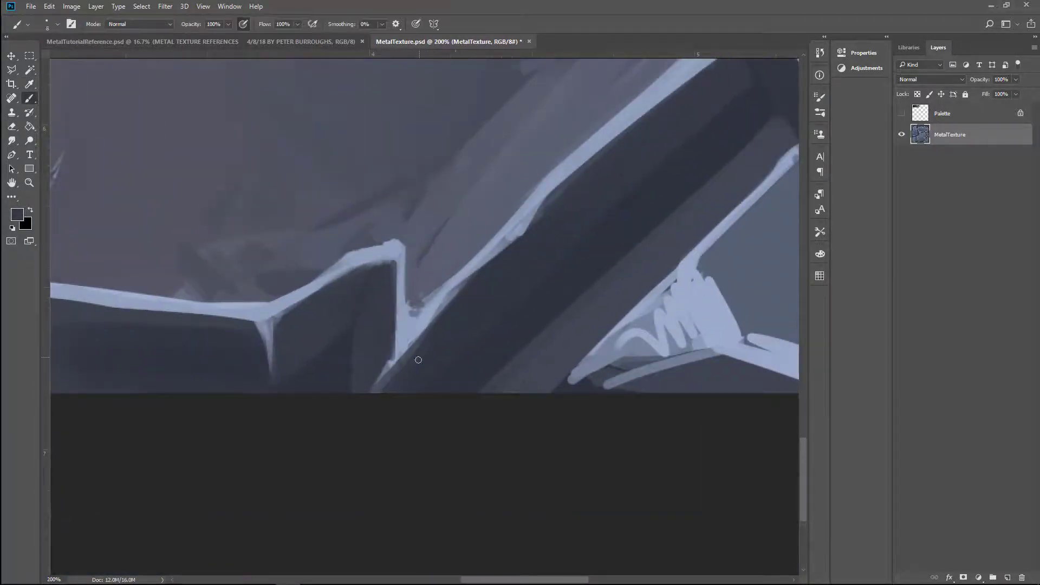
{"action": "key", "text": "bracketleft"}
{"action": "left_click", "coordinate": [425, 331], "text": "alt"}
{"action": "left_click_drag", "start_coordinate": [400, 338], "coordinate": [377, 388]}
{"action": "key", "text": "bracketright"}
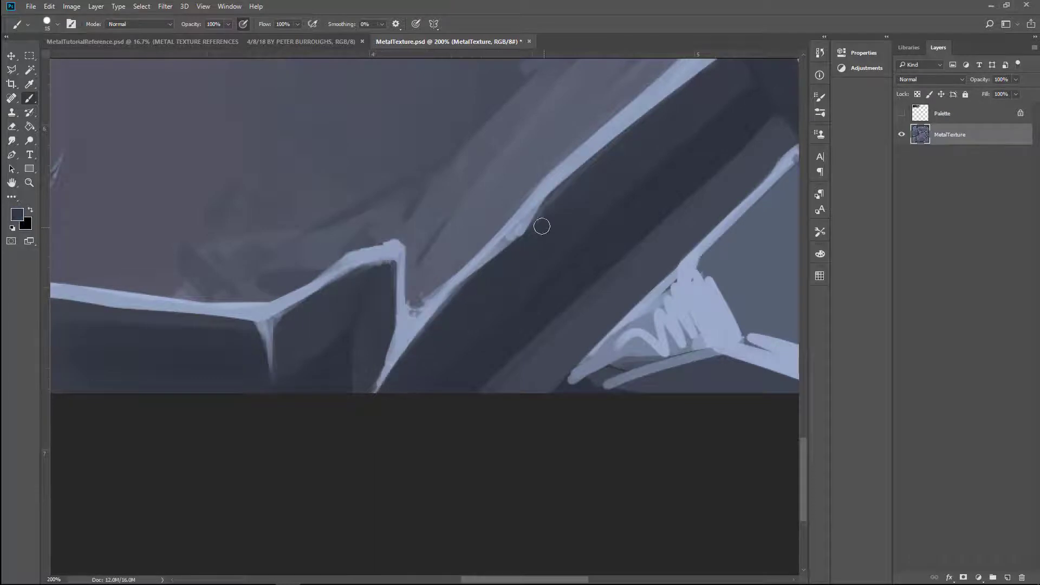
- At 100% zoom, paint a light blue stroke along the diagonal bracket edge
{"action": "scroll", "coordinate": [574, 185], "scroll_direction": "up", "scroll_amount": 4}
{"action": "scroll", "coordinate": [574, 185], "scroll_direction": "right", "scroll_amount": 5}
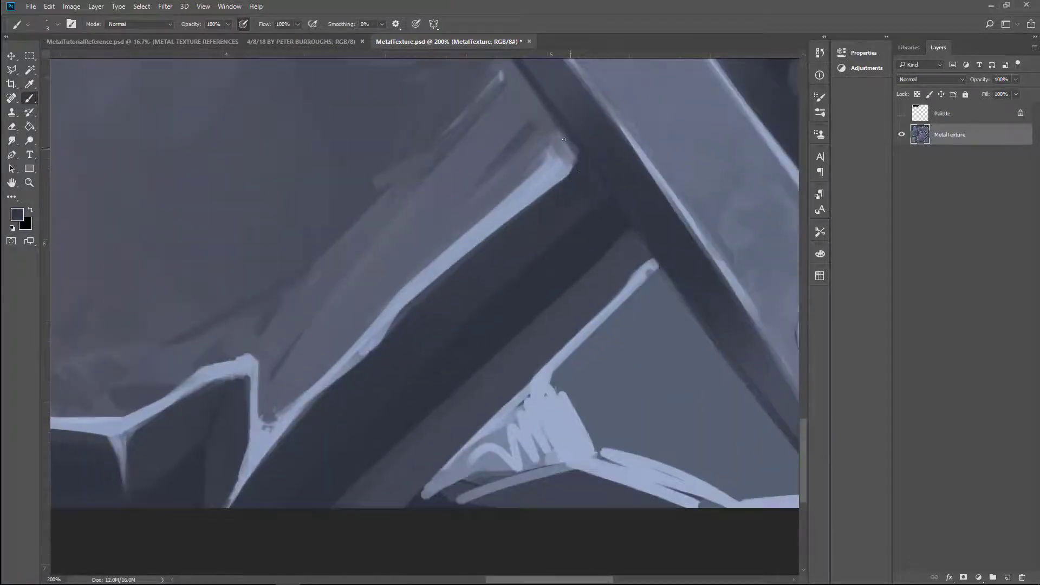
{"action": "key", "text": "ctrl+minus"}
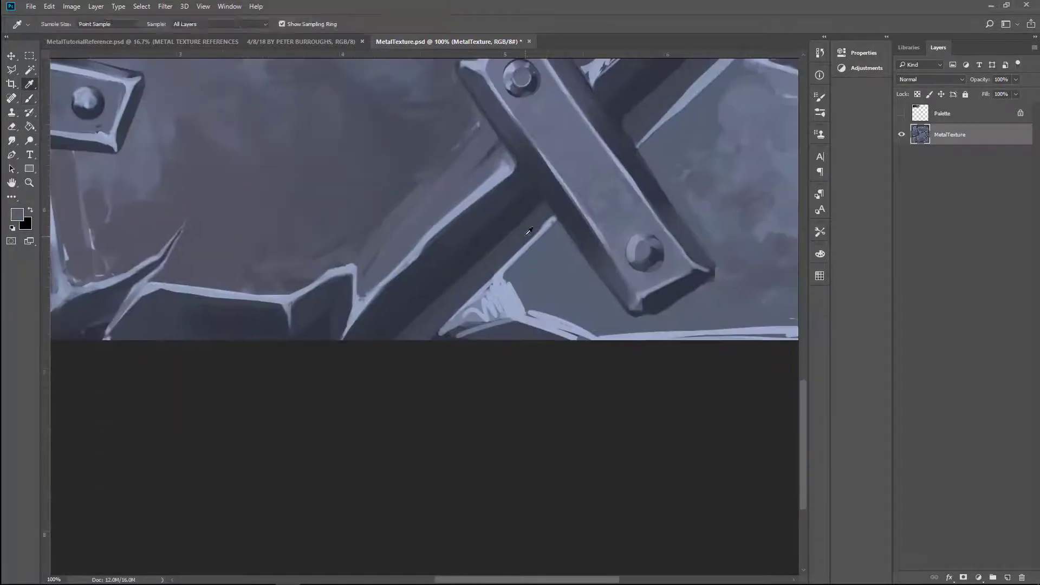
{"action": "key", "text": "bracketright"}
{"action": "left_click", "coordinate": [481, 292], "text": "alt"}
{"action": "key", "text": "bracketleft"}
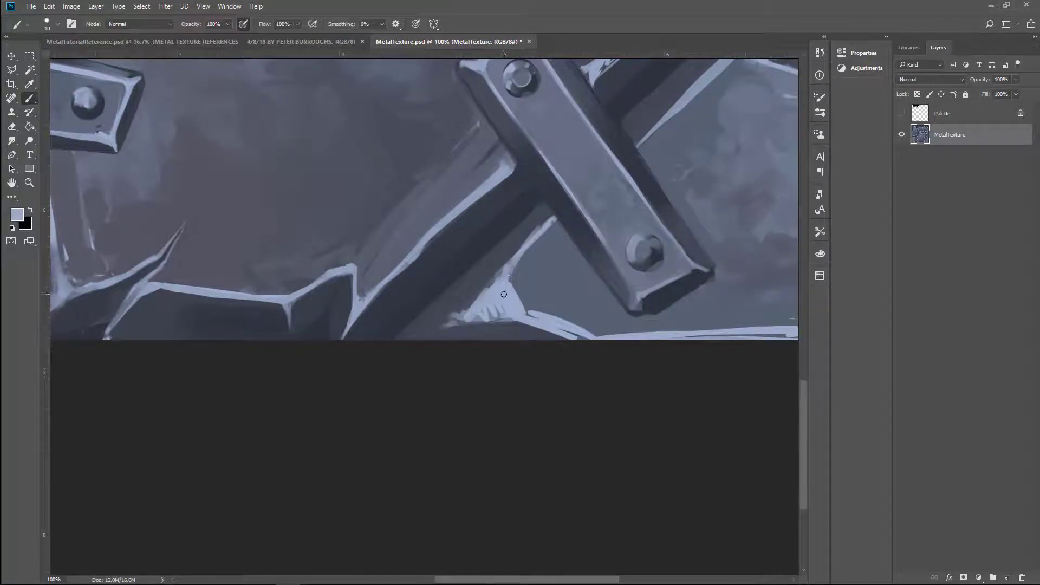
{"action": "left_click_drag", "start_coordinate": [507, 279], "coordinate": [552, 215]}
- Add a thin dark line under the diagonal highlight and another light stroke beside it
{"action": "left_click", "coordinate": [545, 210], "text": "alt"}
{"action": "mouse_move", "coordinate": [447, 325]}
{"action": "left_mouse_down"}
{"action": "mouse_move", "coordinate": [540, 283]}
{"action": "mouse_move", "coordinate": [495, 303]}
{"action": "mouse_move", "coordinate": [528, 247]}
{"action": "left_mouse_up"}
{"action": "left_click", "coordinate": [508, 302], "text": "alt"}
{"action": "left_click_drag", "start_coordinate": [657, 153], "coordinate": [572, 253]}
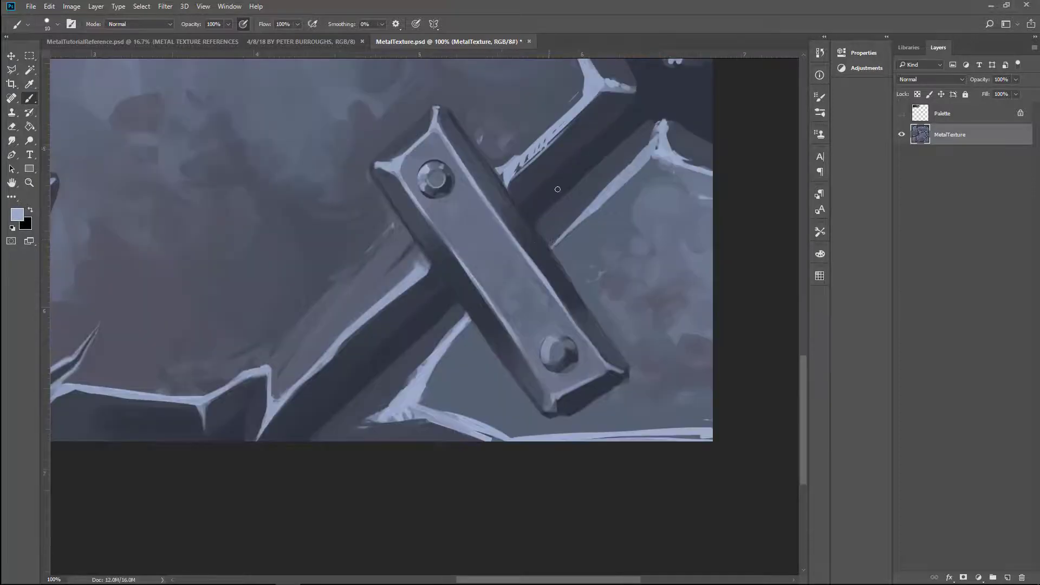
{"action": "left_click", "coordinate": [572, 253], "text": "alt"}
{"action": "key", "text": "bracketleft"}
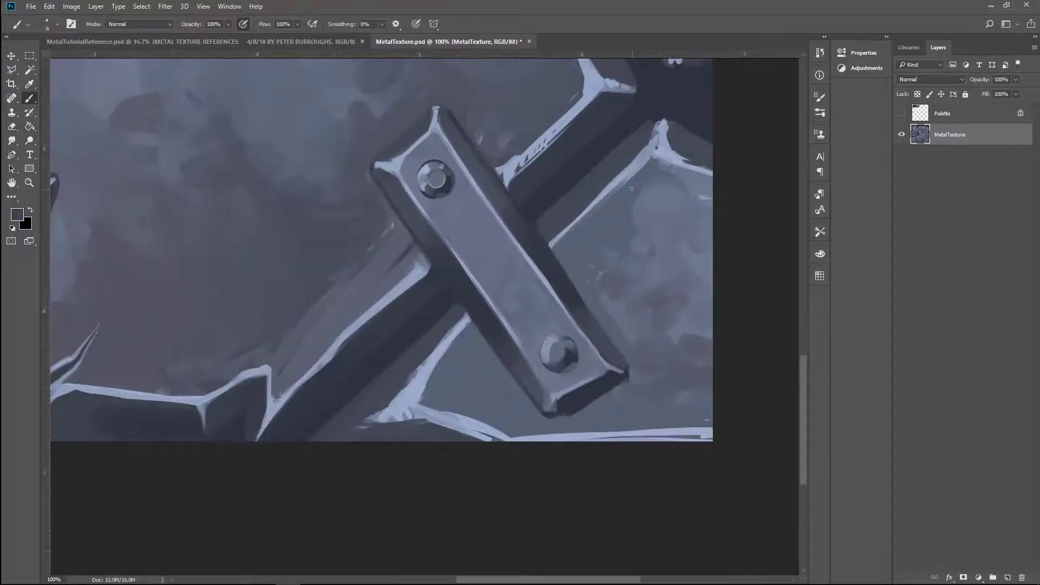
- Paint a dark shadow along the bar's shadow side, then zoom out to the whole texture
{"action": "left_click_drag", "start_coordinate": [632, 189], "coordinate": [622, 274]}
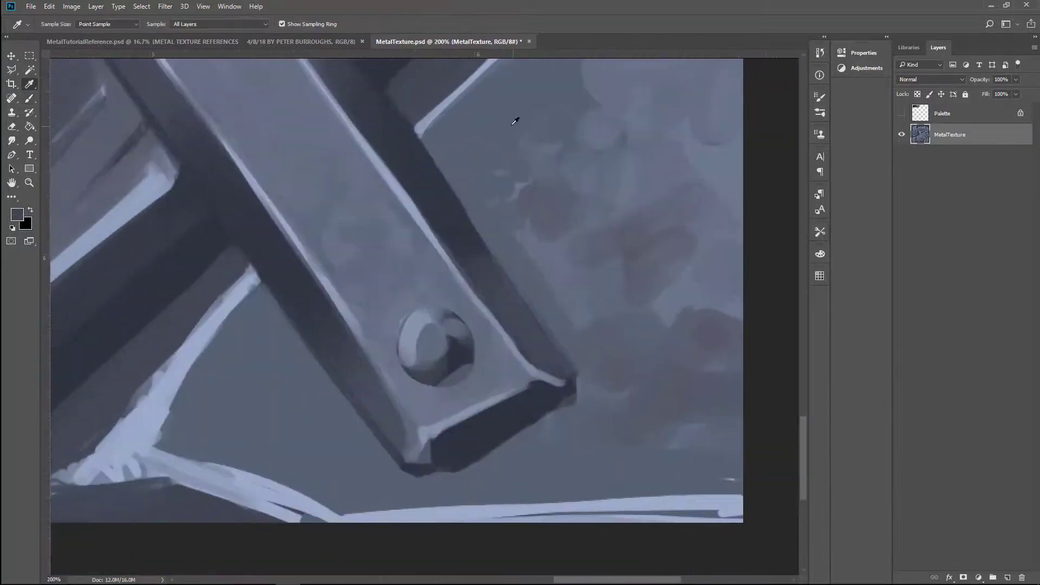
{"action": "left_click", "coordinate": [542, 141], "text": "alt"}
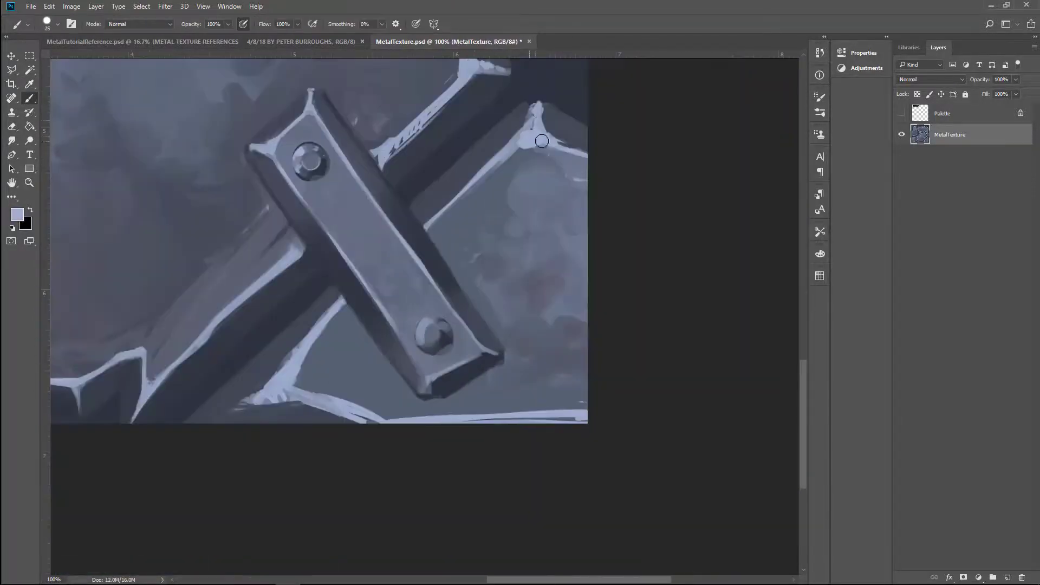
{"action": "left_click_drag", "start_coordinate": [564, 112], "coordinate": [581, 160]}
{"action": "left_click", "coordinate": [581, 159], "text": "alt"}
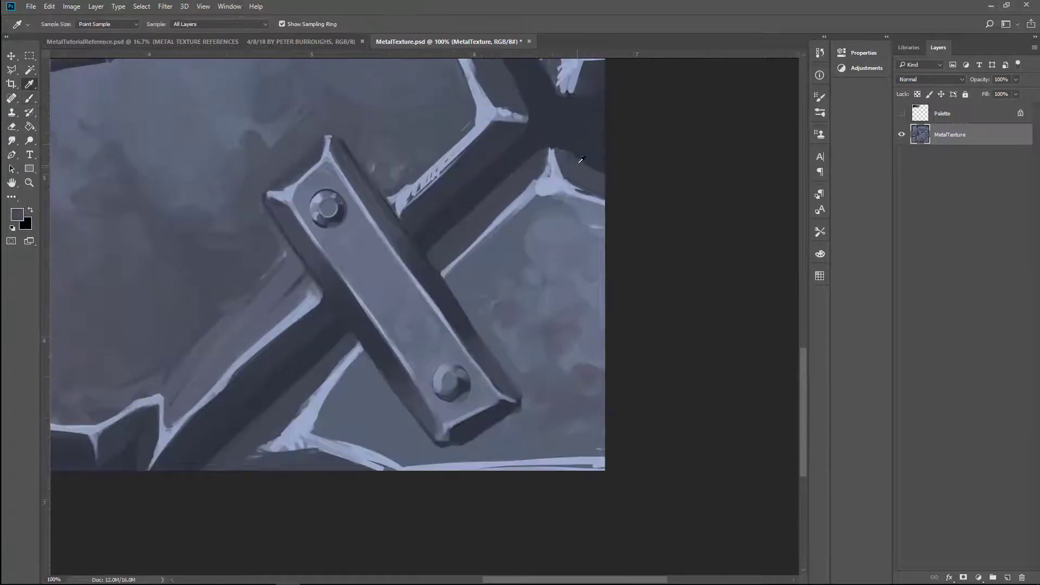
{"action": "left_click_drag", "start_coordinate": [590, 87], "coordinate": [618, 260]}
{"action": "left_click", "coordinate": [601, 135], "text": "alt"}
{"action": "key", "text": "bracketleft"}
{"action": "key", "text": "bracketleft"}
{"action": "key", "text": "bracketleft"}
{"action": "mouse_move", "coordinate": [542, 118]}
{"action": "left_mouse_down"}
{"action": "mouse_move", "coordinate": [620, 243]}
{"action": "mouse_move", "coordinate": [605, 285]}
{"action": "left_mouse_up"}
{"action": "key", "text": "ctrl+minus"}
{"action": "key", "text": "ctrl+minus"}
{"action": "key", "text": "ctrl+minus"}
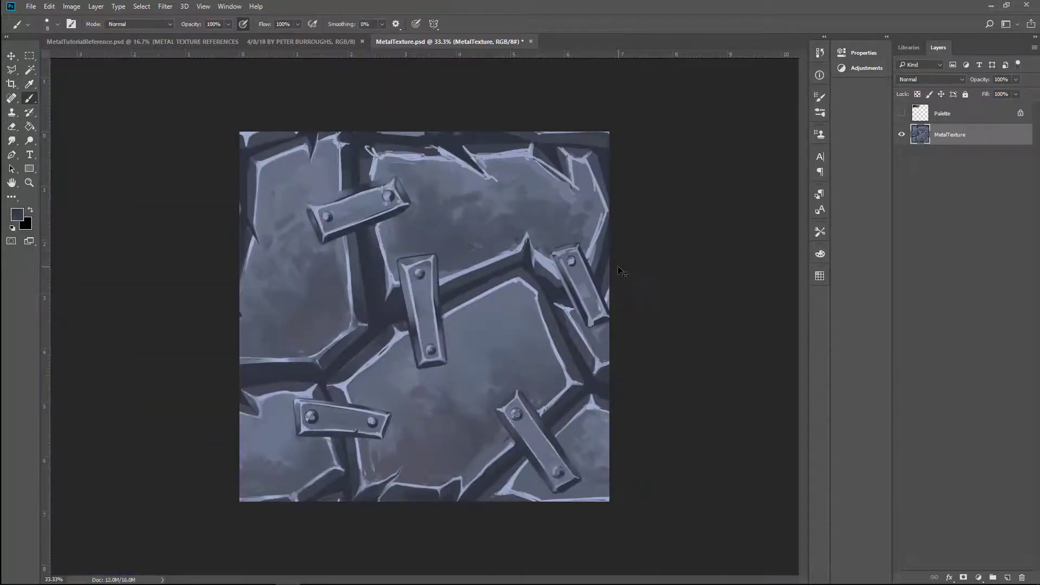
- Zoom in on the lower-right bar and highlight its top-right edge in light blue
{"action": "key", "text": "ctrl+plus"}
{"action": "key", "text": "ctrl+plus"}
{"action": "key", "text": "ctrl+plus"}
{"action": "left_click_drag", "start_coordinate": [543, 269], "coordinate": [438, 196]}
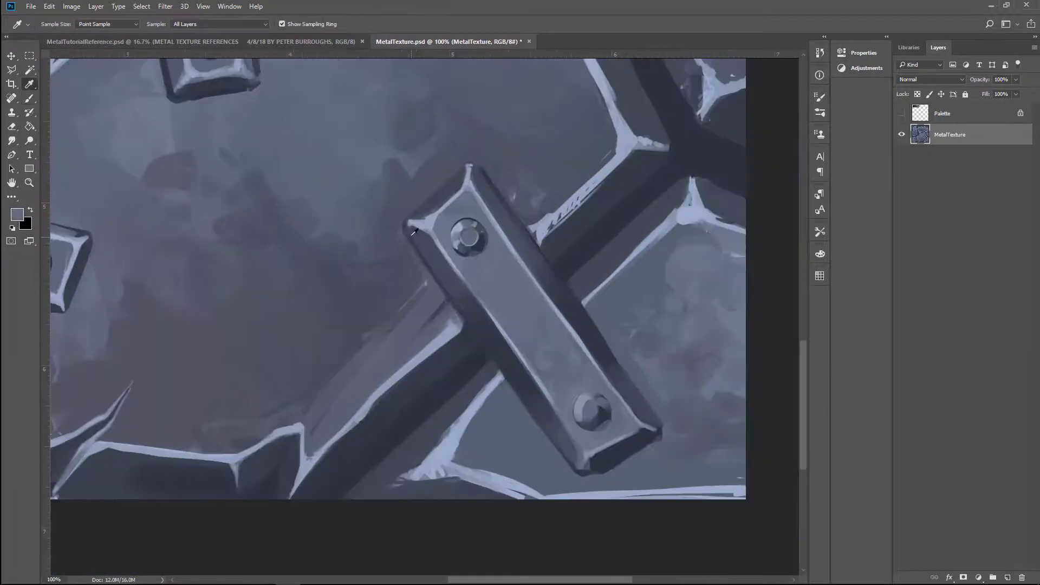
{"action": "key", "text": "bracketleft"}
{"action": "key", "text": "bracketleft"}
{"action": "key", "text": "bracketleft"}
{"action": "key", "text": "bracketleft"}
{"action": "key", "text": "bracketleft"}
{"action": "key", "text": "bracketleft"}
{"action": "key", "text": "bracketleft"}
{"action": "key", "text": "bracketleft"}
{"action": "key", "text": "bracketleft"}
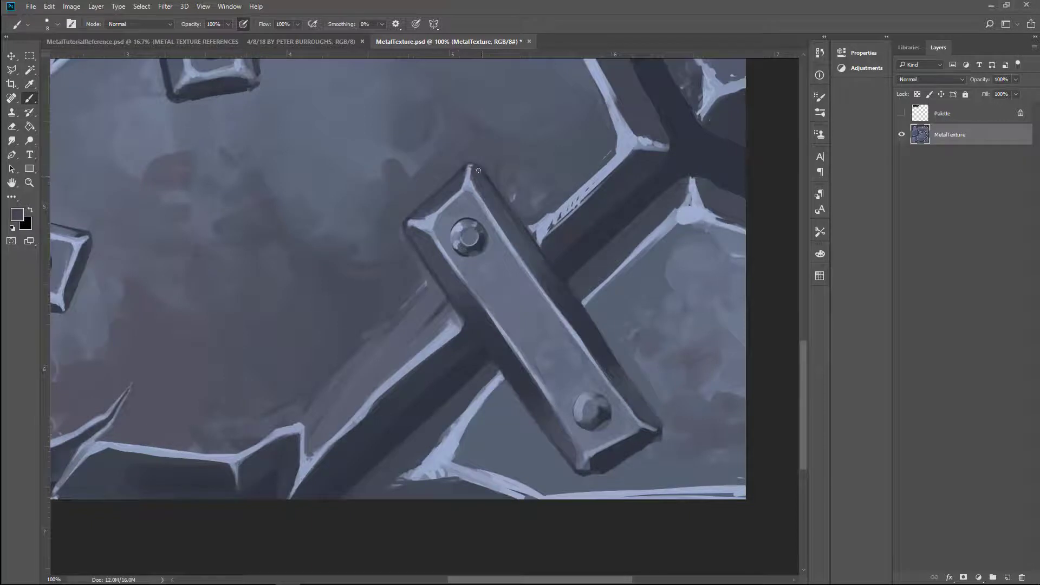
{"action": "key", "text": "bracketright"}
{"action": "key", "text": "bracketright"}
{"action": "key", "text": "bracketright"}
{"action": "key", "text": "bracketright"}
{"action": "left_click", "coordinate": [584, 306], "text": "alt"}
{"action": "key", "text": "bracketleft"}
{"action": "key", "text": "bracketleft"}
{"action": "left_click", "coordinate": [476, 175], "text": "alt"}
{"action": "left_click_drag", "start_coordinate": [469, 166], "coordinate": [494, 187]}
- Darken the lower bolt's rim, top edge and lower half with a dark colour
{"action": "key", "text": "bracketleft"}
{"action": "left_click", "coordinate": [508, 200], "text": "alt"}
{"action": "scroll", "coordinate": [532, 186], "scroll_direction": "down", "scroll_amount": 3}
{"action": "scroll", "coordinate": [413, 160], "scroll_direction": "up", "scroll_amount": 4}
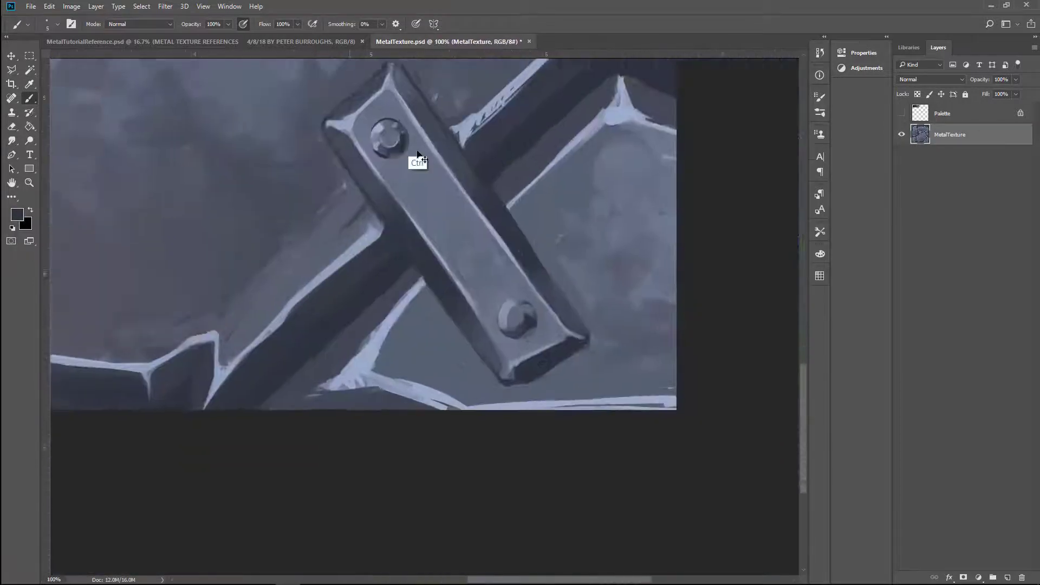
{"action": "mouse_move", "coordinate": [502, 426]}
{"action": "left_mouse_down"}
{"action": "mouse_move", "coordinate": [520, 436]}
{"action": "mouse_move", "coordinate": [547, 415]}
{"action": "mouse_move", "coordinate": [513, 437]}
{"action": "left_mouse_up"}
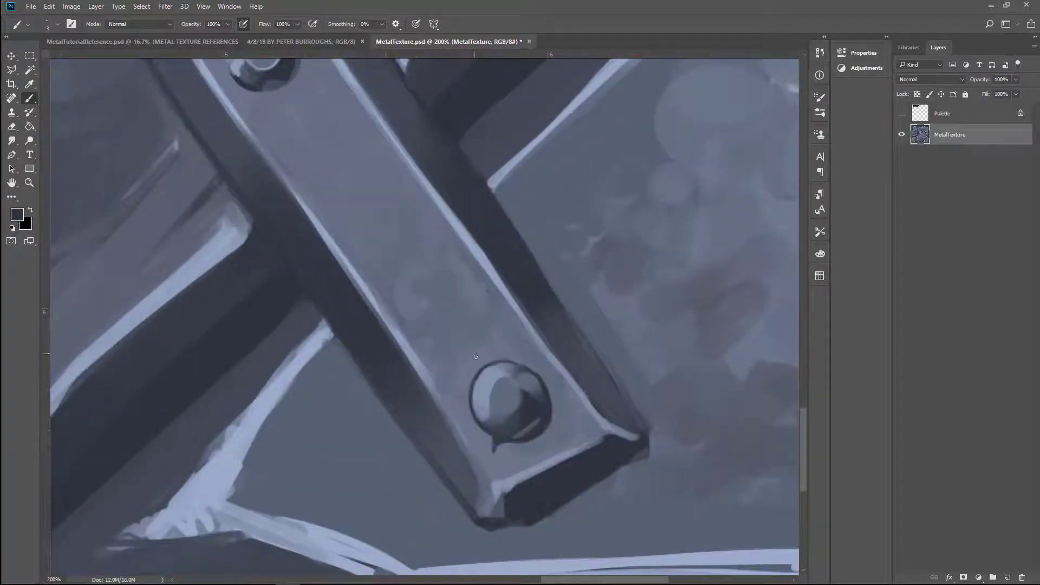
{"action": "left_click_drag", "start_coordinate": [519, 364], "coordinate": [540, 380]}
{"action": "mouse_move", "coordinate": [503, 430]}
{"action": "left_mouse_down"}
{"action": "mouse_move", "coordinate": [542, 407]}
{"action": "mouse_move", "coordinate": [493, 425]}
{"action": "mouse_move", "coordinate": [518, 394]}
{"action": "mouse_move", "coordinate": [535, 407]}
{"action": "mouse_move", "coordinate": [524, 400]}
{"action": "mouse_move", "coordinate": [509, 418]}
{"action": "mouse_move", "coordinate": [528, 389]}
{"action": "left_mouse_up"}
- Dab light and dark paint inside the bolt to give it rounded shading with a brighter centre
{"action": "left_click", "coordinate": [540, 406], "text": "alt"}
{"action": "key", "text": "bracketleft"}
{"action": "left_click", "coordinate": [482, 416], "text": "alt"}
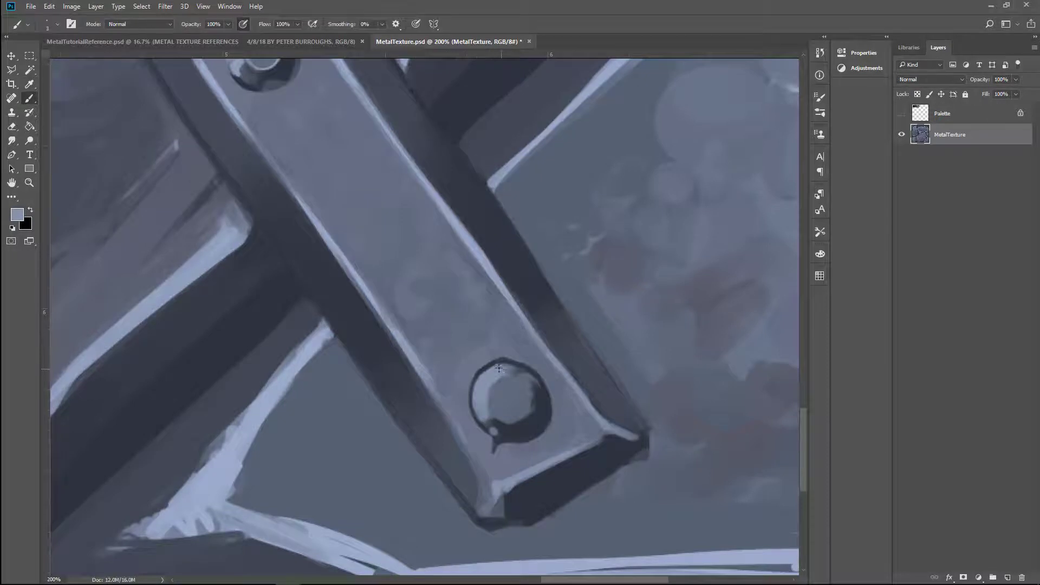
{"action": "mouse_move", "coordinate": [488, 390]}
{"action": "left_mouse_down"}
{"action": "mouse_move", "coordinate": [525, 394]}
{"action": "mouse_move", "coordinate": [497, 434]}
{"action": "mouse_move", "coordinate": [531, 382]}
{"action": "mouse_move", "coordinate": [544, 391]}
{"action": "mouse_move", "coordinate": [511, 419]}
{"action": "mouse_move", "coordinate": [468, 366]}
{"action": "mouse_move", "coordinate": [516, 406]}
{"action": "mouse_move", "coordinate": [479, 338]}
{"action": "mouse_move", "coordinate": [519, 400]}
{"action": "mouse_move", "coordinate": [507, 387]}
{"action": "mouse_move", "coordinate": [522, 391]}
{"action": "mouse_move", "coordinate": [513, 371]}
{"action": "mouse_move", "coordinate": [515, 403]}
{"action": "left_mouse_up"}
{"action": "key", "text": "bracketright"}
{"action": "left_click", "coordinate": [504, 428], "text": "alt"}
{"action": "key", "text": "bracketright"}
{"action": "left_click", "coordinate": [516, 406], "text": "alt"}
{"action": "key", "text": "bracketright"}
{"action": "key", "text": "bracketright"}
{"action": "key", "text": "bracketright"}
{"action": "key", "text": "bracketright"}
{"action": "left_click", "coordinate": [509, 387], "text": "alt"}
- Paint fine light highlights along the lower bar's edges and across its end
{"action": "mouse_move", "coordinate": [502, 305]}
{"action": "left_mouse_down"}
{"action": "mouse_move", "coordinate": [487, 290]}
{"action": "mouse_move", "coordinate": [415, 322]}
{"action": "left_mouse_up"}
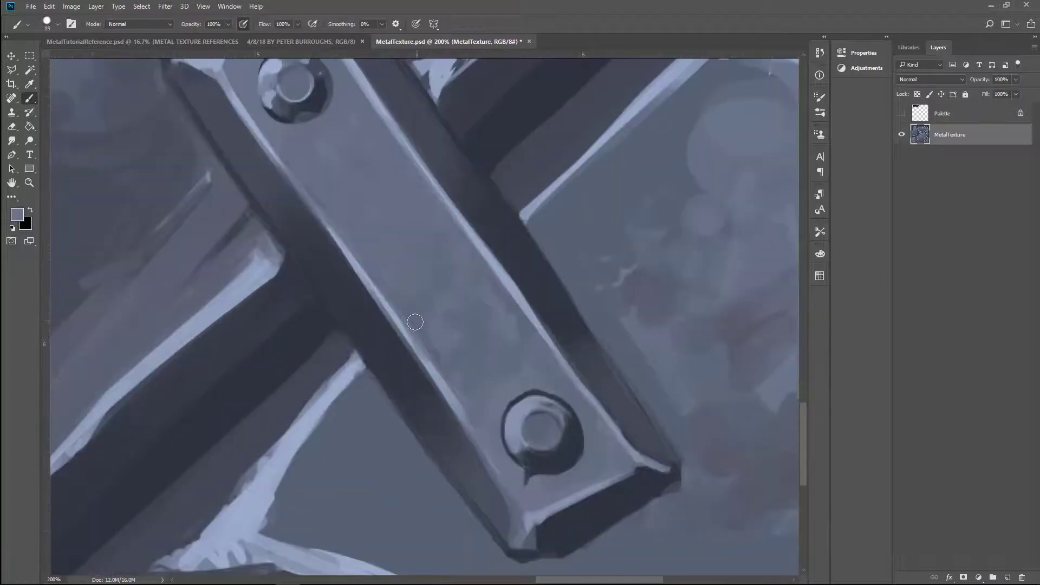
{"action": "key", "text": "bracketleft"}
{"action": "key", "text": "bracketleft"}
{"action": "key", "text": "bracketleft"}
{"action": "key", "text": "bracketleft"}
{"action": "key", "text": "bracketleft"}
{"action": "key", "text": "bracketleft"}
{"action": "key", "text": "bracketleft"}
{"action": "left_click", "coordinate": [415, 322], "text": "alt"}
{"action": "left_click_drag", "start_coordinate": [451, 393], "coordinate": [517, 550]}
{"action": "left_click_drag", "start_coordinate": [495, 474], "coordinate": [526, 520]}
{"action": "left_click_drag", "start_coordinate": [606, 482], "coordinate": [625, 459]}
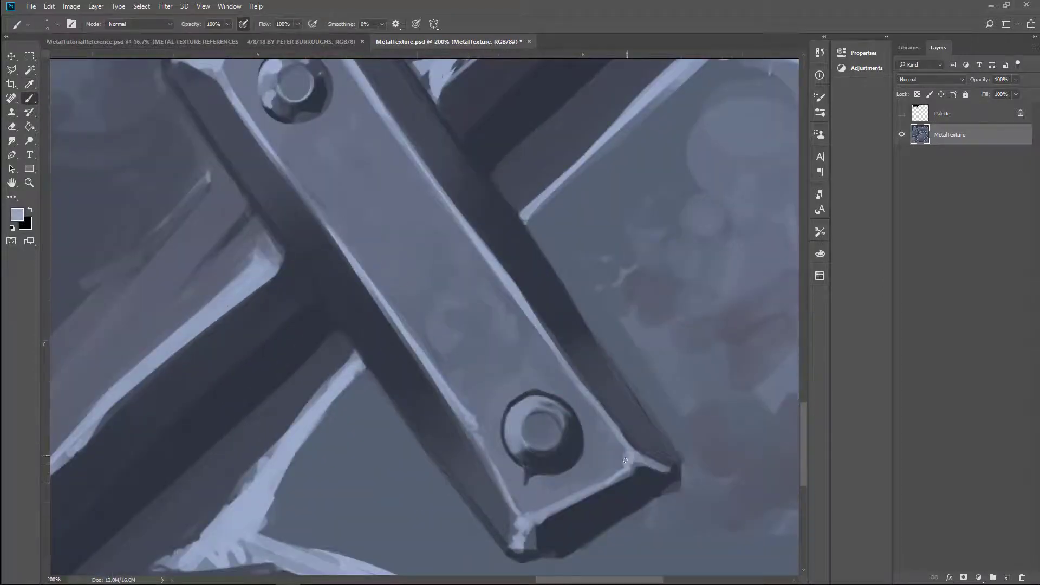
{"action": "left_click_drag", "start_coordinate": [527, 514], "coordinate": [470, 431]}
{"action": "key", "text": "bracketright"}
{"action": "key", "text": "bracketright"}
{"action": "key", "text": "bracketright"}
{"action": "left_click", "coordinate": [515, 511], "text": "alt"}
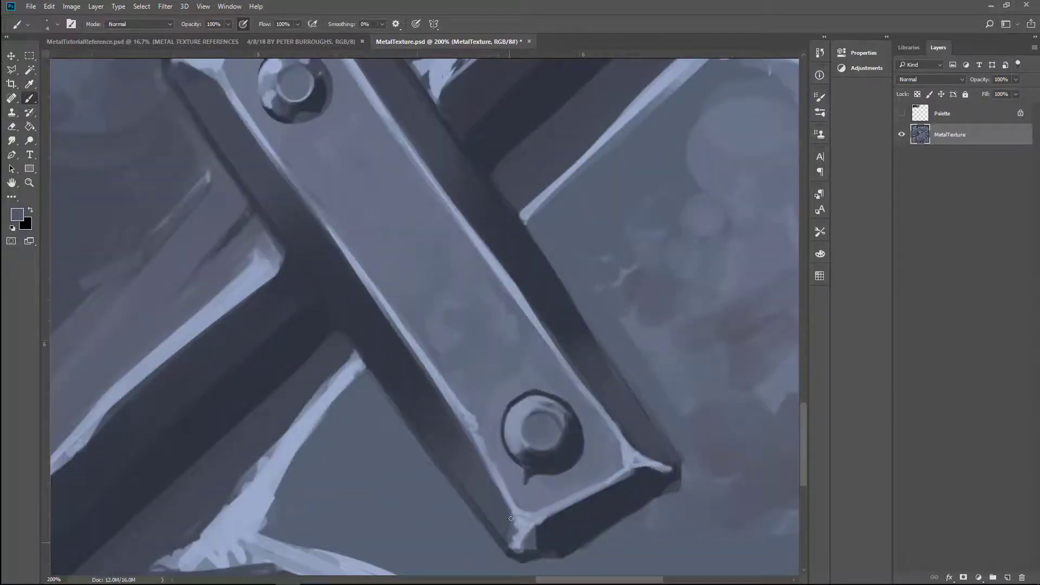
{"action": "mouse_move", "coordinate": [520, 520]}
{"action": "left_mouse_down"}
{"action": "mouse_move", "coordinate": [574, 498]}
{"action": "mouse_move", "coordinate": [542, 558]}
{"action": "mouse_move", "coordinate": [512, 430]}
{"action": "left_mouse_up"}
- Bring the central plate into view and paint a short light blue highlight on its edge
{"action": "scroll", "coordinate": [512, 430], "scroll_direction": "down", "scroll_amount": 3}
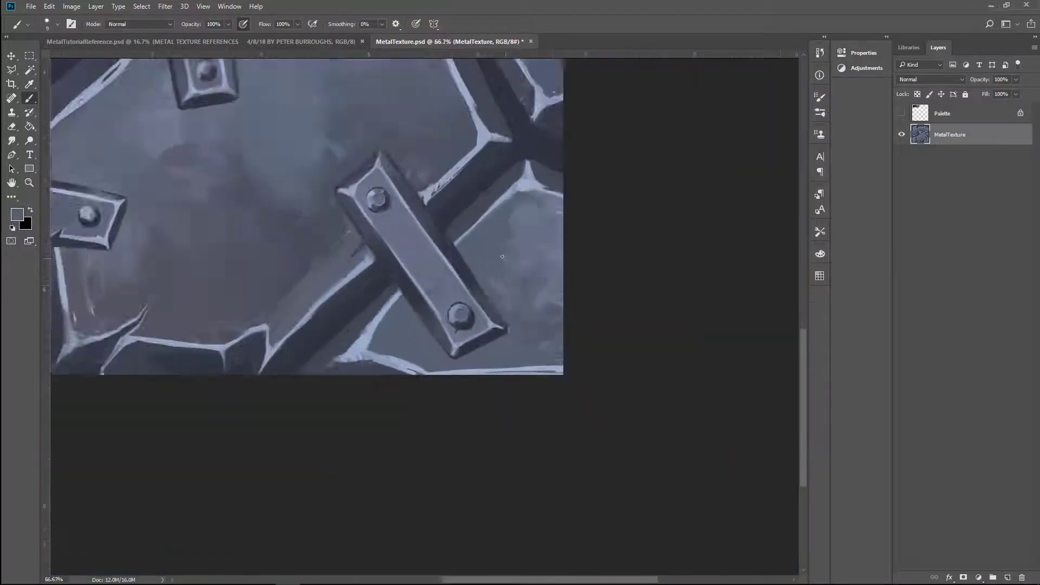
{"action": "scroll", "coordinate": [518, 283], "scroll_direction": "up", "scroll_amount": 2}
{"action": "key", "text": "bracketright"}
{"action": "key", "text": "bracketright"}
{"action": "key", "text": "bracketright"}
{"action": "key", "text": "bracketright"}
{"action": "key", "text": "bracketright"}
{"action": "key", "text": "bracketright"}
{"action": "key", "text": "bracketright"}
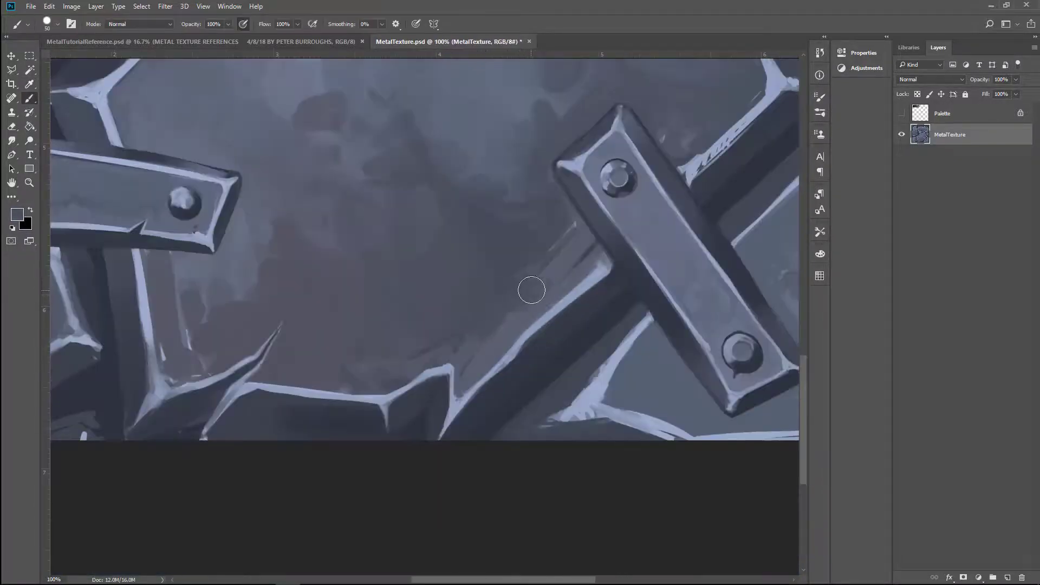
{"action": "key", "text": "alt"}
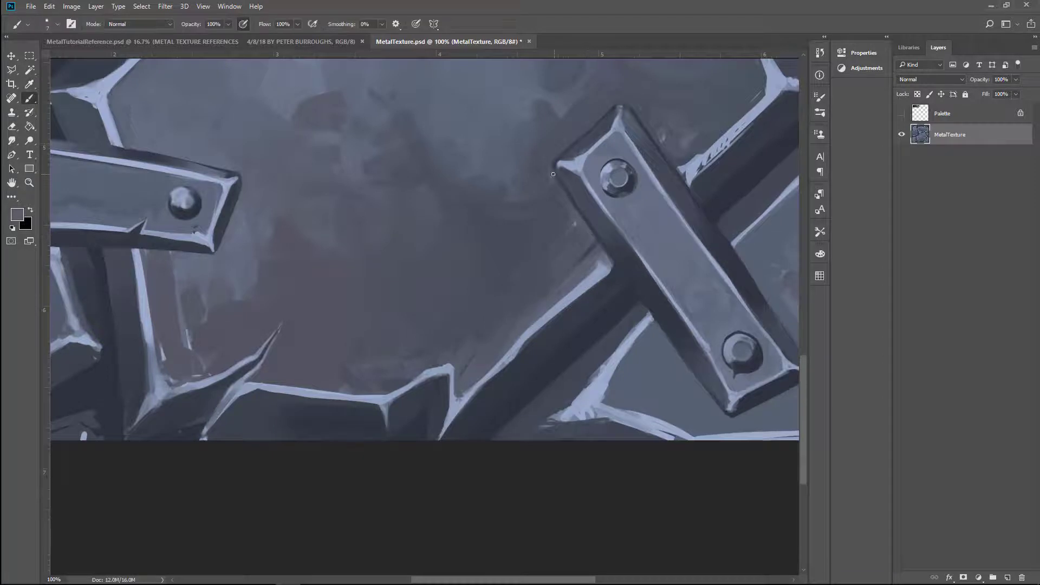
{"action": "left_click", "coordinate": [549, 138], "text": "alt"}
{"action": "mouse_move", "coordinate": [514, 118]}
{"action": "left_mouse_down"}
{"action": "mouse_move", "coordinate": [558, 196]}
{"action": "mouse_move", "coordinate": [448, 214]}
{"action": "mouse_move", "coordinate": [580, 195]}
{"action": "left_mouse_up"}
{"action": "key", "text": "bracketright"}
{"action": "left_click_drag", "start_coordinate": [692, 60], "coordinate": [608, 181]}
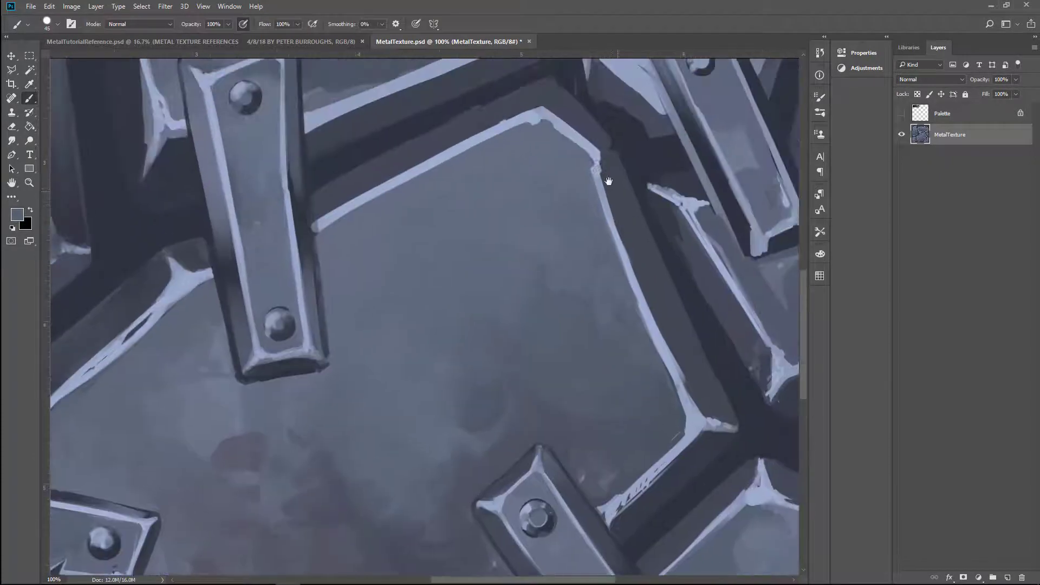
{"action": "left_click", "coordinate": [490, 132], "text": "alt"}
{"action": "key", "text": "bracketright"}
{"action": "key", "text": "bracketright"}
{"action": "key", "text": "bracketright"}
{"action": "left_click_drag", "start_coordinate": [542, 115], "coordinate": [549, 81]}
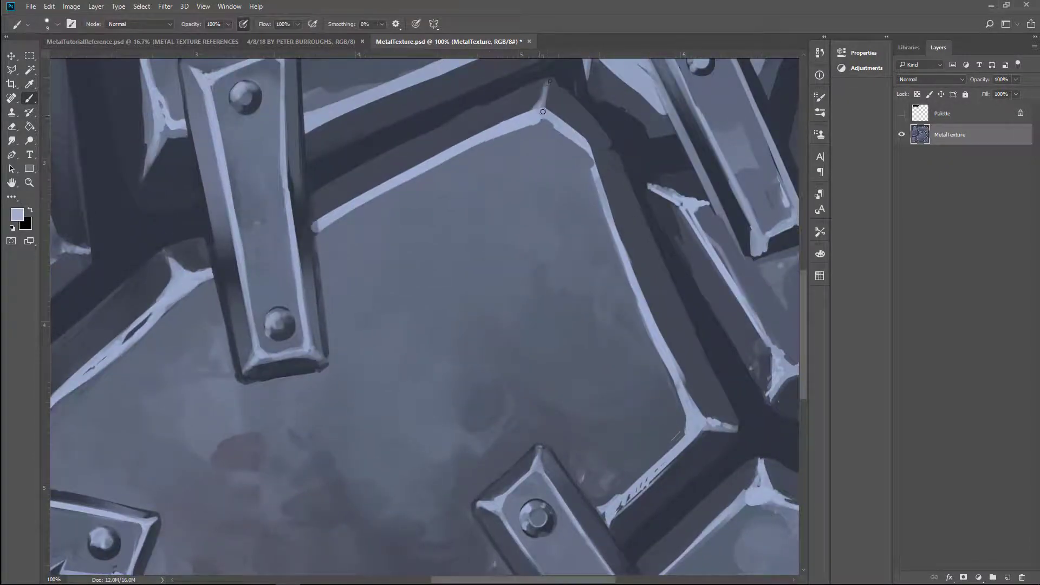
- Move to the plate corner and paint a light highlight down the plate edge
{"action": "left_click", "coordinate": [612, 157], "text": "alt"}
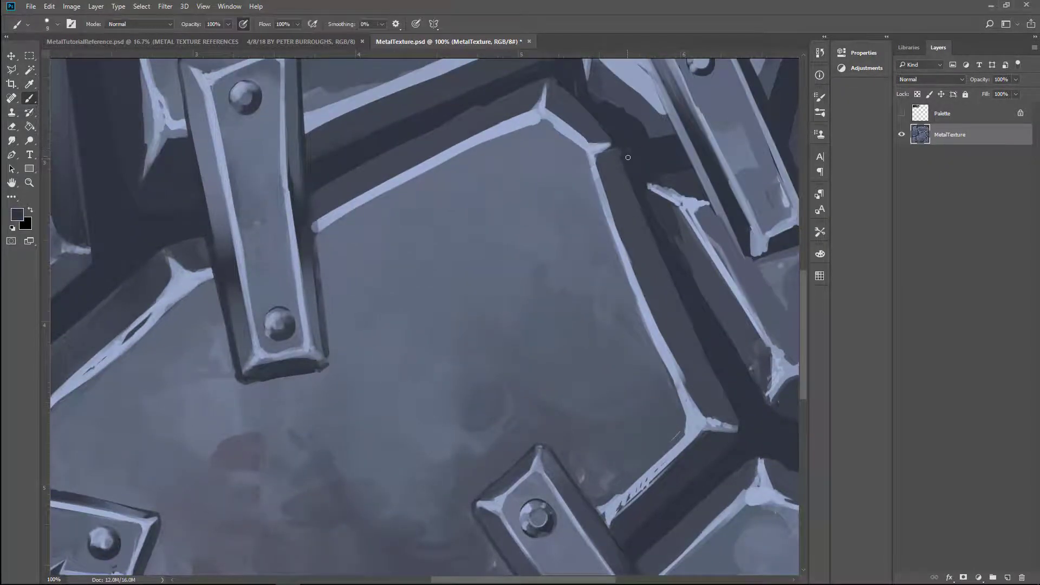
{"action": "key", "text": "h"}
{"action": "left_click_drag", "start_coordinate": [612, 161], "coordinate": [422, 348]}
{"action": "key", "text": "bracketleft"}
{"action": "key", "text": "bracketleft"}
{"action": "key", "text": "bracketleft"}
{"action": "mouse_move", "coordinate": [533, 280]}
{"action": "left_mouse_down"}
{"action": "mouse_move", "coordinate": [462, 327]}
{"action": "mouse_move", "coordinate": [517, 301]}
{"action": "left_mouse_up"}
{"action": "left_click", "coordinate": [482, 314], "text": "alt"}
- Check the whole texture and sample the dark seam and lighter blue-grey plate colours
{"action": "key", "text": "h"}
{"action": "scroll", "coordinate": [477, 286], "scroll_direction": "up", "scroll_amount": 2}
{"action": "scroll", "coordinate": [478, 286], "scroll_direction": "down", "scroll_amount": 2}
{"action": "key", "text": "i"}
{"action": "left_click", "coordinate": [477, 287]}
{"action": "key", "text": "b"}
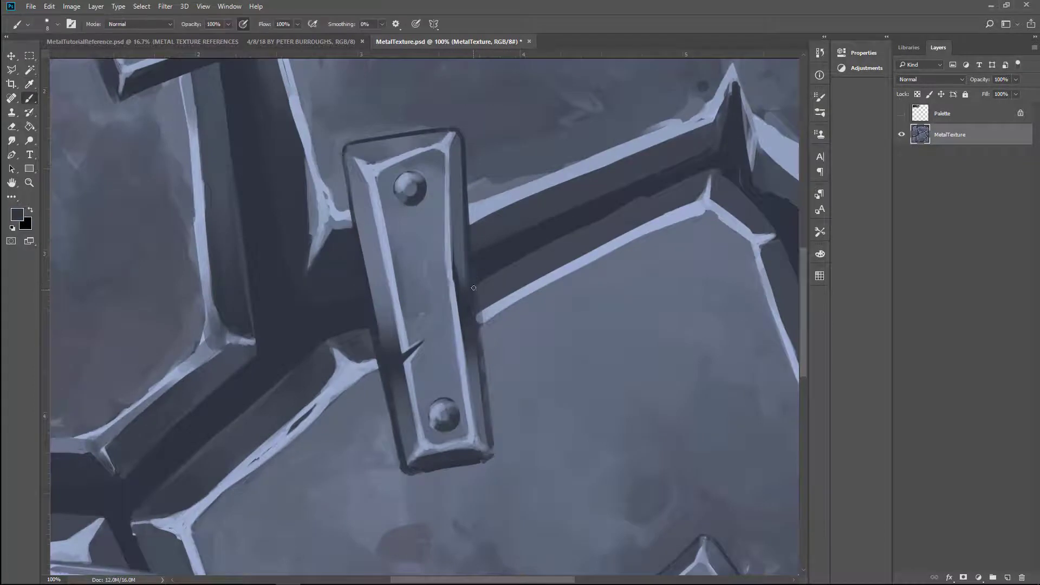
{"action": "left_click", "coordinate": [481, 316], "text": "alt"}
- Sample a dark grey and then the light blue highlight colour from the canvas
{"action": "scroll", "coordinate": [733, 225], "scroll_direction": "down", "scroll_amount": 1}
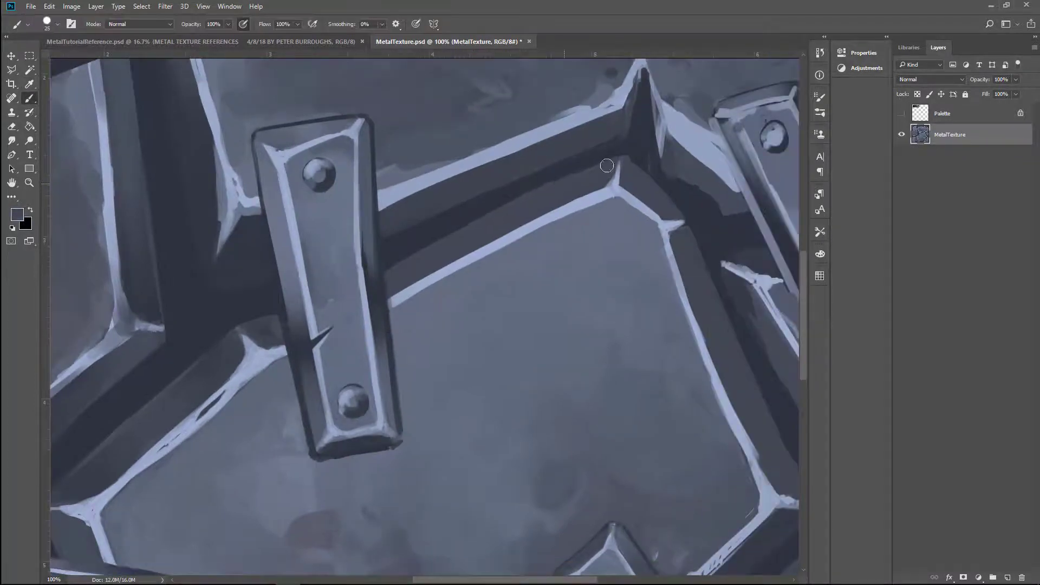
{"action": "left_click", "coordinate": [647, 198], "text": "alt"}
{"action": "scroll", "coordinate": [647, 198], "scroll_direction": "down", "scroll_amount": 1}
{"action": "scroll", "coordinate": [644, 195], "scroll_direction": "down", "scroll_amount": 1}
{"action": "scroll", "coordinate": [353, 340], "scroll_direction": "up", "scroll_amount": 4}
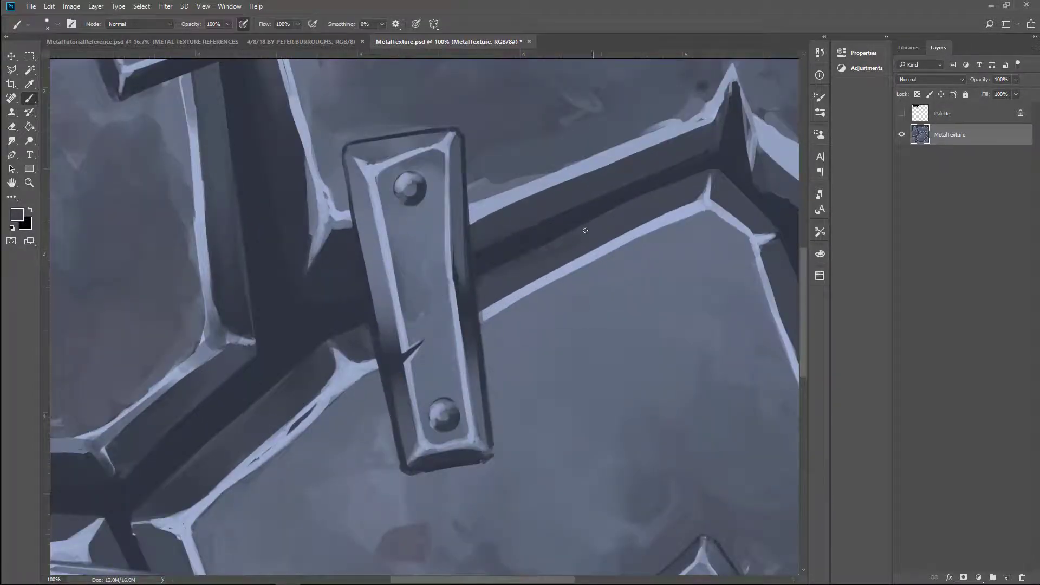
{"action": "scroll", "coordinate": [600, 237], "scroll_direction": "down", "scroll_amount": 3}
{"action": "scroll", "coordinate": [590, 232], "scroll_direction": "up", "scroll_amount": 2}
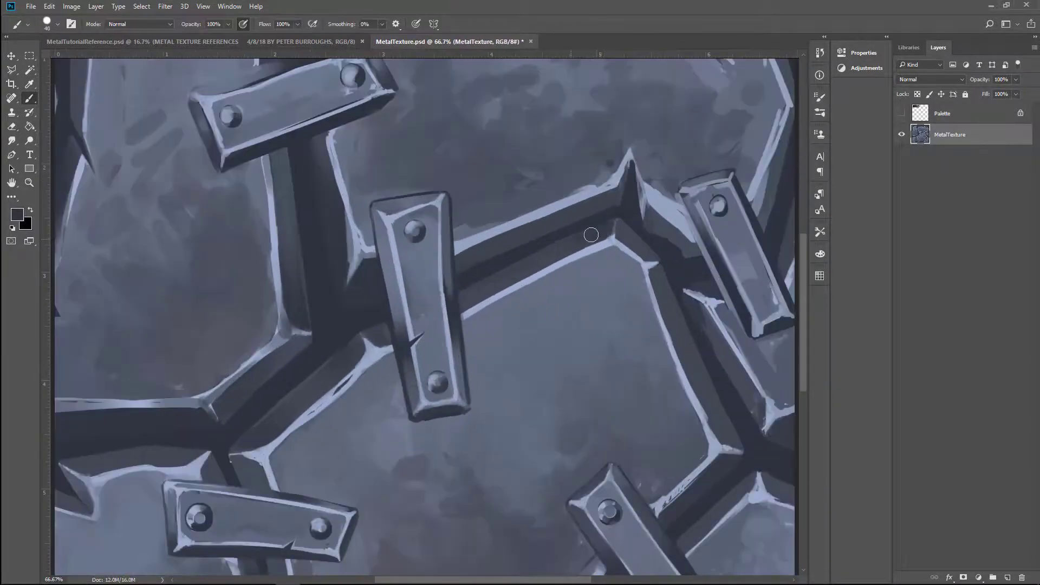
{"action": "left_click", "coordinate": [614, 234], "text": "alt"}
- Pick a dark shadow colour, set a fine brush tip and zoom in on the texture's top edge
{"action": "scroll", "coordinate": [636, 208], "scroll_direction": "down", "scroll_amount": 3}
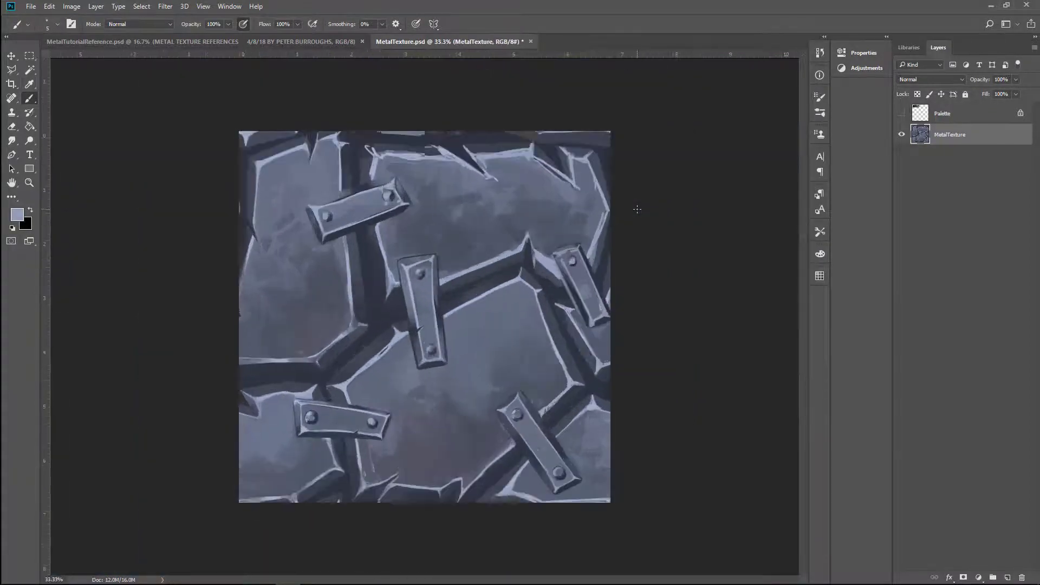
{"action": "scroll", "coordinate": [358, 348], "scroll_direction": "up", "scroll_amount": 3}
{"action": "left_click", "coordinate": [358, 348], "text": "alt"}
{"action": "key", "text": "bracketright"}
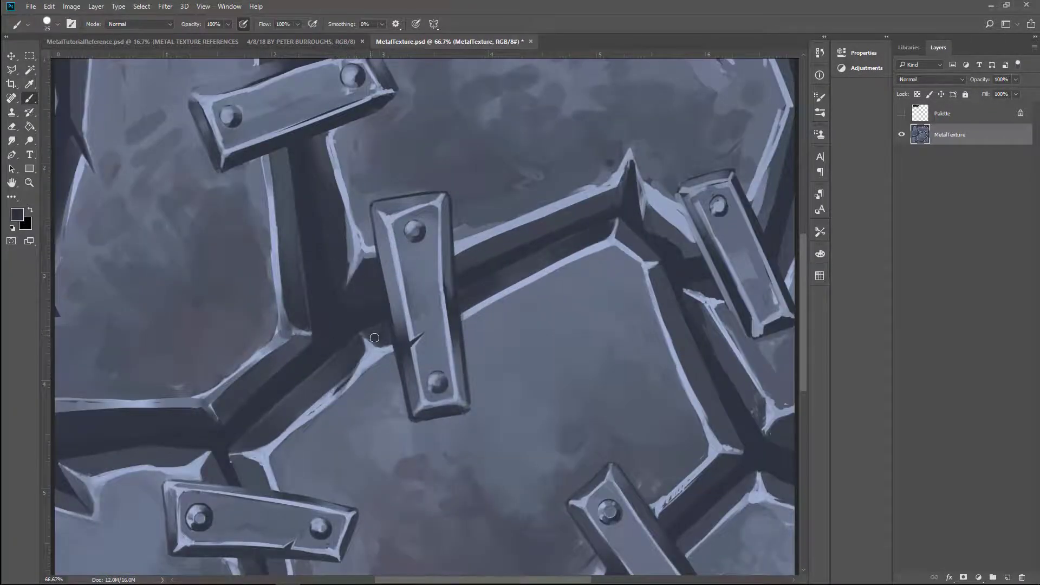
{"action": "key", "text": "bracketleft"}
{"action": "key", "text": "bracketleft"}
{"action": "key", "text": "bracketleft"}
{"action": "key", "text": "bracketleft"}
{"action": "key", "text": "bracketleft"}
{"action": "key", "text": "bracketleft"}
{"action": "left_click_drag", "start_coordinate": [364, 196], "coordinate": [455, 281]}
{"action": "key", "text": "ctrl+plus"}
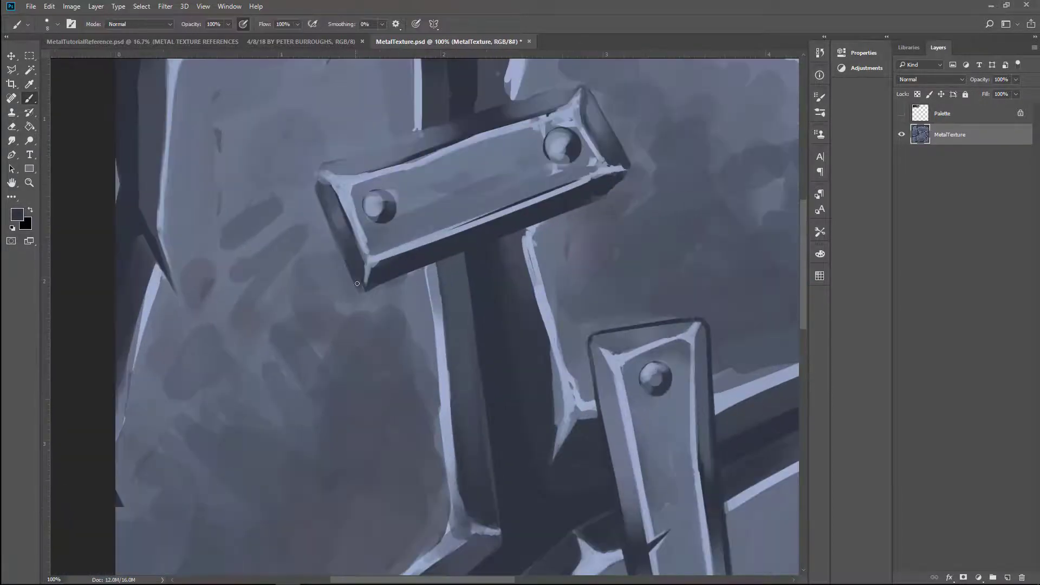
{"action": "left_click_drag", "start_coordinate": [319, 169], "coordinate": [305, 310]}
- Paint a light highlight along the top bracket and darken its top edge, corner and right end
{"action": "left_click", "coordinate": [505, 177], "text": "alt"}
{"action": "mouse_move", "coordinate": [507, 175]}
{"action": "left_mouse_down"}
{"action": "mouse_move", "coordinate": [497, 155]}
{"action": "mouse_move", "coordinate": [509, 176]}
{"action": "mouse_move", "coordinate": [491, 244]}
{"action": "mouse_move", "coordinate": [501, 243]}
{"action": "mouse_move", "coordinate": [479, 252]}
{"action": "mouse_move", "coordinate": [560, 234]}
{"action": "mouse_move", "coordinate": [557, 248]}
{"action": "mouse_move", "coordinate": [563, 228]}
{"action": "mouse_move", "coordinate": [604, 287]}
{"action": "left_mouse_up"}
{"action": "left_click", "coordinate": [490, 247], "text": "alt"}
{"action": "key", "text": "bracketright"}
{"action": "left_click", "coordinate": [557, 246], "text": "alt"}
{"action": "left_click", "coordinate": [613, 291], "text": "alt"}
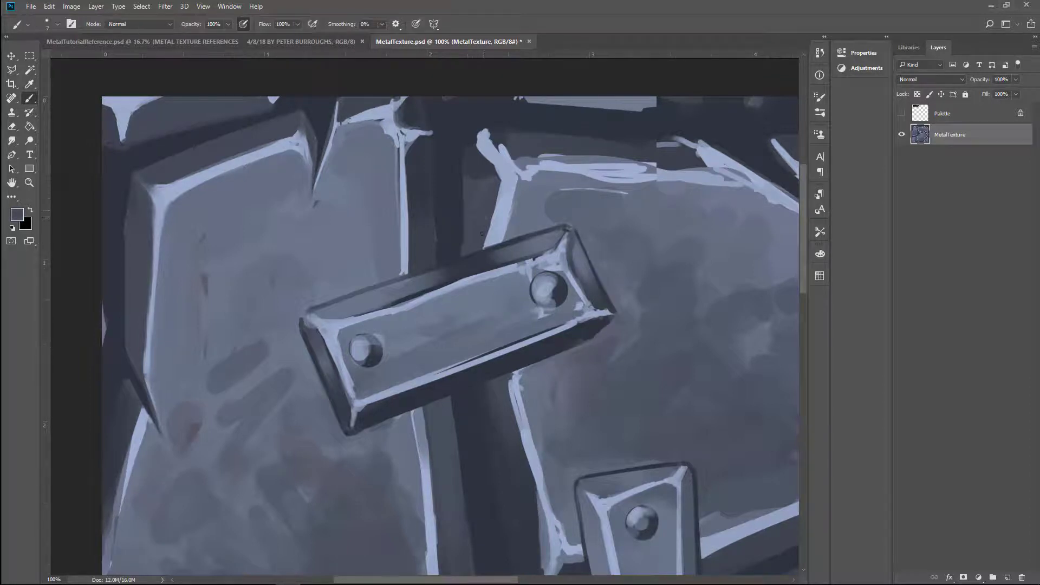
{"action": "mouse_move", "coordinate": [499, 175]}
{"action": "left_mouse_down"}
{"action": "mouse_move", "coordinate": [518, 154]}
{"action": "mouse_move", "coordinate": [465, 140]}
{"action": "mouse_move", "coordinate": [511, 162]}
{"action": "mouse_move", "coordinate": [476, 136]}
{"action": "mouse_move", "coordinate": [543, 148]}
{"action": "mouse_move", "coordinate": [681, 148]}
{"action": "mouse_move", "coordinate": [704, 152]}
{"action": "left_mouse_up"}
- Paint lighter strokes along the neighbouring beam's left and top-left edges
{"action": "left_click", "coordinate": [519, 158], "text": "alt"}
{"action": "left_click", "coordinate": [499, 133], "text": "alt"}
{"action": "key", "text": "bracketright"}
{"action": "key", "text": "bracketright"}
{"action": "key", "text": "bracketright"}
{"action": "key", "text": "bracketright"}
{"action": "mouse_move", "coordinate": [450, 234]}
{"action": "left_mouse_down"}
{"action": "mouse_move", "coordinate": [253, 200]}
{"action": "mouse_move", "coordinate": [308, 237]}
{"action": "left_mouse_up"}
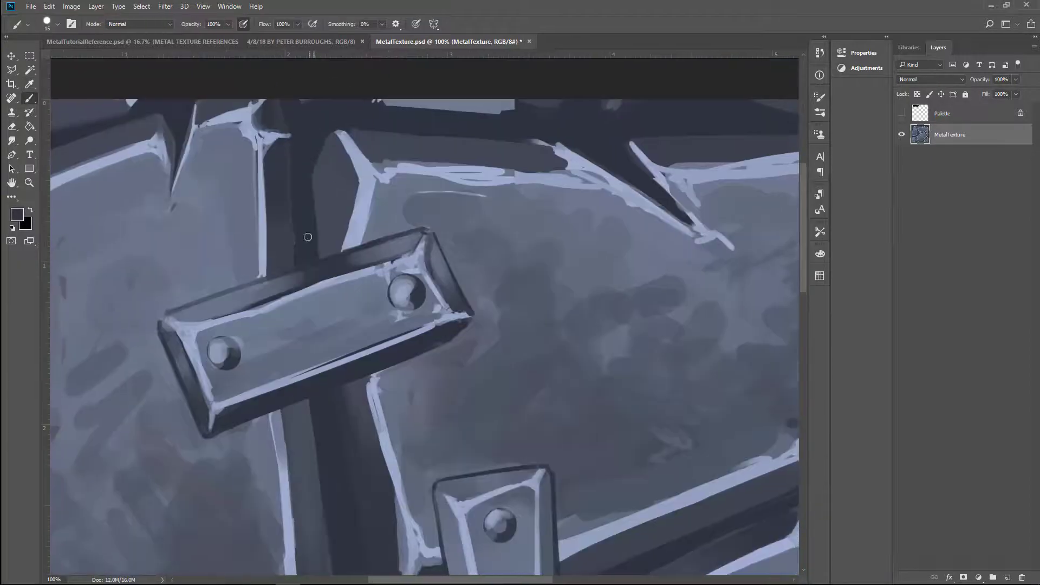
{"action": "left_click", "coordinate": [347, 142], "text": "alt"}
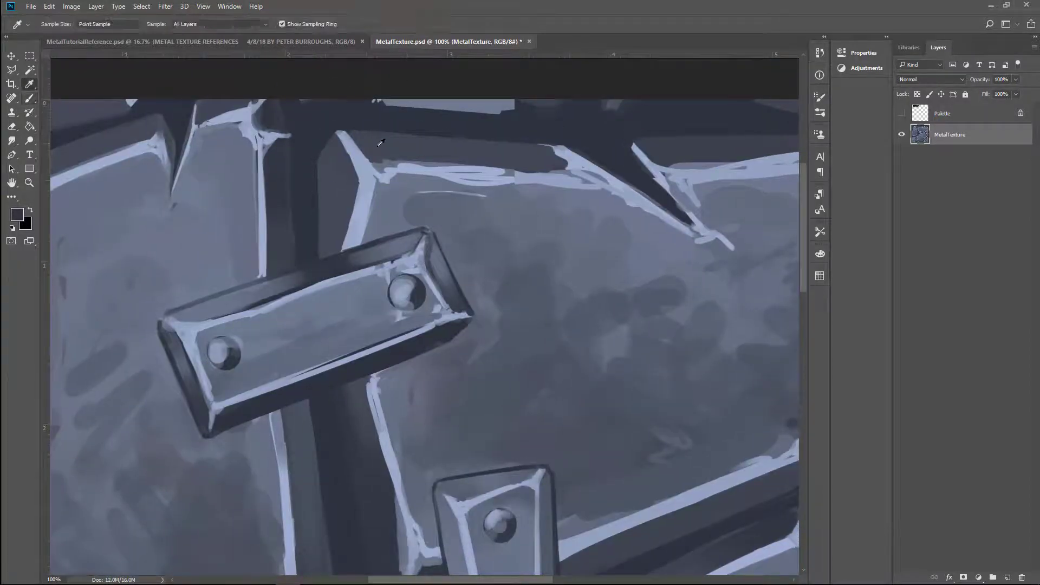
{"action": "mouse_move", "coordinate": [354, 171]}
{"action": "left_mouse_down"}
{"action": "mouse_move", "coordinate": [326, 154]}
{"action": "mouse_move", "coordinate": [326, 239]}
{"action": "mouse_move", "coordinate": [333, 159]}
{"action": "mouse_move", "coordinate": [357, 148]}
{"action": "mouse_move", "coordinate": [347, 150]}
{"action": "mouse_move", "coordinate": [390, 173]}
{"action": "mouse_move", "coordinate": [368, 129]}
{"action": "left_mouse_up"}
{"action": "left_click", "coordinate": [321, 194], "text": "alt"}
{"action": "key", "text": "bracketleft"}
{"action": "key", "text": "bracketleft"}
{"action": "left_click", "coordinate": [335, 149], "text": "alt"}
- Tone down the light edge stroke near the upper plate seam with a fine brush
{"action": "scroll", "coordinate": [291, 261], "scroll_direction": "down", "scroll_amount": 3}
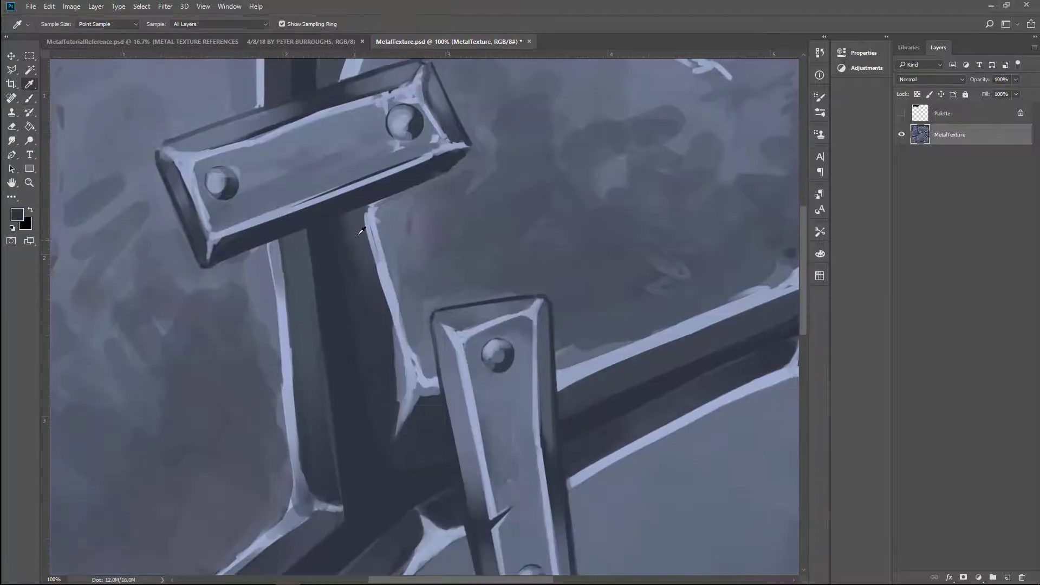
{"action": "key", "text": "bracketright"}
{"action": "key", "text": "bracketright"}
{"action": "key", "text": "bracketright"}
{"action": "key", "text": "bracketright"}
{"action": "scroll", "coordinate": [389, 352], "scroll_direction": "down", "scroll_amount": 2}
{"action": "scroll", "coordinate": [389, 352], "scroll_direction": "up", "scroll_amount": 2}
{"action": "scroll", "coordinate": [651, 283], "scroll_direction": "right", "scroll_amount": 3}
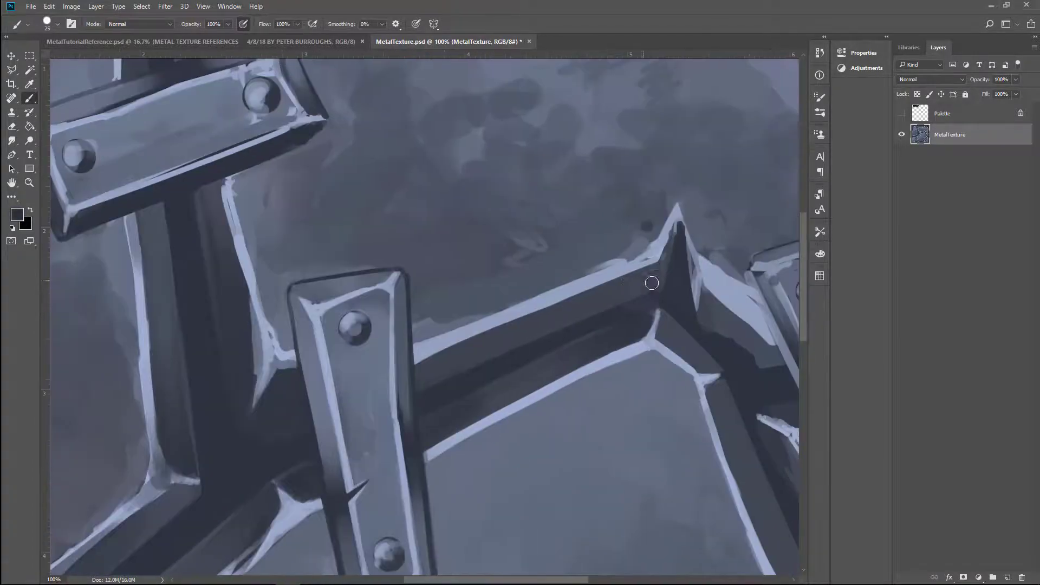
{"action": "left_click_drag", "start_coordinate": [603, 239], "coordinate": [767, 345]}
{"action": "key", "text": "bracketleft"}
{"action": "key", "text": "bracketleft"}
{"action": "key", "text": "bracketleft"}
{"action": "key", "text": "bracketleft"}
{"action": "key", "text": "bracketleft"}
{"action": "key", "text": "bracketleft"}
{"action": "key", "text": "bracketleft"}
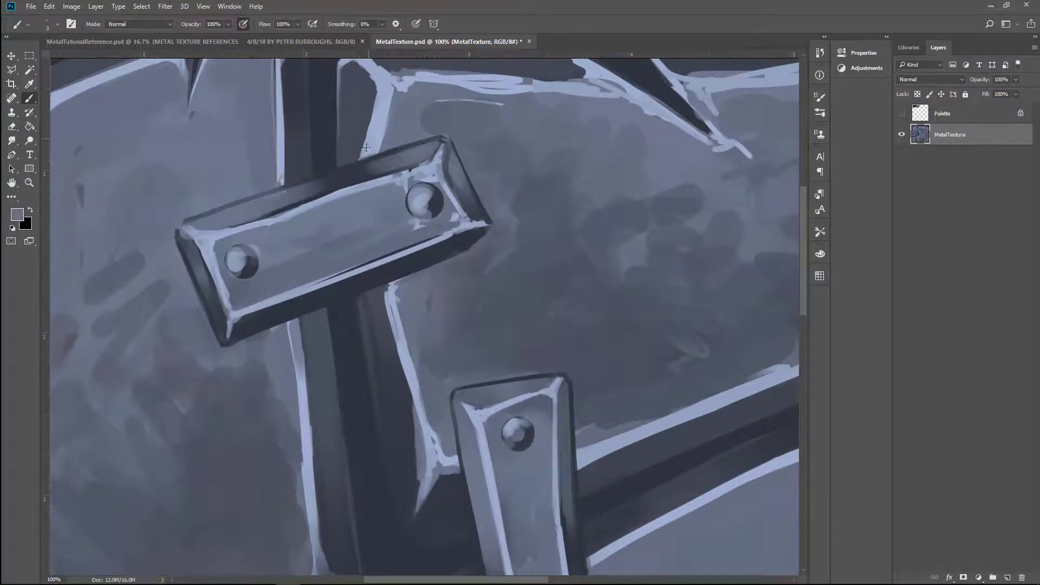
{"action": "left_click_drag", "start_coordinate": [375, 107], "coordinate": [367, 132]}
- Darken the light diagonal edge and wedge near the texture's top edge
{"action": "mouse_move", "coordinate": [428, 82]}
{"action": "left_mouse_down"}
{"action": "mouse_move", "coordinate": [408, 182]}
{"action": "mouse_move", "coordinate": [552, 179]}
{"action": "mouse_move", "coordinate": [467, 198]}
{"action": "left_mouse_up"}
{"action": "key", "text": "bracketright"}
{"action": "key", "text": "bracketright"}
{"action": "key", "text": "bracketright"}
{"action": "key", "text": "bracketright"}
{"action": "key", "text": "bracketright"}
{"action": "key", "text": "bracketright"}
{"action": "key", "text": "bracketright"}
{"action": "left_click", "coordinate": [467, 206], "text": "alt"}
{"action": "key", "text": "bracketleft"}
{"action": "key", "text": "bracketleft"}
{"action": "key", "text": "bracketleft"}
{"action": "left_click", "coordinate": [546, 167], "text": "alt"}
{"action": "mouse_move", "coordinate": [552, 157]}
{"action": "left_mouse_down"}
{"action": "mouse_move", "coordinate": [614, 206]}
{"action": "mouse_move", "coordinate": [556, 157]}
{"action": "mouse_move", "coordinate": [585, 189]}
{"action": "left_mouse_up"}
{"action": "left_click", "coordinate": [574, 173], "text": "alt"}
{"action": "left_click_drag", "start_coordinate": [553, 157], "coordinate": [584, 181]}
{"action": "left_click_drag", "start_coordinate": [551, 136], "coordinate": [596, 203]}
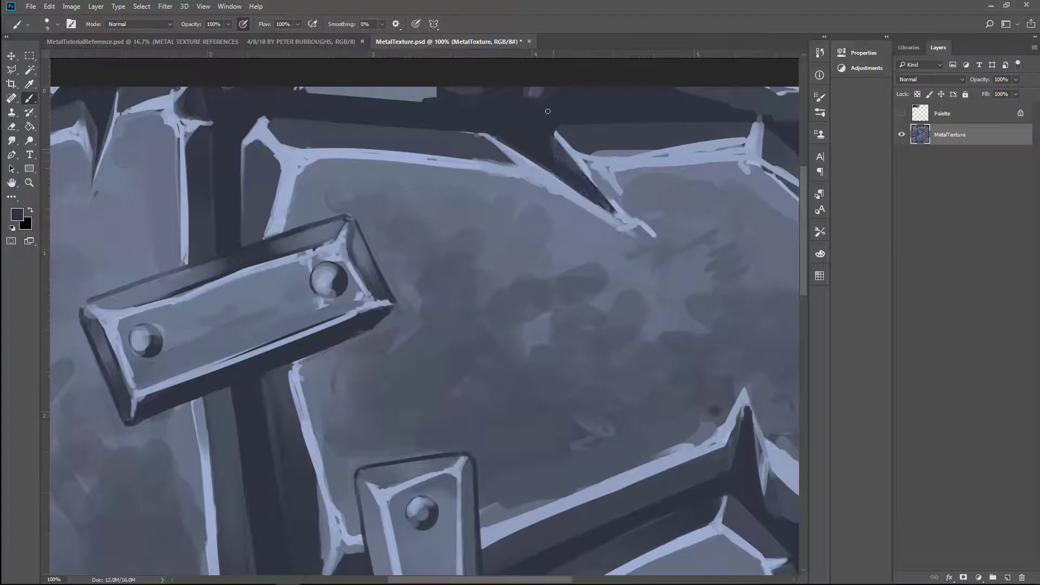
{"action": "left_click_drag", "start_coordinate": [554, 146], "coordinate": [623, 216]}
{"action": "left_click", "coordinate": [596, 189], "text": "alt"}
{"action": "left_click_drag", "start_coordinate": [567, 198], "coordinate": [656, 238]}
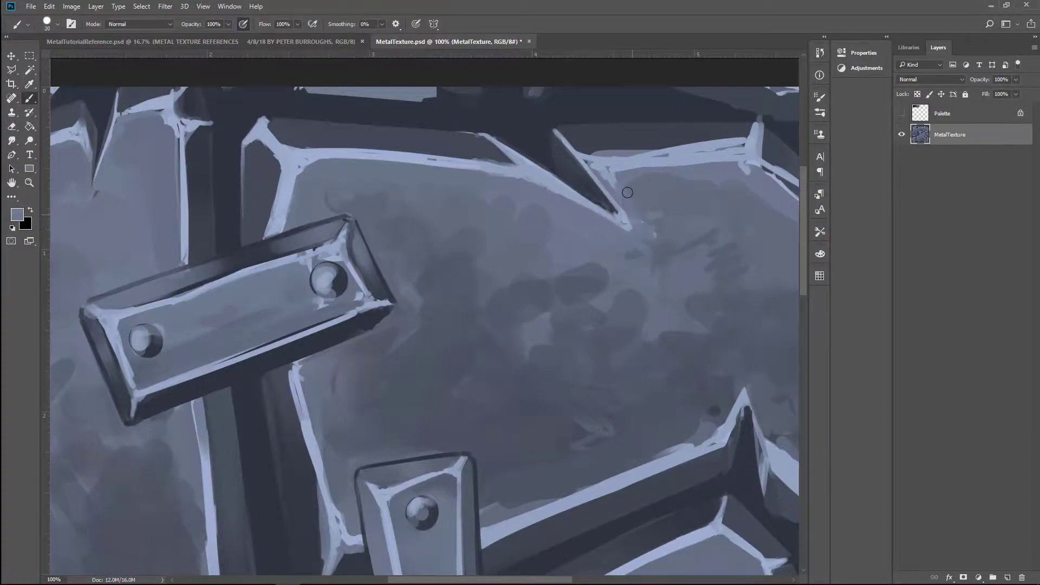
- Zoom in closely along the top edge and pick a dark blue with a slightly larger brush
{"action": "key", "text": "bracketright"}
{"action": "key", "text": "bracketright"}
{"action": "key", "text": "ctrl+equal"}
{"action": "left_click_drag", "start_coordinate": [503, 300], "coordinate": [413, 278]}
{"action": "left_click_drag", "start_coordinate": [558, 314], "coordinate": [418, 316]}
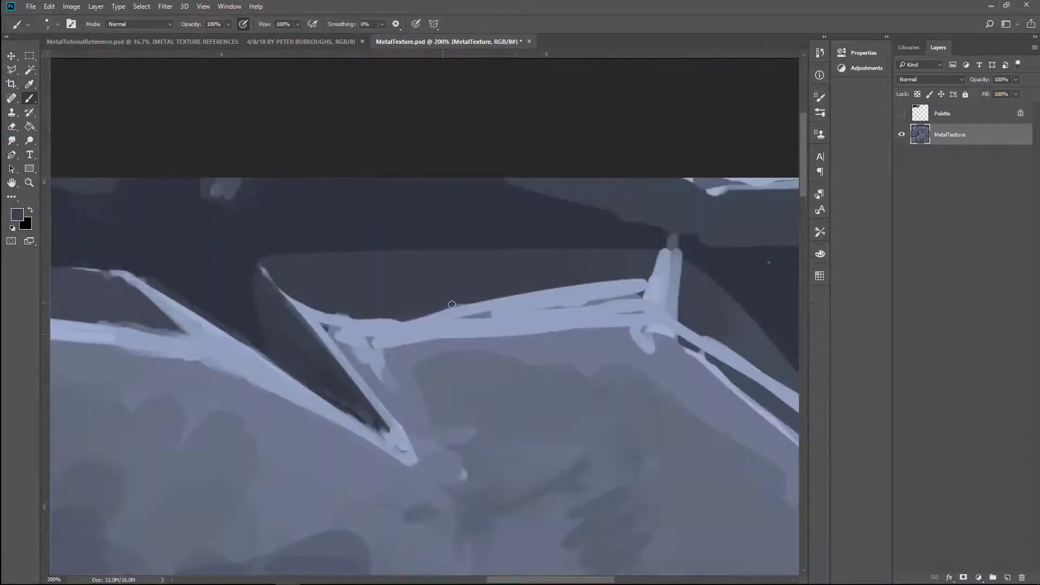
{"action": "left_click", "coordinate": [671, 244], "text": "alt"}
{"action": "key", "text": "bracketright"}
{"action": "left_click_drag", "start_coordinate": [693, 238], "coordinate": [644, 249]}
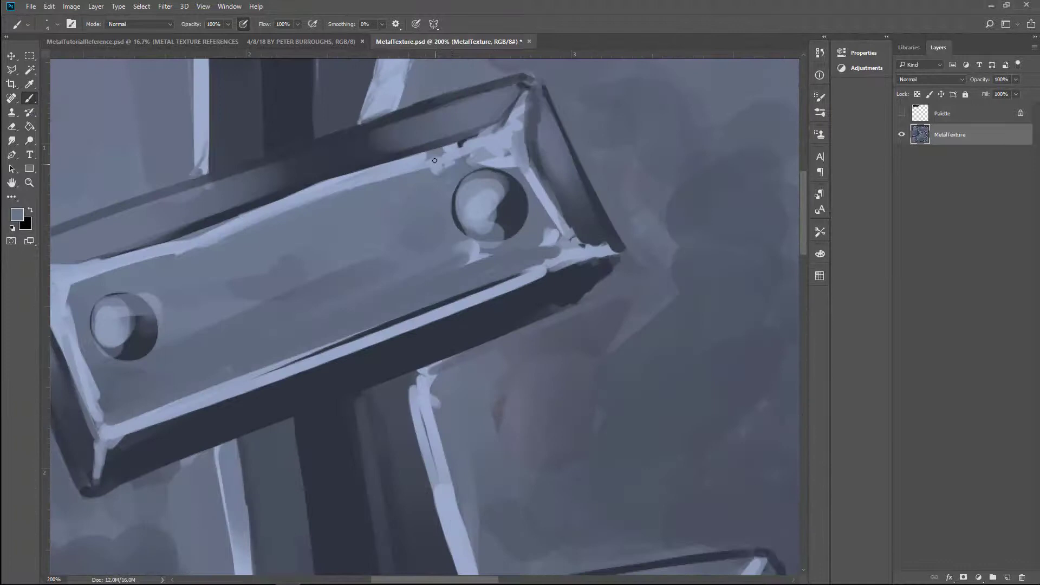
- Add light blue highlight strokes inside the tilted bracket's right rivet
{"action": "left_click", "coordinate": [486, 162], "text": "alt"}
{"action": "mouse_move", "coordinate": [466, 247]}
{"action": "left_mouse_down"}
{"action": "mouse_move", "coordinate": [498, 243]}
{"action": "mouse_move", "coordinate": [501, 219]}
{"action": "mouse_move", "coordinate": [460, 187]}
{"action": "mouse_move", "coordinate": [504, 176]}
{"action": "left_mouse_up"}
{"action": "left_click", "coordinate": [476, 139], "text": "alt"}
{"action": "left_click_drag", "start_coordinate": [457, 212], "coordinate": [477, 227]}
{"action": "mouse_move", "coordinate": [495, 192]}
{"action": "left_mouse_down"}
{"action": "mouse_move", "coordinate": [485, 223]}
{"action": "mouse_move", "coordinate": [466, 208]}
{"action": "mouse_move", "coordinate": [479, 183]}
{"action": "mouse_move", "coordinate": [506, 214]}
{"action": "mouse_move", "coordinate": [504, 186]}
{"action": "mouse_move", "coordinate": [523, 200]}
{"action": "mouse_move", "coordinate": [504, 228]}
{"action": "mouse_move", "coordinate": [511, 206]}
{"action": "mouse_move", "coordinate": [471, 217]}
{"action": "left_mouse_up"}
{"action": "left_click", "coordinate": [504, 187], "text": "alt"}
- Darken the right rivet's light centre and the left rivet's interior
{"action": "scroll", "coordinate": [487, 216], "scroll_direction": "down", "scroll_amount": 3}
{"action": "scroll", "coordinate": [483, 236], "scroll_direction": "up", "scroll_amount": 2}
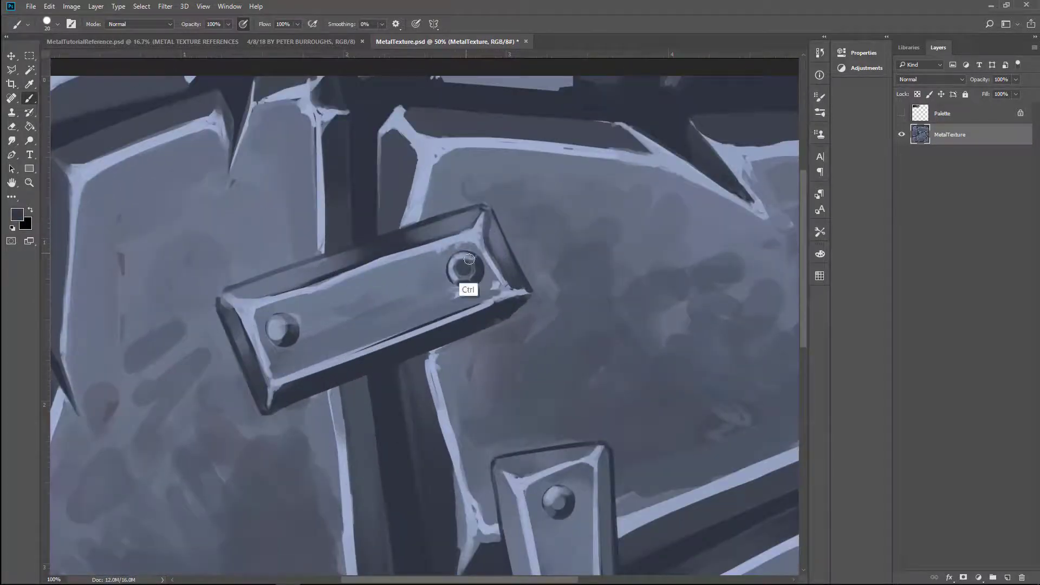
{"action": "key", "text": "ctrl+plus"}
{"action": "mouse_move", "coordinate": [121, 352]}
{"action": "left_mouse_down"}
{"action": "mouse_move", "coordinate": [135, 320]}
{"action": "mouse_move", "coordinate": [161, 351]}
{"action": "left_mouse_up"}
{"action": "mouse_move", "coordinate": [491, 216]}
{"action": "left_mouse_down"}
{"action": "mouse_move", "coordinate": [515, 225]}
{"action": "mouse_move", "coordinate": [485, 239]}
{"action": "left_mouse_up"}
{"action": "left_click", "coordinate": [138, 341], "text": "alt"}
{"action": "mouse_move", "coordinate": [135, 338]}
{"action": "left_mouse_down"}
{"action": "mouse_move", "coordinate": [129, 360]}
{"action": "mouse_move", "coordinate": [143, 325]}
{"action": "left_mouse_up"}
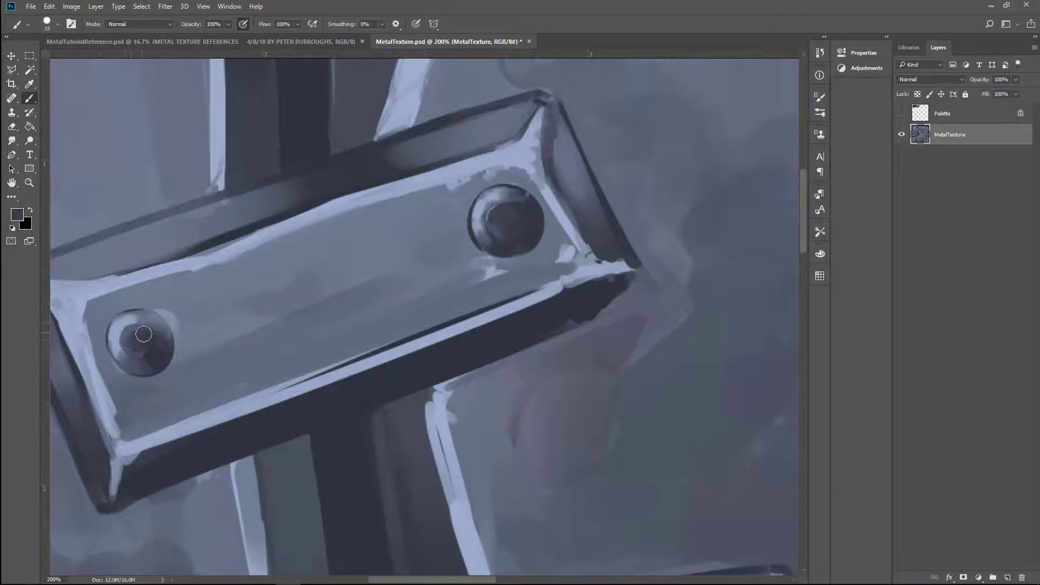
{"action": "key", "text": "bracketleft"}
{"action": "key", "text": "bracketleft"}
{"action": "left_click", "coordinate": [144, 325], "text": "alt"}
{"action": "left_click_drag", "start_coordinate": [140, 363], "coordinate": [162, 346]}
{"action": "key", "text": "ctrl+minus"}
{"action": "key", "text": "ctrl+minus"}
{"action": "key", "text": "ctrl+minus"}
- Paint new strokes across the bracket plate using colours sampled from it
{"action": "scroll", "coordinate": [345, 325], "scroll_direction": "up", "scroll_amount": 2}
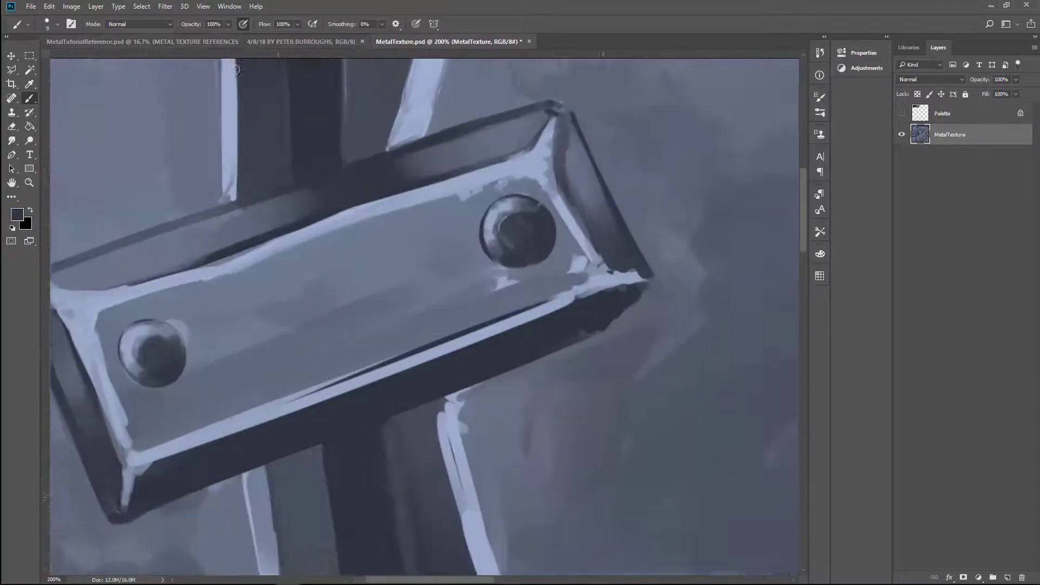
{"action": "key", "text": "bracketright"}
{"action": "key", "text": "bracketright"}
{"action": "left_click_drag", "start_coordinate": [279, 268], "coordinate": [465, 203]}
{"action": "left_click", "coordinate": [313, 279], "text": "alt"}
{"action": "left_click_drag", "start_coordinate": [313, 279], "coordinate": [422, 233]}
{"action": "key", "text": "bracketright"}
{"action": "key", "text": "bracketright"}
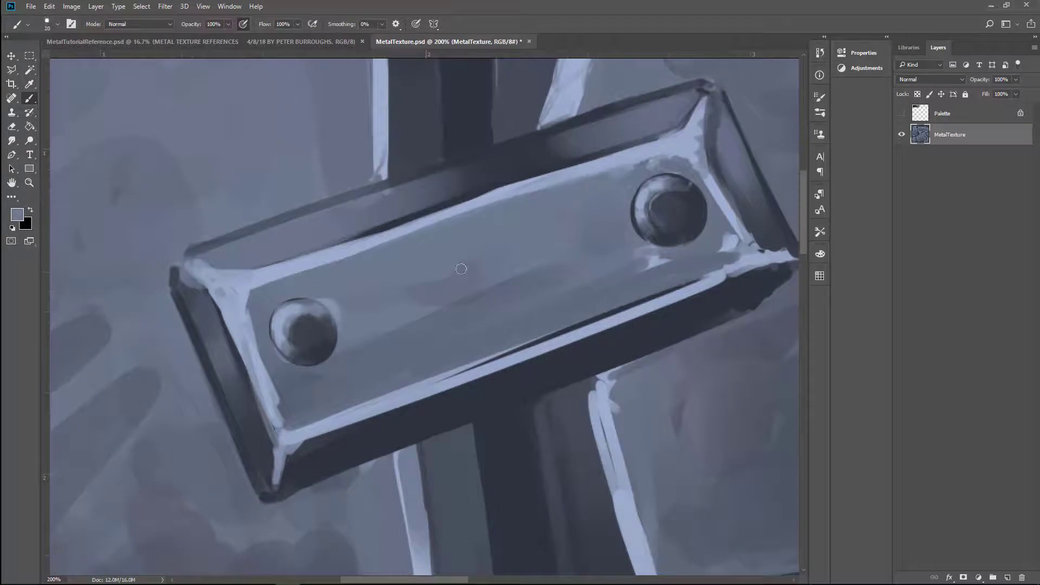
- Repaint the bracket's top bevel with a darker fine stroke
{"action": "scroll", "coordinate": [499, 288], "scroll_direction": "down", "scroll_amount": 1}
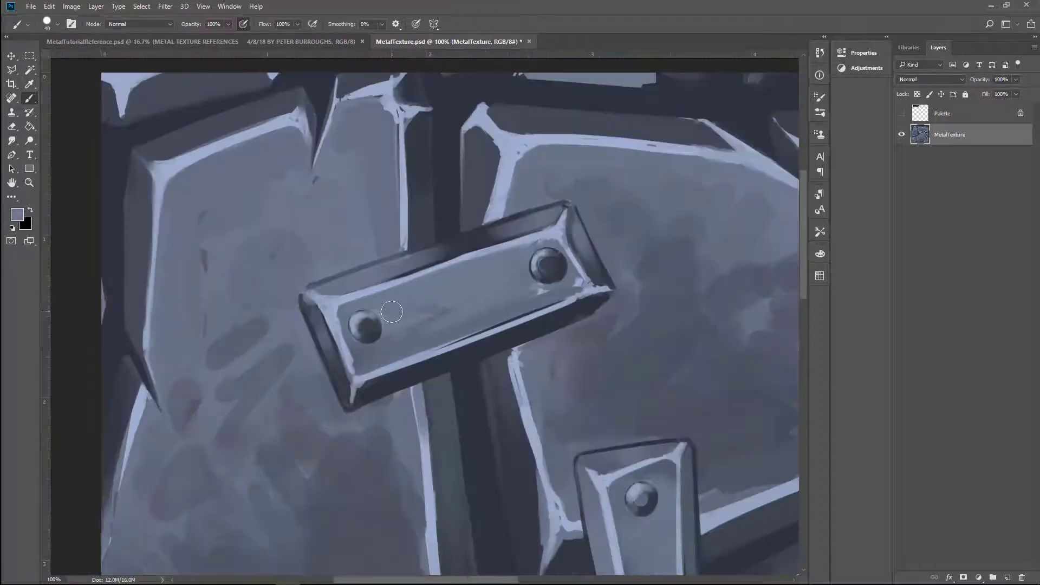
{"action": "key", "text": "bracketleft"}
{"action": "key", "text": "bracketleft"}
{"action": "key", "text": "bracketleft"}
{"action": "key", "text": "bracketleft"}
{"action": "key", "text": "bracketleft"}
{"action": "key", "text": "bracketleft"}
{"action": "key", "text": "bracketleft"}
{"action": "key", "text": "bracketleft"}
{"action": "key", "text": "bracketleft"}
{"action": "key", "text": "bracketleft"}
{"action": "left_click", "coordinate": [415, 255], "text": "alt"}
{"action": "left_click_drag", "start_coordinate": [379, 268], "coordinate": [515, 224]}
{"action": "key", "text": "bracketright"}
{"action": "key", "text": "bracketright"}
{"action": "key", "text": "bracketright"}
{"action": "key", "text": "bracketright"}
{"action": "key", "text": "bracketright"}
{"action": "key", "text": "bracketleft"}
{"action": "key", "text": "bracketleft"}
{"action": "key", "text": "bracketleft"}
{"action": "key", "text": "bracketleft"}
{"action": "key", "text": "bracketleft"}
{"action": "key", "text": "bracketleft"}
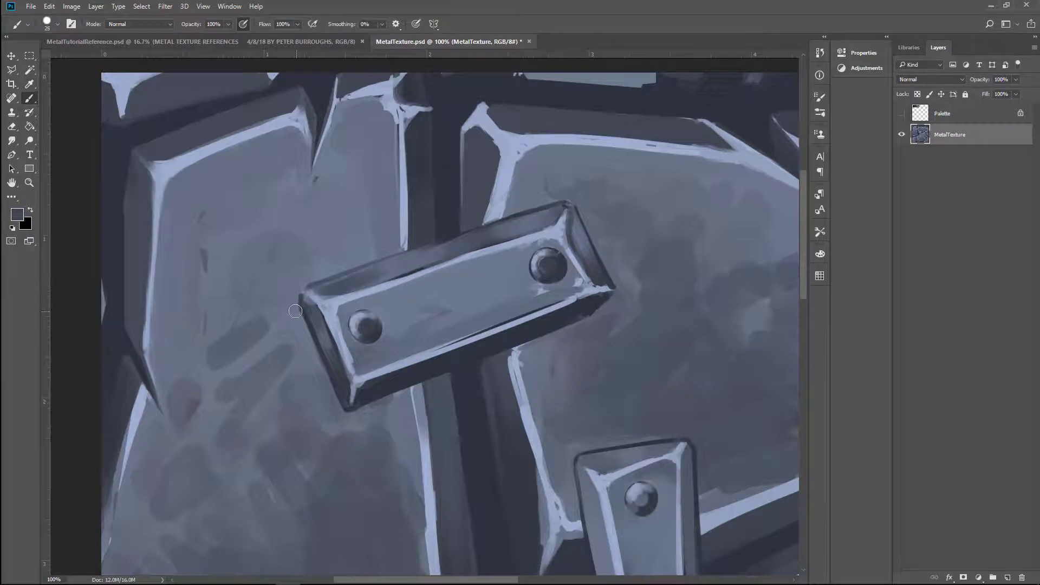
- Cover the dark marks near the bracket and touch up its lower-left corner in lighter blue
{"action": "left_click", "coordinate": [296, 254], "text": "alt"}
{"action": "left_click_drag", "start_coordinate": [206, 270], "coordinate": [205, 249]}
{"action": "left_click", "coordinate": [284, 235], "text": "alt"}
{"action": "key", "text": "bracketright"}
{"action": "key", "text": "bracketright"}
{"action": "key", "text": "bracketright"}
{"action": "key", "text": "bracketright"}
{"action": "key", "text": "bracketright"}
{"action": "key", "text": "bracketright"}
{"action": "key", "text": "bracketright"}
{"action": "key", "text": "bracketright"}
{"action": "left_click_drag", "start_coordinate": [211, 320], "coordinate": [219, 330]}
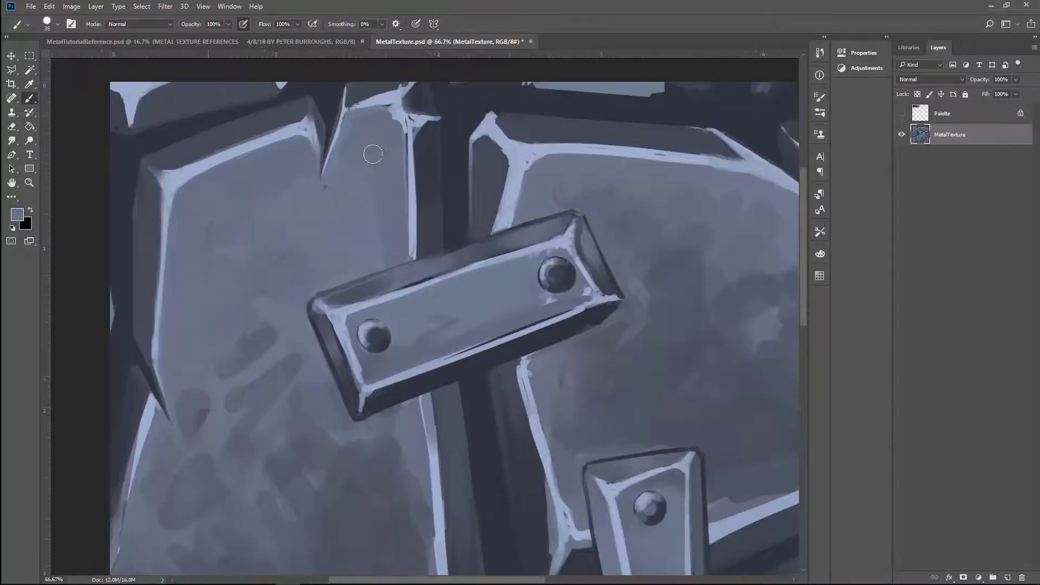
- Paint a light highlight along the upper-right plate's top edge and check the whole tile
{"action": "left_click", "coordinate": [497, 178], "text": "alt"}
{"action": "key", "text": "bracketleft"}
{"action": "key", "text": "bracketleft"}
{"action": "key", "text": "bracketleft"}
{"action": "key", "text": "bracketleft"}
{"action": "key", "text": "bracketleft"}
{"action": "key", "text": "bracketleft"}
{"action": "key", "text": "bracketleft"}
{"action": "key", "text": "bracketleft"}
{"action": "key", "text": "bracketleft"}
{"action": "key", "text": "bracketleft"}
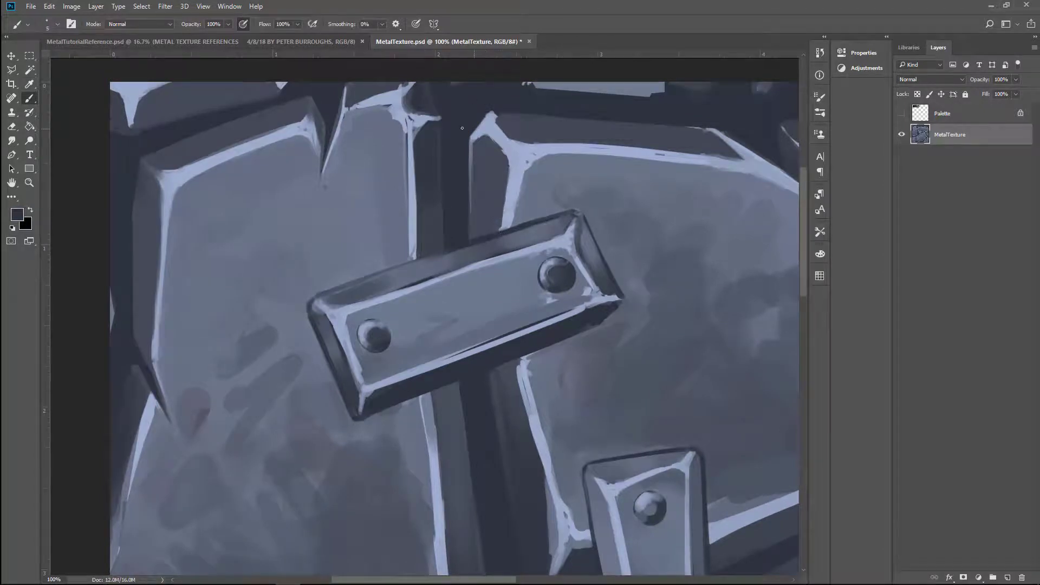
{"action": "mouse_move", "coordinate": [502, 120]}
{"action": "left_mouse_down"}
{"action": "mouse_move", "coordinate": [657, 123]}
{"action": "mouse_move", "coordinate": [622, 82]}
{"action": "mouse_move", "coordinate": [457, 180]}
{"action": "left_mouse_up"}
{"action": "key", "text": "h"}
{"action": "left_click", "coordinate": [302, 461], "text": "alt"}
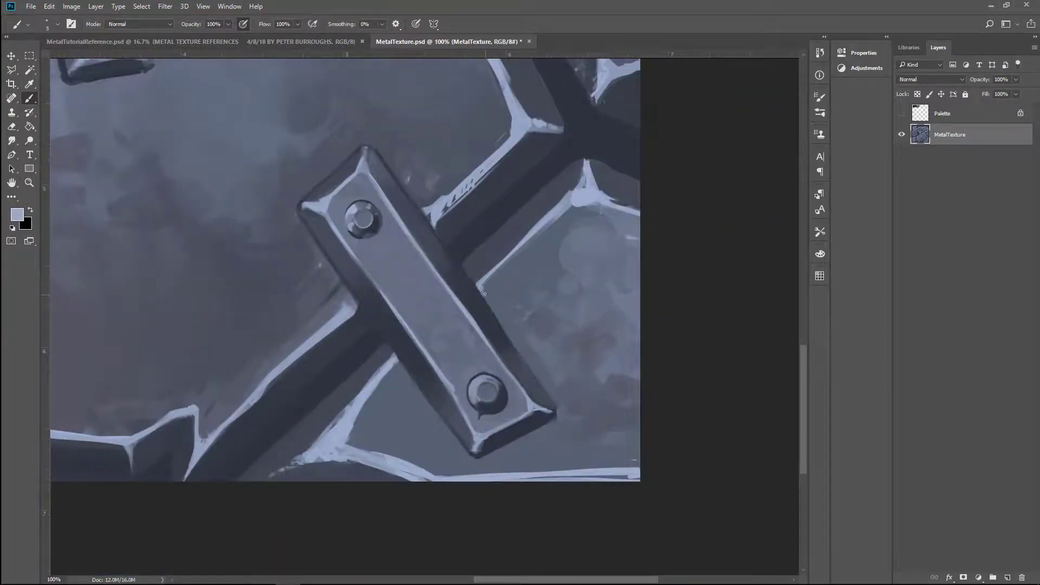
{"action": "key", "text": "h"}
{"action": "left_click_drag", "start_coordinate": [419, 104], "coordinate": [346, 195]}
- Undo the last bracket highlight stroke and fit the whole texture on screen
{"action": "key", "text": "ctrl+z"}
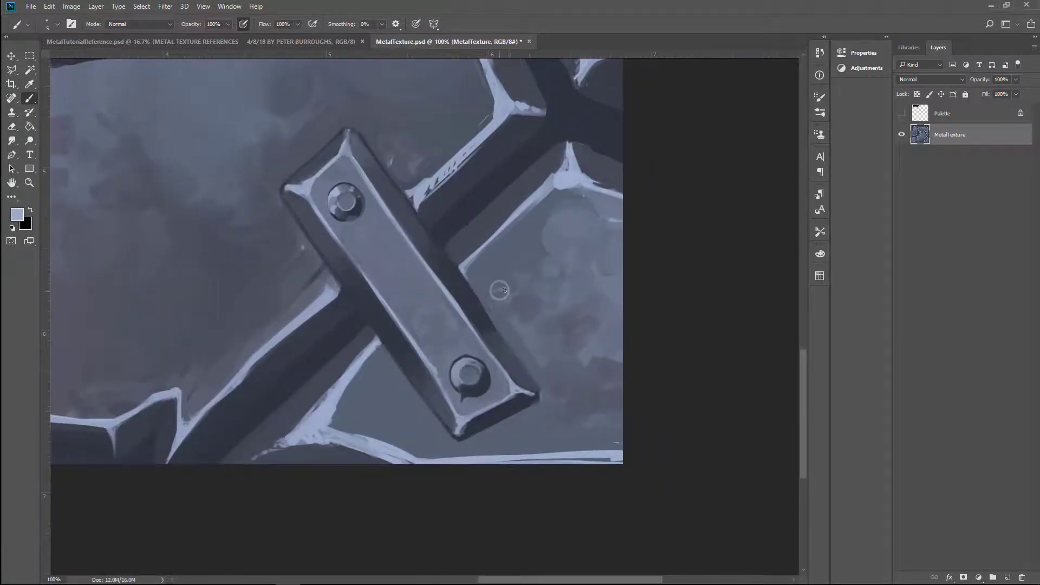
{"action": "key", "text": "bracketleft"}
{"action": "key", "text": "bracketleft"}
{"action": "key", "text": "bracketleft"}
{"action": "key", "text": "bracketleft"}
{"action": "key", "text": "bracketleft"}
{"action": "key", "text": "bracketleft"}
{"action": "key", "text": "bracketleft"}
{"action": "key", "text": "bracketleft"}
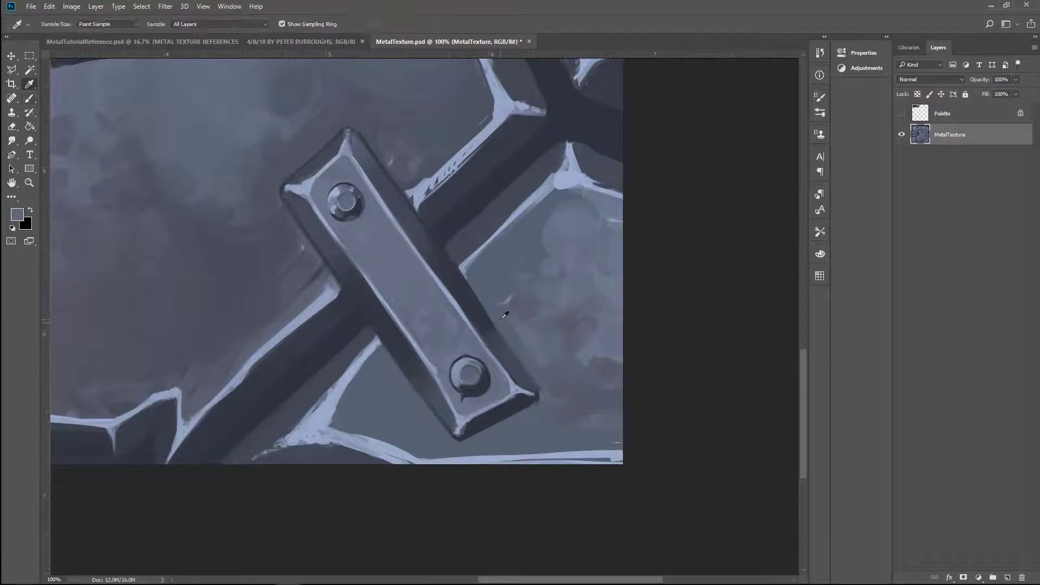
{"action": "key", "text": "bracketright"}
{"action": "key", "text": "bracketright"}
{"action": "key", "text": "bracketright"}
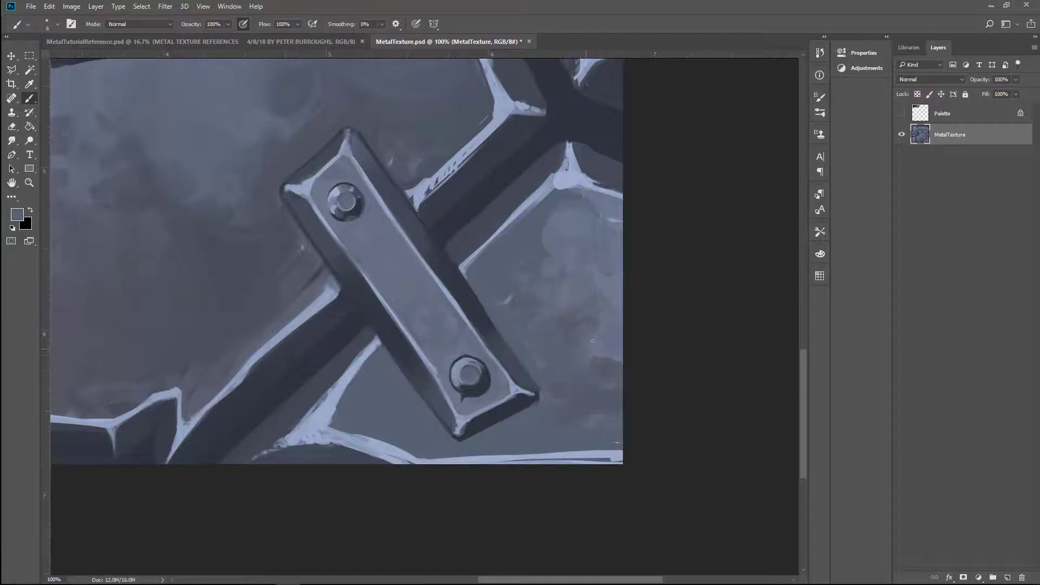
{"action": "key", "text": "ctrl+minus"}
{"action": "key", "text": "ctrl+minus"}
{"action": "key", "text": "ctrl+minus"}
{"action": "key", "text": "ctrl+0"}
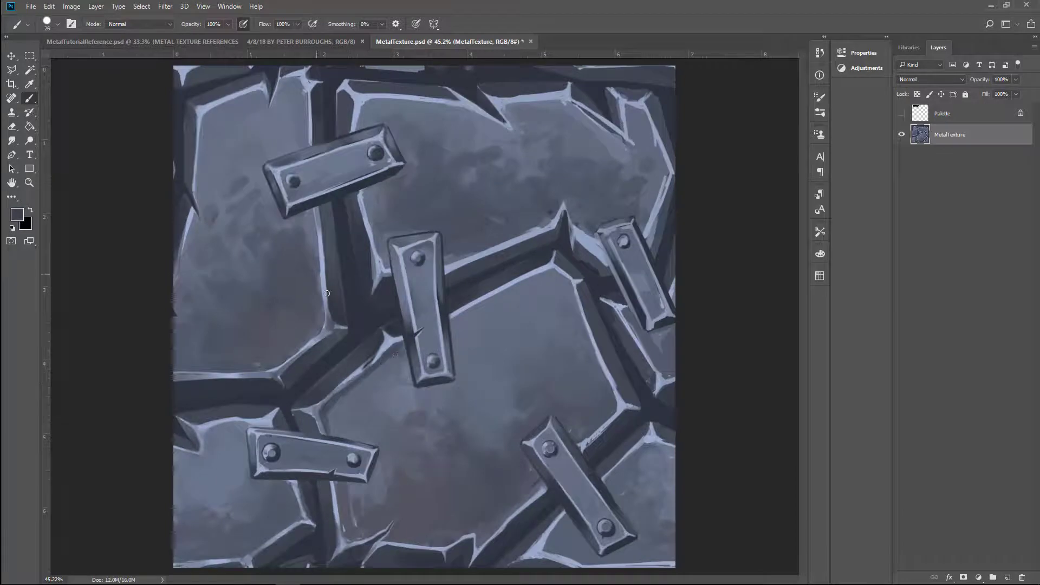
- Enlarge the brush and sample a dark crack colour and a medium plate grey
{"action": "key", "text": "bracketright"}
{"action": "key", "text": "bracketright"}
{"action": "key", "text": "bracketright"}
{"action": "key", "text": "bracketright"}
{"action": "key", "text": "bracketright"}
{"action": "key", "text": "ctrl+minus"}
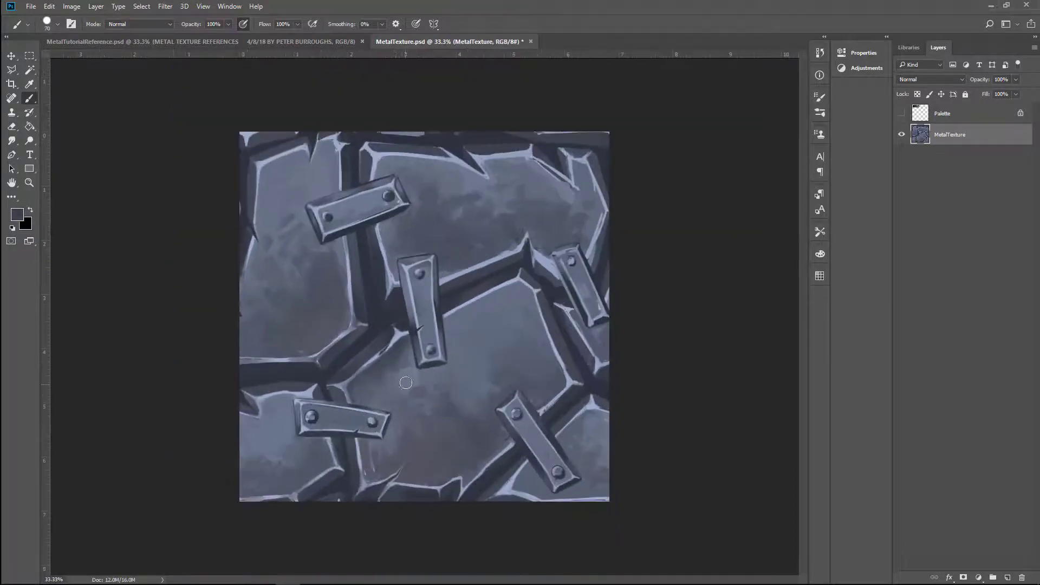
{"action": "key", "text": "ctrl+plus"}
{"action": "key", "text": "bracketright"}
{"action": "key", "text": "bracketright"}
{"action": "key", "text": "bracketright"}
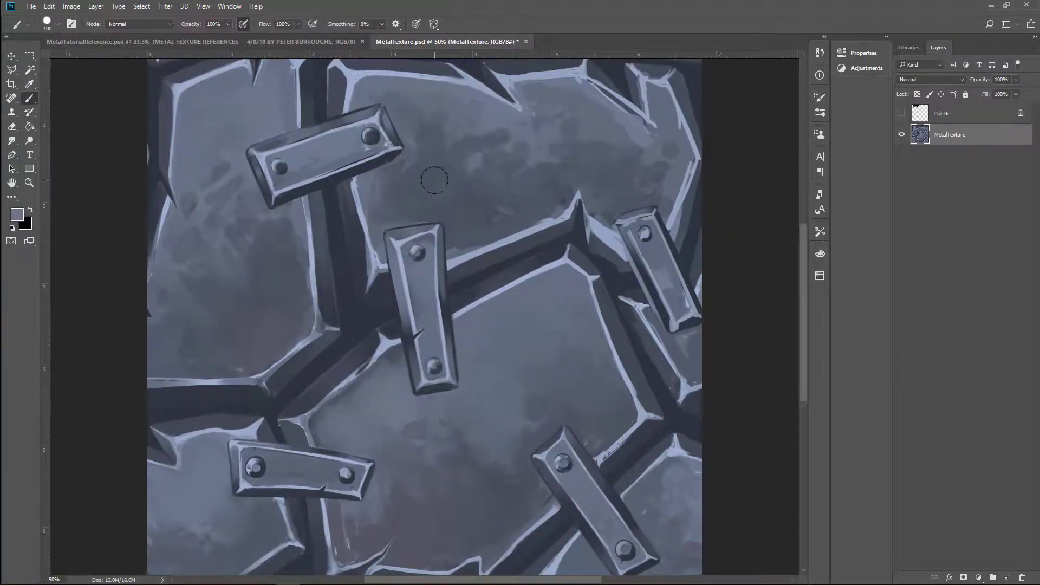
{"action": "key", "text": "ctrl+minus"}
{"action": "key", "text": "ctrl+plus"}
{"action": "key", "text": "i"}
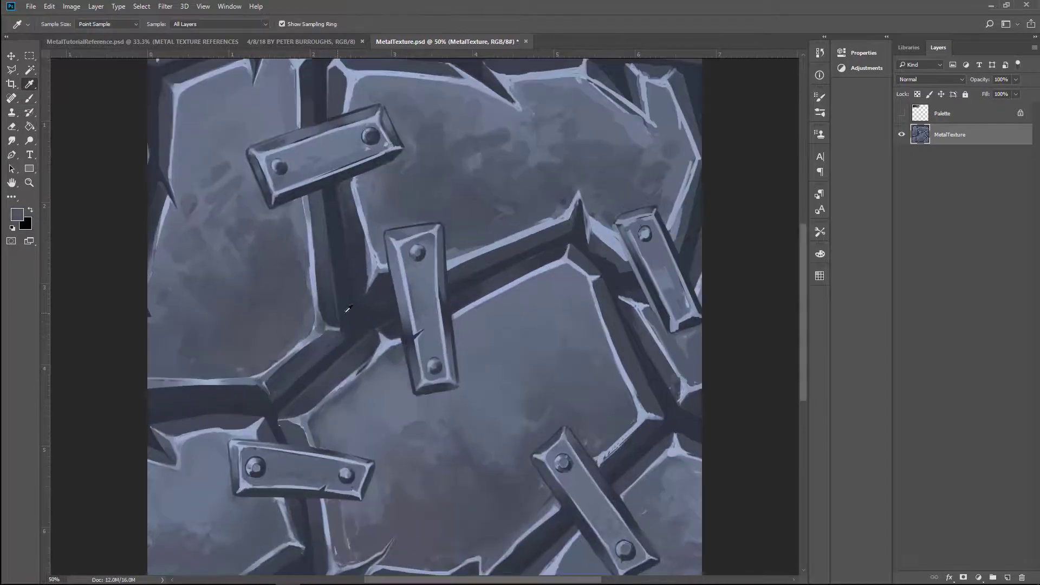
{"action": "key", "text": "b"}
{"action": "left_click", "coordinate": [347, 309], "text": "alt"}
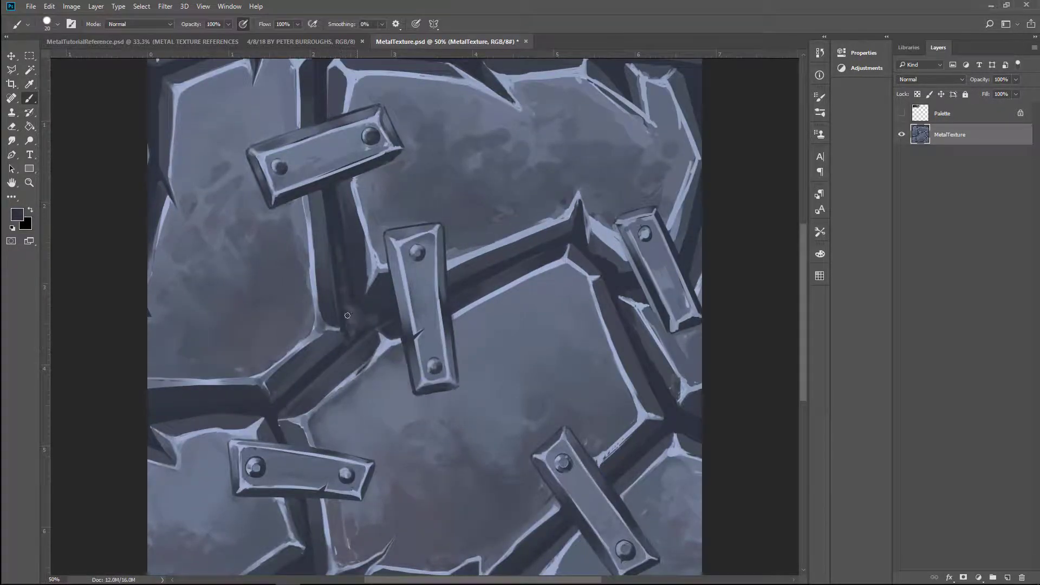
{"action": "left_click", "coordinate": [488, 271], "text": "alt"}
{"action": "key", "text": "bracketleft"}
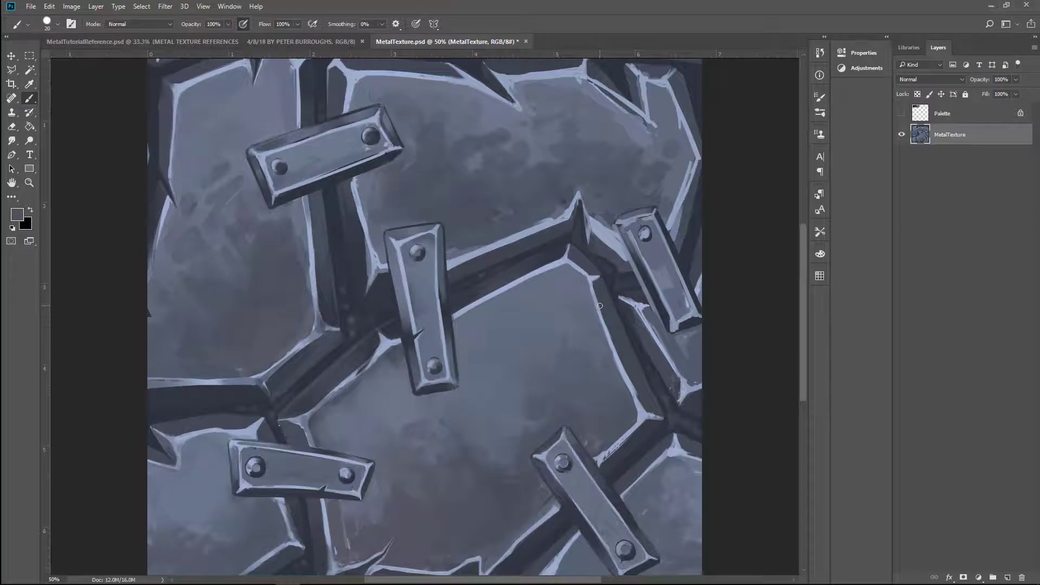
- Paint a lighter highlight stroke and small dark strokes along the lower crack edges
{"action": "left_click", "coordinate": [318, 333], "text": "alt"}
{"action": "key", "text": "bracketleft"}
{"action": "left_click", "coordinate": [289, 376], "text": "alt"}
{"action": "key", "text": "bracketright"}
{"action": "key", "text": "bracketright"}
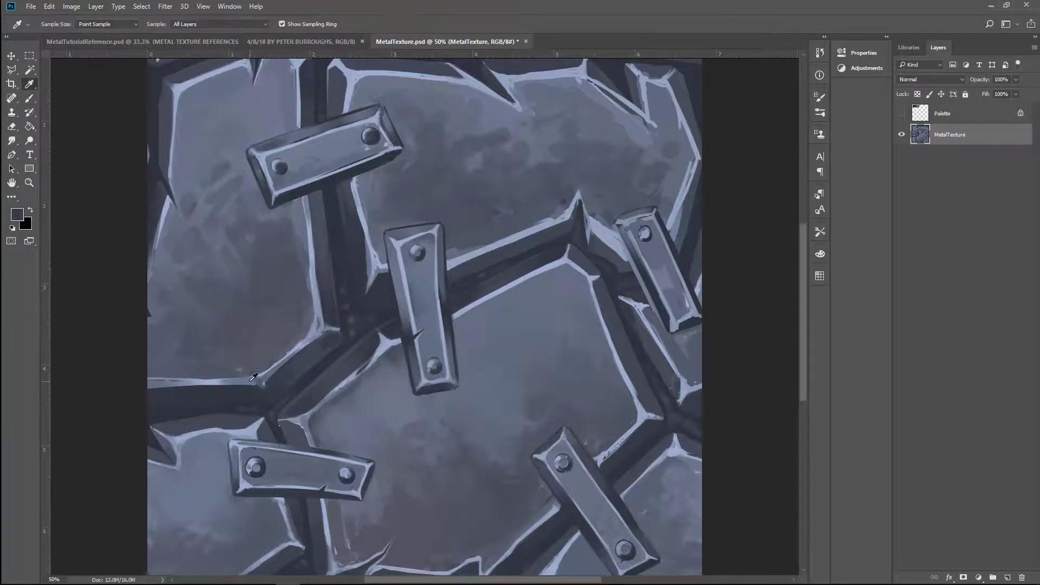
{"action": "mouse_move", "coordinate": [269, 396]}
{"action": "left_mouse_down"}
{"action": "mouse_move", "coordinate": [314, 320]}
{"action": "mouse_move", "coordinate": [317, 272]}
{"action": "left_mouse_up"}
{"action": "key", "text": "bracketright"}
{"action": "mouse_move", "coordinate": [255, 401]}
{"action": "left_mouse_down"}
{"action": "mouse_move", "coordinate": [260, 379]}
{"action": "mouse_move", "coordinate": [292, 354]}
{"action": "left_mouse_up"}
- Repaint the left-side crack edge in darker grey with a fine brush
{"action": "key", "text": "ctrl+minus"}
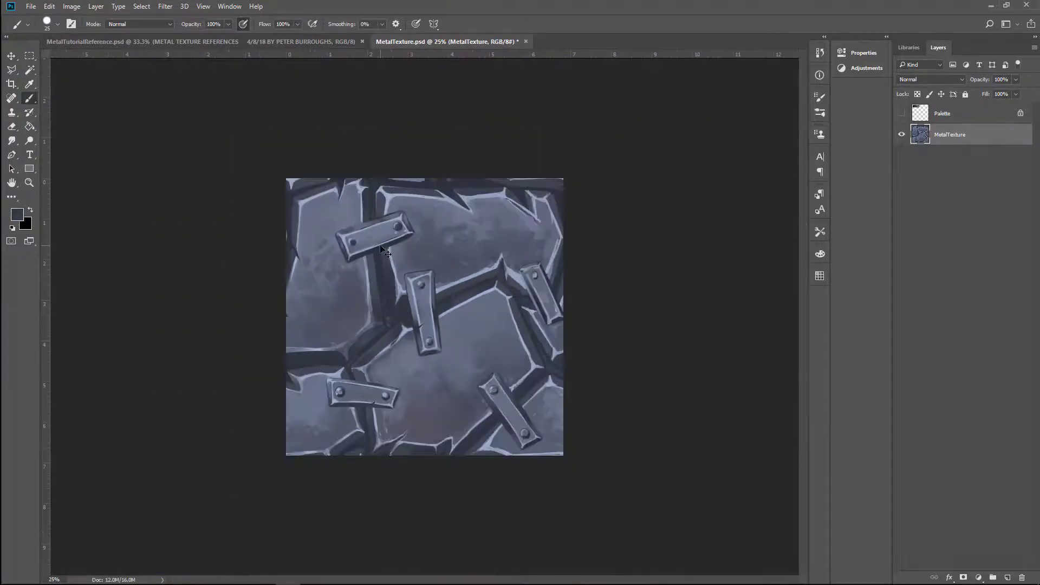
{"action": "key", "text": "ctrl+plus"}
{"action": "left_click", "coordinate": [210, 297], "text": "alt"}
{"action": "key", "text": "bracketleft"}
{"action": "key", "text": "bracketleft"}
{"action": "key", "text": "bracketleft"}
{"action": "key", "text": "bracketleft"}
{"action": "key", "text": "bracketleft"}
{"action": "key", "text": "bracketleft"}
{"action": "left_click", "coordinate": [265, 307], "text": "alt"}
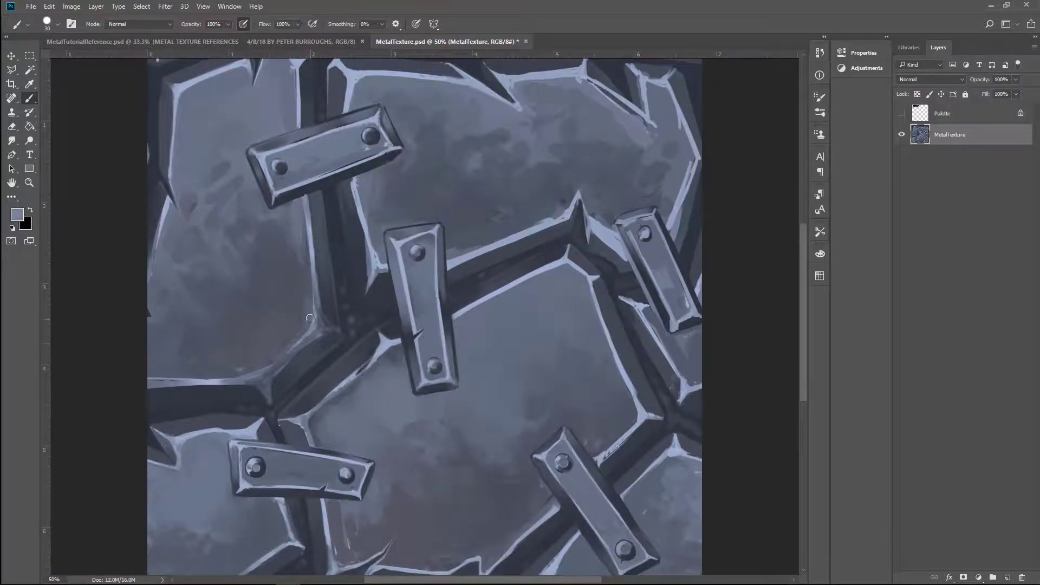
{"action": "left_click_drag", "start_coordinate": [185, 374], "coordinate": [242, 379]}
{"action": "left_click", "coordinate": [254, 371], "text": "alt"}
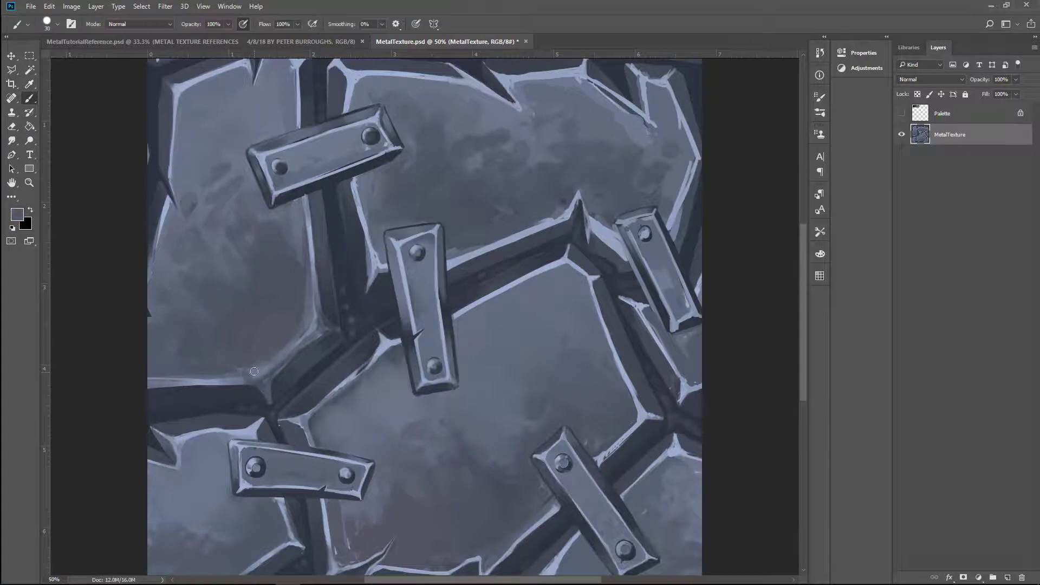
{"action": "left_click", "coordinate": [206, 378], "text": "alt"}
{"action": "key", "text": "bracketleft"}
{"action": "key", "text": "bracketleft"}
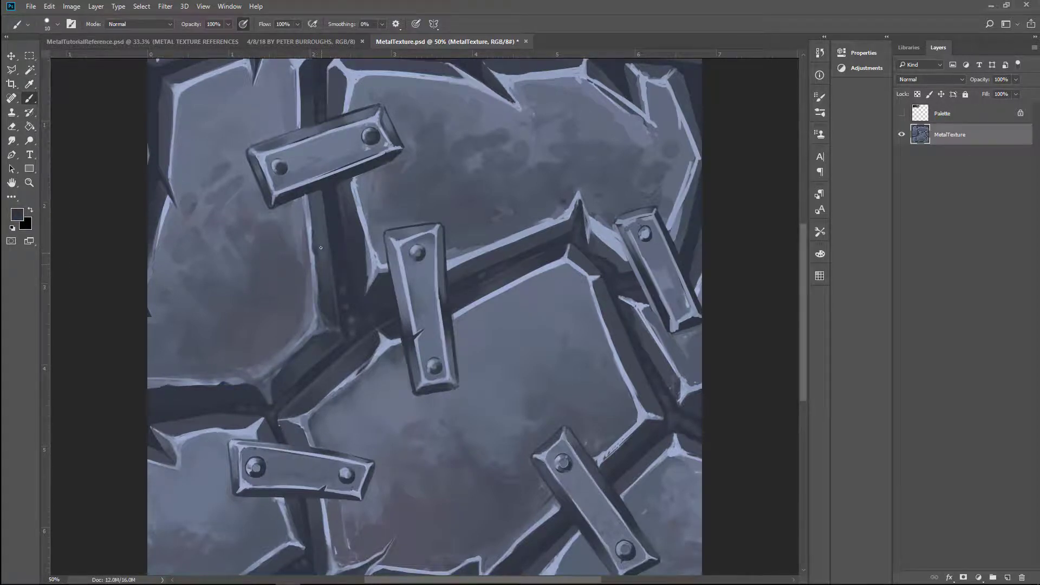
- Paint over the dark blotches on the left plate with sampled blue-grey tones
{"action": "left_click", "coordinate": [294, 193], "text": "alt"}
{"action": "left_click", "coordinate": [333, 170], "text": "alt"}
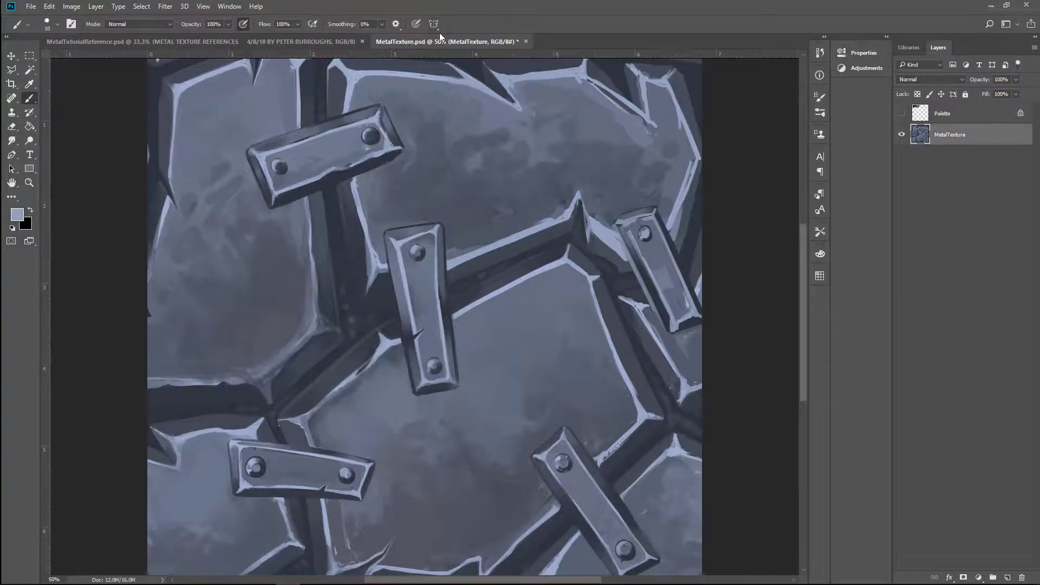
{"action": "left_click", "coordinate": [175, 284], "text": "alt"}
{"action": "key", "text": "bracketright"}
{"action": "key", "text": "bracketright"}
{"action": "left_click", "coordinate": [241, 233], "text": "alt"}
{"action": "key", "text": "bracketleft"}
{"action": "key", "text": "bracketleft"}
{"action": "key", "text": "bracketleft"}
{"action": "key", "text": "bracketleft"}
{"action": "key", "text": "bracketleft"}
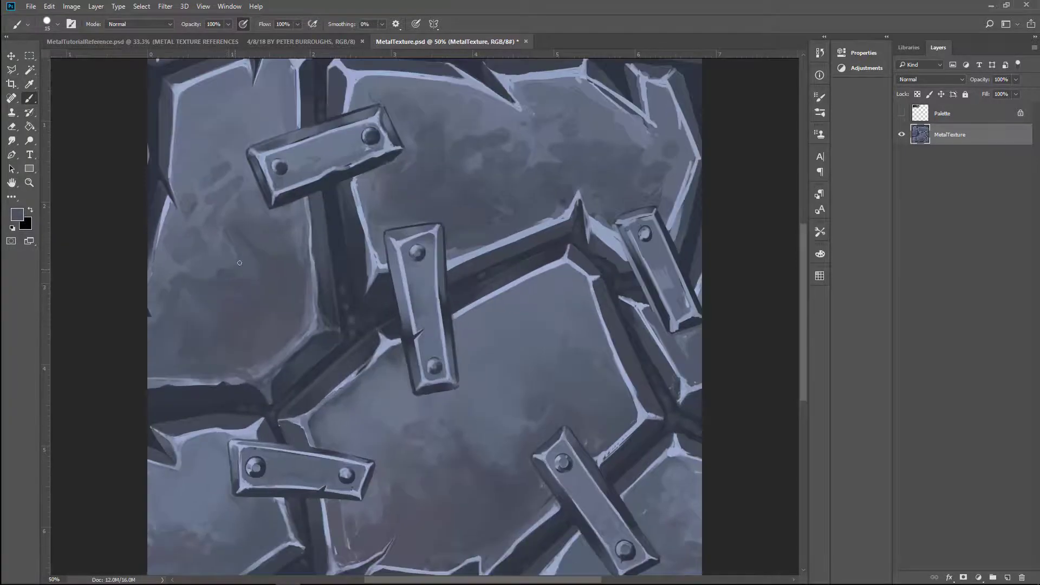
{"action": "mouse_move", "coordinate": [210, 281]}
{"action": "left_mouse_down"}
{"action": "mouse_move", "coordinate": [180, 298]}
{"action": "mouse_move", "coordinate": [173, 276]}
{"action": "mouse_move", "coordinate": [218, 274]}
{"action": "mouse_move", "coordinate": [194, 246]}
{"action": "mouse_move", "coordinate": [238, 277]}
{"action": "mouse_move", "coordinate": [199, 265]}
{"action": "mouse_move", "coordinate": [272, 315]}
{"action": "mouse_move", "coordinate": [257, 239]}
{"action": "left_mouse_up"}
- Smooth the top-left plate with lighter plate tones using a very large brush
{"action": "left_click", "coordinate": [173, 292], "text": "alt"}
{"action": "key", "text": "bracketright"}
{"action": "key", "text": "bracketright"}
{"action": "key", "text": "bracketright"}
{"action": "key", "text": "bracketright"}
{"action": "key", "text": "bracketright"}
{"action": "key", "text": "bracketright"}
{"action": "key", "text": "bracketright"}
{"action": "key", "text": "bracketright"}
{"action": "left_click", "coordinate": [287, 201], "text": "alt"}
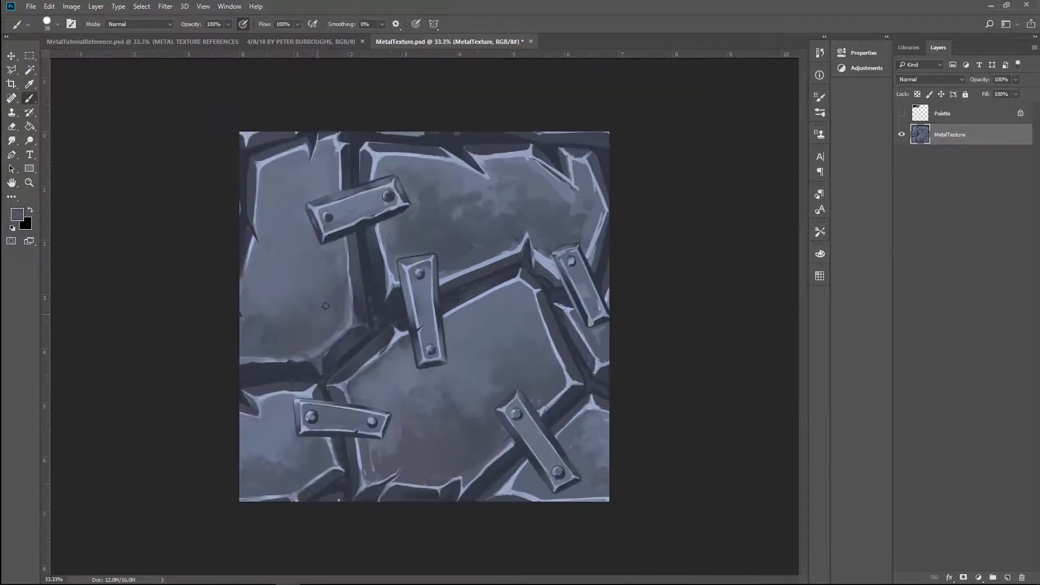
{"action": "left_click", "coordinate": [228, 313], "text": "alt"}
{"action": "key", "text": "bracketright"}
{"action": "key", "text": "bracketright"}
{"action": "key", "text": "bracketright"}
{"action": "key", "text": "bracketright"}
{"action": "key", "text": "bracketright"}
{"action": "key", "text": "bracketright"}
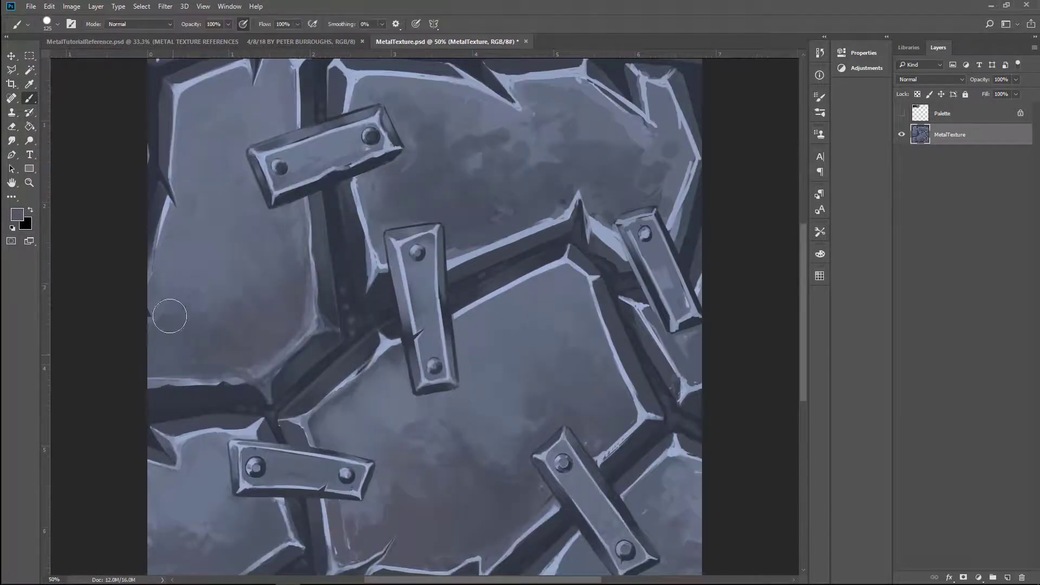
{"action": "left_click", "coordinate": [227, 109], "text": "alt"}
{"action": "key", "text": "bracketleft"}
{"action": "key", "text": "bracketleft"}
{"action": "key", "text": "bracketleft"}
{"action": "key", "text": "bracketleft"}
{"action": "mouse_move", "coordinate": [179, 92]}
{"action": "left_mouse_down"}
{"action": "mouse_move", "coordinate": [205, 202]}
{"action": "mouse_move", "coordinate": [250, 134]}
{"action": "left_mouse_up"}
{"action": "key", "text": "bracketleft"}
{"action": "key", "text": "bracketleft"}
{"action": "key", "text": "bracketleft"}
{"action": "key", "text": "bracketleft"}
{"action": "key", "text": "bracketleft"}
{"action": "key", "text": "bracketleft"}
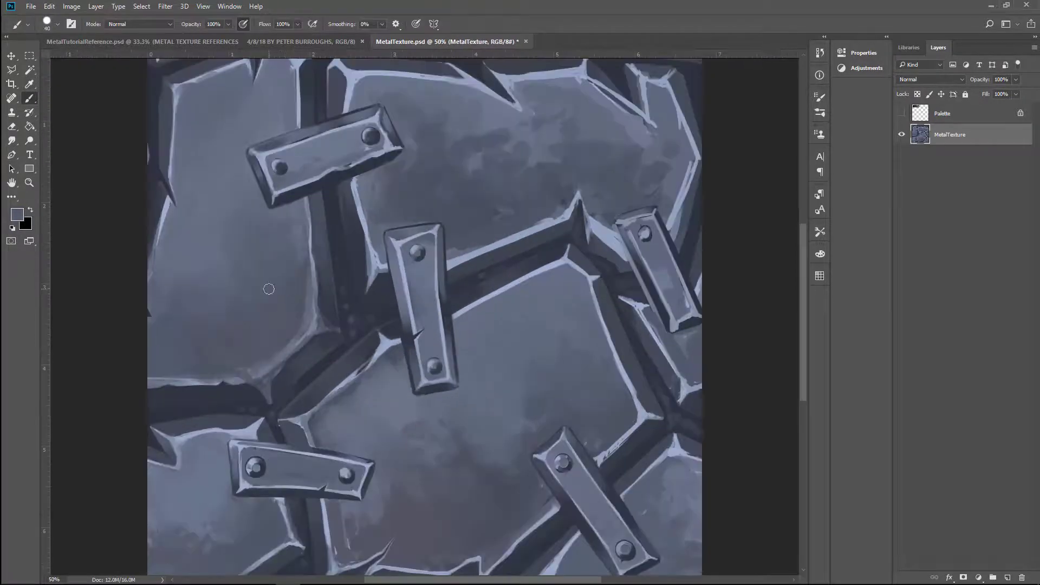
- Paint a light highlight stroke up the crack edge
{"action": "key", "text": "bracketright"}
{"action": "key", "text": "bracketright"}
{"action": "key", "text": "bracketright"}
{"action": "key", "text": "bracketright"}
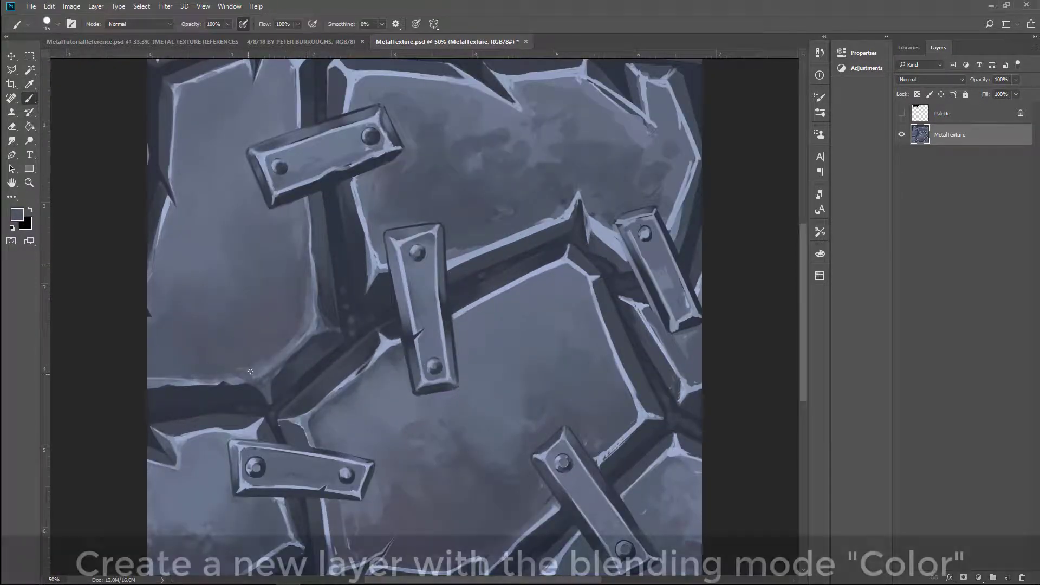
{"action": "left_click", "coordinate": [260, 370], "text": "alt"}
{"action": "left_click_drag", "start_coordinate": [314, 330], "coordinate": [304, 200]}
{"action": "scroll", "coordinate": [309, 173], "scroll_direction": "up", "scroll_amount": 3}
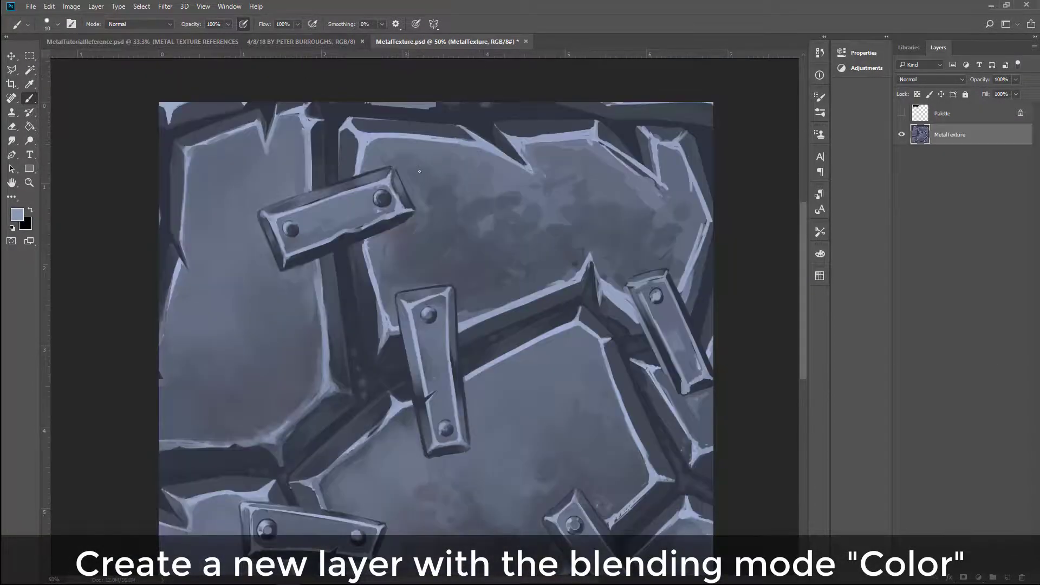
{"action": "left_click", "coordinate": [17, 214]}
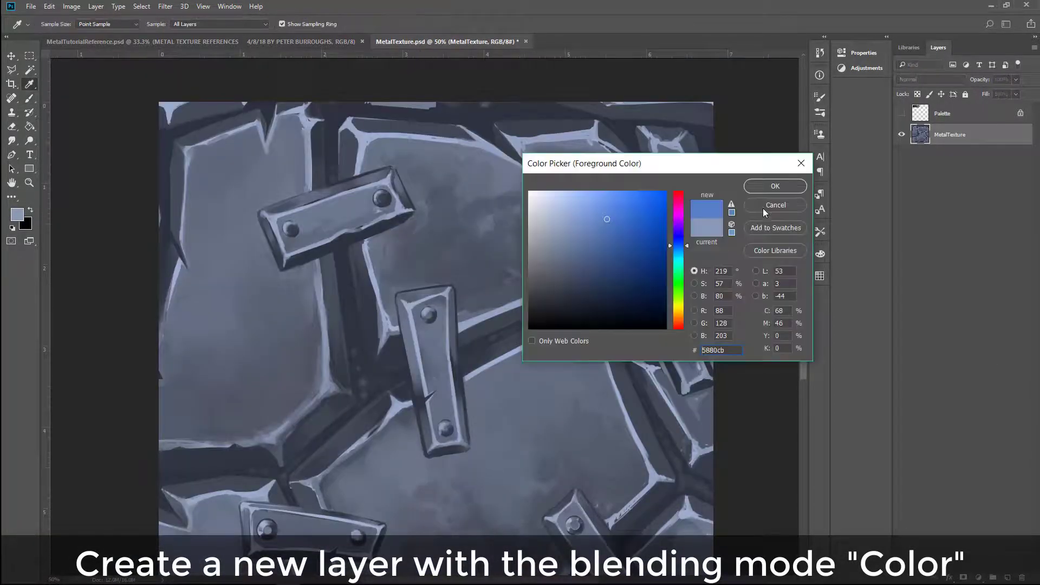
{"action": "left_click", "coordinate": [761, 206]}
- Add a new layer named 'Color' in Color blend mode and choose a soft round brush
{"action": "key", "text": "ctrl+shift+alt+n"}
{"action": "double_click", "coordinate": [940, 134]}
{"action": "type", "text": "Color"}
{"action": "key", "text": "Return"}
{"action": "left_click", "coordinate": [930, 79]}
{"action": "left_click", "coordinate": [915, 281]}
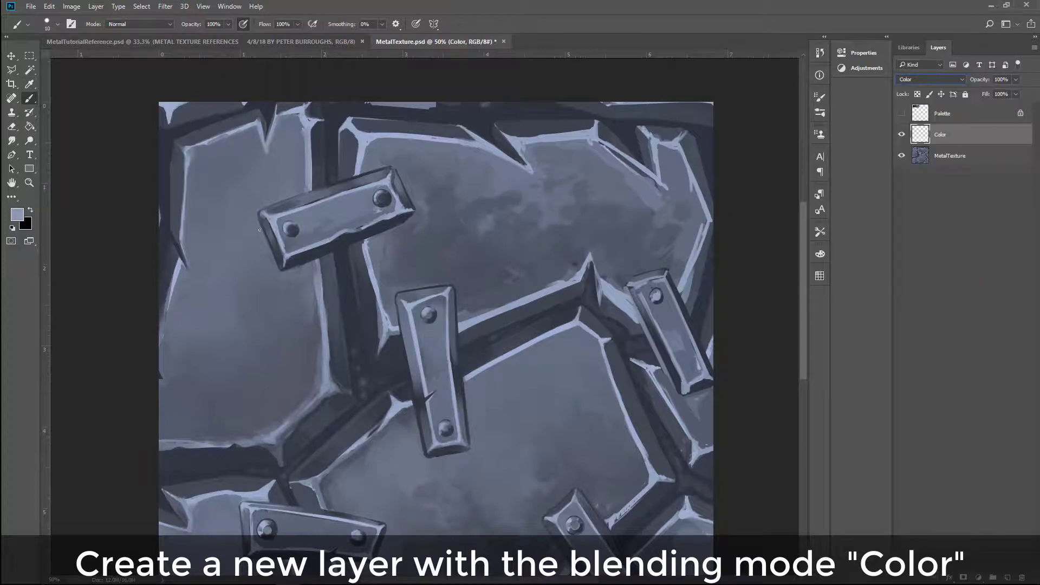
{"action": "left_click", "coordinate": [48, 24]}
{"action": "double_click", "coordinate": [70, 105]}
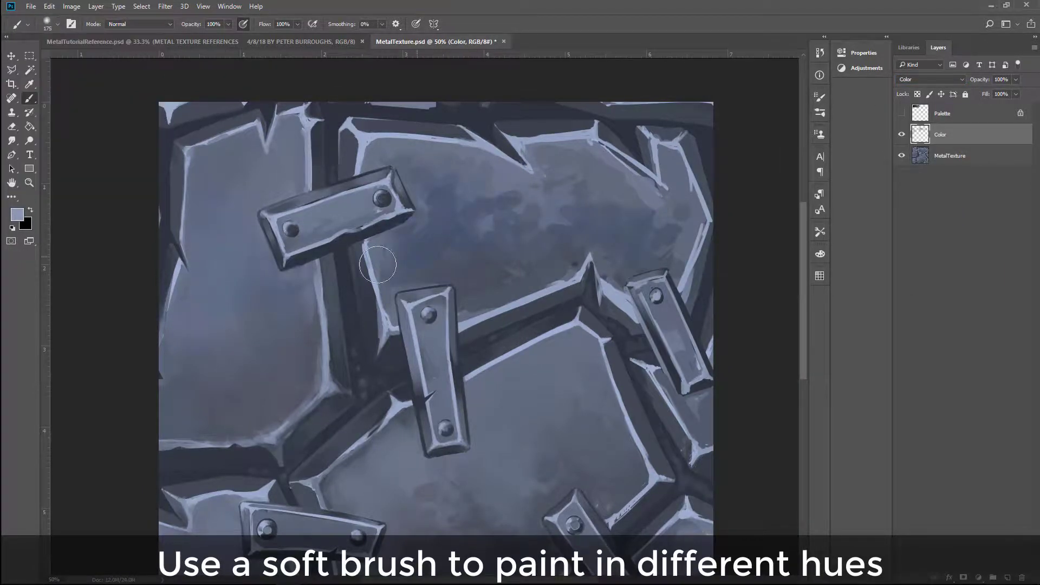
- Brush soft pink tints over the lower, left and upper-middle plates, then pick pale green
{"action": "key", "text": "ctrl+minus"}
{"action": "left_click", "coordinate": [16, 215]}
{"action": "left_click", "coordinate": [639, 192]}
{"action": "key", "text": "Return"}
{"action": "left_click_drag", "start_coordinate": [352, 454], "coordinate": [490, 451]}
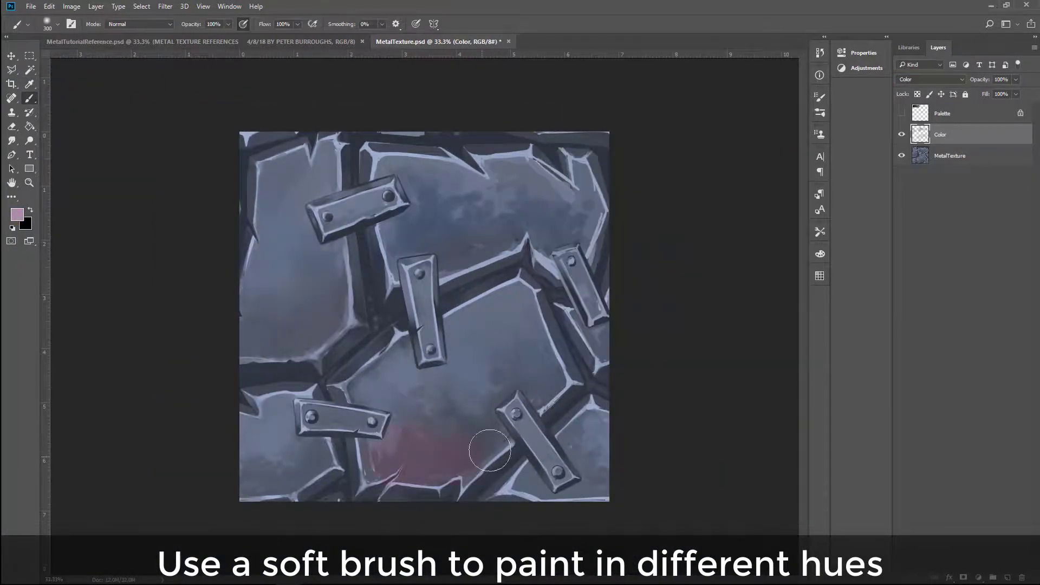
{"action": "mouse_move", "coordinate": [253, 470]}
{"action": "left_mouse_down"}
{"action": "mouse_move", "coordinate": [248, 345]}
{"action": "mouse_move", "coordinate": [313, 328]}
{"action": "mouse_move", "coordinate": [440, 255]}
{"action": "mouse_move", "coordinate": [542, 270]}
{"action": "left_mouse_up"}
{"action": "left_click", "coordinate": [17, 215]}
{"action": "left_click", "coordinate": [557, 232]}
{"action": "key", "text": "Return"}
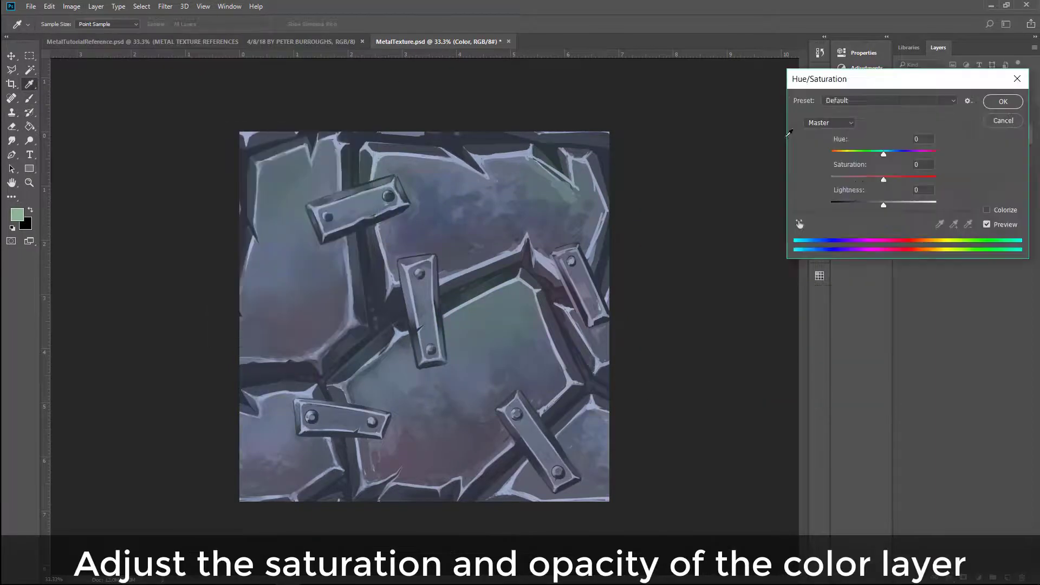
- Reduce the tints' saturation, drop layer opacity to 51%, and merge into MetalTexture
{"action": "left_click_drag", "start_coordinate": [883, 179], "coordinate": [833, 205]}
{"action": "left_click", "coordinate": [1002, 102]}
{"action": "key", "text": "b"}
{"action": "left_click", "coordinate": [1015, 79]}
{"action": "left_click_drag", "start_coordinate": [1017, 93], "coordinate": [991, 91]}
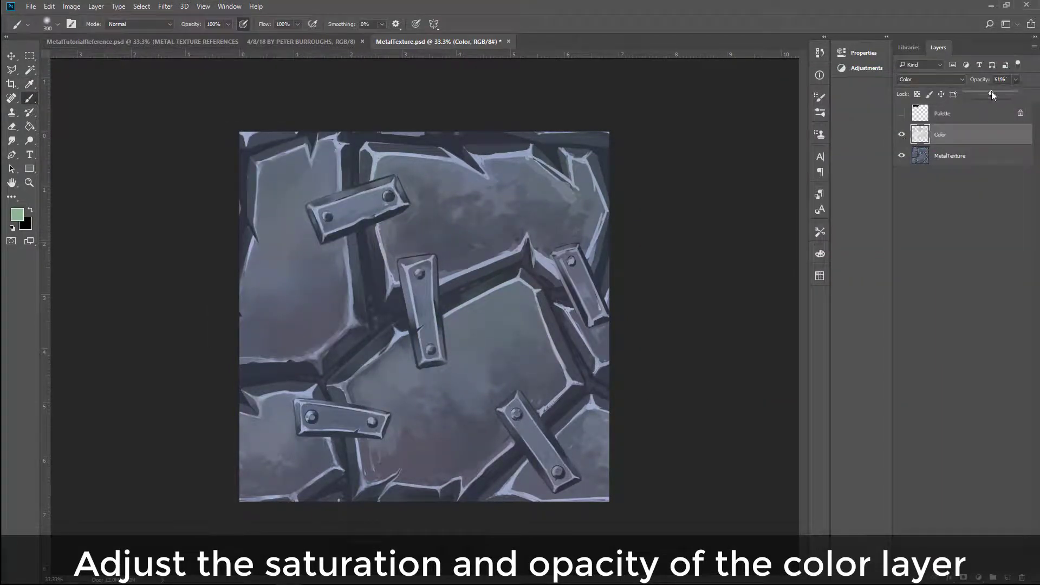
{"action": "key", "text": "ctrl+e"}
{"action": "left_click", "coordinate": [301, 264], "text": "alt"}
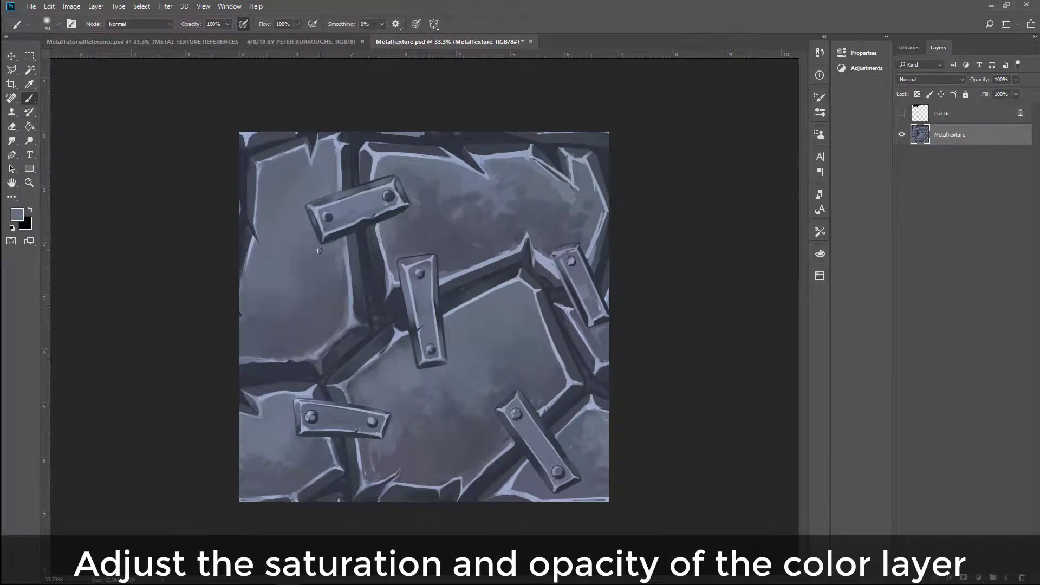
- Darken the beam's upper edge and smooth the upper plate's mottling with lighter blue-grey
{"action": "key", "text": "bracketright"}
{"action": "key", "text": "bracketright"}
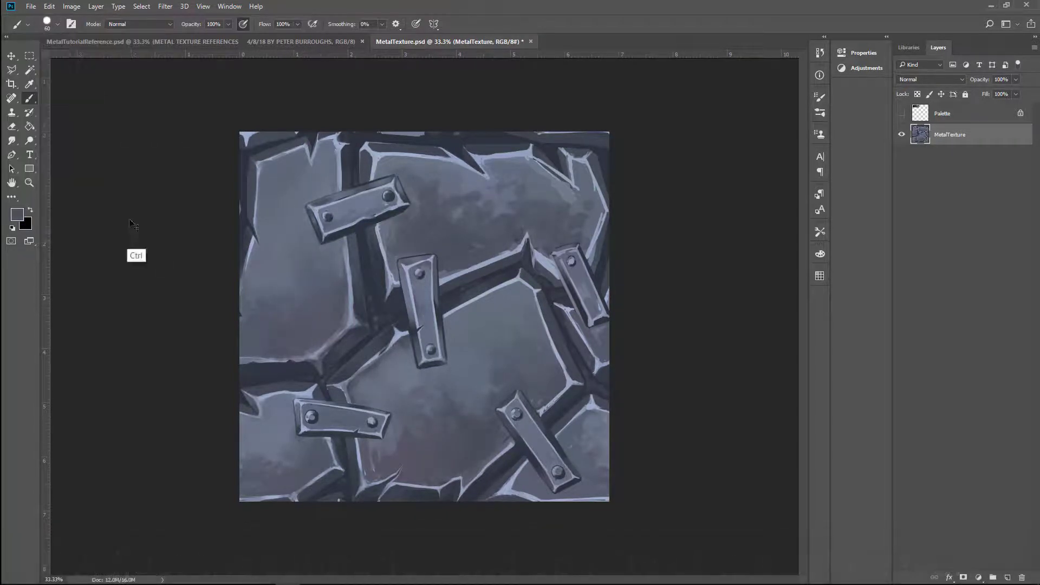
{"action": "key", "text": "ctrl+plus"}
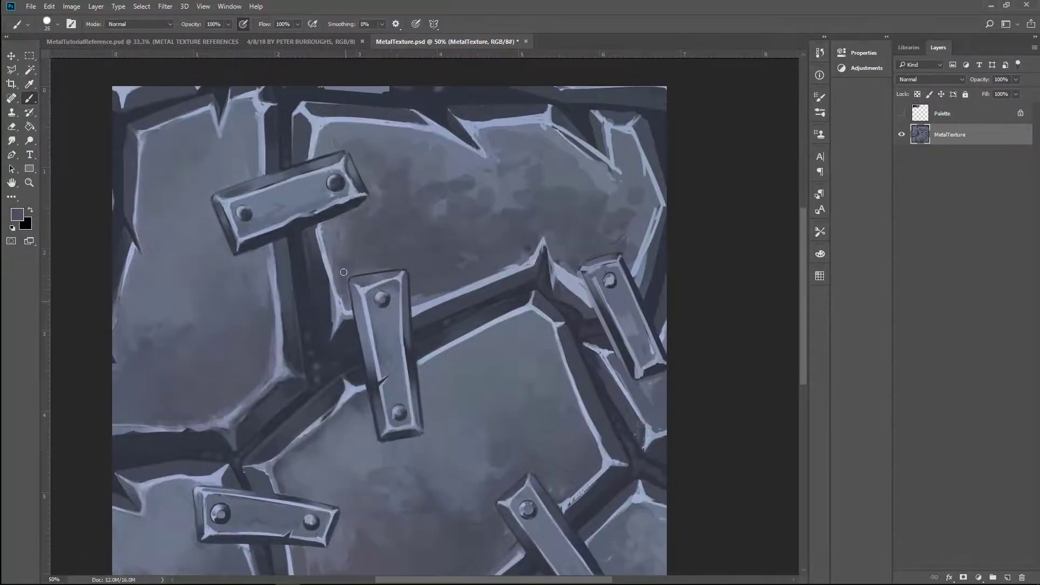
{"action": "left_click_drag", "start_coordinate": [415, 305], "coordinate": [534, 243]}
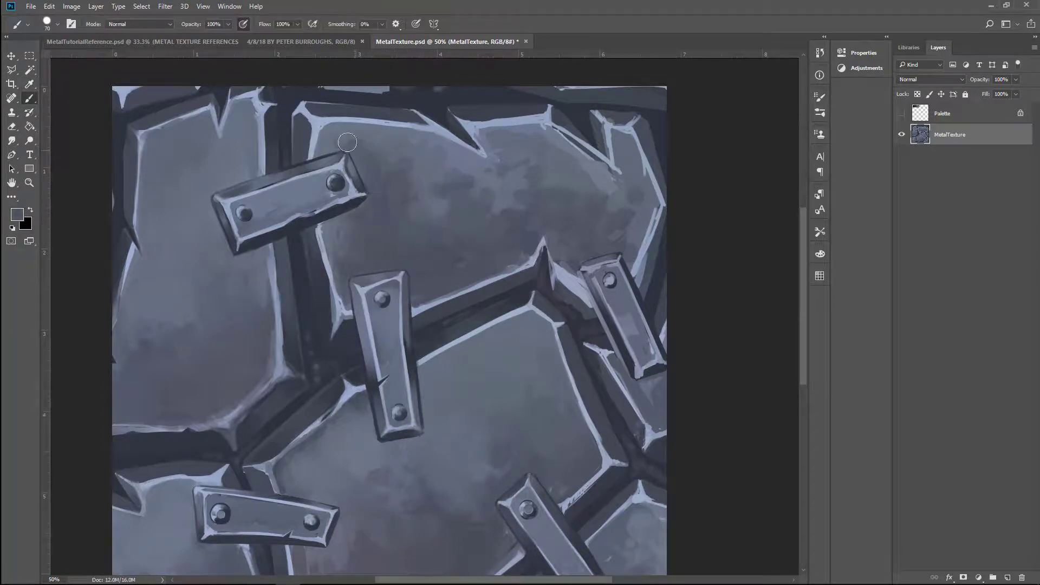
{"action": "left_click", "coordinate": [392, 204], "text": "alt"}
{"action": "key", "text": "bracketright"}
{"action": "key", "text": "bracketright"}
{"action": "key", "text": "bracketright"}
{"action": "key", "text": "bracketright"}
{"action": "key", "text": "bracketright"}
{"action": "key", "text": "bracketright"}
{"action": "mouse_move", "coordinate": [392, 204]}
{"action": "left_mouse_down"}
{"action": "mouse_move", "coordinate": [434, 168]}
{"action": "mouse_move", "coordinate": [503, 187]}
{"action": "mouse_move", "coordinate": [550, 184]}
{"action": "mouse_move", "coordinate": [526, 152]}
{"action": "mouse_move", "coordinate": [615, 214]}
{"action": "left_mouse_up"}
- Resize the brush and sample a darker top-plate blue and a lighter blue-grey
{"action": "key", "text": "bracketleft"}
{"action": "key", "text": "bracketleft"}
{"action": "key", "text": "bracketleft"}
{"action": "key", "text": "bracketleft"}
{"action": "key", "text": "bracketleft"}
{"action": "key", "text": "bracketleft"}
{"action": "key", "text": "bracketleft"}
{"action": "key", "text": "bracketleft"}
{"action": "key", "text": "bracketleft"}
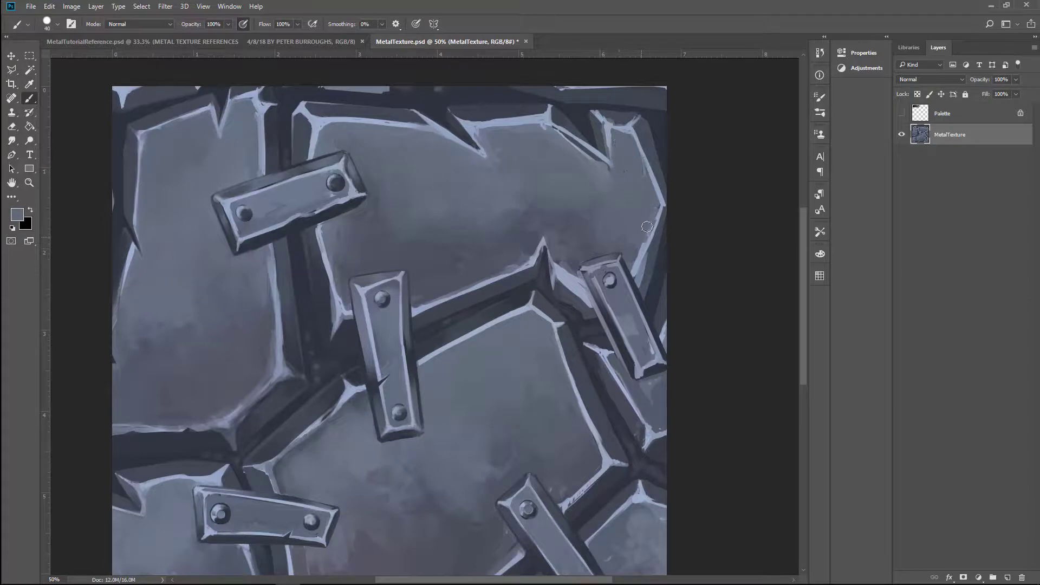
{"action": "key", "text": "bracketleft"}
{"action": "key", "text": "bracketleft"}
{"action": "key", "text": "bracketleft"}
{"action": "key", "text": "bracketleft"}
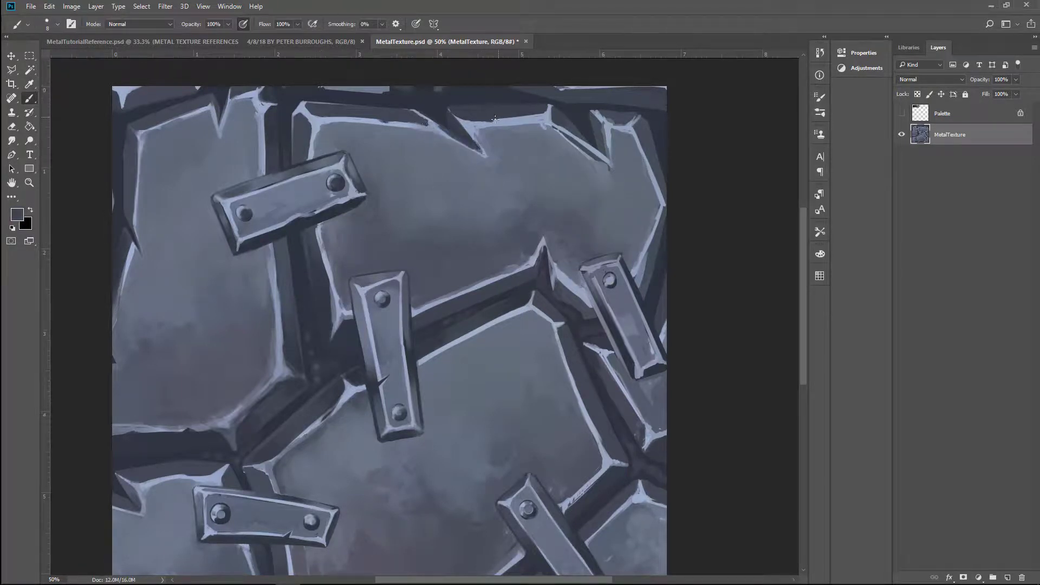
{"action": "key", "text": "bracketright"}
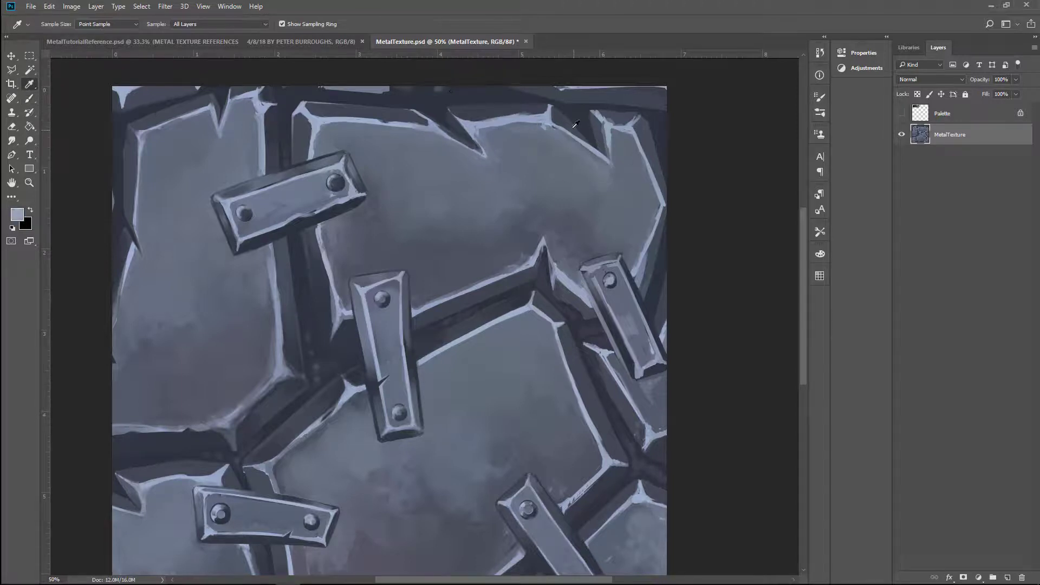
{"action": "left_click", "coordinate": [596, 144], "text": "alt"}
{"action": "key", "text": "bracketleft"}
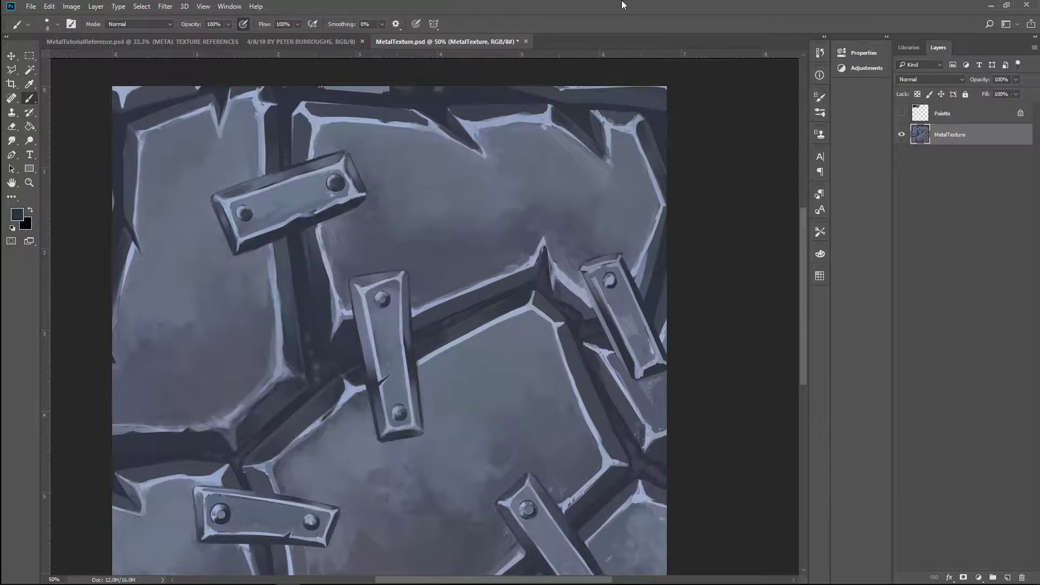
{"action": "key", "text": "bracketright"}
{"action": "key", "text": "bracketright"}
{"action": "key", "text": "bracketright"}
{"action": "left_click", "coordinate": [345, 478], "text": "alt"}
- Sample further light and dark plate tones at varying brush sizes for detail work
{"action": "scroll", "coordinate": [519, 228], "scroll_direction": "down", "scroll_amount": 3}
{"action": "key", "text": "bracketright"}
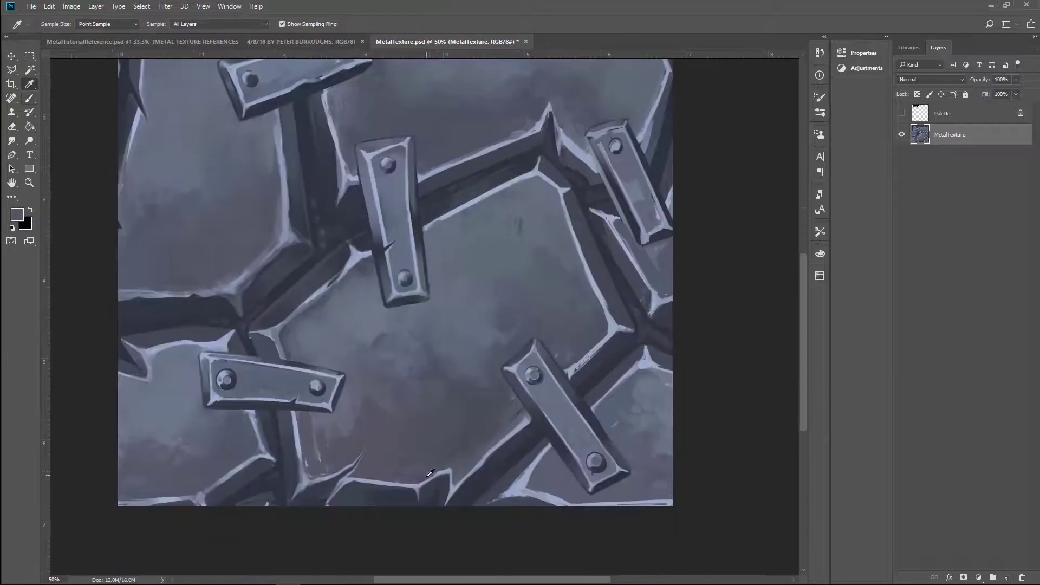
{"action": "left_click", "coordinate": [387, 433], "text": "alt"}
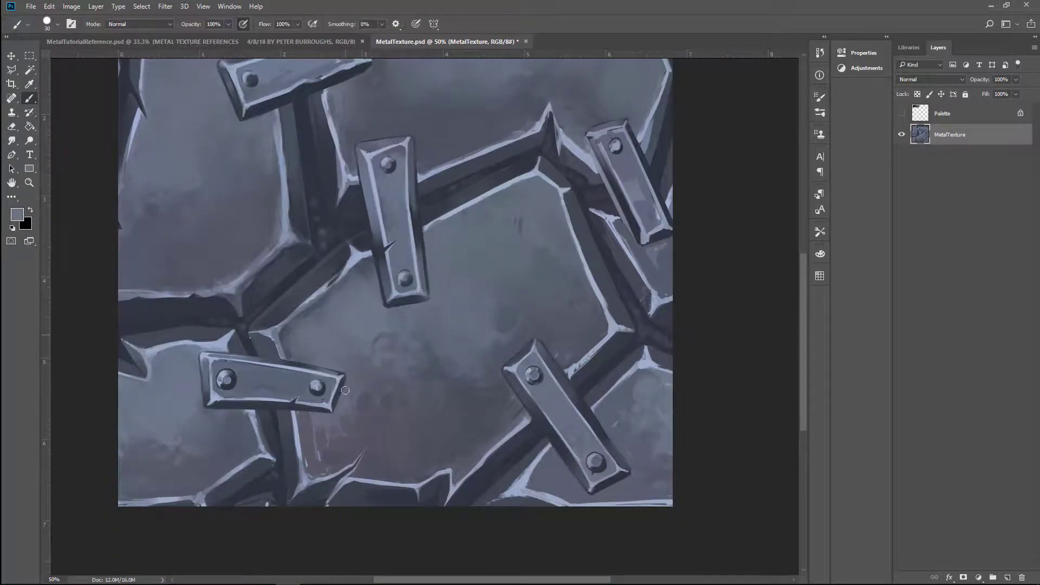
{"action": "key", "text": "bracketleft"}
{"action": "left_click", "coordinate": [639, 325], "text": "alt"}
{"action": "key", "text": "bracketleft"}
{"action": "key", "text": "bracketleft"}
{"action": "key", "text": "bracketleft"}
{"action": "key", "text": "bracketleft"}
{"action": "key", "text": "bracketleft"}
{"action": "key", "text": "bracketleft"}
{"action": "key", "text": "bracketleft"}
{"action": "key", "text": "bracketleft"}
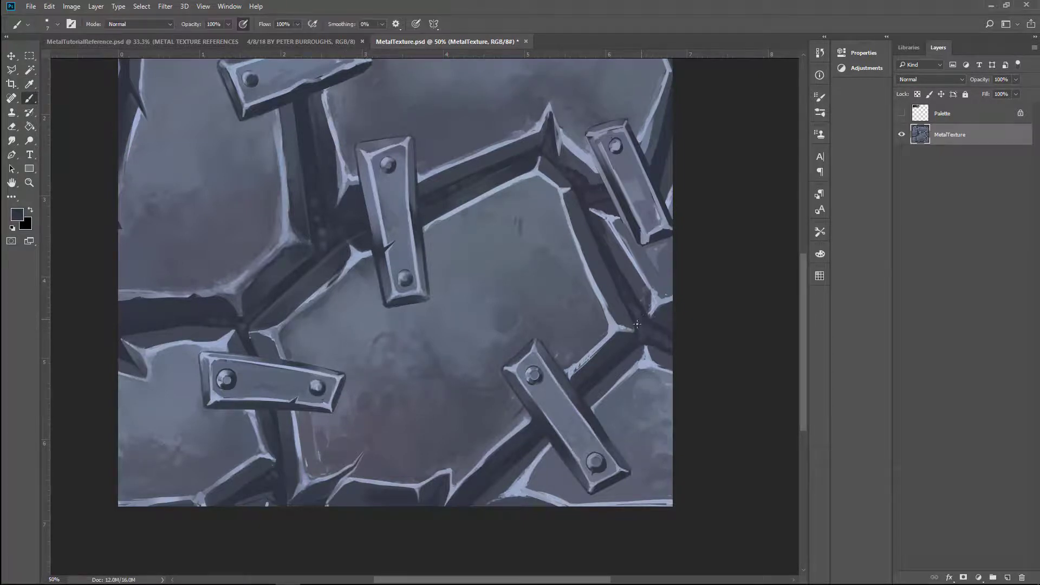
{"action": "left_click", "coordinate": [211, 427], "text": "alt"}
{"action": "key", "text": "bracketright"}
{"action": "key", "text": "bracketright"}
{"action": "key", "text": "bracketright"}
{"action": "key", "text": "bracketright"}
{"action": "key", "text": "bracketright"}
- Paint light highlights along the plate edge and the neighbouring seam edge
{"action": "key", "text": "ctrl+equal"}
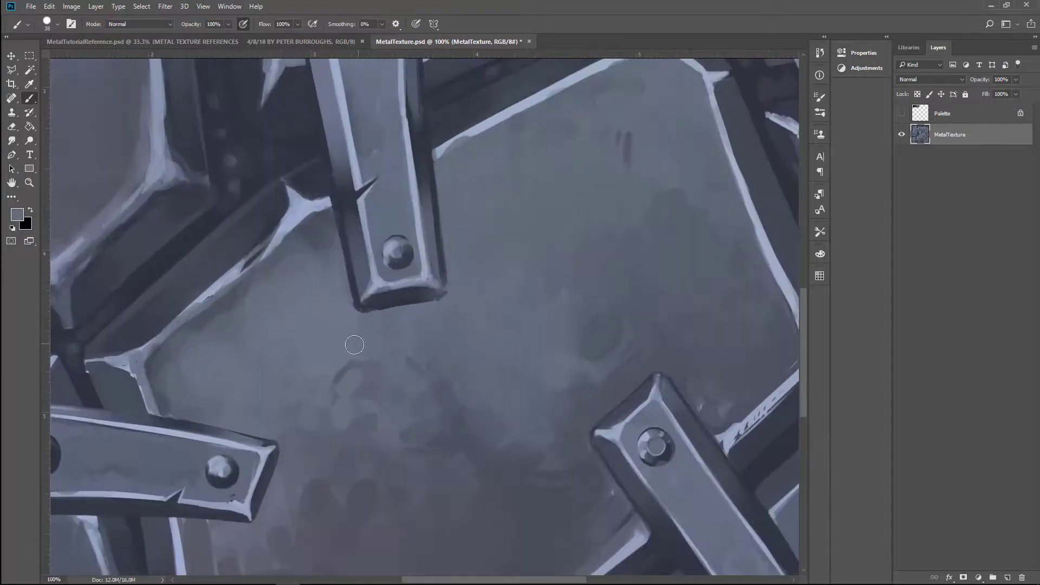
{"action": "left_click", "coordinate": [258, 267], "text": "alt"}
{"action": "mouse_move", "coordinate": [281, 244]}
{"action": "left_mouse_down"}
{"action": "mouse_move", "coordinate": [316, 212]}
{"action": "mouse_move", "coordinate": [207, 328]}
{"action": "left_mouse_up"}
{"action": "key", "text": "bracketleft"}
{"action": "key", "text": "bracketleft"}
{"action": "key", "text": "bracketleft"}
{"action": "key", "text": "bracketleft"}
{"action": "key", "text": "bracketleft"}
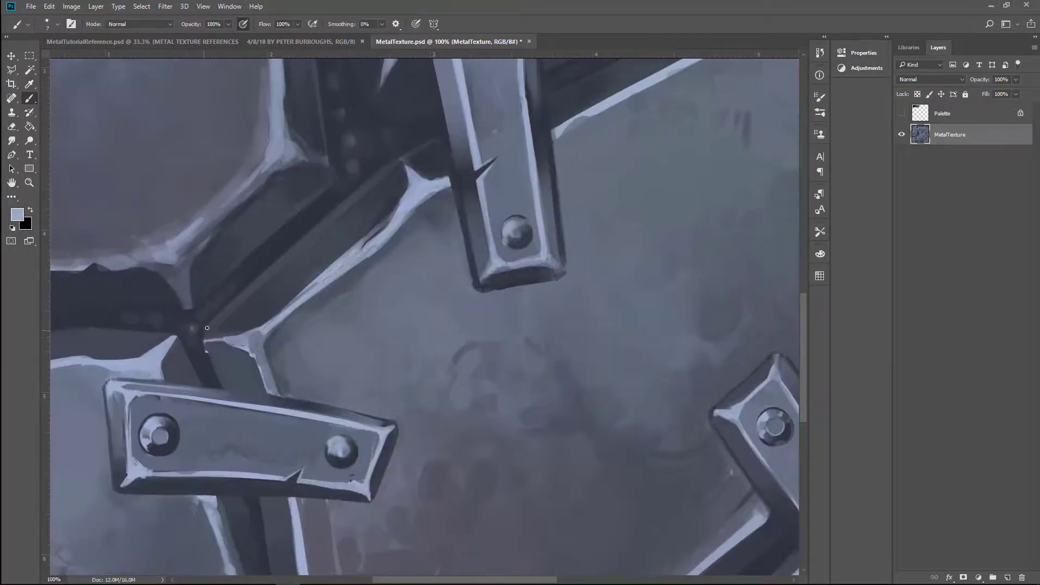
{"action": "left_click", "coordinate": [180, 328], "text": "alt"}
{"action": "mouse_move", "coordinate": [238, 198]}
{"action": "left_mouse_down"}
{"action": "mouse_move", "coordinate": [343, 247]}
{"action": "mouse_move", "coordinate": [386, 212]}
{"action": "left_mouse_up"}
{"action": "key", "text": "bracketright"}
{"action": "left_click", "coordinate": [343, 247], "text": "alt"}
{"action": "left_click", "coordinate": [285, 292], "text": "alt"}
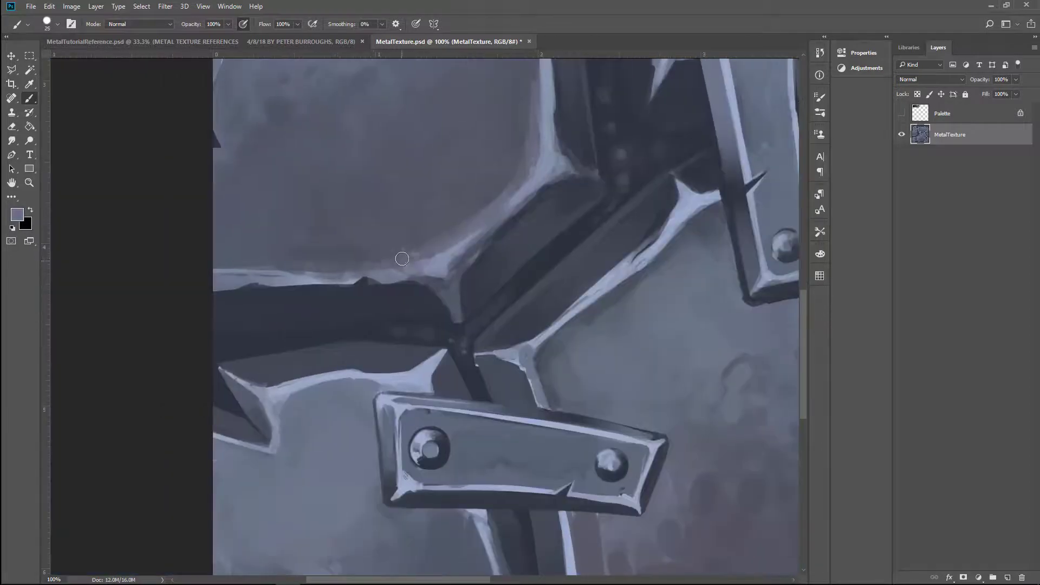
{"action": "left_click_drag", "start_coordinate": [198, 283], "coordinate": [363, 247]}
{"action": "left_click", "coordinate": [363, 247], "text": "alt"}
- Paint dark and light strokes along the pillar edge and repaint its fine edge highlight
{"action": "scroll", "coordinate": [363, 247], "scroll_direction": "down", "scroll_amount": 4}
{"action": "scroll", "coordinate": [420, 297], "scroll_direction": "up", "scroll_amount": 4}
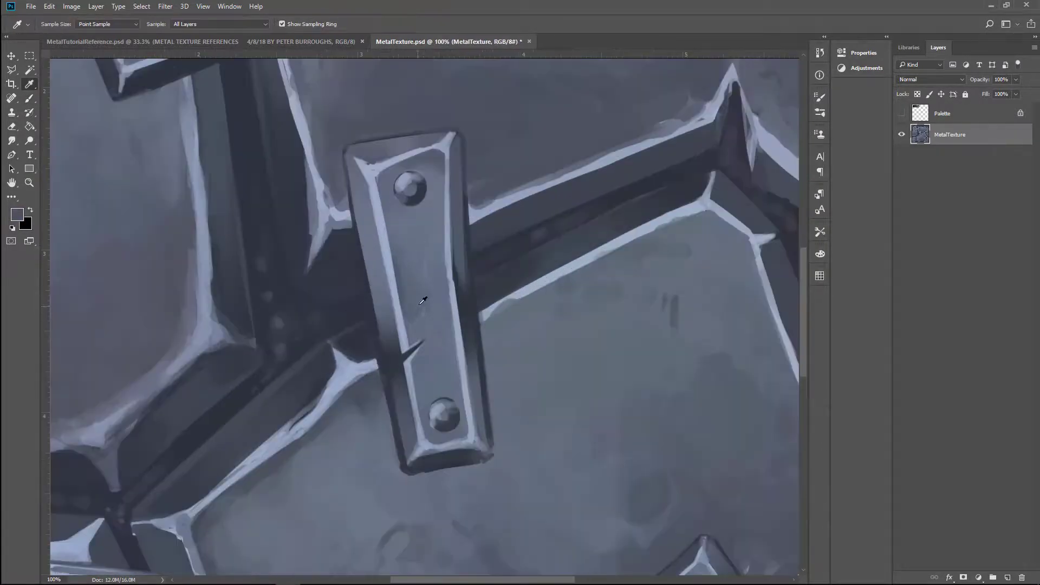
{"action": "mouse_move", "coordinate": [427, 265]}
{"action": "left_mouse_down"}
{"action": "mouse_move", "coordinate": [431, 382]}
{"action": "mouse_move", "coordinate": [441, 313]}
{"action": "mouse_move", "coordinate": [432, 342]}
{"action": "left_mouse_up"}
{"action": "left_click", "coordinate": [436, 303], "text": "alt"}
{"action": "left_click", "coordinate": [417, 352], "text": "alt"}
{"action": "left_click", "coordinate": [452, 311], "text": "alt"}
{"action": "key", "text": "bracketleft"}
{"action": "key", "text": "bracketleft"}
{"action": "key", "text": "bracketleft"}
{"action": "key", "text": "bracketleft"}
{"action": "key", "text": "bracketleft"}
{"action": "key", "text": "bracketleft"}
{"action": "key", "text": "bracketleft"}
{"action": "mouse_move", "coordinate": [432, 379]}
{"action": "left_mouse_down"}
{"action": "mouse_move", "coordinate": [438, 333]}
{"action": "mouse_move", "coordinate": [441, 342]}
{"action": "left_mouse_up"}
{"action": "left_click", "coordinate": [436, 352], "text": "alt"}
{"action": "left_click_drag", "start_coordinate": [437, 336], "coordinate": [428, 379]}
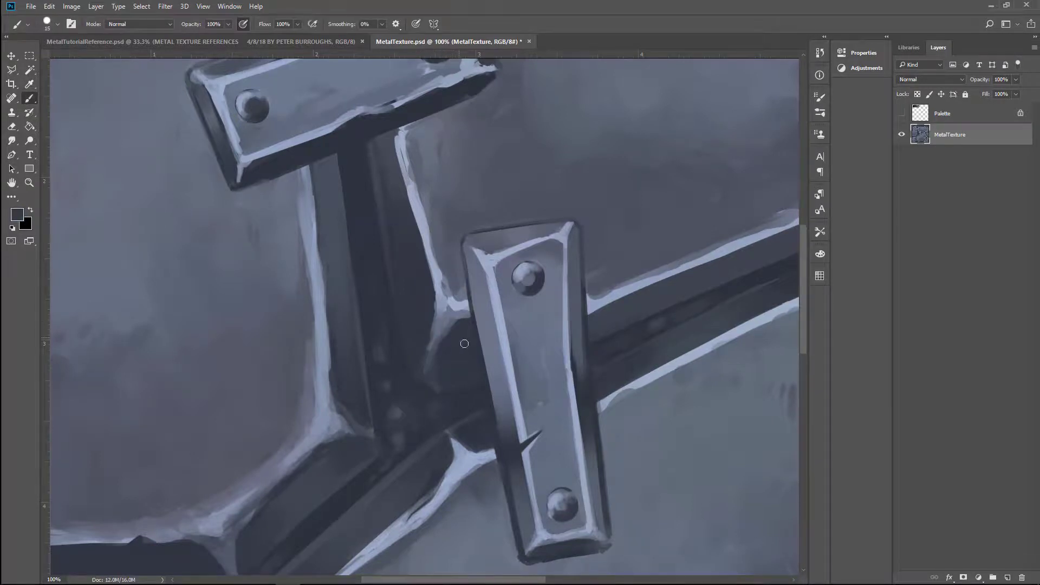
{"action": "left_click", "coordinate": [447, 297], "text": "alt"}
{"action": "left_click_drag", "start_coordinate": [462, 314], "coordinate": [442, 273]}
- Highlight the bracket's lower edge and add a dark shadow past the bracket's end
{"action": "scroll", "coordinate": [431, 248], "scroll_direction": "up", "scroll_amount": 3}
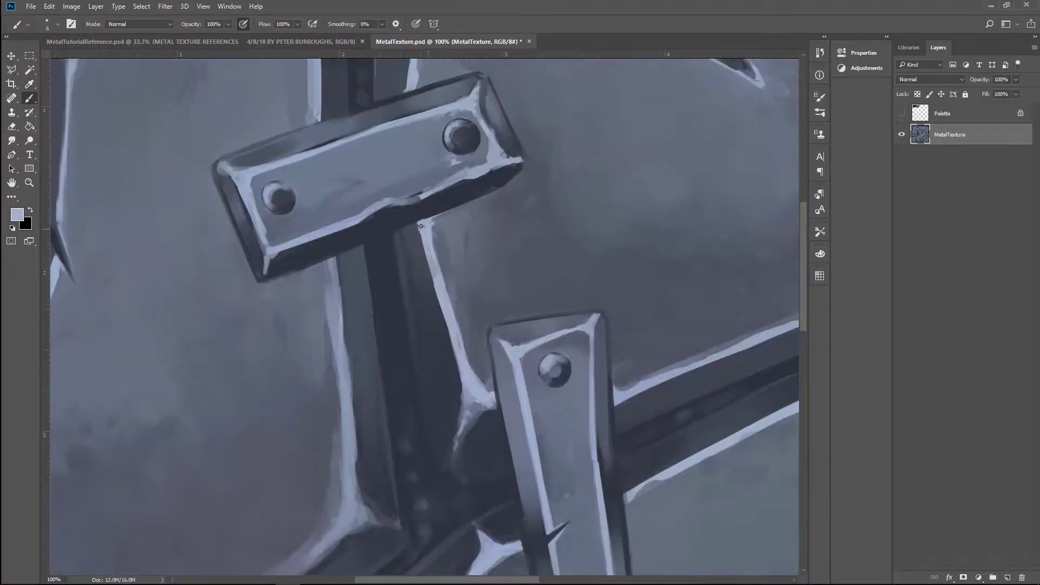
{"action": "left_click_drag", "start_coordinate": [421, 225], "coordinate": [424, 249]}
{"action": "left_click", "coordinate": [509, 180], "text": "alt"}
{"action": "key", "text": "bracketright"}
{"action": "key", "text": "bracketright"}
{"action": "key", "text": "bracketright"}
{"action": "key", "text": "bracketright"}
{"action": "key", "text": "bracketright"}
{"action": "mouse_move", "coordinate": [542, 163]}
{"action": "left_mouse_down"}
{"action": "mouse_move", "coordinate": [420, 221]}
{"action": "mouse_move", "coordinate": [530, 165]}
{"action": "left_mouse_up"}
{"action": "left_click", "coordinate": [514, 156], "text": "alt"}
{"action": "key", "text": "bracketleft"}
{"action": "key", "text": "bracketleft"}
{"action": "key", "text": "bracketleft"}
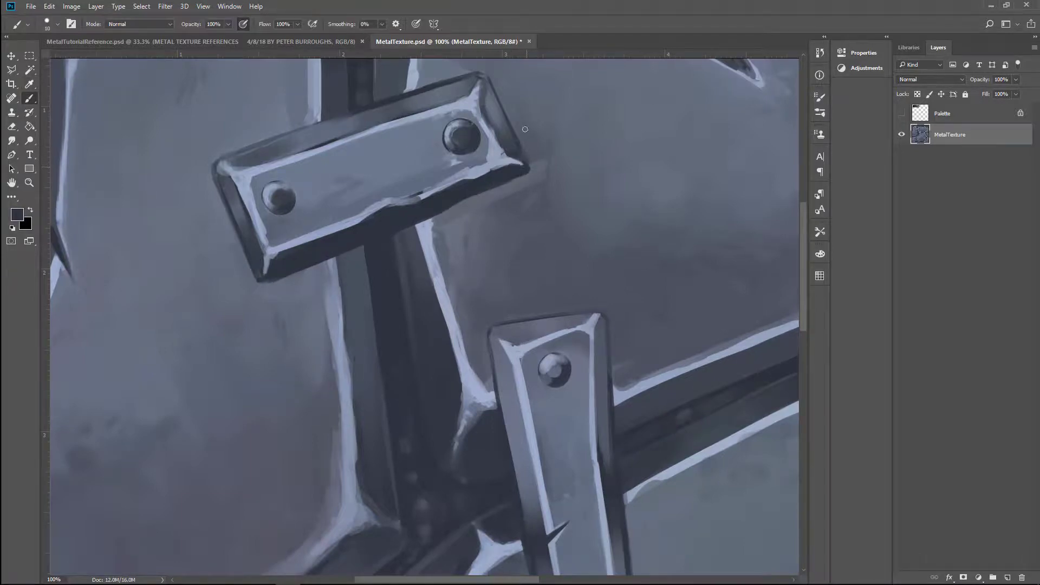
{"action": "left_click", "coordinate": [527, 157], "text": "alt"}
- Add small light scratch strokes on the upper-left plate with a fine brush
{"action": "left_click_drag", "start_coordinate": [546, 195], "coordinate": [665, 336]}
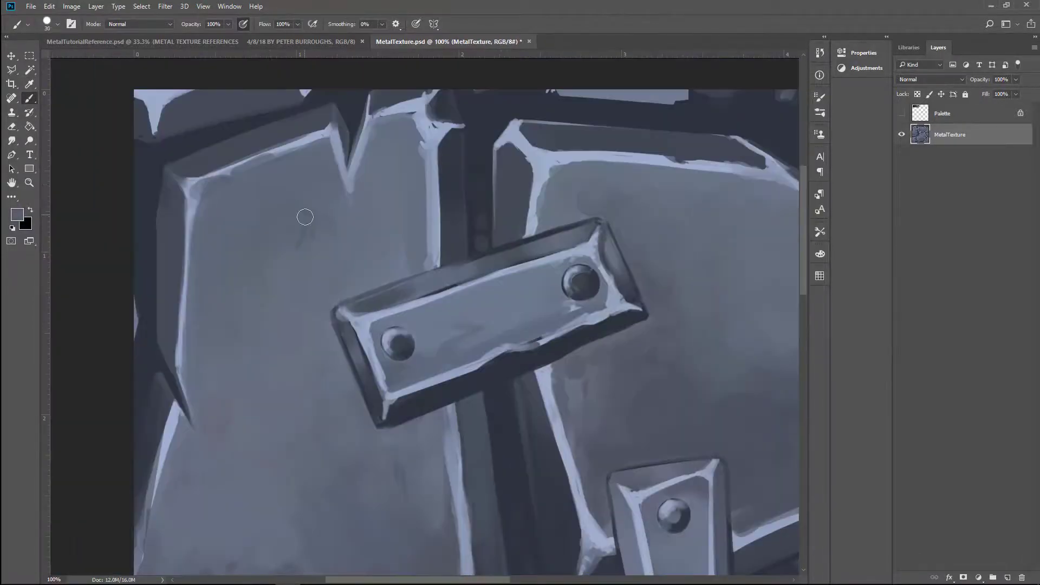
{"action": "key", "text": "bracketleft"}
{"action": "key", "text": "bracketleft"}
{"action": "key", "text": "bracketleft"}
{"action": "key", "text": "bracketleft"}
{"action": "key", "text": "bracketleft"}
{"action": "left_click_drag", "start_coordinate": [303, 227], "coordinate": [301, 247]}
{"action": "key", "text": "ctrl+plus"}
{"action": "left_click_drag", "start_coordinate": [295, 198], "coordinate": [312, 241]}
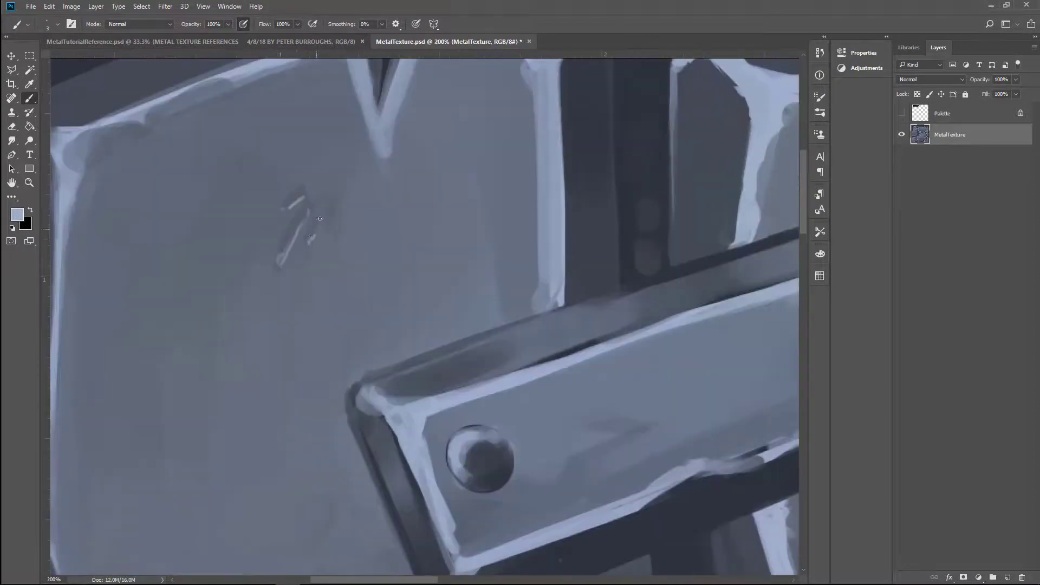
{"action": "key", "text": "ctrl+1"}
{"action": "key", "text": "ctrl+plus"}
{"action": "key", "text": "ctrl+minus"}
{"action": "key", "text": "ctrl+minus"}
{"action": "key", "text": "bracketright"}
{"action": "key", "text": "bracketright"}
{"action": "key", "text": "bracketright"}
{"action": "key", "text": "bracketright"}
{"action": "key", "text": "bracketright"}
{"action": "key", "text": "bracketright"}
{"action": "key", "text": "bracketright"}
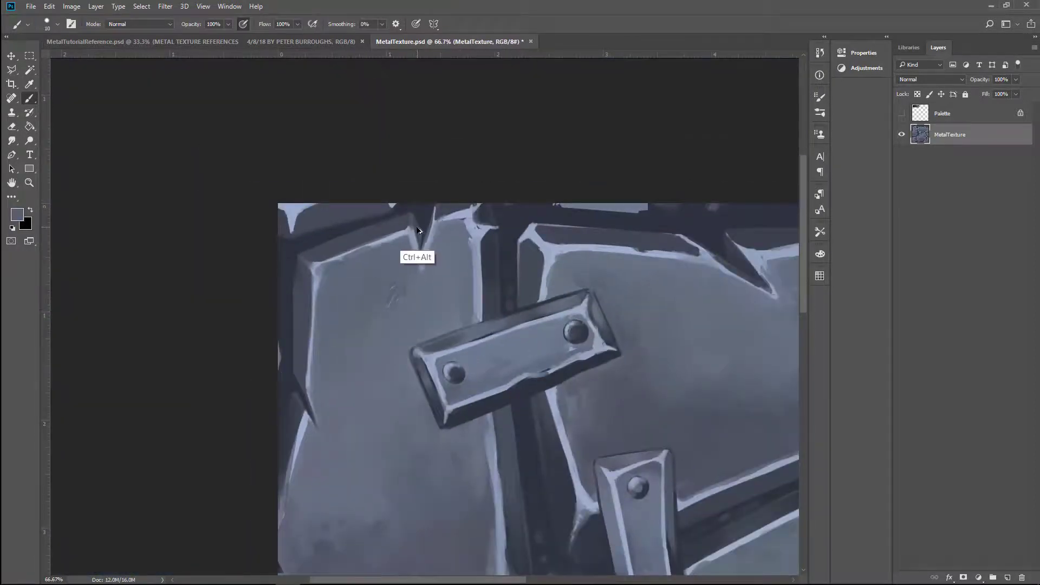
- Sample lighter and darker plate colours and fine-tune the foreground colour in the picker
{"action": "mouse_move", "coordinate": [419, 286]}
{"action": "left_mouse_down"}
{"action": "mouse_move", "coordinate": [439, 215]}
{"action": "mouse_move", "coordinate": [366, 164]}
{"action": "left_mouse_up"}
{"action": "key", "text": "bracketleft"}
{"action": "key", "text": "bracketleft"}
{"action": "key", "text": "bracketleft"}
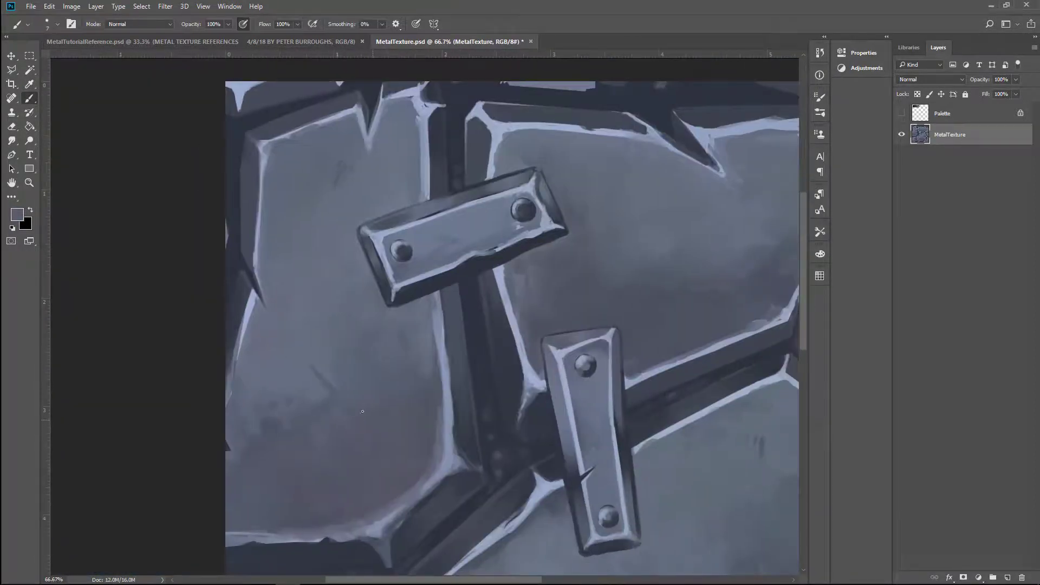
{"action": "key", "text": "bracketright"}
{"action": "key", "text": "bracketright"}
{"action": "key", "text": "bracketright"}
{"action": "key", "text": "bracketright"}
{"action": "key", "text": "bracketright"}
{"action": "left_click", "coordinate": [300, 353], "text": "alt"}
{"action": "key", "text": "ctrl+minus"}
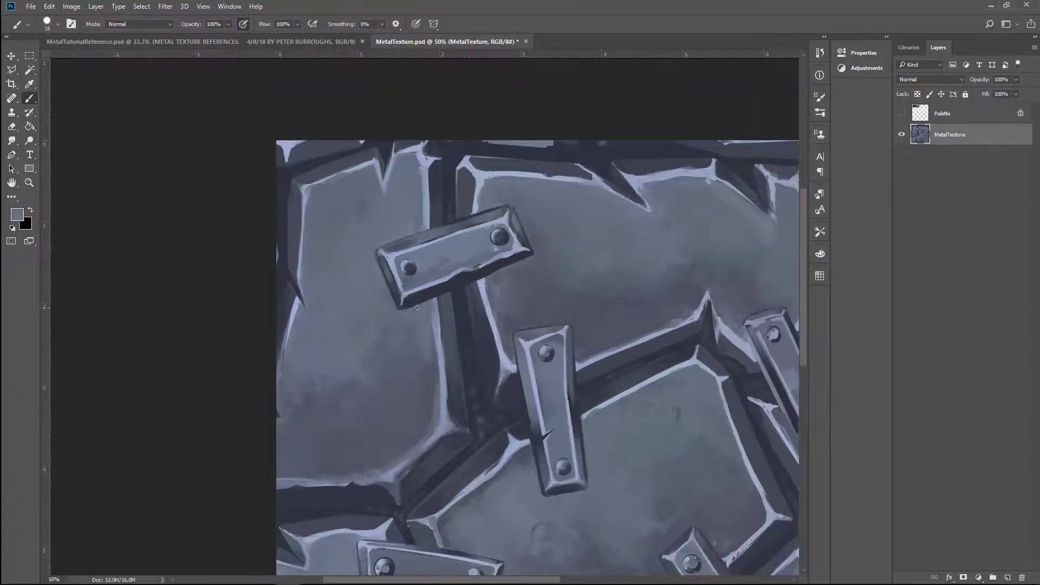
{"action": "left_click_drag", "start_coordinate": [416, 307], "coordinate": [350, 320]}
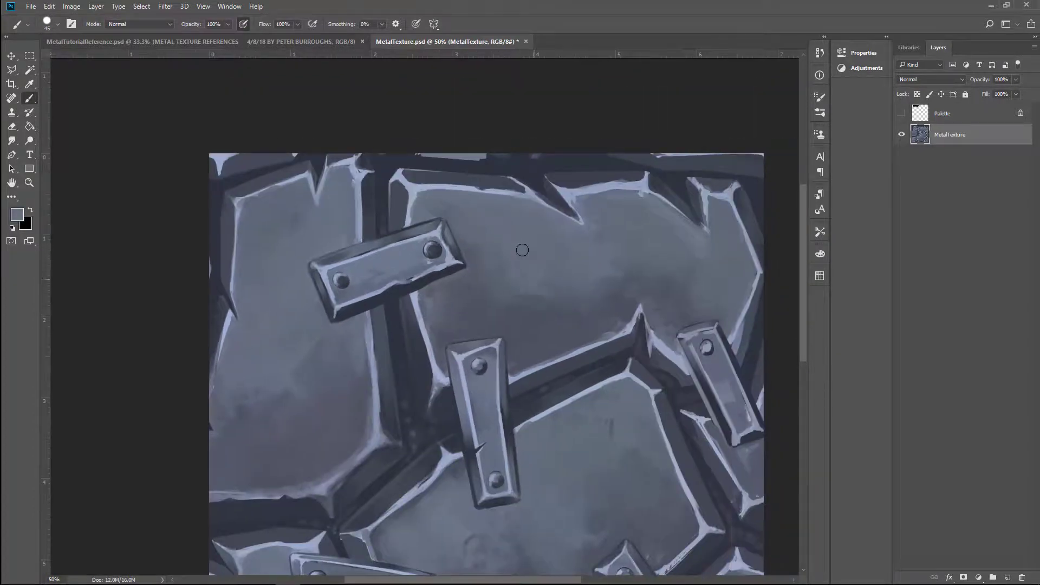
{"action": "left_click", "coordinate": [680, 254], "text": "alt"}
{"action": "key", "text": "ctrl+minus"}
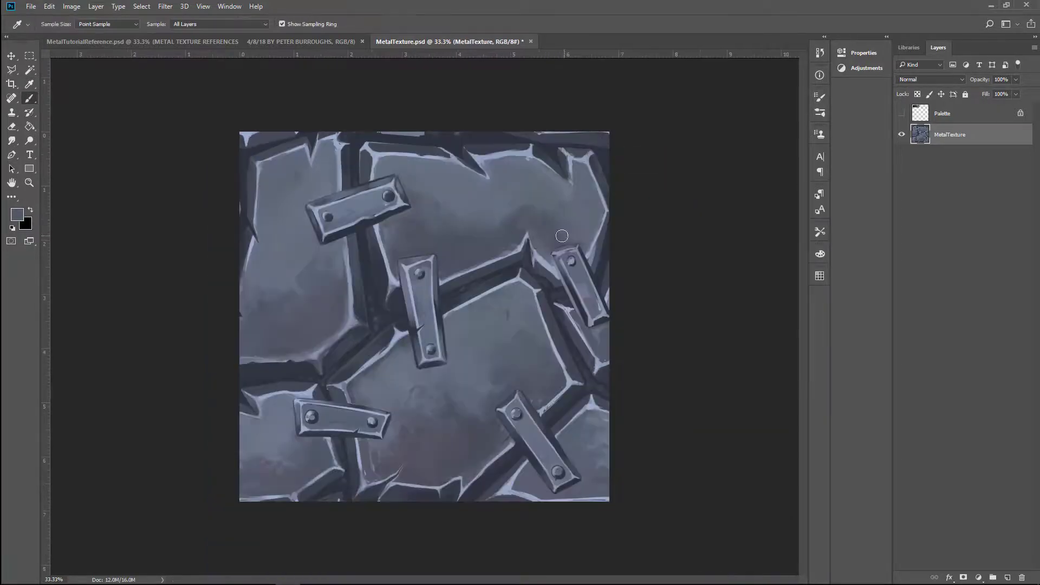
{"action": "left_click", "coordinate": [586, 211], "text": "alt"}
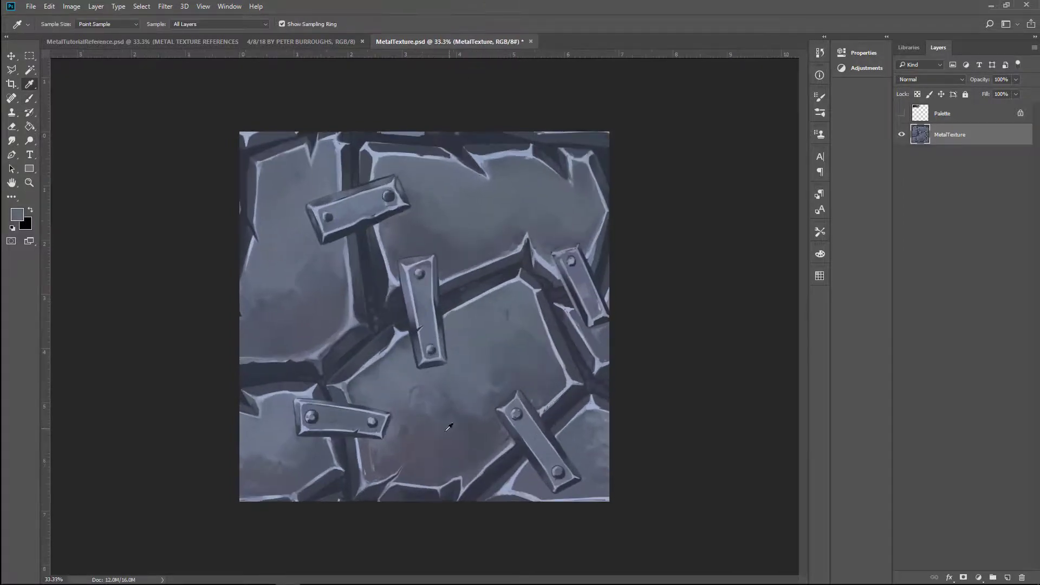
{"action": "key", "text": "ctrl+plus"}
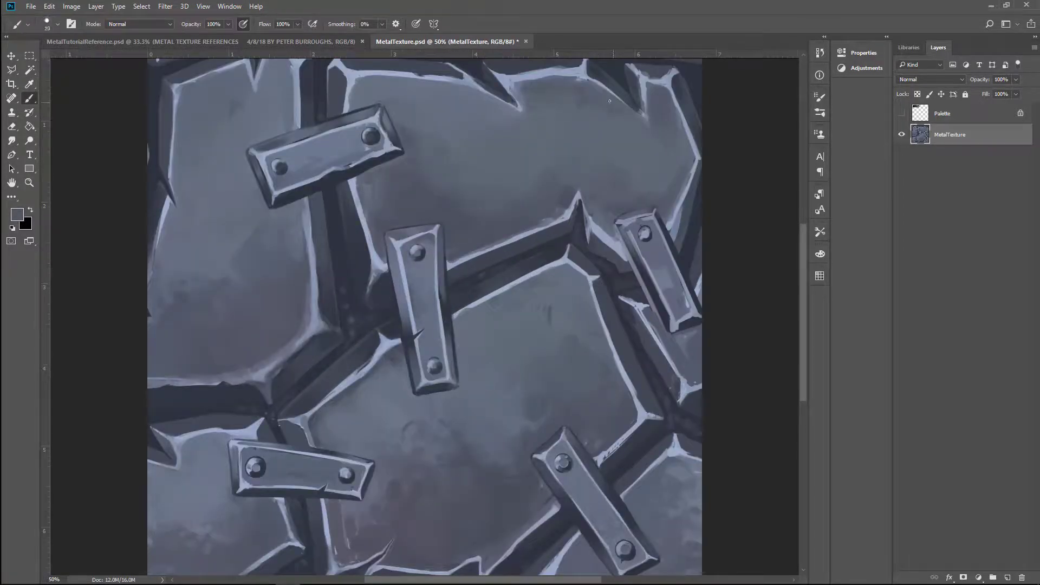
{"action": "key", "text": "ctrl+plus"}
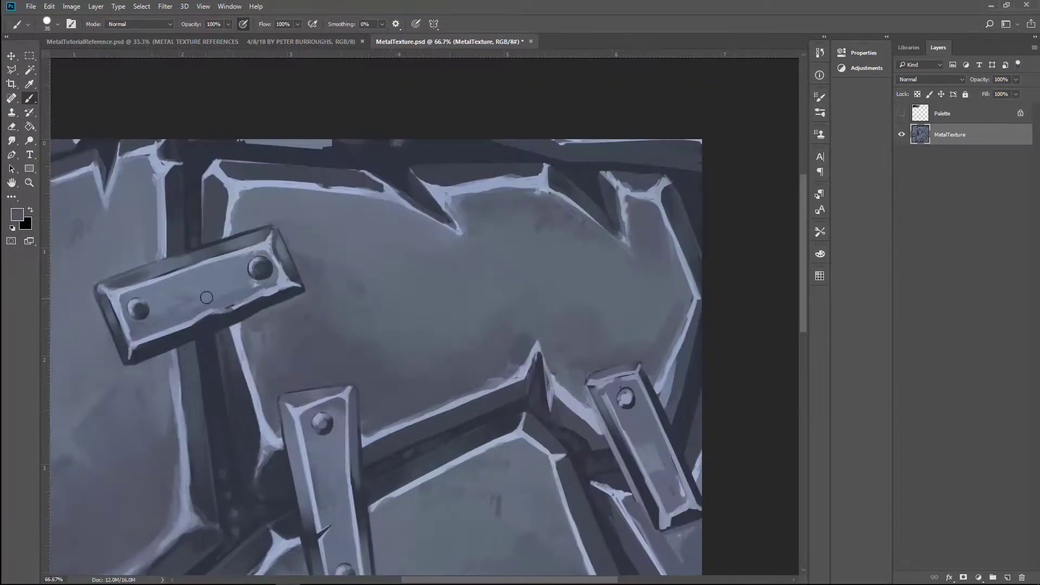
{"action": "left_click", "coordinate": [17, 215]}
{"action": "left_click", "coordinate": [755, 190]}
- Paint a light stroke on the upper plate using a sampled plate colour
{"action": "key", "text": "ctrl+minus"}
{"action": "key", "text": "ctrl+minus"}
{"action": "key", "text": "ctrl+plus"}
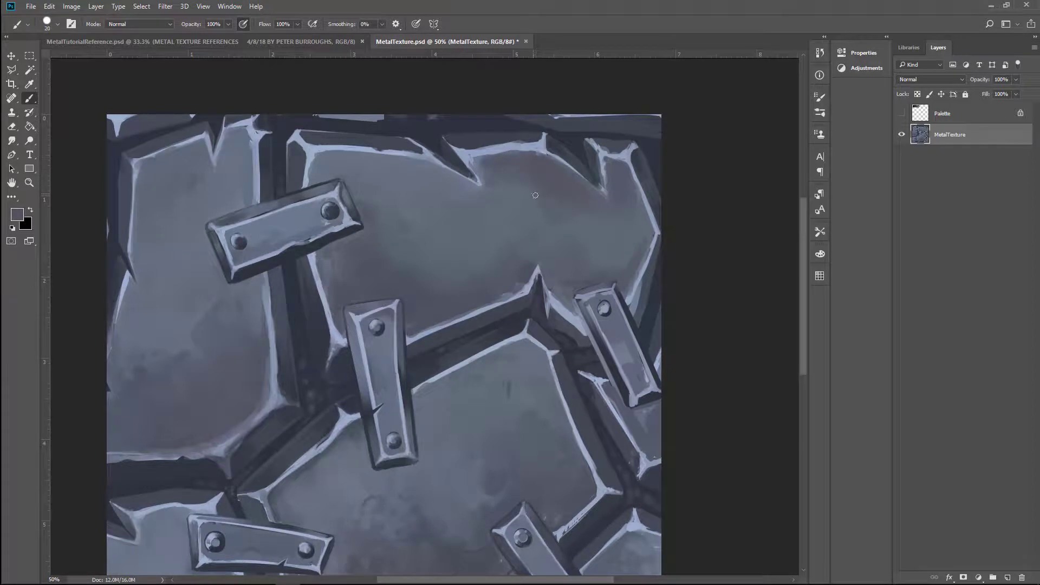
{"action": "left_click", "coordinate": [535, 172], "text": "alt"}
{"action": "left_click", "coordinate": [531, 173], "text": "alt"}
{"action": "mouse_move", "coordinate": [541, 162]}
{"action": "left_mouse_down"}
{"action": "mouse_move", "coordinate": [555, 180]}
{"action": "mouse_move", "coordinate": [524, 188]}
{"action": "left_mouse_up"}
{"action": "key", "text": "ctrl+minus"}
{"action": "key", "text": "ctrl+plus"}
- Darken the top plate's edge and the right-hand plate edge with dark shadow strokes
{"action": "key", "text": "bracketright"}
{"action": "key", "text": "bracketright"}
{"action": "key", "text": "bracketright"}
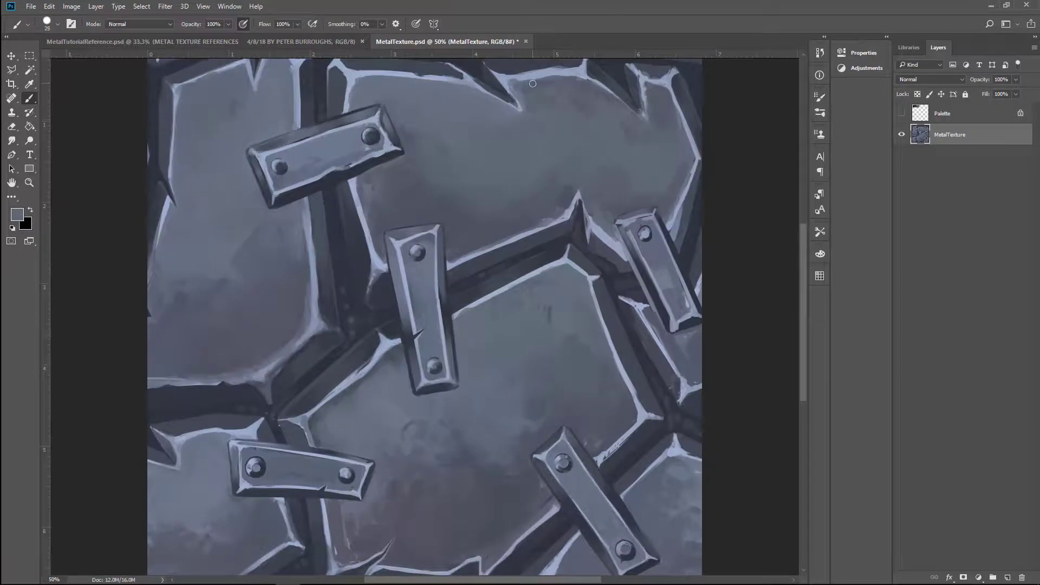
{"action": "left_click_drag", "start_coordinate": [532, 83], "coordinate": [507, 80]}
{"action": "key", "text": "bracketleft"}
{"action": "left_click", "coordinate": [523, 238], "text": "alt"}
{"action": "left_click_drag", "start_coordinate": [592, 233], "coordinate": [623, 254]}
{"action": "key", "text": "bracketright"}
{"action": "left_click_drag", "start_coordinate": [678, 239], "coordinate": [690, 141]}
- Darken the beam edges below the top plate, at the lower junction, and along the right, bottom and left
{"action": "left_click_drag", "start_coordinate": [352, 183], "coordinate": [374, 282]}
{"action": "left_click_drag", "start_coordinate": [306, 203], "coordinate": [317, 314]}
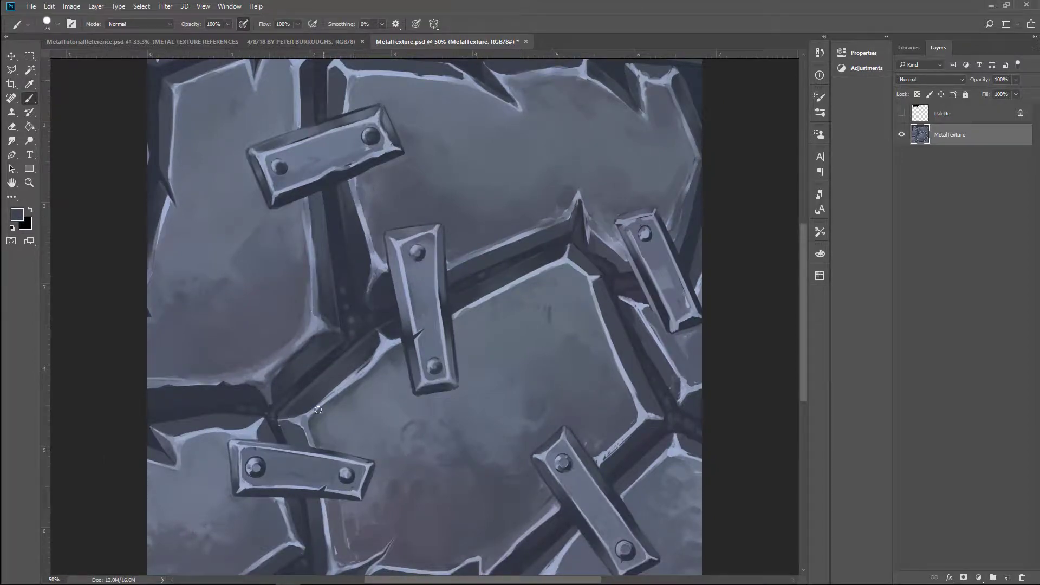
{"action": "left_click_drag", "start_coordinate": [341, 382], "coordinate": [301, 422]}
{"action": "left_click_drag", "start_coordinate": [395, 336], "coordinate": [366, 371]}
{"action": "scroll", "coordinate": [377, 566], "scroll_direction": "down", "scroll_amount": 3}
{"action": "scroll", "coordinate": [435, 491], "scroll_direction": "right", "scroll_amount": 2}
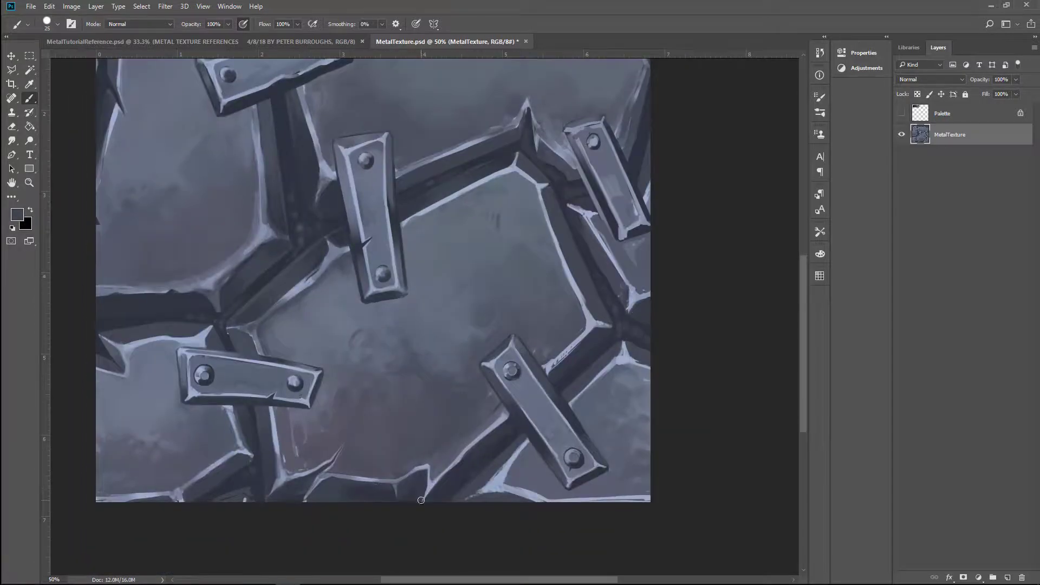
{"action": "mouse_move", "coordinate": [420, 500]}
{"action": "left_mouse_down"}
{"action": "mouse_move", "coordinate": [593, 322]}
{"action": "mouse_move", "coordinate": [546, 205]}
{"action": "mouse_move", "coordinate": [644, 298]}
{"action": "left_mouse_up"}
{"action": "mouse_move", "coordinate": [607, 369]}
{"action": "left_mouse_down"}
{"action": "mouse_move", "coordinate": [488, 485]}
{"action": "mouse_move", "coordinate": [532, 492]}
{"action": "left_mouse_up"}
{"action": "mouse_move", "coordinate": [210, 470]}
{"action": "left_mouse_down"}
{"action": "mouse_move", "coordinate": [173, 498]}
{"action": "mouse_move", "coordinate": [106, 497]}
{"action": "left_mouse_up"}
{"action": "left_click_drag", "start_coordinate": [178, 341], "coordinate": [117, 349]}
{"action": "key", "text": "ctrl+minus"}
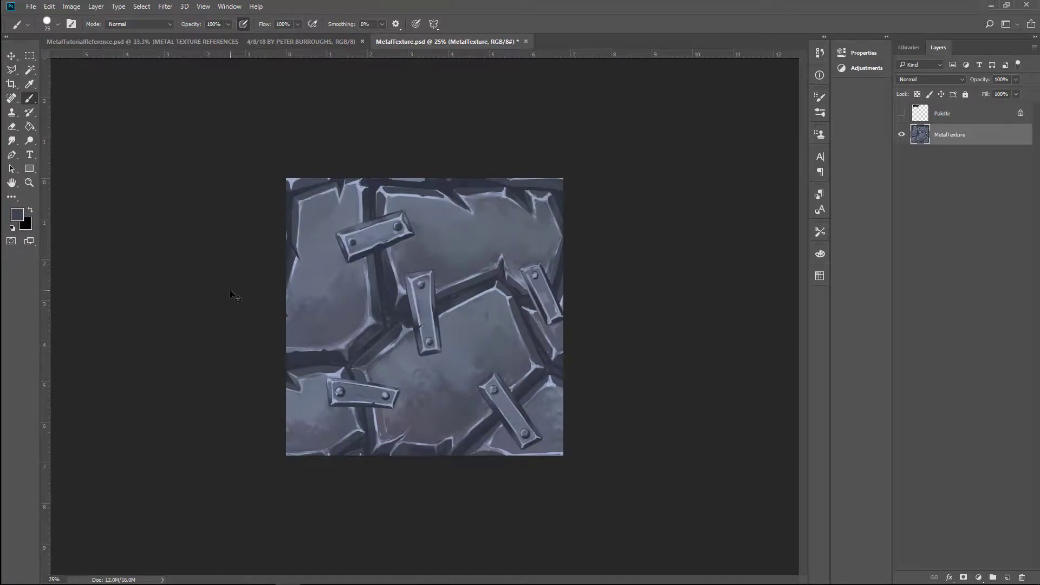
{"action": "scroll", "coordinate": [371, 228], "scroll_direction": "up", "scroll_amount": 4}
- Repaint the left and right bracket rivets with dark, light and mid-grey fills, adding a light ring
{"action": "left_click", "coordinate": [271, 233], "text": "alt"}
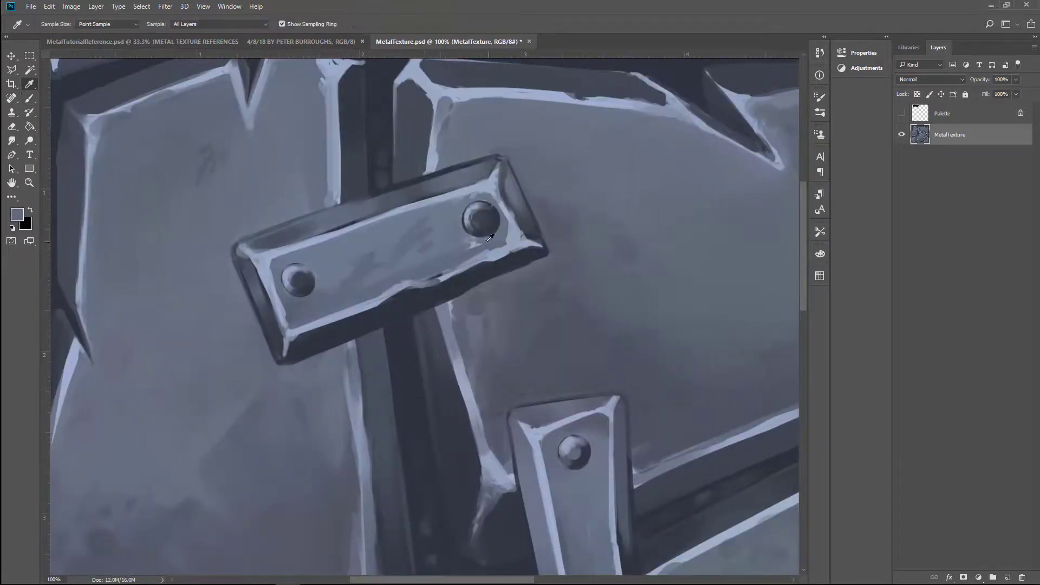
{"action": "scroll", "coordinate": [489, 237], "scroll_direction": "up", "scroll_amount": 2}
{"action": "left_click", "coordinate": [222, 330]}
{"action": "left_click", "coordinate": [586, 207]}
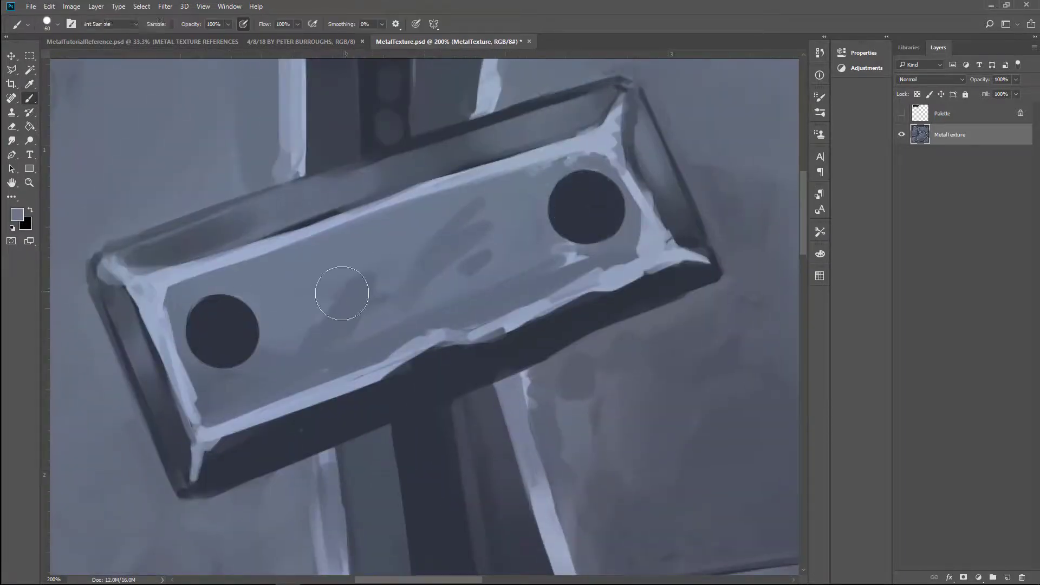
{"action": "left_click", "coordinate": [222, 331]}
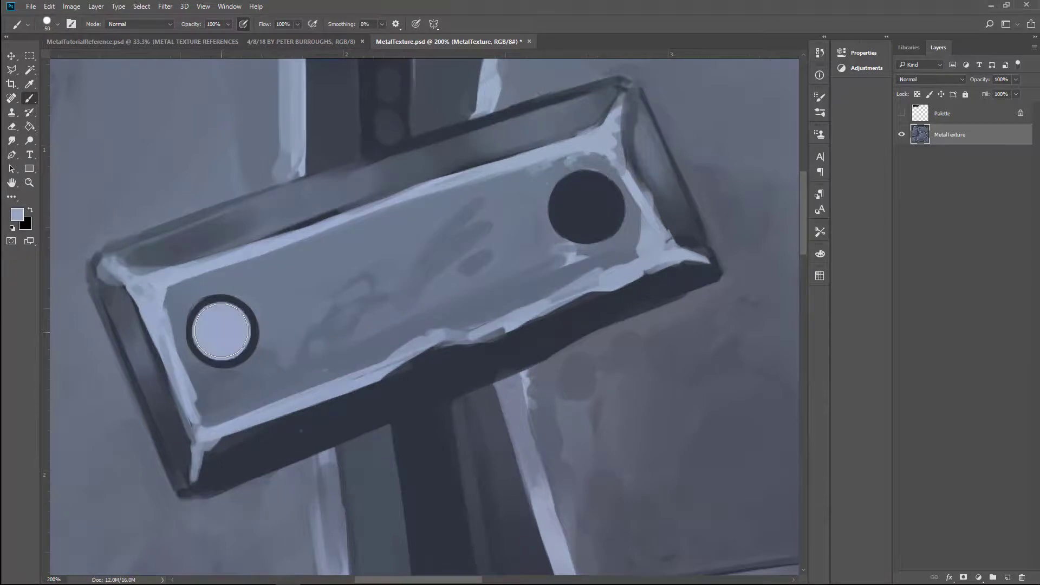
{"action": "left_click", "coordinate": [586, 207]}
{"action": "left_click", "coordinate": [222, 331]}
{"action": "left_click", "coordinate": [586, 206]}
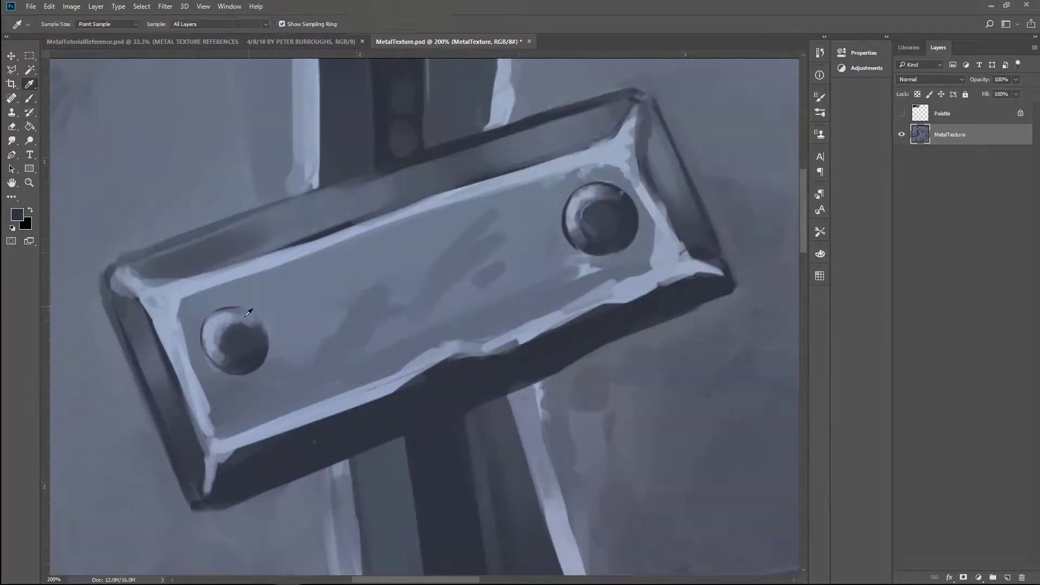
{"action": "left_click", "coordinate": [249, 313], "text": "alt"}
{"action": "mouse_move", "coordinate": [231, 355]}
{"action": "left_mouse_down"}
{"action": "mouse_move", "coordinate": [253, 347]}
{"action": "mouse_move", "coordinate": [233, 341]}
{"action": "left_mouse_up"}
- Lighten the right rivet's dark centre and touch up the left rivet with small strokes
{"action": "key", "text": "bracketright"}
{"action": "key", "text": "bracketright"}
{"action": "key", "text": "bracketright"}
{"action": "key", "text": "bracketright"}
{"action": "key", "text": "bracketright"}
{"action": "key", "text": "bracketright"}
{"action": "key", "text": "bracketright"}
{"action": "key", "text": "bracketright"}
{"action": "key", "text": "bracketright"}
{"action": "key", "text": "bracketright"}
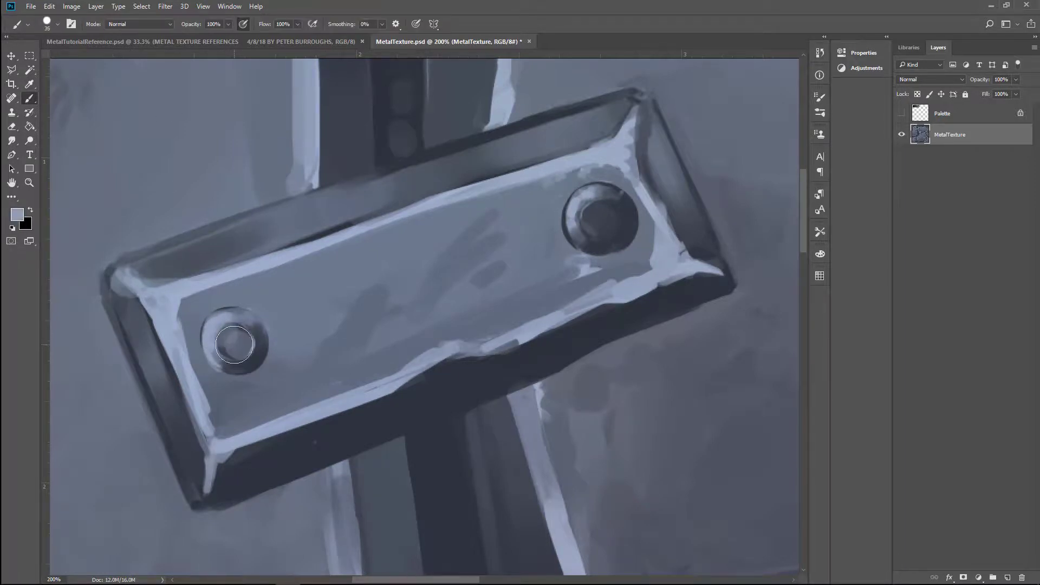
{"action": "left_click_drag", "start_coordinate": [593, 208], "coordinate": [607, 224]}
{"action": "key", "text": "bracketleft"}
{"action": "key", "text": "bracketleft"}
{"action": "key", "text": "bracketleft"}
{"action": "key", "text": "bracketleft"}
{"action": "key", "text": "bracketleft"}
{"action": "key", "text": "bracketleft"}
{"action": "key", "text": "bracketleft"}
{"action": "key", "text": "bracketleft"}
{"action": "key", "text": "bracketleft"}
{"action": "key", "text": "bracketleft"}
{"action": "key", "text": "bracketleft"}
{"action": "left_click", "coordinate": [242, 310], "text": "alt"}
{"action": "left_click", "coordinate": [265, 326], "text": "alt"}
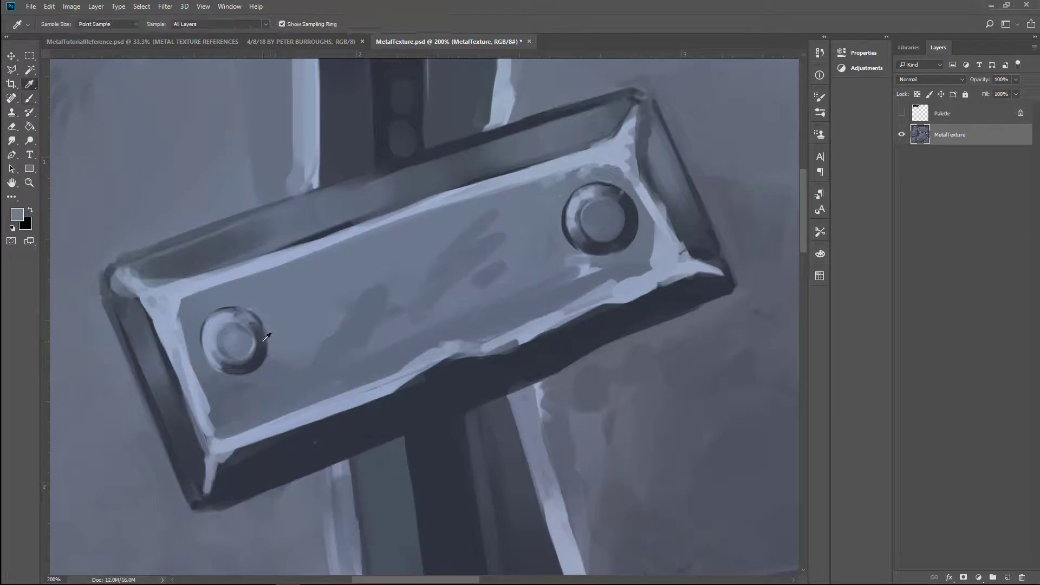
{"action": "left_click_drag", "start_coordinate": [239, 359], "coordinate": [259, 340]}
{"action": "key", "text": "bracketright"}
{"action": "key", "text": "bracketright"}
{"action": "key", "text": "bracketright"}
{"action": "key", "text": "bracketright"}
{"action": "key", "text": "bracketright"}
{"action": "key", "text": "bracketright"}
{"action": "key", "text": "bracketright"}
{"action": "key", "text": "bracketright"}
{"action": "key", "text": "bracketright"}
{"action": "key", "text": "bracketright"}
- Dab light highlights and strokes onto the lower plate's rivet
{"action": "key", "text": "ctrl+minus"}
{"action": "key", "text": "ctrl+minus"}
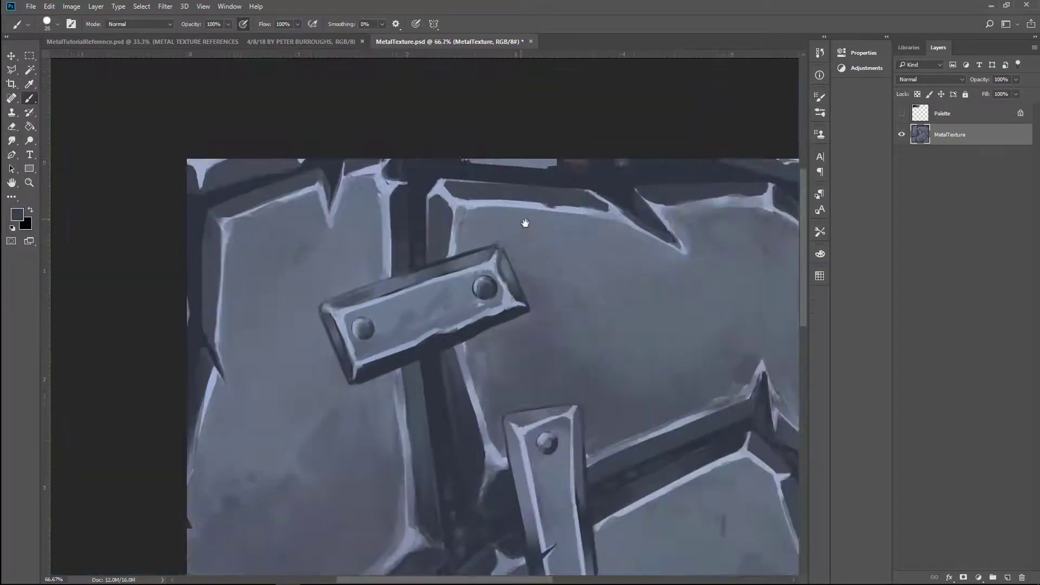
{"action": "scroll", "coordinate": [538, 429], "scroll_direction": "up", "scroll_amount": 2}
{"action": "scroll", "coordinate": [531, 215], "scroll_direction": "up", "scroll_amount": 1}
{"action": "key", "text": "bracketleft"}
{"action": "key", "text": "bracketleft"}
{"action": "key", "text": "bracketleft"}
{"action": "key", "text": "bracketleft"}
{"action": "key", "text": "bracketleft"}
{"action": "key", "text": "bracketleft"}
{"action": "left_click", "coordinate": [530, 215], "text": "alt"}
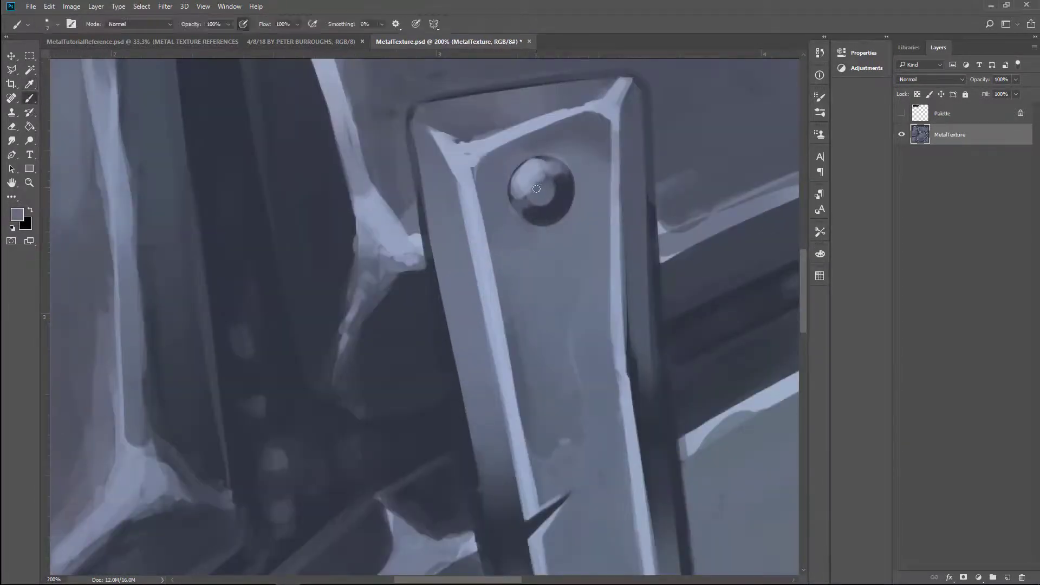
{"action": "key", "text": "bracketright"}
{"action": "key", "text": "bracketright"}
{"action": "key", "text": "bracketright"}
{"action": "left_click_drag", "start_coordinate": [547, 166], "coordinate": [522, 203]}
{"action": "scroll", "coordinate": [533, 325], "scroll_direction": "down", "scroll_amount": 5}
{"action": "left_click", "coordinate": [533, 422], "text": "alt"}
{"action": "left_click_drag", "start_coordinate": [528, 404], "coordinate": [561, 390]}
{"action": "key", "text": "bracketright"}
{"action": "key", "text": "bracketright"}
- Sample darker and lighter plate colours and move to the texture's right edge at 100%
{"action": "key", "text": "ctrl+minus"}
{"action": "scroll", "coordinate": [511, 150], "scroll_direction": "up", "scroll_amount": 5}
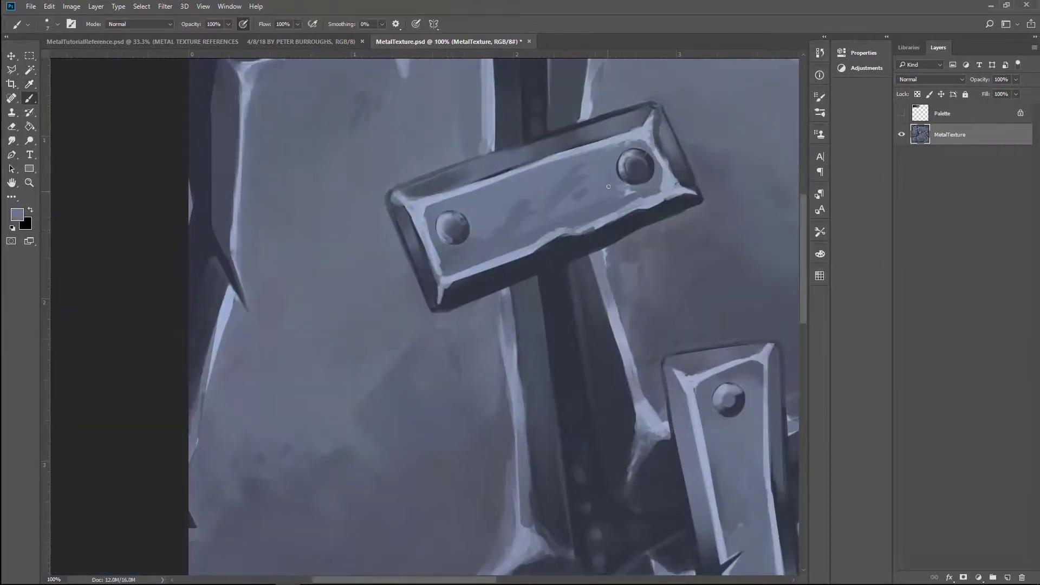
{"action": "key", "text": "bracketright"}
{"action": "key", "text": "bracketright"}
{"action": "key", "text": "bracketright"}
{"action": "left_click", "coordinate": [464, 235], "text": "alt"}
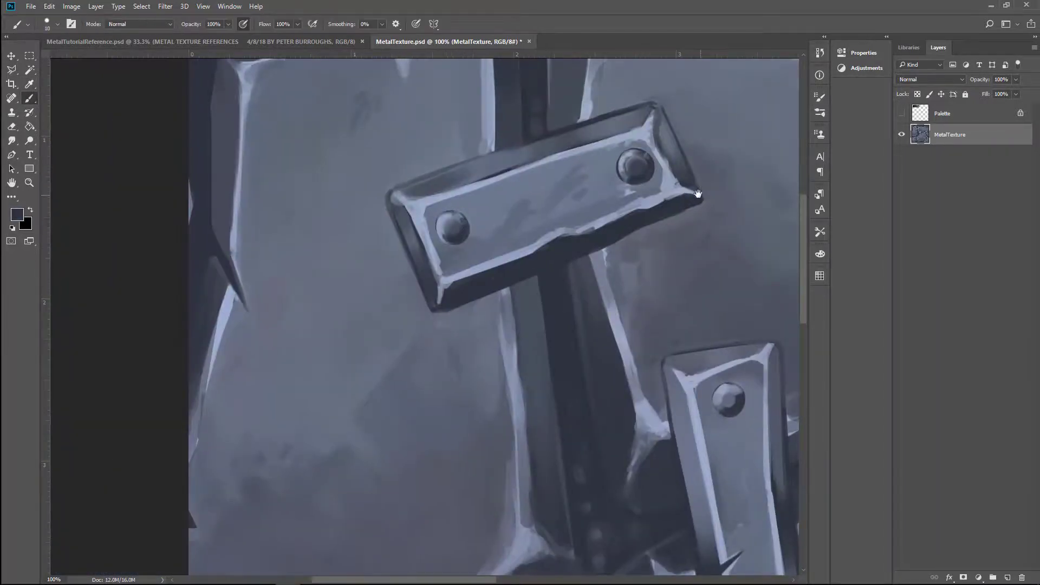
{"action": "scroll", "coordinate": [697, 194], "scroll_direction": "down", "scroll_amount": 10}
{"action": "left_click", "coordinate": [451, 313], "text": "alt"}
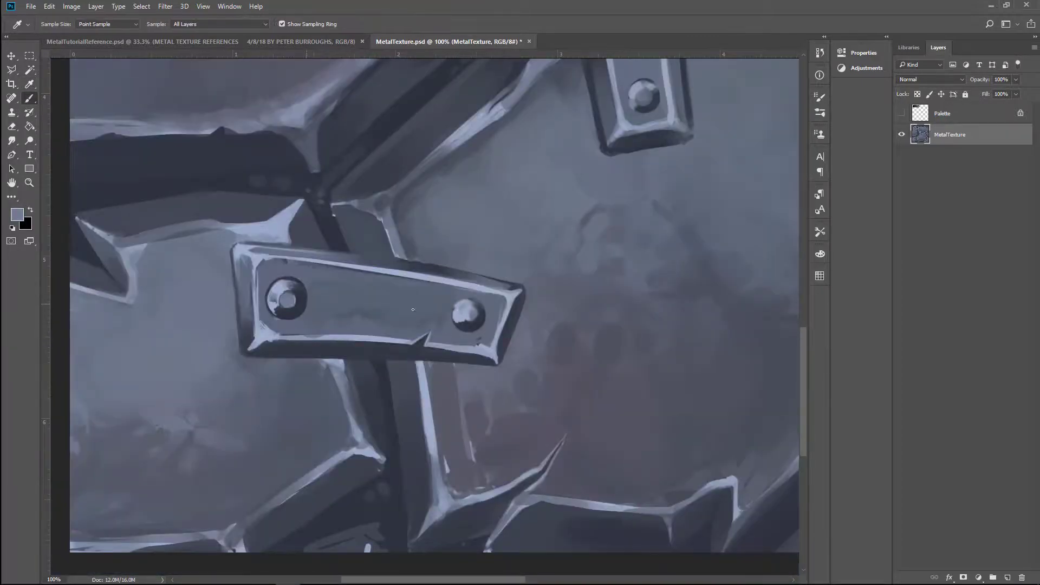
{"action": "key", "text": "bracketright"}
{"action": "key", "text": "bracketright"}
{"action": "key", "text": "bracketright"}
{"action": "key", "text": "bracketright"}
{"action": "key", "text": "bracketright"}
{"action": "key", "text": "bracketright"}
{"action": "key", "text": "bracketright"}
{"action": "key", "text": "ctrl+minus"}
{"action": "mouse_move", "coordinate": [758, 163]}
{"action": "left_mouse_down"}
{"action": "mouse_move", "coordinate": [655, 235]}
{"action": "mouse_move", "coordinate": [580, 235]}
{"action": "left_mouse_up"}
{"action": "key", "text": "ctrl+plus"}
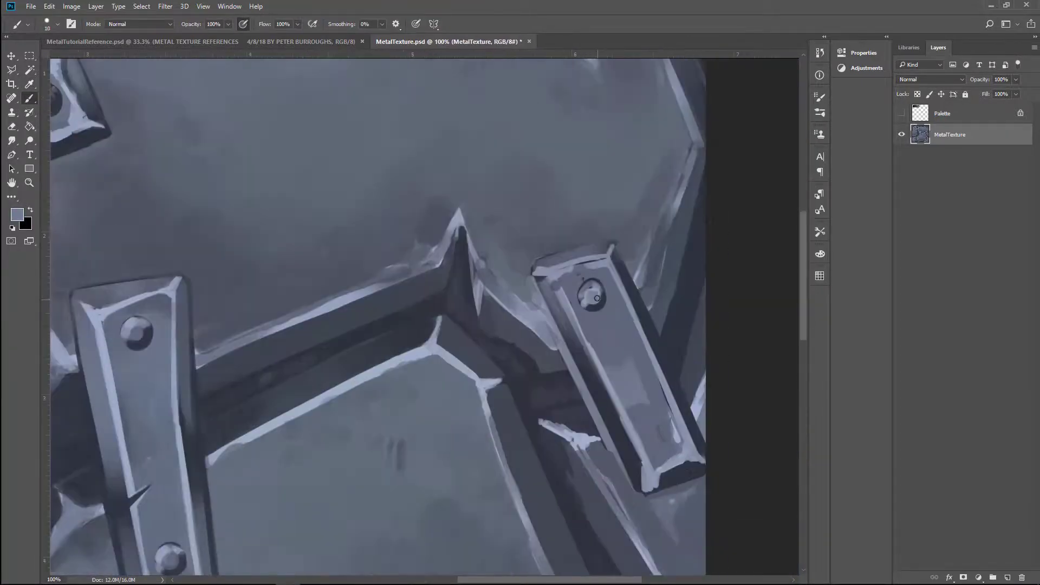
{"action": "key", "text": "bracketleft"}
{"action": "key", "text": "bracketleft"}
{"action": "key", "text": "bracketleft"}
- Paint a dark bolt with a light rim on the lower right plate
{"action": "left_click", "coordinate": [609, 307], "text": "alt"}
{"action": "mouse_move", "coordinate": [653, 433]}
{"action": "left_mouse_down"}
{"action": "mouse_move", "coordinate": [662, 444]}
{"action": "mouse_move", "coordinate": [650, 444]}
{"action": "left_mouse_up"}
{"action": "key", "text": "bracketleft"}
{"action": "key", "text": "bracketleft"}
{"action": "left_click", "coordinate": [650, 444], "text": "alt"}
{"action": "key", "text": "ctrl+minus"}
{"action": "key", "text": "ctrl+minus"}
{"action": "key", "text": "ctrl+minus"}
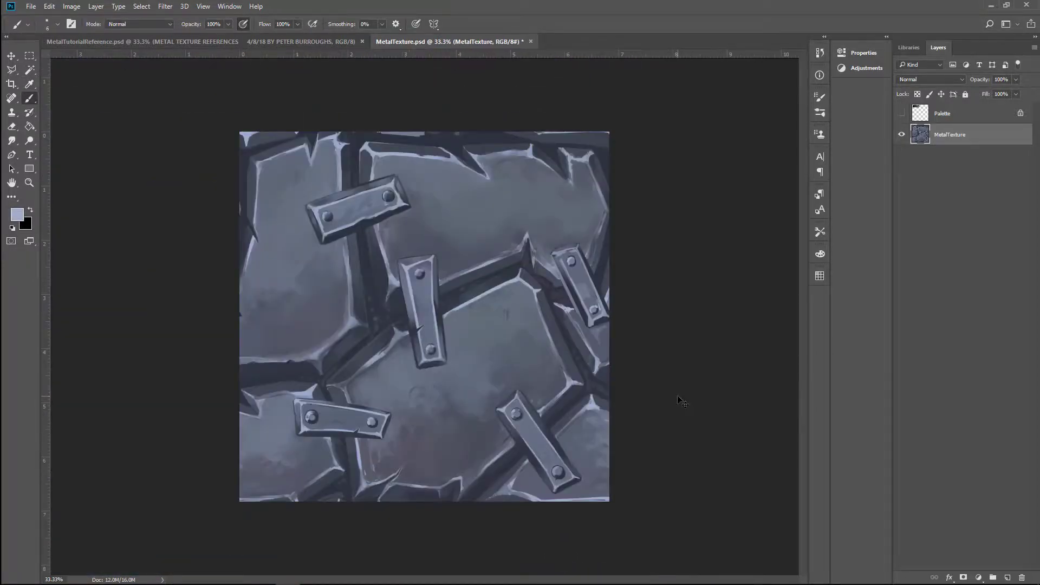
- Dab a cluster of three light dents near the central plate and one on the lower right plate
{"action": "key", "text": "ctrl+plus"}
{"action": "key", "text": "ctrl+plus"}
{"action": "key", "text": "bracketright"}
{"action": "key", "text": "bracketright"}
{"action": "key", "text": "bracketright"}
{"action": "key", "text": "bracketright"}
{"action": "key", "text": "bracketright"}
{"action": "key", "text": "bracketright"}
{"action": "key", "text": "bracketright"}
{"action": "key", "text": "bracketright"}
{"action": "left_click", "coordinate": [608, 279]}
{"action": "left_click", "coordinate": [587, 282]}
{"action": "left_click", "coordinate": [570, 291]}
{"action": "key", "text": "ctrl+minus"}
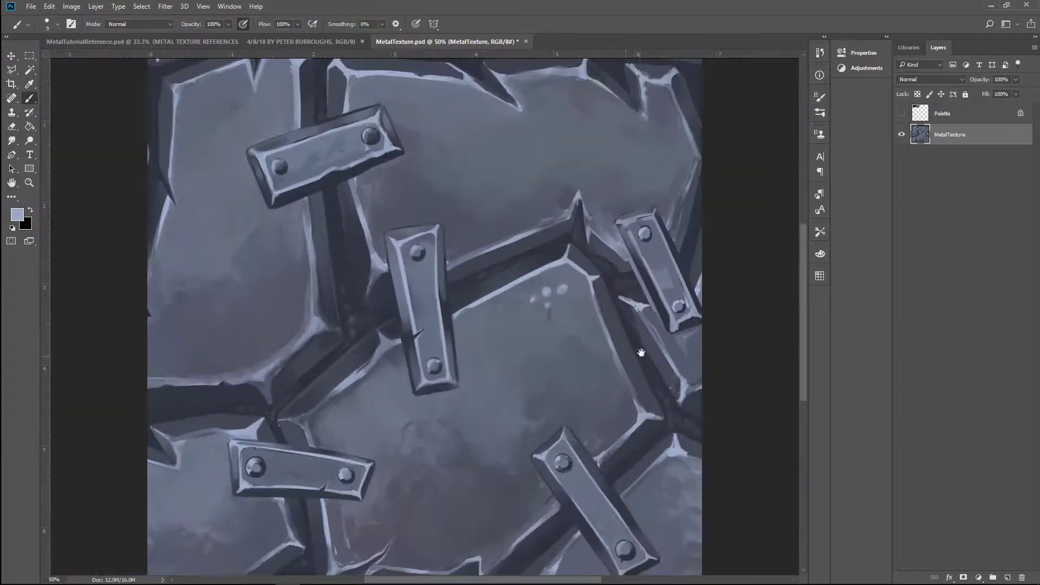
{"action": "key", "text": "bracketright"}
{"action": "key", "text": "bracketright"}
{"action": "left_click", "coordinate": [623, 390]}
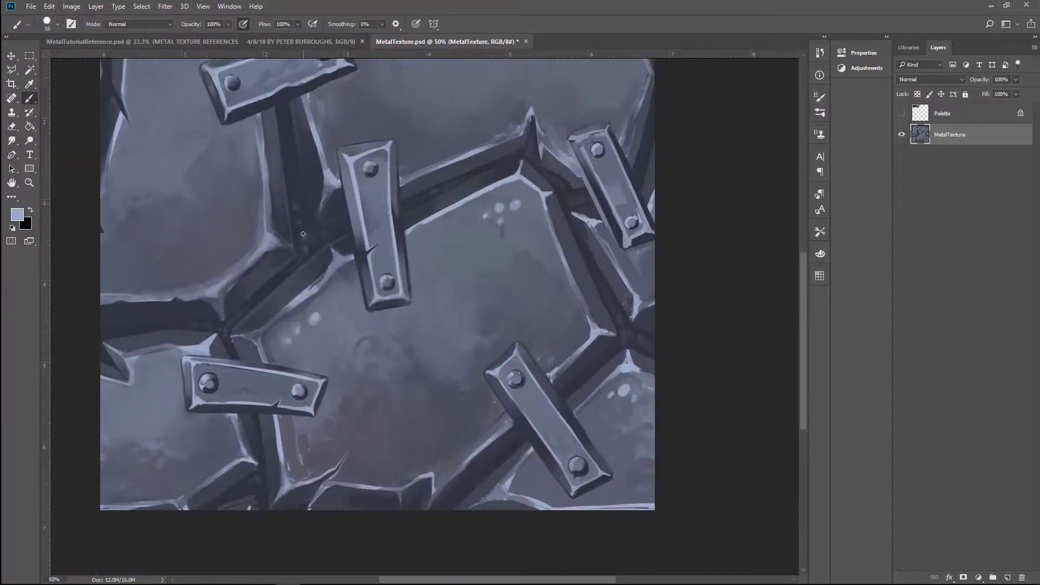
- Review the whole texture and add a new empty layer above MetalTexture
{"action": "scroll", "coordinate": [209, 346], "scroll_direction": "up", "scroll_amount": 4}
{"action": "key", "text": "bracketleft"}
{"action": "key", "text": "bracketleft"}
{"action": "key", "text": "bracketleft"}
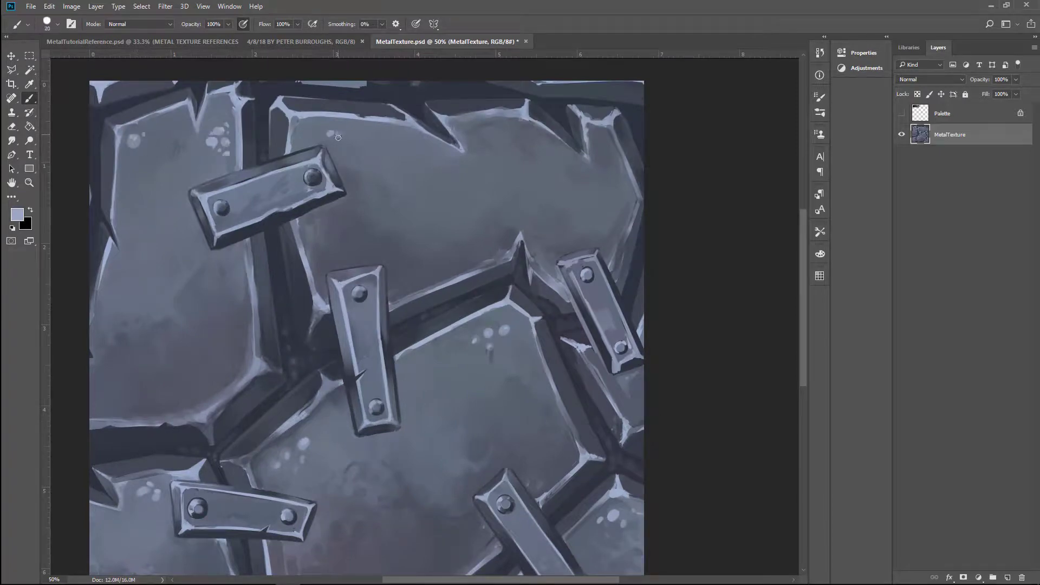
{"action": "key", "text": "ctrl+minus"}
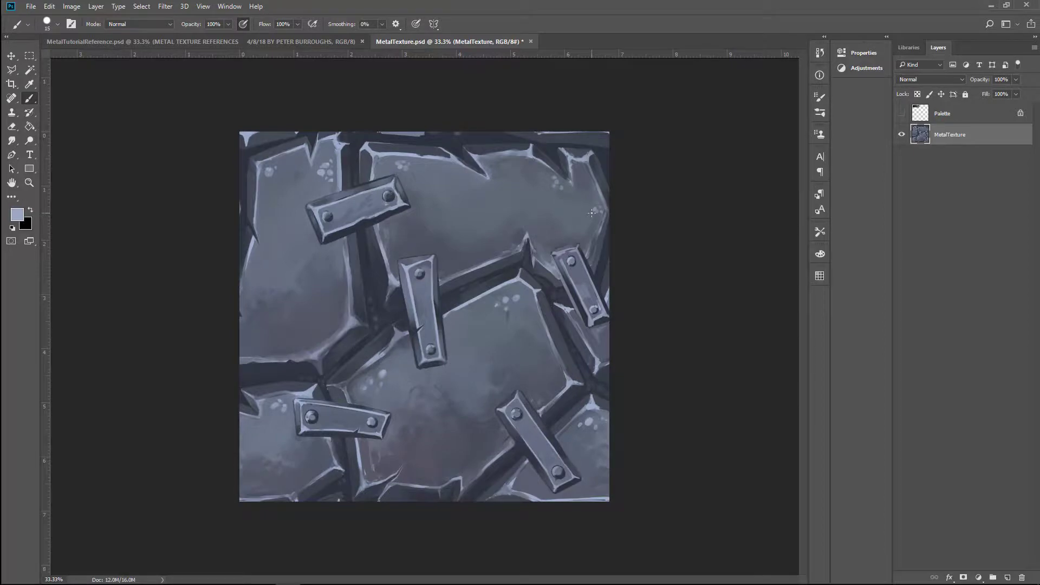
{"action": "left_click", "coordinate": [1007, 577]}
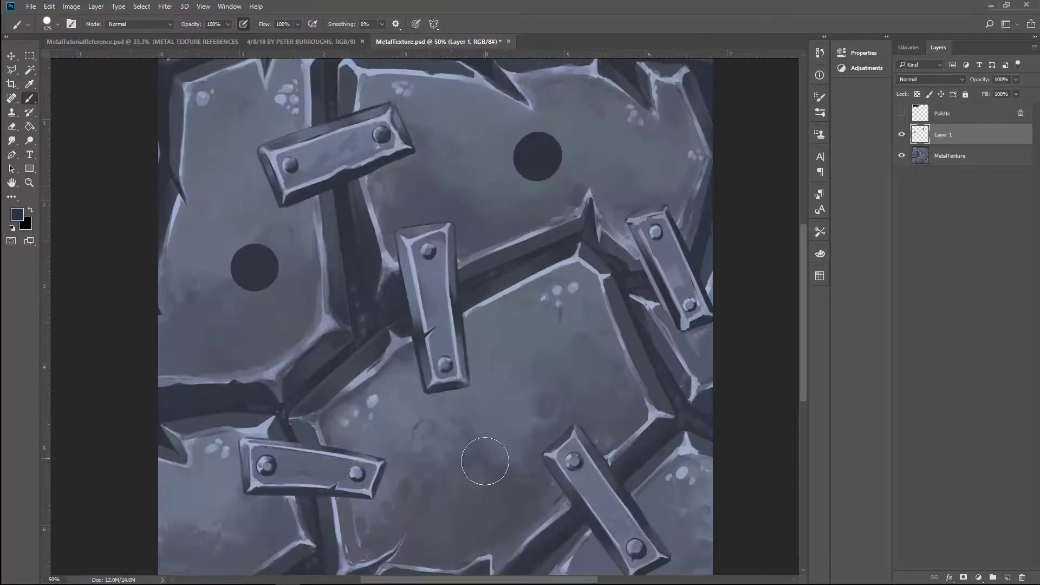
- Paint more dark stud circles on Layer 1, sharpening the point on a circle's upper right
{"action": "key", "text": "ctrl+plus"}
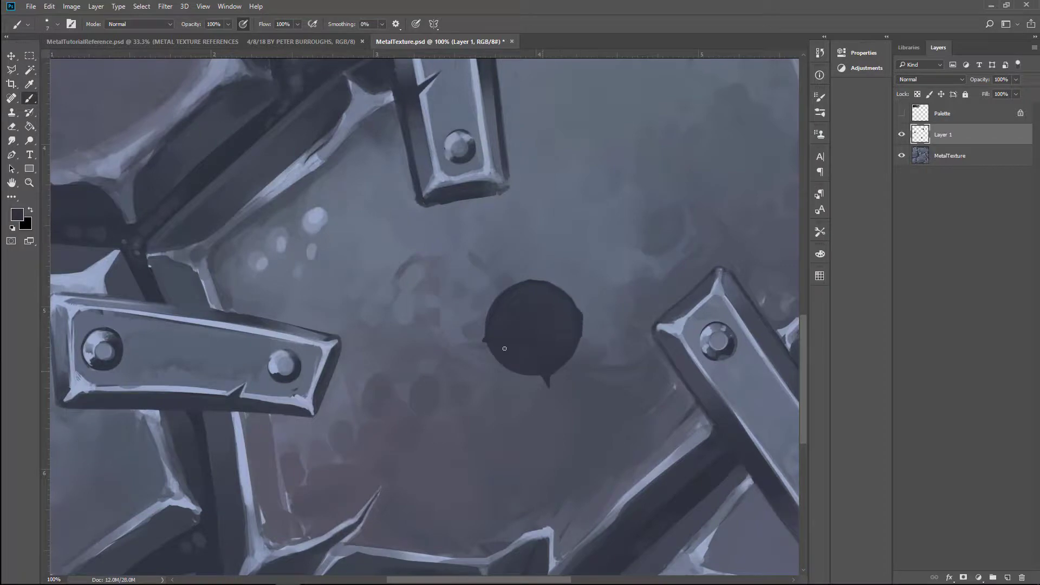
{"action": "key", "text": "h"}
{"action": "left_click_drag", "start_coordinate": [525, 300], "coordinate": [359, 280]}
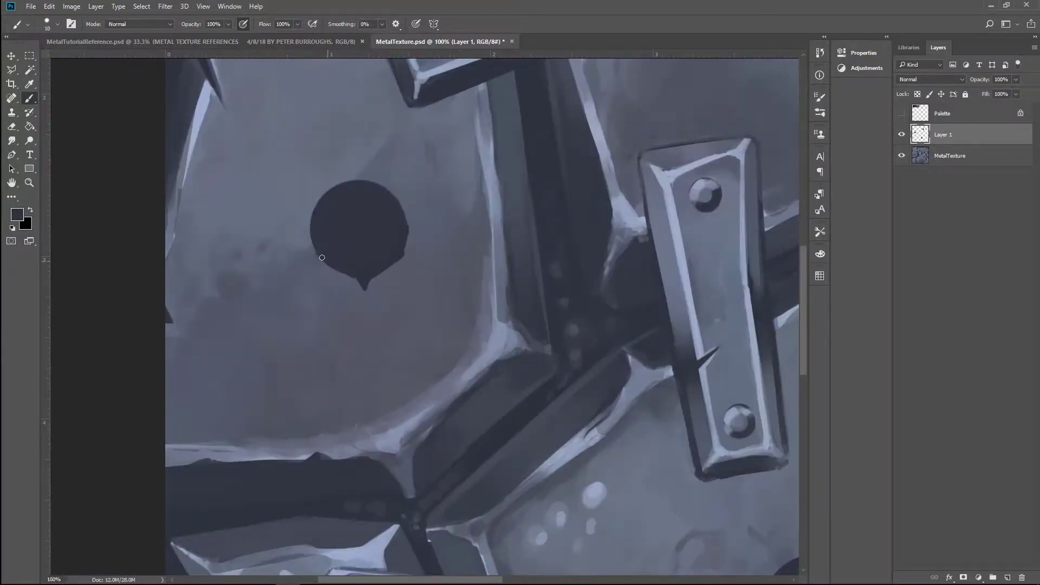
{"action": "key", "text": "h"}
{"action": "left_click_drag", "start_coordinate": [360, 218], "coordinate": [587, 128]}
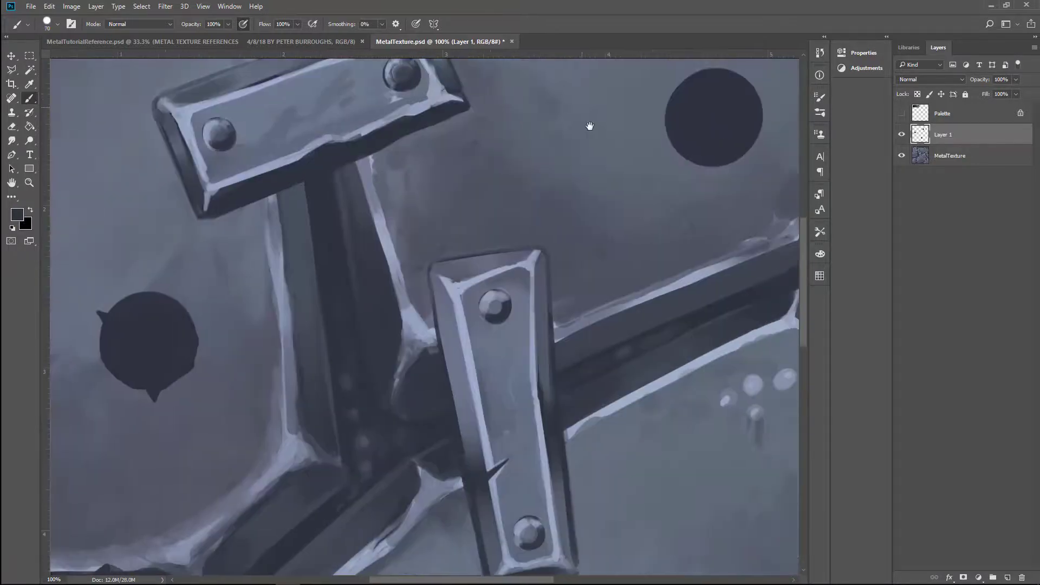
{"action": "key", "text": "bracketleft"}
{"action": "key", "text": "bracketleft"}
{"action": "key", "text": "bracketleft"}
{"action": "left_click_drag", "start_coordinate": [633, 219], "coordinate": [642, 204]}
- Sample a light grey and move to another plate region with a 150 px brush
{"action": "left_click", "coordinate": [646, 212], "text": "alt"}
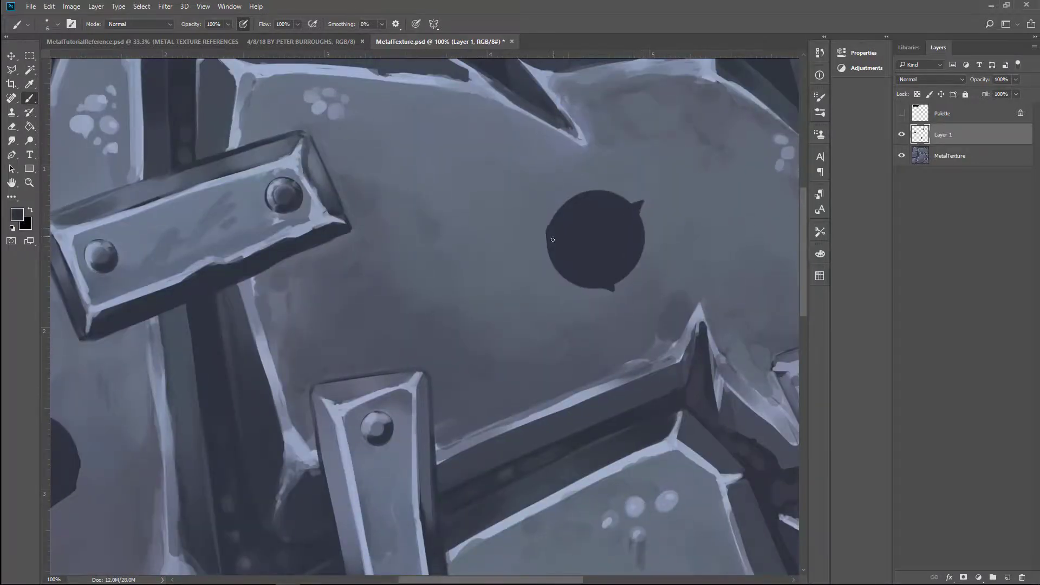
{"action": "key", "text": "h"}
{"action": "mouse_move", "coordinate": [553, 240]}
{"action": "left_mouse_down"}
{"action": "mouse_move", "coordinate": [525, 391]}
{"action": "mouse_move", "coordinate": [530, 385]}
{"action": "left_mouse_up"}
{"action": "key", "text": "bracketright"}
{"action": "key", "text": "bracketright"}
{"action": "key", "text": "bracketright"}
{"action": "key", "text": "bracketright"}
{"action": "key", "text": "bracketright"}
{"action": "key", "text": "bracketright"}
{"action": "key", "text": "bracketright"}
{"action": "key", "text": "bracketright"}
{"action": "key", "text": "bracketright"}
{"action": "key", "text": "bracketright"}
{"action": "key", "text": "bracketright"}
{"action": "key", "text": "bracketright"}
{"action": "key", "text": "bracketright"}
{"action": "key", "text": "bracketright"}
{"action": "key", "text": "bracketright"}
{"action": "right_click", "coordinate": [528, 389]}
{"action": "key", "text": "Escape"}
- Add Layer 2 for the stud fills, set the brush to 125 px, and switch to MetalTutorialReference.psd
{"action": "key", "text": "ctrl+shift+alt+n"}
{"action": "key", "text": "bracketleft"}
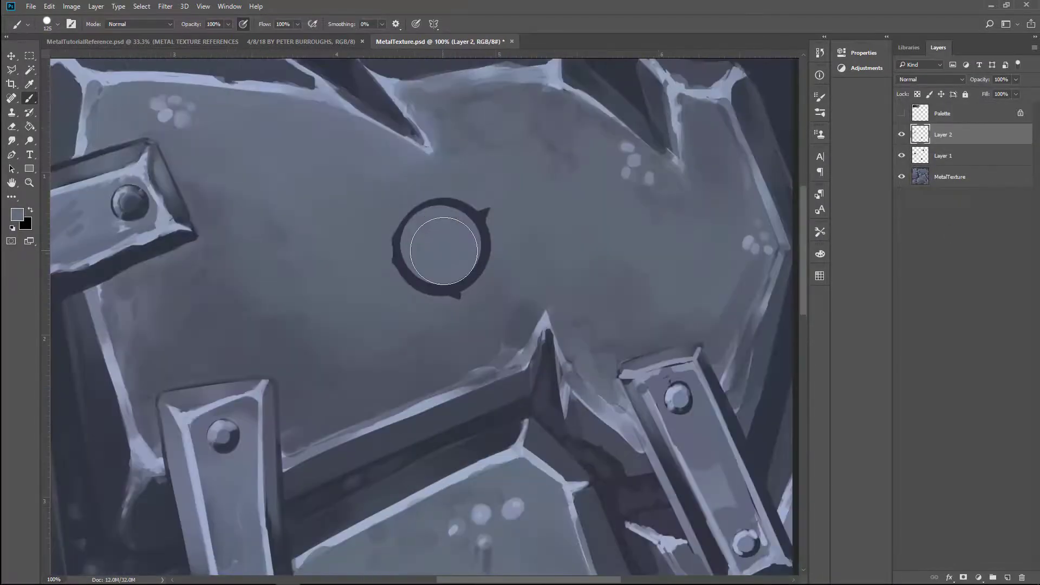
{"action": "left_click", "coordinate": [326, 40]}
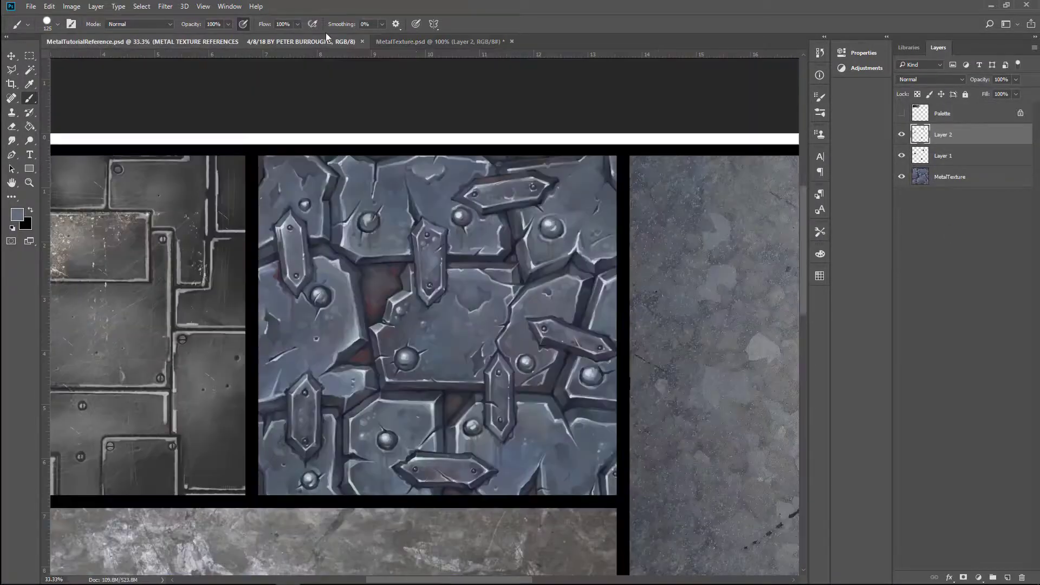
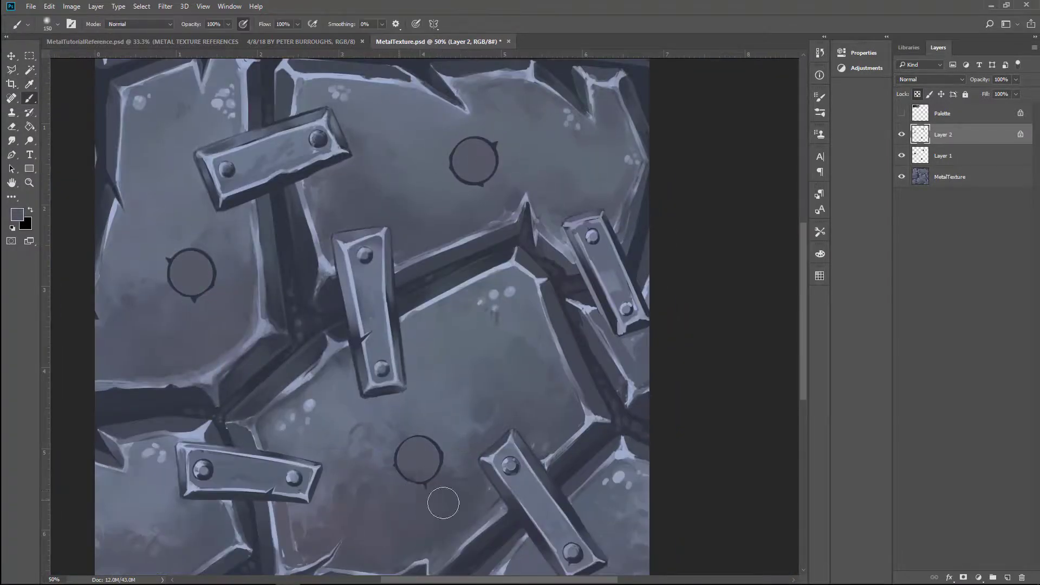
- Paint dark shading on the three round studs and light blue-grey highlights on the left and bottom studs
{"action": "mouse_move", "coordinate": [443, 503]}
{"action": "left_mouse_down"}
{"action": "mouse_move", "coordinate": [413, 512]}
{"action": "mouse_move", "coordinate": [379, 466]}
{"action": "left_mouse_up"}
{"action": "left_click_drag", "start_coordinate": [179, 282], "coordinate": [197, 298]}
{"action": "mouse_move", "coordinate": [461, 173]}
{"action": "left_mouse_down"}
{"action": "mouse_move", "coordinate": [476, 190]}
{"action": "mouse_move", "coordinate": [475, 152]}
{"action": "left_mouse_up"}
{"action": "left_click", "coordinate": [412, 98], "text": "alt"}
{"action": "key", "text": "bracketleft"}
{"action": "key", "text": "bracketleft"}
{"action": "key", "text": "bracketleft"}
{"action": "key", "text": "bracketleft"}
{"action": "key", "text": "bracketleft"}
{"action": "left_click_drag", "start_coordinate": [182, 274], "coordinate": [195, 260]}
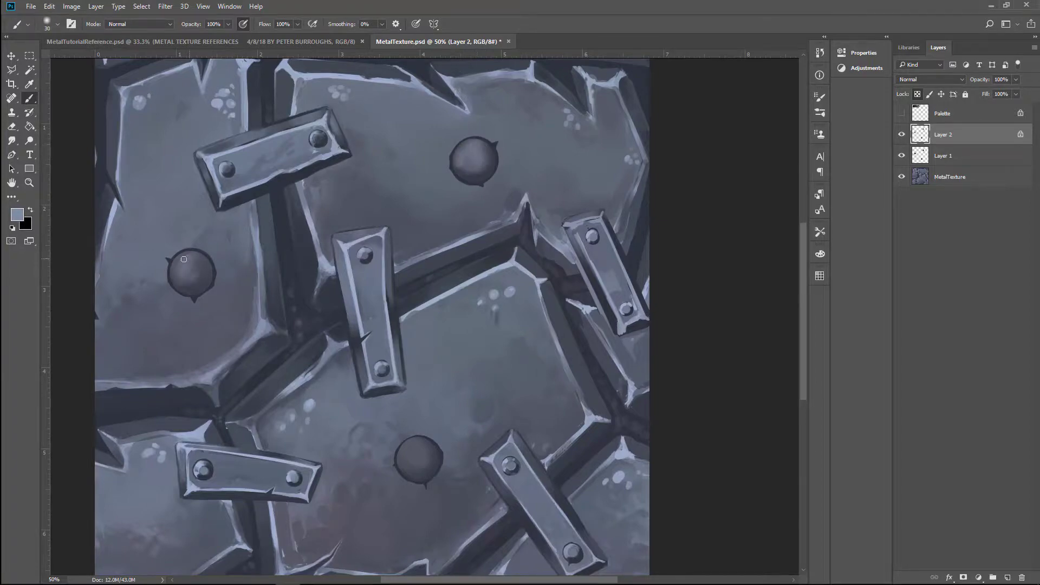
{"action": "left_click_drag", "start_coordinate": [401, 466], "coordinate": [431, 441]}
{"action": "key", "text": "ctrl+minus"}
{"action": "key", "text": "ctrl+plus"}
{"action": "key", "text": "ctrl+plus"}
{"action": "key", "text": "ctrl+plus"}
- Repaint the left, top and bottom studs with light and dark tones sampled from the canvas
{"action": "left_click", "coordinate": [56, 23]}
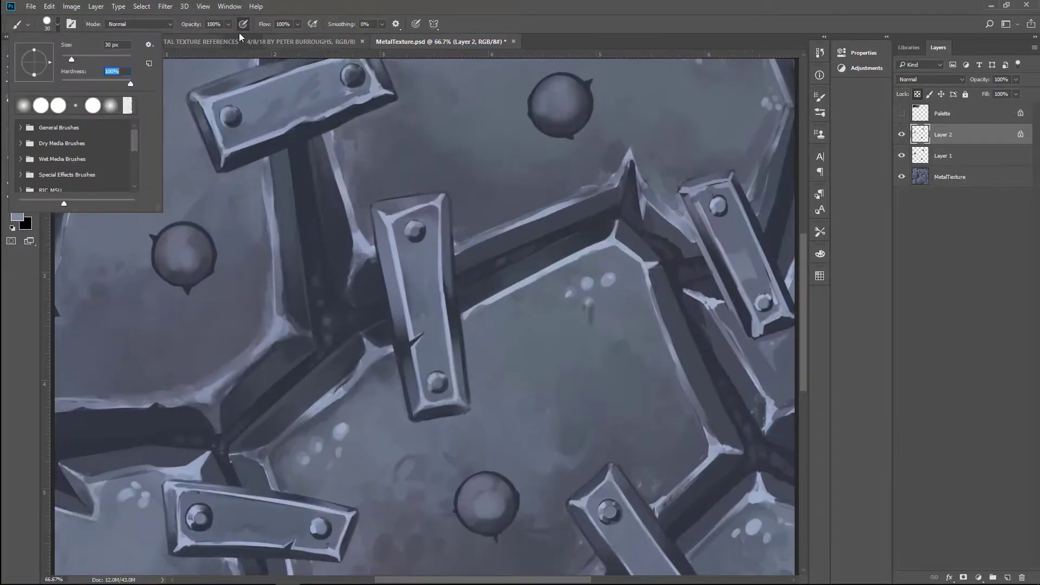
{"action": "key", "text": "Escape"}
{"action": "key", "text": "i"}
{"action": "left_click", "coordinate": [196, 265]}
{"action": "key", "text": "b"}
{"action": "mouse_move", "coordinate": [198, 254]}
{"action": "left_mouse_down"}
{"action": "mouse_move", "coordinate": [173, 259]}
{"action": "mouse_move", "coordinate": [168, 244]}
{"action": "mouse_move", "coordinate": [198, 241]}
{"action": "left_mouse_up"}
{"action": "key", "text": "i"}
{"action": "key", "text": "b"}
{"action": "mouse_move", "coordinate": [541, 106]}
{"action": "left_mouse_down"}
{"action": "mouse_move", "coordinate": [566, 95]}
{"action": "mouse_move", "coordinate": [579, 104]}
{"action": "mouse_move", "coordinate": [562, 124]}
{"action": "left_mouse_up"}
{"action": "left_click", "coordinate": [566, 116], "text": "alt"}
{"action": "mouse_move", "coordinate": [472, 521]}
{"action": "left_mouse_down"}
{"action": "mouse_move", "coordinate": [509, 513]}
{"action": "mouse_move", "coordinate": [473, 491]}
{"action": "mouse_move", "coordinate": [487, 489]}
{"action": "mouse_move", "coordinate": [469, 511]}
{"action": "mouse_move", "coordinate": [502, 508]}
{"action": "mouse_move", "coordinate": [494, 518]}
{"action": "mouse_move", "coordinate": [503, 482]}
{"action": "left_mouse_up"}
- Add lighter strokes to the left and top studs with a smaller brush
{"action": "left_click", "coordinate": [487, 503], "text": "alt"}
{"action": "left_click", "coordinate": [512, 217], "text": "alt"}
{"action": "key", "text": "bracketleft"}
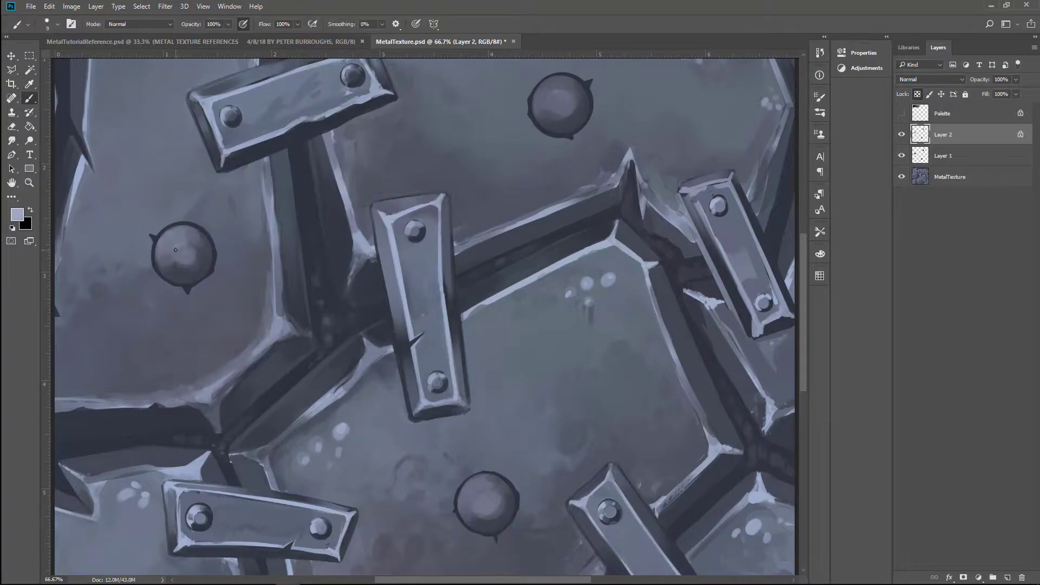
{"action": "left_click_drag", "start_coordinate": [176, 234], "coordinate": [158, 257]}
{"action": "mouse_move", "coordinate": [543, 87]}
{"action": "left_mouse_down"}
{"action": "mouse_move", "coordinate": [542, 113]}
{"action": "mouse_move", "coordinate": [556, 90]}
{"action": "left_mouse_up"}
{"action": "left_click_drag", "start_coordinate": [541, 108], "coordinate": [550, 113]}
{"action": "key", "text": "bracketleft"}
{"action": "key", "text": "bracketleft"}
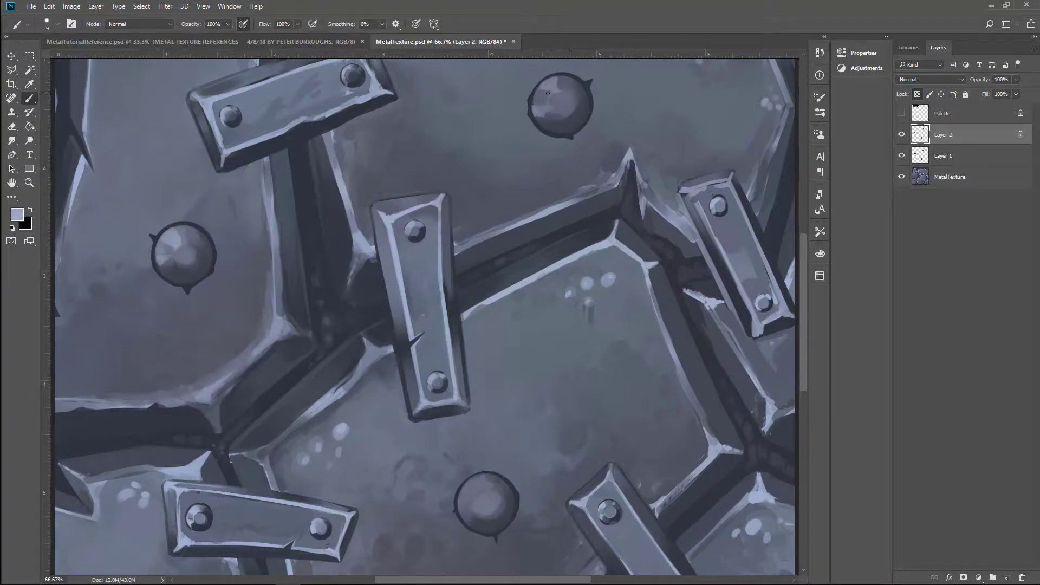
{"action": "left_click", "coordinate": [477, 496], "text": "alt"}
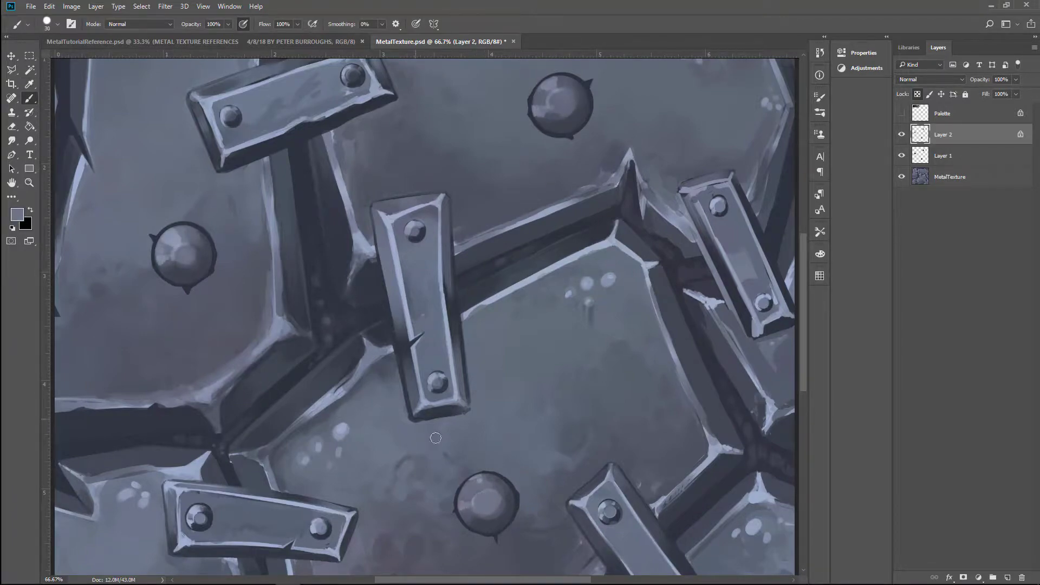
{"action": "key", "text": "bracketleft"}
- Darken the outline edge of the left stud, then compare the studs at 50% against the reference
{"action": "key", "text": "h"}
{"action": "left_click", "coordinate": [550, 109]}
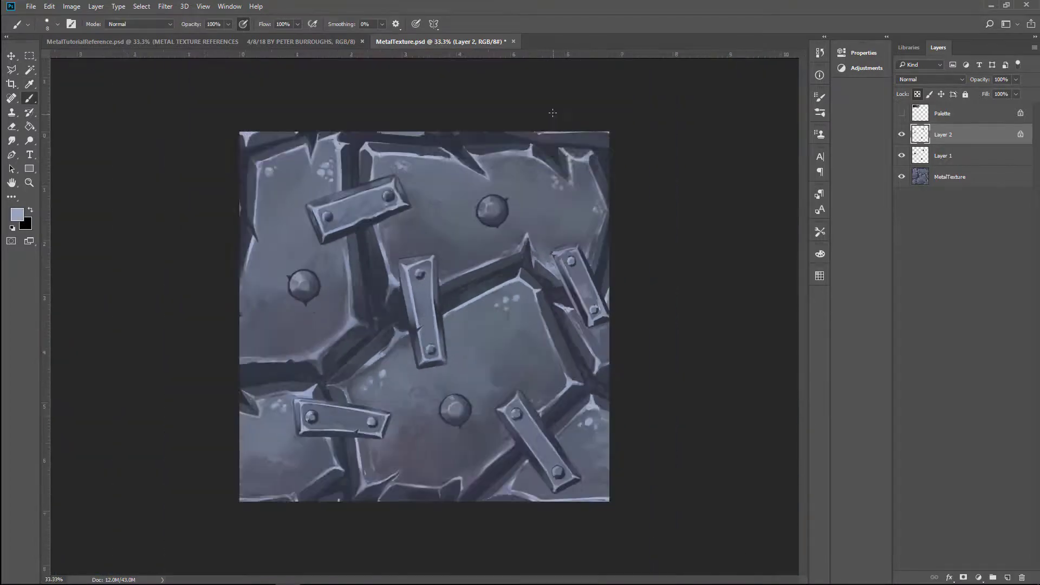
{"action": "left_click", "coordinate": [209, 260], "text": "alt"}
{"action": "mouse_move", "coordinate": [209, 259]}
{"action": "left_mouse_down"}
{"action": "mouse_move", "coordinate": [215, 246]}
{"action": "mouse_move", "coordinate": [189, 262]}
{"action": "left_mouse_up"}
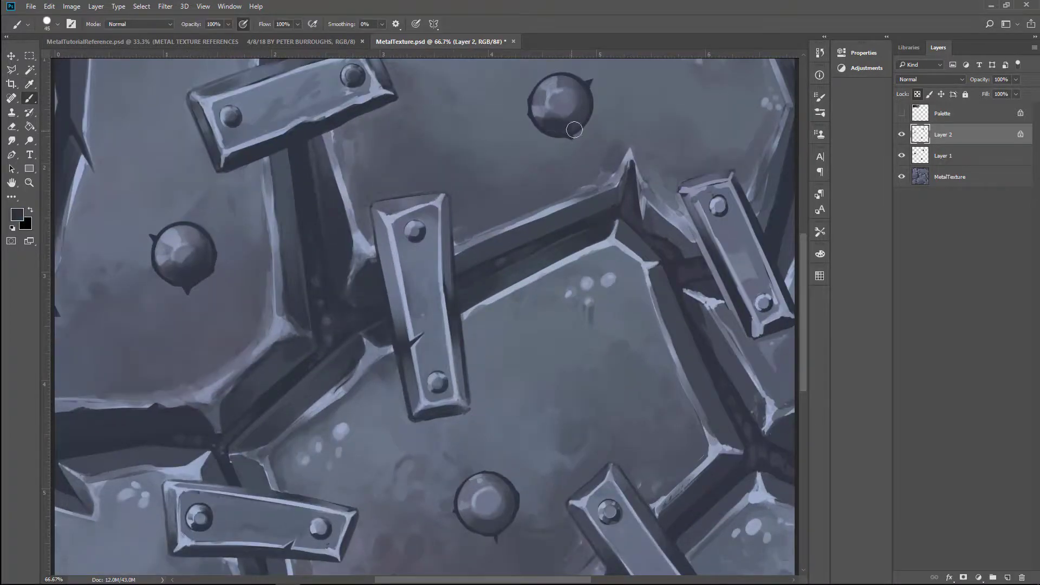
{"action": "key", "text": "ctrl+minus"}
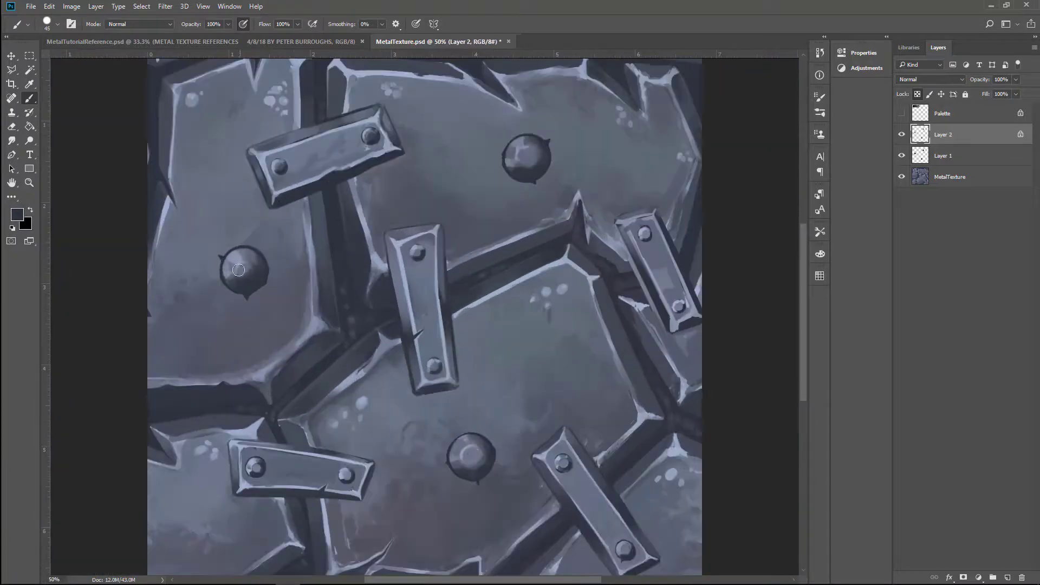
{"action": "left_click", "coordinate": [205, 39]}
{"action": "left_click", "coordinate": [439, 41]}
- Dab white highlights on the three studs and merge the painted layers into MetalTexture
{"action": "key", "text": "bracketleft"}
{"action": "key", "text": "d"}
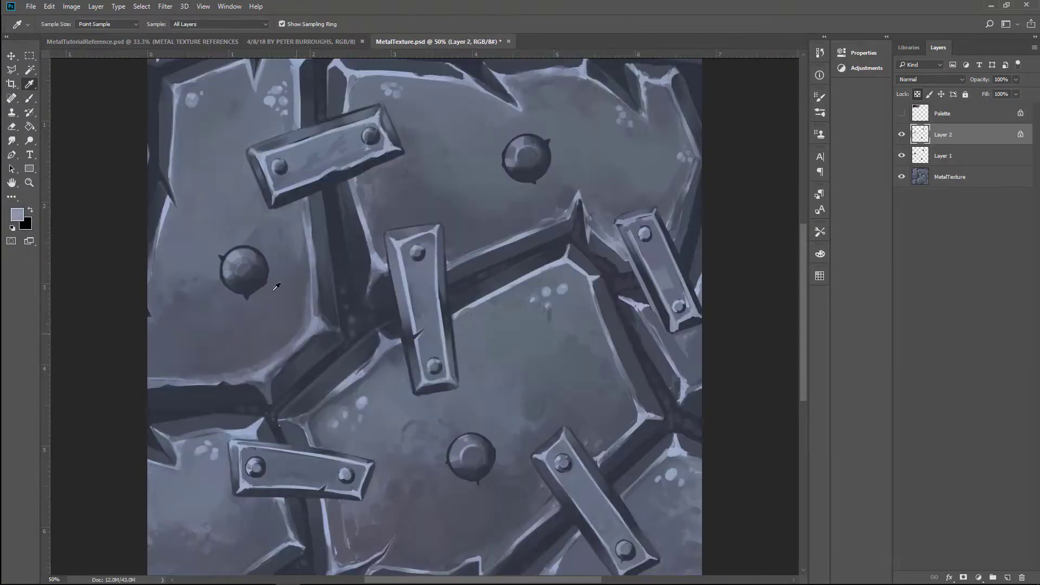
{"action": "key", "text": "x"}
{"action": "left_click_drag", "start_coordinate": [227, 266], "coordinate": [235, 259]}
{"action": "left_click_drag", "start_coordinate": [512, 158], "coordinate": [520, 151]}
{"action": "left_click_drag", "start_coordinate": [456, 456], "coordinate": [463, 447]}
{"action": "key", "text": "ctrl+minus"}
{"action": "key", "text": "ctrl+minus"}
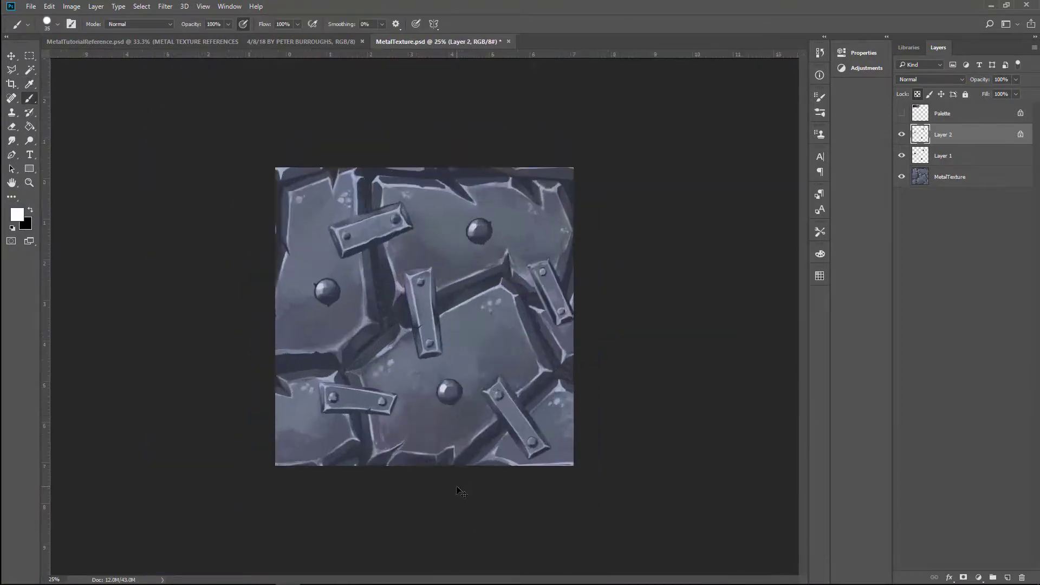
{"action": "key", "text": "ctrl+plus"}
{"action": "key", "text": "ctrl+plus"}
{"action": "key", "text": "ctrl+plus"}
{"action": "key", "text": "bracketleft"}
{"action": "key", "text": "bracketleft"}
{"action": "key", "text": "bracketleft"}
- Add small light highlights to a top ridge edge, two spike edges and a bracket's top-left edge
{"action": "key", "text": "ctrl+shift+e"}
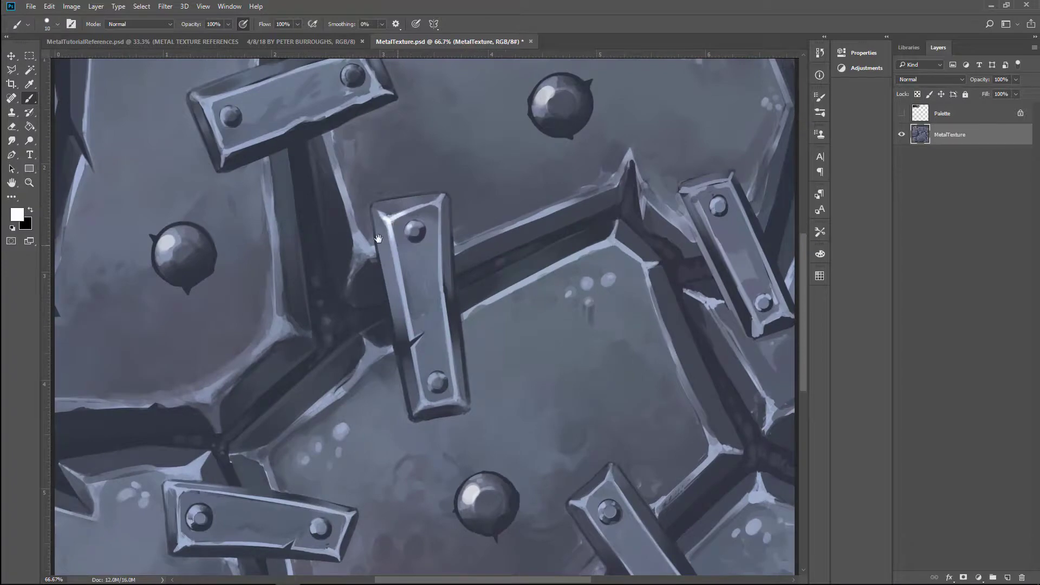
{"action": "left_click_drag", "start_coordinate": [378, 238], "coordinate": [437, 284]}
{"action": "left_click_drag", "start_coordinate": [286, 193], "coordinate": [297, 286]}
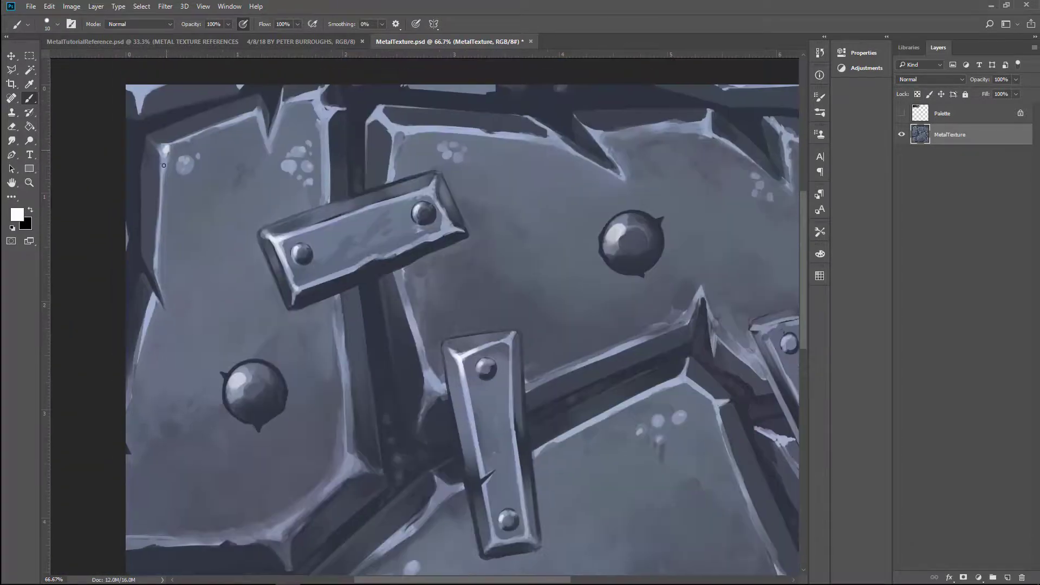
{"action": "left_click_drag", "start_coordinate": [600, 141], "coordinate": [609, 150]}
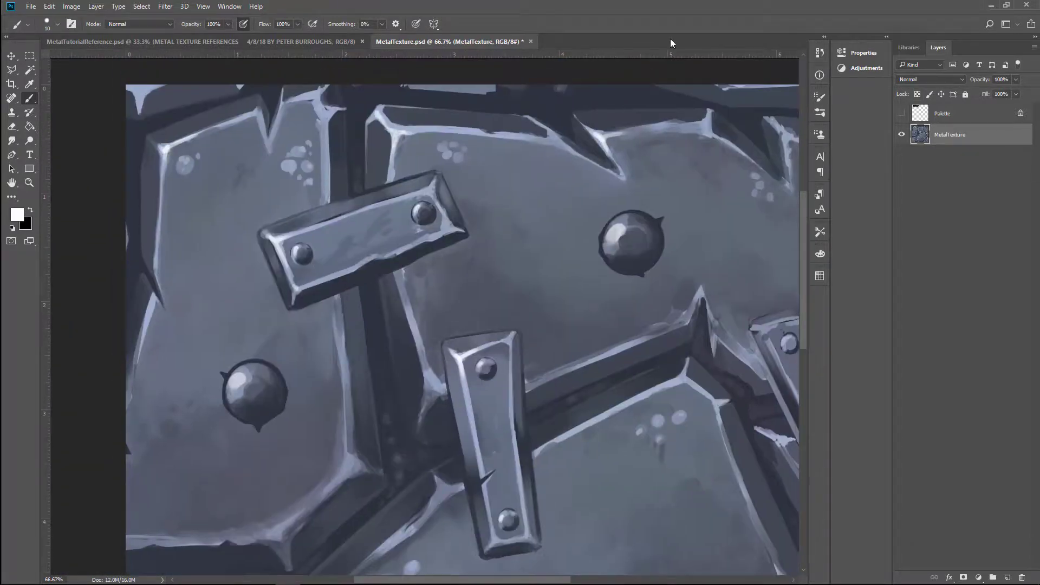
{"action": "scroll", "coordinate": [347, 228], "scroll_direction": "down", "scroll_amount": 5}
{"action": "scroll", "coordinate": [382, 356], "scroll_direction": "left", "scroll_amount": 3}
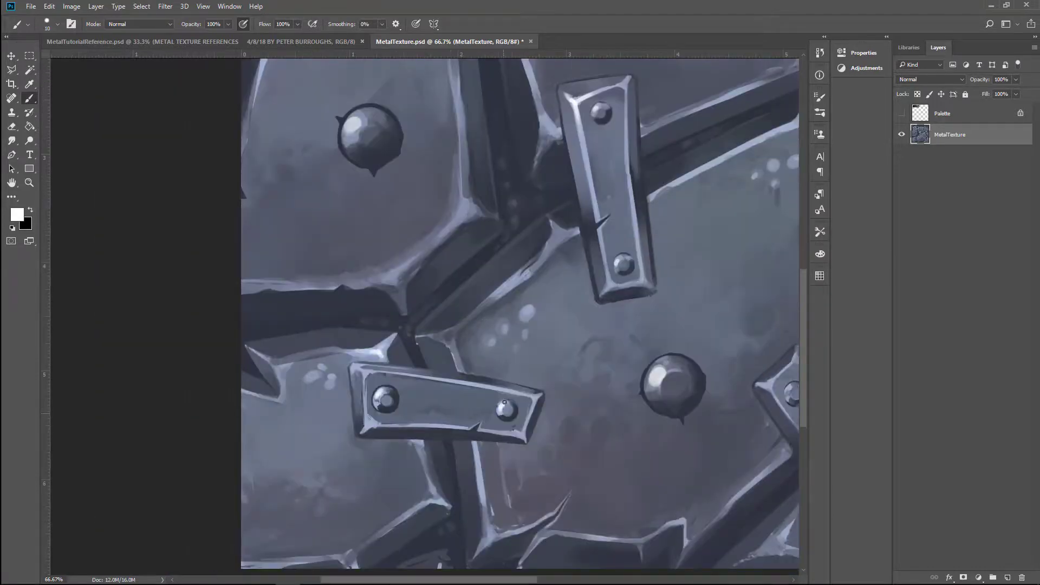
{"action": "left_click_drag", "start_coordinate": [274, 368], "coordinate": [284, 358]}
{"action": "key", "text": "ctrl+minus"}
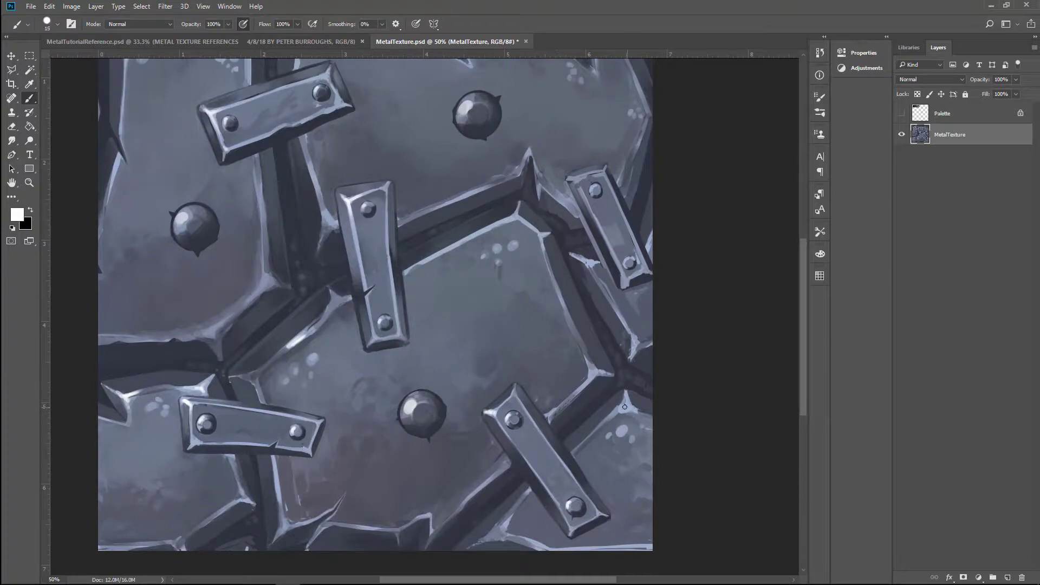
{"action": "left_click_drag", "start_coordinate": [495, 532], "coordinate": [506, 528]}
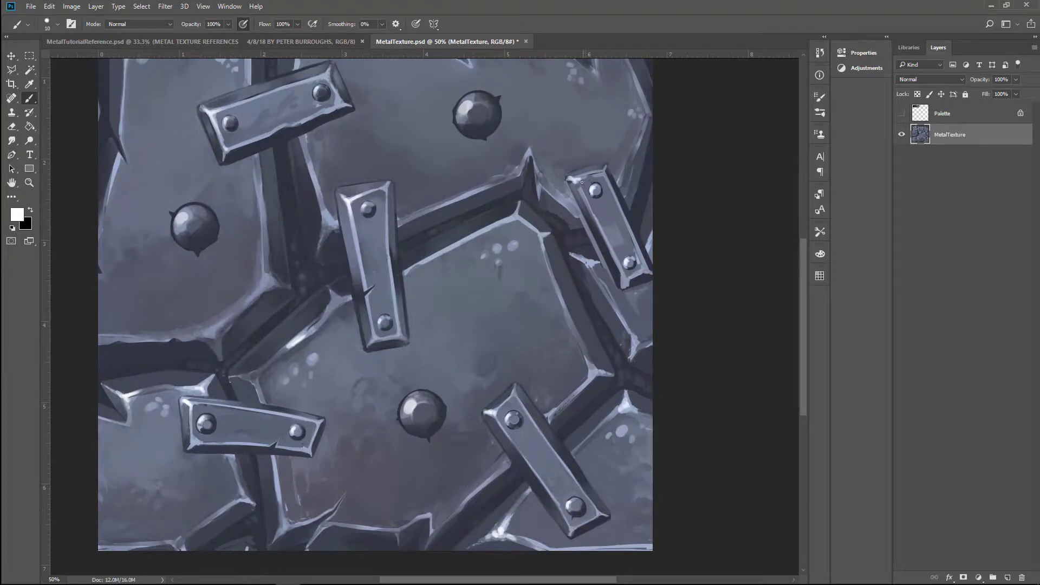
{"action": "mouse_move", "coordinate": [582, 182]}
{"action": "left_mouse_down"}
{"action": "mouse_move", "coordinate": [601, 123]}
{"action": "mouse_move", "coordinate": [333, 394]}
{"action": "left_mouse_up"}
{"action": "key", "text": "bracketright"}
{"action": "key", "text": "bracketright"}
{"action": "key", "text": "bracketright"}
- Tone down the overly bright bracket edge highlight with sampled grey-purple colours
{"action": "left_click", "coordinate": [354, 379], "text": "alt"}
{"action": "key", "text": "bracketleft"}
{"action": "left_click", "coordinate": [655, 258], "text": "alt"}
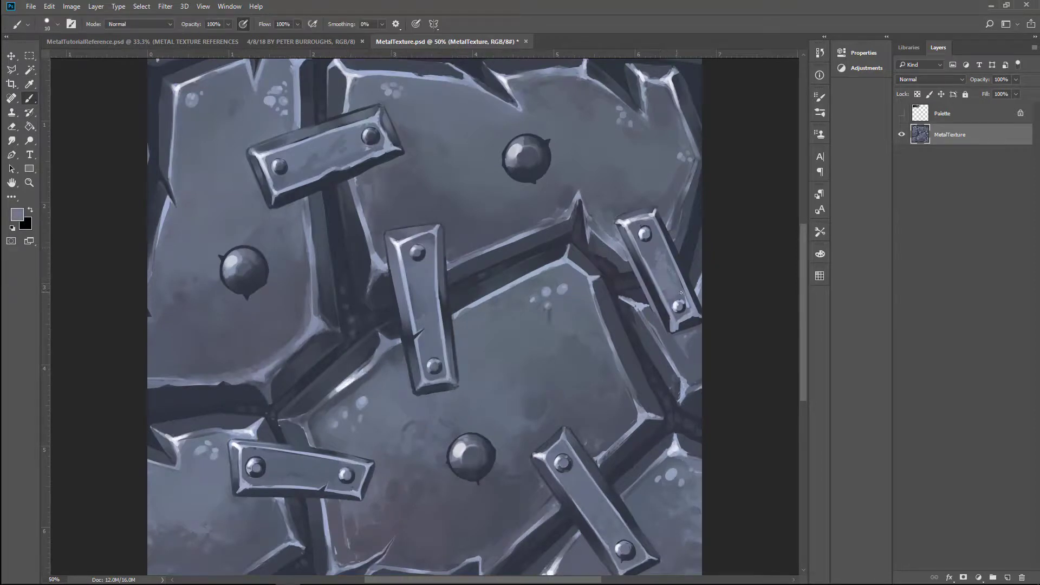
{"action": "left_click", "coordinate": [674, 279], "text": "alt"}
{"action": "left_click", "coordinate": [425, 274], "text": "alt"}
{"action": "left_click_drag", "start_coordinate": [425, 282], "coordinate": [428, 354]}
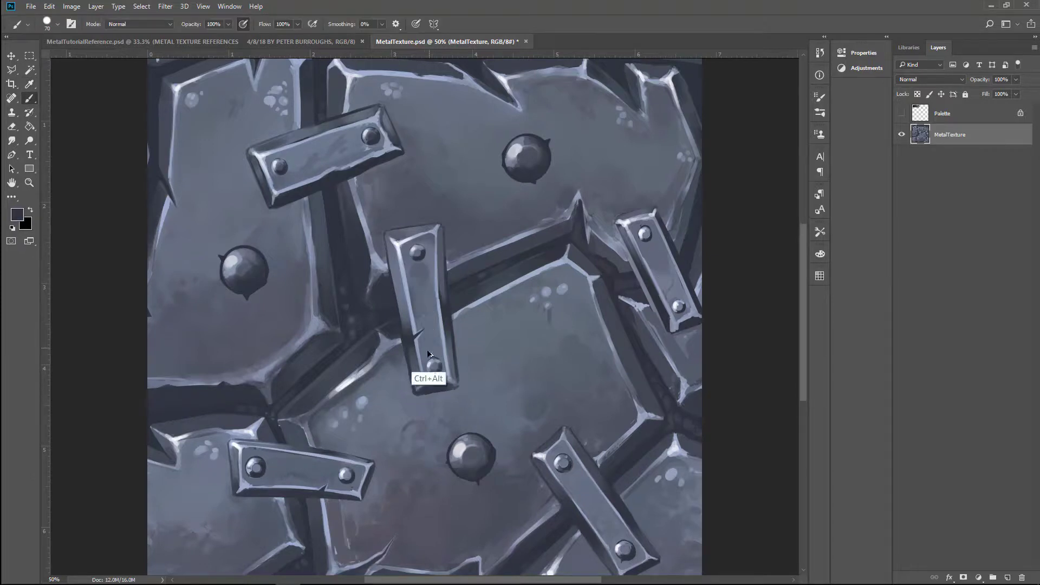
{"action": "left_click_drag", "start_coordinate": [423, 297], "coordinate": [414, 298]}
{"action": "left_click", "coordinate": [666, 270], "text": "alt"}
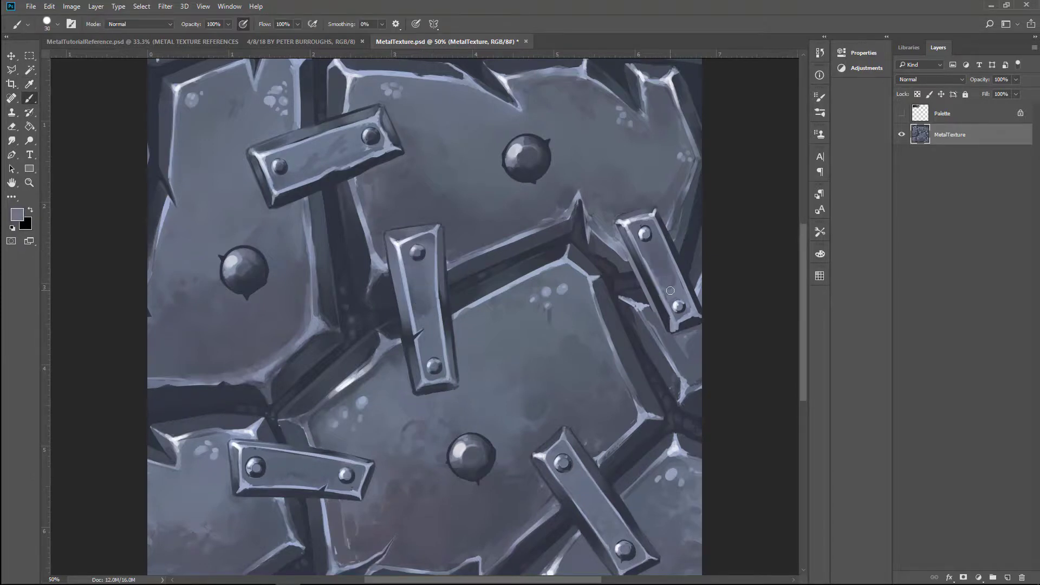
{"action": "left_click", "coordinate": [675, 273], "text": "alt"}
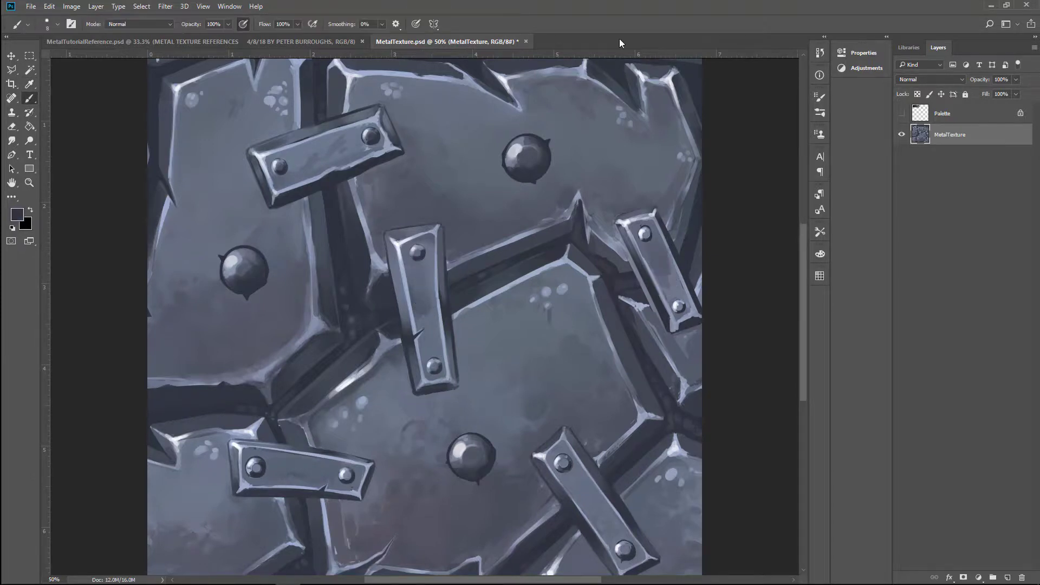
{"action": "left_click", "coordinate": [361, 148], "text": "alt"}
{"action": "key", "text": "bracketright"}
{"action": "left_click", "coordinate": [324, 161], "text": "alt"}
{"action": "key", "text": "bracketright"}
{"action": "key", "text": "bracketright"}
{"action": "key", "text": "bracketright"}
{"action": "key", "text": "bracketright"}
{"action": "key", "text": "bracketright"}
{"action": "key", "text": "bracketright"}
{"action": "key", "text": "bracketright"}
- Zoom out to 33.33% to review the tile and sample a darker colour for painting
{"action": "key", "text": "z"}
{"action": "left_click_drag", "start_coordinate": [373, 302], "coordinate": [355, 203]}
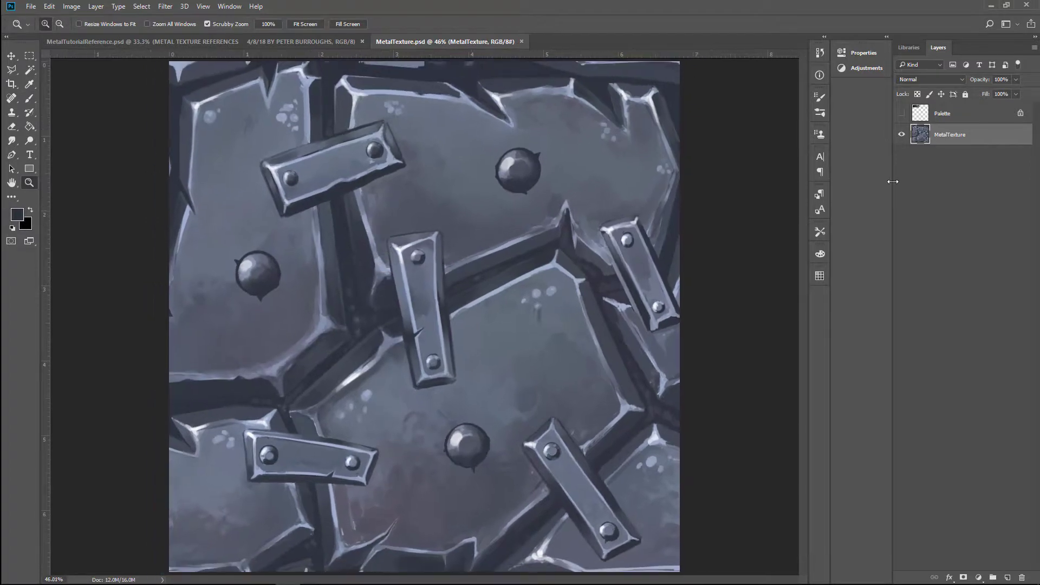
{"action": "key", "text": "ctrl+minus"}
{"action": "key", "text": "b"}
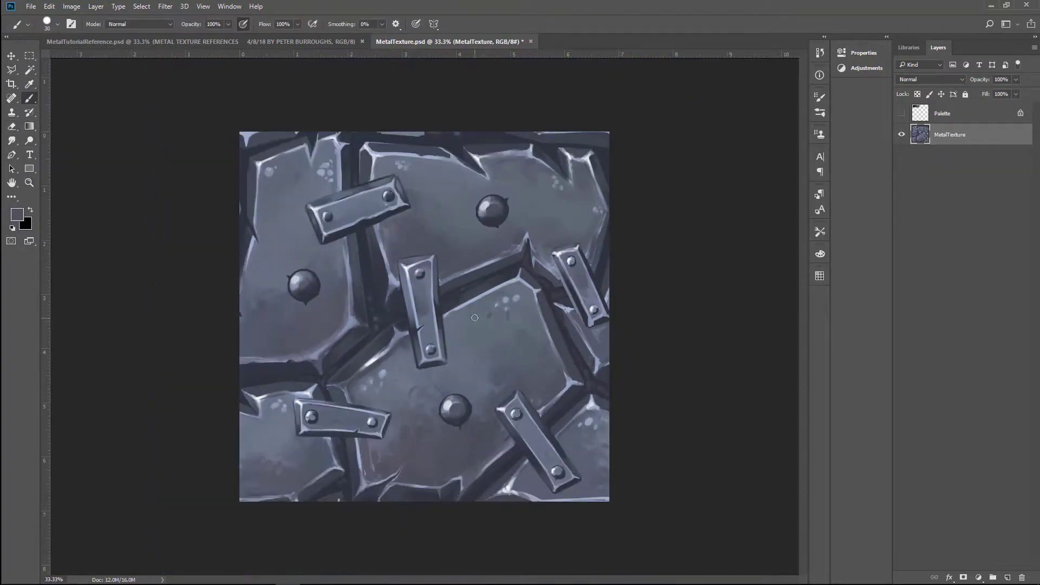
{"action": "key", "text": "bracketright"}
{"action": "key", "text": "bracketright"}
{"action": "key", "text": "bracketright"}
{"action": "key", "text": "bracketright"}
{"action": "key", "text": "bracketright"}
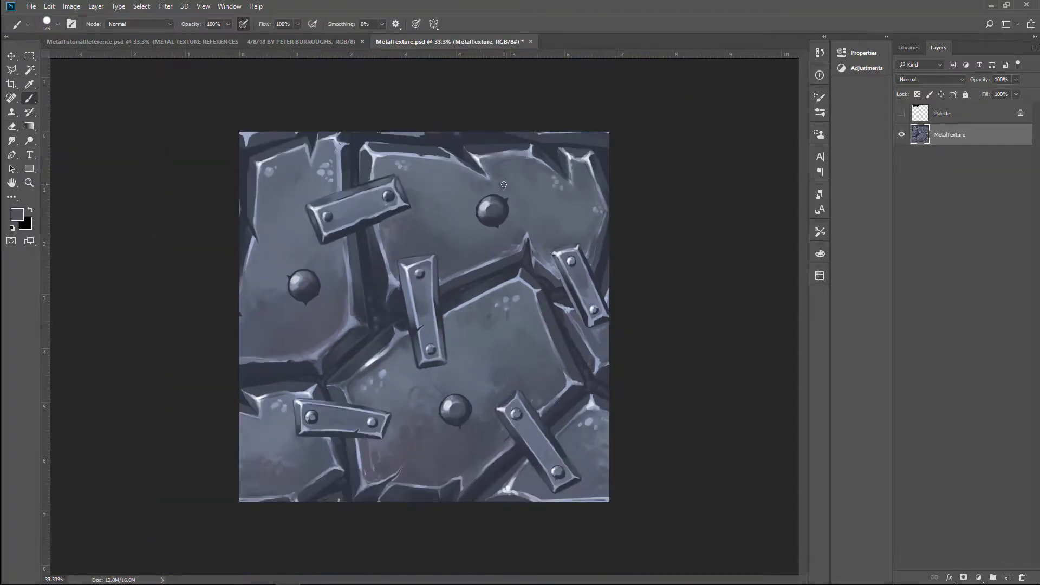
{"action": "key", "text": "bracketleft"}
{"action": "left_click", "coordinate": [318, 286], "text": "alt"}
- Offset the tile to check its seams and brighten the ledge's top edge in light lavender
{"action": "left_click", "coordinate": [165, 6]}
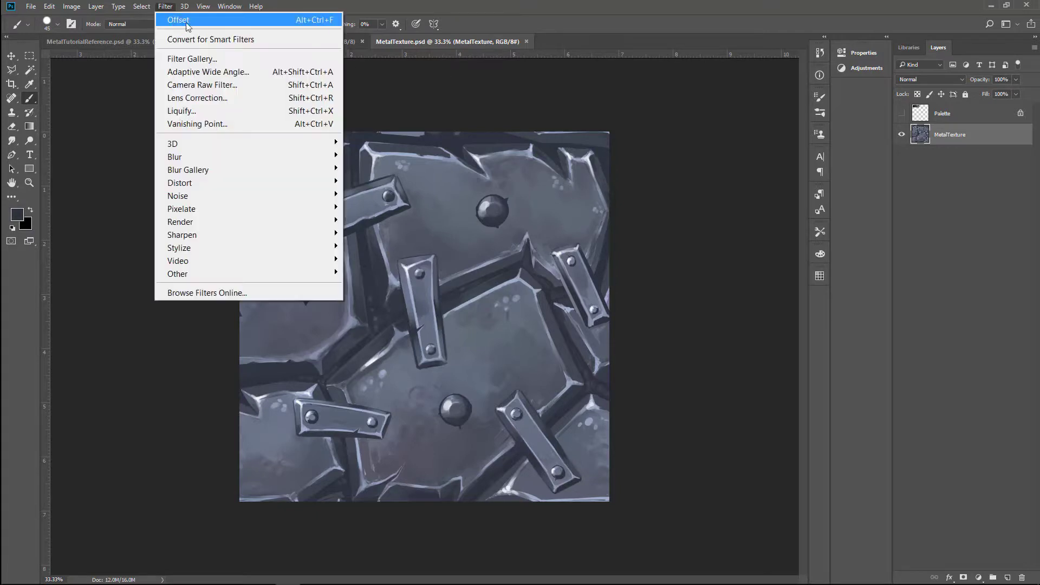
{"action": "left_click", "coordinate": [179, 19]}
{"action": "key", "text": "ctrl+plus"}
{"action": "key", "text": "bracketleft"}
{"action": "key", "text": "bracketleft"}
{"action": "key", "text": "bracketleft"}
{"action": "left_click", "coordinate": [404, 209], "text": "alt"}
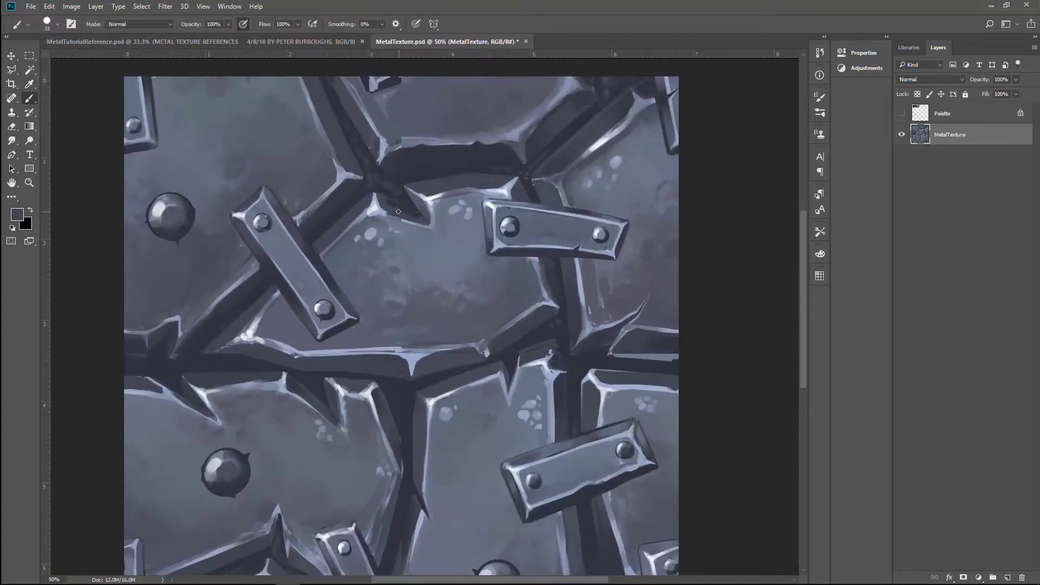
{"action": "key", "text": "bracketleft"}
{"action": "key", "text": "bracketleft"}
{"action": "mouse_move", "coordinate": [396, 350]}
{"action": "left_mouse_down"}
{"action": "mouse_move", "coordinate": [503, 333]}
{"action": "mouse_move", "coordinate": [581, 177]}
{"action": "left_mouse_up"}
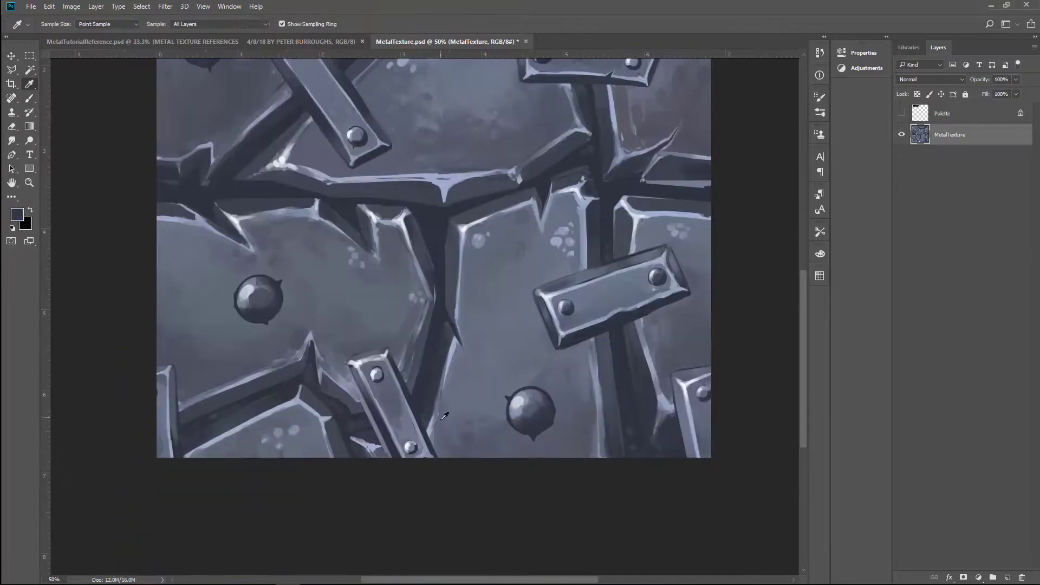
- Sample grey-blue plate tones and the pale highlight colour with the brush enlarged to about 45
{"action": "key", "text": "bracketright"}
{"action": "key", "text": "bracketright"}
{"action": "left_click", "coordinate": [428, 301], "text": "alt"}
{"action": "key", "text": "bracketright"}
{"action": "key", "text": "bracketright"}
{"action": "key", "text": "bracketright"}
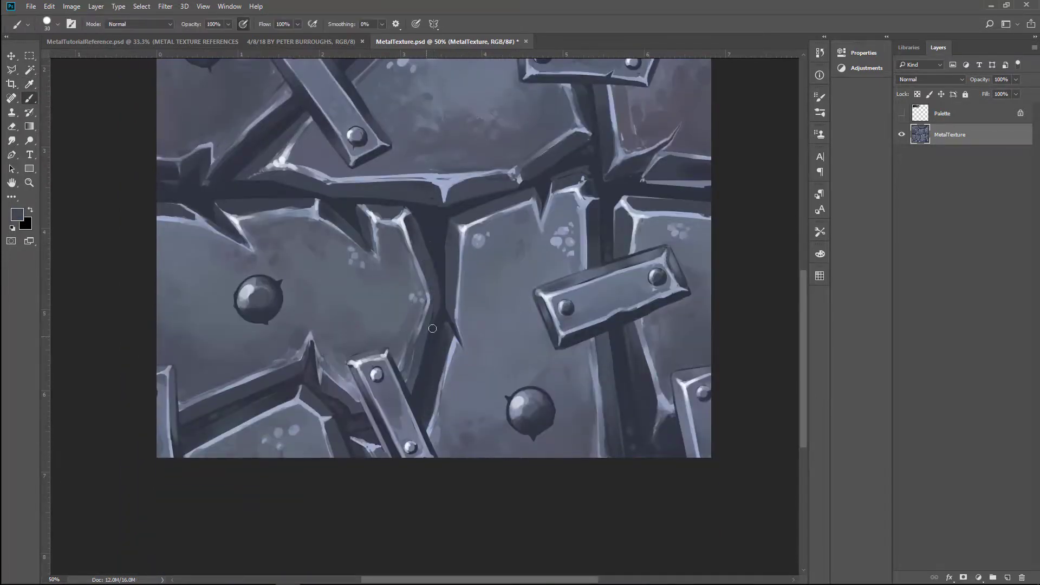
{"action": "left_click", "coordinate": [439, 300], "text": "alt"}
{"action": "scroll", "coordinate": [487, 241], "scroll_direction": "up", "scroll_amount": 5}
{"action": "scroll", "coordinate": [488, 241], "scroll_direction": "right", "scroll_amount": 1}
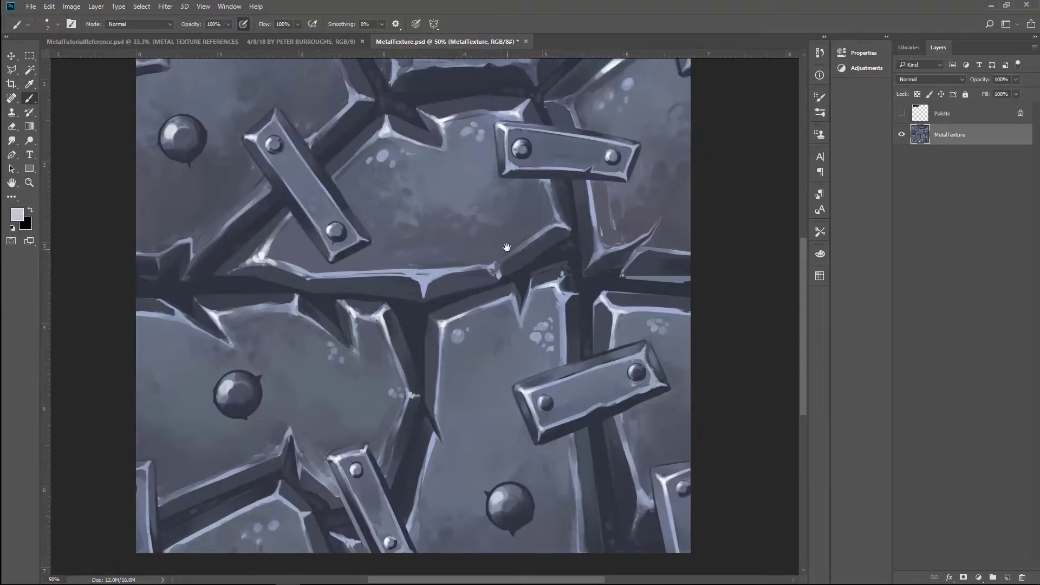
{"action": "key", "text": "bracketright"}
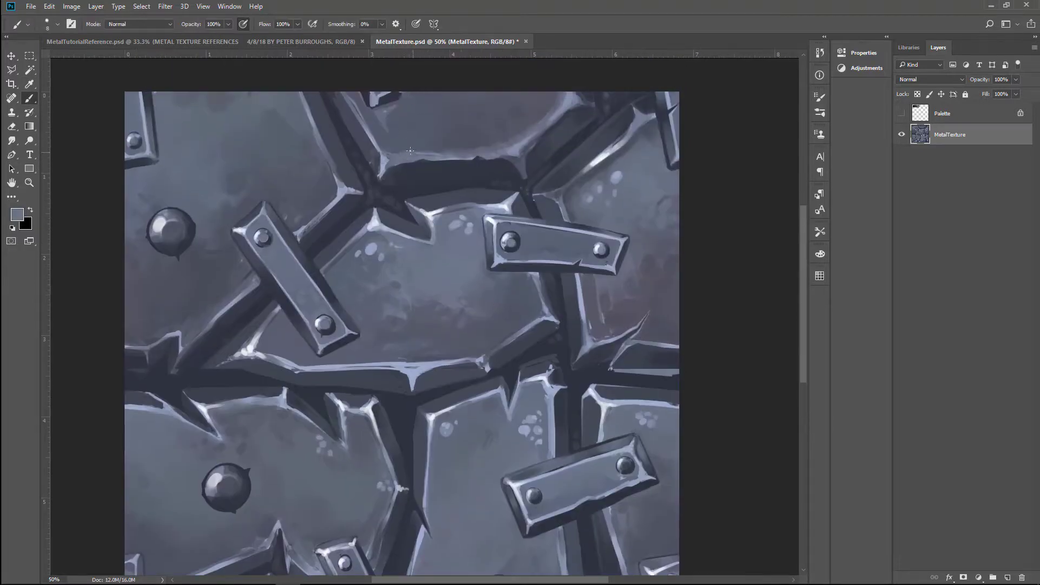
{"action": "left_click", "coordinate": [393, 155], "text": "alt"}
{"action": "left_click", "coordinate": [389, 135], "text": "alt"}
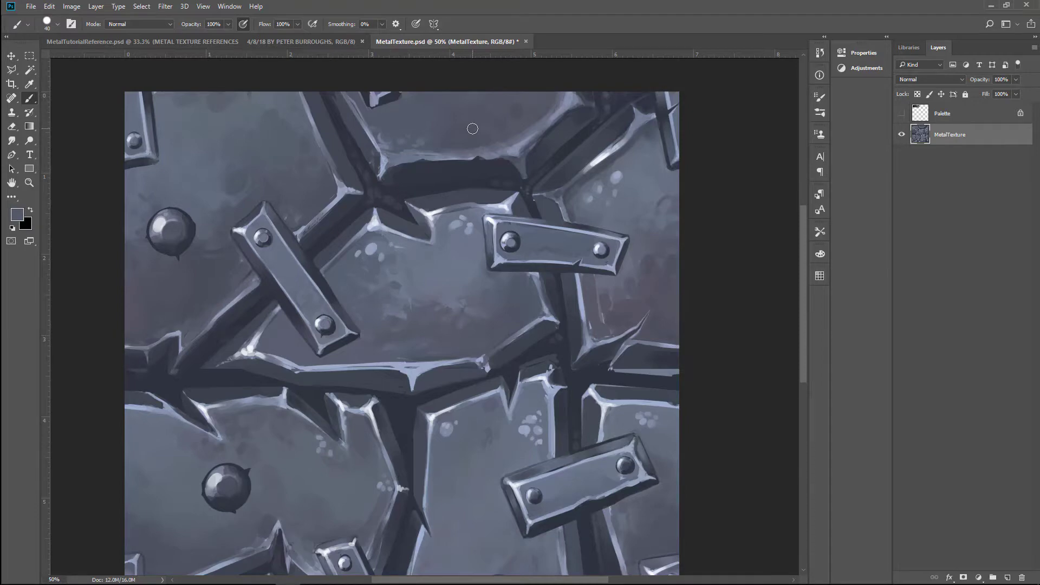
- Repaint the pale spots on the plate with the surrounding plate colour
{"action": "key", "text": "ctrl+plus"}
{"action": "key", "text": "ctrl+plus"}
{"action": "key", "text": "bracketleft"}
{"action": "key", "text": "bracketleft"}
{"action": "key", "text": "bracketleft"}
{"action": "key", "text": "bracketleft"}
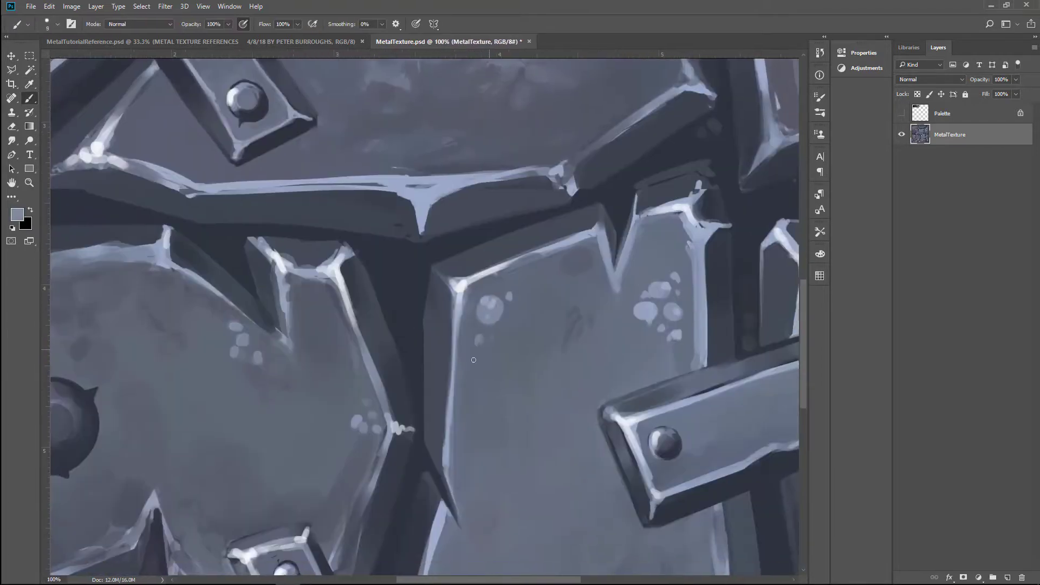
{"action": "left_click", "coordinate": [471, 352], "text": "alt"}
{"action": "left_click", "coordinate": [490, 309]}
{"action": "left_click", "coordinate": [457, 292], "text": "alt"}
{"action": "left_click", "coordinate": [485, 306]}
{"action": "key", "text": "ctrl+minus"}
{"action": "key", "text": "ctrl+minus"}
{"action": "key", "text": "ctrl+minus"}
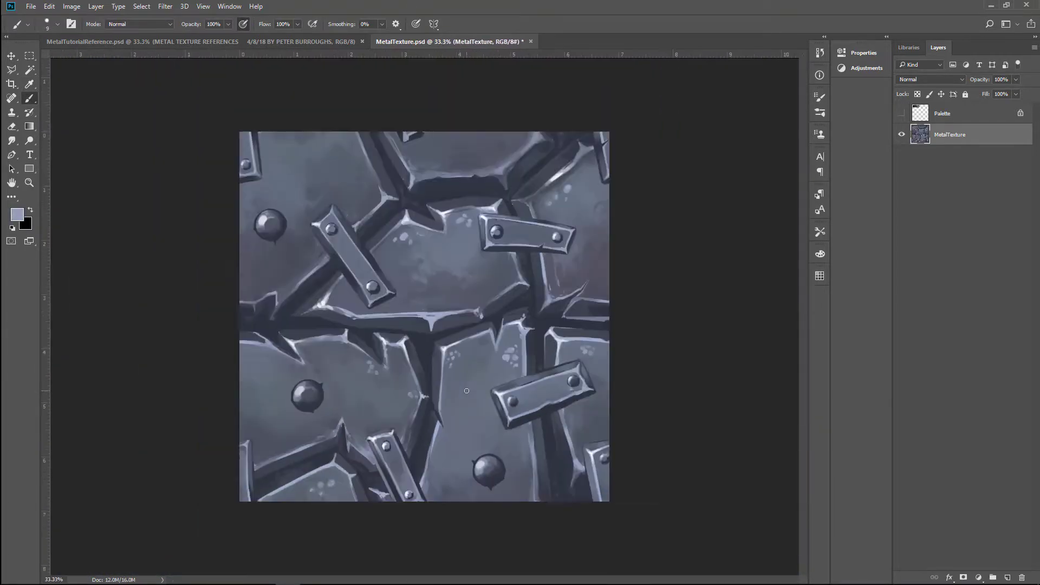
{"action": "key", "text": "ctrl+plus"}
{"action": "key", "text": "ctrl+plus"}
- Paint a thin light grey-blue highlight below the round stud
{"action": "left_click", "coordinate": [330, 270], "text": "alt"}
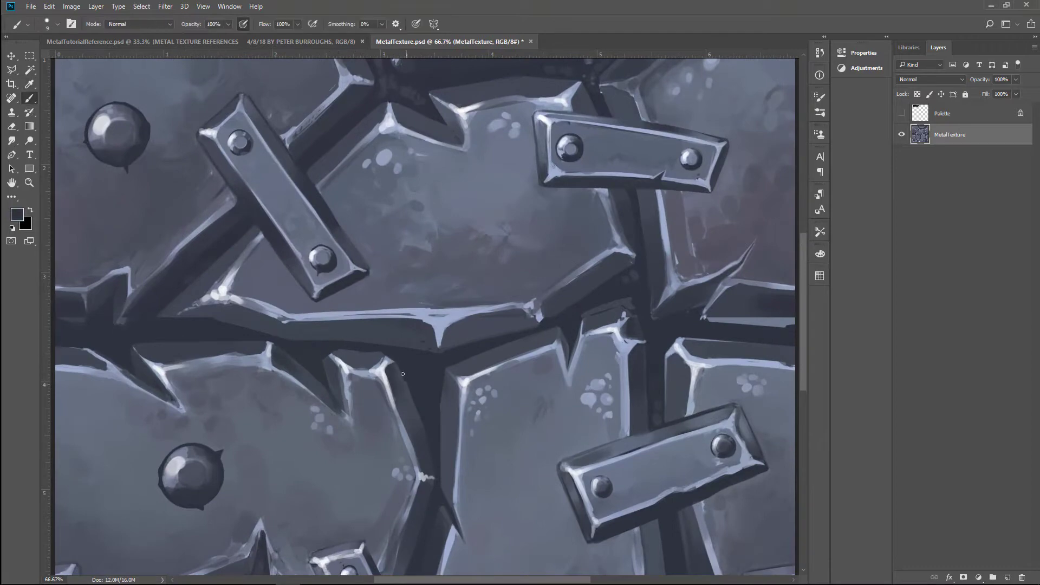
{"action": "scroll", "coordinate": [170, 301], "scroll_direction": "left", "scroll_amount": 2}
{"action": "scroll", "coordinate": [324, 243], "scroll_direction": "up", "scroll_amount": 5}
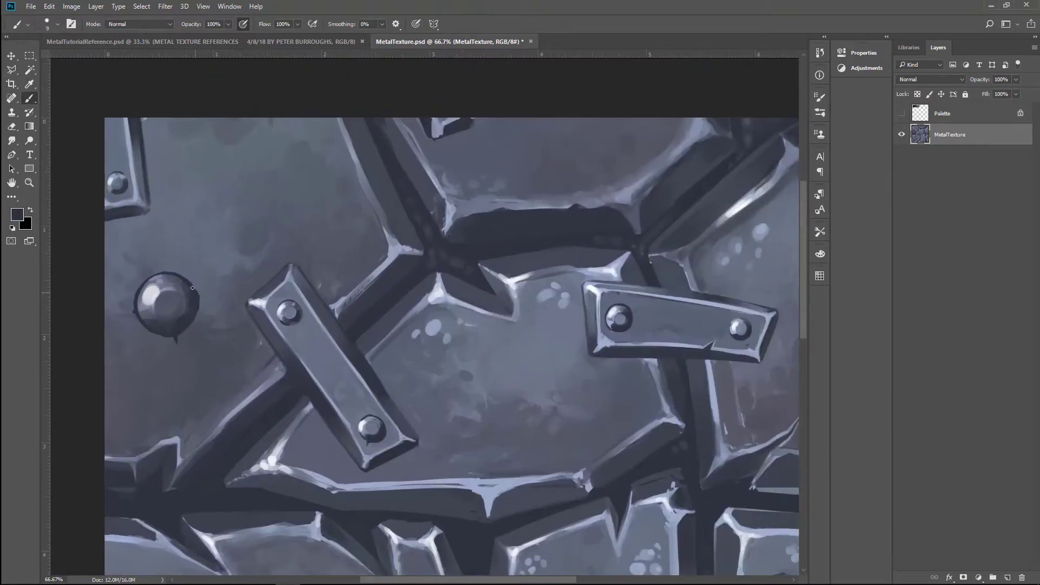
{"action": "left_click", "coordinate": [168, 305], "text": "alt"}
{"action": "key", "text": "bracketleft"}
{"action": "key", "text": "bracketleft"}
{"action": "left_click_drag", "start_coordinate": [174, 352], "coordinate": [174, 340]}
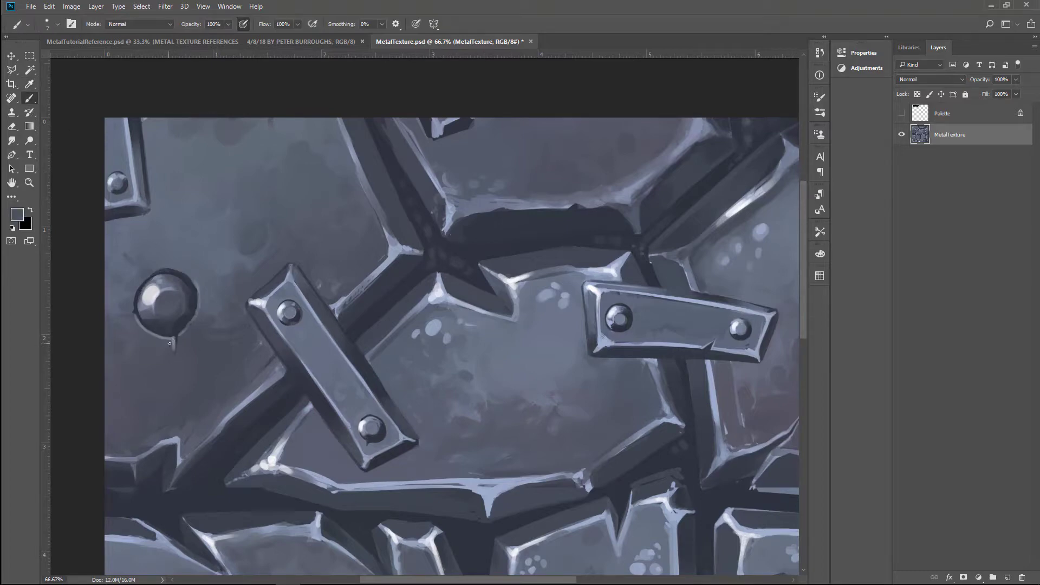
- Paint a highlight along the plate's edge in the sampled edge highlight colour
{"action": "left_click", "coordinate": [267, 305], "text": "alt"}
{"action": "scroll", "coordinate": [325, 271], "scroll_direction": "down", "scroll_amount": 6}
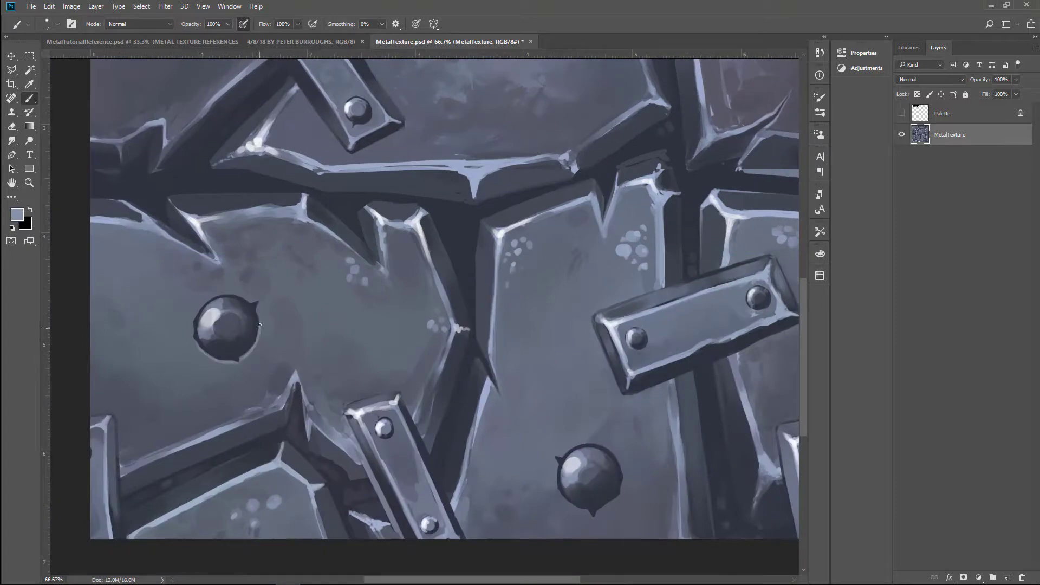
{"action": "key", "text": "ctrl+minus"}
{"action": "key", "text": "ctrl+minus"}
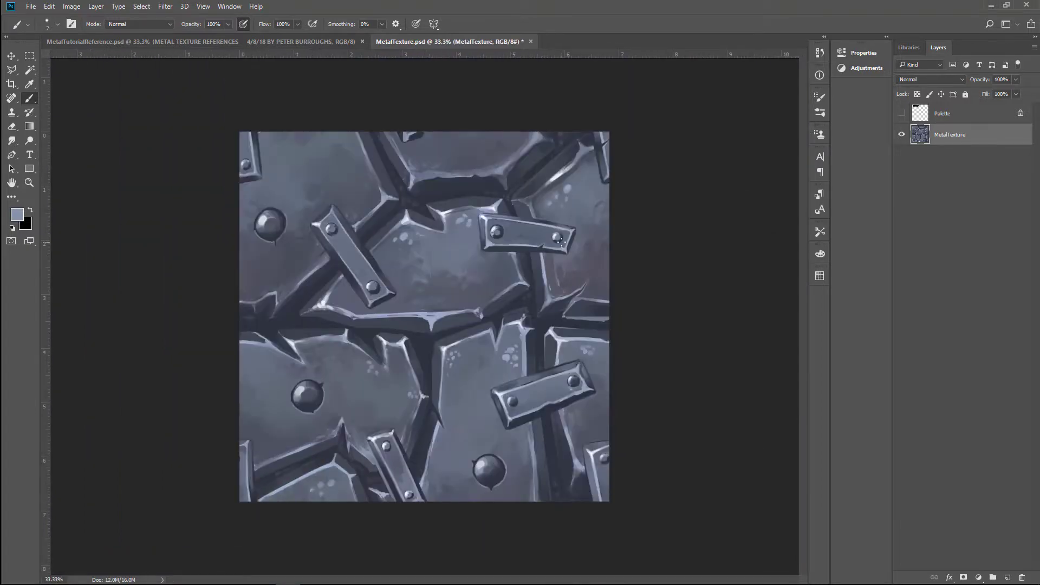
{"action": "key", "text": "ctrl+plus"}
{"action": "key", "text": "ctrl+plus"}
{"action": "key", "text": "bracketright"}
{"action": "key", "text": "bracketright"}
{"action": "key", "text": "bracketright"}
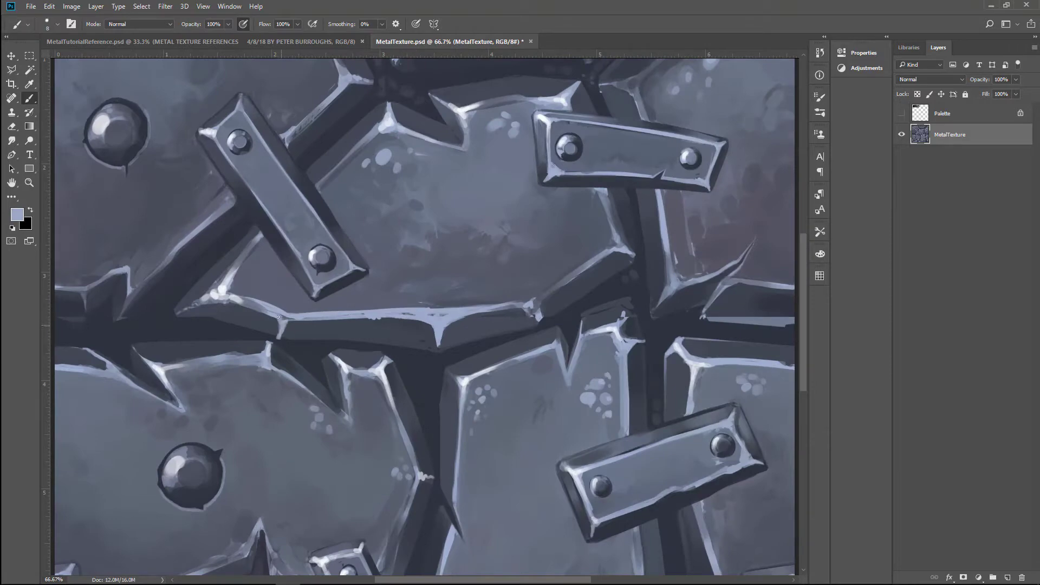
{"action": "left_click_drag", "start_coordinate": [231, 297], "coordinate": [259, 237]}
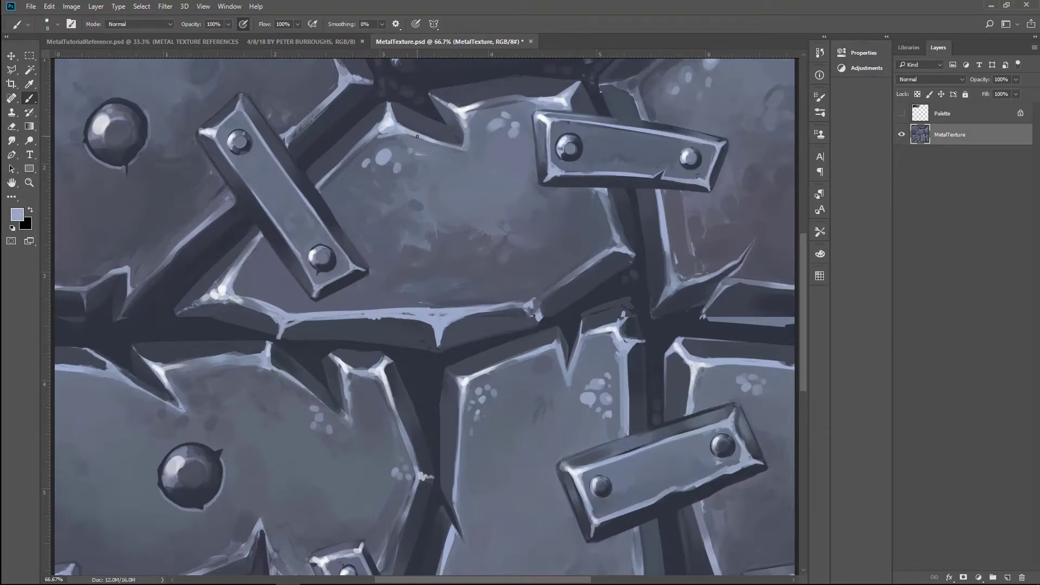
- Highlight the dark beam's left and upper edges in light blue-grey
{"action": "left_click_drag", "start_coordinate": [417, 136], "coordinate": [326, 269]}
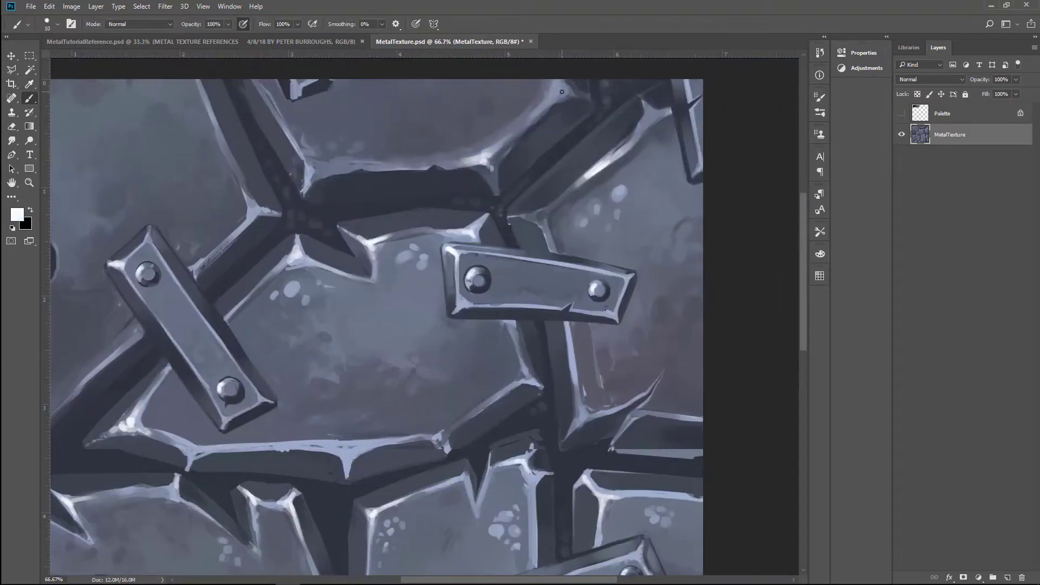
{"action": "left_click_drag", "start_coordinate": [322, 172], "coordinate": [681, 286]}
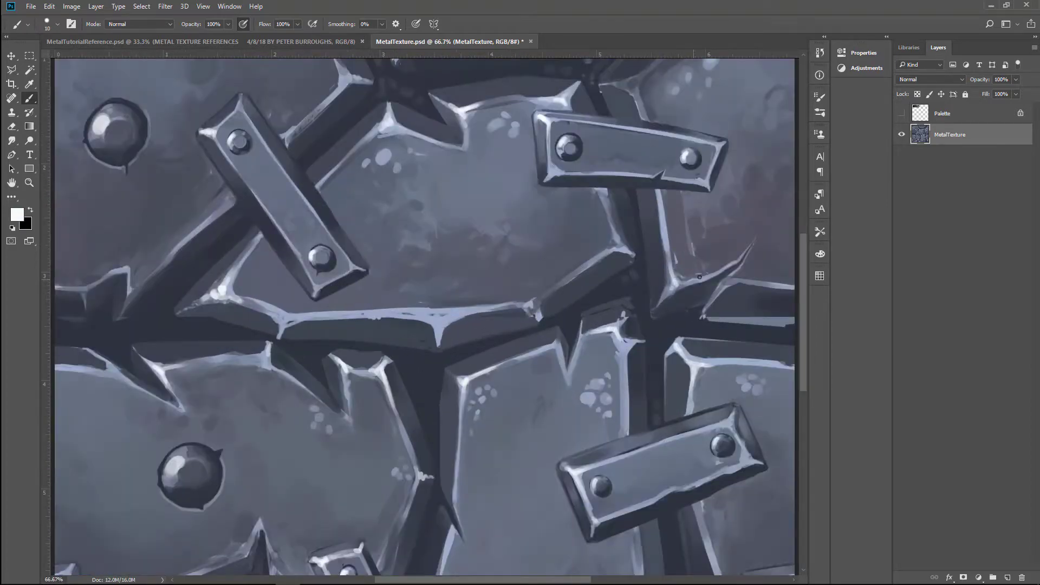
{"action": "key", "text": "ctrl+minus"}
{"action": "left_click", "coordinate": [525, 211], "text": "alt"}
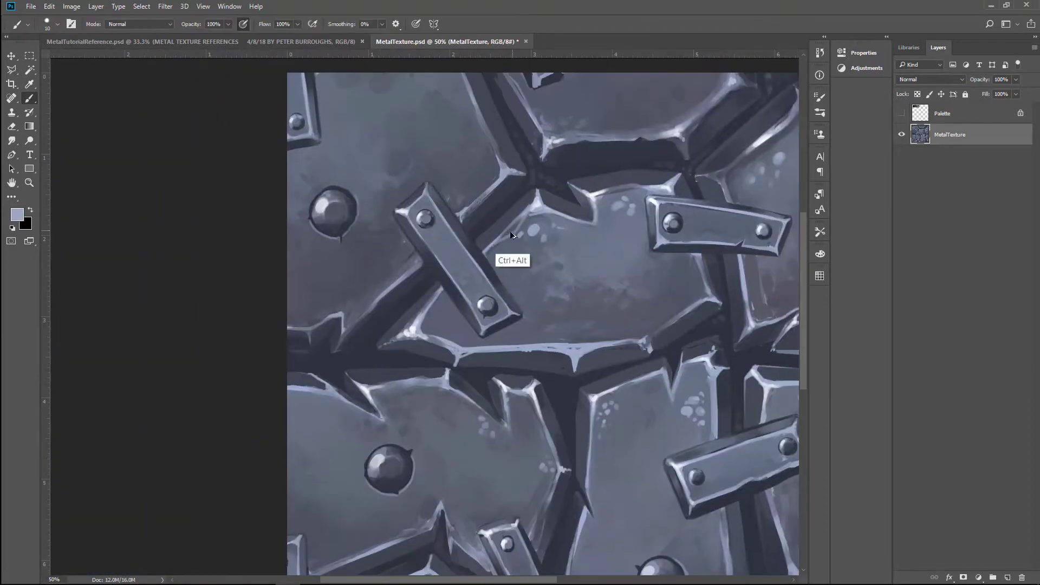
{"action": "left_click_drag", "start_coordinate": [477, 108], "coordinate": [494, 151]}
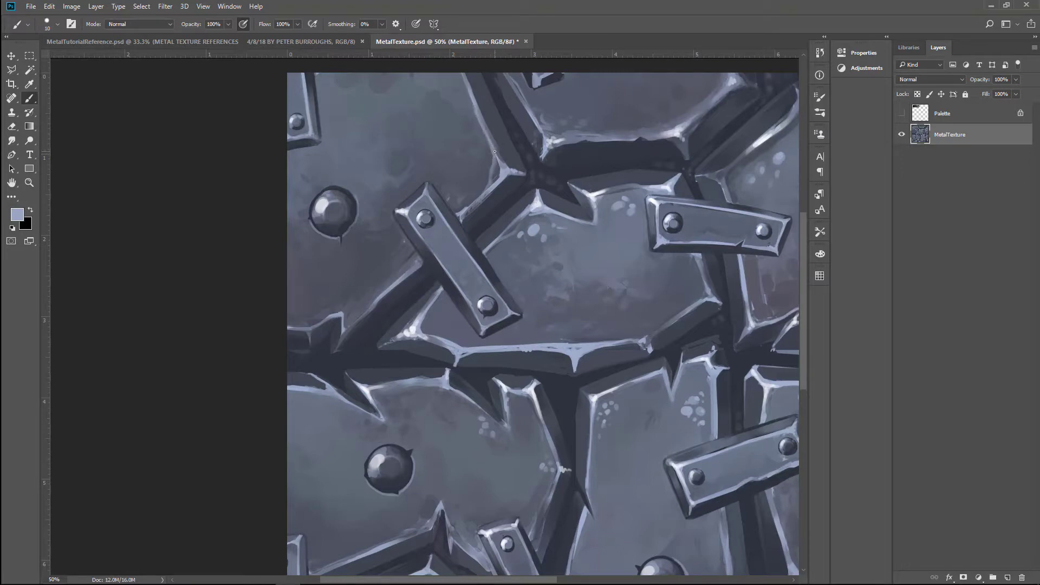
{"action": "left_click_drag", "start_coordinate": [376, 304], "coordinate": [365, 310]}
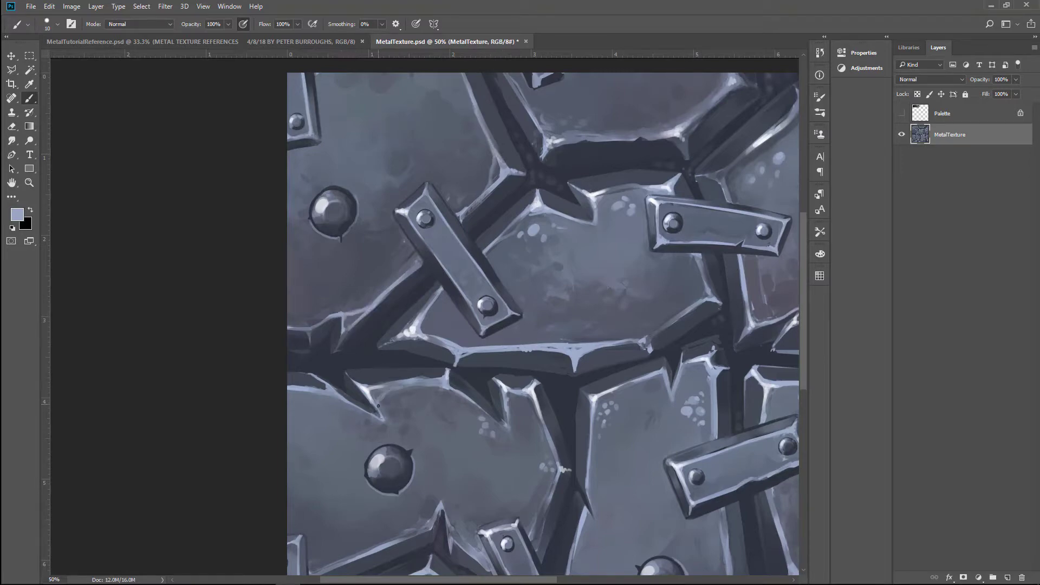
{"action": "left_click_drag", "start_coordinate": [543, 383], "coordinate": [404, 349]}
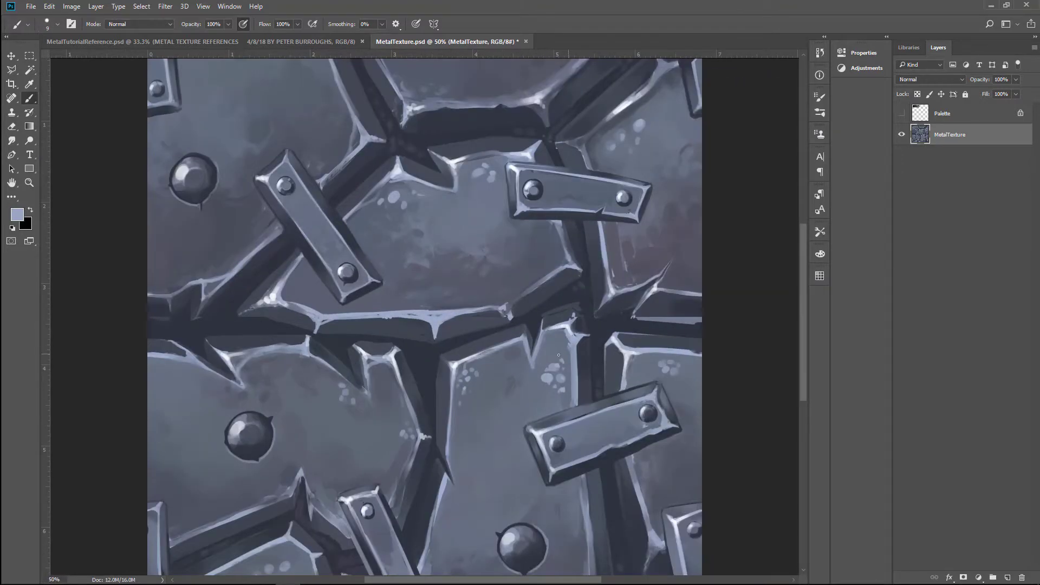
{"action": "left_click_drag", "start_coordinate": [571, 400], "coordinate": [633, 384]}
{"action": "key", "text": "ctrl+minus"}
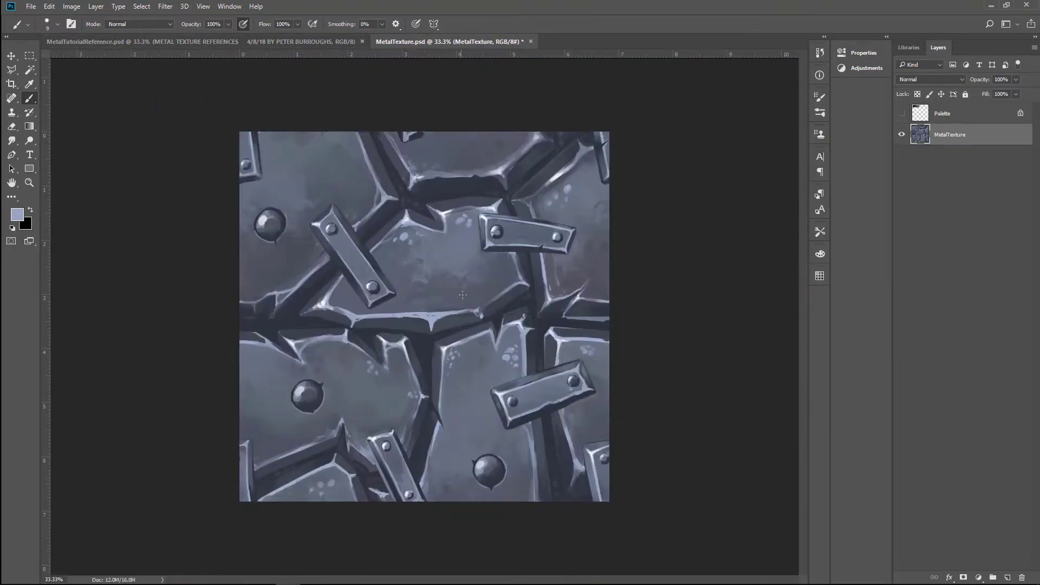
{"action": "key", "text": "bracketright"}
{"action": "key", "text": "bracketright"}
{"action": "key", "text": "bracketright"}
{"action": "key", "text": "bracketright"}
{"action": "key", "text": "bracketright"}
{"action": "key", "text": "bracketright"}
{"action": "left_click", "coordinate": [516, 294], "text": "alt"}
- Apply Hue/Saturation with saturation +22 and lower lightness for a bluer tint
{"action": "key", "text": "bracketleft"}
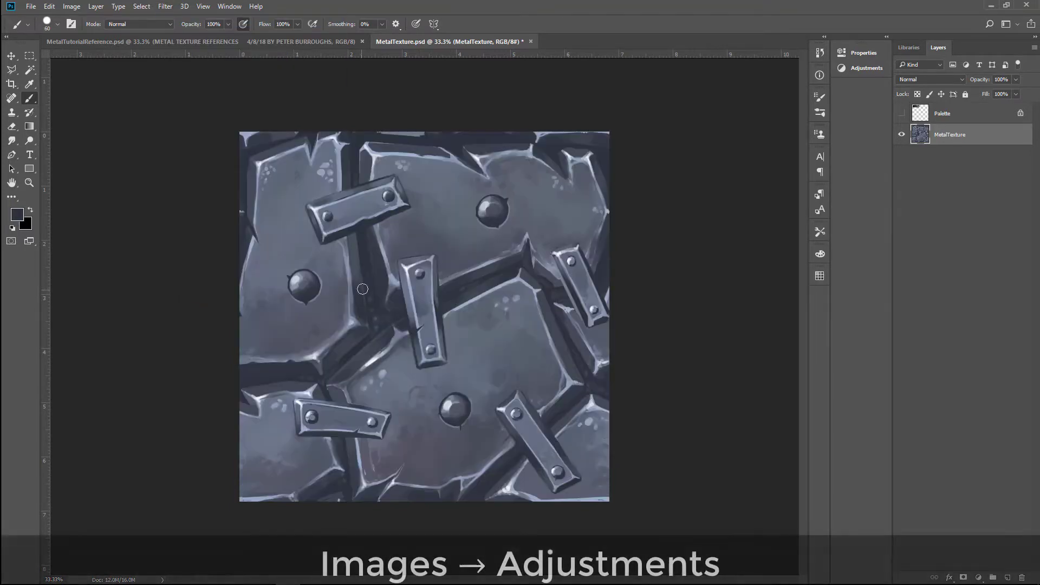
{"action": "key", "text": "bracketright"}
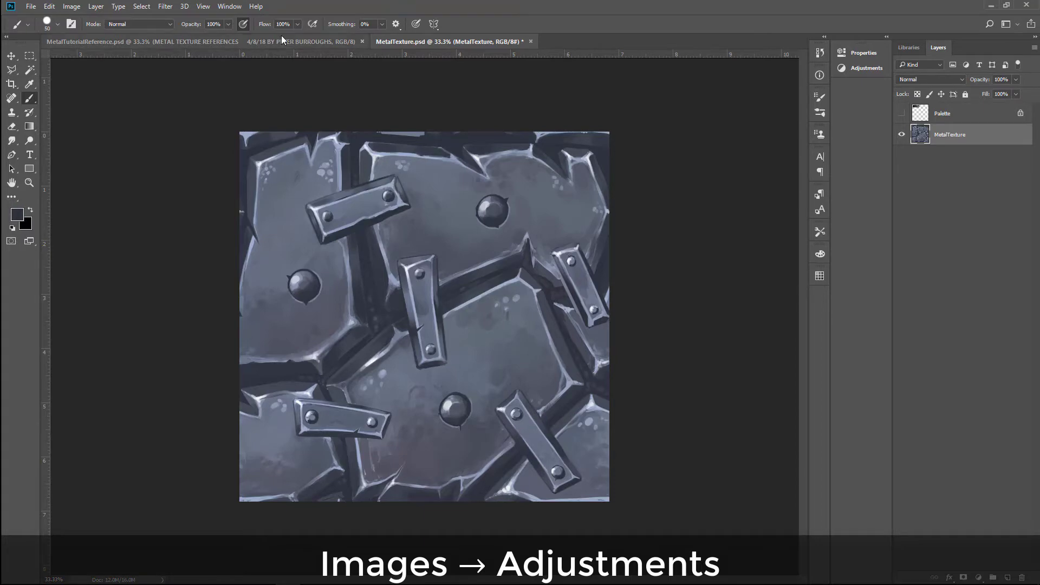
{"action": "left_click", "coordinate": [72, 6]}
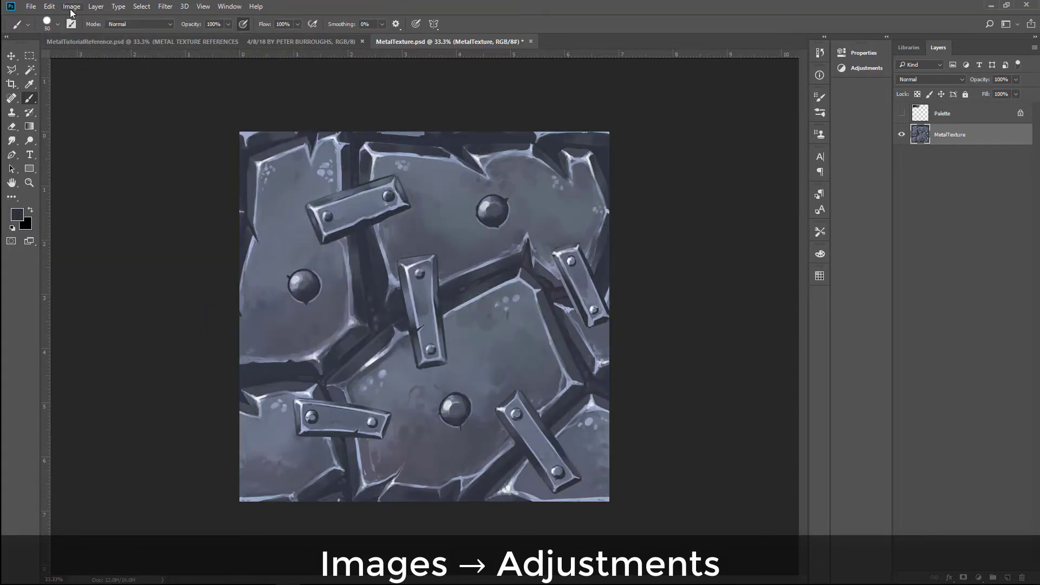
{"action": "mouse_move", "coordinate": [86, 39]}
{"action": "left_click_drag", "start_coordinate": [883, 154], "coordinate": [883, 204]}
{"action": "left_click", "coordinate": [1002, 101]}
- Raise the texture's brightness and contrast with Brightness/Contrast
{"action": "left_click", "coordinate": [72, 6]}
{"action": "left_click", "coordinate": [190, 39]}
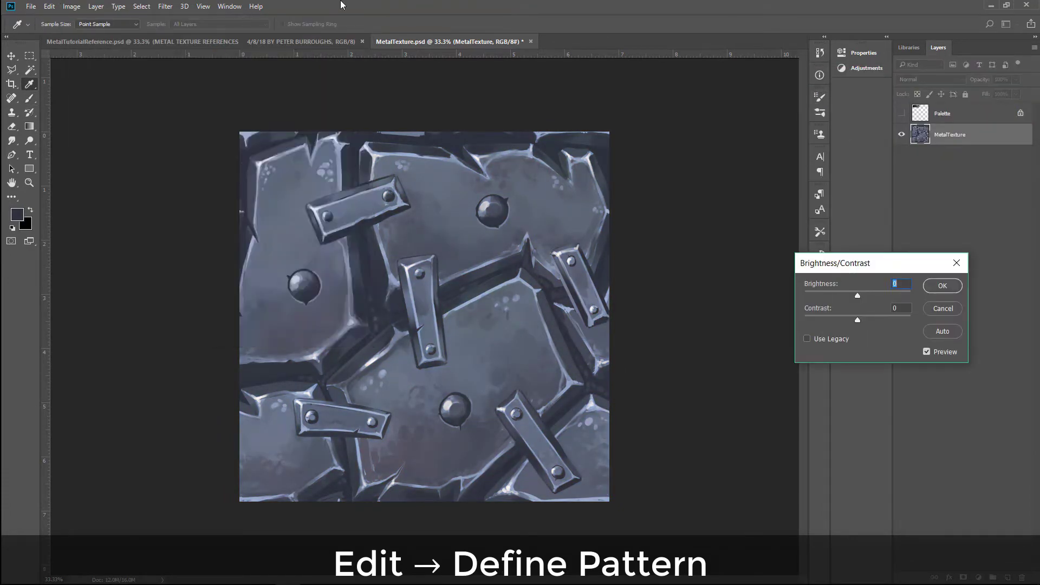
{"action": "left_click_drag", "start_coordinate": [857, 295], "coordinate": [867, 295]}
{"action": "left_click_drag", "start_coordinate": [839, 321], "coordinate": [882, 320]}
- Apply the brightness/contrast adjustment and zoom in slightly on the texture
{"action": "left_click", "coordinate": [942, 285]}
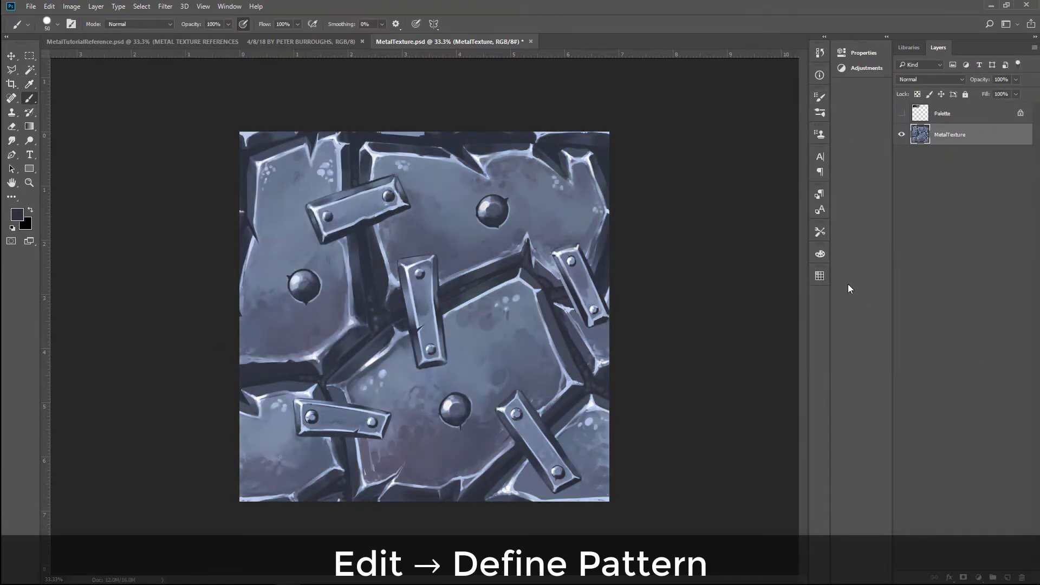
{"action": "key", "text": "z"}
{"action": "left_click_drag", "start_coordinate": [379, 303], "coordinate": [433, 304]}
- Define the metal texture as a new pattern named MetalTexture.psd
{"action": "left_click", "coordinate": [165, 6]}
{"action": "left_click", "coordinate": [178, 19]}
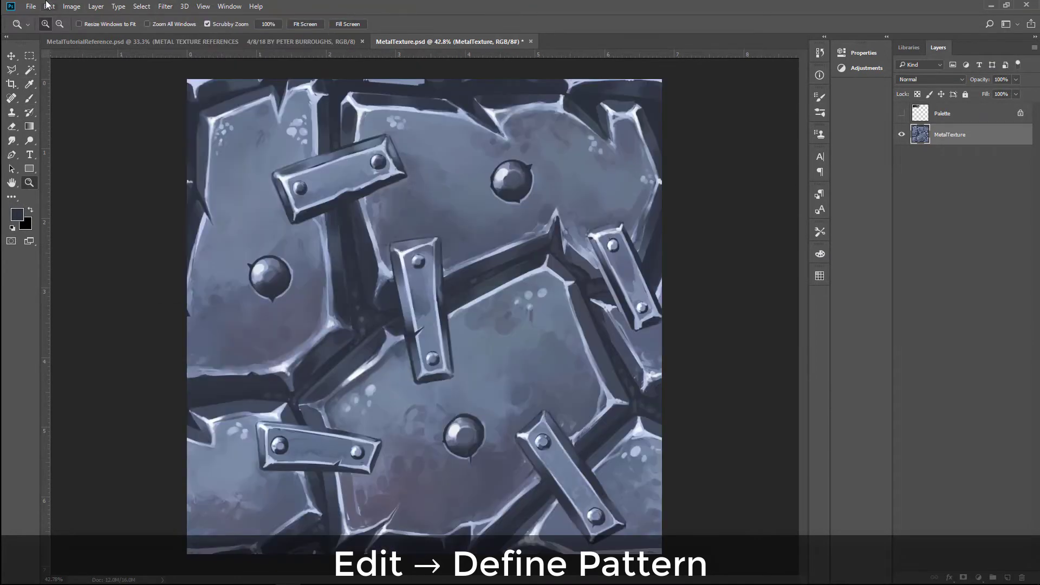
{"action": "left_click", "coordinate": [72, 6]}
{"action": "mouse_move", "coordinate": [96, 7]}
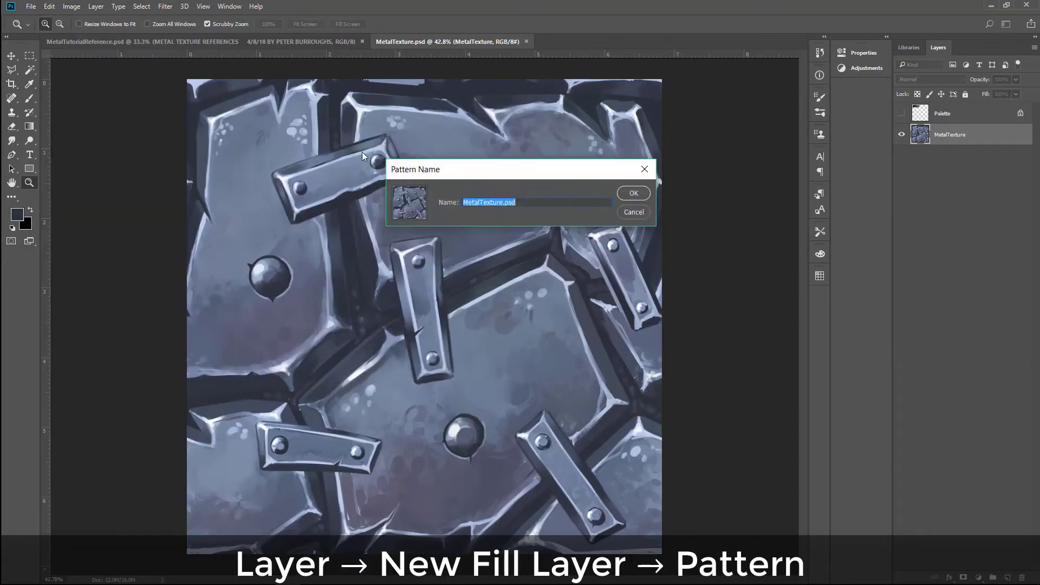
{"action": "key", "text": "Return"}
{"action": "left_click", "coordinate": [72, 7]}
- Add a Pattern Fill layer with the new metal pattern, scaled down to show the tiling
{"action": "mouse_move", "coordinate": [118, 173]}
{"action": "left_click", "coordinate": [271, 196]}
{"action": "key", "text": "Return"}
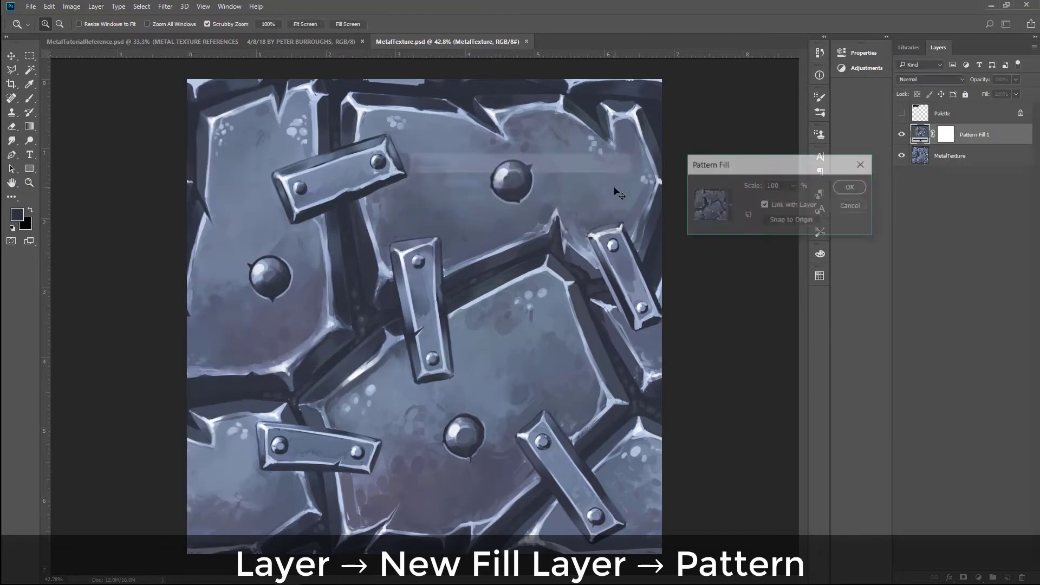
{"action": "left_click", "coordinate": [793, 185]}
{"action": "left_click_drag", "start_coordinate": [791, 199], "coordinate": [792, 199]}
{"action": "key", "text": "Return"}
{"action": "key", "text": "z"}
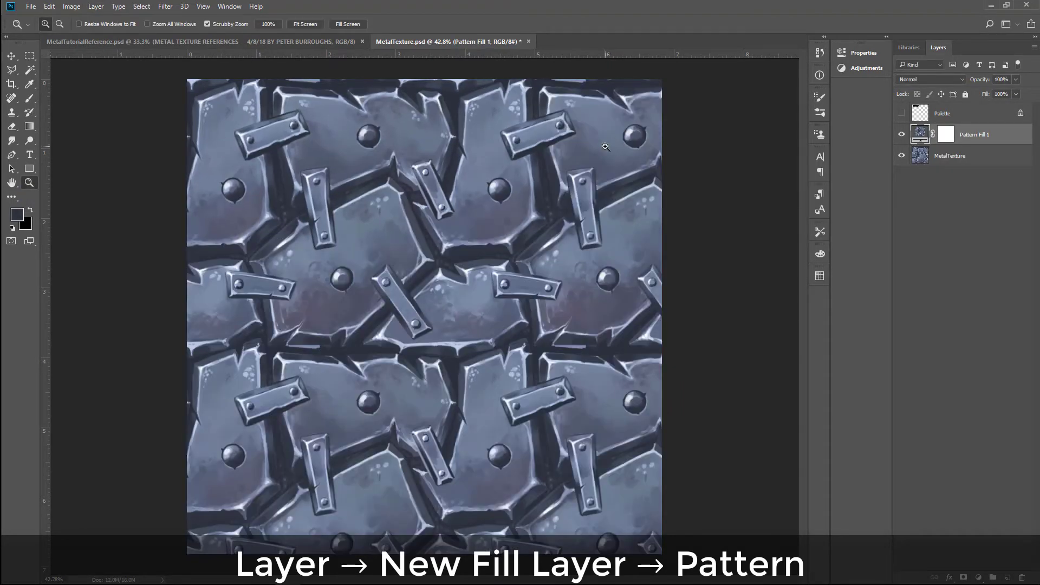